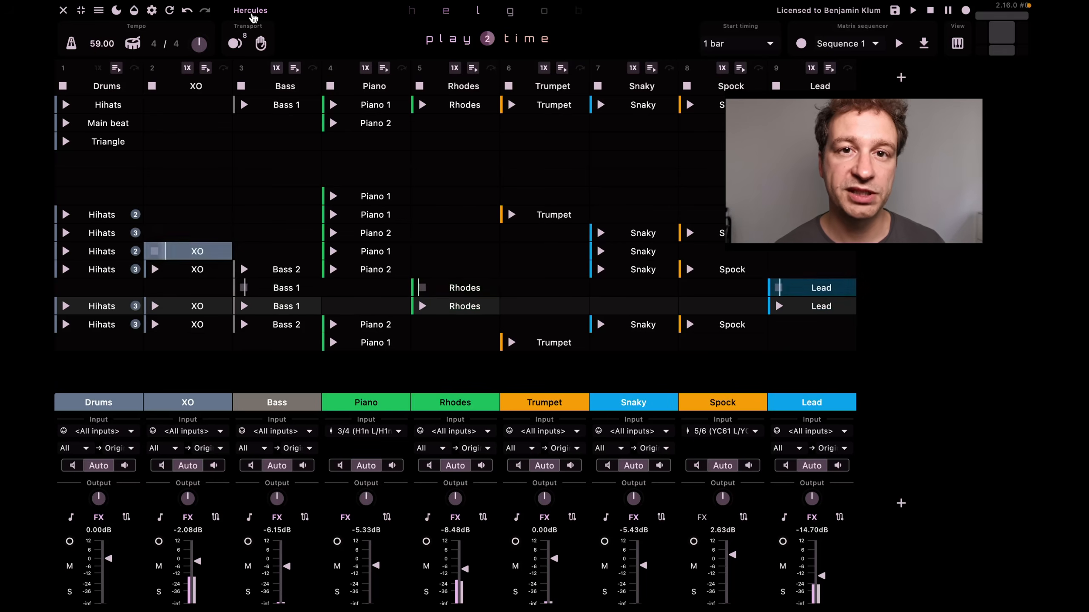
# - Cycle through the colour themes until Neutral dark is applied
pyautogui.click(252, 12)
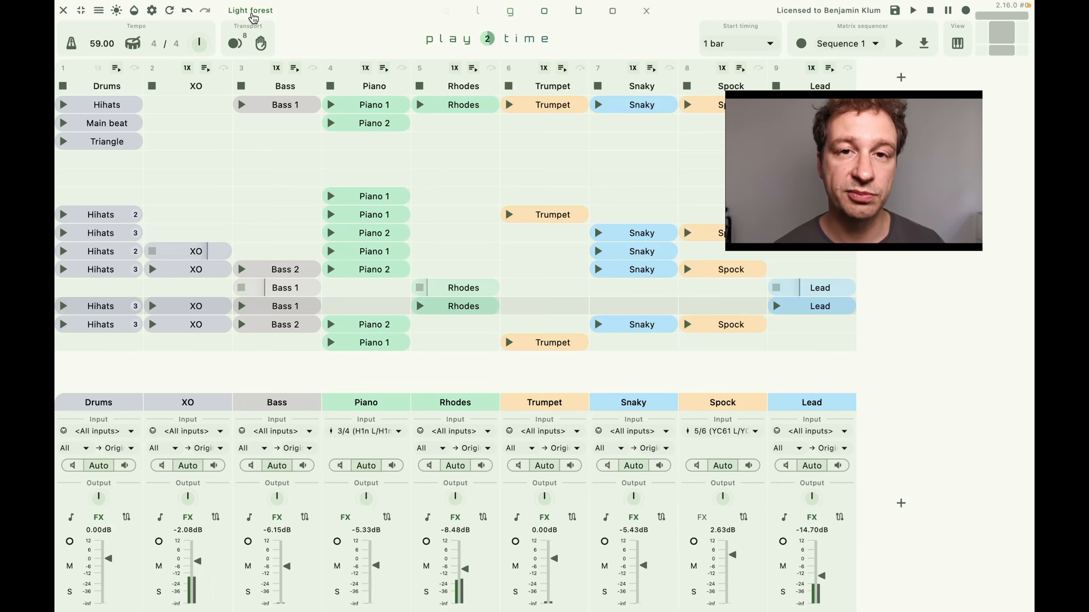
pyautogui.click(252, 12)
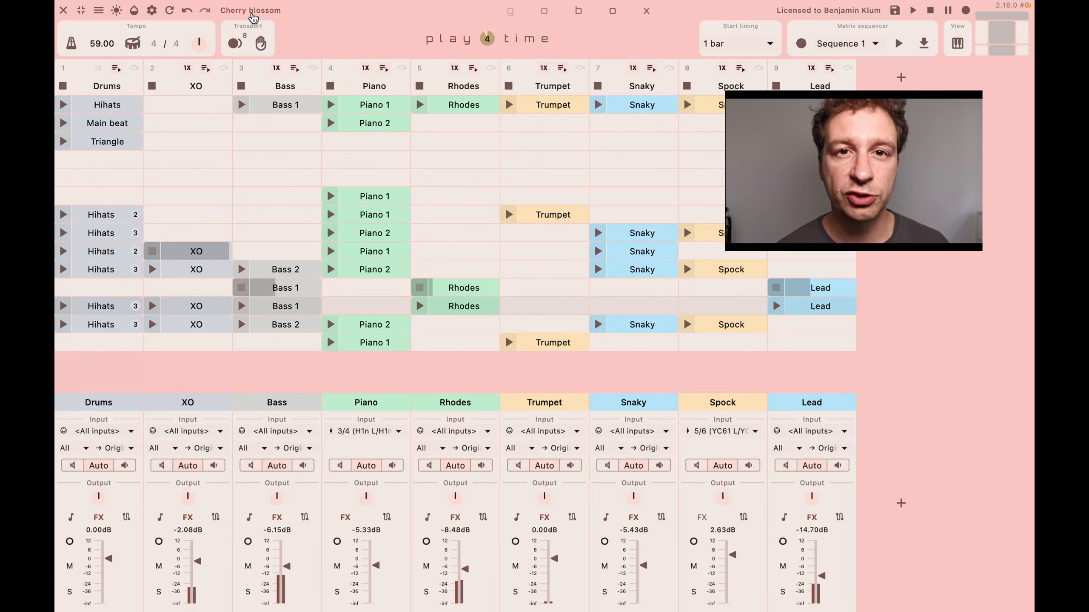
pyautogui.click(252, 12)
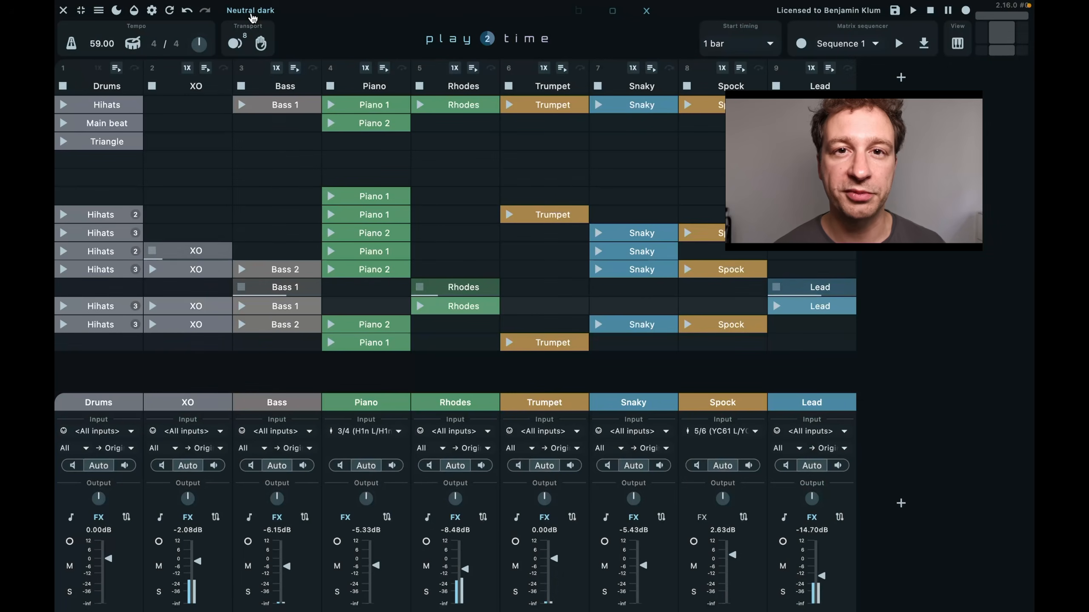
# - Set Playtime's cell height to Jumbo in the appearance settings and close the settings
pyautogui.click(152, 11)
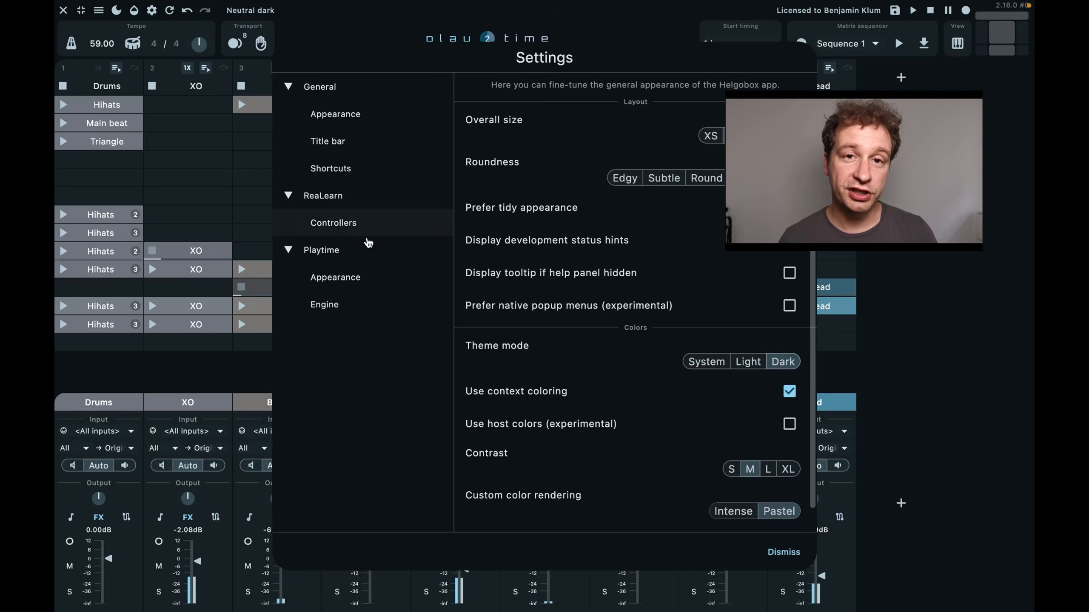
pyautogui.click(347, 278)
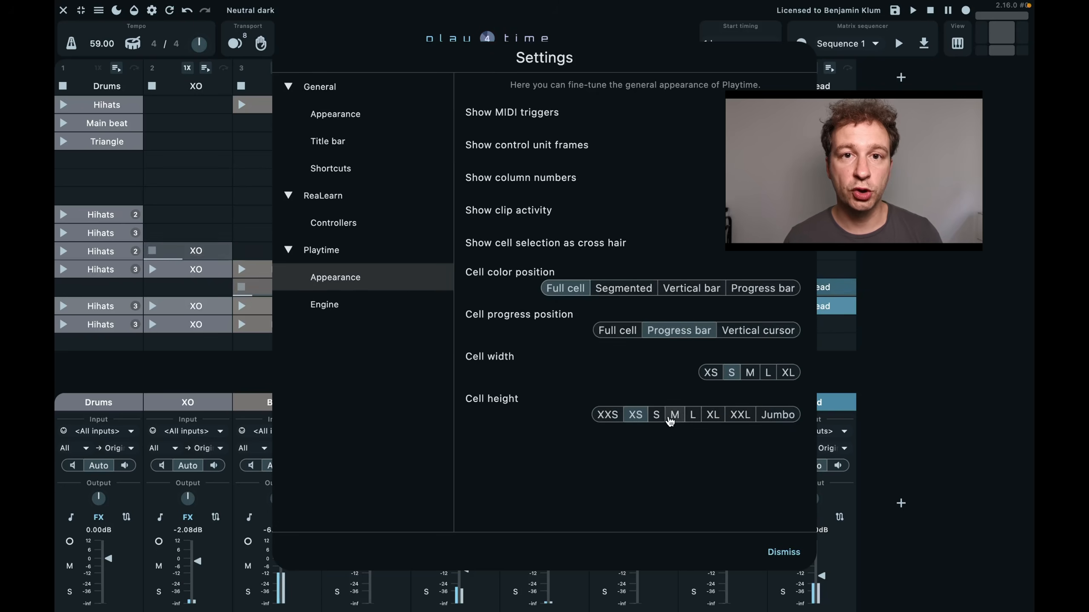
pyautogui.click(740, 414)
pyautogui.click(778, 414)
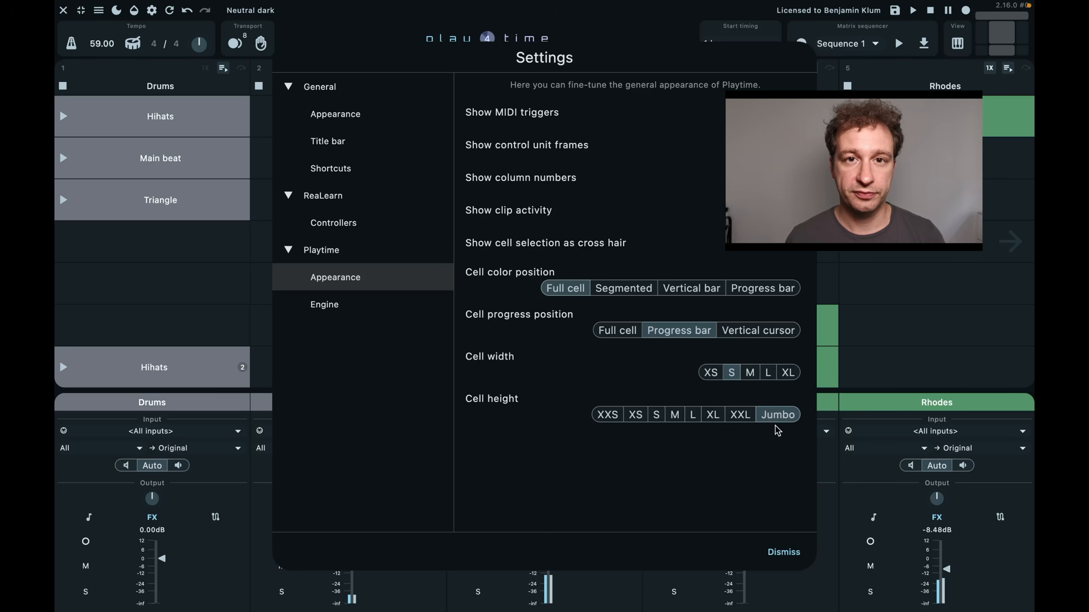
pyautogui.click(781, 553)
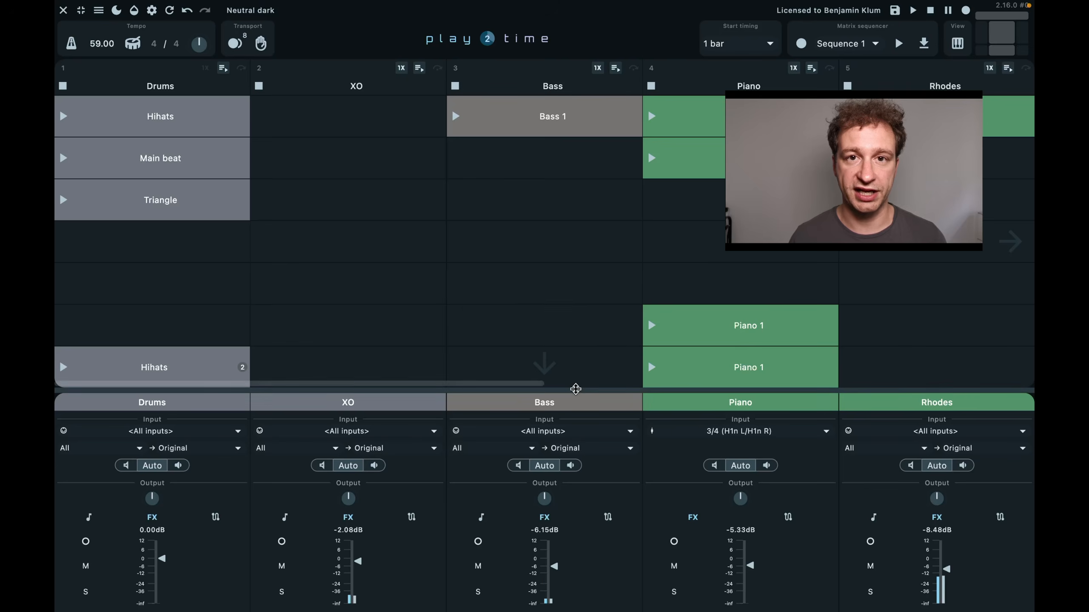
# - Enlarge the clip grid by shrinking the mixer area and hiding it completely
pyautogui.moveTo(575, 388); pyautogui.dragTo(566, 506)
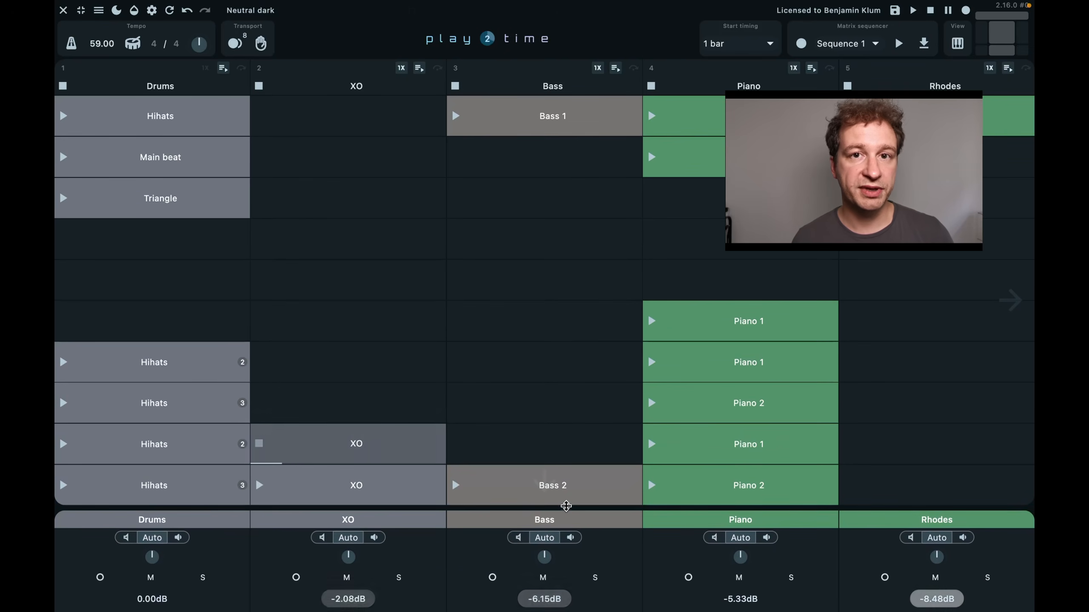
pyautogui.click(1003, 53)
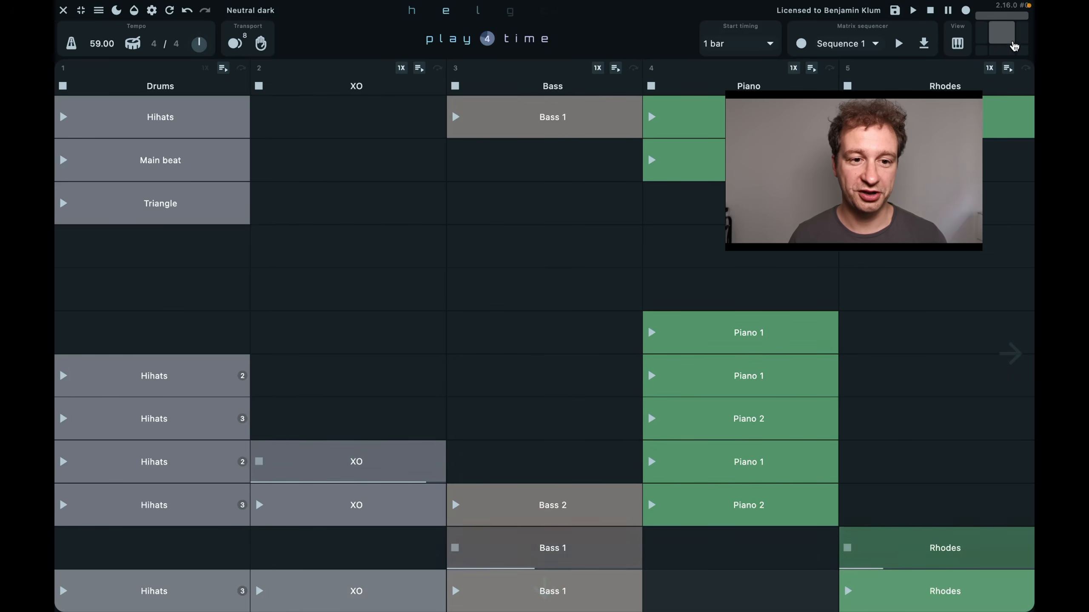
# - Show the inspector and scene column, and set the matrix's global start timing to 2 bars
pyautogui.click(1022, 44)
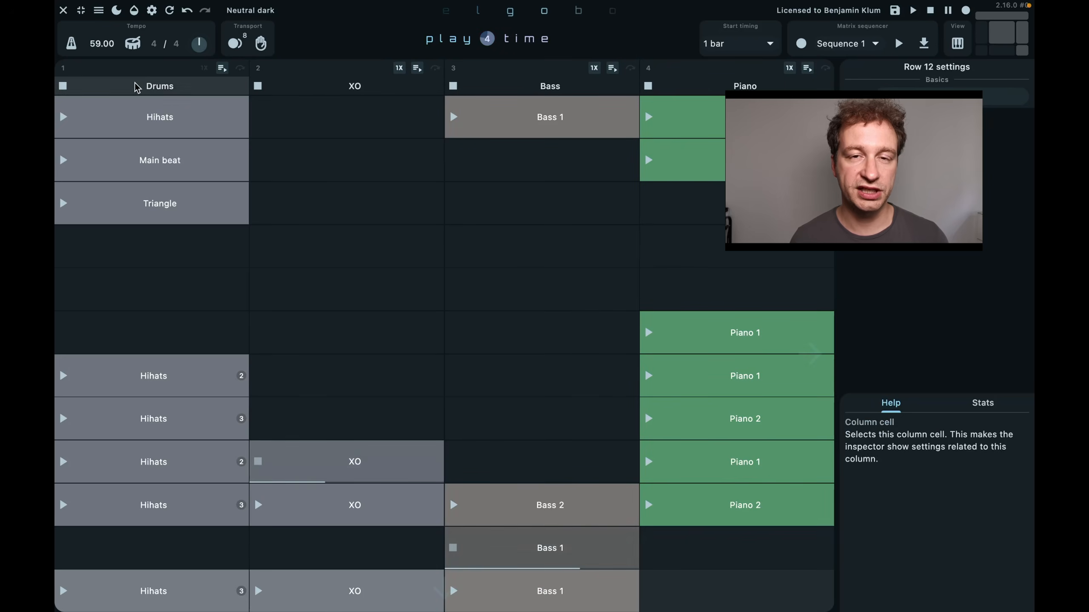
pyautogui.click(981, 33)
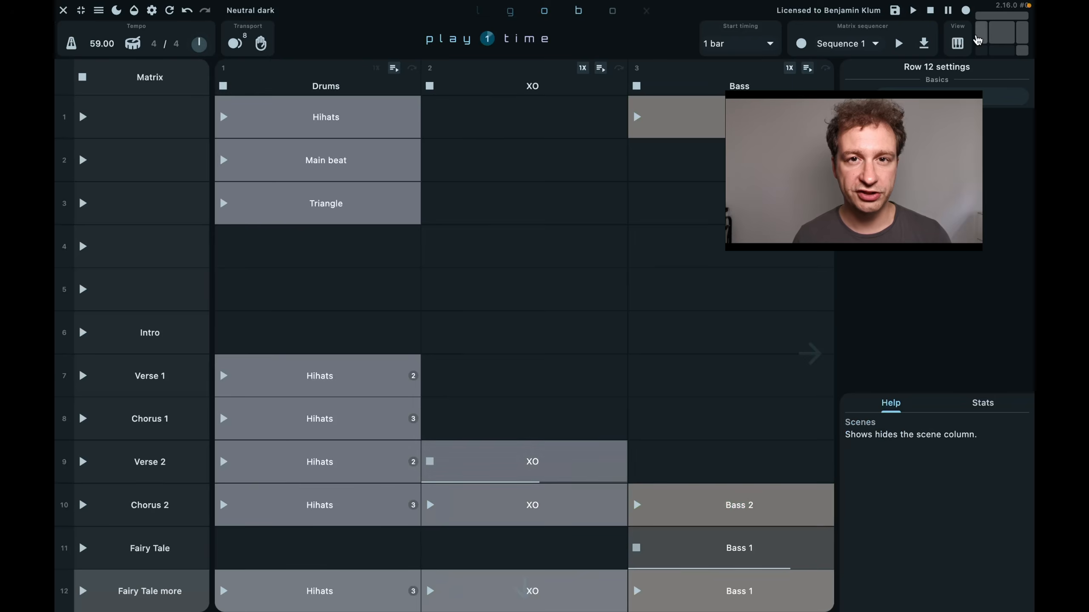
pyautogui.click(173, 90)
pyautogui.click(964, 95)
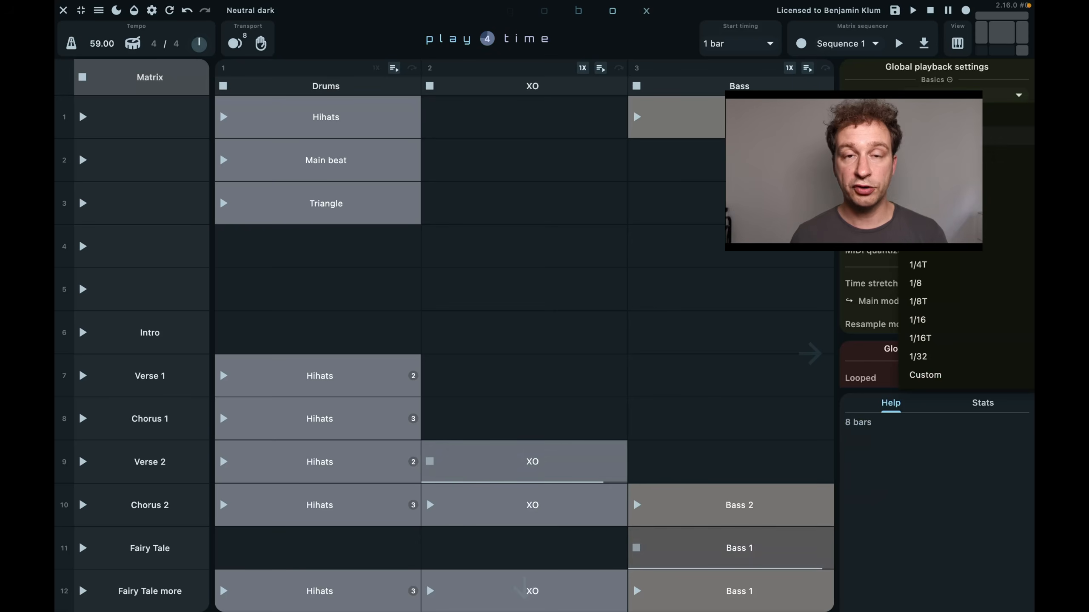
pyautogui.click(965, 173)
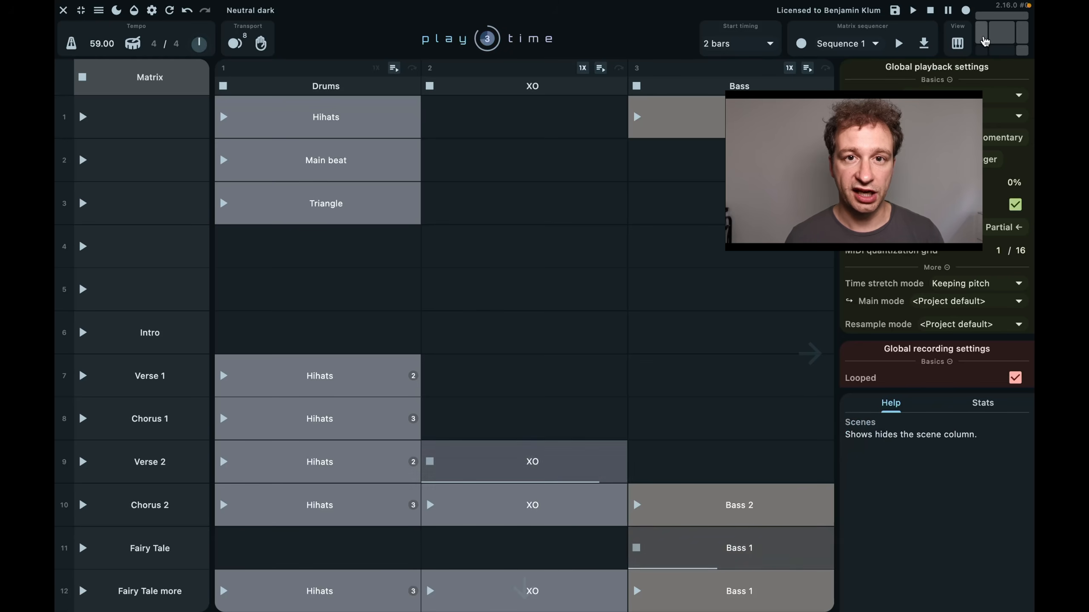
# - Hide the scene column, the inspector and the help area so only the clip grid remains
pyautogui.click(984, 41)
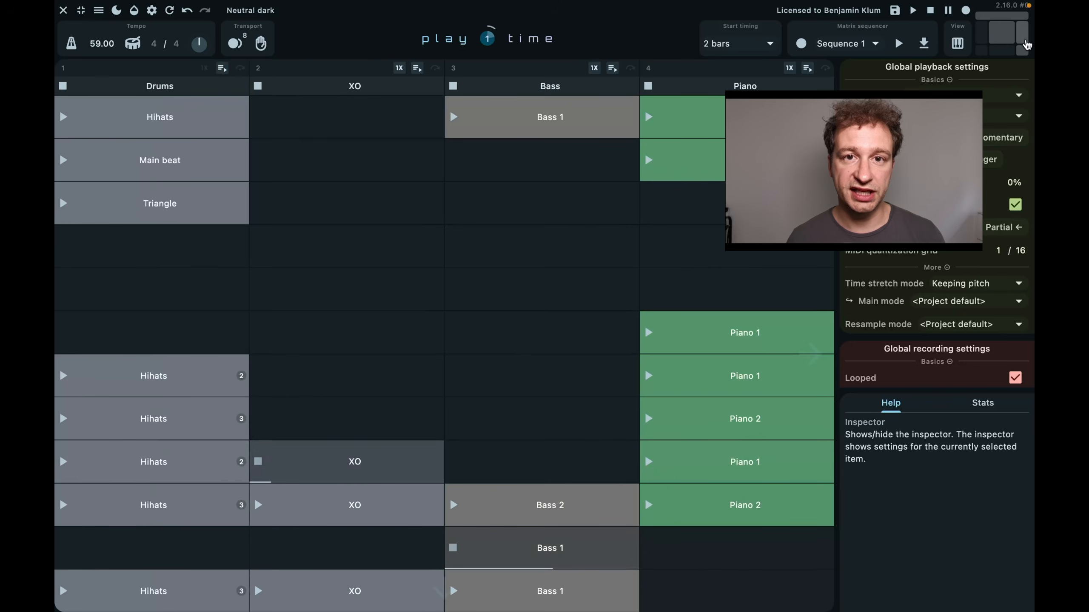
pyautogui.click(1023, 50)
pyautogui.click(1023, 52)
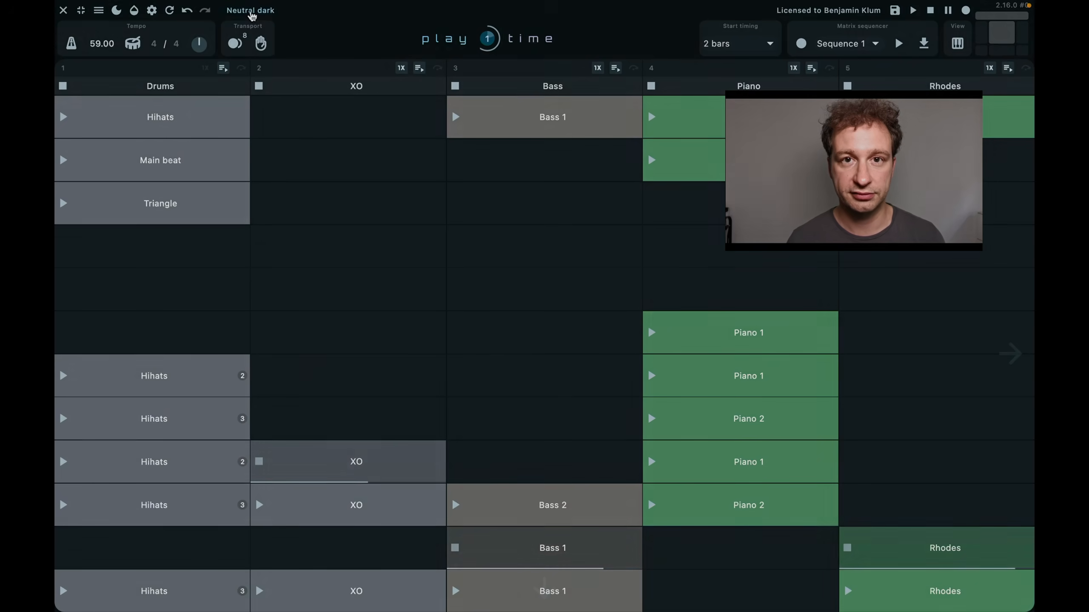
# - Quit Audio MIDI Setup and launch REAPER
pyautogui.press('super+Tab')
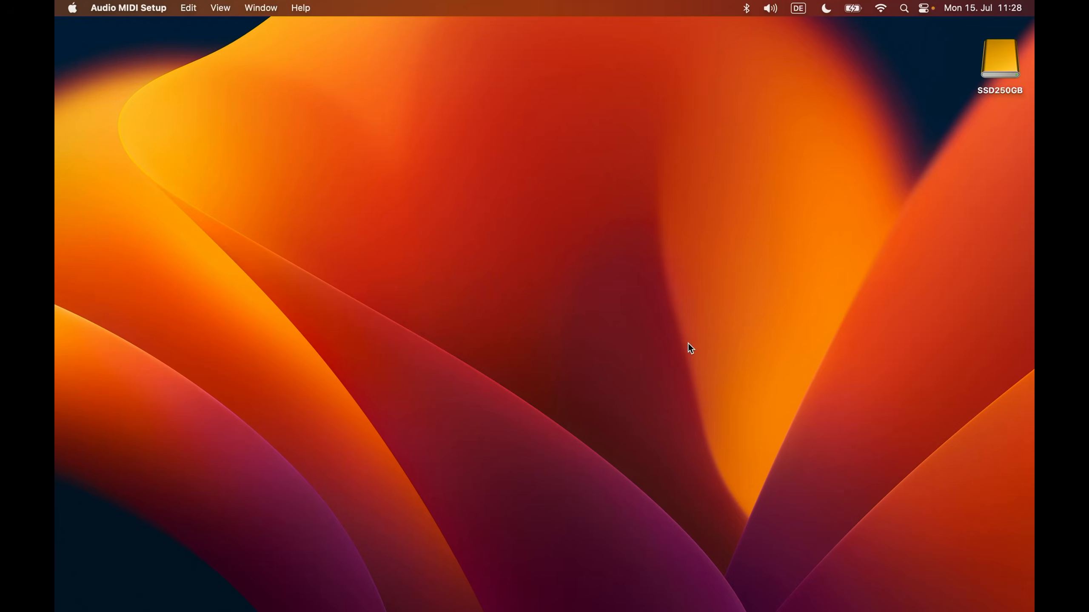
pyautogui.press('super+q')
pyautogui.press('super+Tab')
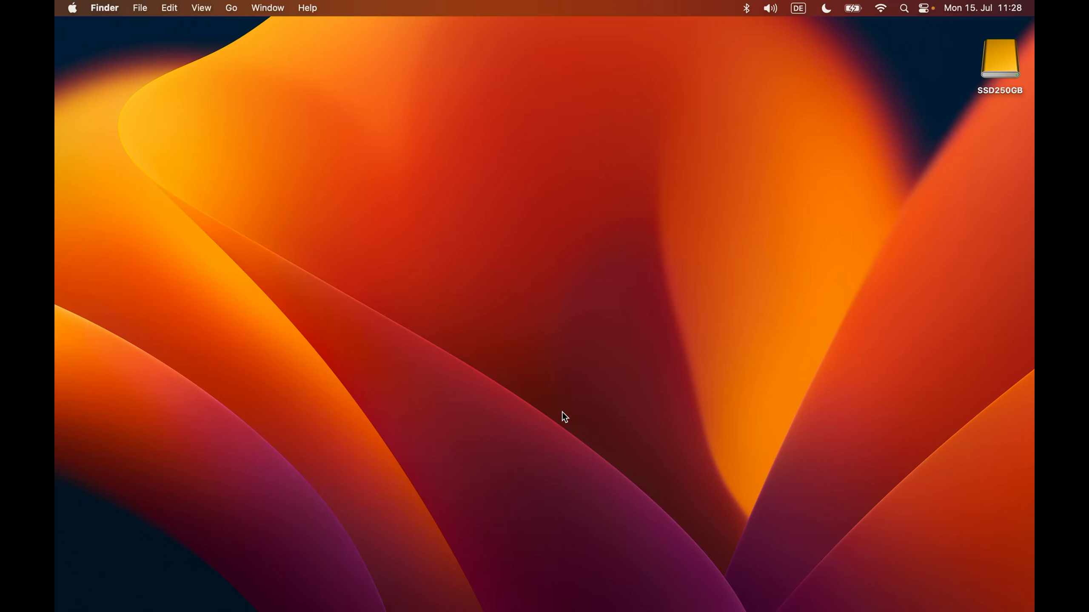
pyautogui.moveTo(579, 609)
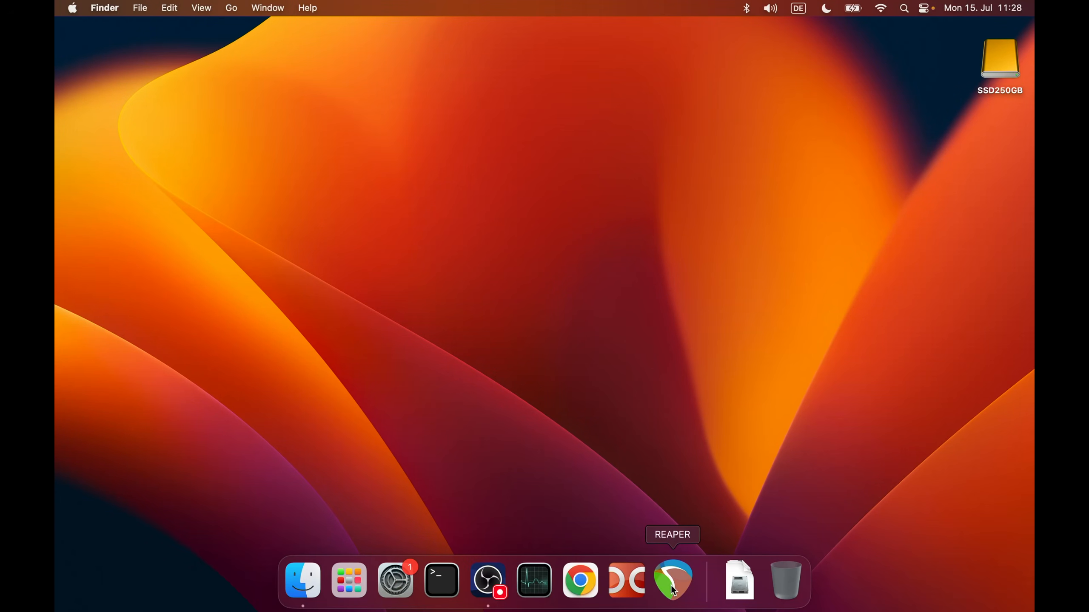
pyautogui.click(672, 583)
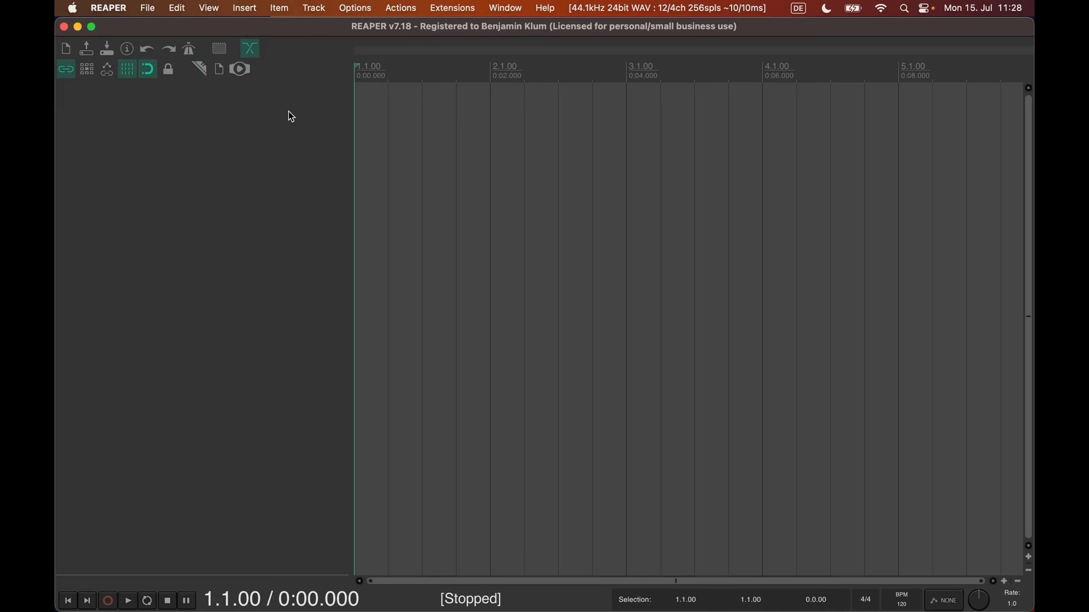
# - Open Playtime from REAPER in full screen and start the empty clip matrix with the MIDI template
pyautogui.moveTo(580, 607)
pyautogui.click(244, 74)
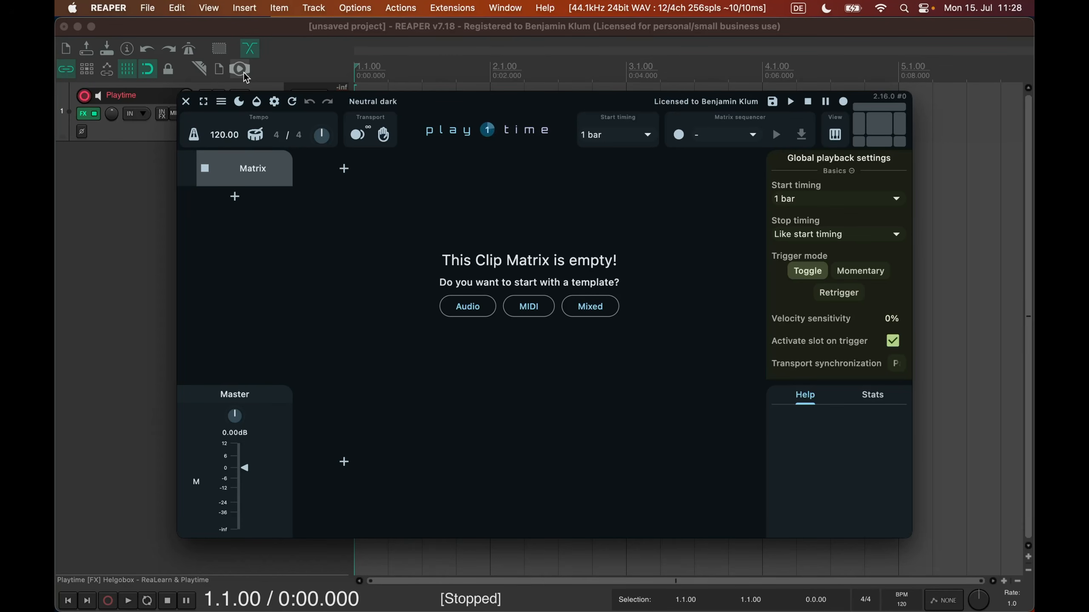
pyautogui.click(205, 103)
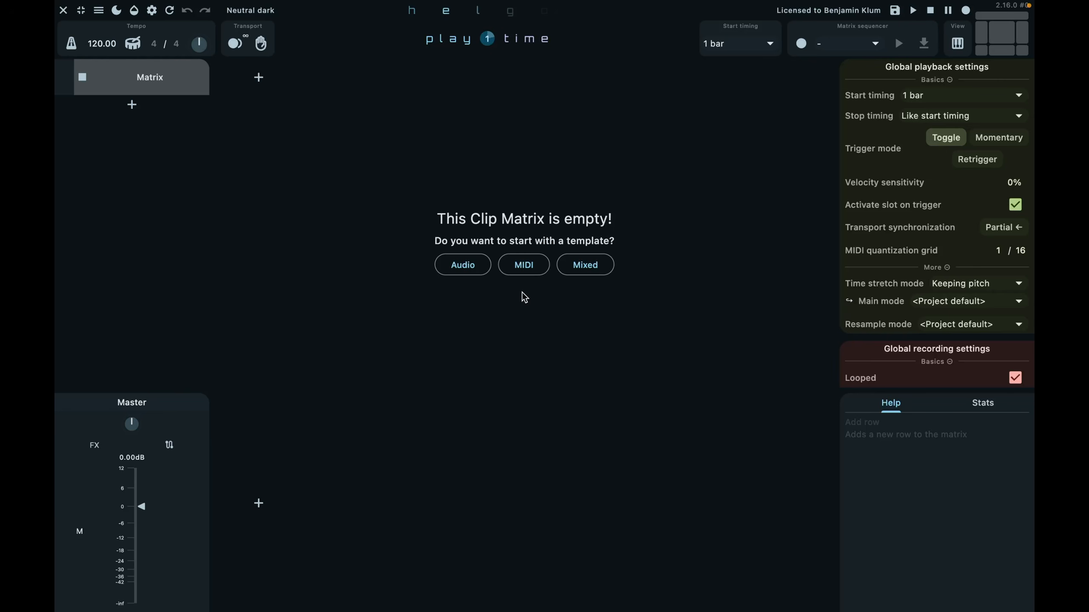
pyautogui.click(534, 276)
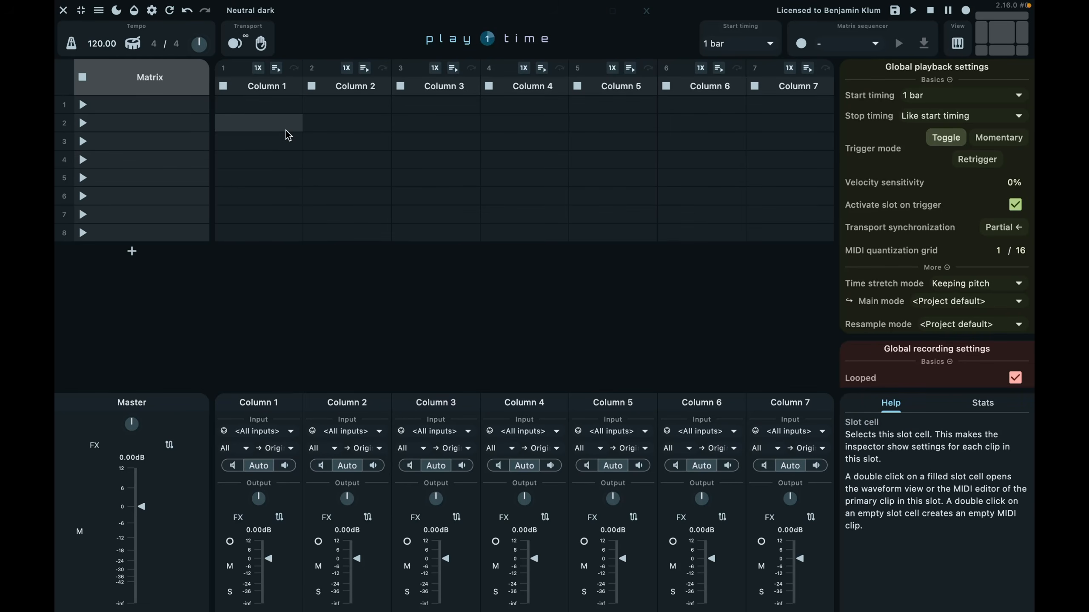
# - Rename the track of column 1 to Drums
pyautogui.click(260, 86)
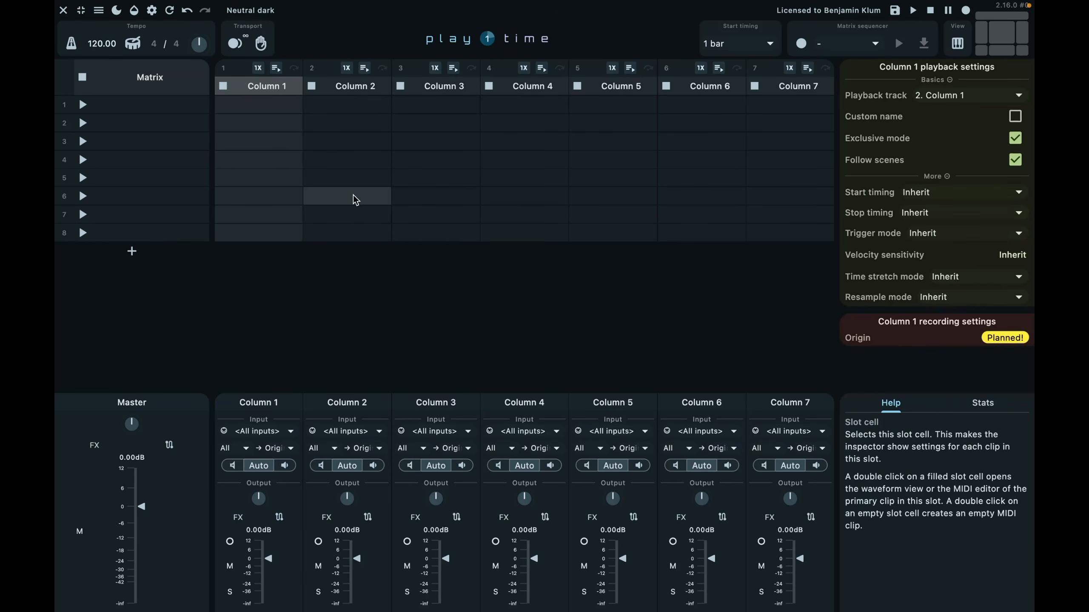
pyautogui.press('F2')
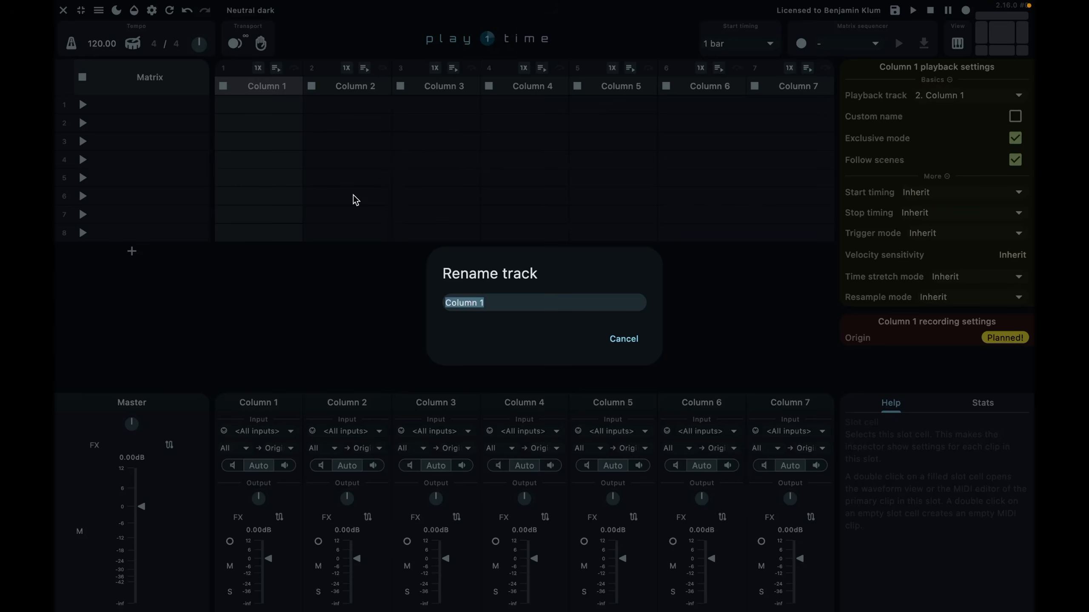
pyautogui.write('Drums')
pyautogui.press('Return')
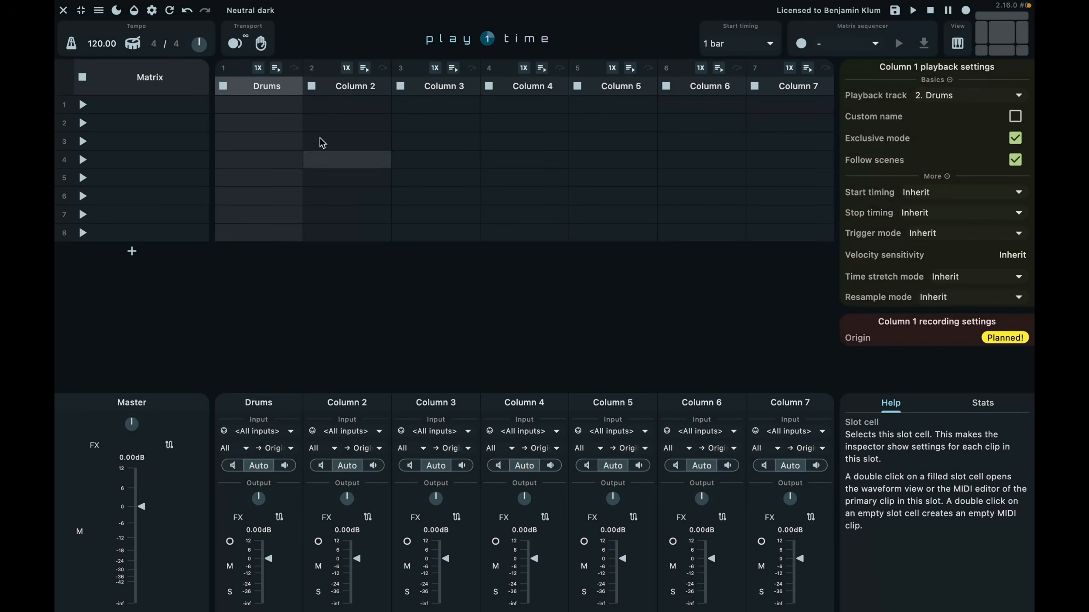
# - Examine the Drums column's rename option and the name field in its track settings, and reselect the column
pyautogui.rightClick(290, 90)
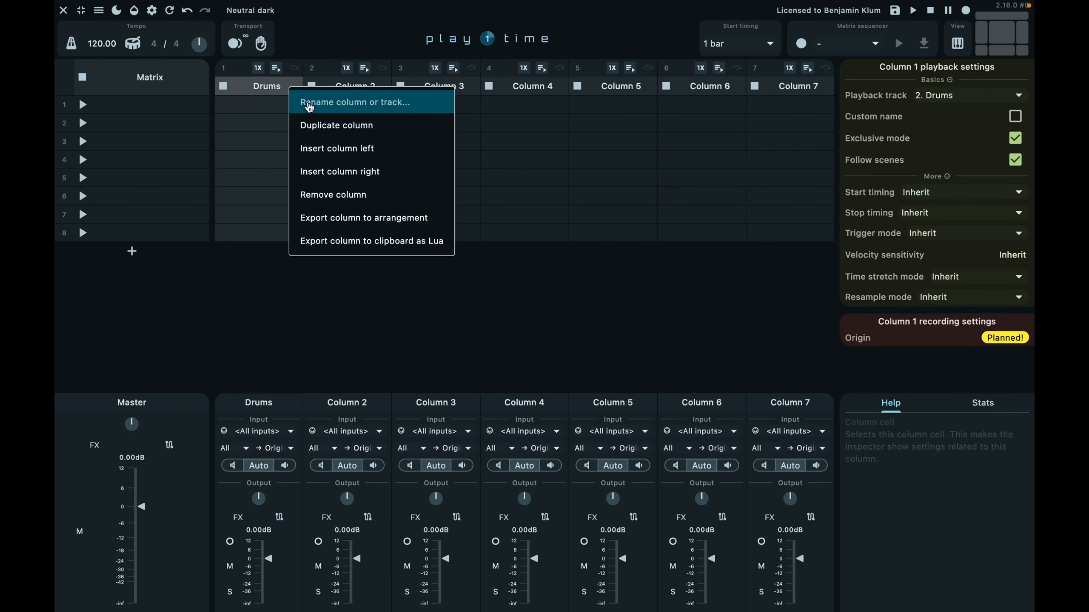
pyautogui.click(279, 90)
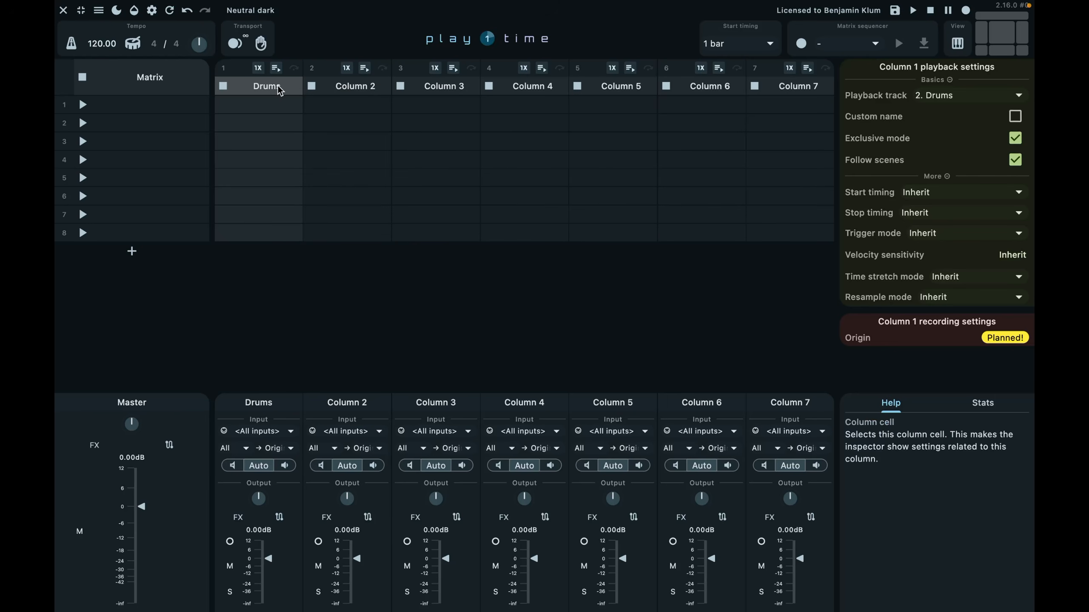
pyautogui.click(282, 404)
pyautogui.click(918, 97)
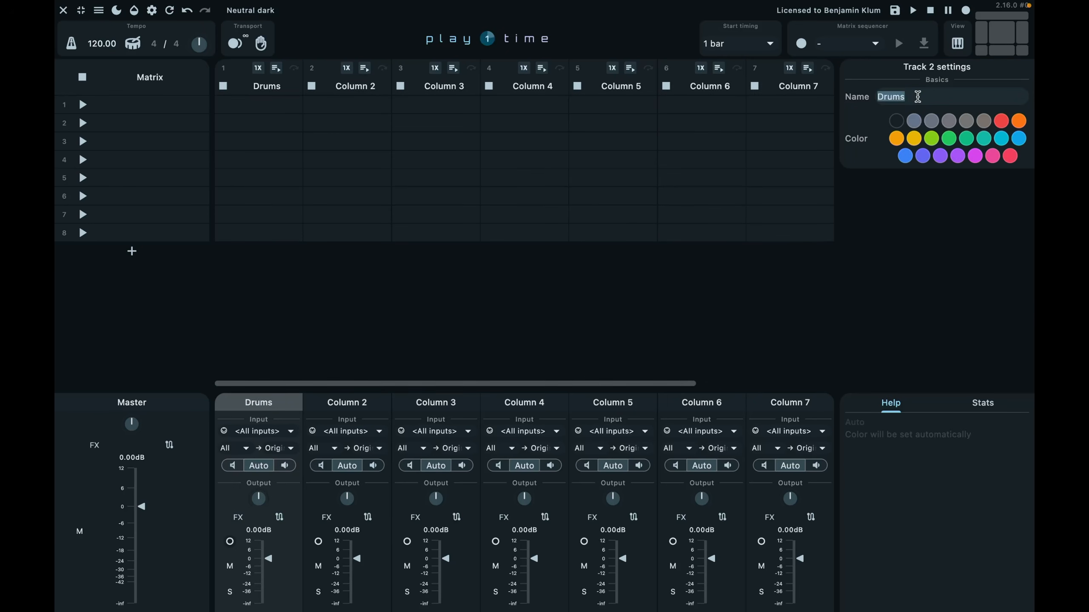
pyautogui.click(917, 97)
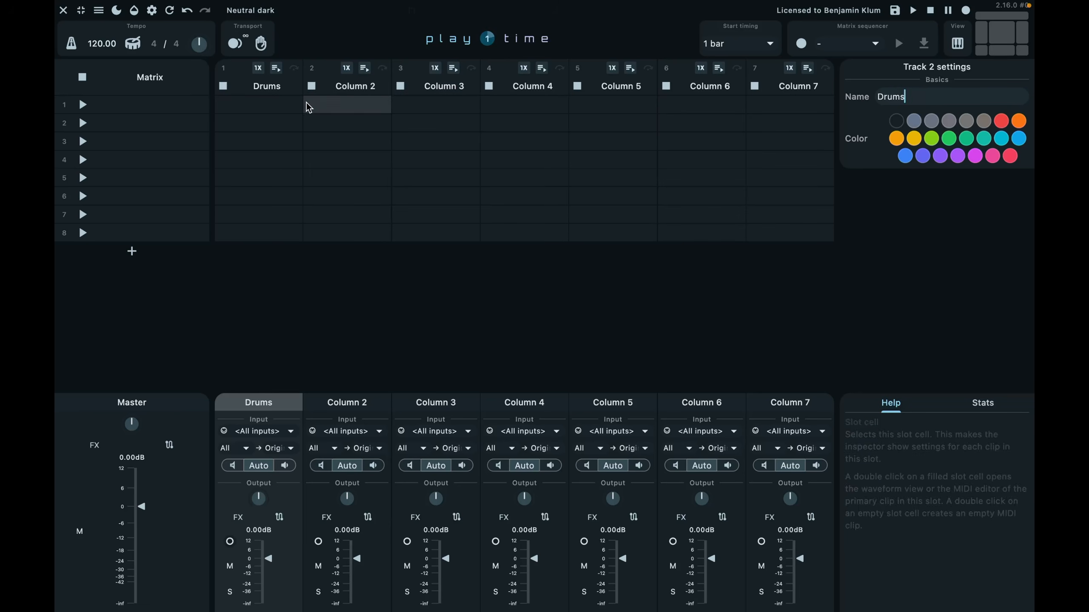
pyautogui.click(269, 88)
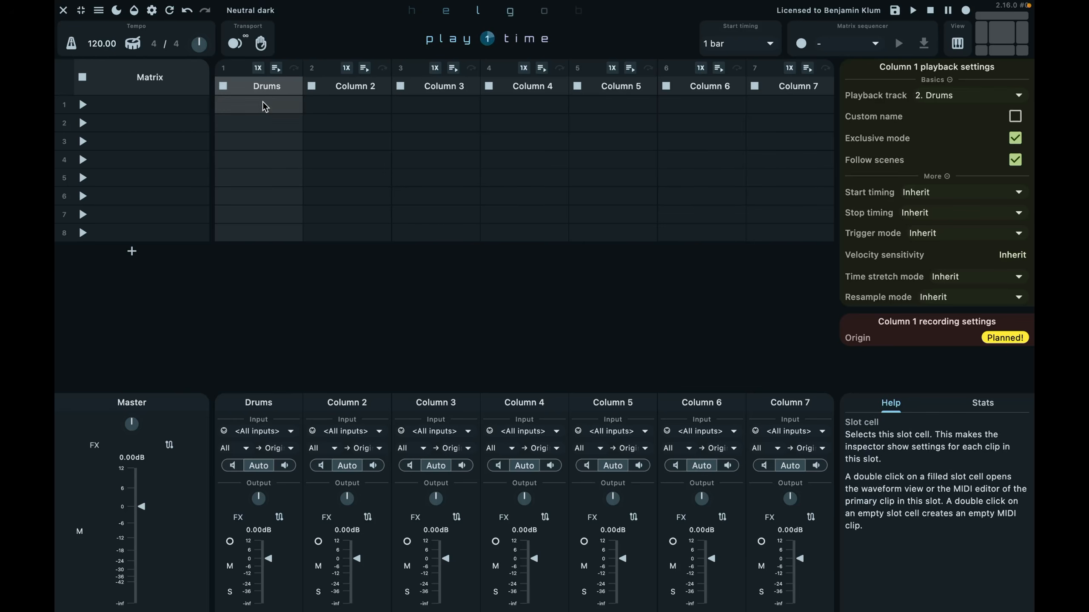
# - Arm the Drums track for recording and add the VST3i version of Battery 4 to its FX chain
pyautogui.click(230, 542)
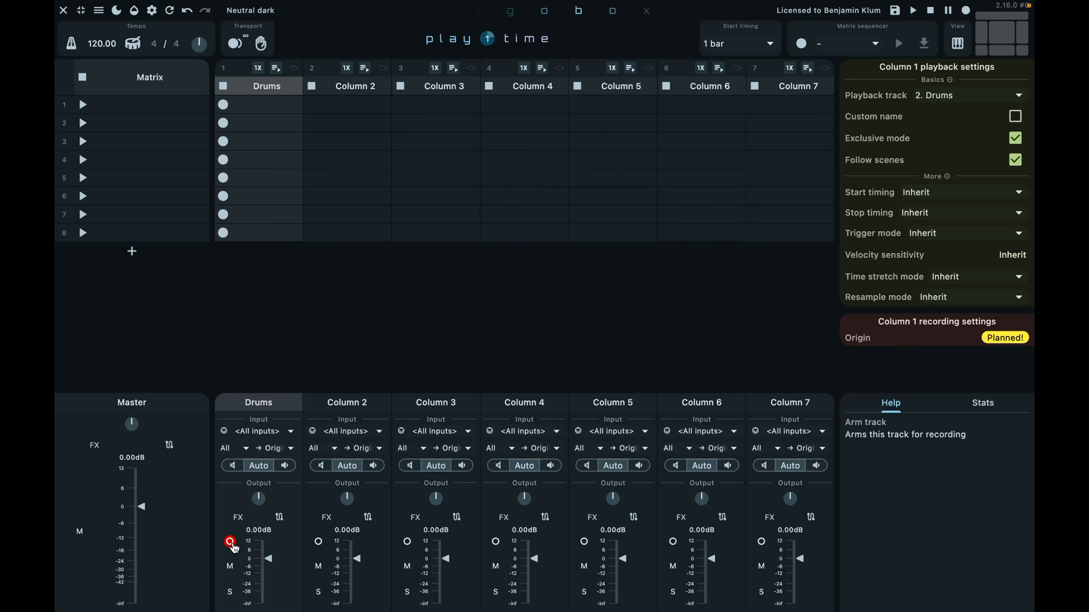
pyautogui.click(236, 519)
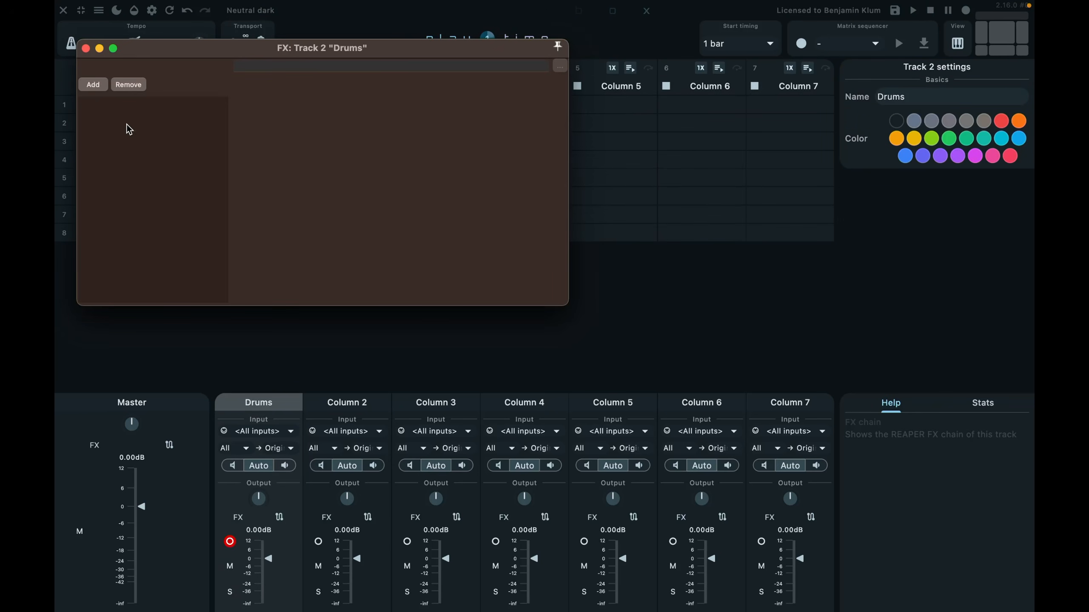
pyautogui.click(93, 85)
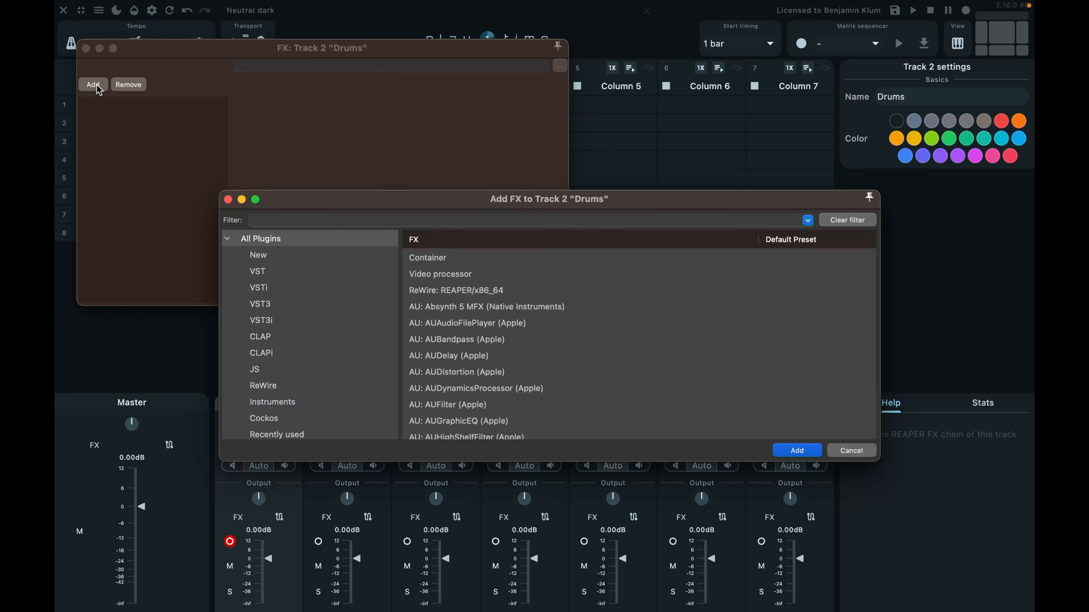
pyautogui.write('battery')
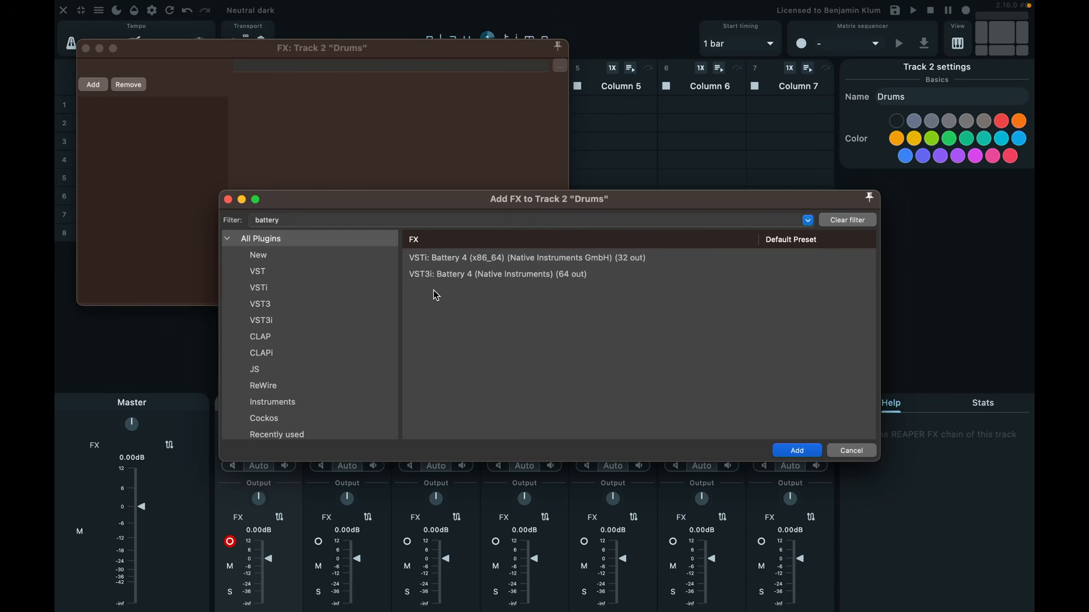
pyautogui.click(465, 278)
pyautogui.doubleClick(463, 275)
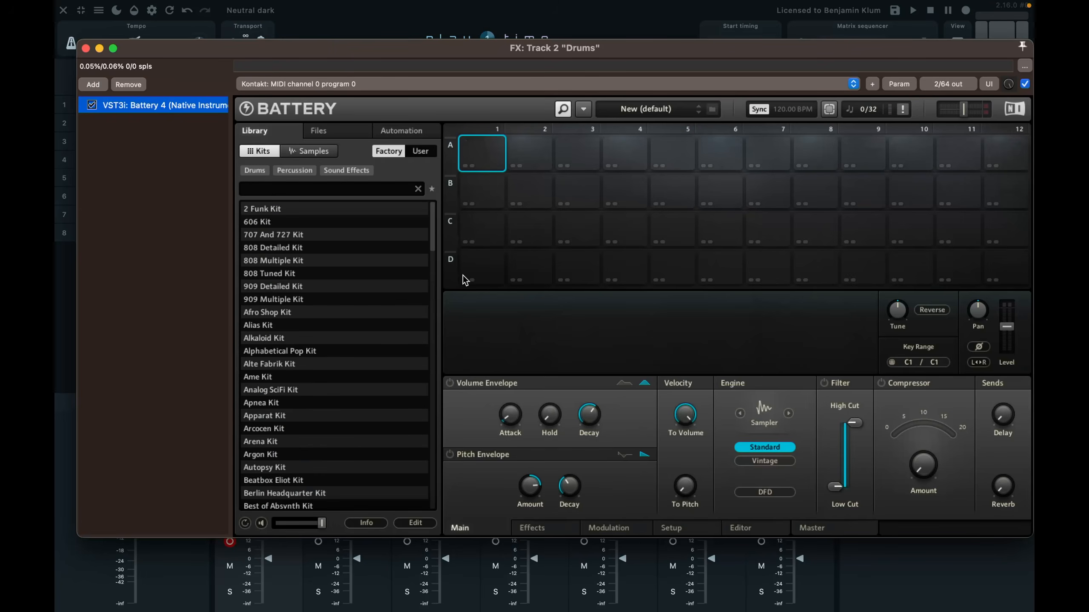
# - Load the Playtime 2 Demo preset into Battery 4 on the Drums track and close the FX window
pyautogui.click(388, 86)
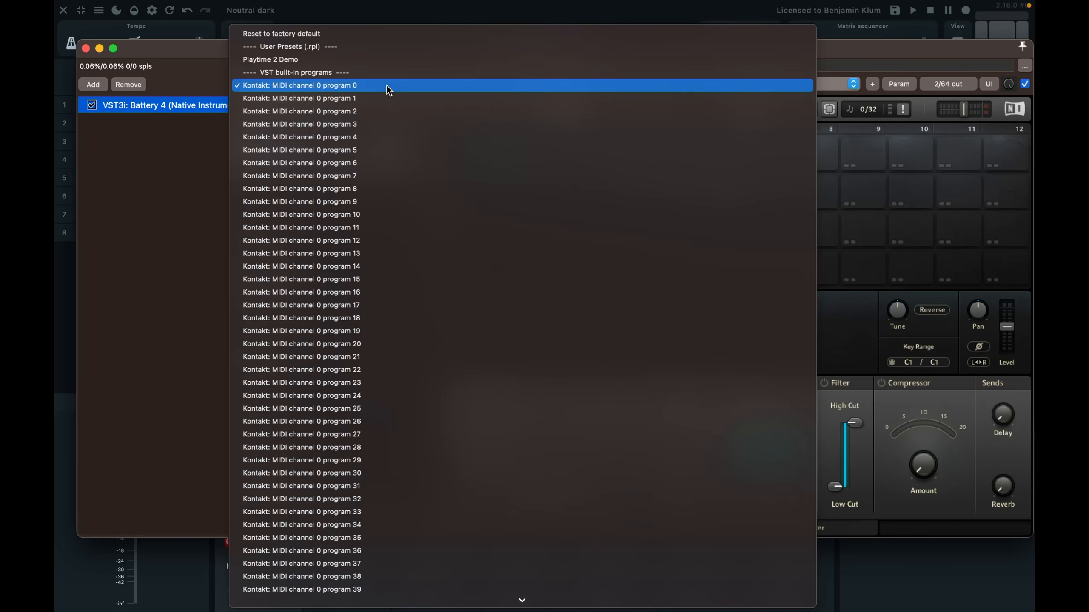
pyautogui.click(367, 59)
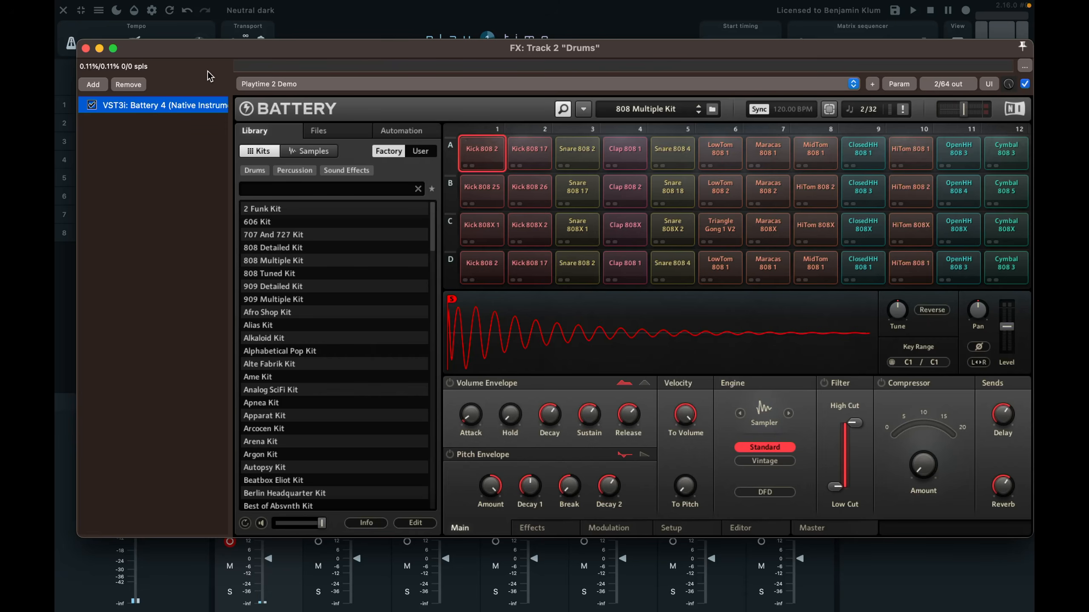
pyautogui.click(86, 49)
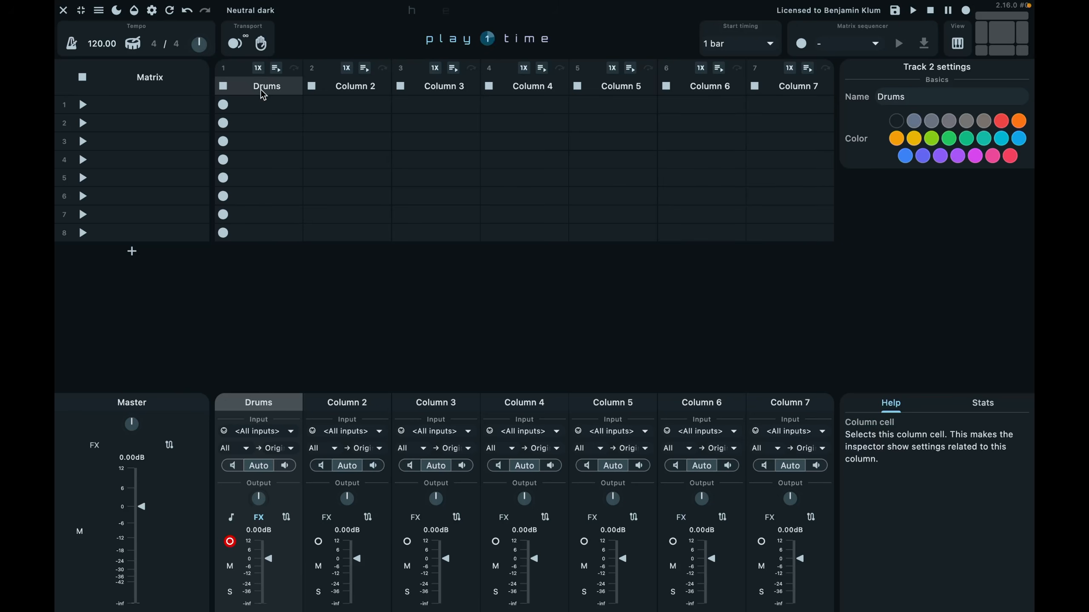
# - Enter silence mode and tap in a new tempo of 59 BPM as a count-in
pyautogui.click(261, 43)
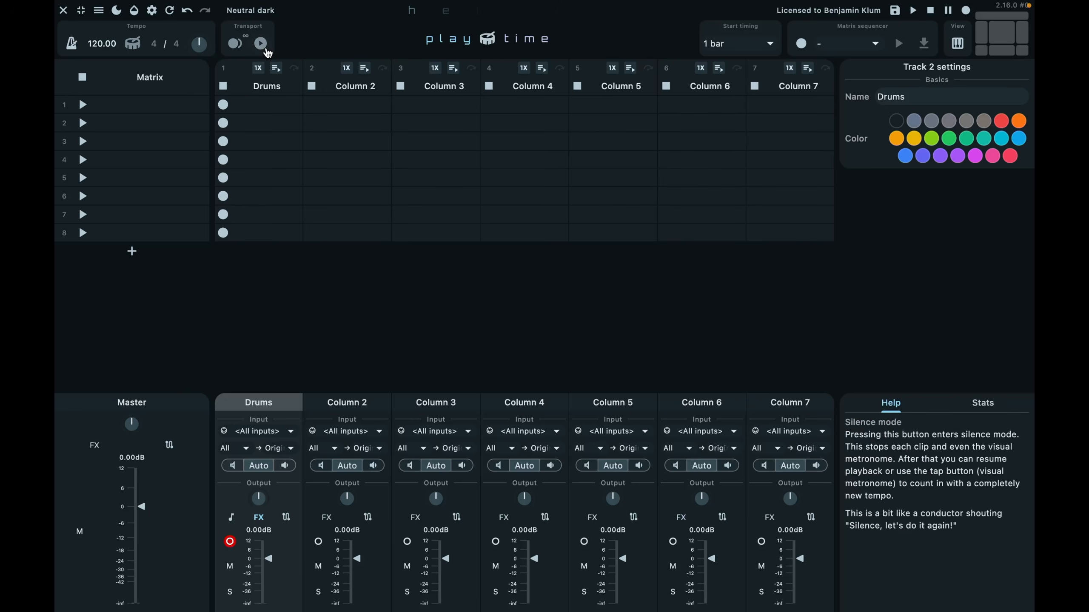
pyautogui.click(136, 48)
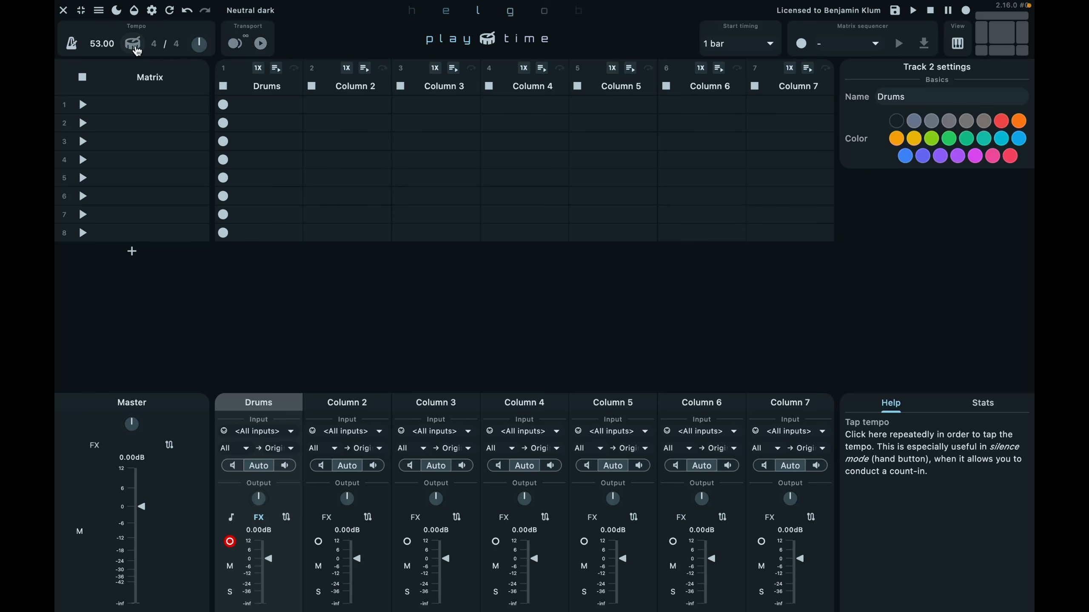
pyautogui.click(135, 48)
pyautogui.click(134, 44)
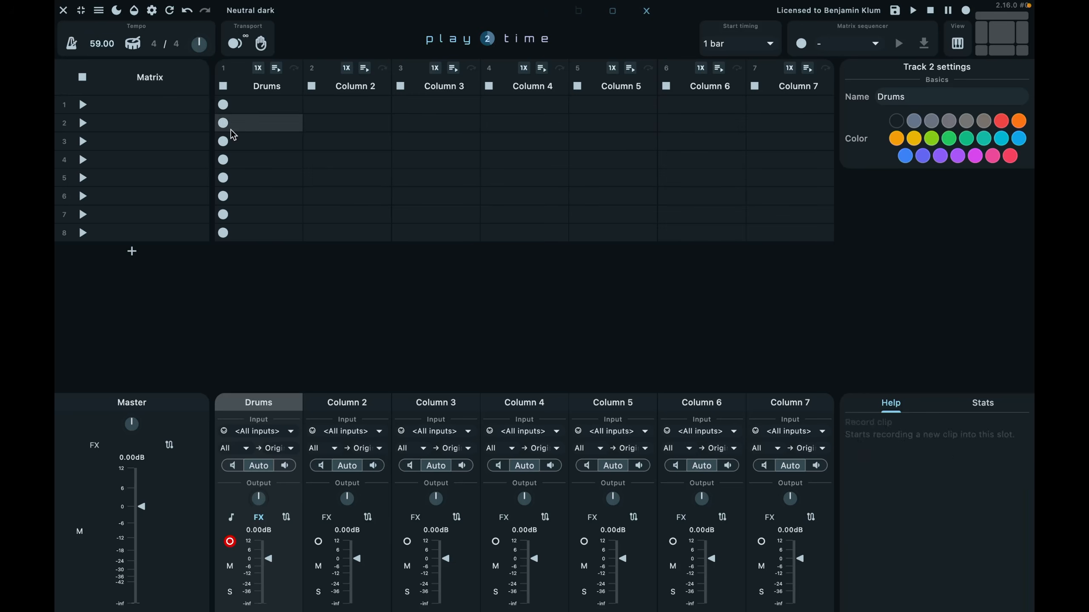
pyautogui.click(263, 116)
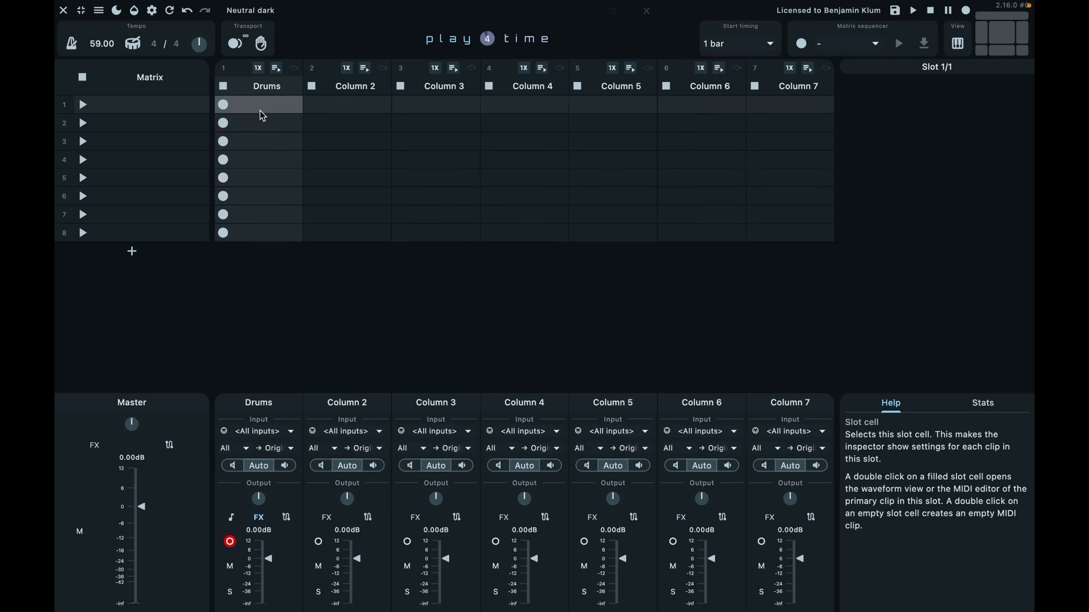
pyautogui.click(224, 106)
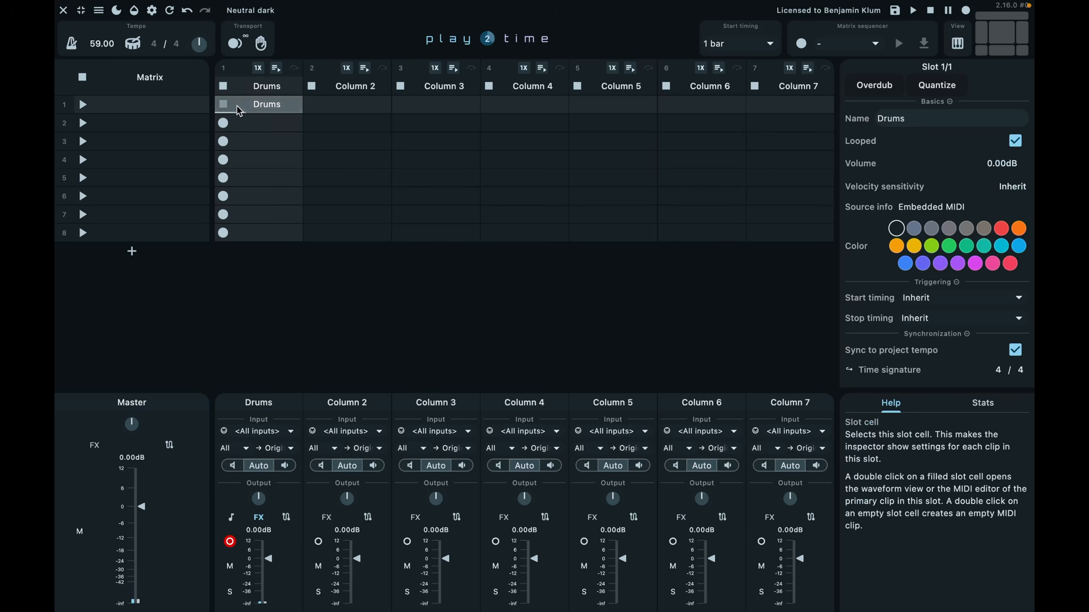
pyautogui.press('Delete')
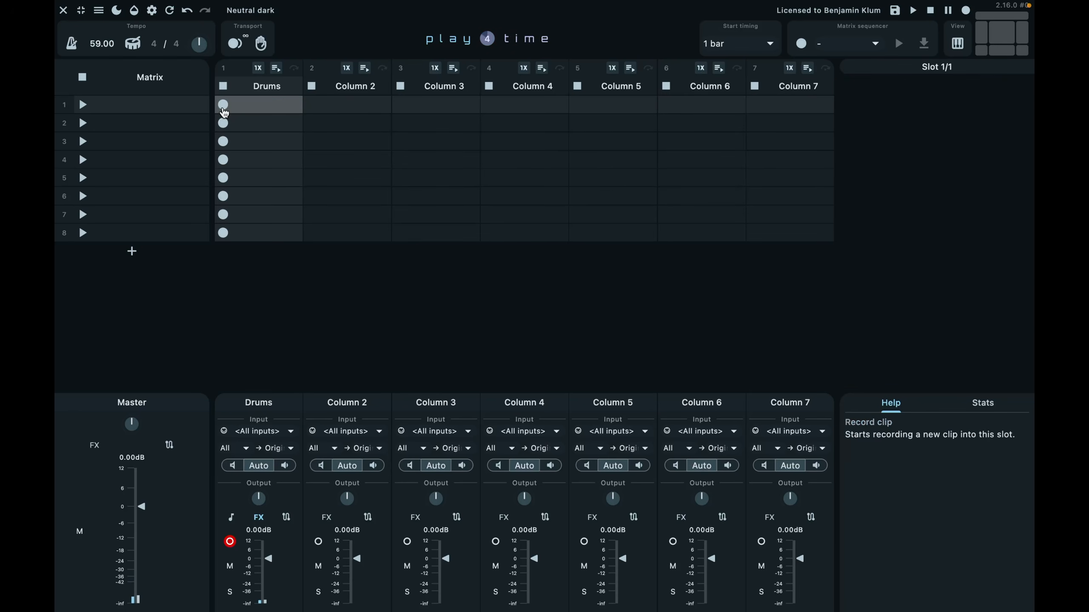
# - Record a quantized MIDI clip into the first Drums slot and adjust its note velocities in the MIDI editor
pyautogui.click(223, 106)
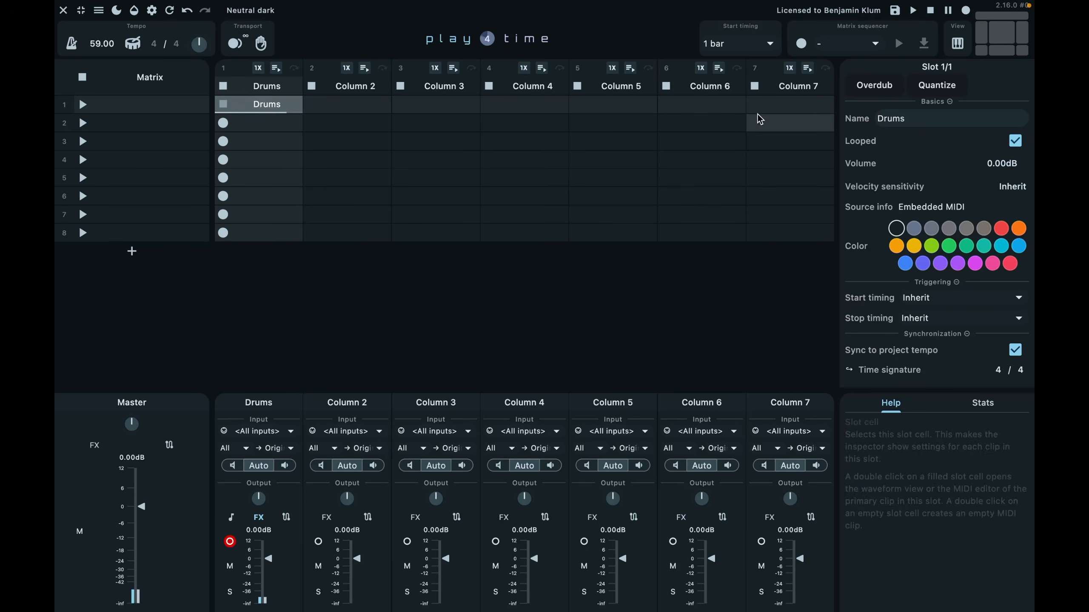
pyautogui.click(939, 86)
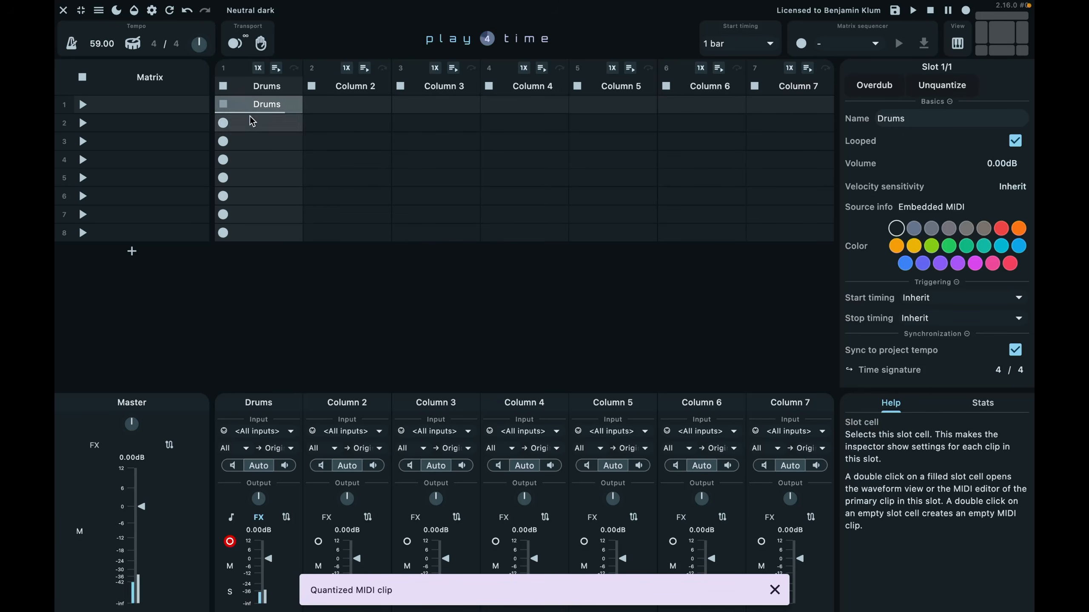
pyautogui.doubleClick(260, 105)
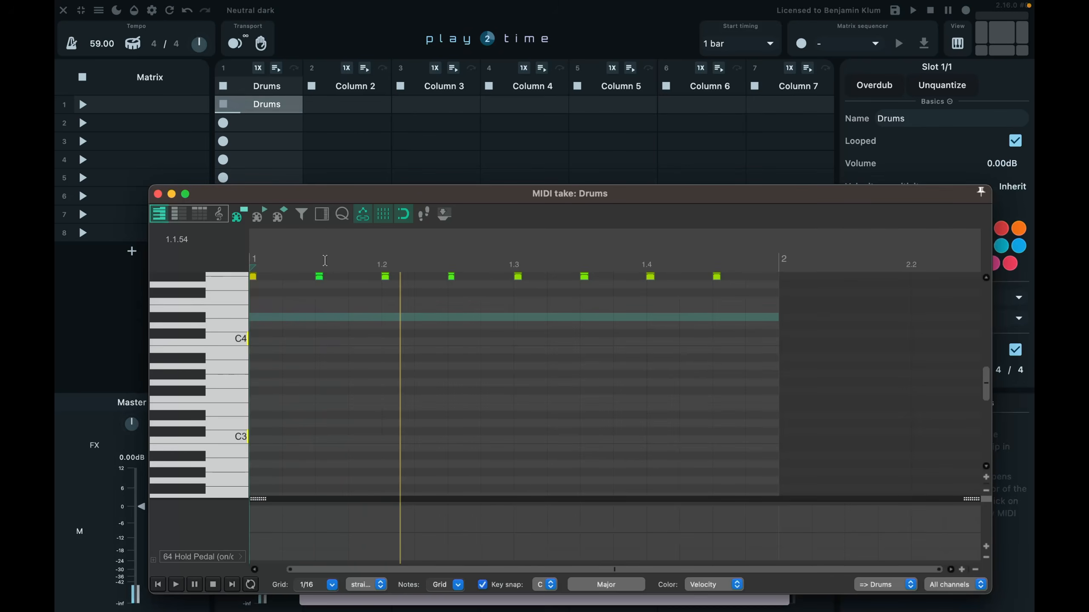
pyautogui.click(253, 278)
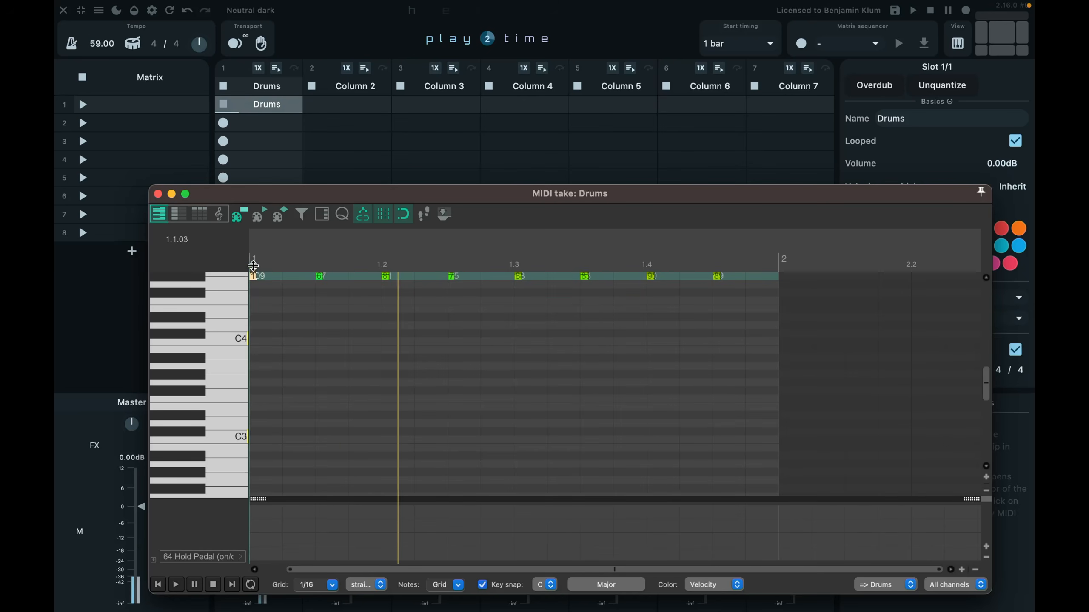
pyautogui.click(157, 194)
pyautogui.click(252, 128)
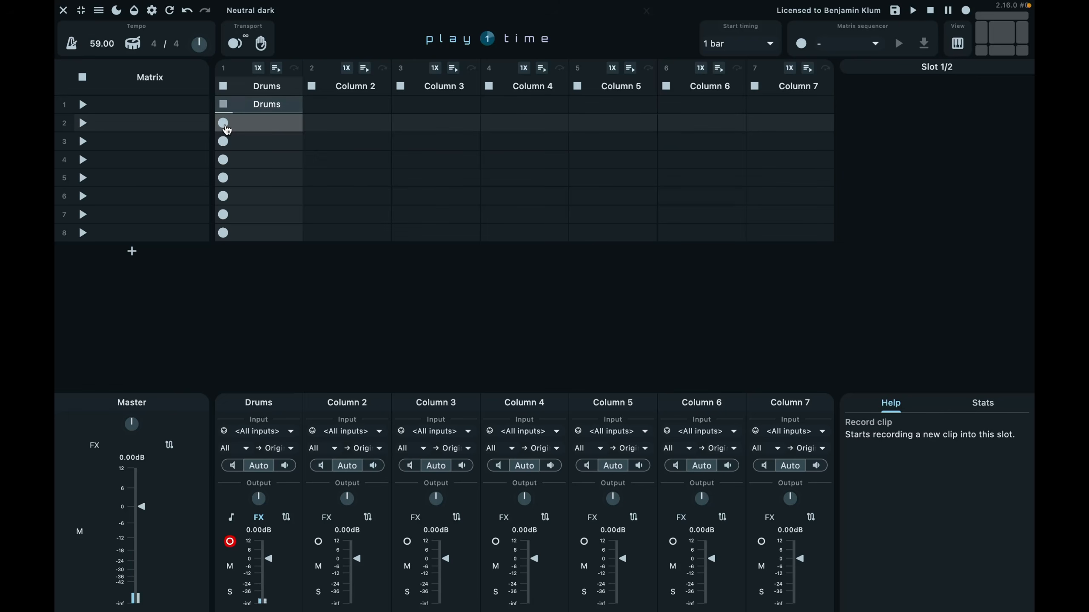
pyautogui.click(224, 124)
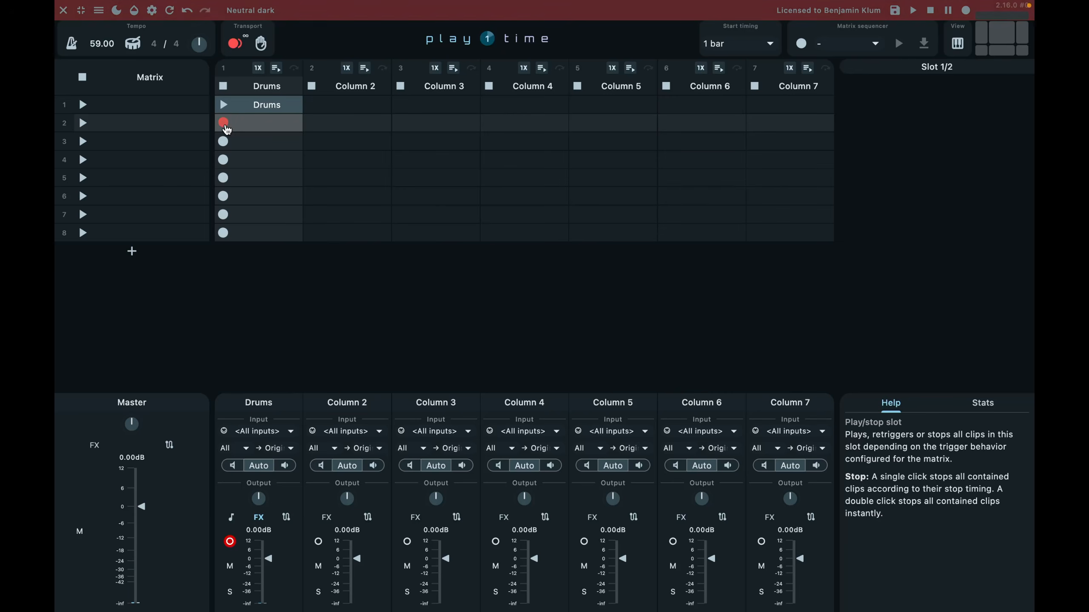
pyautogui.rightClick(245, 125)
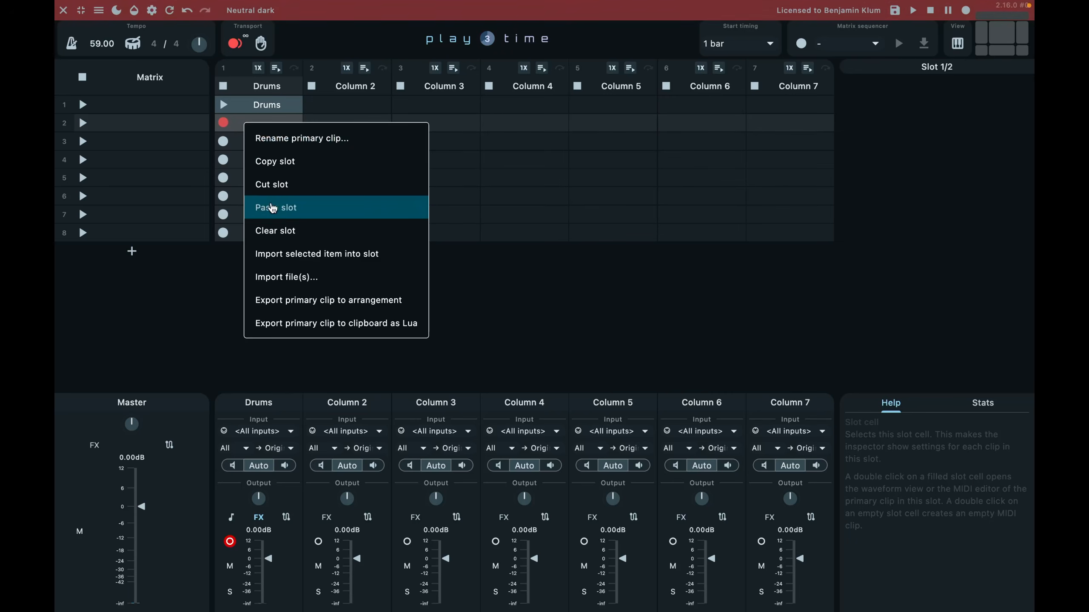
pyautogui.click(282, 231)
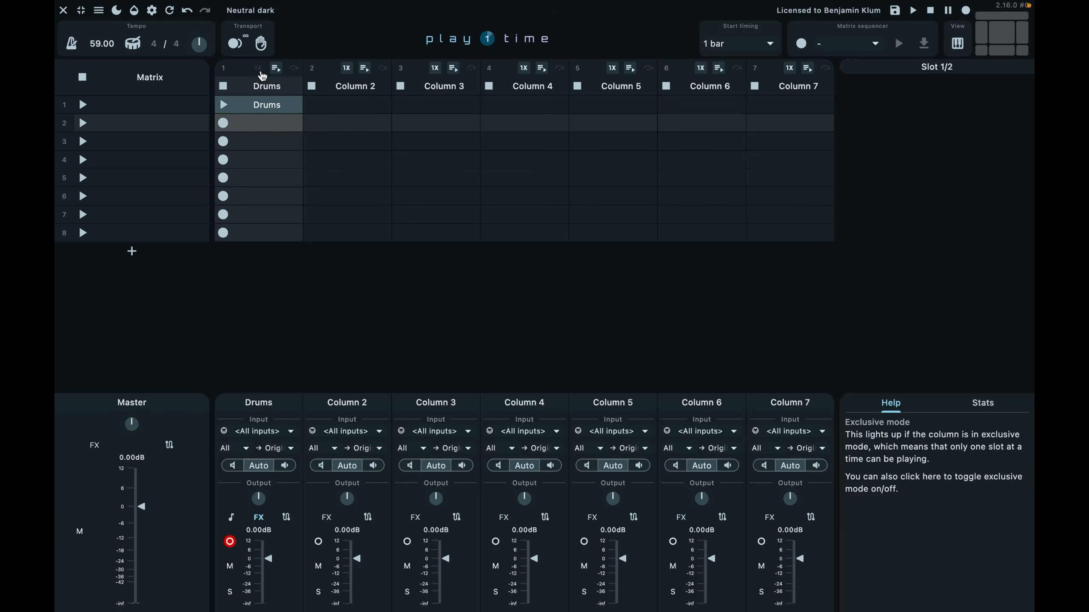
# - Turn off exclusive mode for the Drums column and record a quantized clip into slot 2 while the first clip plays
pyautogui.click(224, 108)
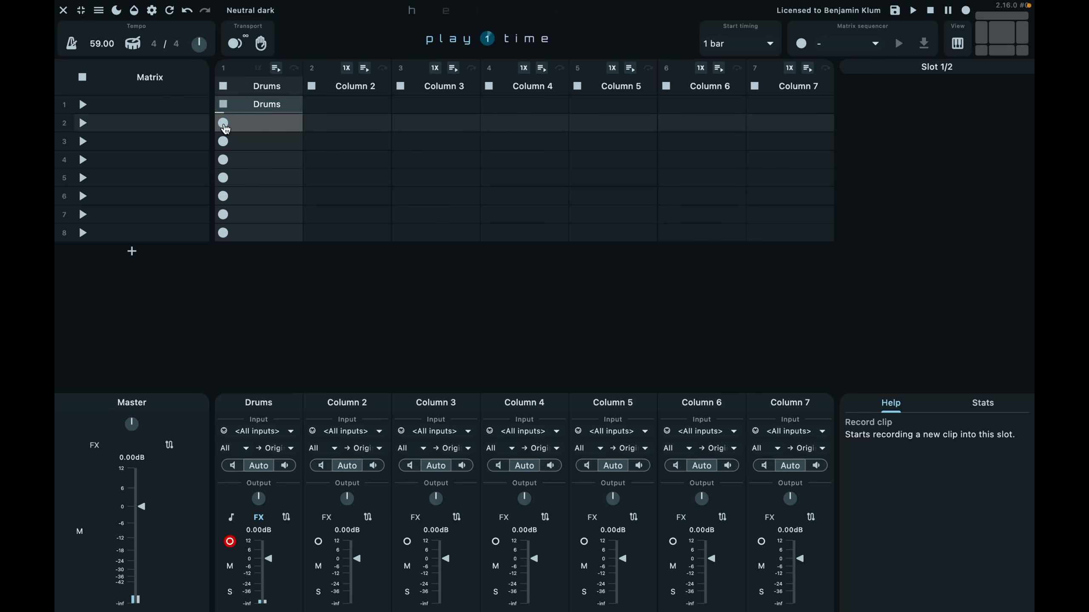
pyautogui.click(224, 125)
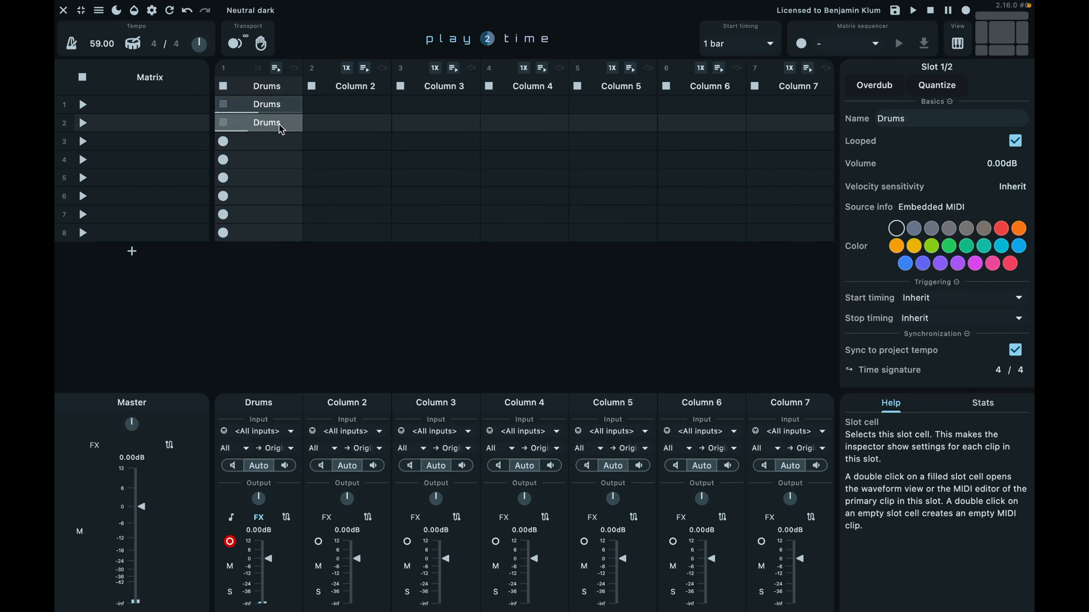
pyautogui.click(945, 93)
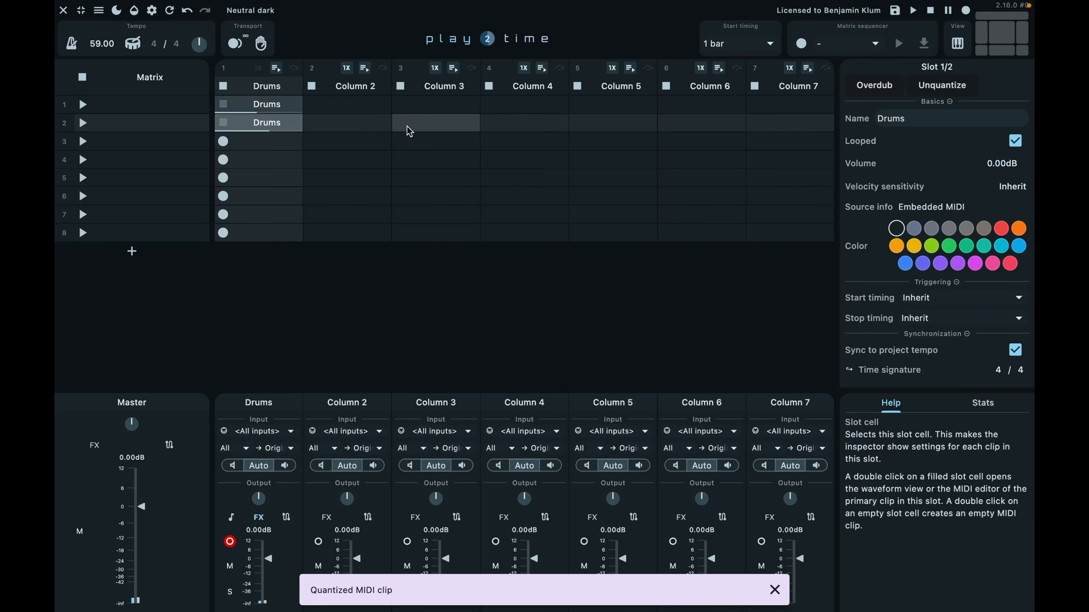
# - Raise the velocity of all notes in the second Drums clip to 127 in the MIDI editor
pyautogui.doubleClick(278, 123)
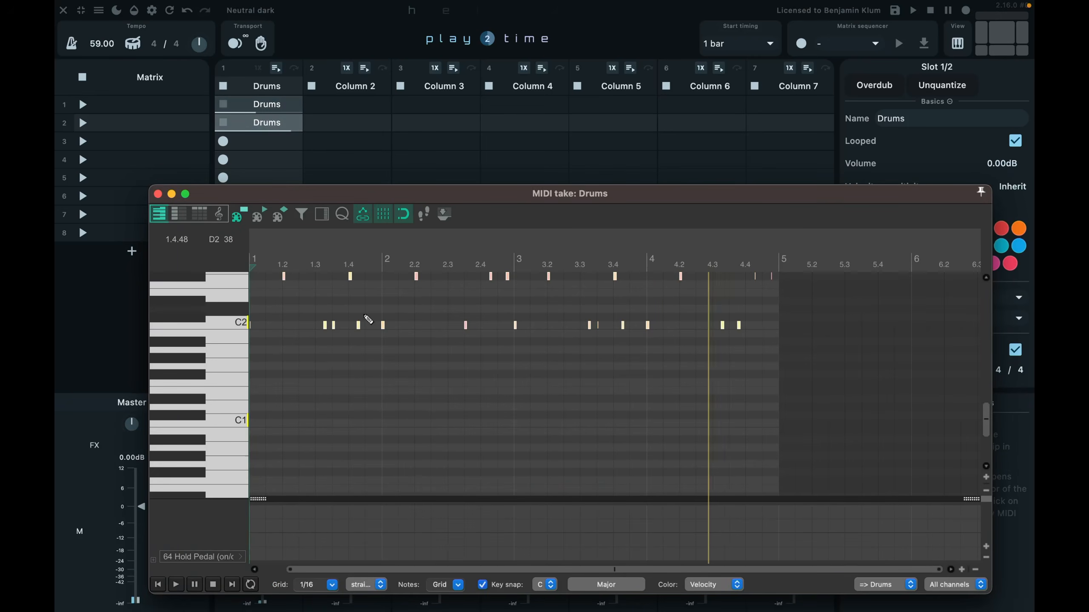
pyautogui.moveTo(358, 324); pyautogui.dragTo(362, 214)
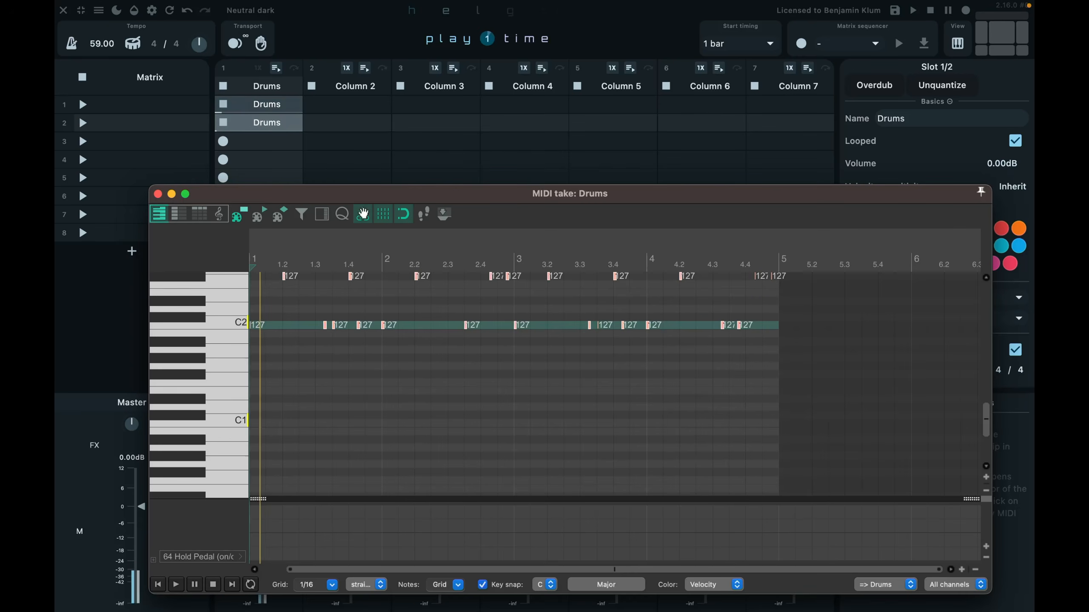
pyautogui.click(159, 196)
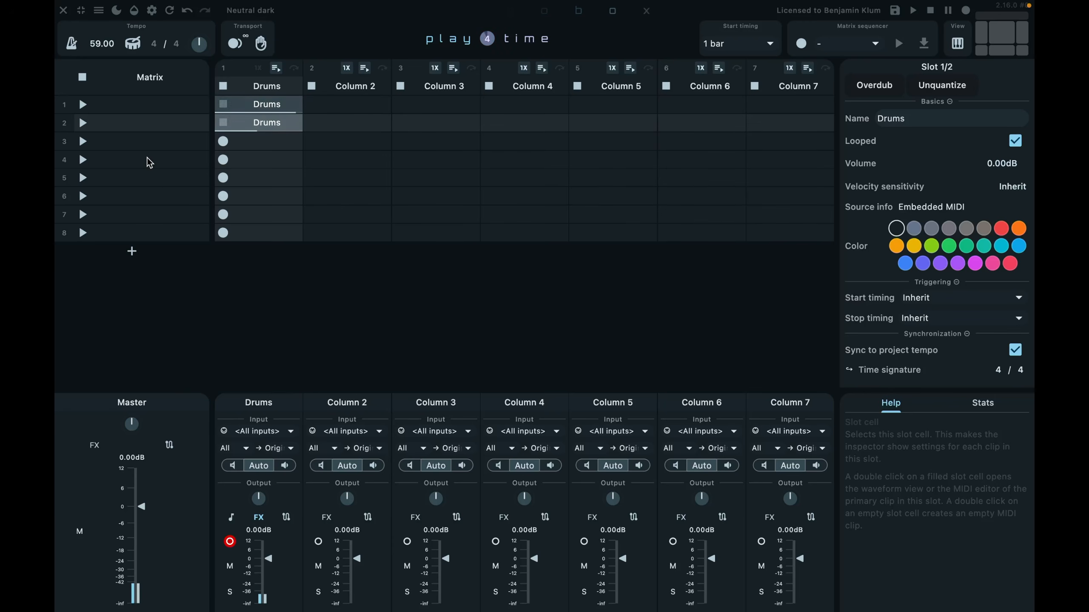
# - Switch to REAPER's main window and save the project to the Desktop as playtime-demo.RPP
pyautogui.hotkey('ctrl', 'Left')
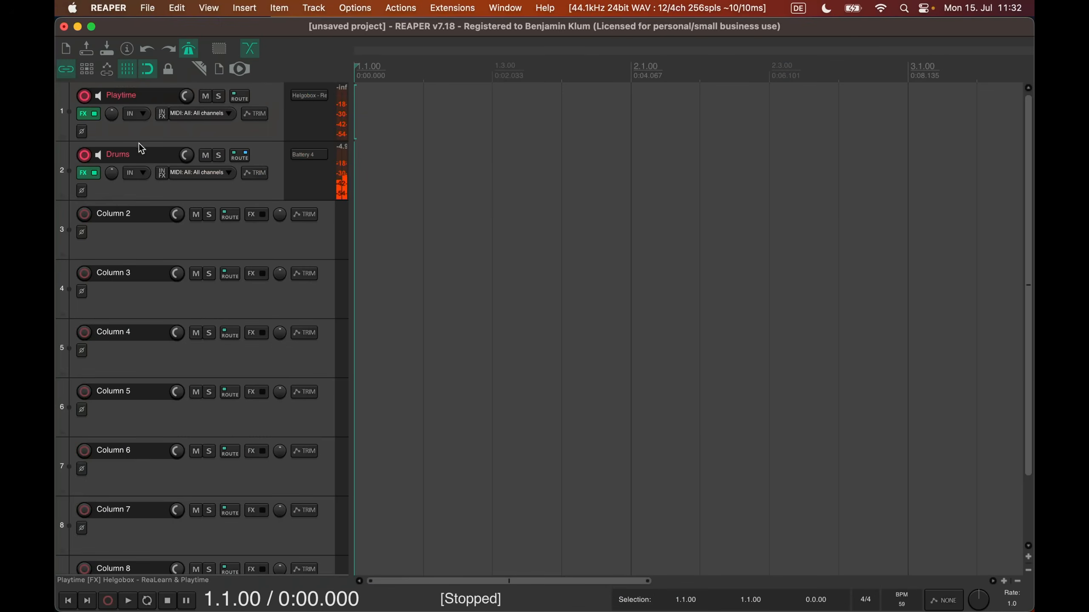
pyautogui.click(147, 8)
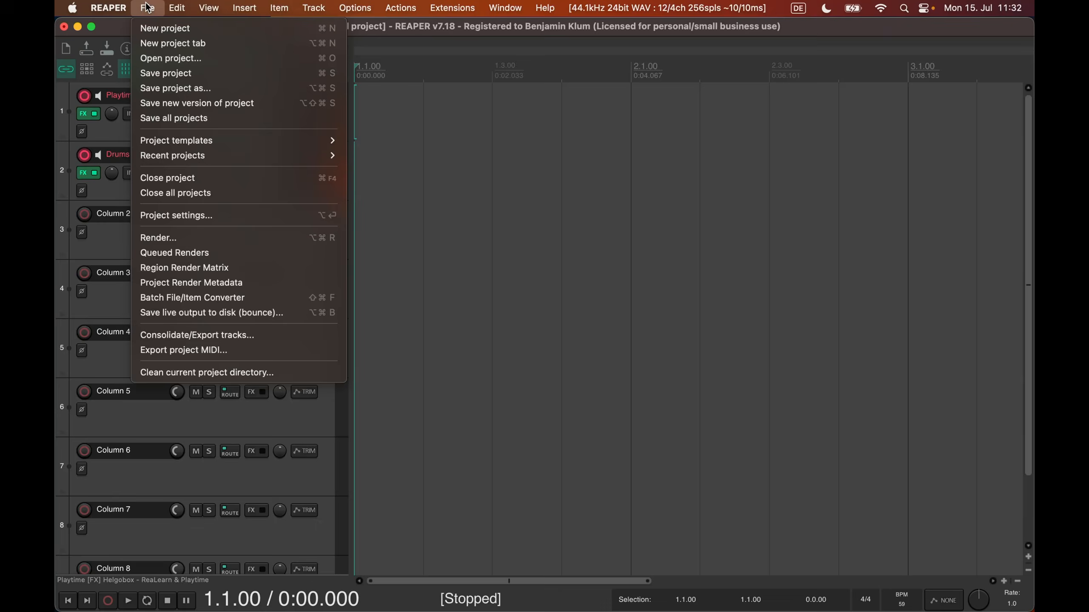
pyautogui.click(173, 88)
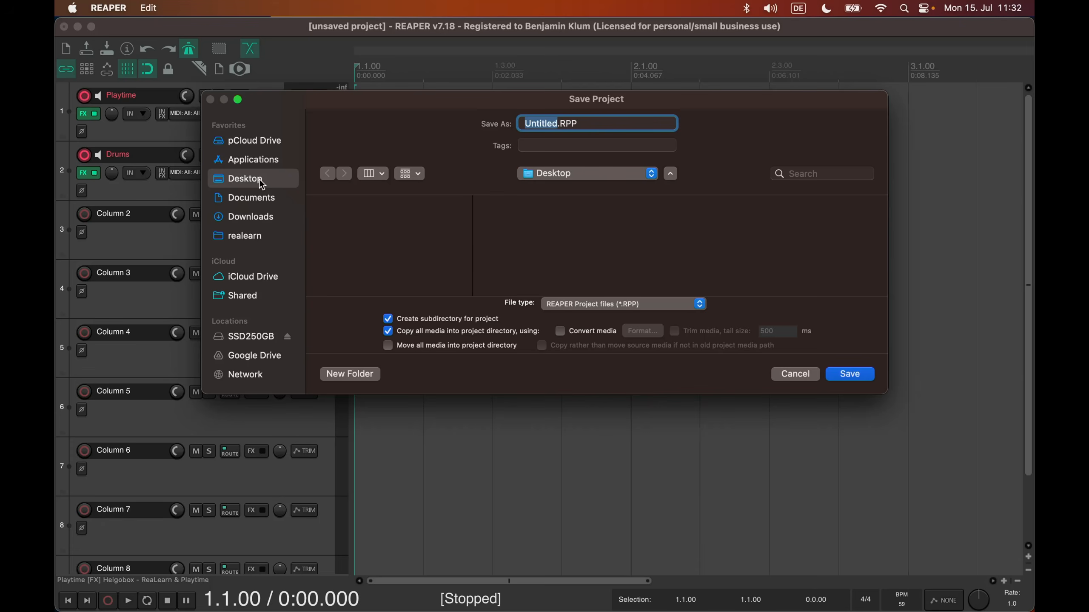
pyautogui.write('playtime-demo')
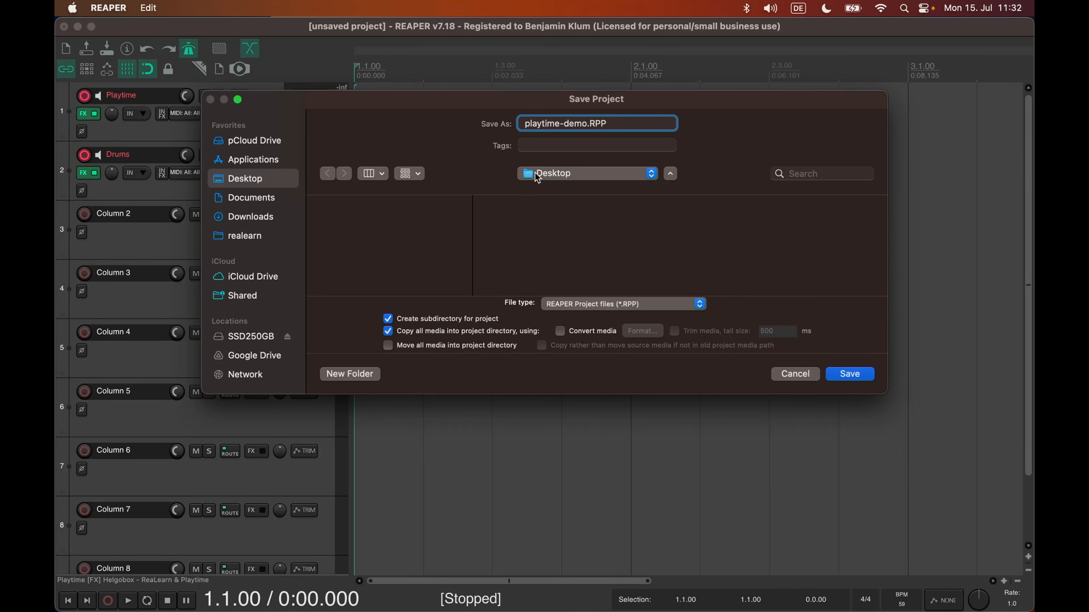
pyautogui.click(514, 337)
pyautogui.click(842, 377)
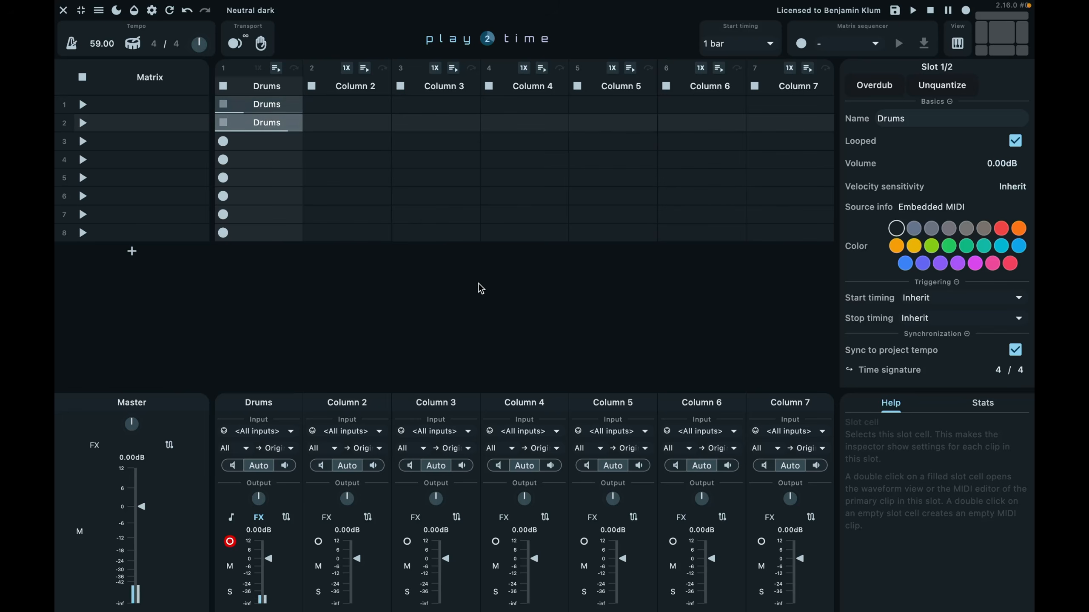
# - Rename the clip in the first Drums slot to Hihats
pyautogui.click(268, 106)
pyautogui.press('F2')
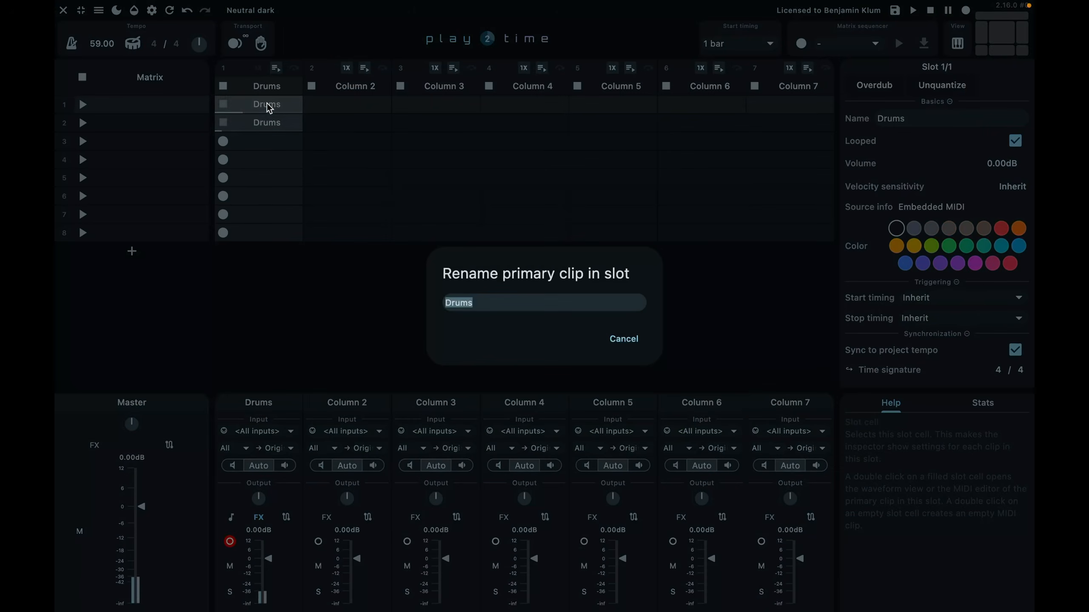
pyautogui.write('Hihats')
pyautogui.press('Return')
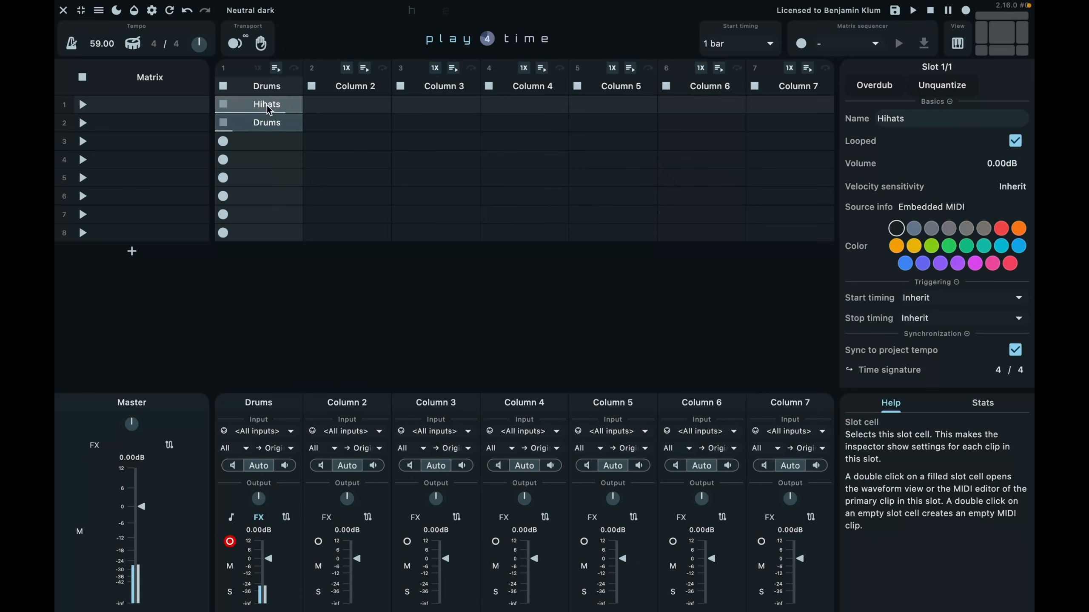
# - Rename the clip in the second Drums slot to Main beat
pyautogui.click(270, 124)
pyautogui.press('F2')
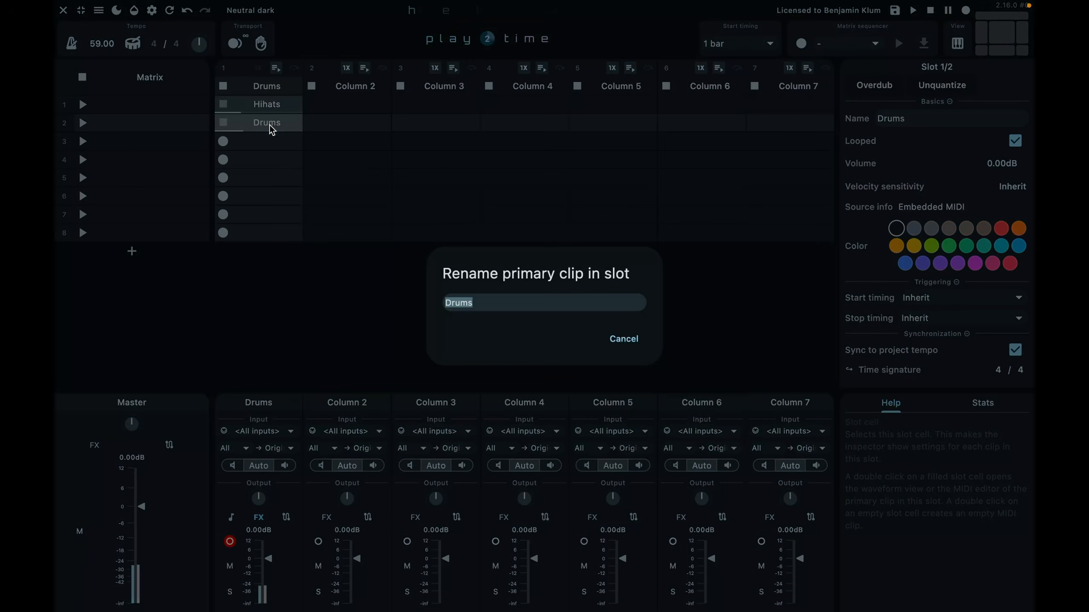
pyautogui.write('M')
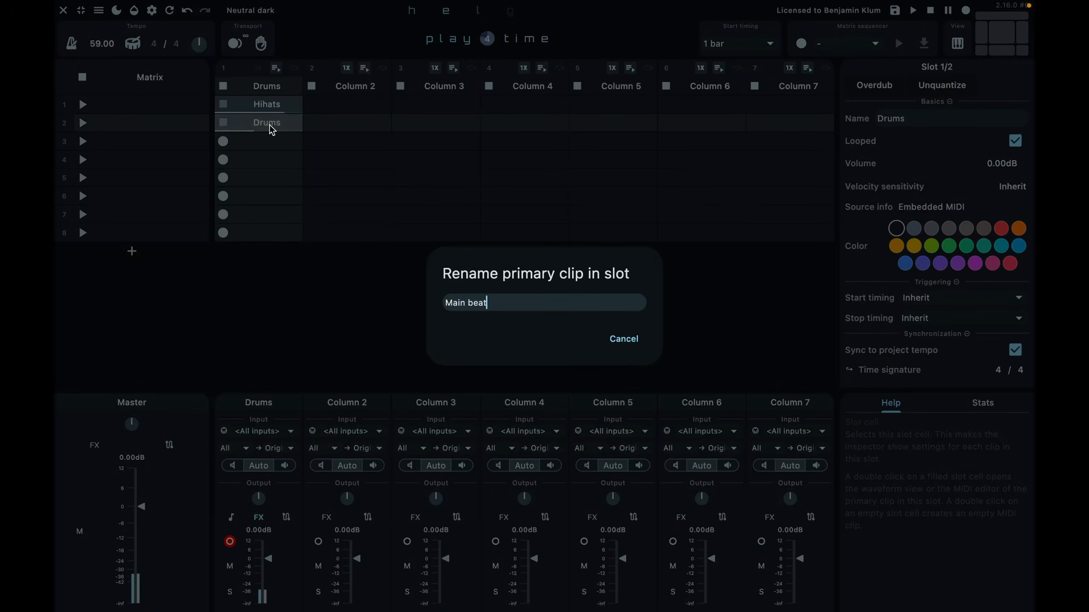
pyautogui.write('ain beat')
pyautogui.press('Return')
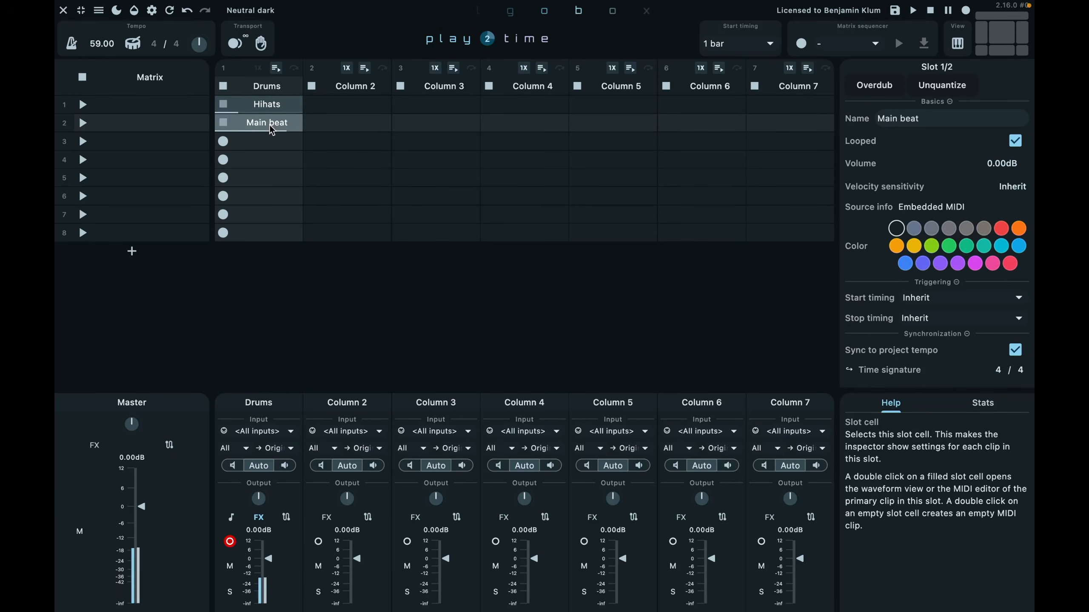
# - Rename the track of Column 2 as Piano
pyautogui.click(350, 91)
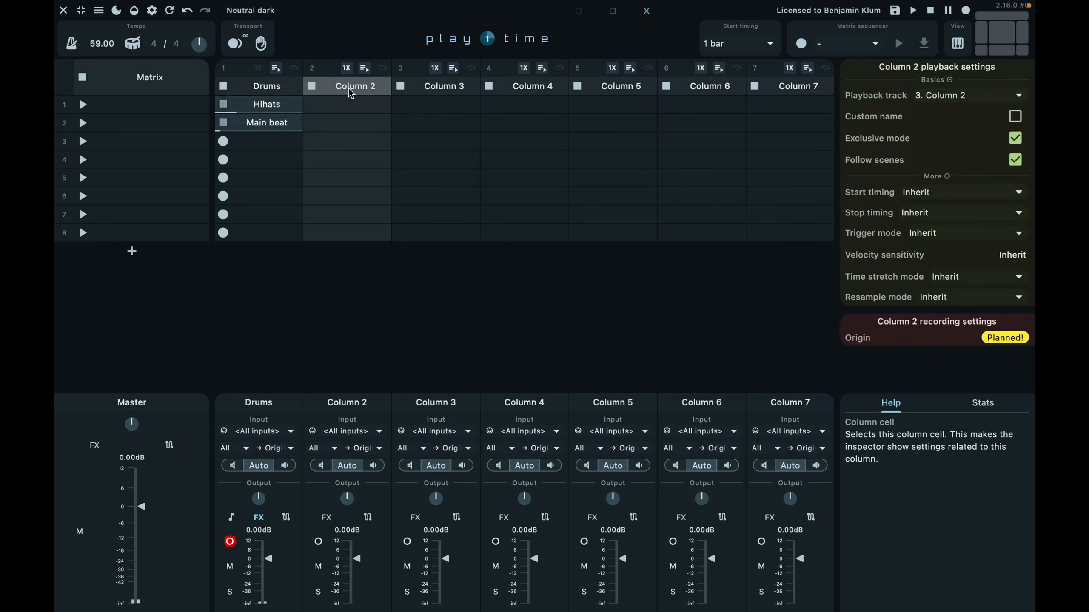
pyautogui.doubleClick(349, 88)
pyautogui.write('P')
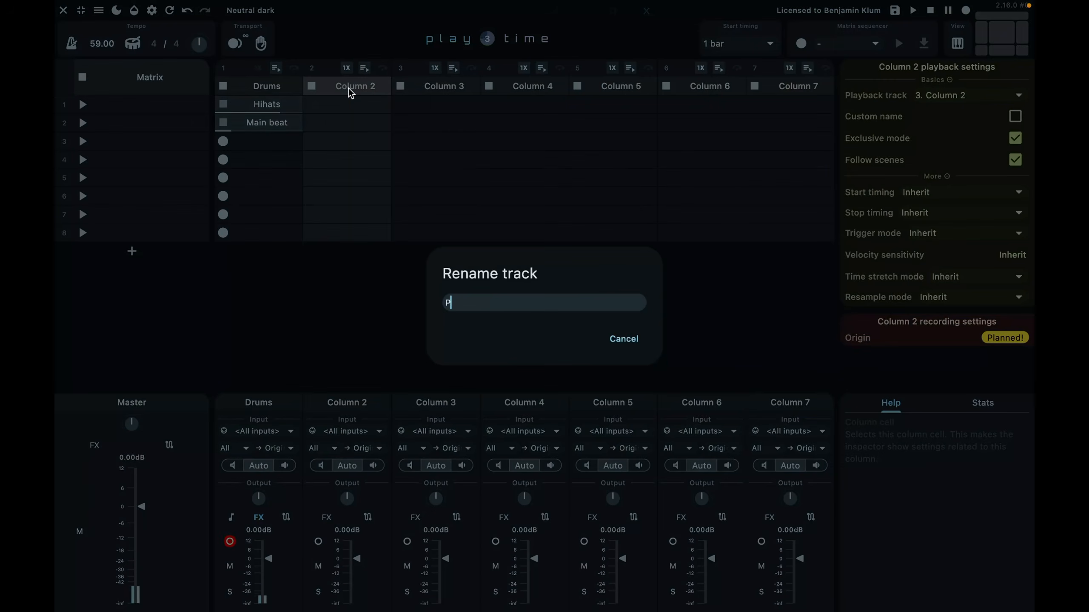
pyautogui.write('iano')
pyautogui.press('Return')
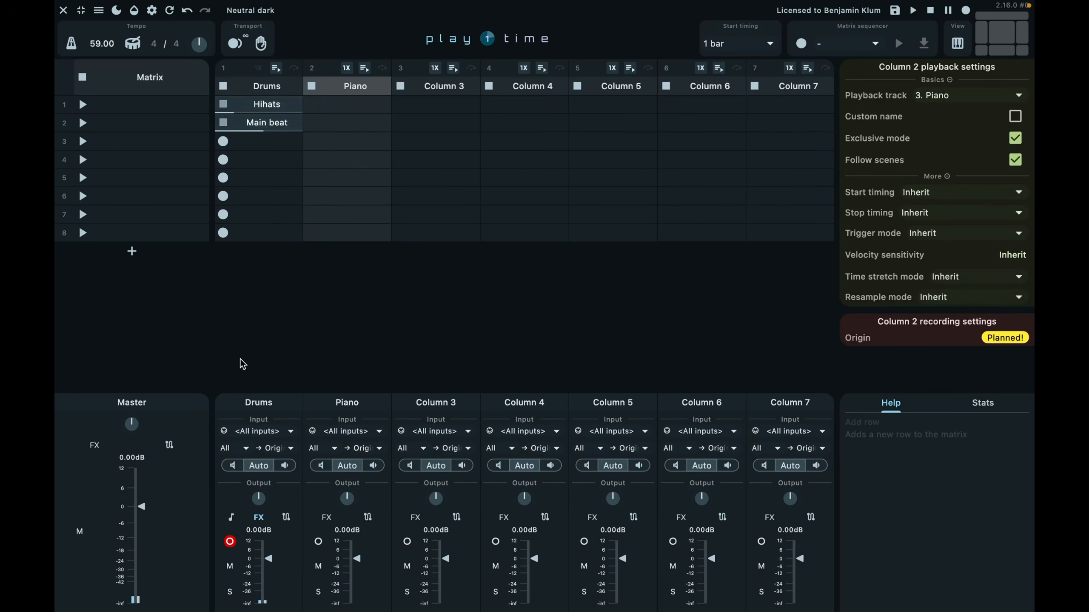
# - Set the Piano track's input to stereo 3/4 (H1n L/H1n R) and arm Piano instead of Drums for recording
pyautogui.click(367, 432)
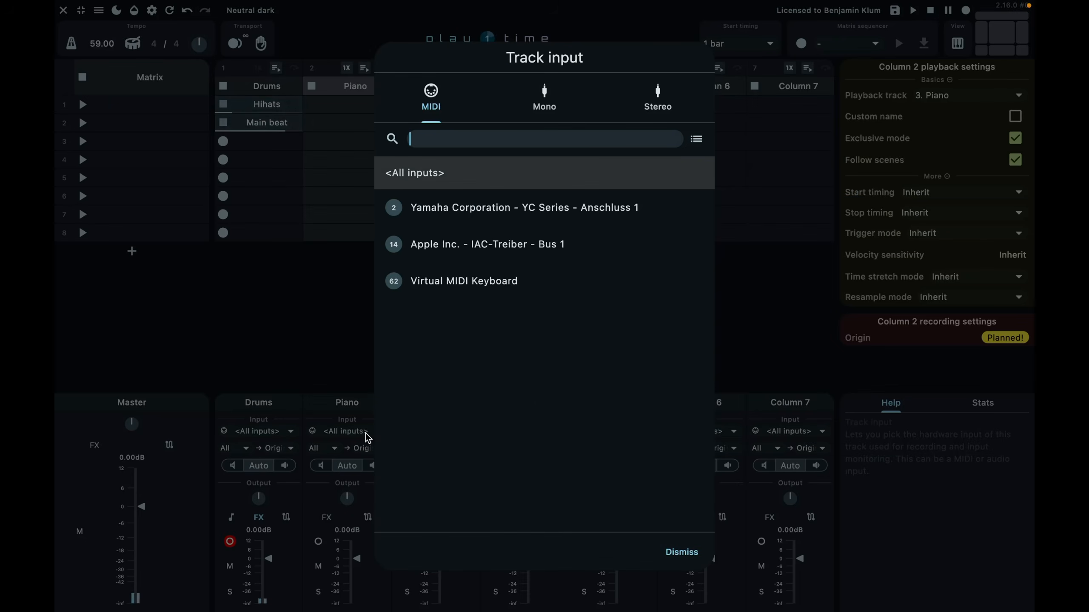
pyautogui.click(665, 113)
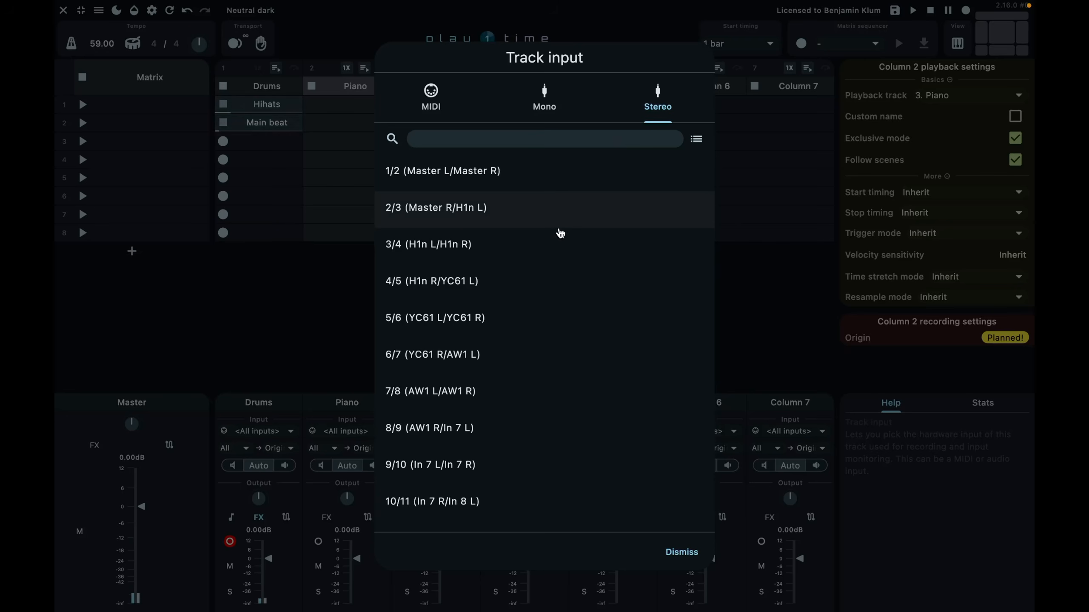
pyautogui.click(445, 256)
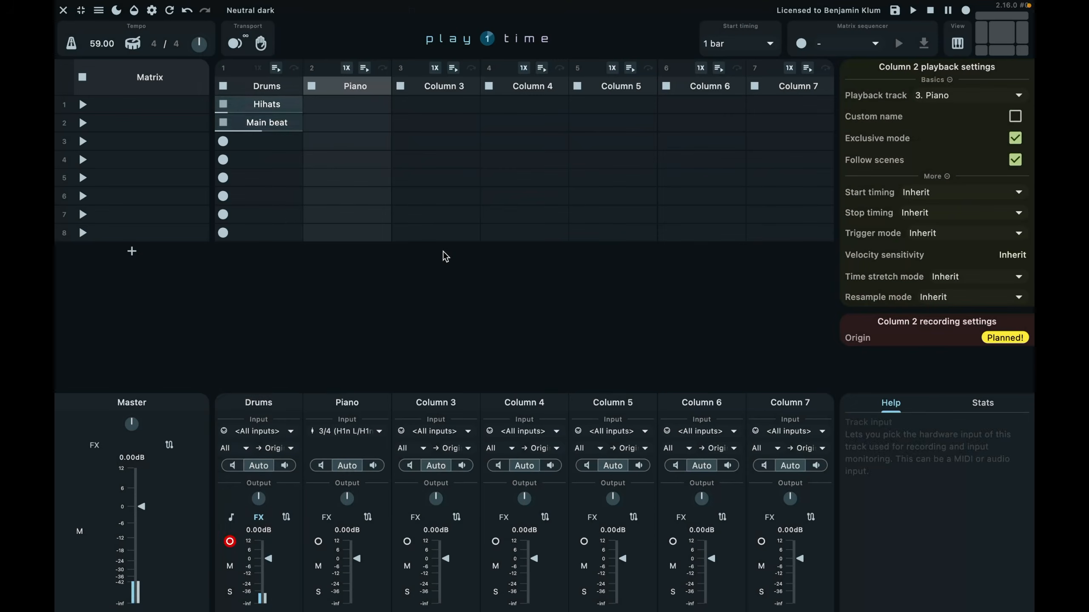
pyautogui.click(230, 543)
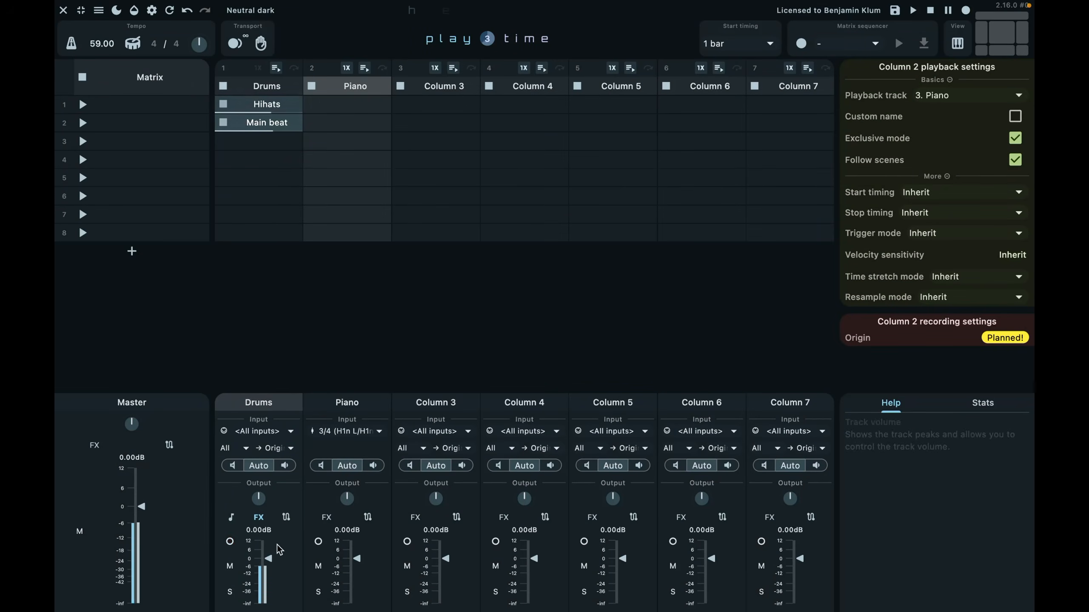
pyautogui.click(318, 542)
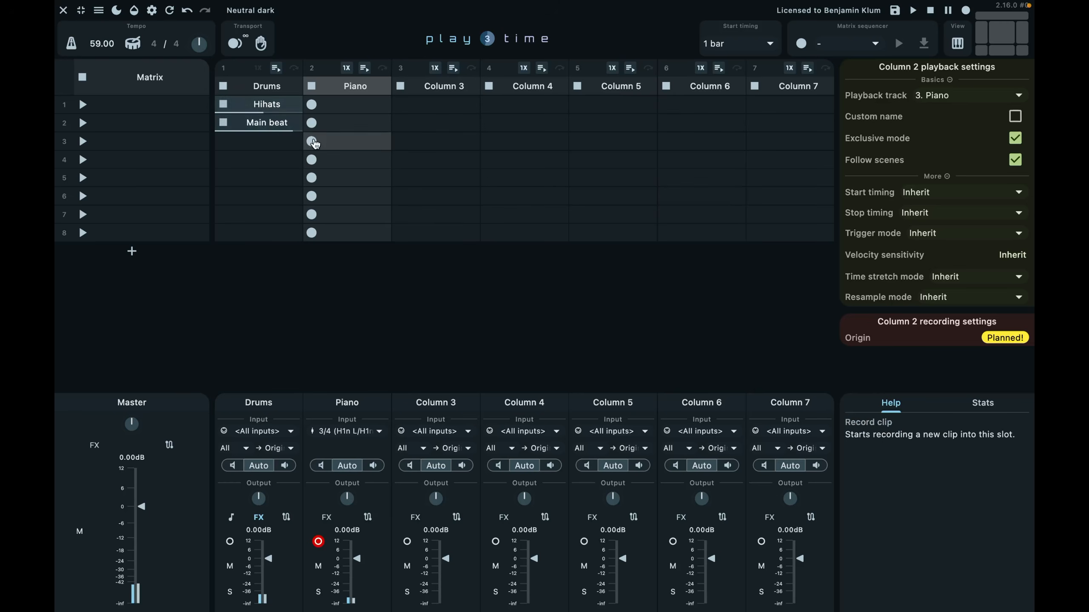
# - Record a trial audio clip into the first Piano slot and clear the slot
pyautogui.click(312, 104)
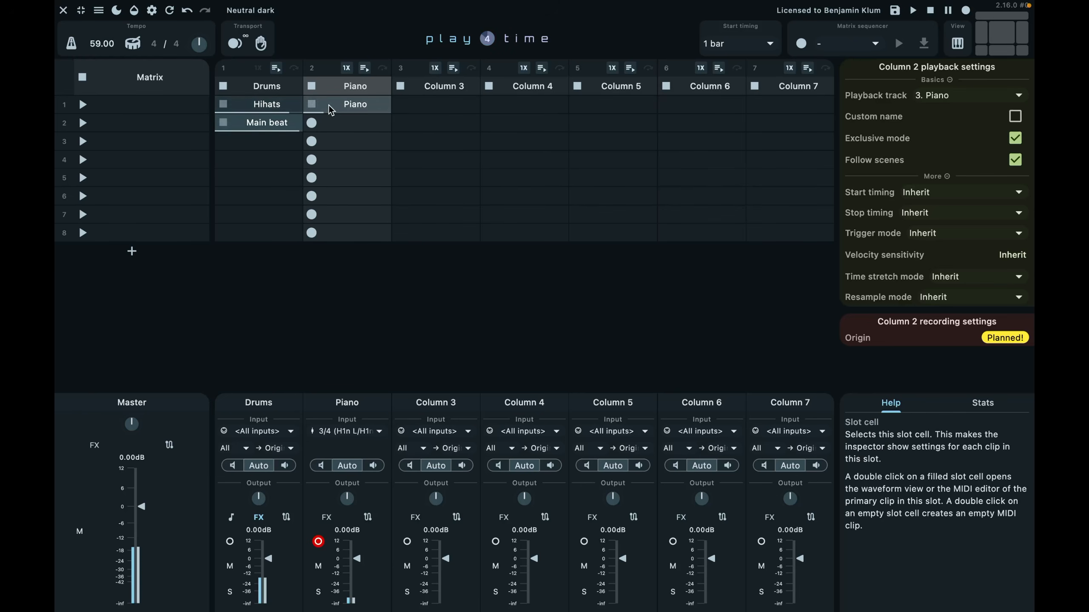
pyautogui.click(331, 109)
pyautogui.rightClick(331, 109)
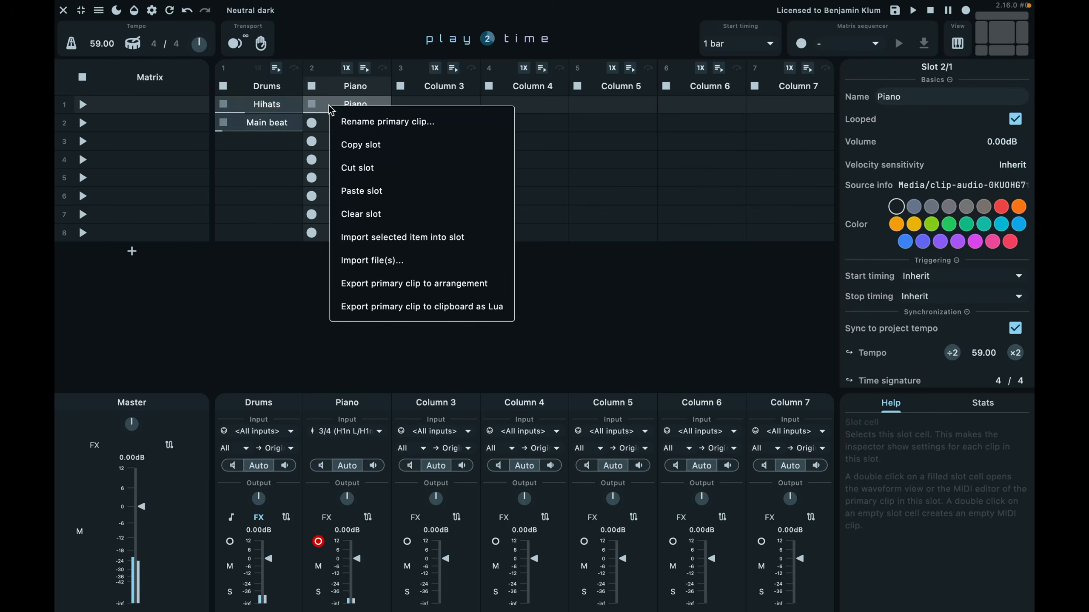
pyautogui.click(374, 224)
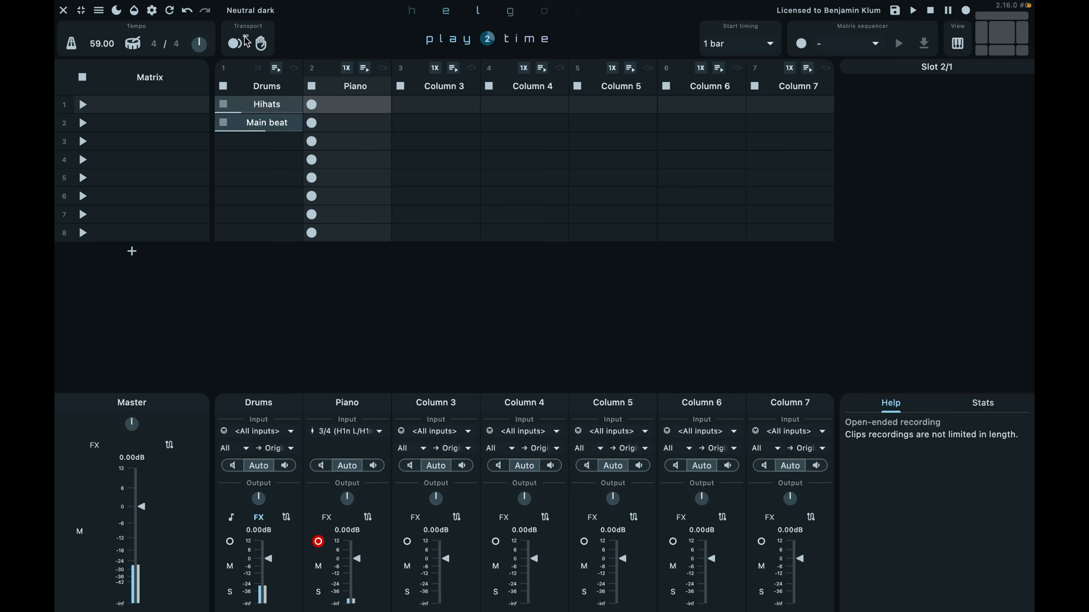
# - Enable the recording length limit in the global matrix recording settings, with a length of 8 bars
pyautogui.click(131, 88)
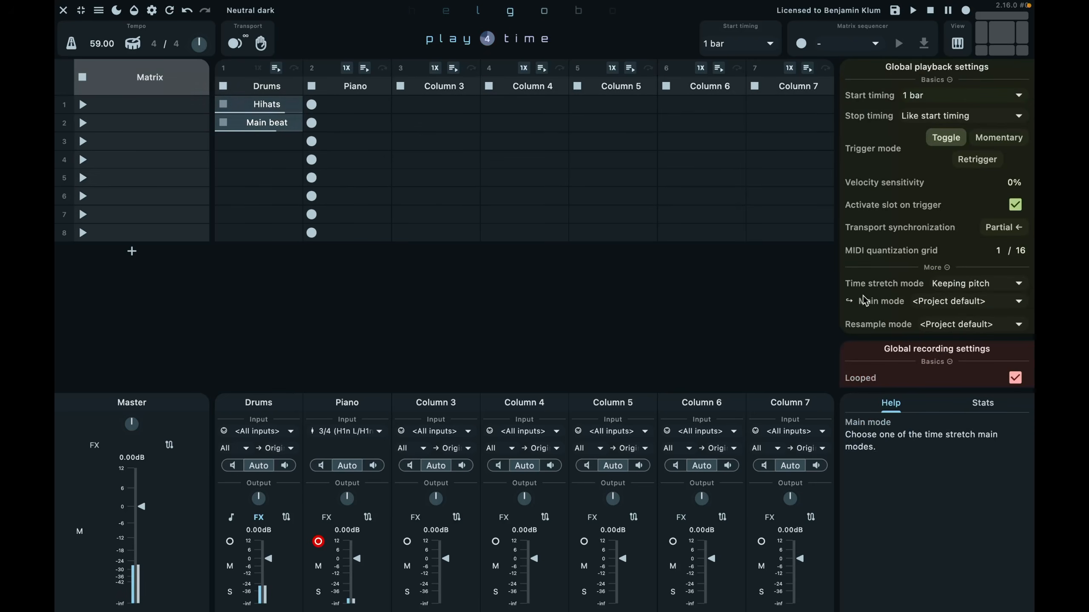
pyautogui.scroll(-5, 855, 252)
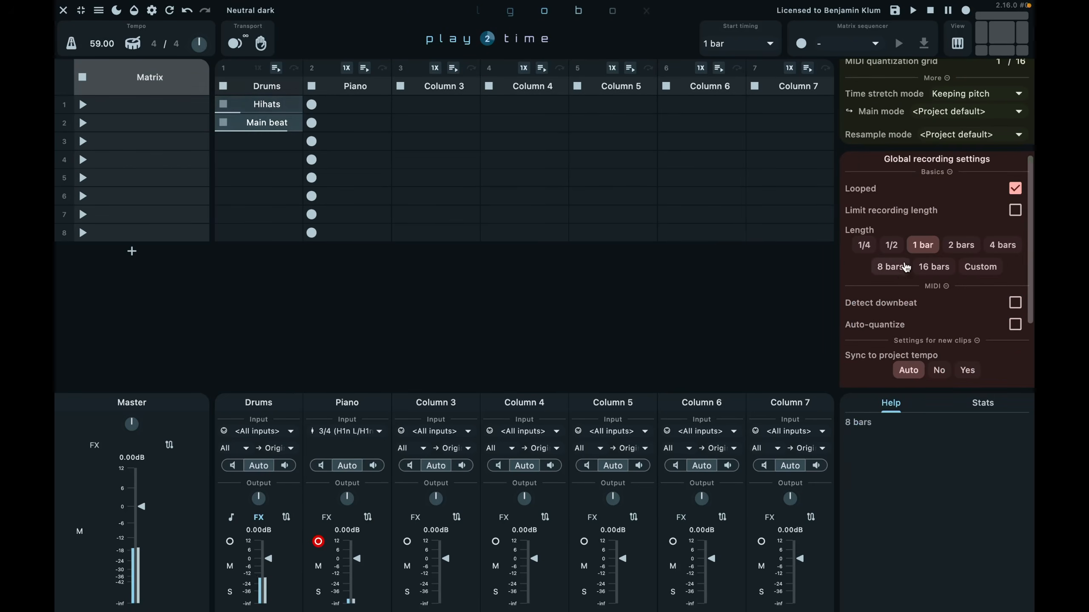
pyautogui.click(900, 275)
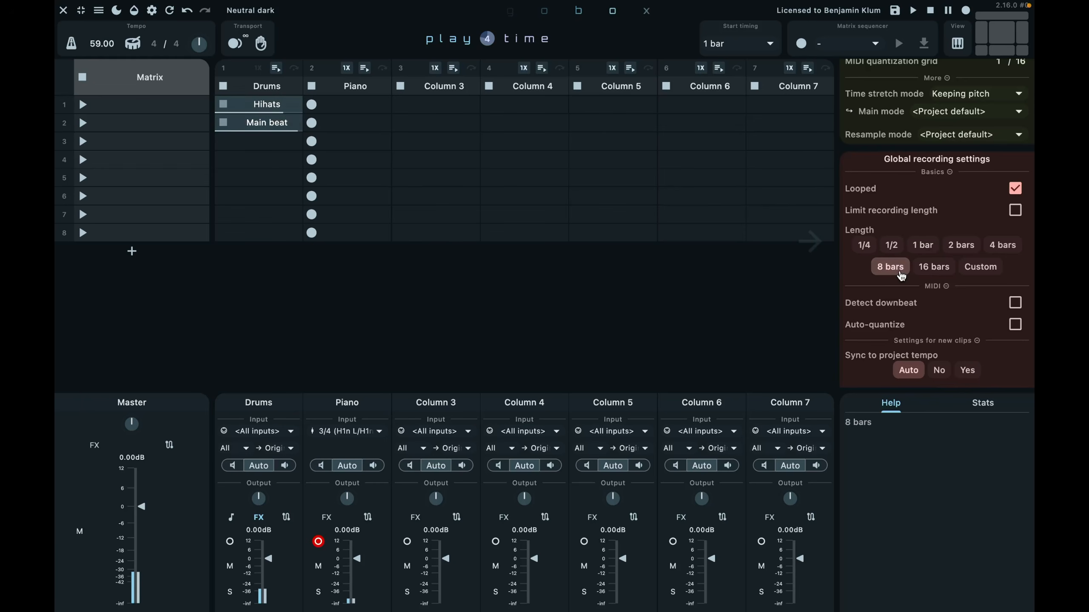
pyautogui.moveTo(871, 303)
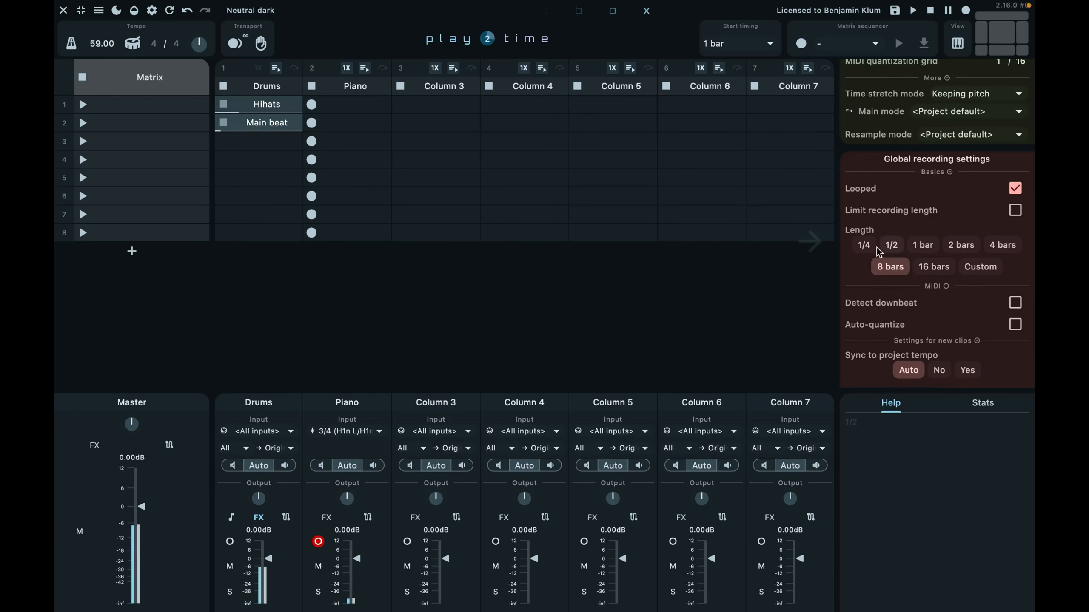
pyautogui.moveTo(903, 214)
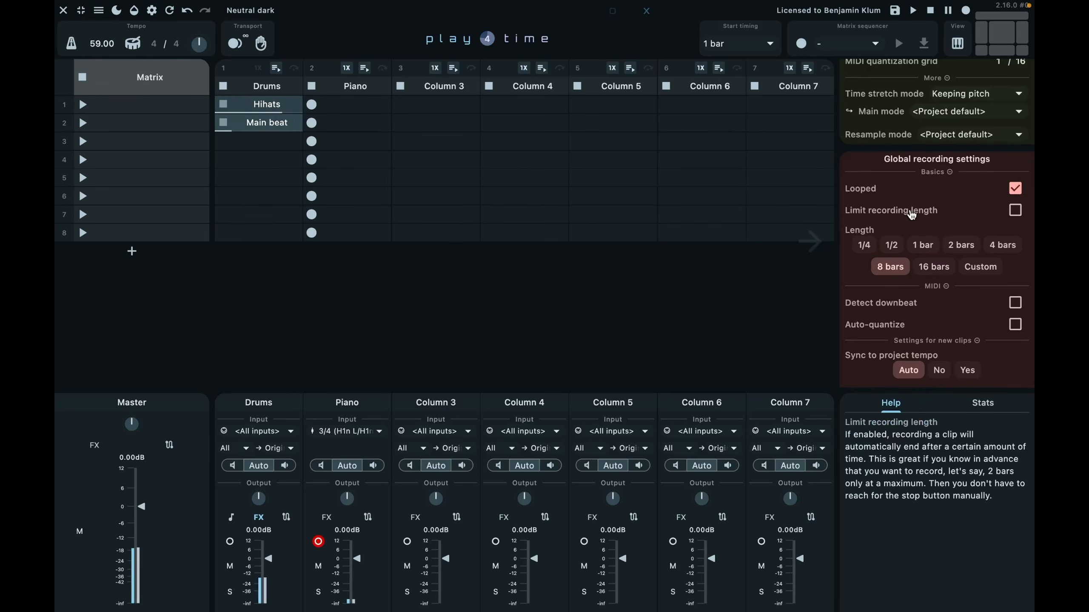
pyautogui.click(1015, 211)
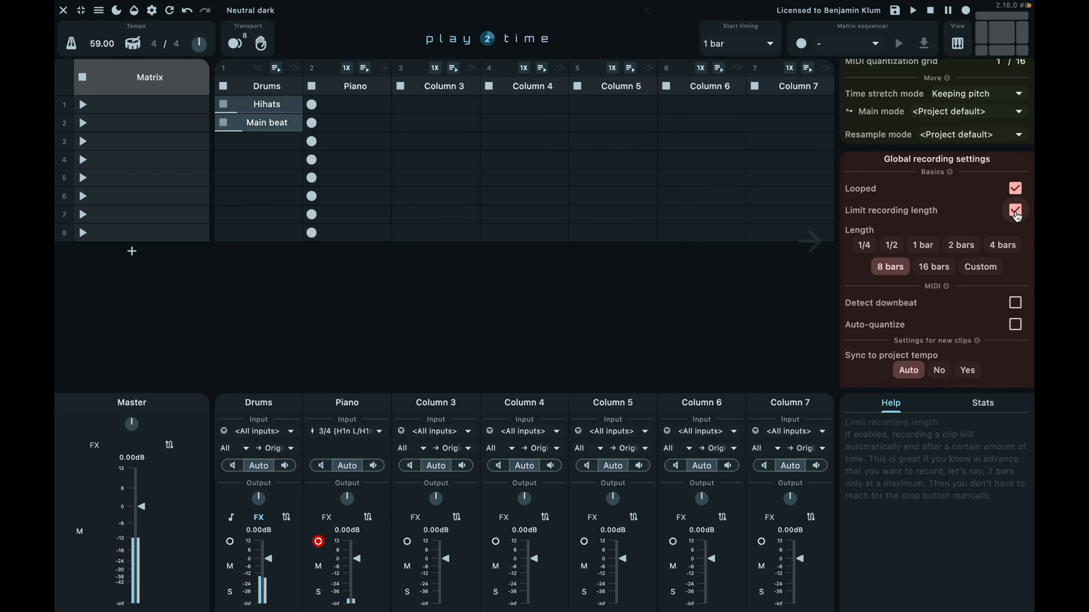
# - Switch the recording length limit off and on again from the transport controls
pyautogui.moveTo(247, 50)
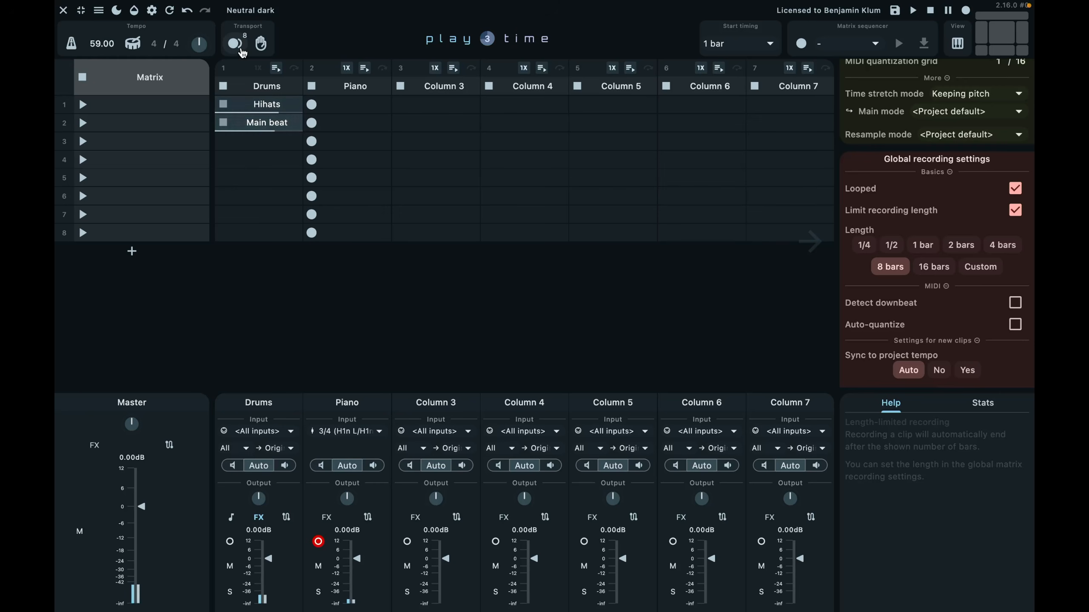
pyautogui.click(246, 36)
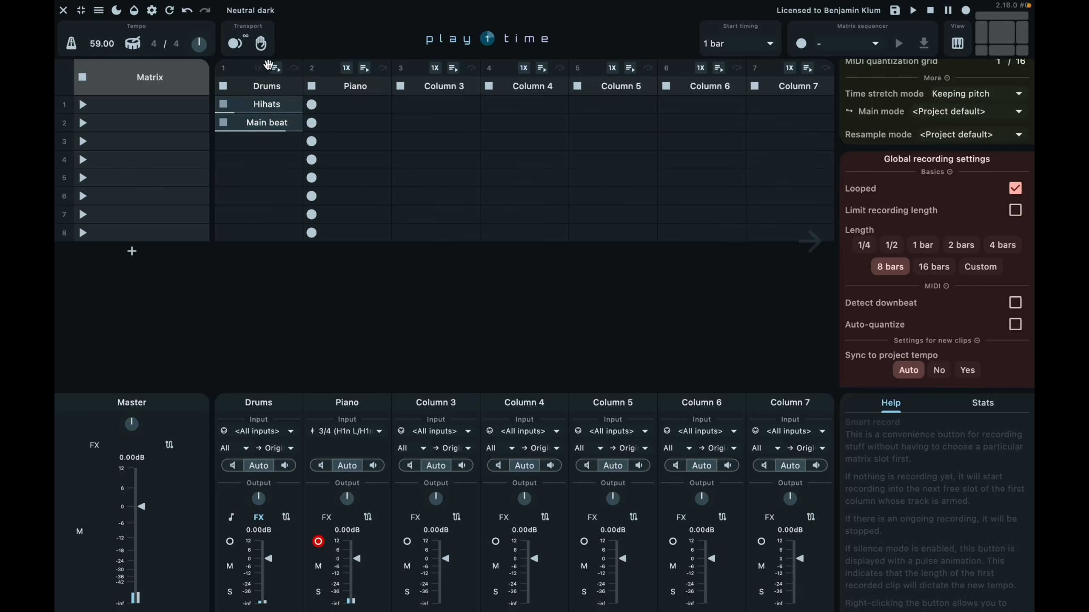
pyautogui.rightClick(236, 43)
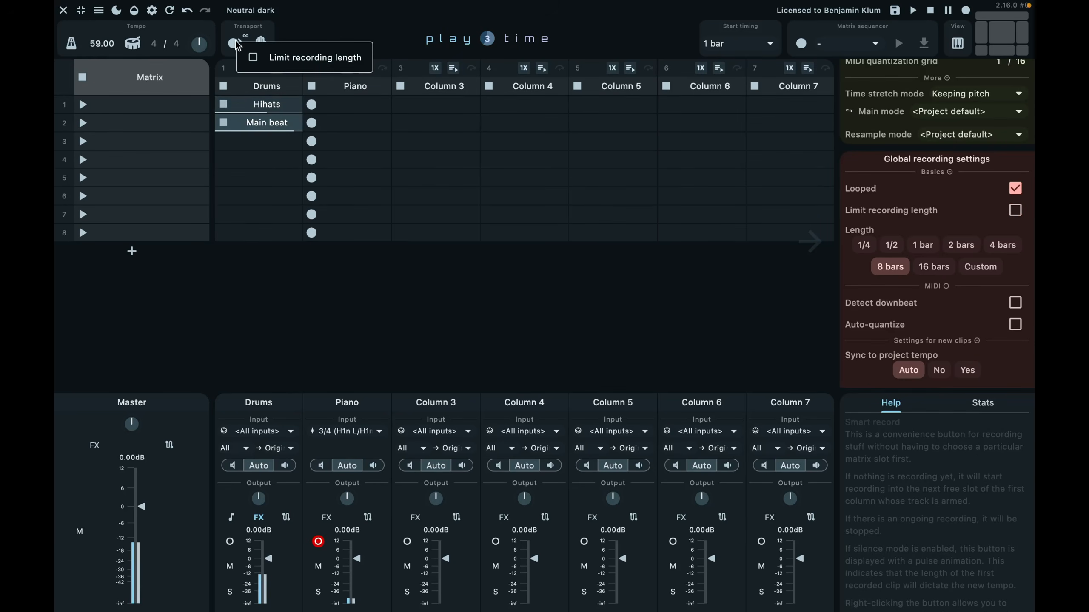
pyautogui.click(274, 60)
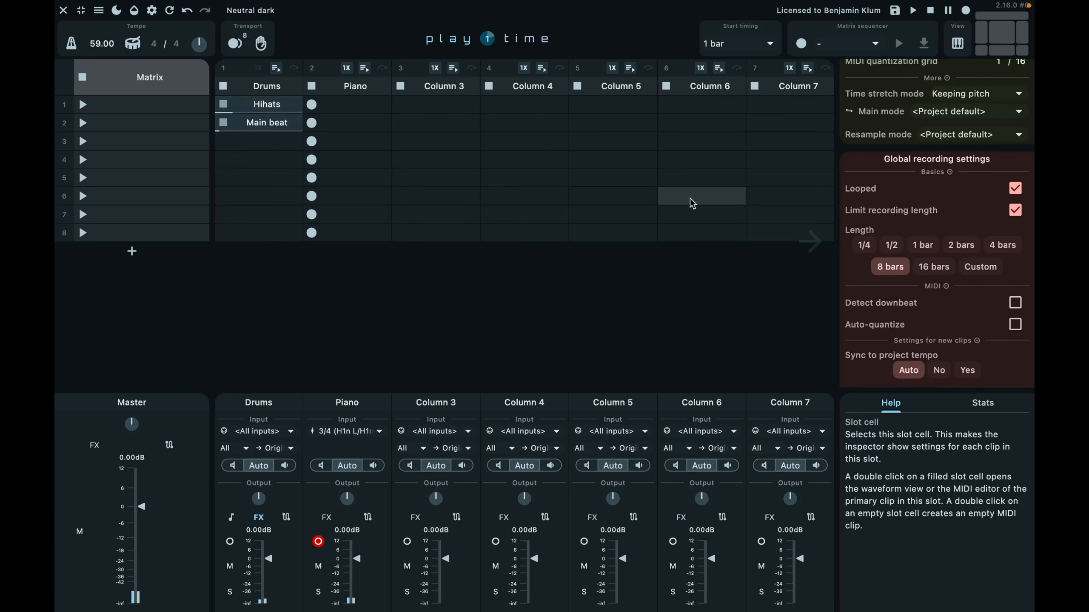
# - Record an 8-bar audio clip into the first Piano slot and disarm the Piano track
pyautogui.click(349, 107)
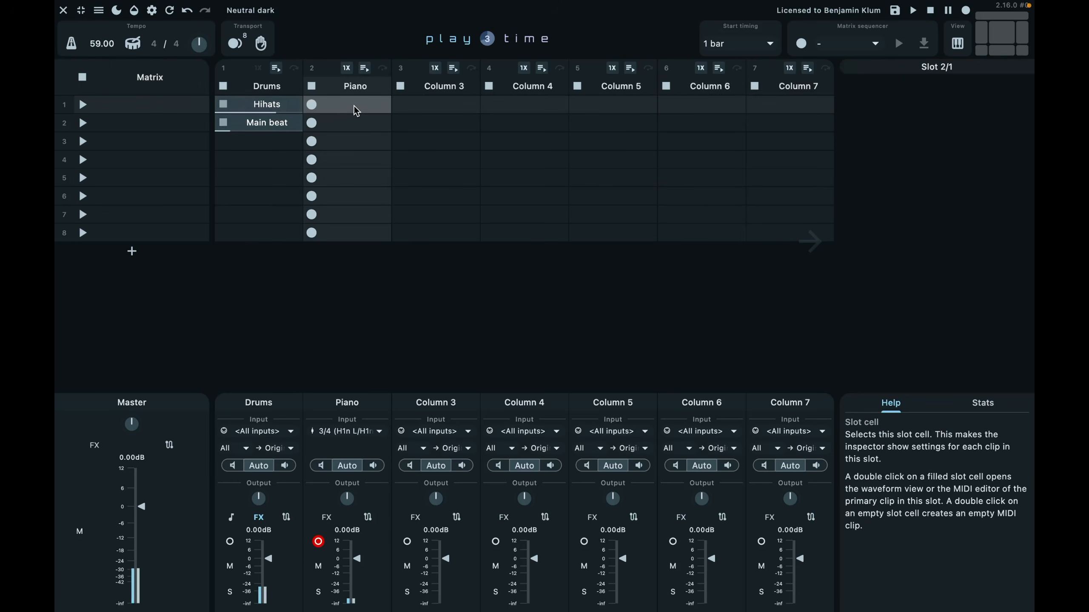
pyautogui.click(316, 107)
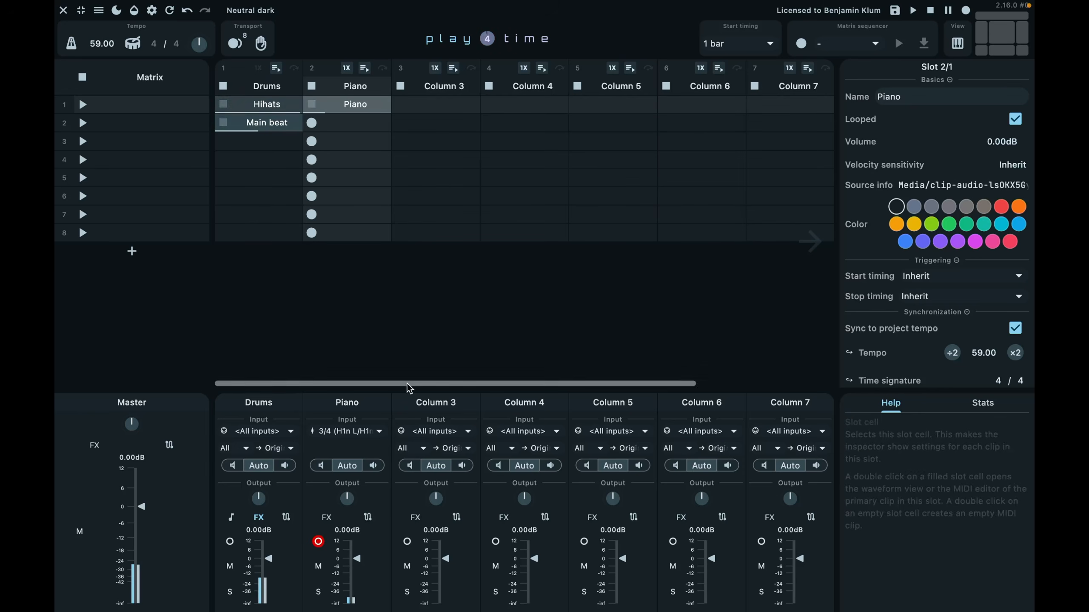
pyautogui.click(318, 543)
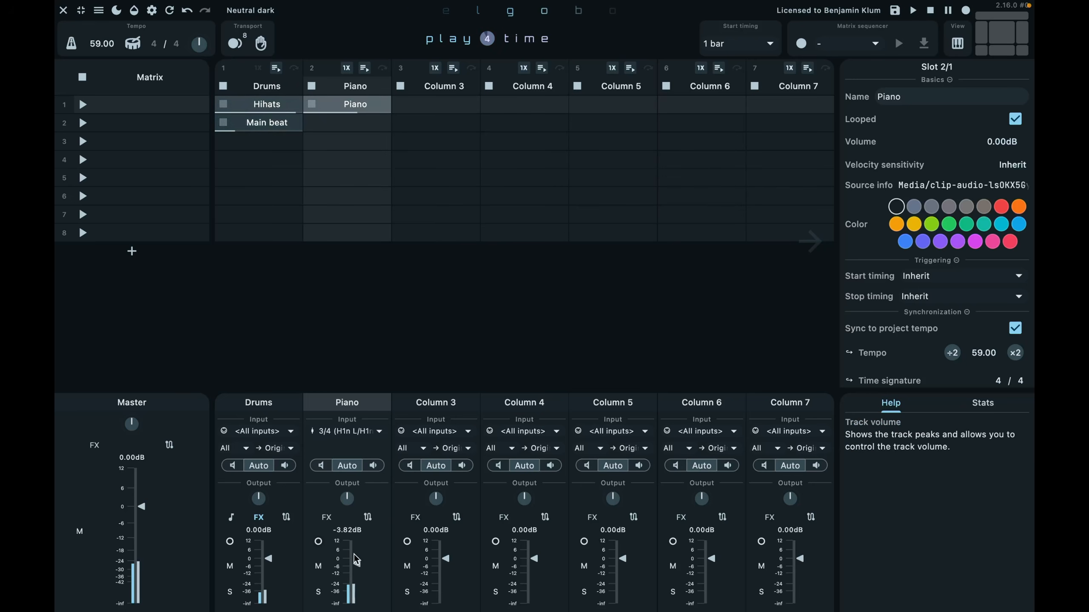
# - Add the ReaEQ effect to the Piano track's FX chain
pyautogui.click(328, 518)
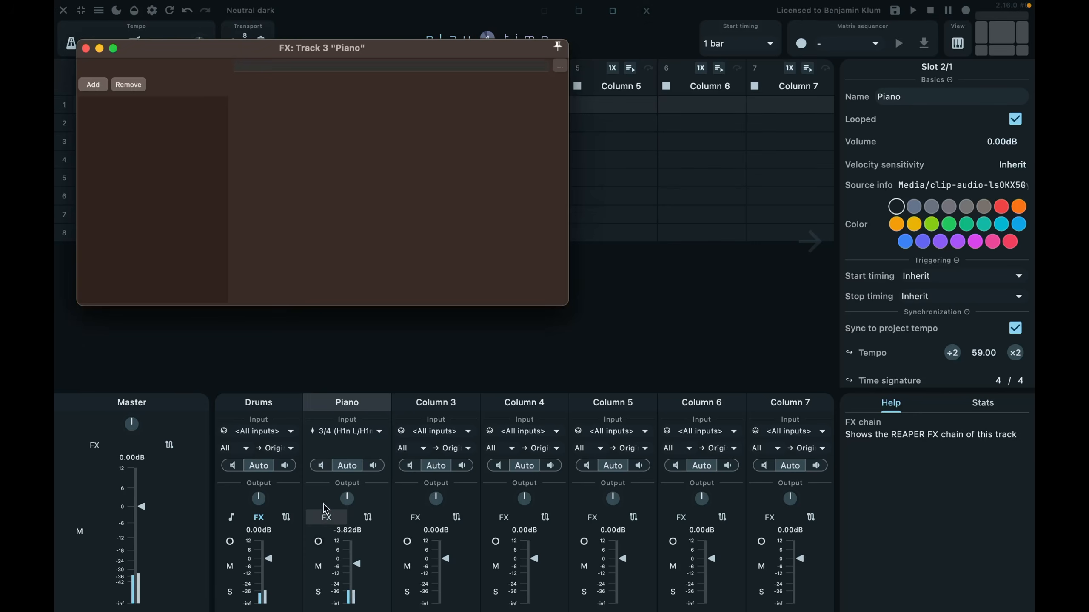
pyautogui.click(96, 86)
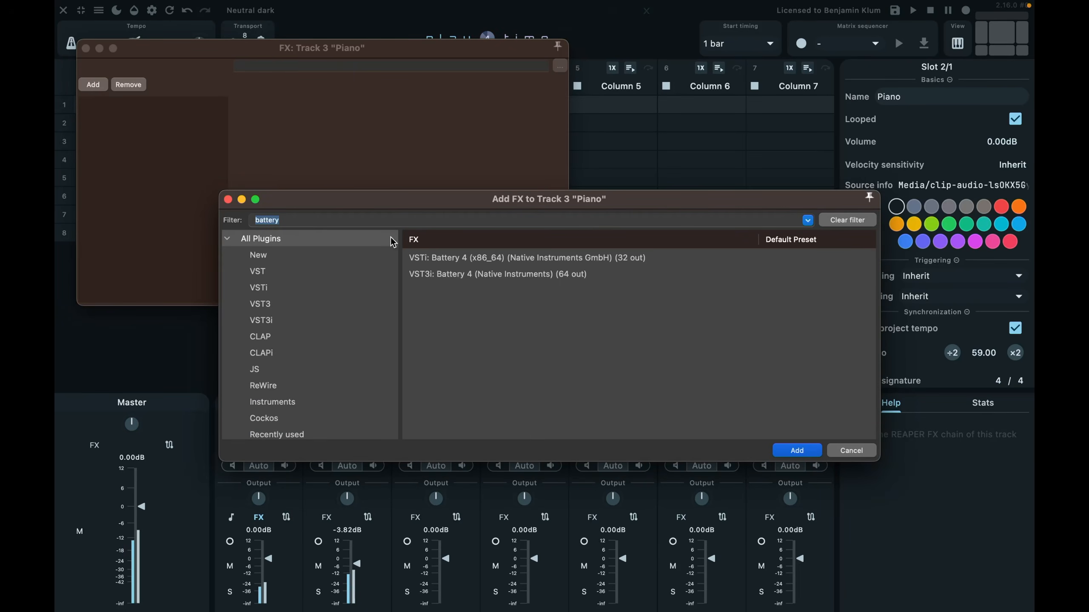
pyautogui.click(847, 219)
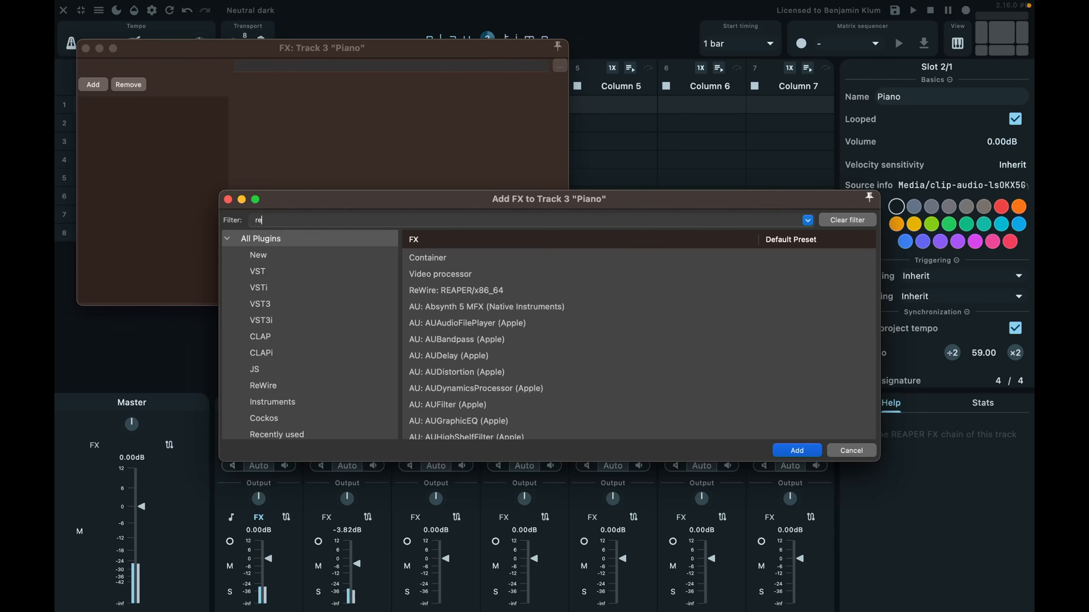
pyautogui.doubleClick(456, 259)
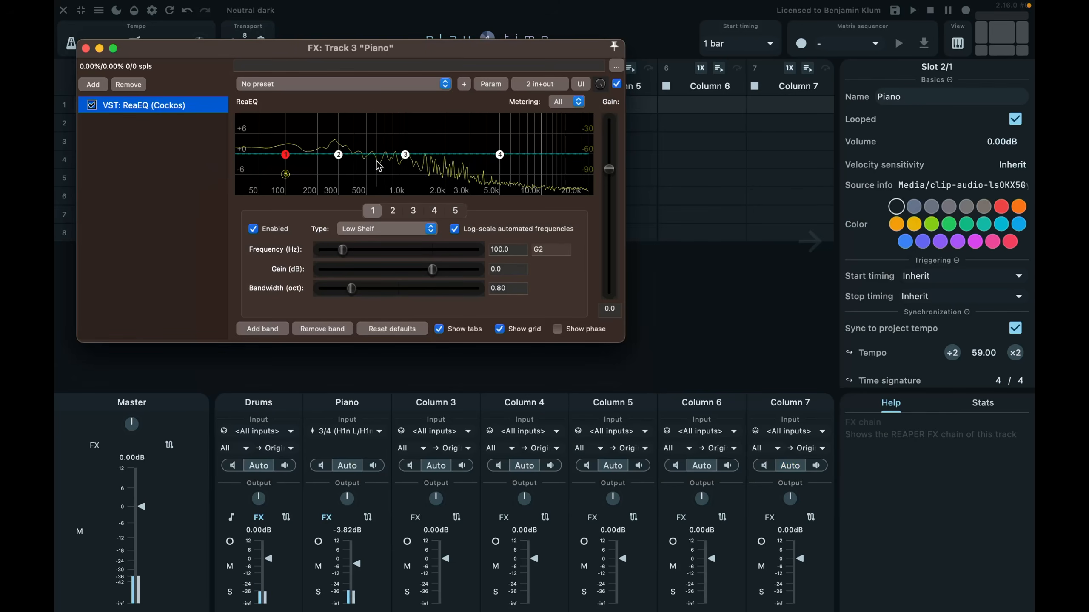
# - Cut the piano's lows with ReaEQ's band 1 low shelf at about 189 Hz and -10.6 dB, and close the FX window
pyautogui.click(285, 155)
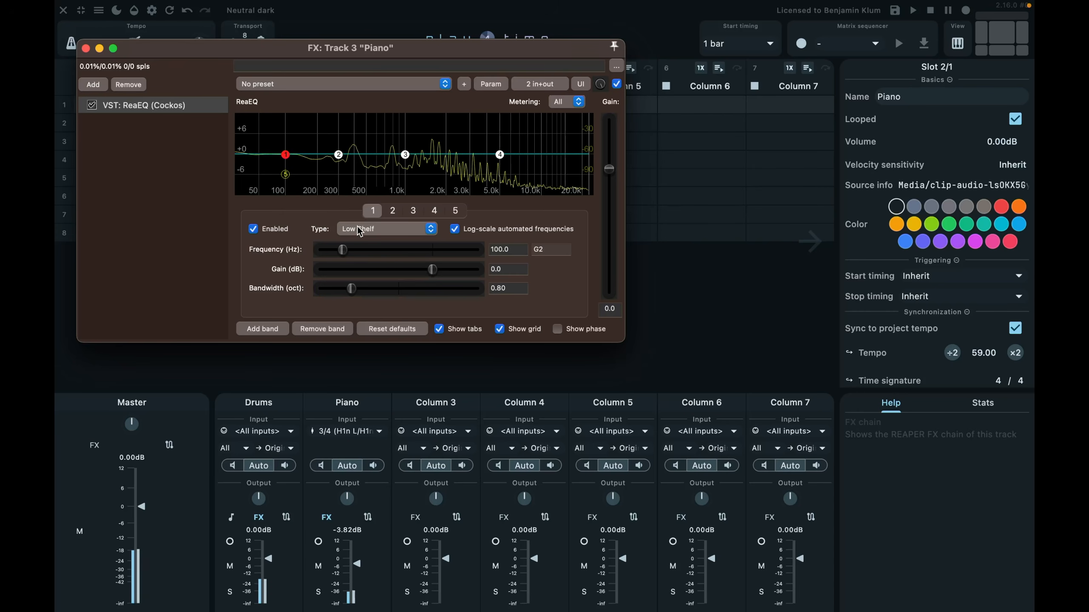
pyautogui.moveTo(284, 155); pyautogui.dragTo(313, 187)
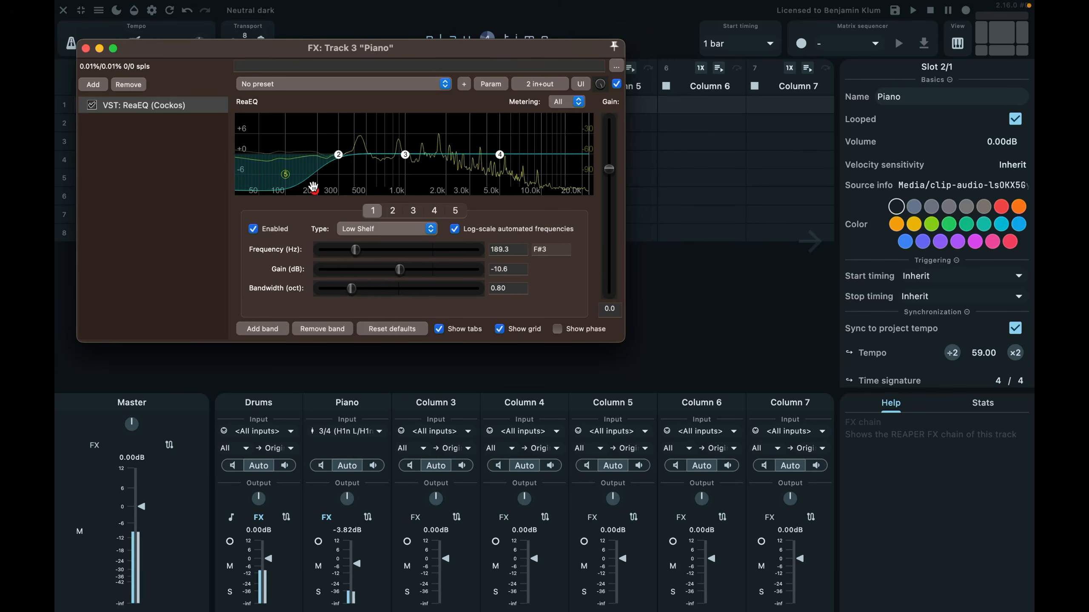
pyautogui.click(86, 48)
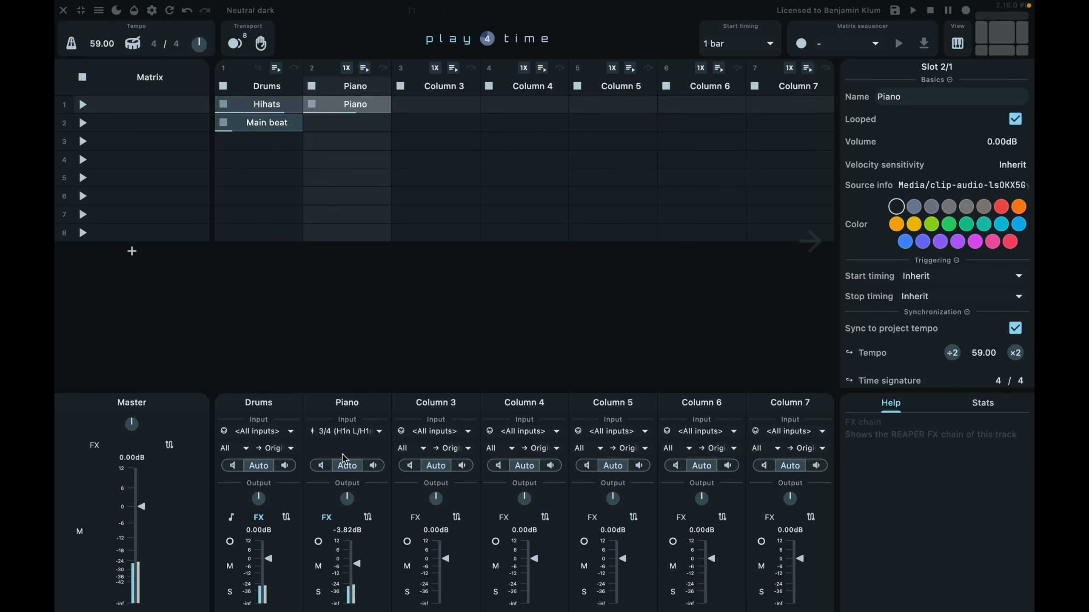
# - Reset the Piano track's volume to 0.00 dB and save the project
pyautogui.doubleClick(357, 562)
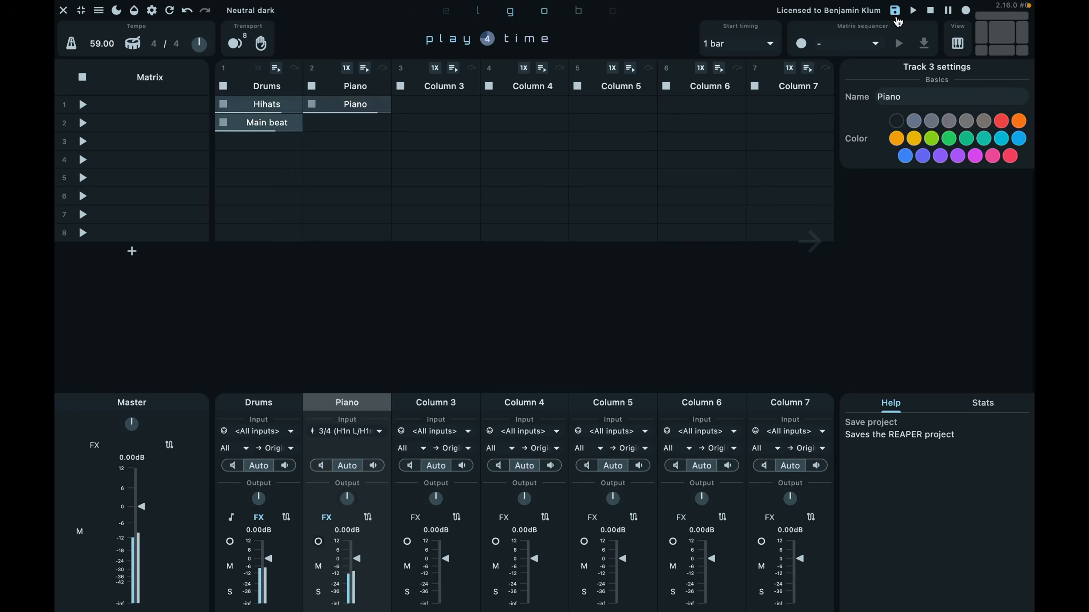
pyautogui.click(896, 15)
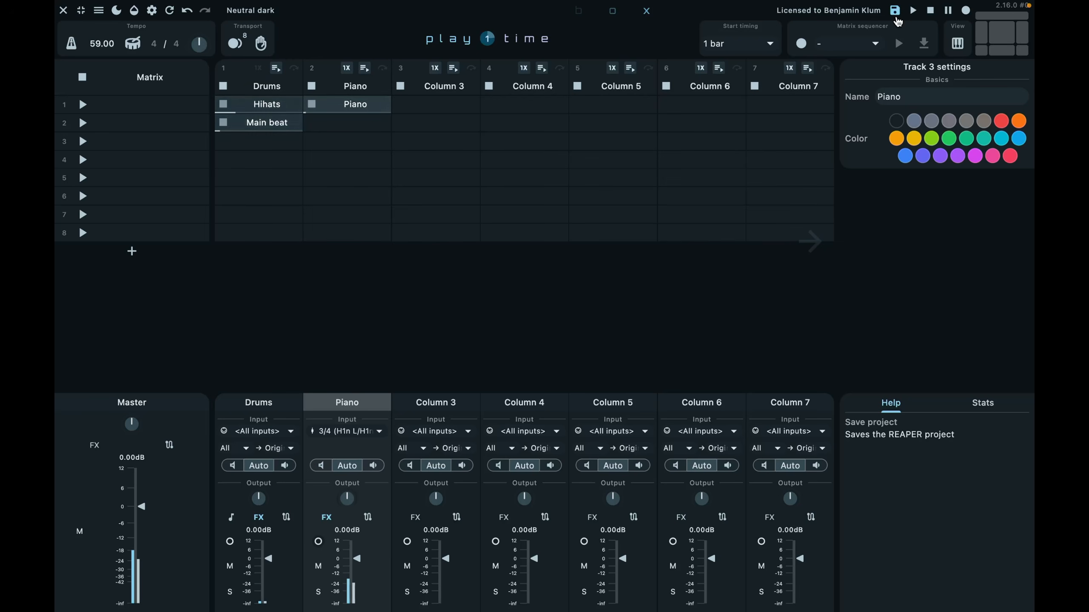
# - Rename the third column's track to "Trumpet" and lower the Piano track's volume to -1.89 dB
pyautogui.click(444, 88)
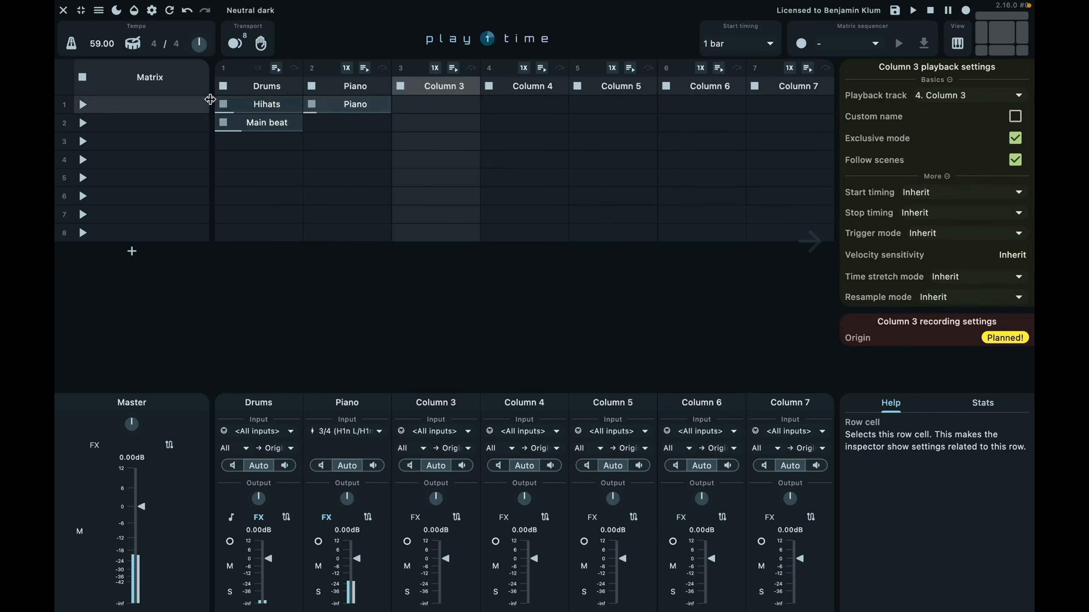
pyautogui.doubleClick(440, 86)
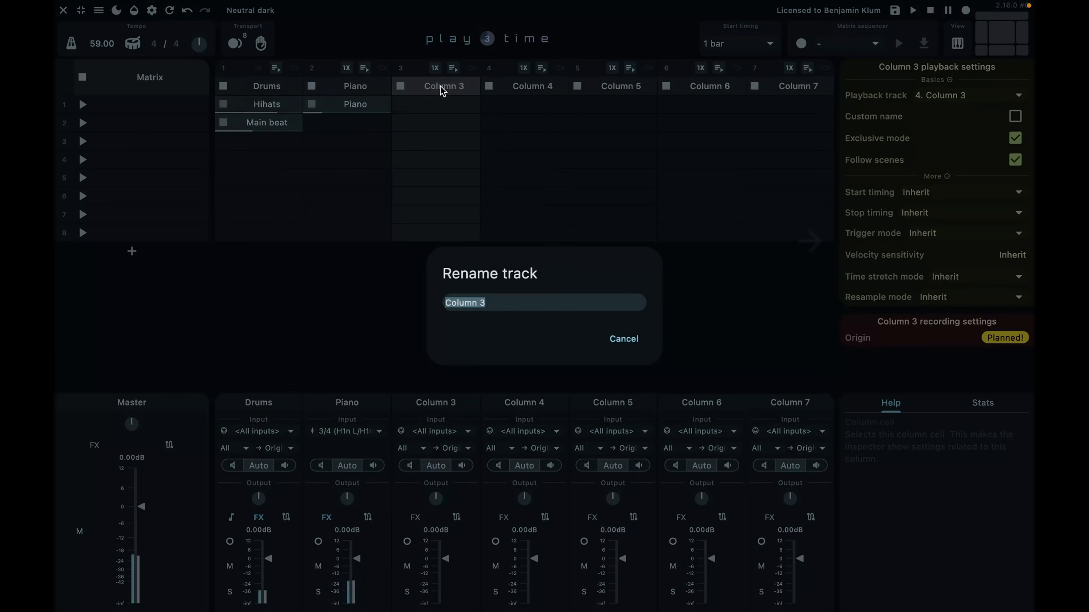
pyautogui.write('Trumpet')
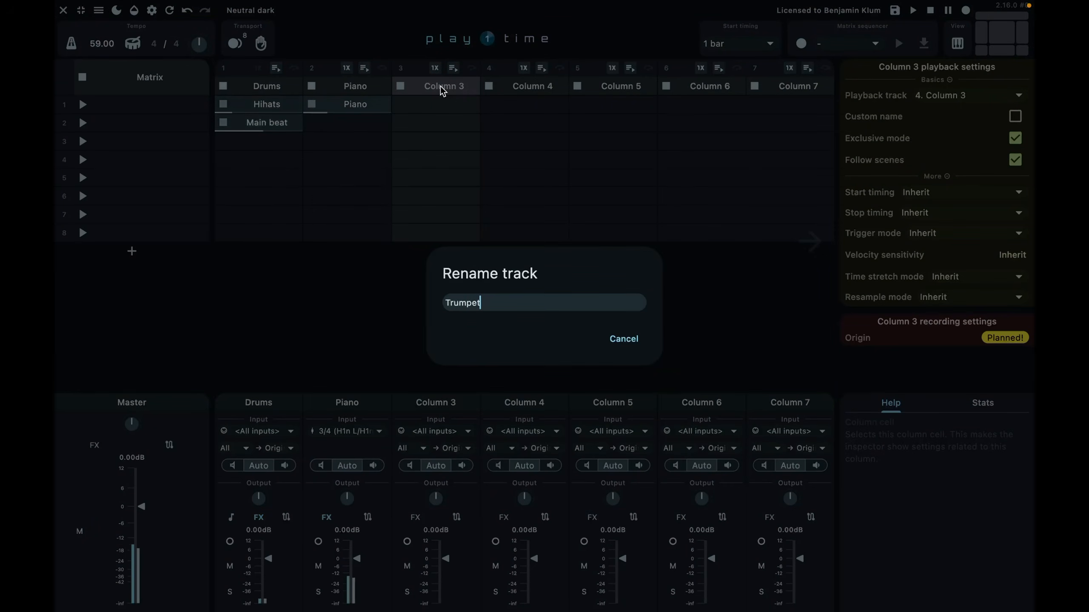
pyautogui.press('Return')
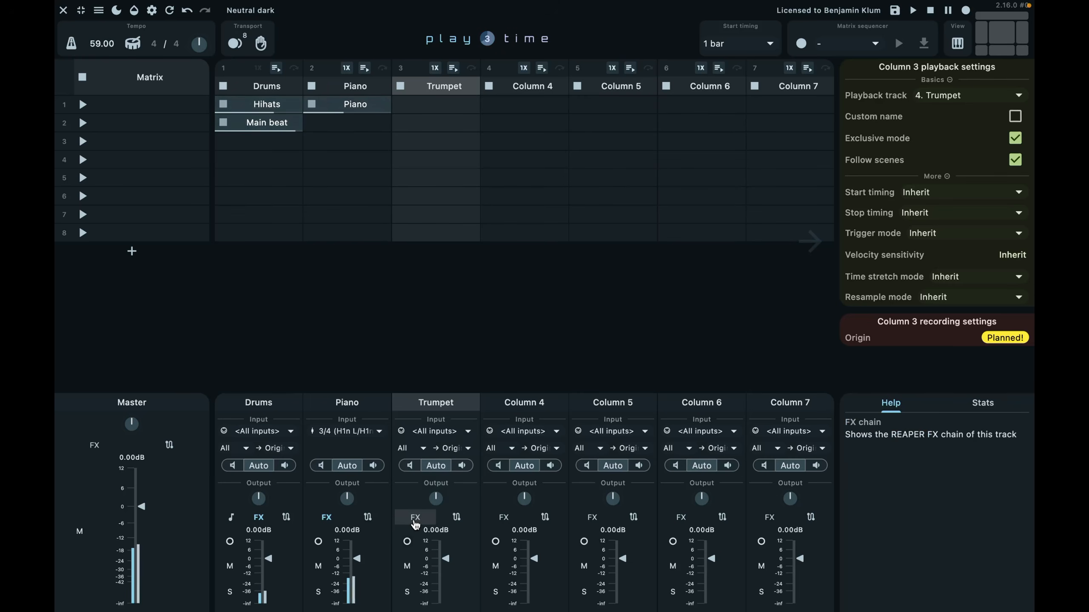
pyautogui.moveTo(359, 558); pyautogui.dragTo(359, 560)
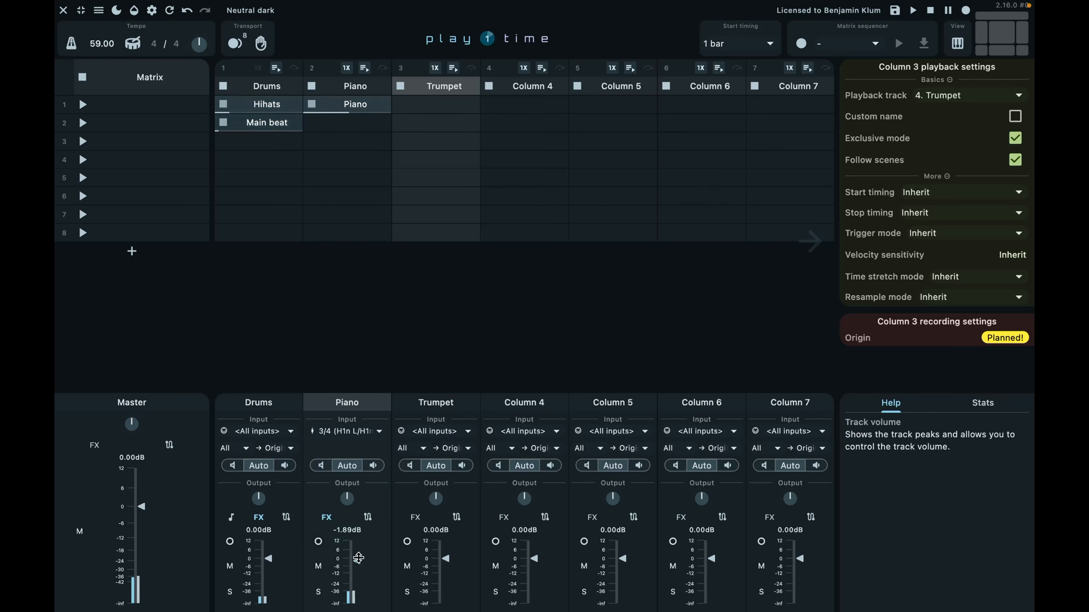
# - Arm the Trumpet track for recording and add the VST3i Kontakt 7 instrument to its FX chain
pyautogui.click(407, 542)
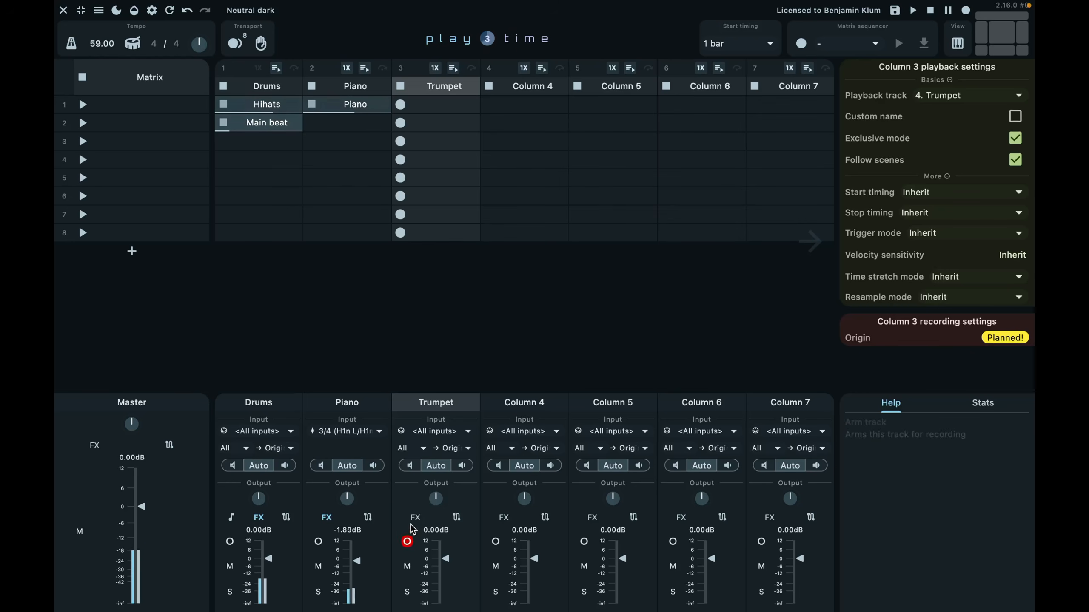
pyautogui.click(416, 517)
pyautogui.click(100, 86)
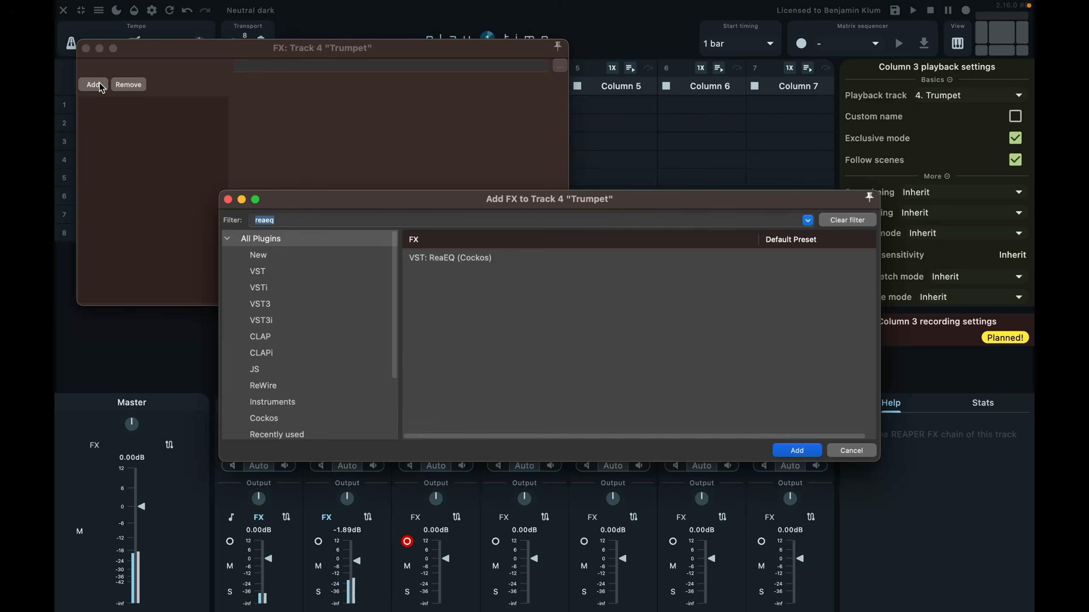
pyautogui.write('kontakt')
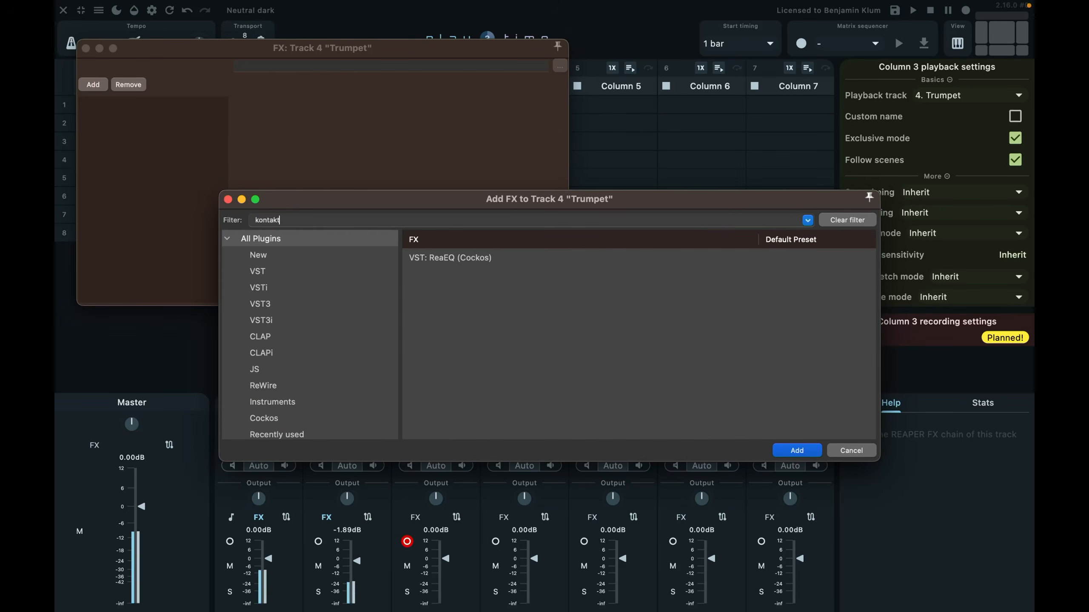
pyautogui.click(460, 340)
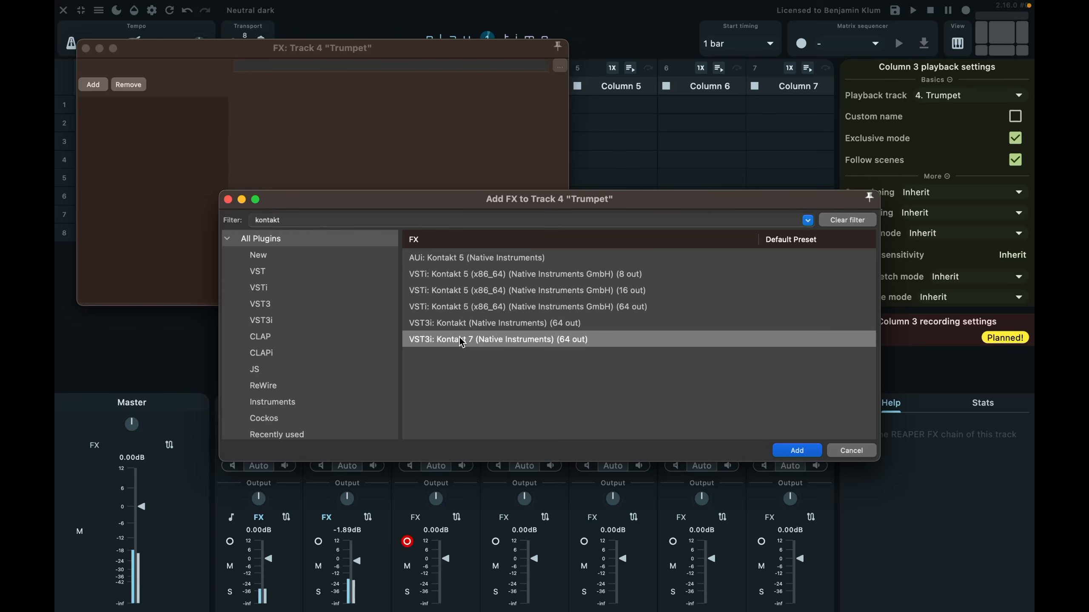
pyautogui.doubleClick(459, 338)
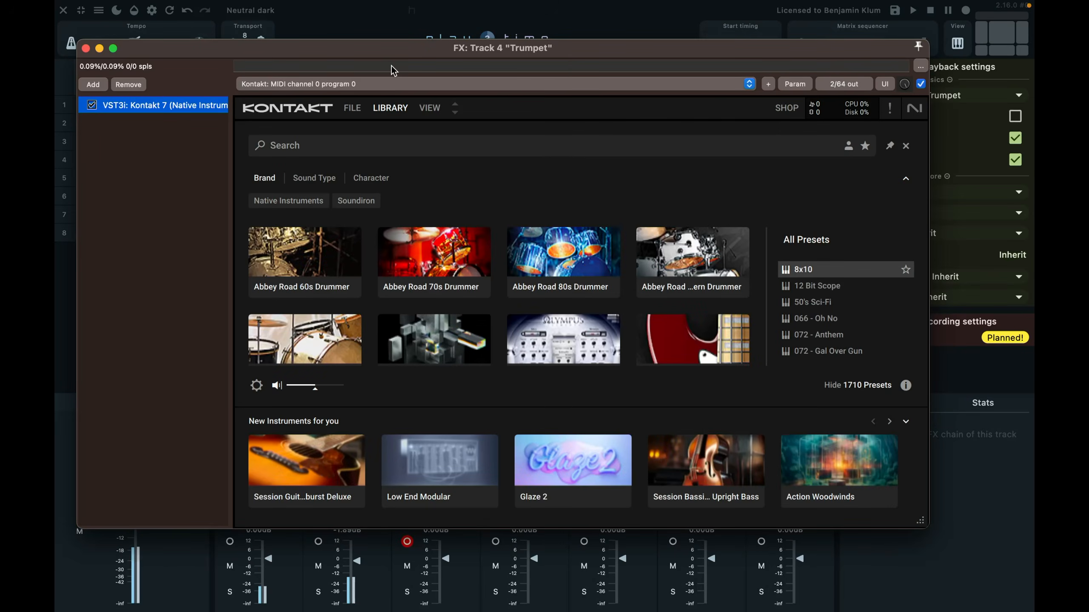
# - Load the Mute Trumpet user preset in Kontakt 7 and close the FX window
pyautogui.click(355, 83)
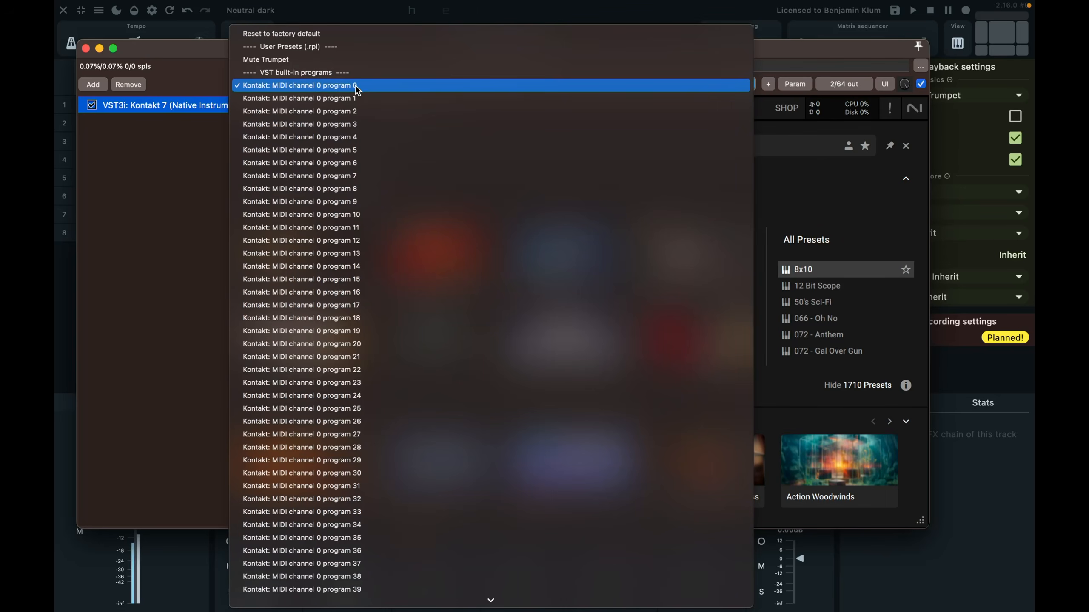
pyautogui.click(331, 64)
pyautogui.click(86, 48)
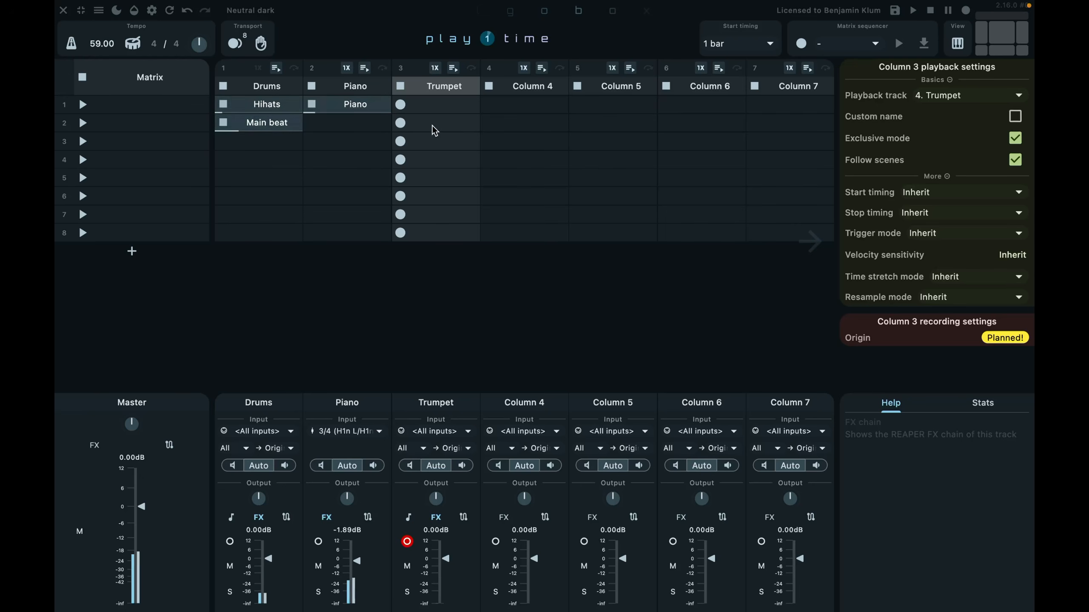
# - Lower the Piano track's volume to -5.33 dB
pyautogui.scroll(-4, 358, 572)
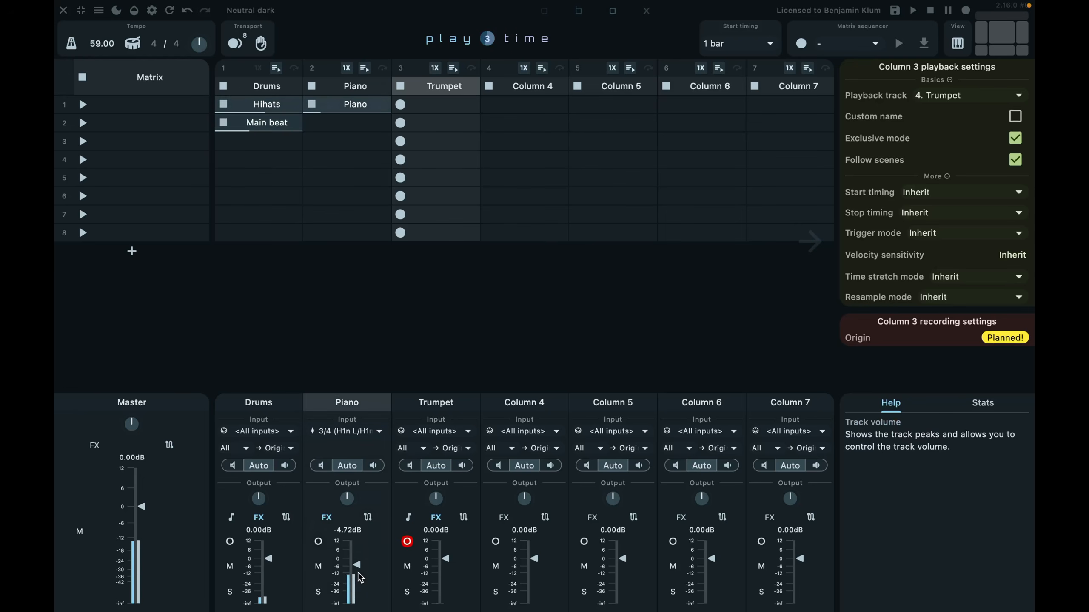
pyautogui.scroll(1, 357, 572)
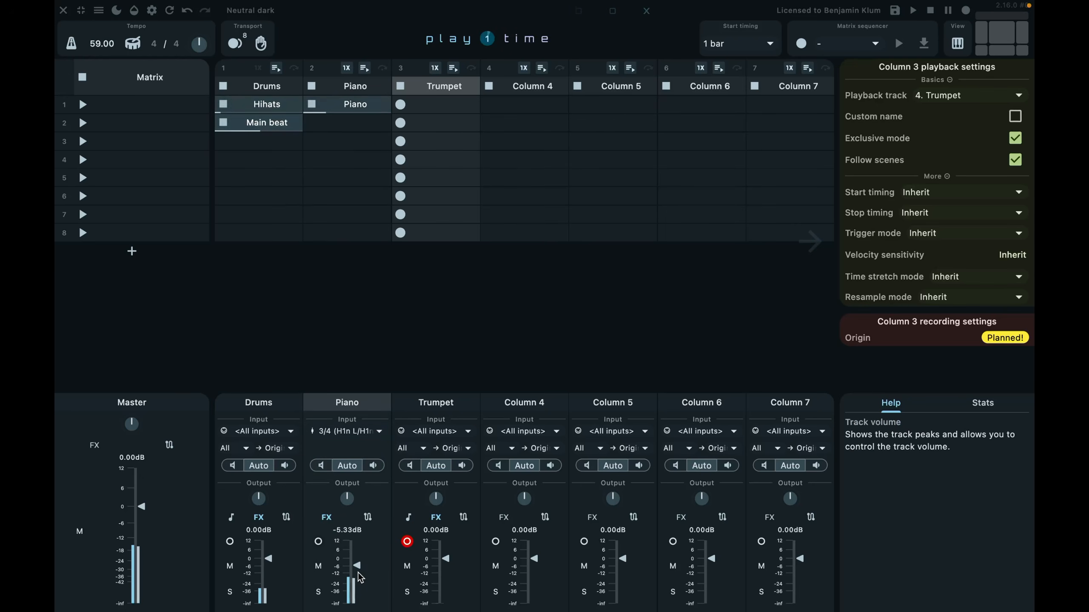
# - Add the u-he ColourCopy delay to the Trumpet track's FX chain after Kontakt 7
pyautogui.click(435, 517)
pyautogui.click(94, 84)
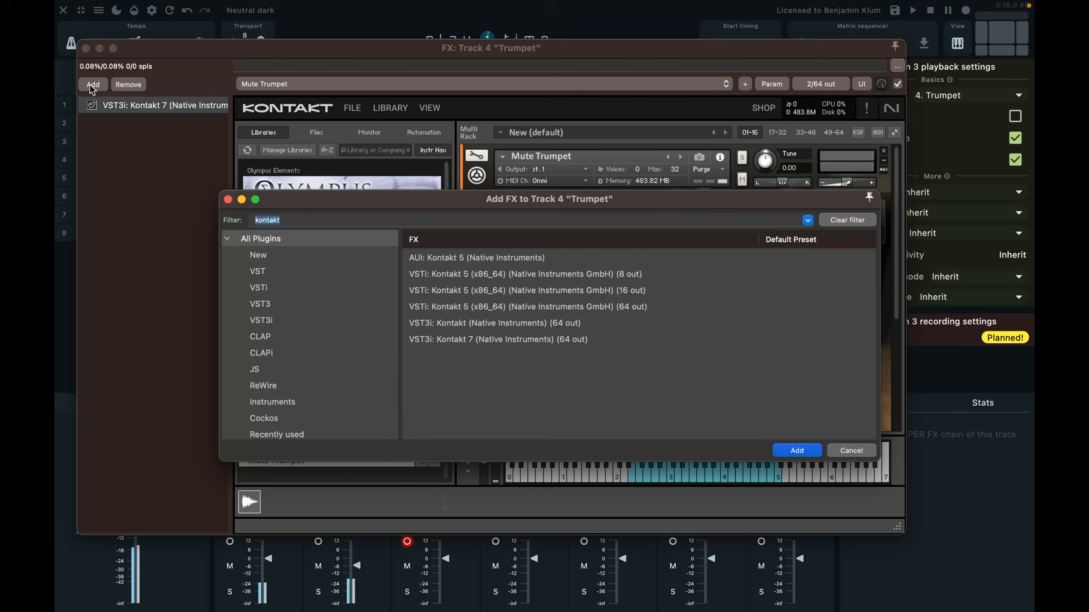
pyautogui.write('col')
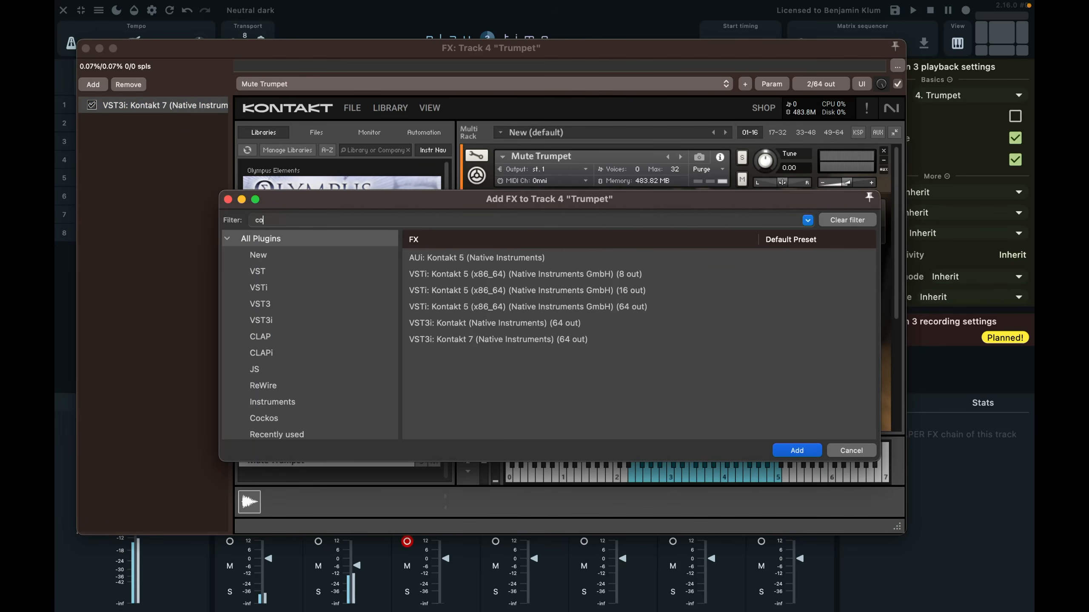
pyautogui.write('o')
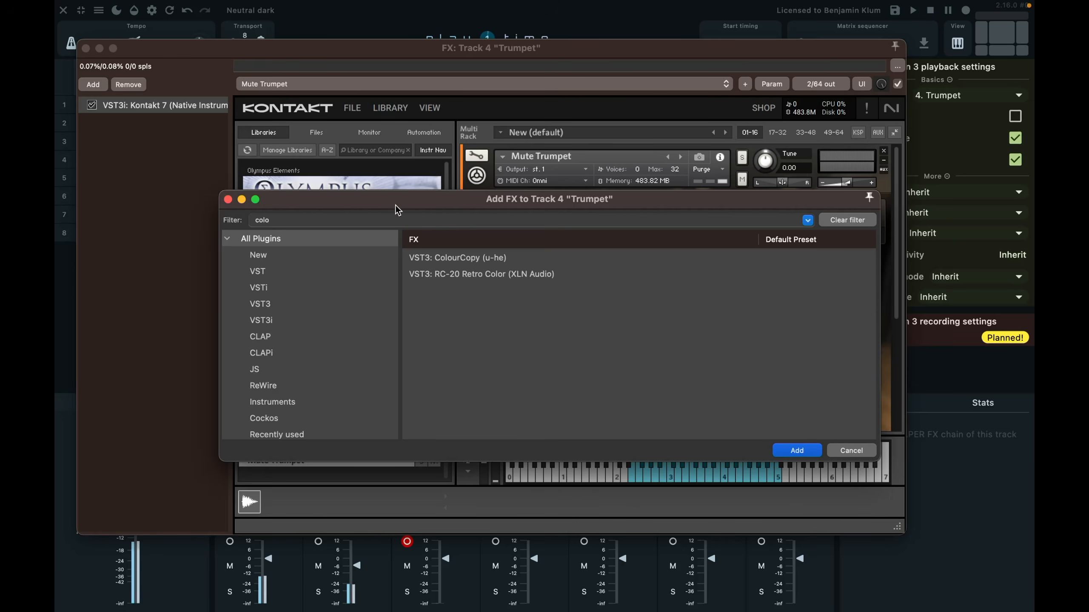
pyautogui.doubleClick(472, 257)
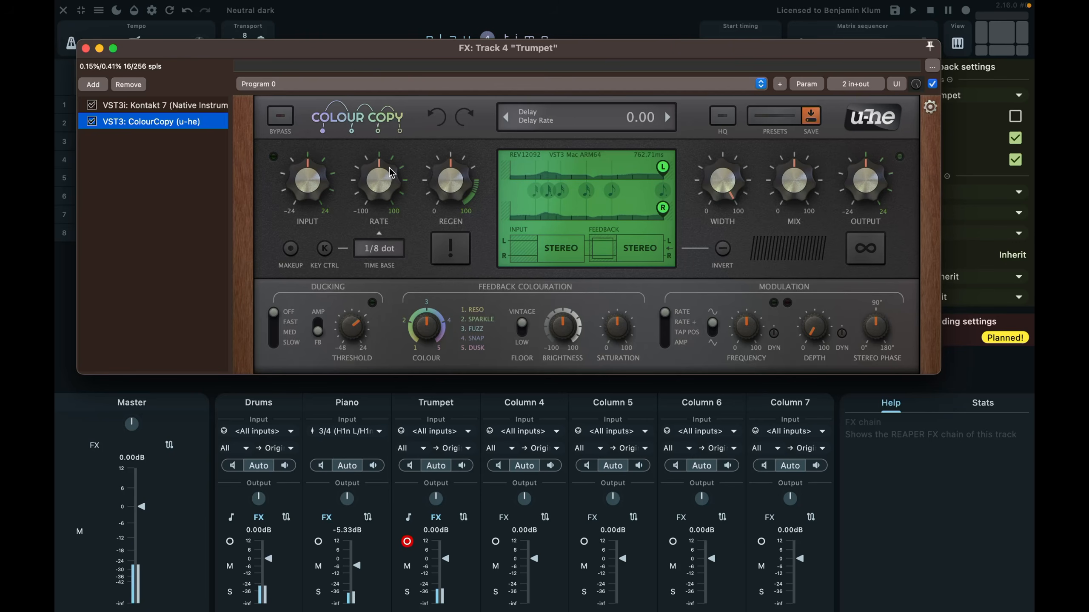
# - Set ColourCopy's time base to 1/4 and its regeneration to 21.00, and close the FX window
pyautogui.click(384, 251)
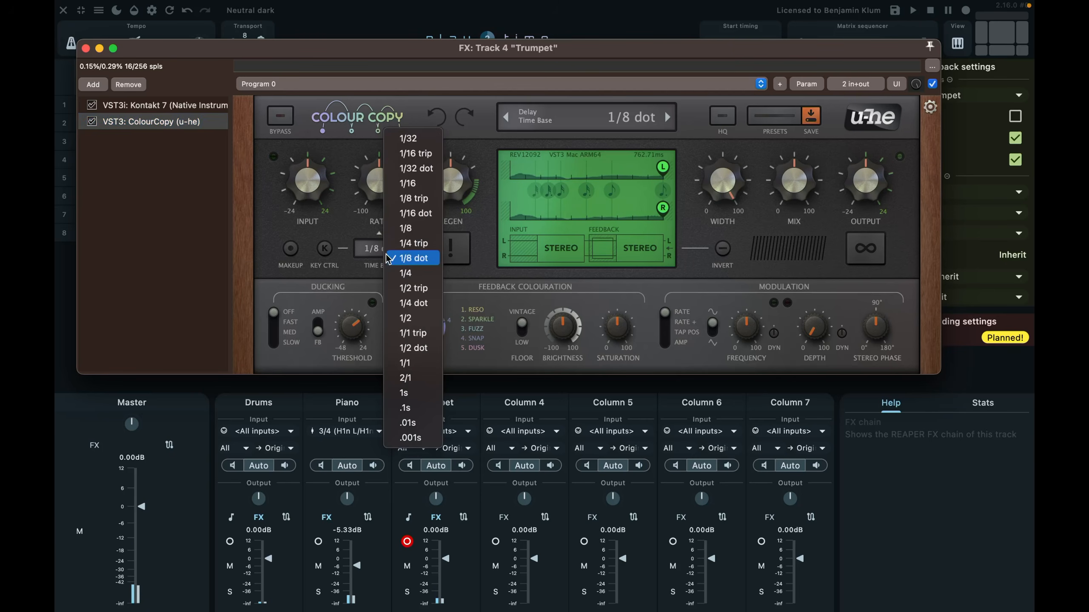
pyautogui.click(403, 272)
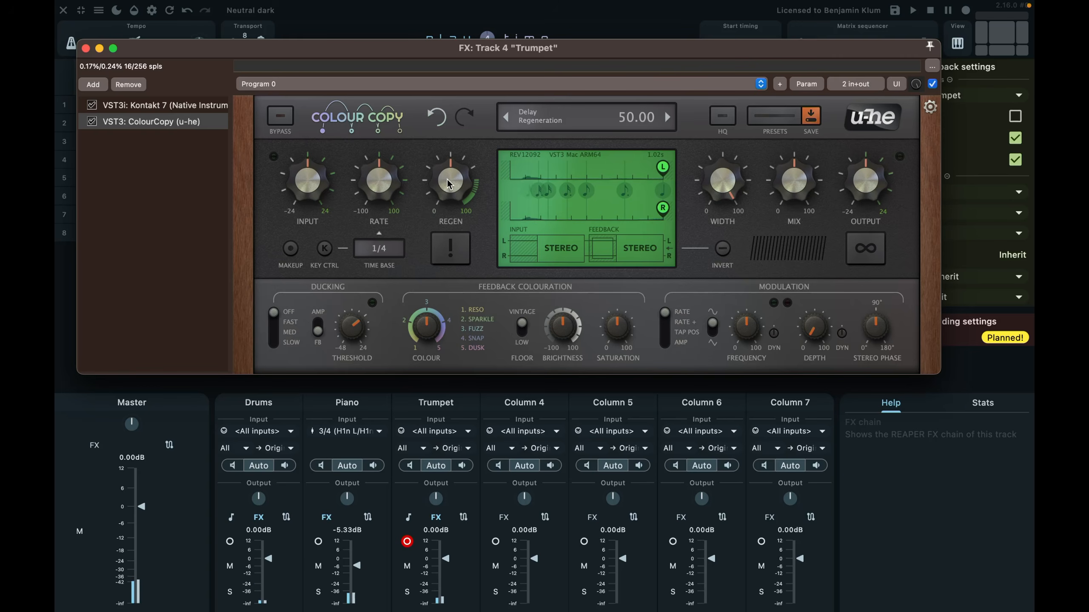
pyautogui.moveTo(447, 183); pyautogui.dragTo(447, 230)
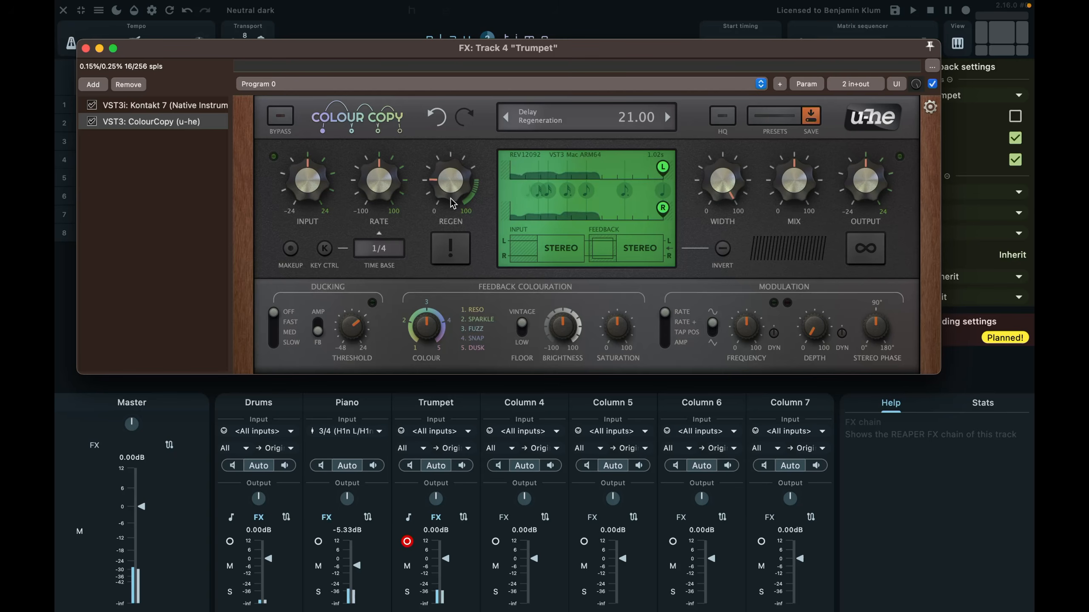
pyautogui.click(85, 48)
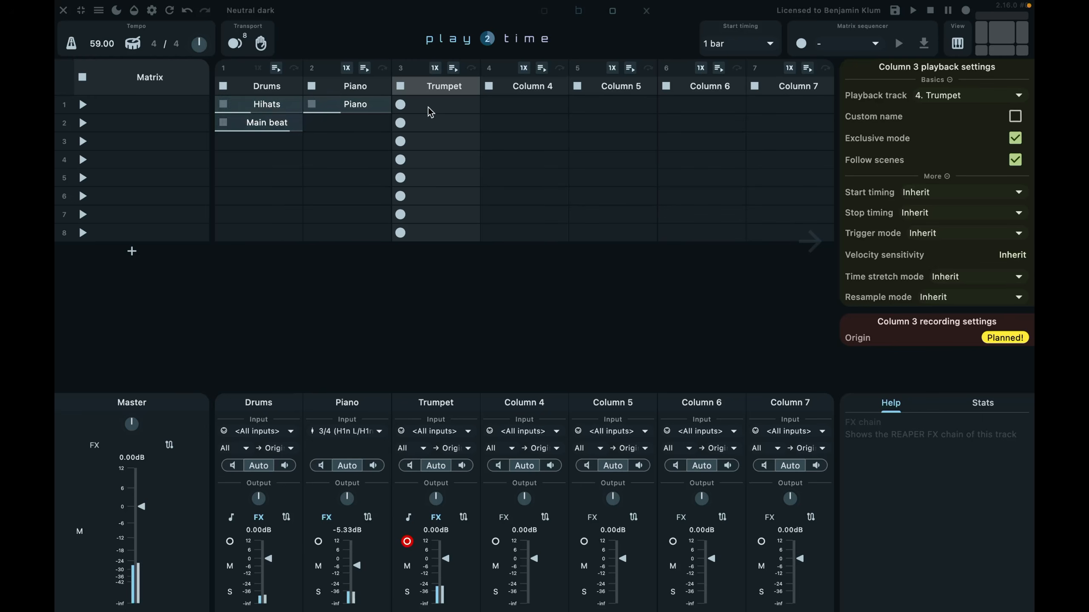
# - Record a MIDI clip into the first Trumpet slot and turn off looping for it
pyautogui.click(400, 105)
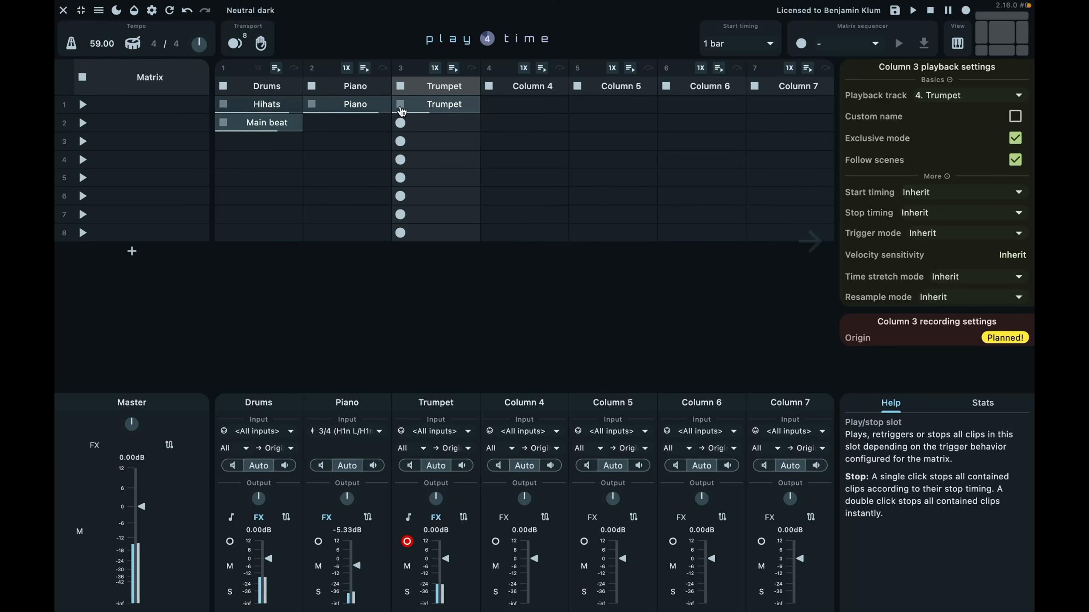
pyautogui.click(434, 108)
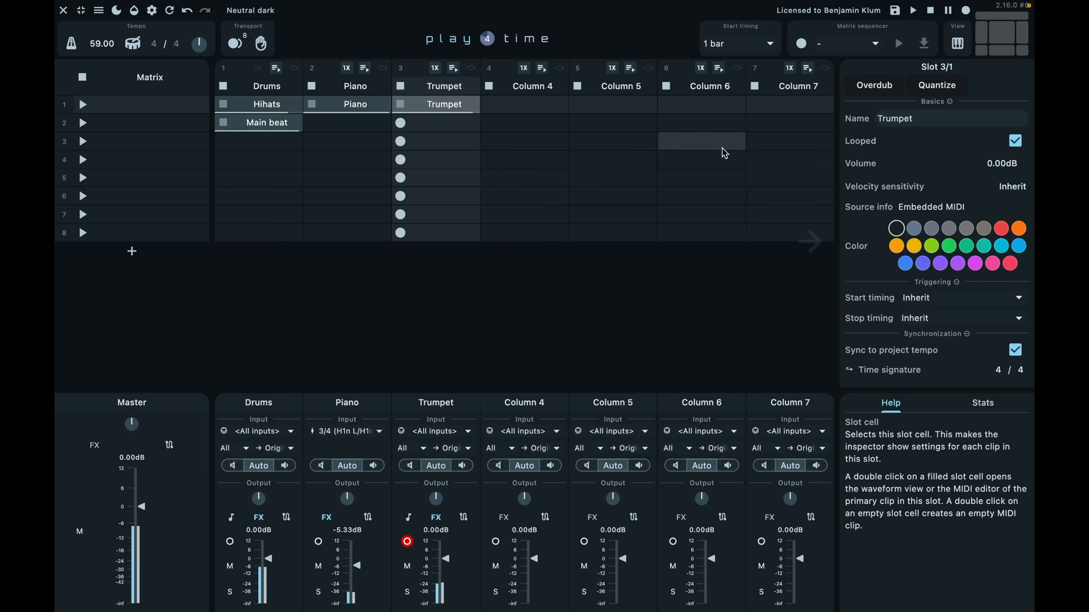
pyautogui.click(988, 147)
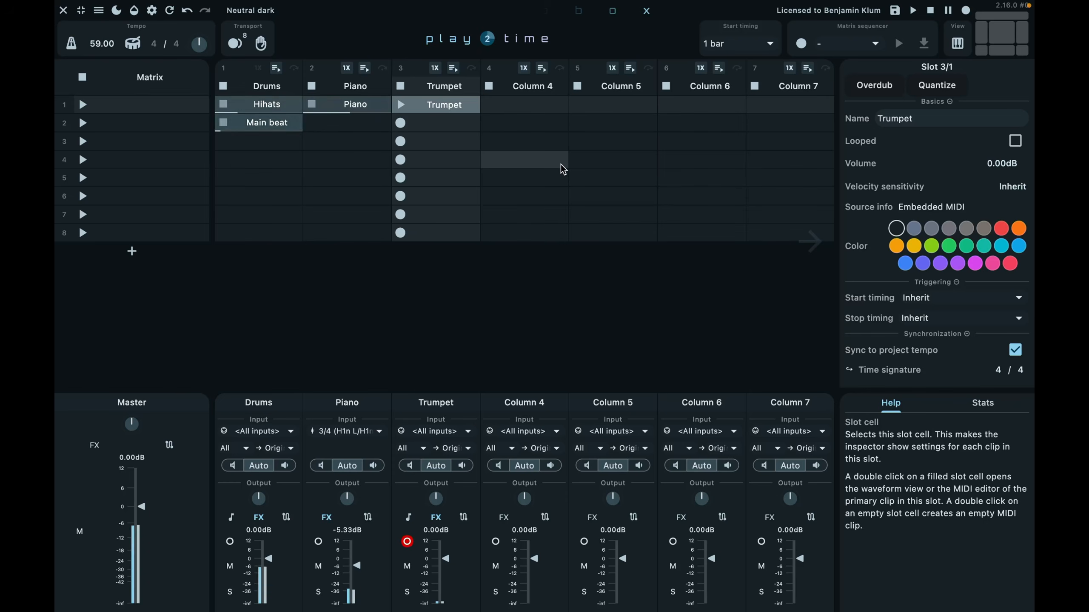
# - Stop the clip in the first Piano slot and disarm the Trumpet track
pyautogui.click(313, 106)
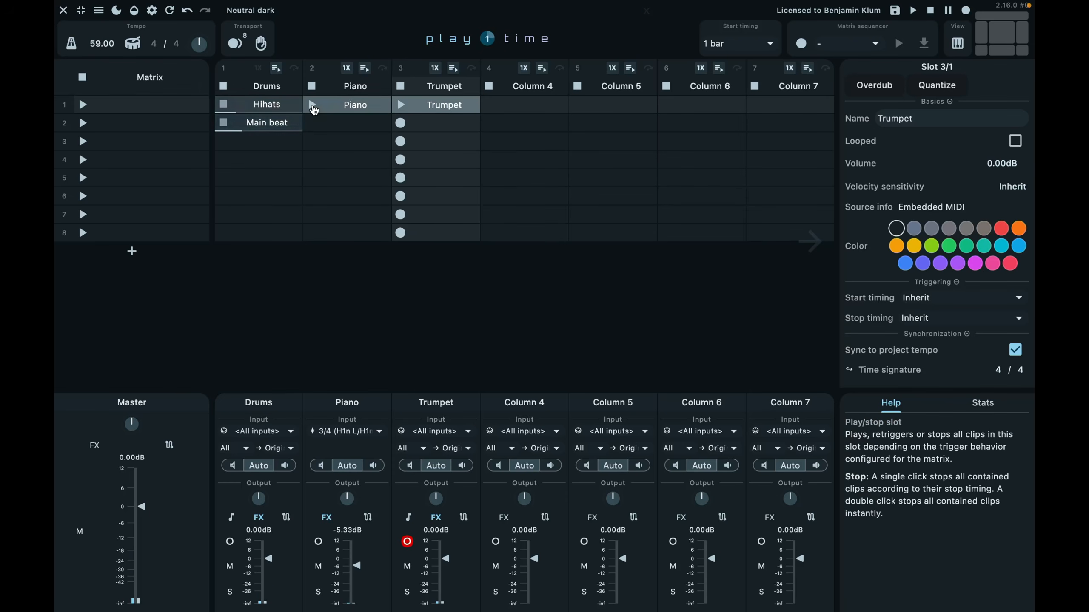
pyautogui.click(326, 127)
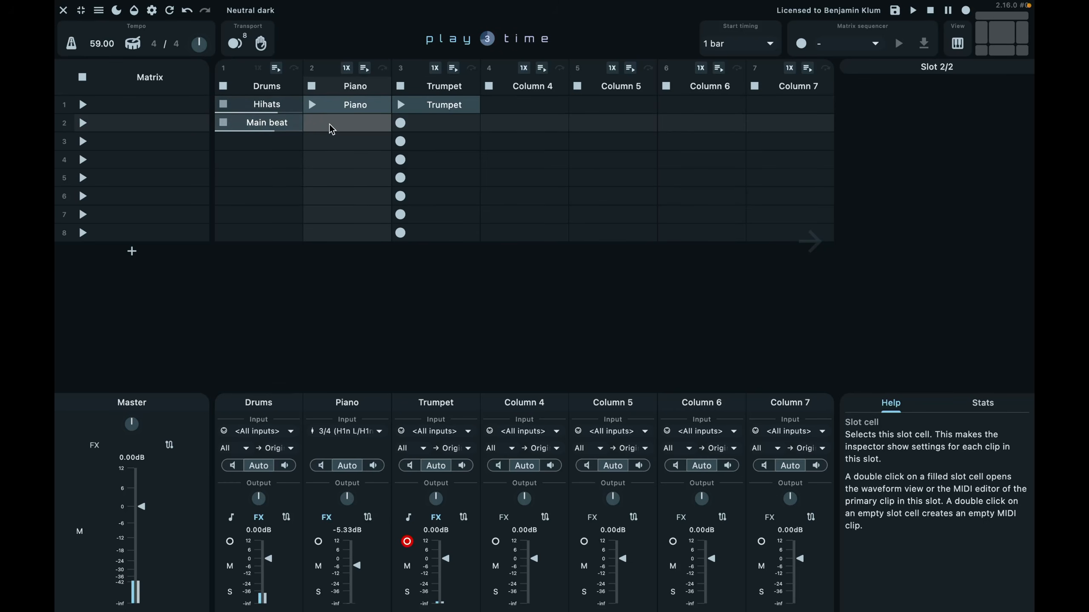
pyautogui.click(404, 541)
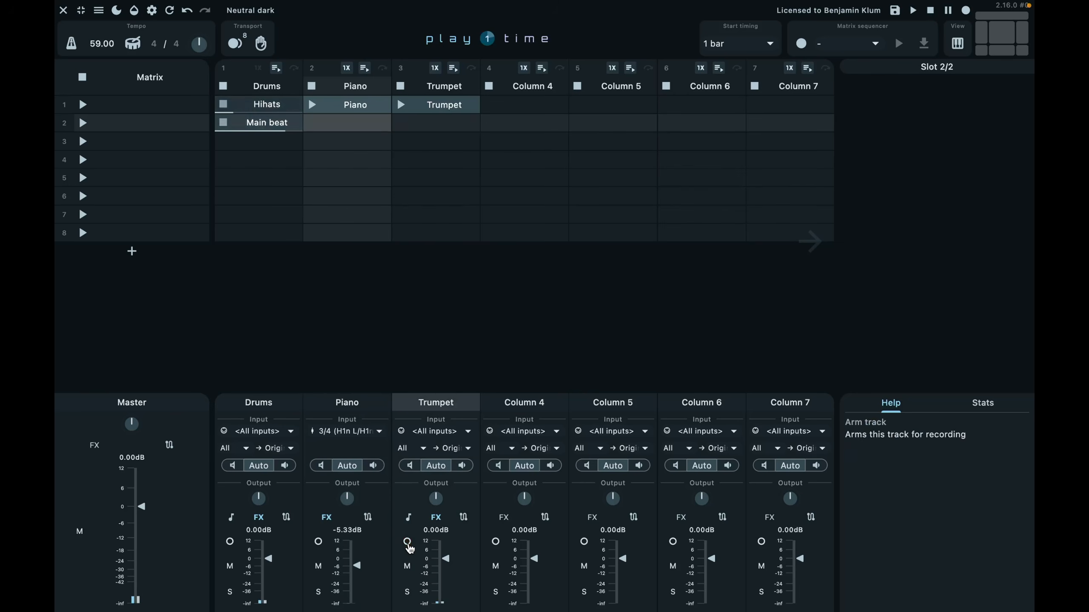
# - Arm the Piano track and record an audio clip into its second slot
pyautogui.click(319, 542)
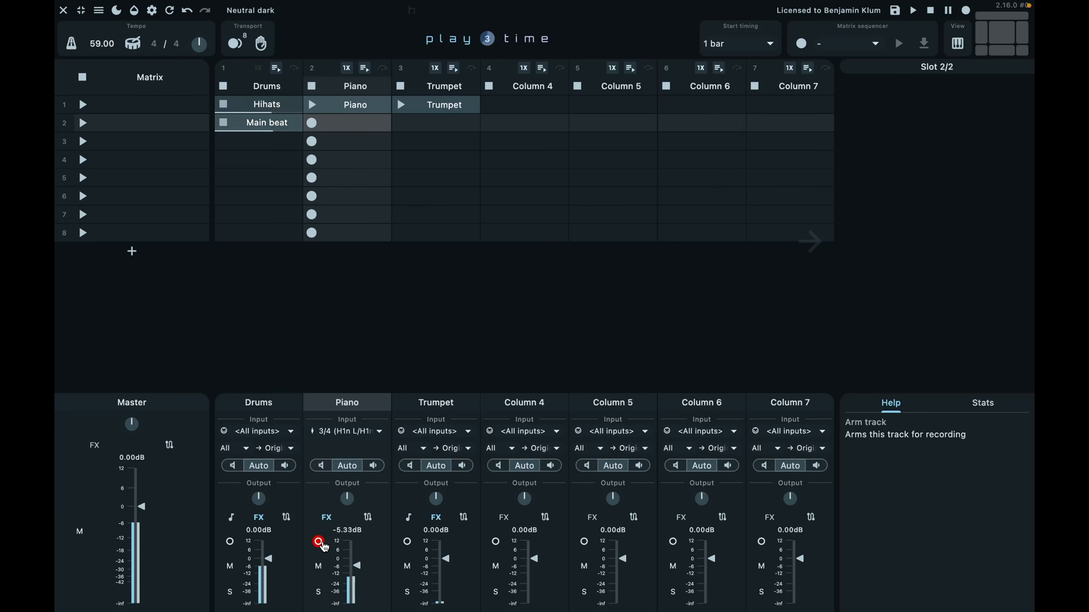
pyautogui.click(316, 130)
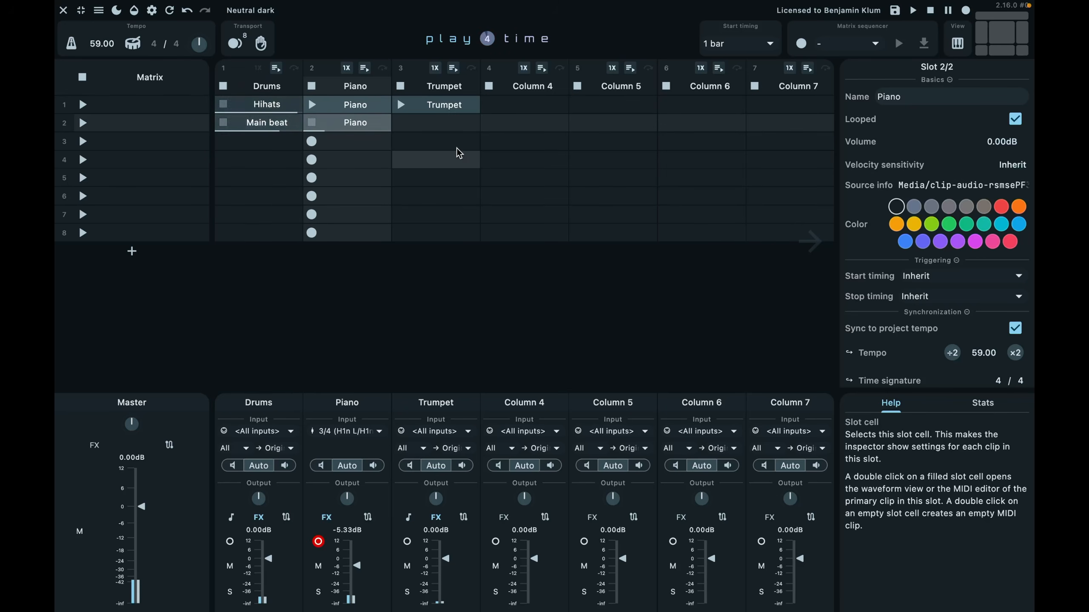
# - Rename the clip in the first Piano slot to "Piano 1" and the one in the second slot to "Piano 2"
pyautogui.click(351, 111)
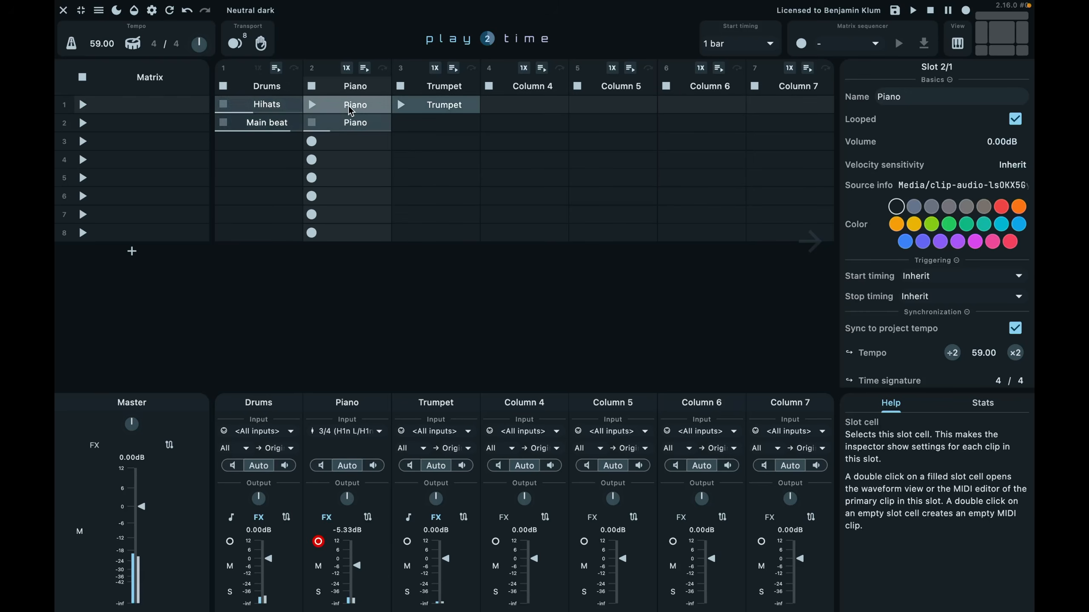
pyautogui.press('F2')
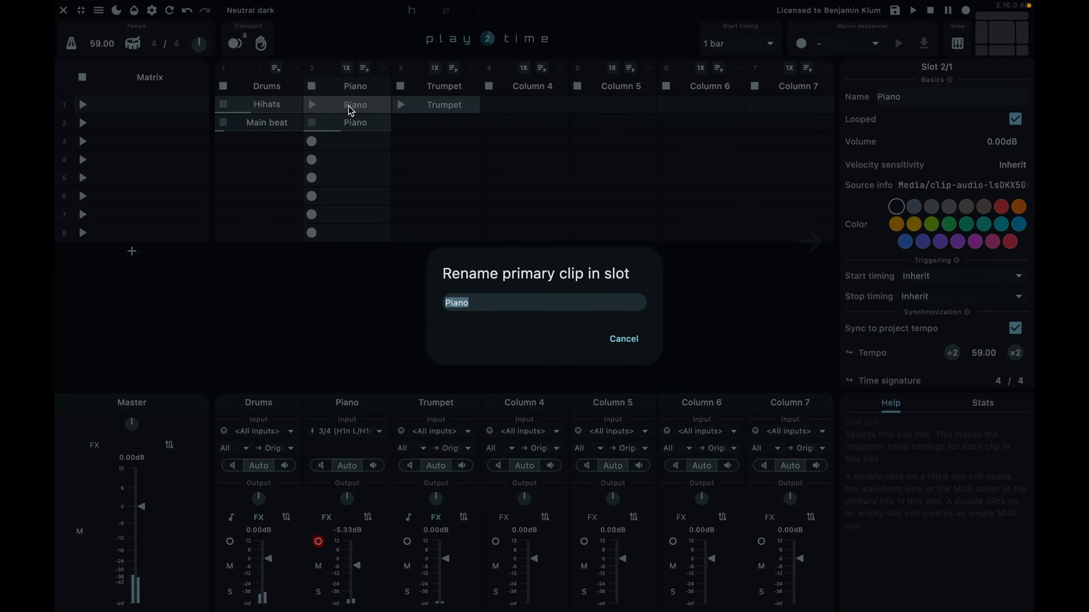
pyautogui.write('1')
pyautogui.press('Return')
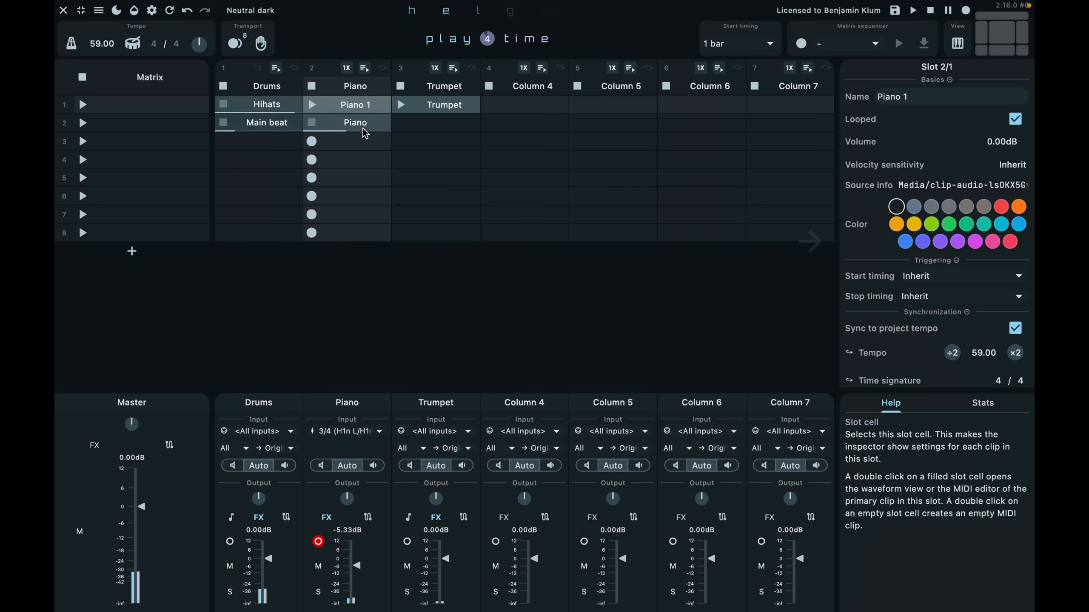
pyautogui.click(361, 130)
pyautogui.press('F2')
pyautogui.write('2')
pyautogui.press('Return')
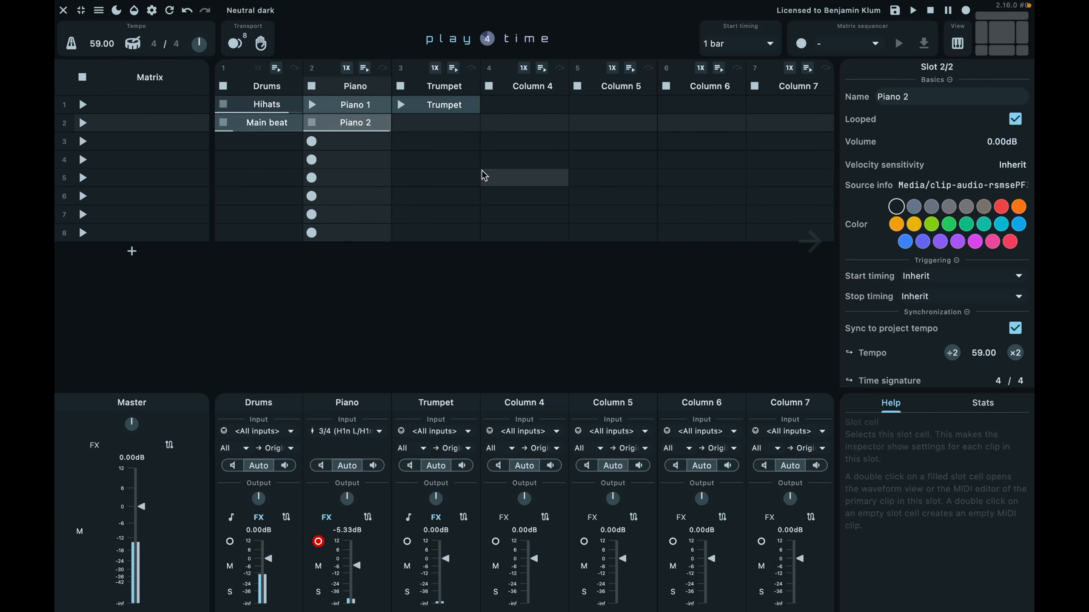
# - Disarm the Piano track and arm the Drums track for recording
pyautogui.click(279, 144)
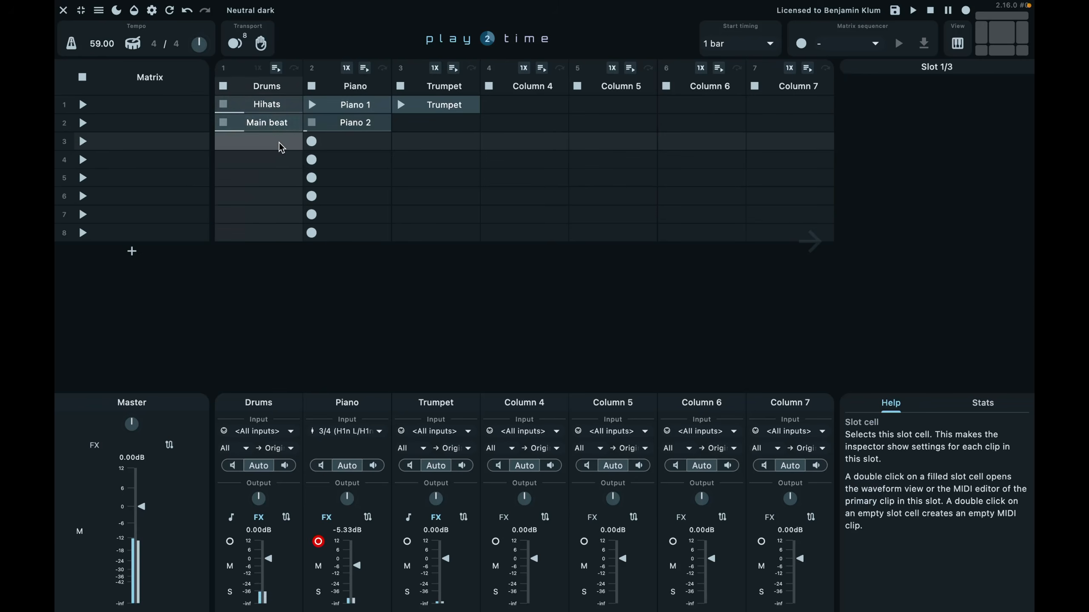
pyautogui.click(326, 539)
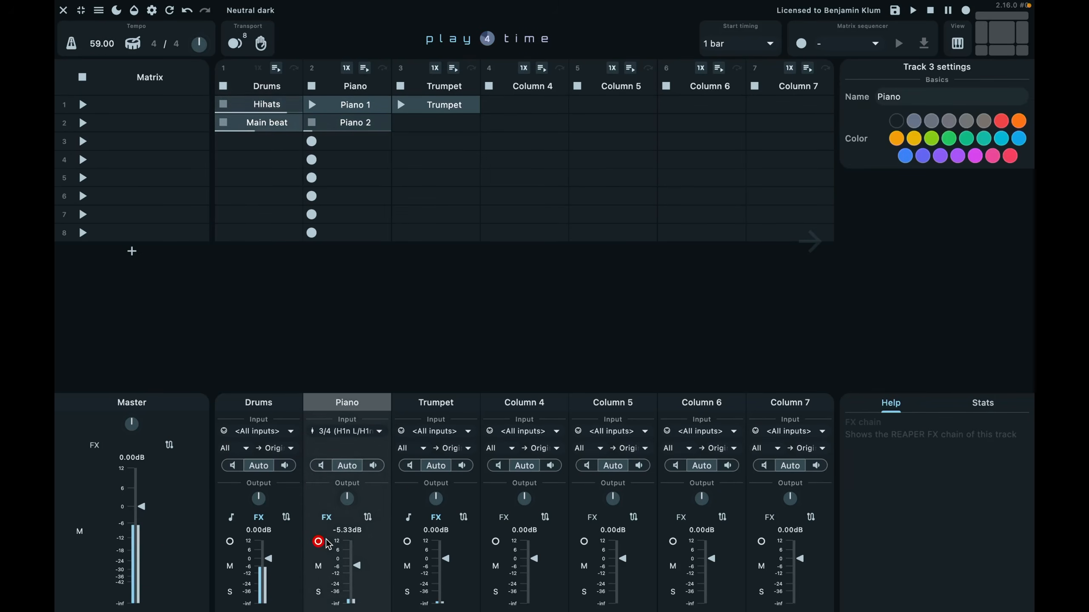
pyautogui.click(318, 542)
pyautogui.click(230, 542)
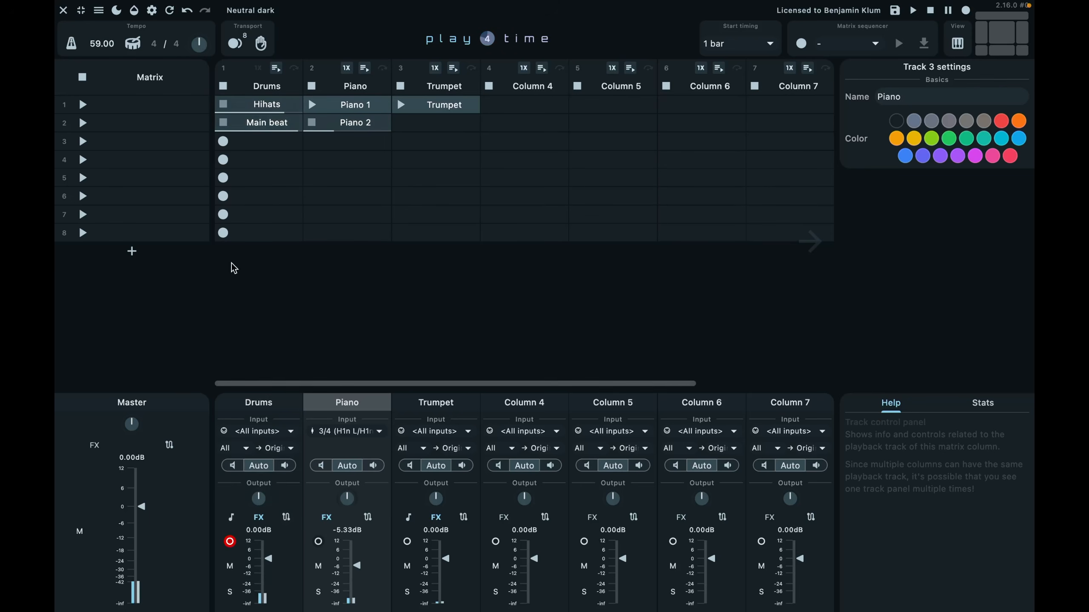
# - Record a MIDI clip into the third Drums slot and quantize it
pyautogui.click(234, 145)
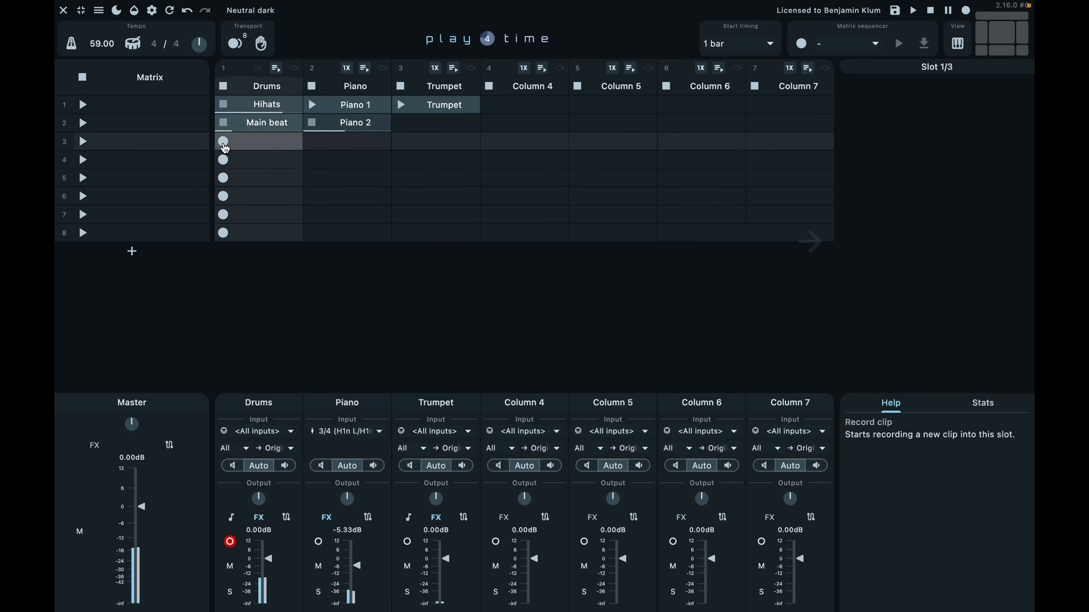
pyautogui.click(224, 143)
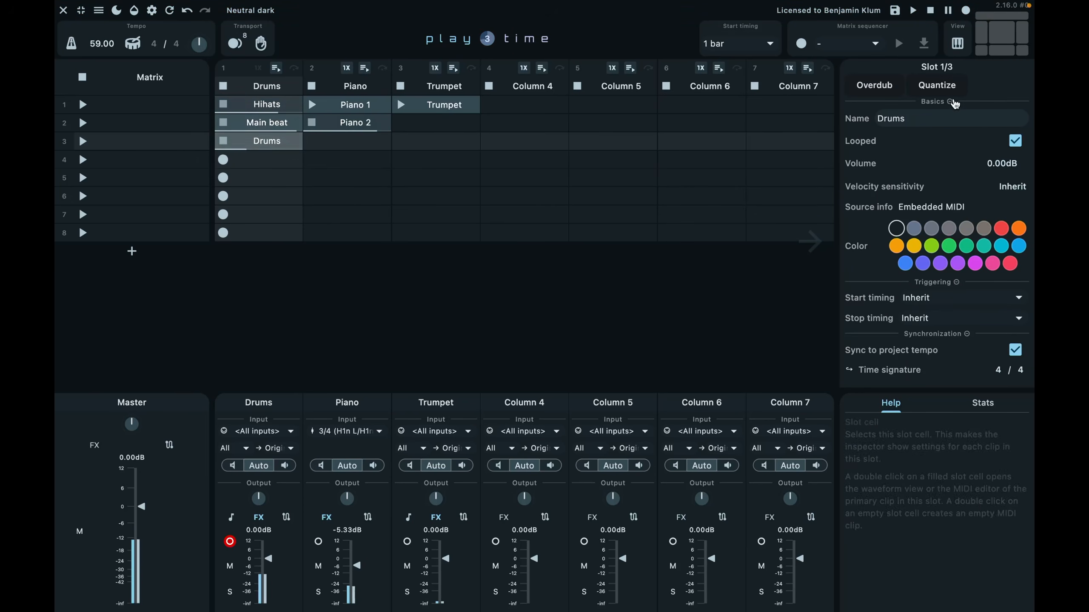
pyautogui.click(936, 86)
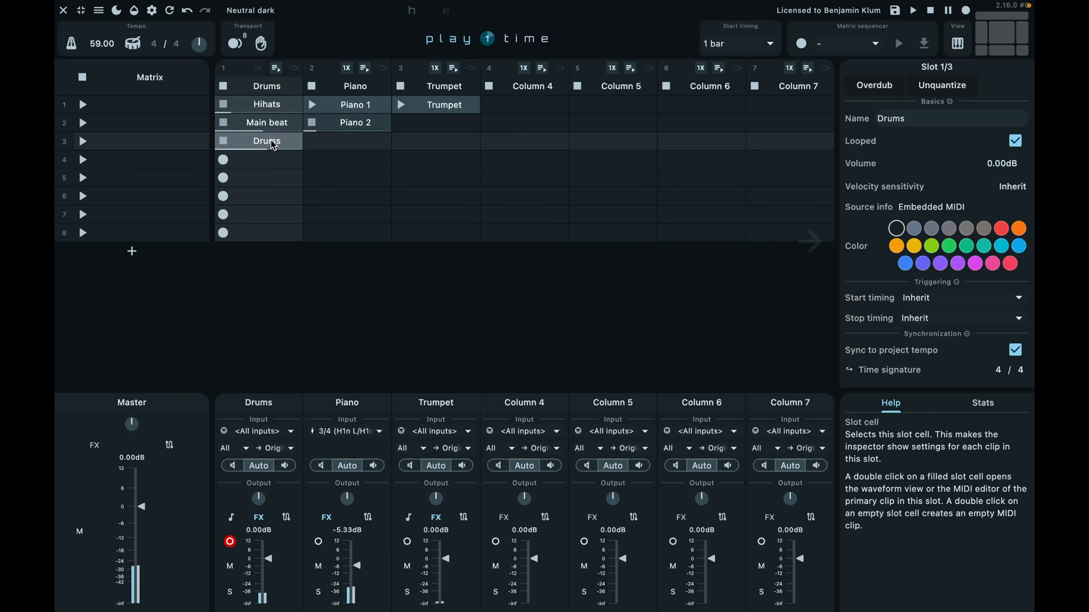
# - Record a MIDI clip into the fourth Drums slot, stopping the clip in the third slot during the take
pyautogui.click(245, 161)
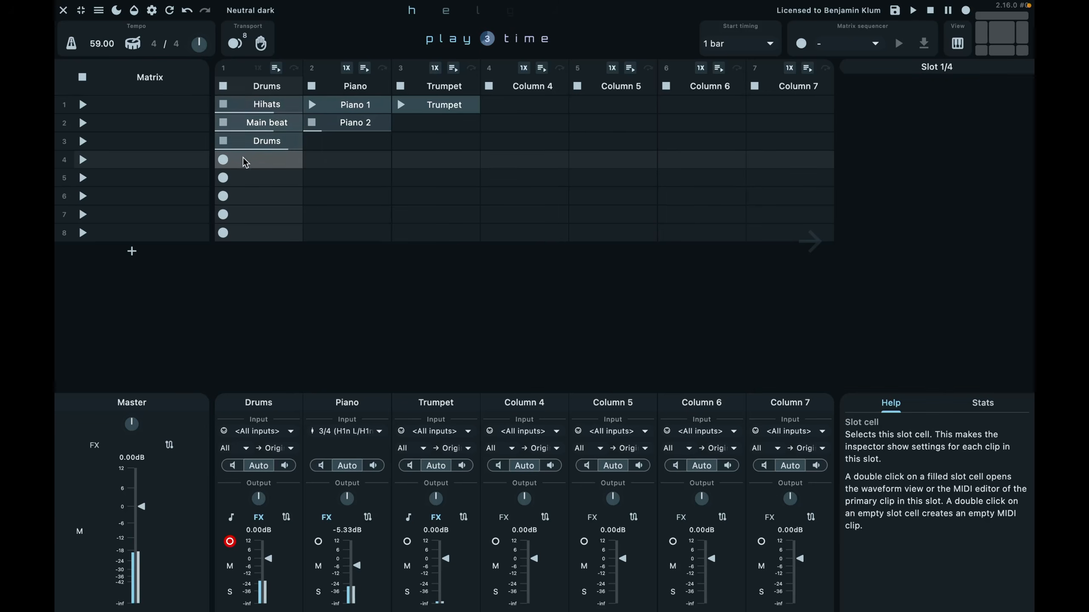
pyautogui.click(223, 160)
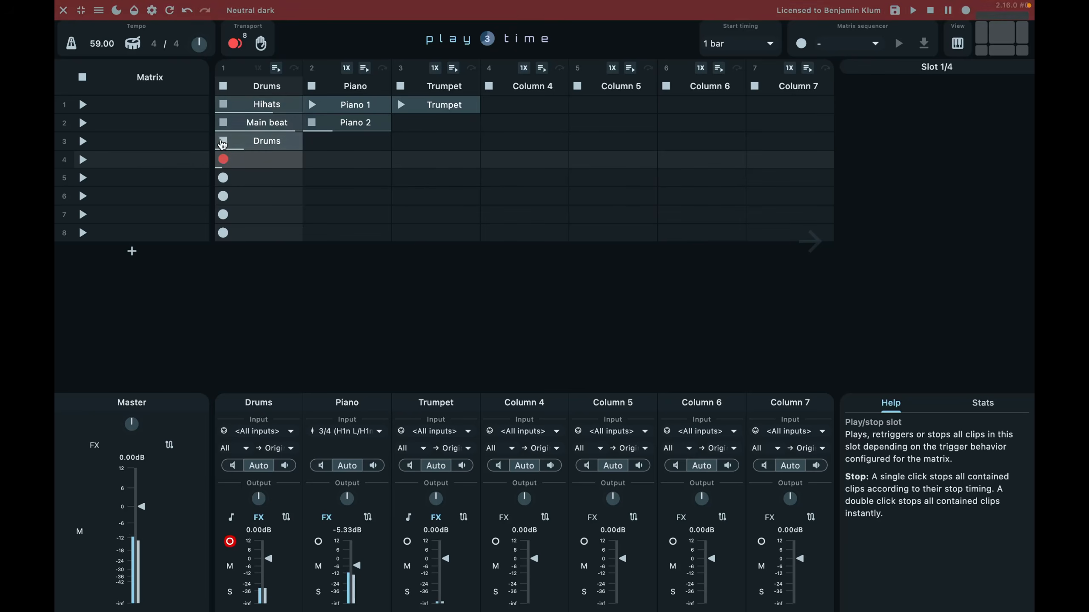
pyautogui.click(222, 141)
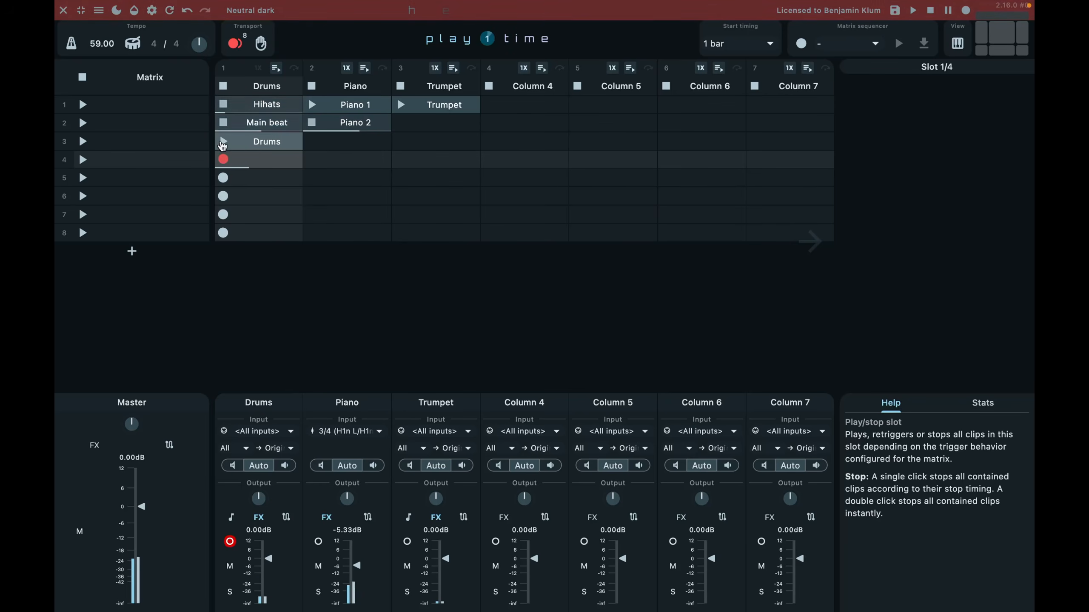
pyautogui.click(223, 162)
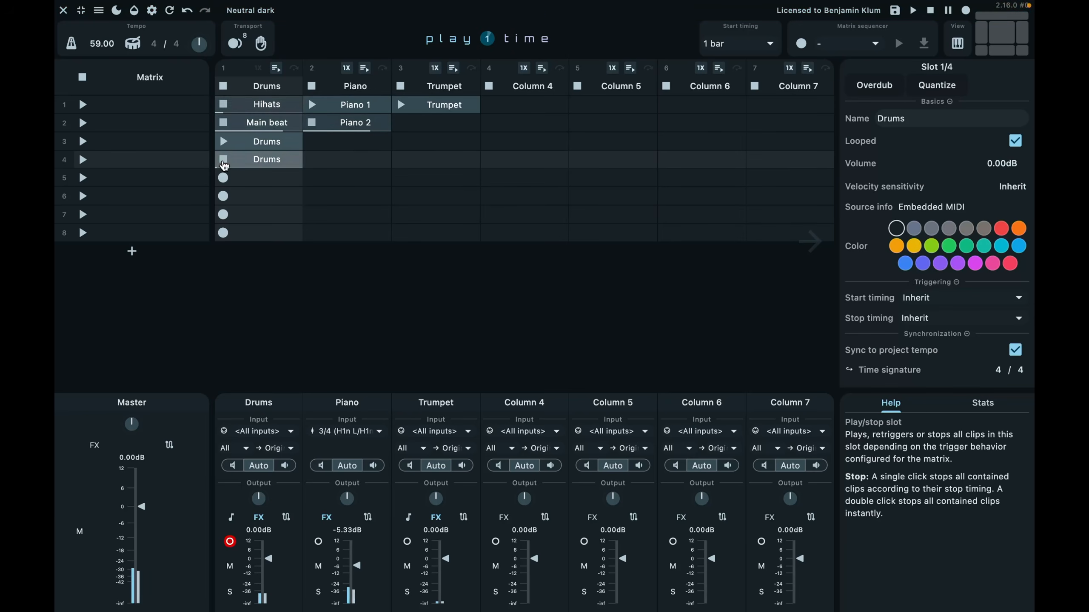
# - Quantize the clip in the fourth Drums slot and rename it "Triangle"
pyautogui.click(936, 85)
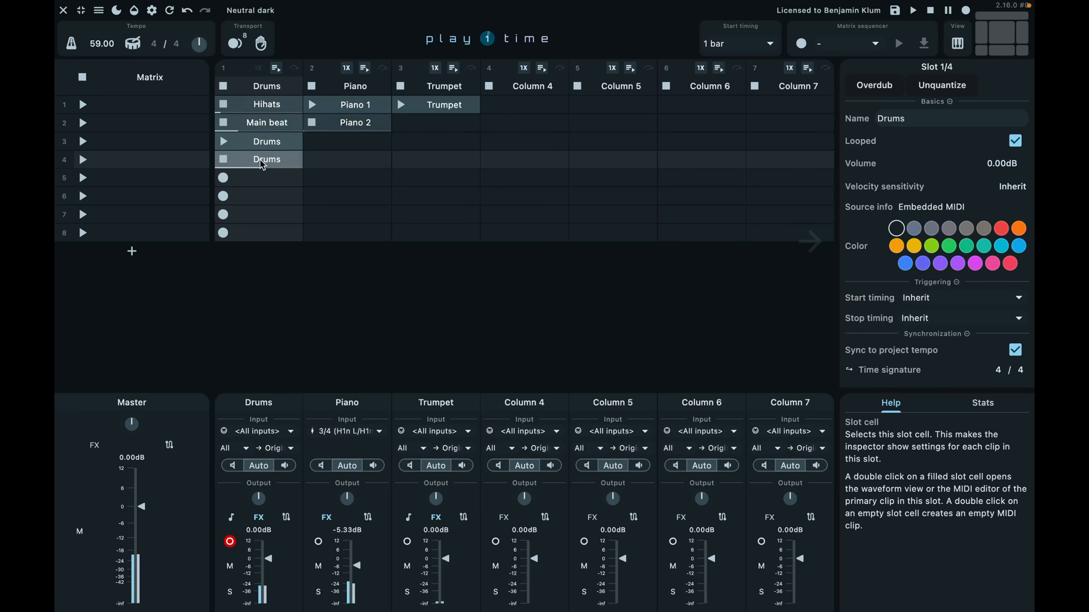
pyautogui.press('F2')
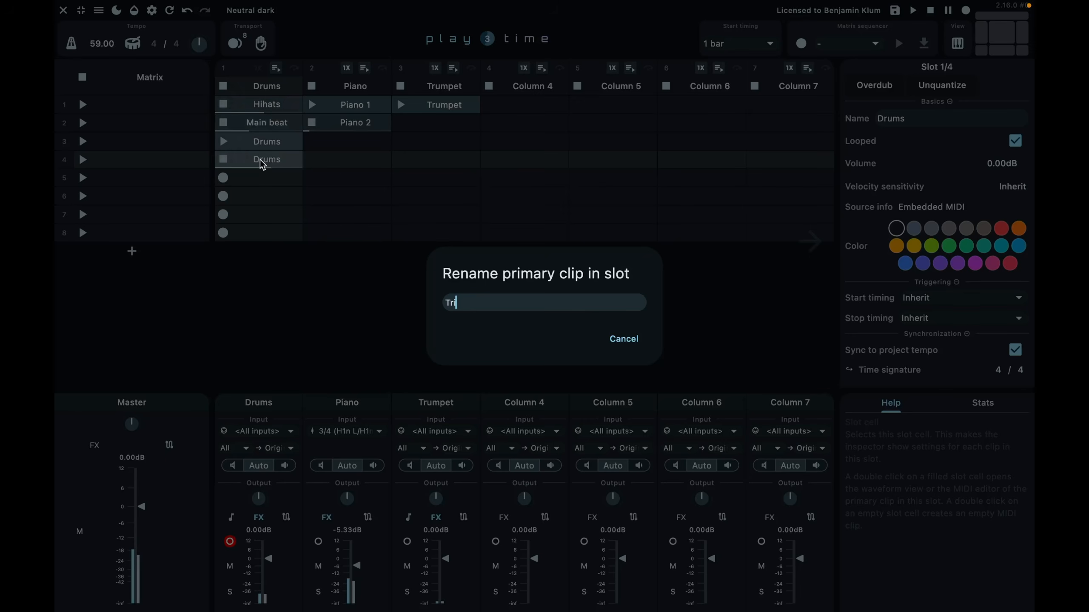
pyautogui.press('Return')
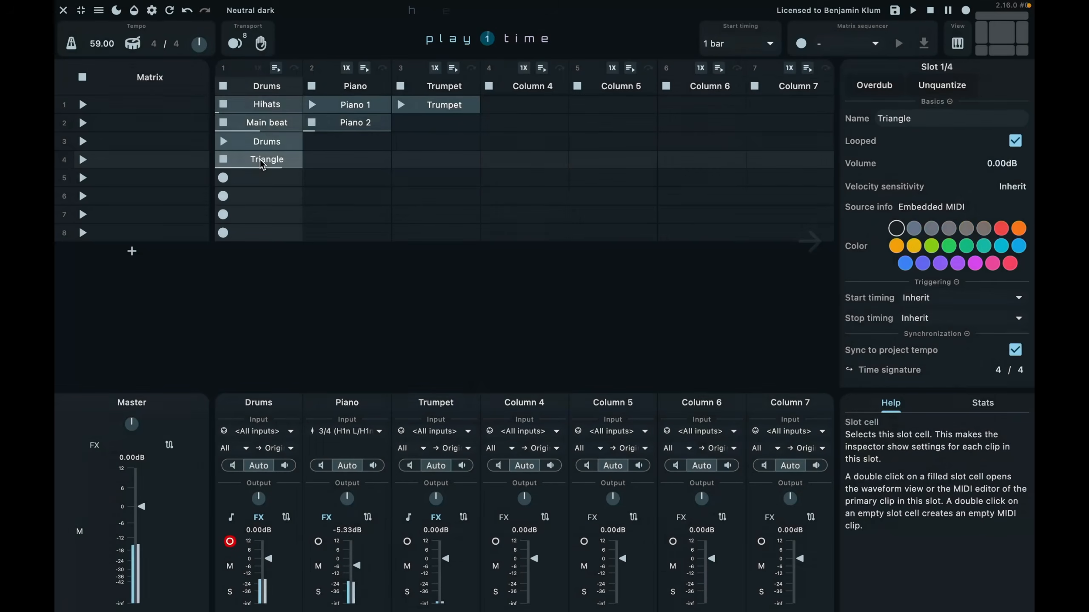
# - Delete the clip in the third Drums slot and move the Triangle clip into that slot
pyautogui.click(279, 147)
pyautogui.press('Delete')
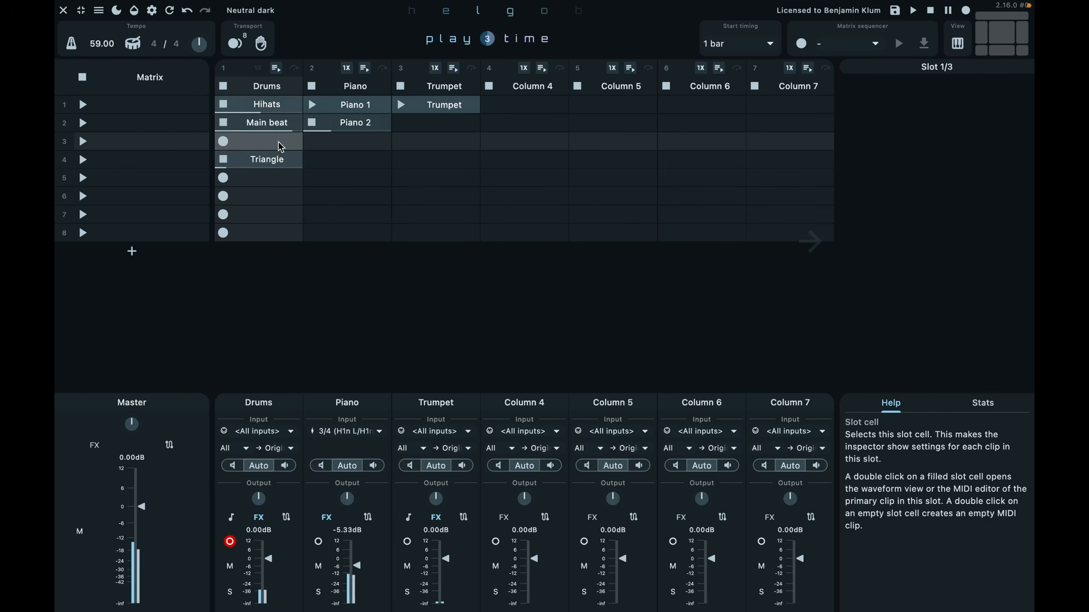
pyautogui.moveTo(262, 163)
pyautogui.mouseDown()
pyautogui.moveTo(256, 142)
pyautogui.moveTo(253, 163)
pyautogui.moveTo(261, 140)
pyautogui.moveTo(253, 147)
pyautogui.mouseUp()
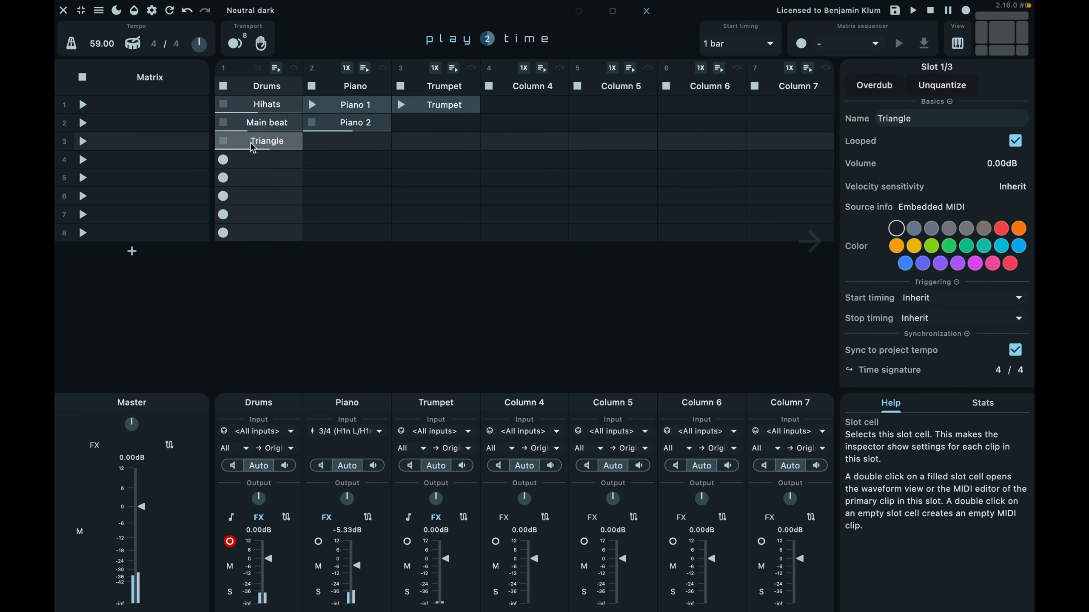
# - Arm the Column 4 track for recording and disarm the Drums track
pyautogui.click(323, 150)
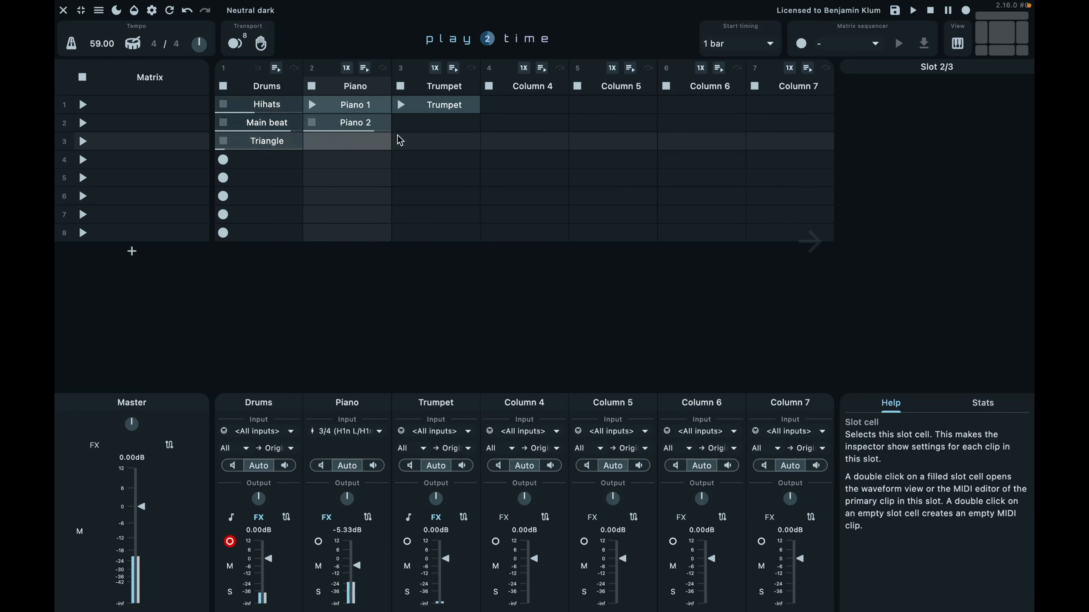
pyautogui.click(509, 111)
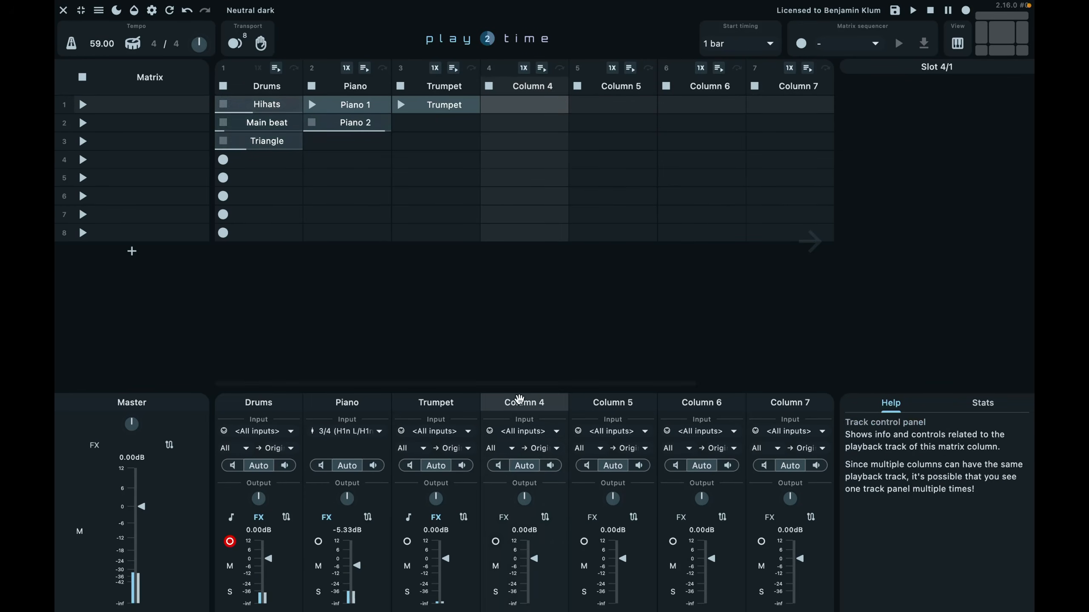
pyautogui.click(495, 541)
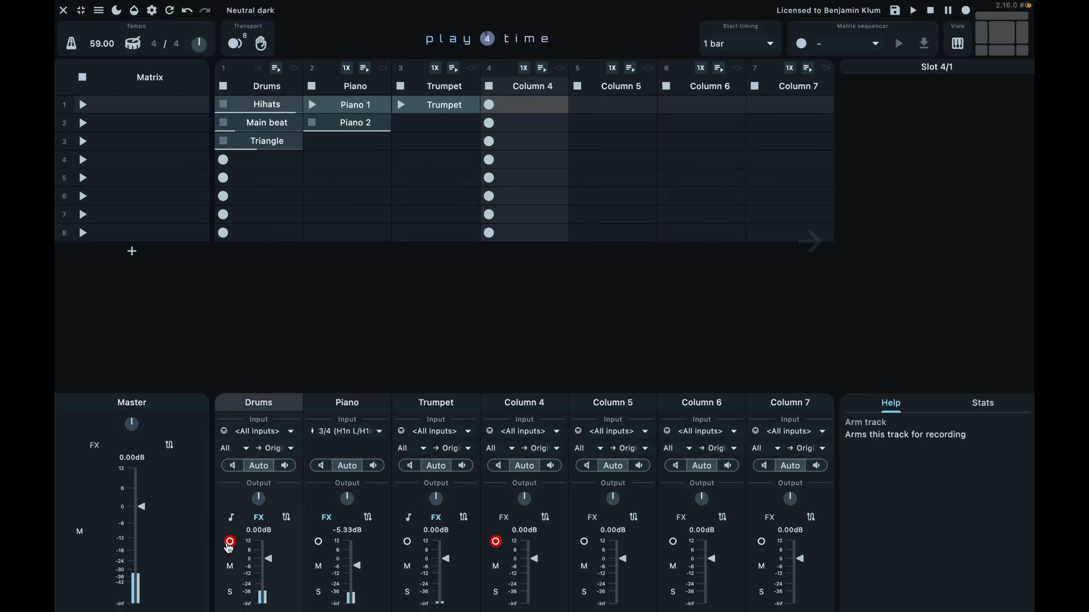
# - Add the Diva (u-he) instrument to the Column 4 track's FX chain and load its user preset "Snaky"
pyautogui.click(504, 517)
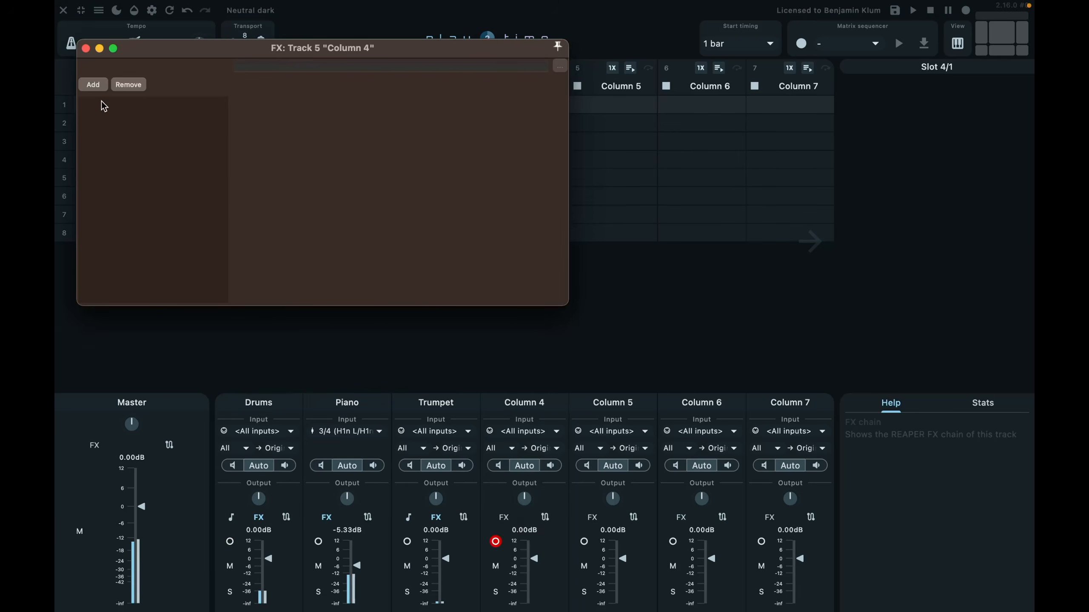
pyautogui.click(93, 86)
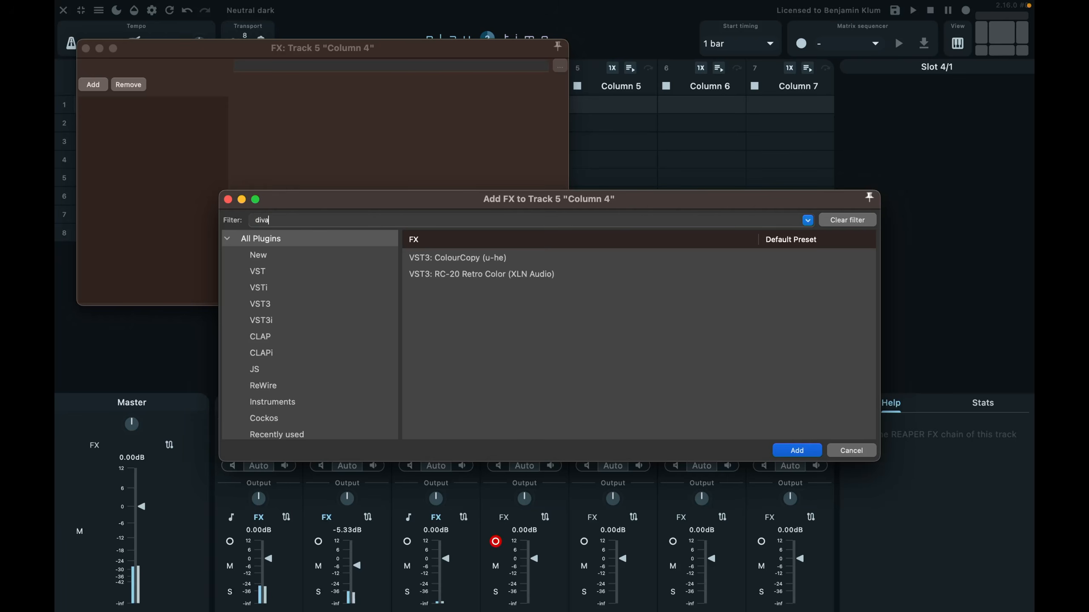
pyautogui.write('diva')
pyautogui.press('Return')
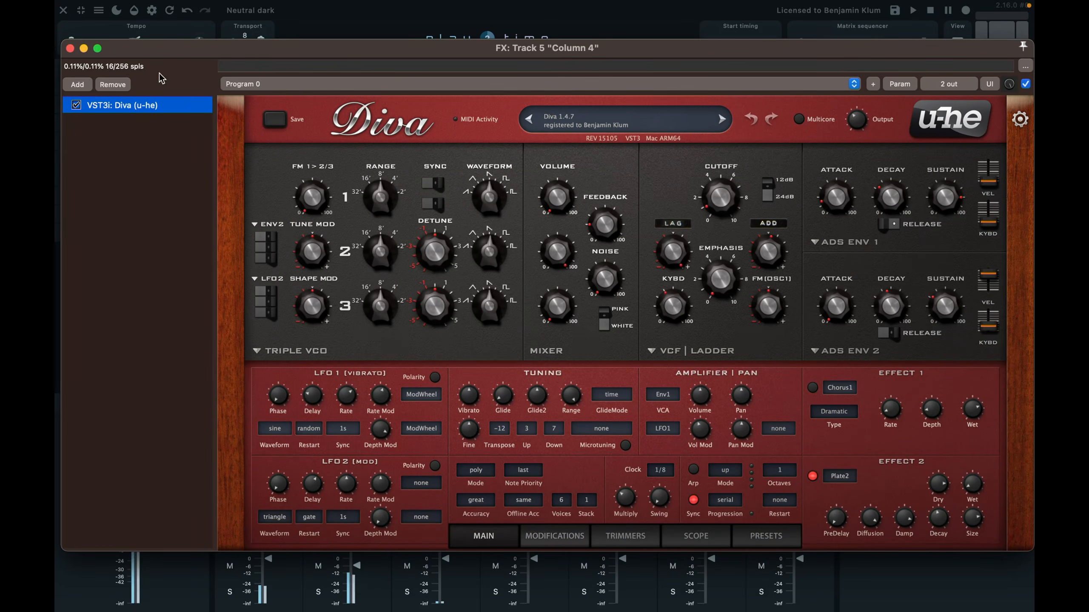
pyautogui.click(246, 85)
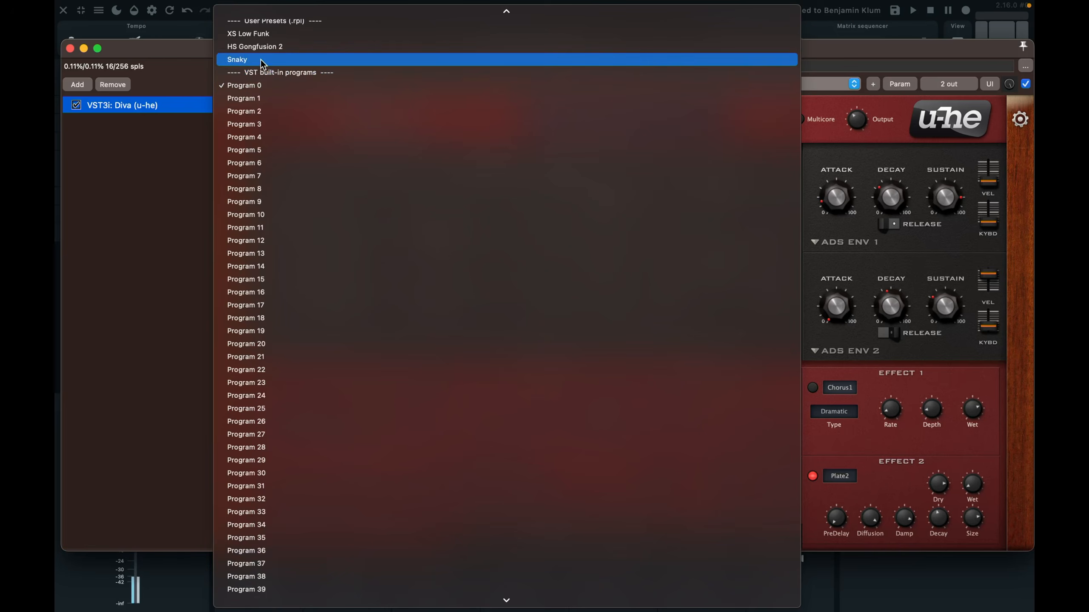
pyautogui.click(253, 58)
pyautogui.click(69, 48)
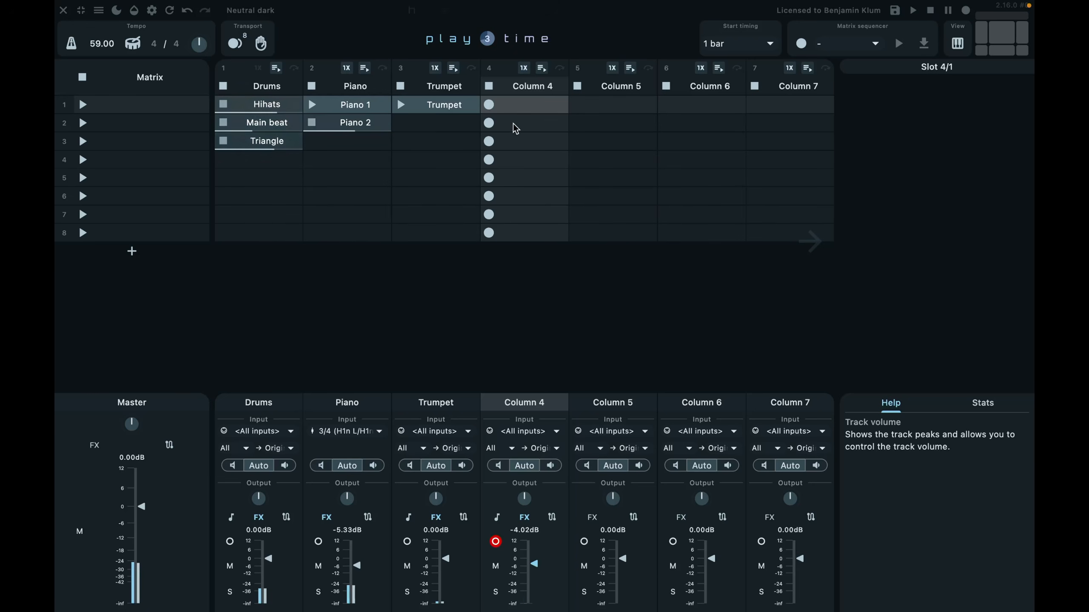
# - Record a MIDI clip into the first slot of Column 4 and open it in the MIDI editor
pyautogui.click(490, 105)
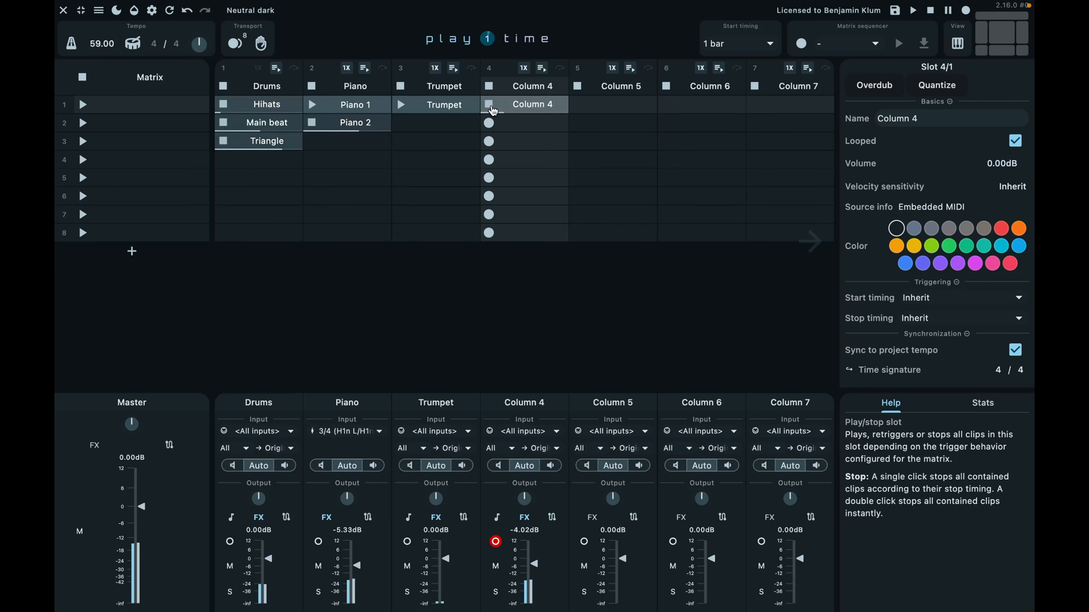
pyautogui.doubleClick(520, 109)
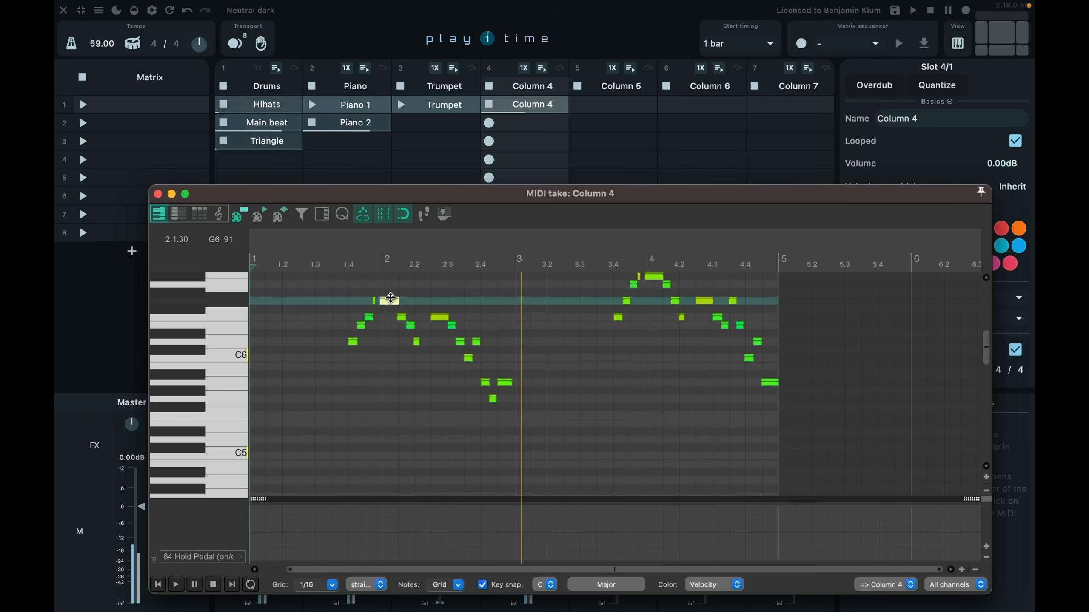
# - Quantize the positions of the two short notes before the clip's final note to the grid at 100% strength, and close the MIDI editor
pyautogui.moveTo(390, 300); pyautogui.dragTo(390, 304)
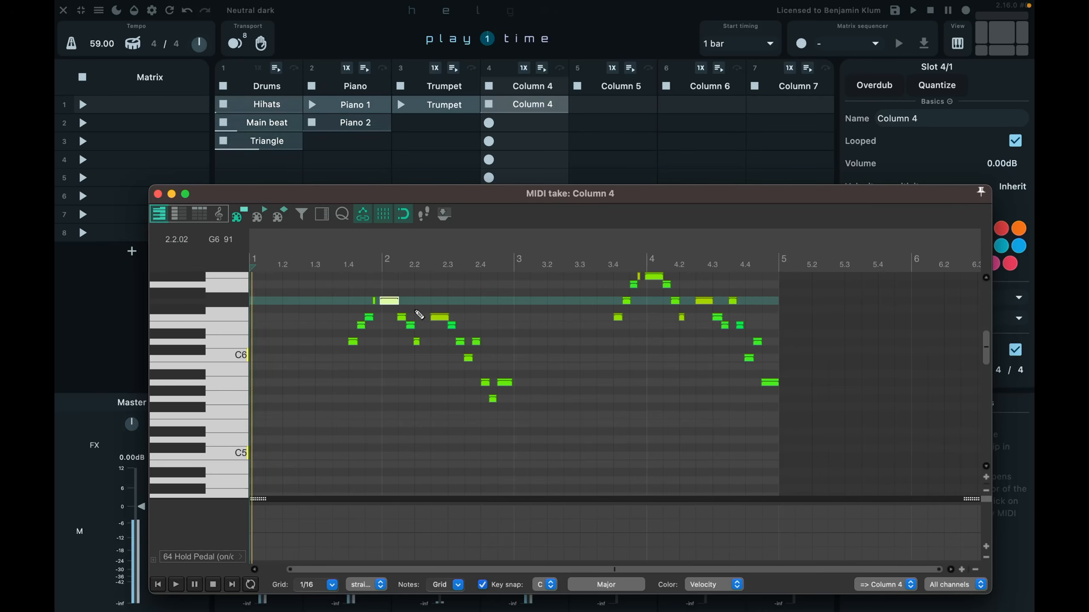
pyautogui.moveTo(739, 339); pyautogui.dragTo(772, 367)
pyautogui.press('q')
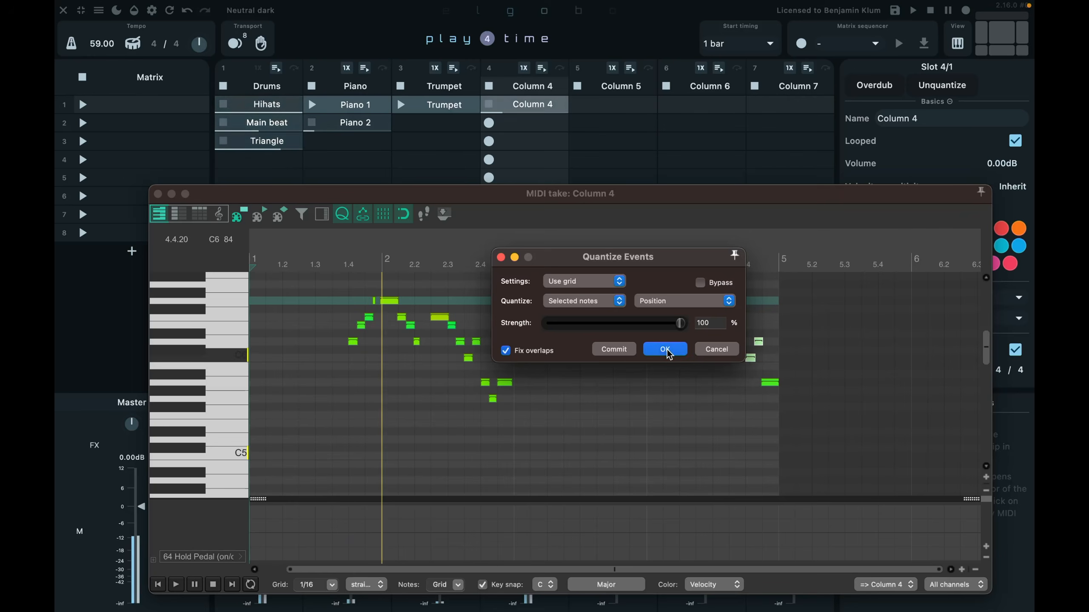
pyautogui.click(683, 350)
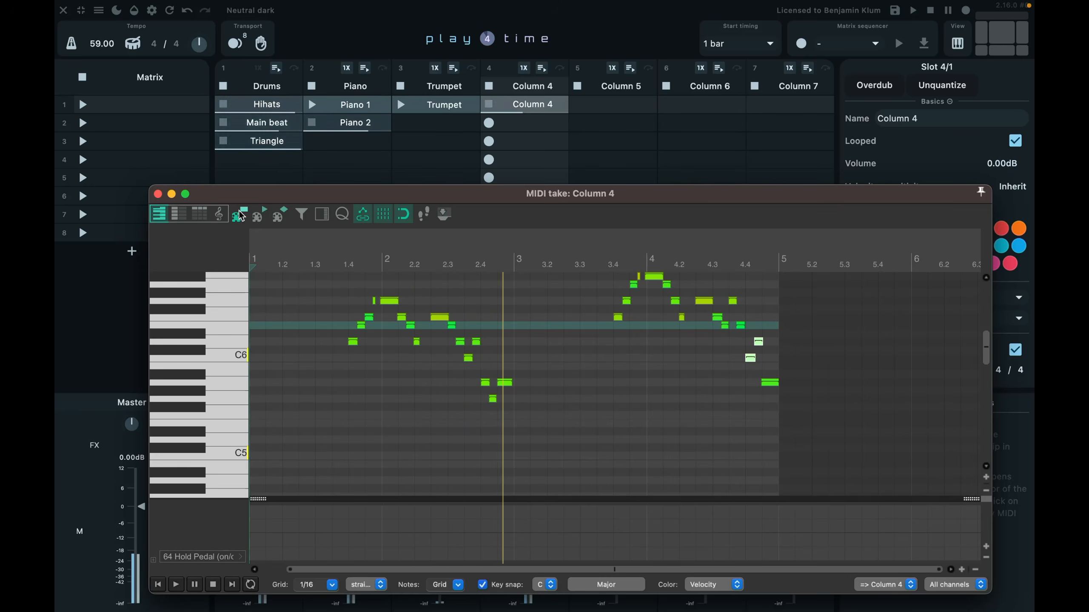
pyautogui.click(157, 193)
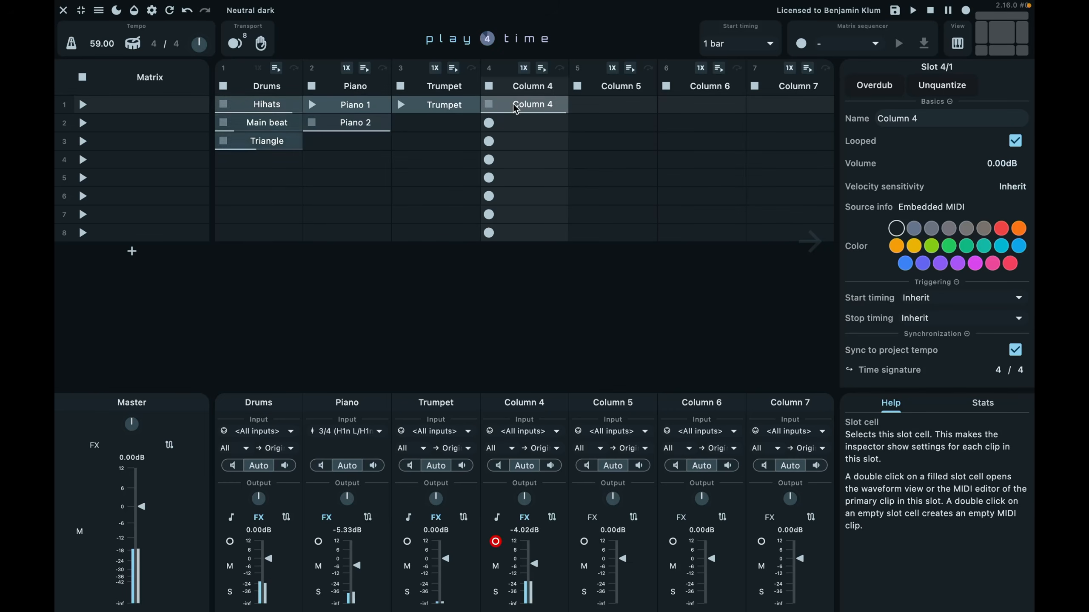
# - Rename both the clip in the first slot of Column 4 and the column's track to "Snaky"
pyautogui.press('F2')
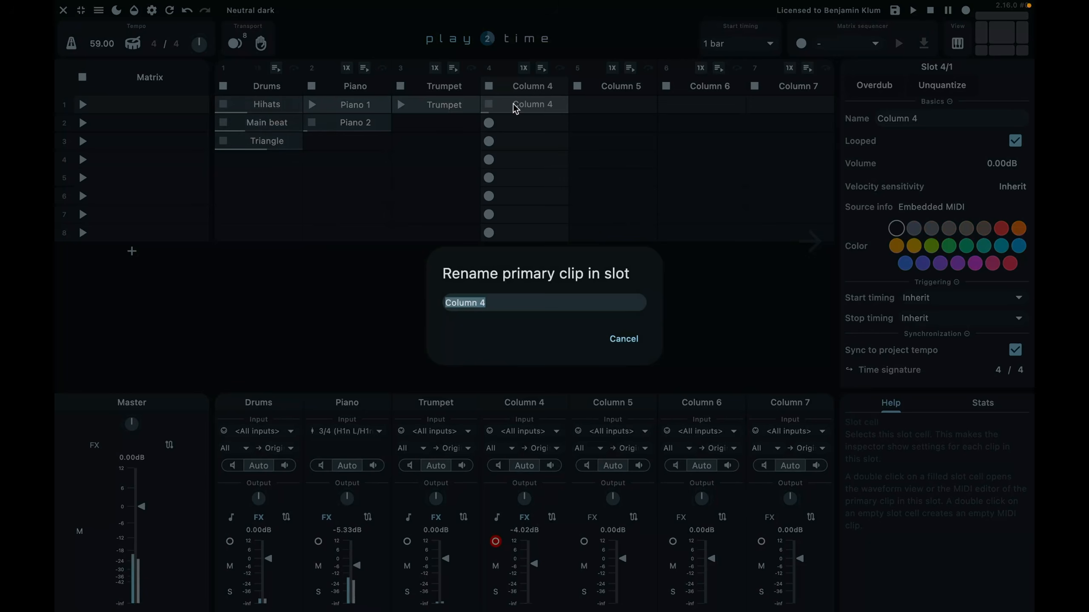
pyautogui.press('Return')
pyautogui.click(534, 89)
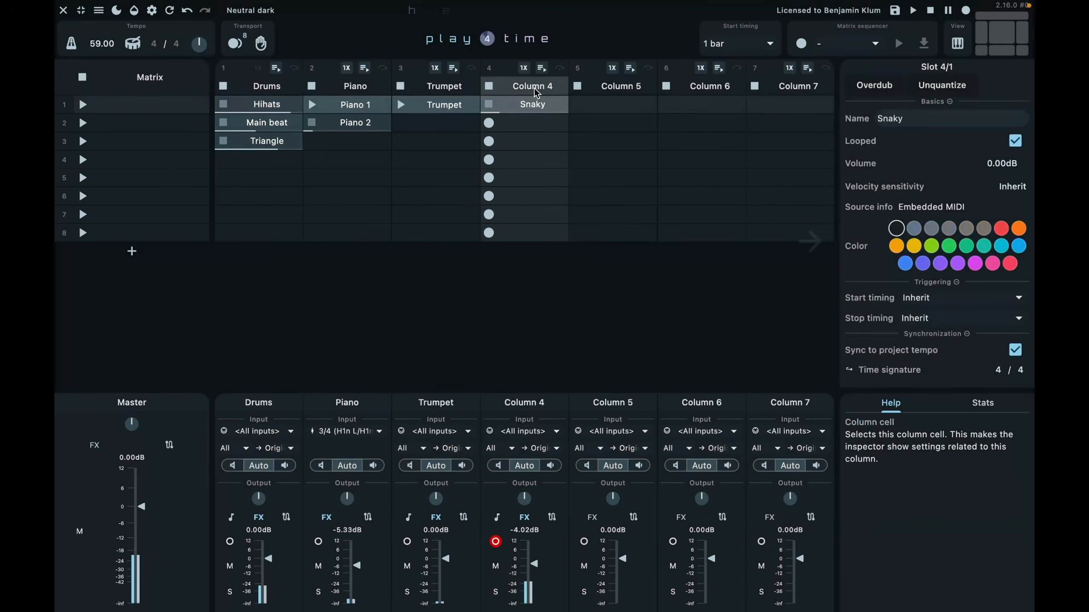
pyautogui.press('F2')
pyautogui.press('Return')
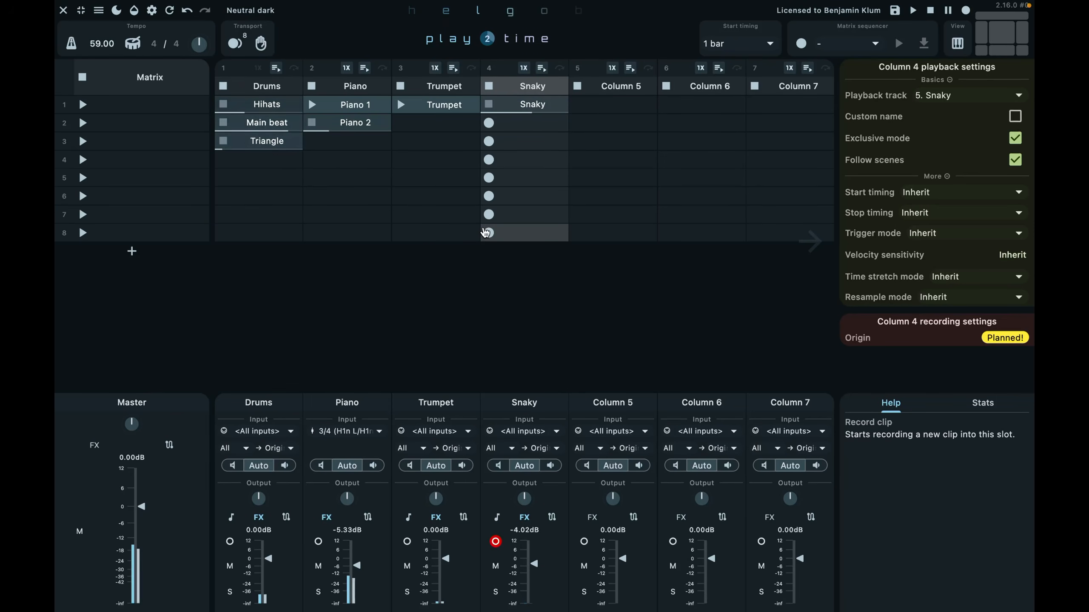
# - Stop the Snaky clip and rename the Column 5 track to "Spock"
pyautogui.click(491, 105)
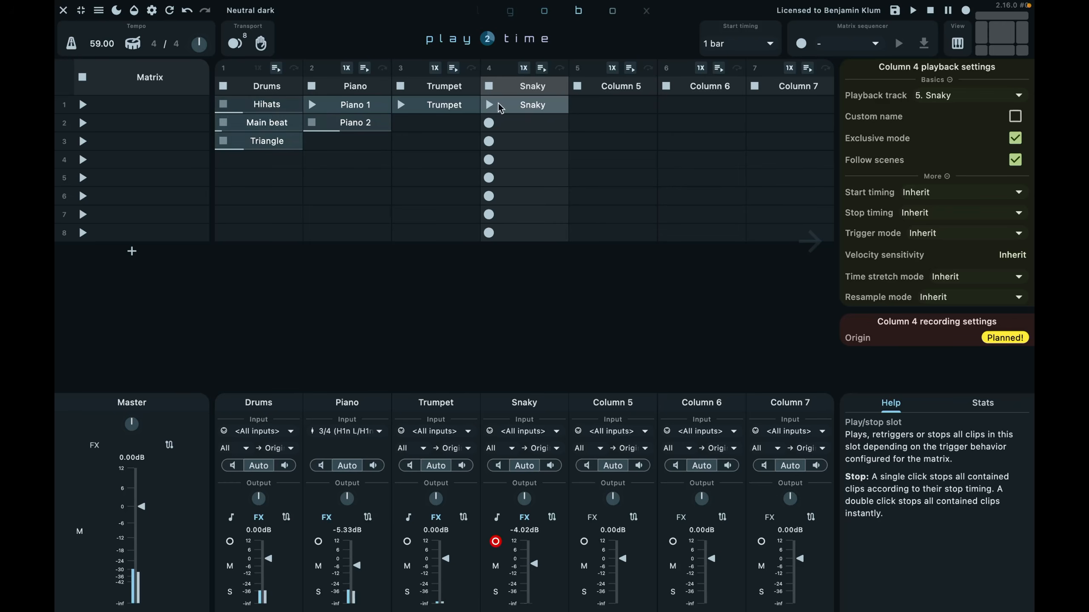
pyautogui.click(613, 88)
pyautogui.doubleClick(612, 90)
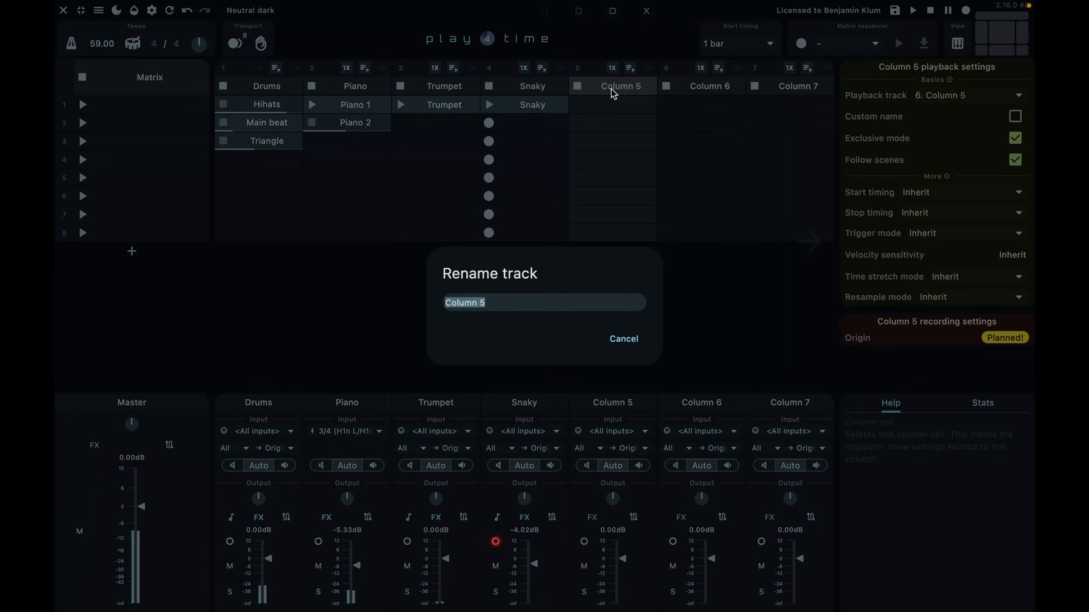
pyautogui.write('Spock')
pyautogui.press('Return')
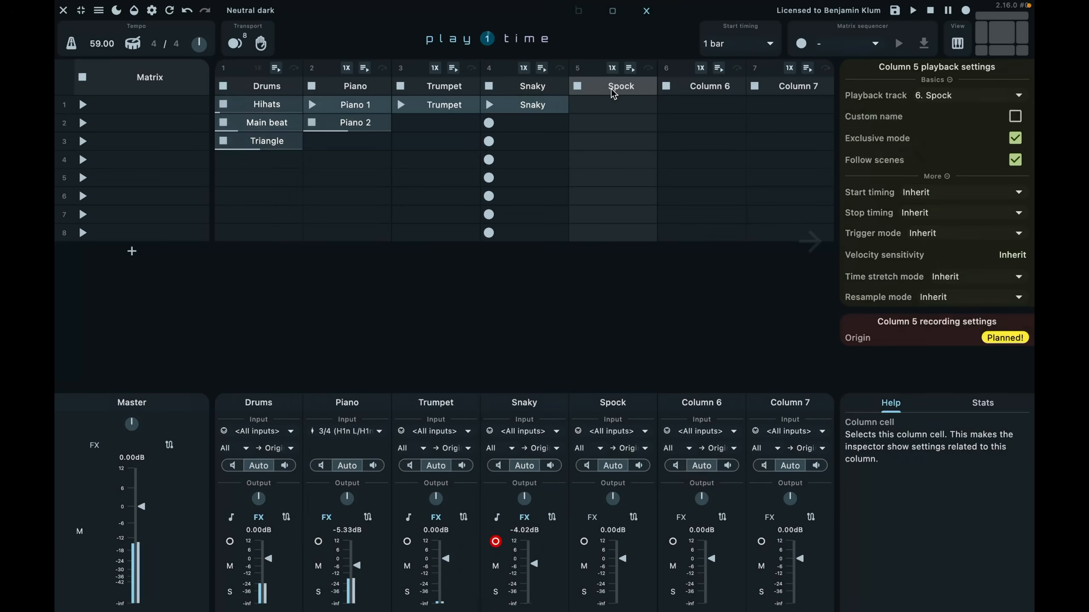
# - Set the Spock track's input to stereo 5/6 (YC61 L/YC61 R) and arm Spock for recording instead of Snaky
pyautogui.click(494, 543)
pyautogui.click(613, 431)
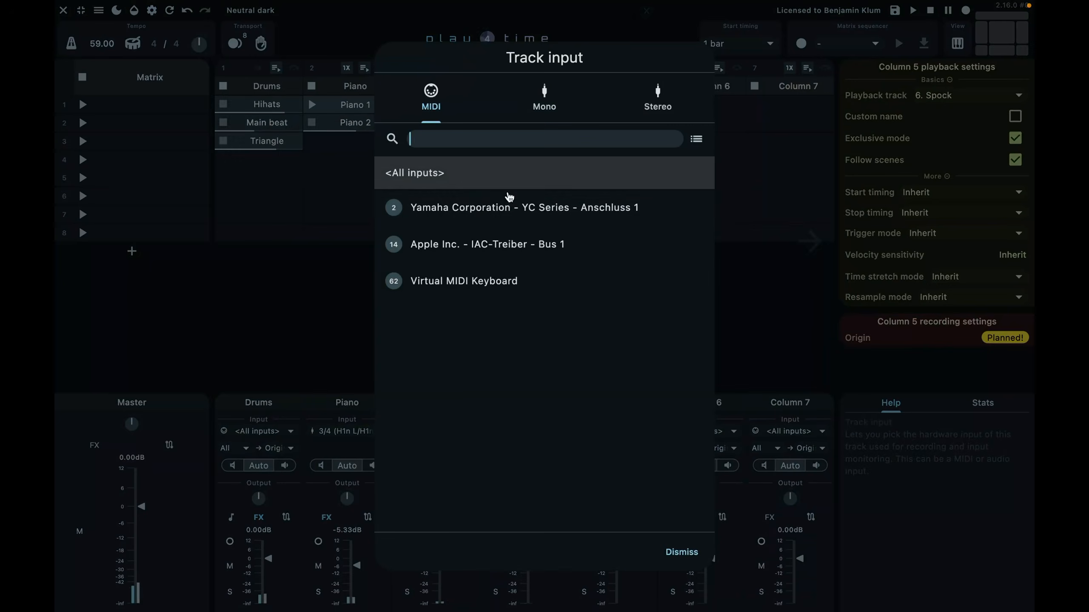
pyautogui.click(652, 105)
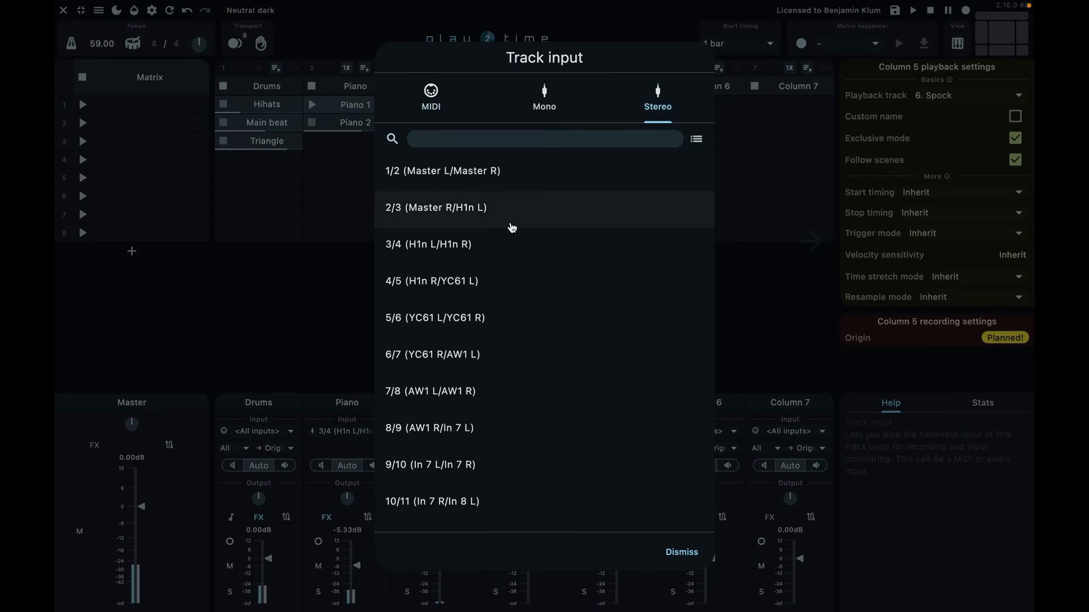
pyautogui.click(474, 326)
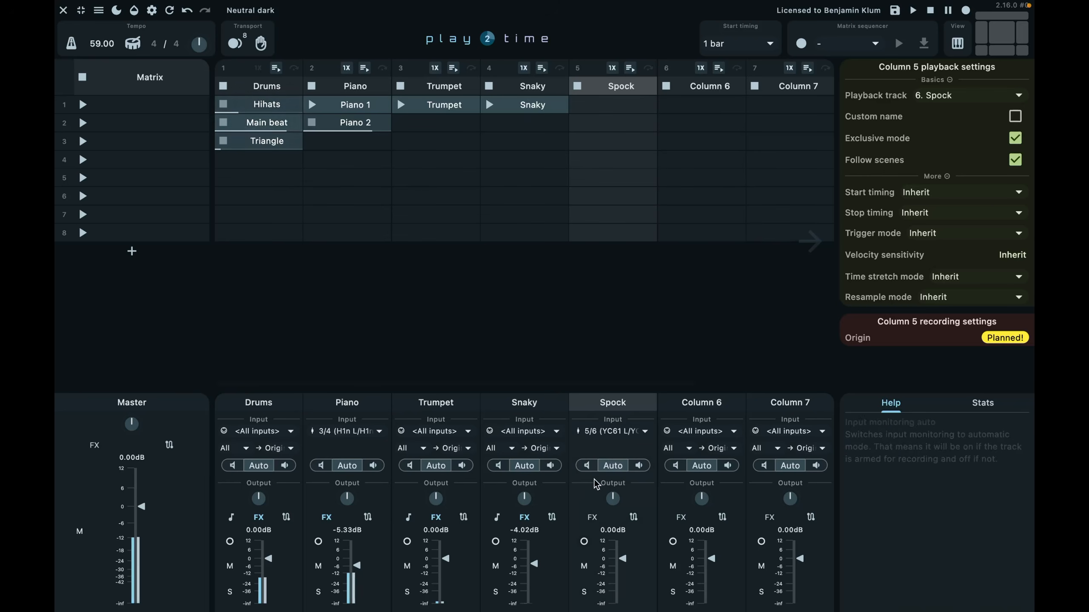
pyautogui.click(585, 543)
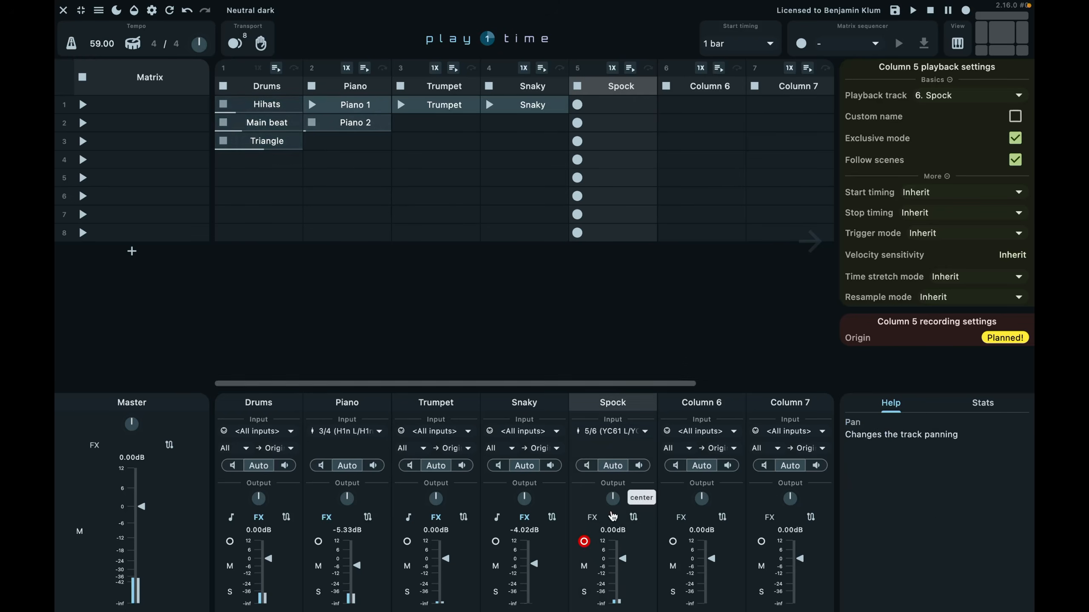
# - Set the Spock track's volume to 2.63 dB and record an audio clip into the first slot of its column
pyautogui.click(624, 558)
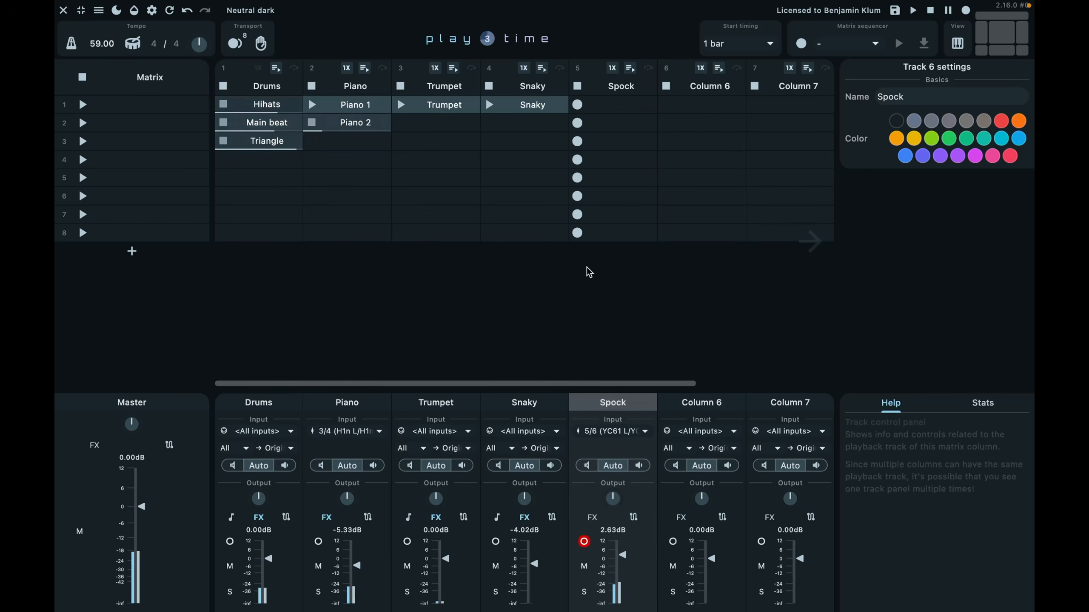
pyautogui.click(587, 109)
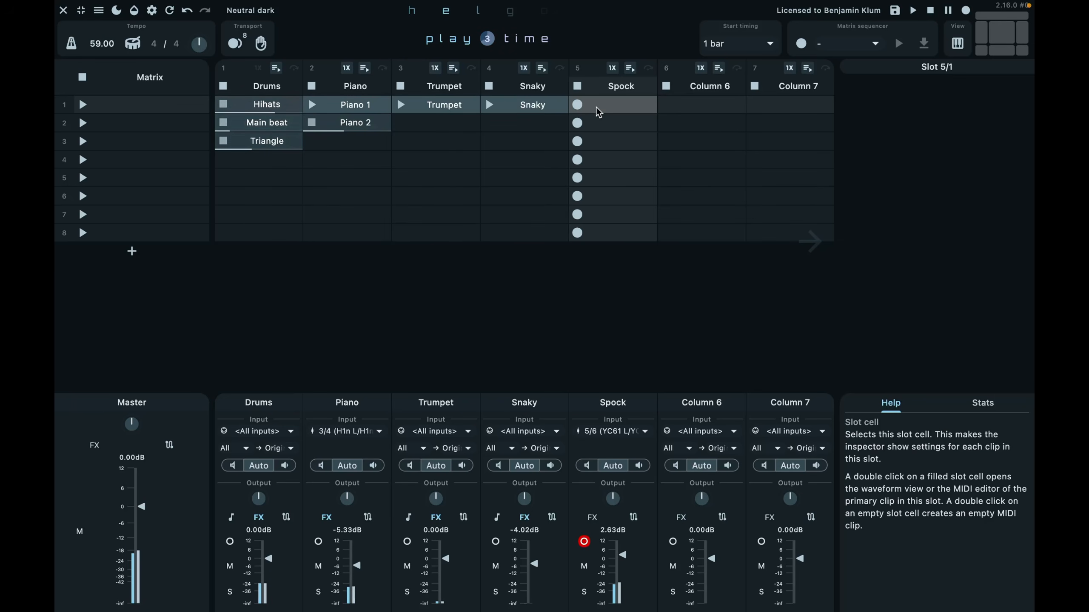
pyautogui.click(578, 106)
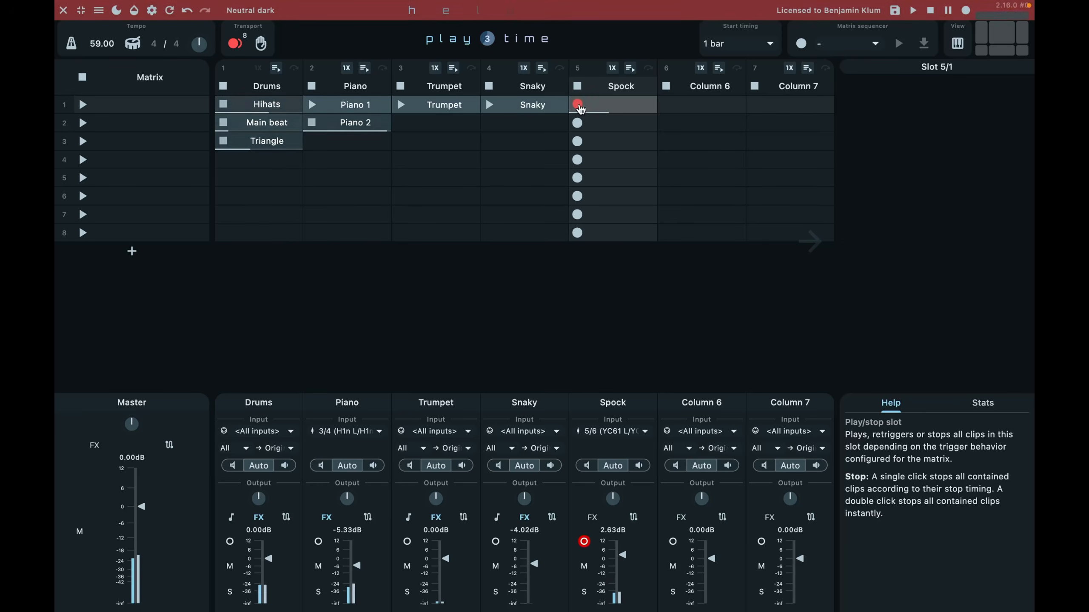
pyautogui.click(578, 104)
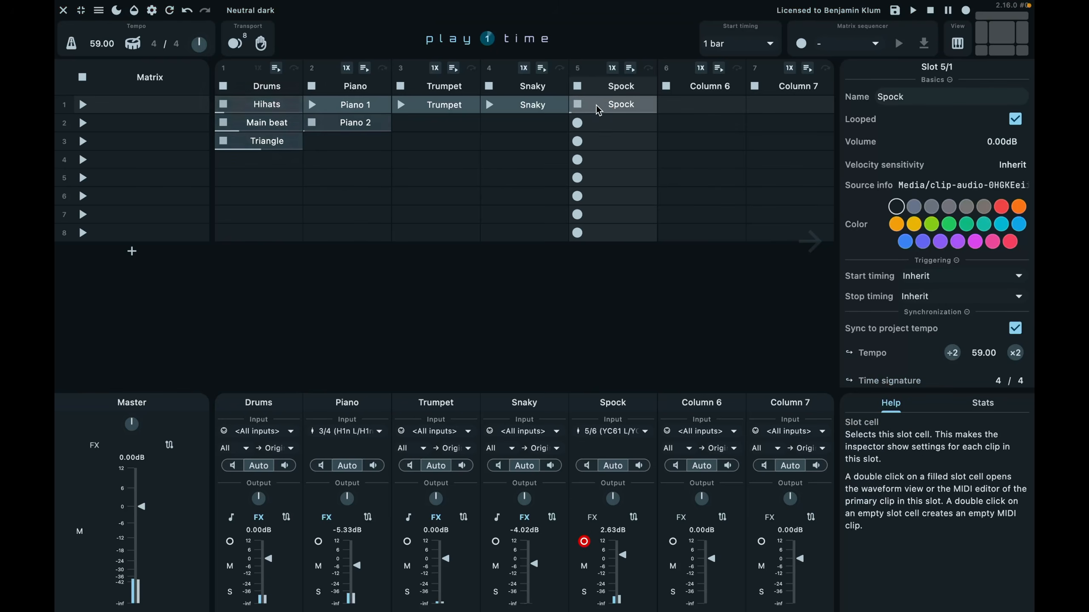
# - Open the Spock clip's waveform view and set its dynamic section length to 8.00 beats
pyautogui.doubleClick(599, 107)
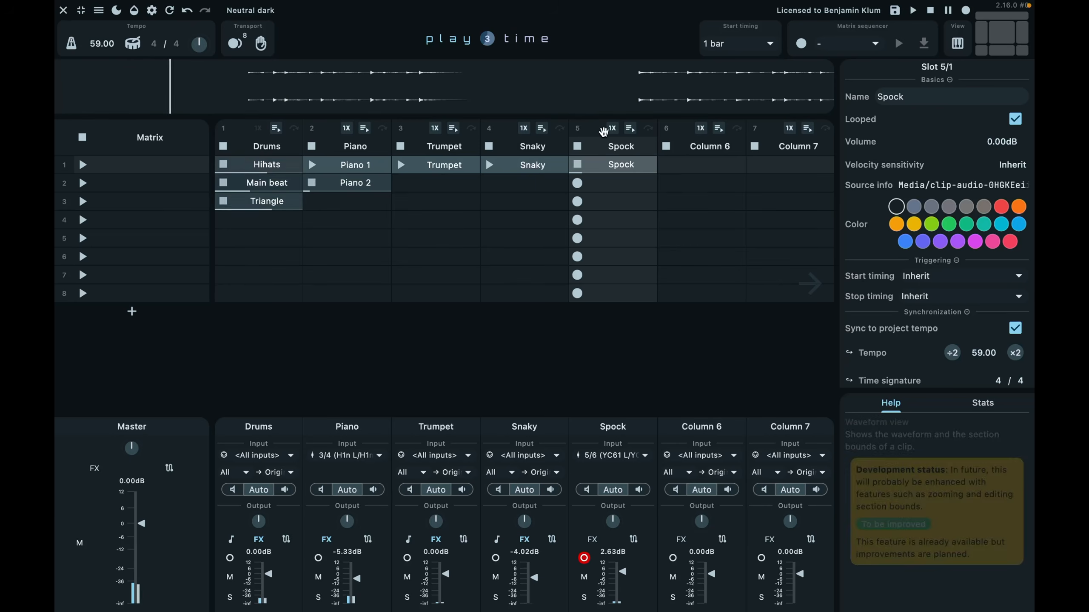
pyautogui.click(594, 191)
pyautogui.click(611, 169)
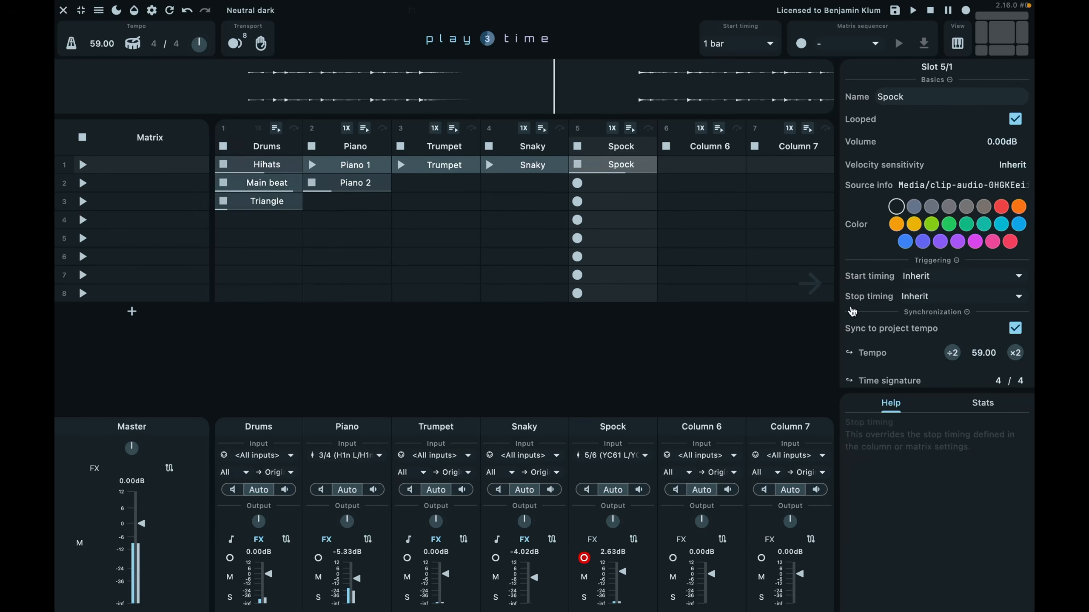
pyautogui.scroll(-5, 853, 311)
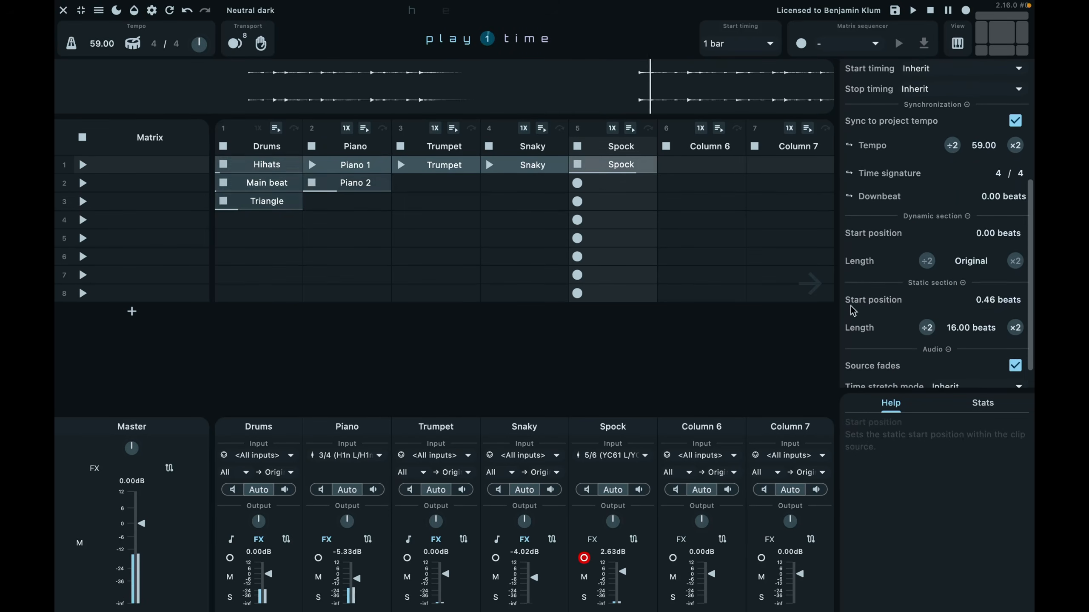
pyautogui.scroll(-1, 853, 311)
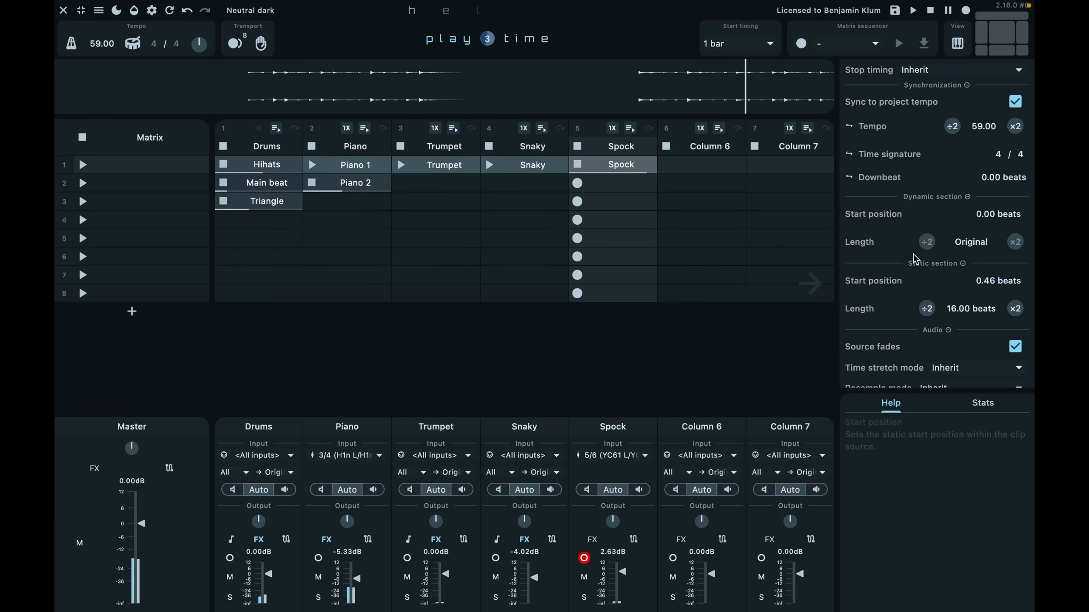
pyautogui.click(980, 240)
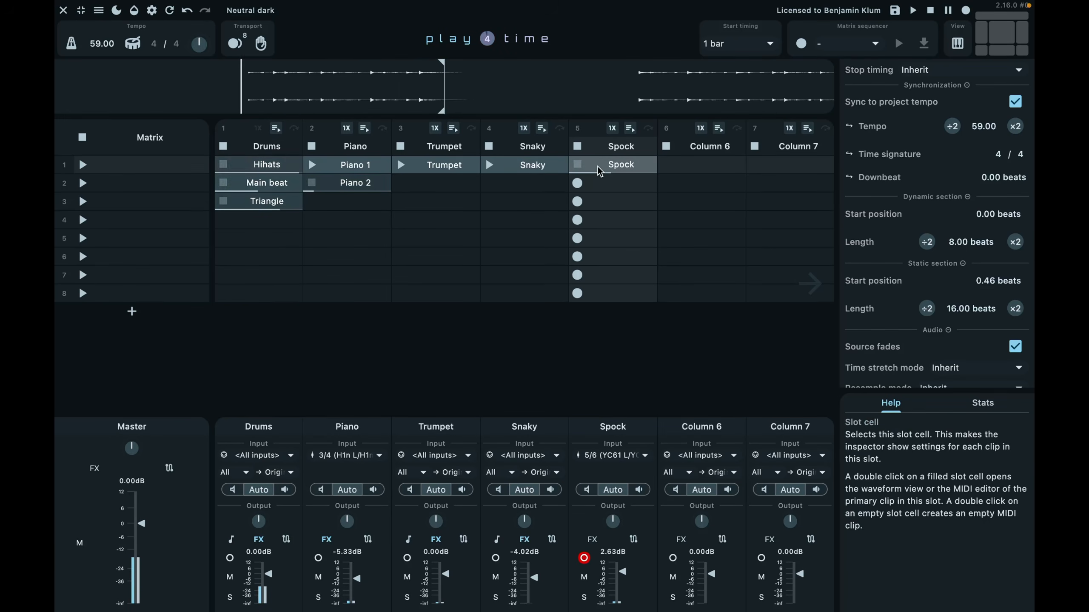
# - Save the REAPER project and halt all playing clips with silence mode
pyautogui.scroll(5, 870, 187)
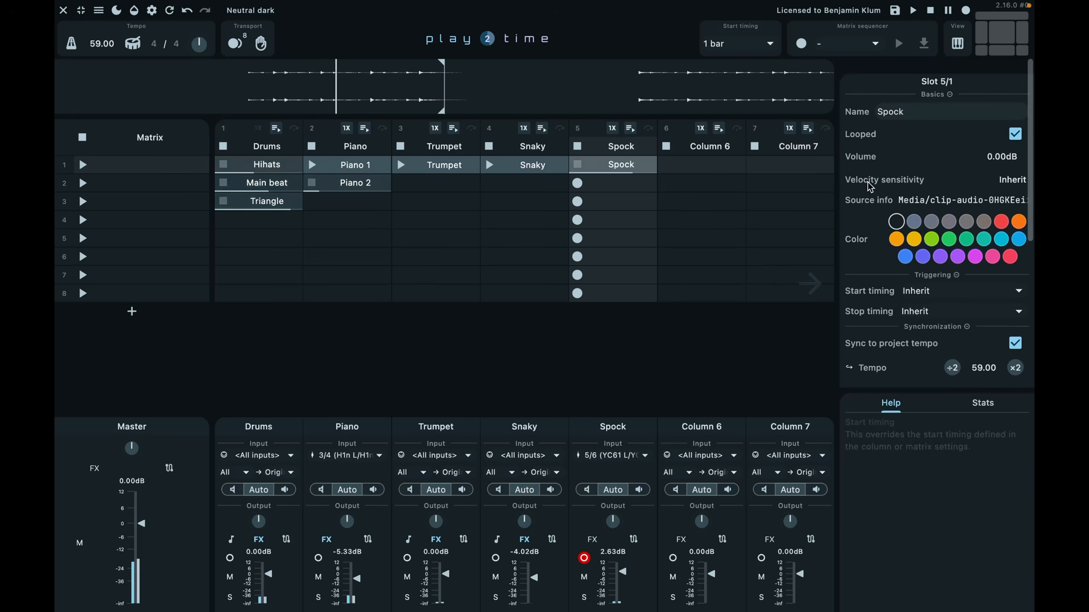
pyautogui.scroll(-1, 870, 186)
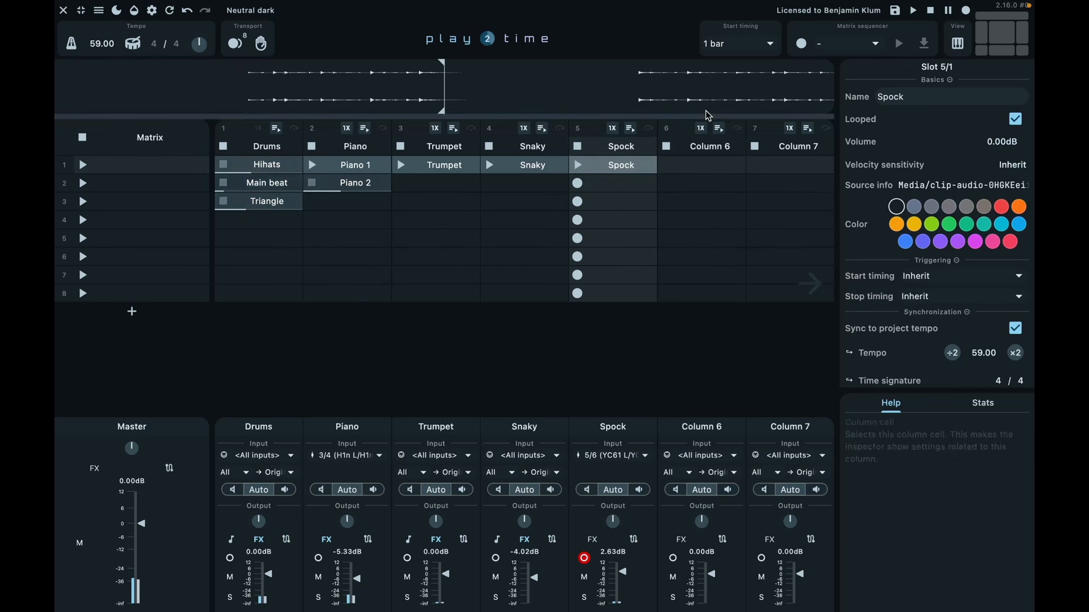
pyautogui.click(892, 12)
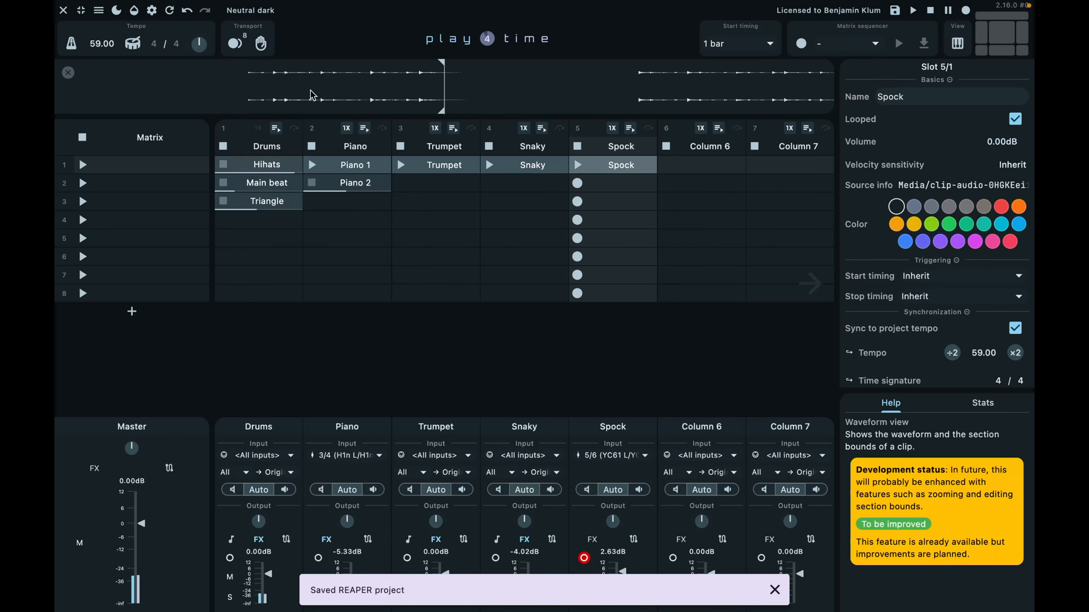
pyautogui.click(260, 43)
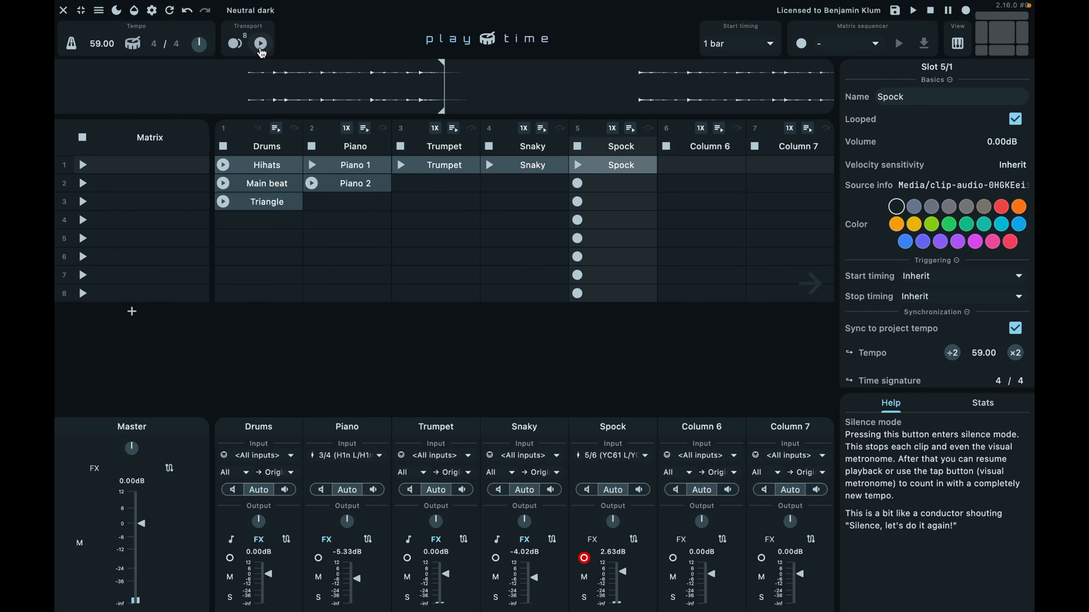
# - Hide the master panel and the scene column to give the matrix columns more room
pyautogui.click(982, 53)
pyautogui.click(981, 34)
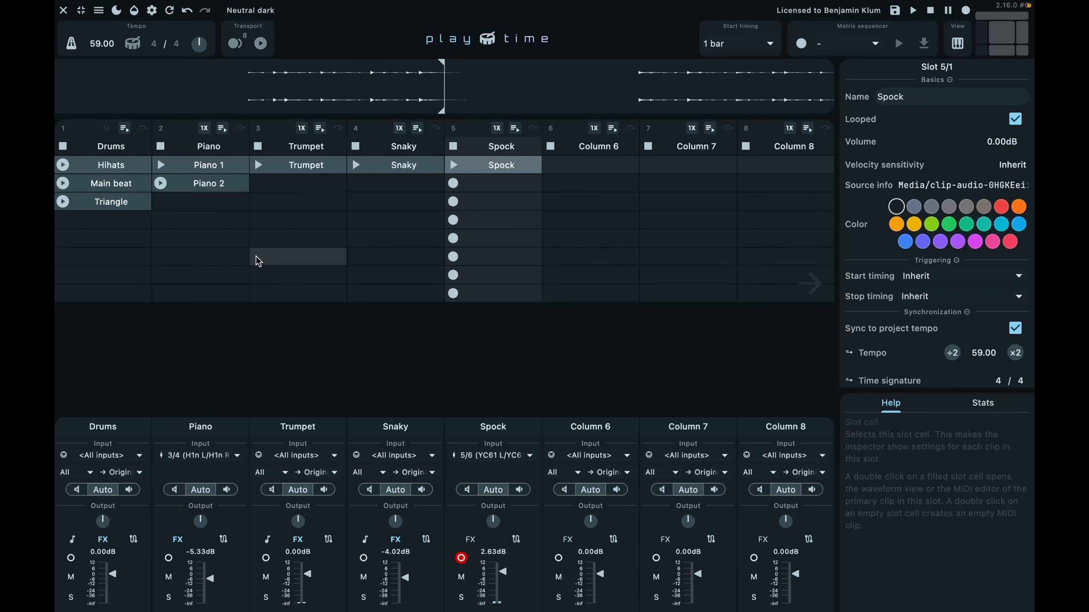
pyautogui.hscroll(3, 259, 261)
pyautogui.hscroll(2, 258, 262)
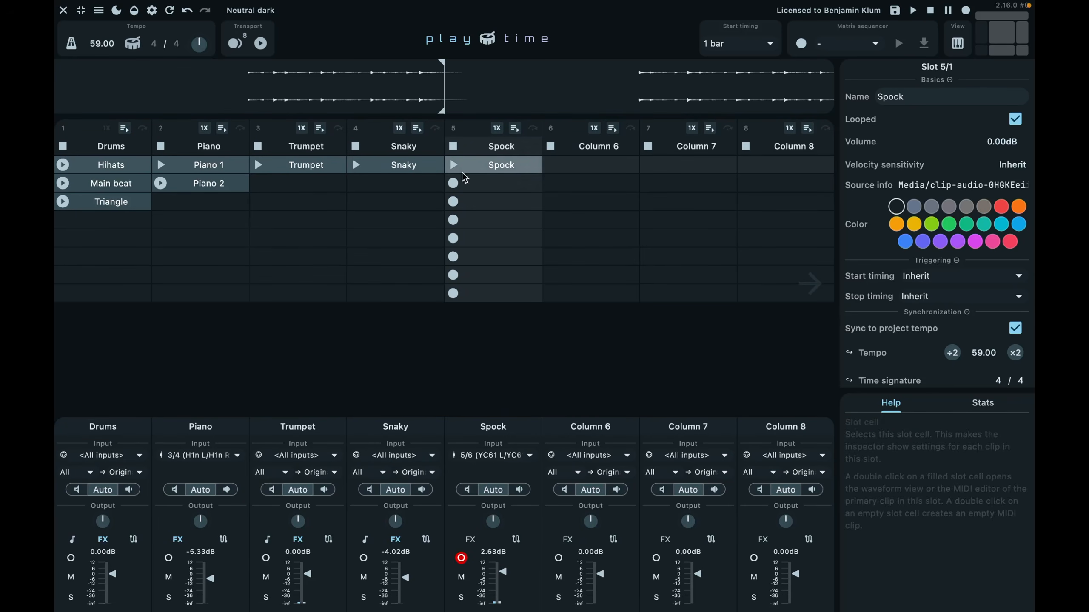
# - Color the Drums track grey, Piano green, Trumpet orange, Snaky blue and Spock orange
pyautogui.click(114, 146)
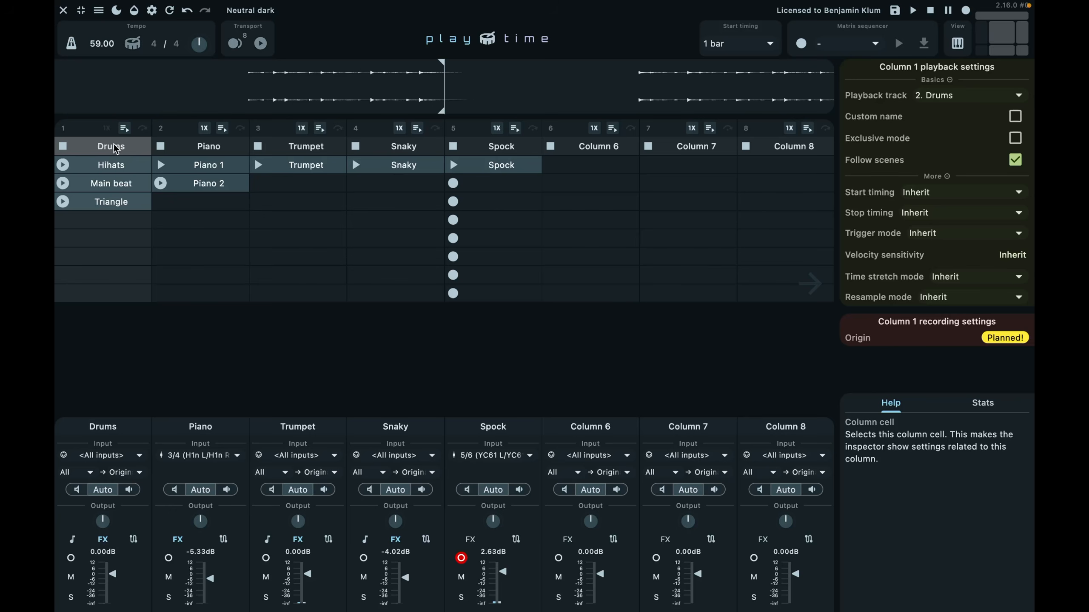
pyautogui.click(105, 426)
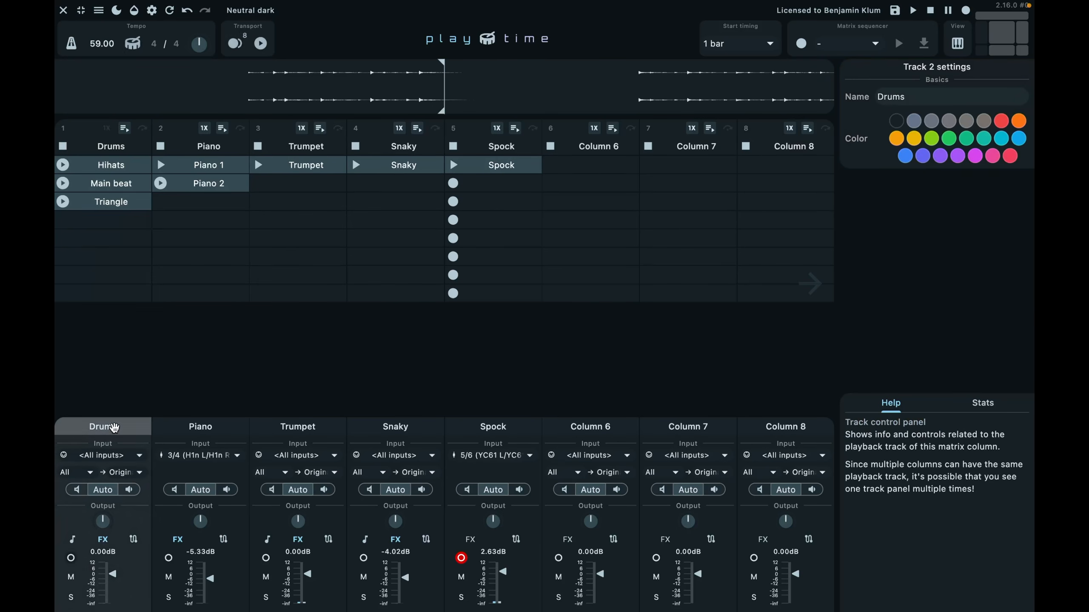
pyautogui.click(914, 121)
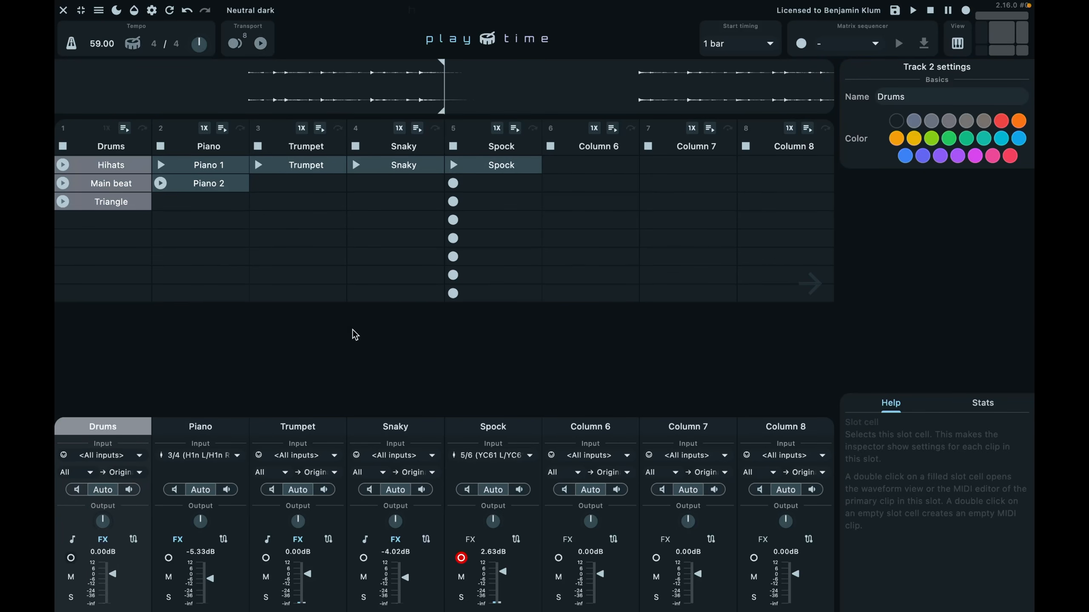
pyautogui.click(203, 426)
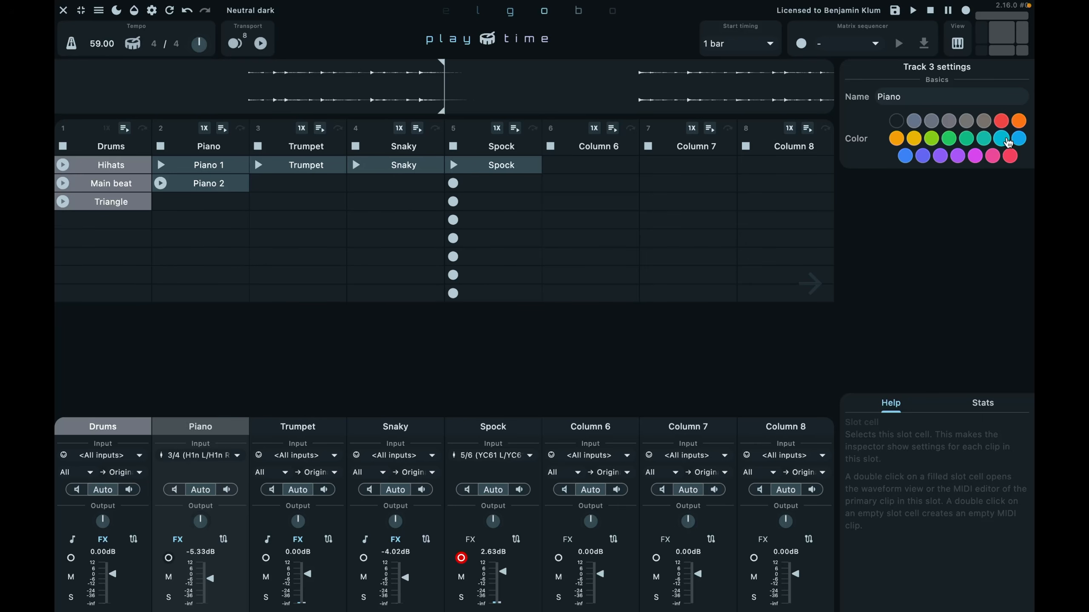
pyautogui.click(952, 143)
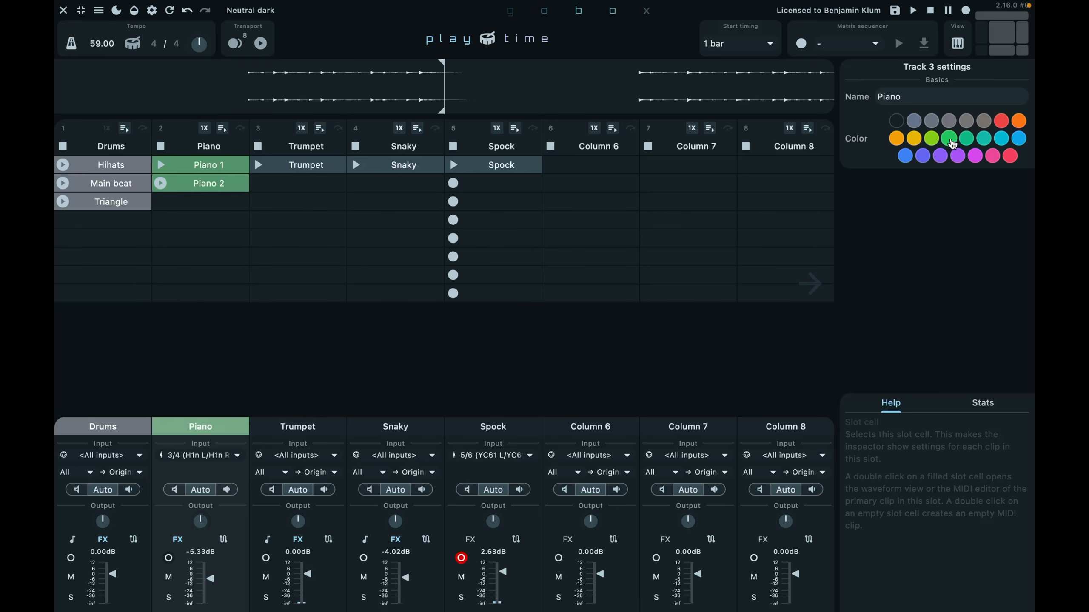
pyautogui.click(300, 428)
pyautogui.click(896, 138)
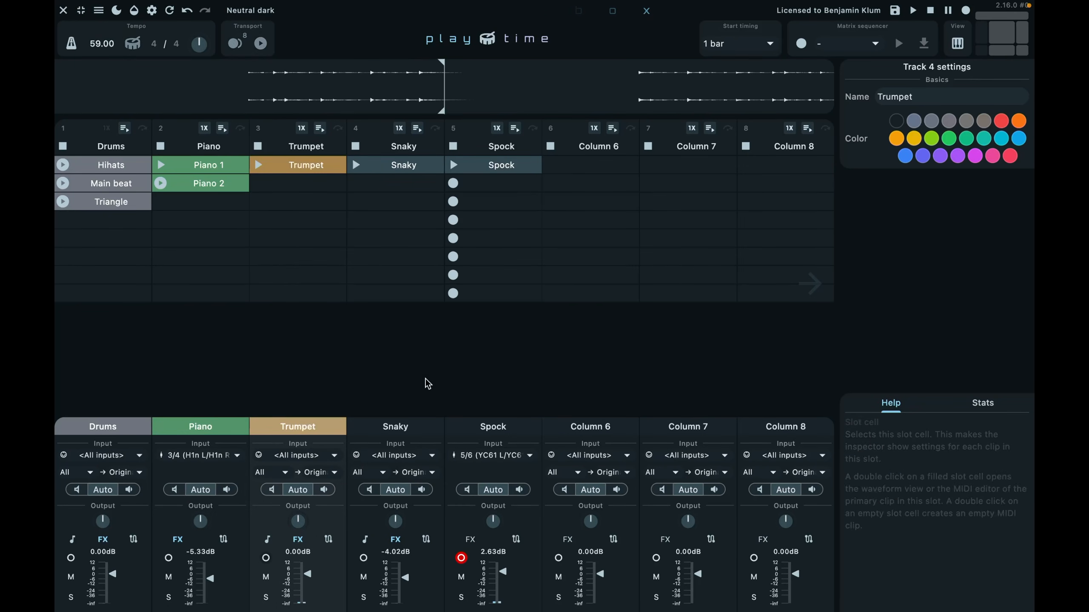
pyautogui.click(395, 423)
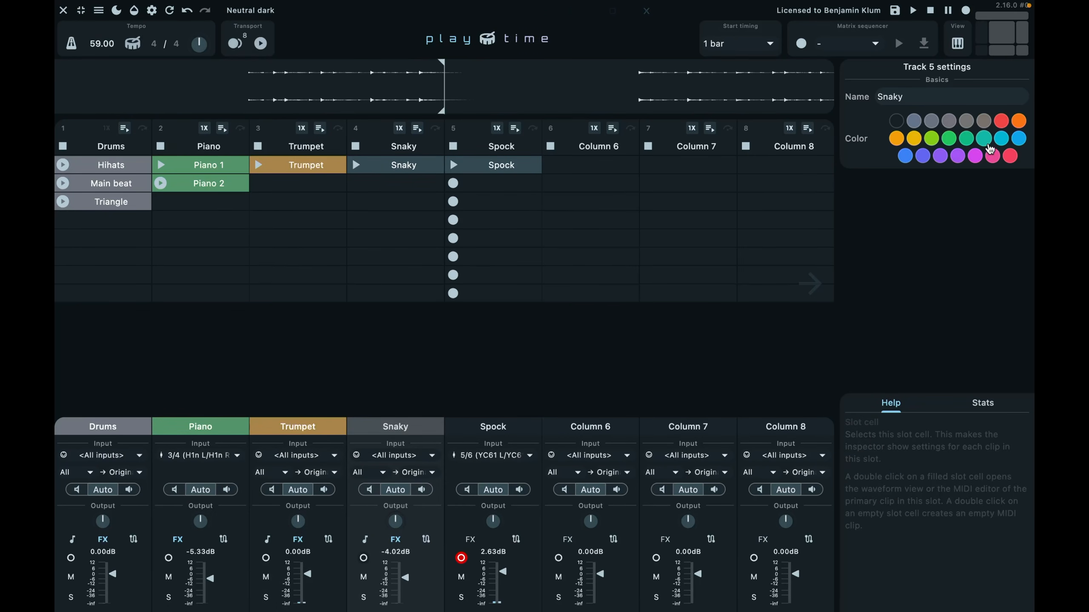
pyautogui.click(1016, 142)
pyautogui.click(493, 425)
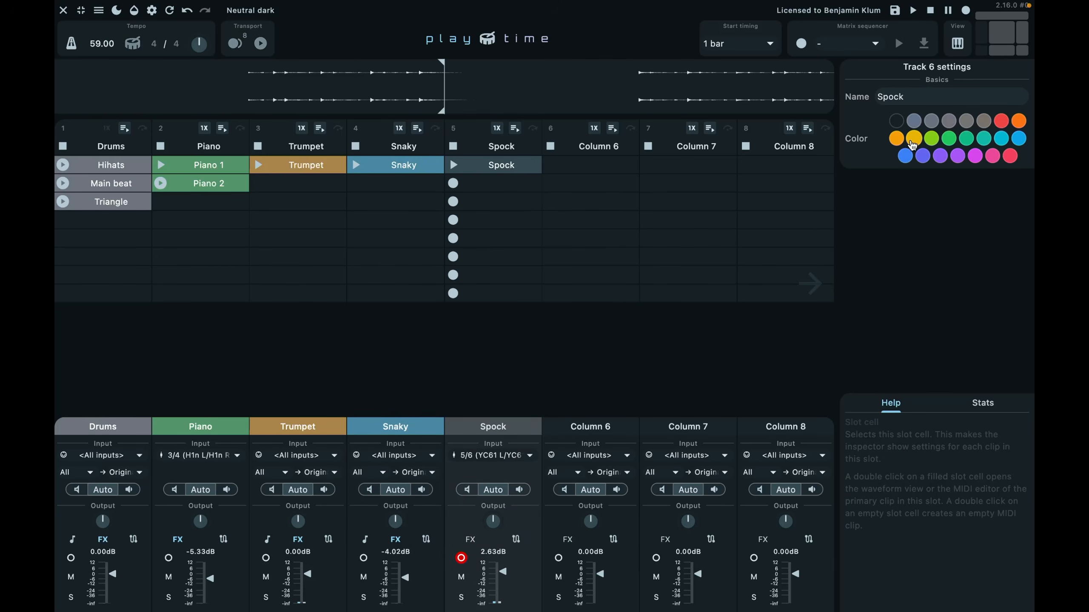
pyautogui.click(896, 141)
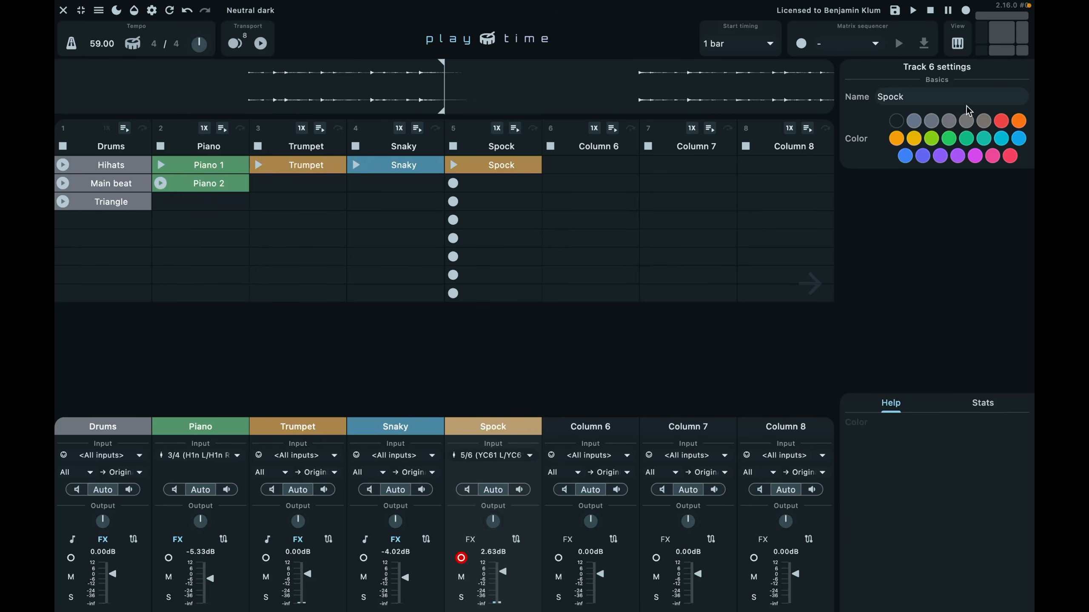
# - Show the master panel and the scene column again
pyautogui.click(982, 50)
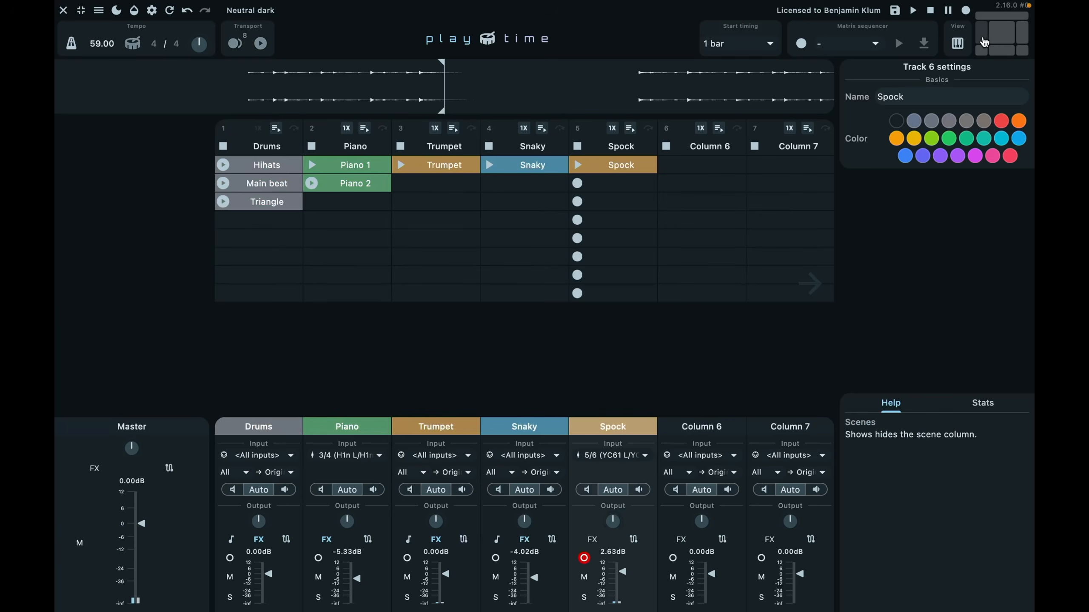
pyautogui.click(984, 42)
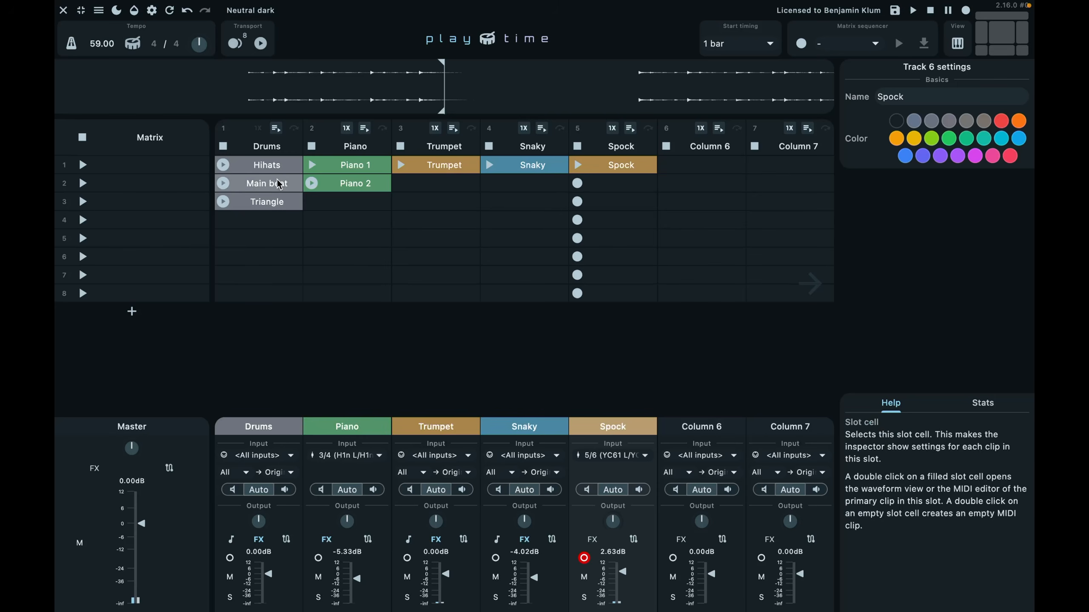
# - Play the Piano 1 clip and copy it into row 6 of the Piano column
pyautogui.click(312, 165)
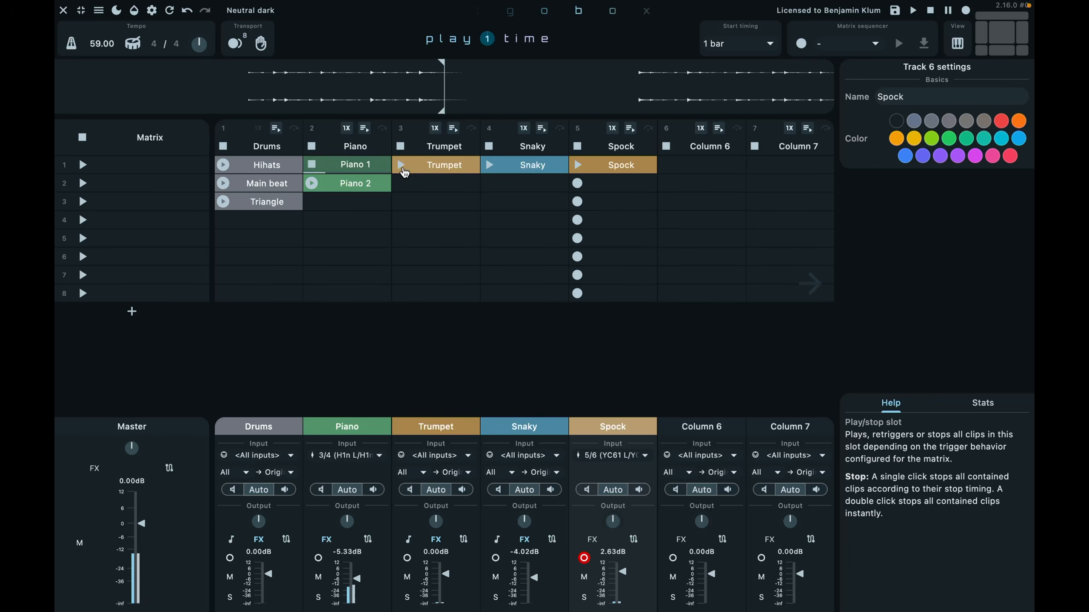
pyautogui.click(364, 168)
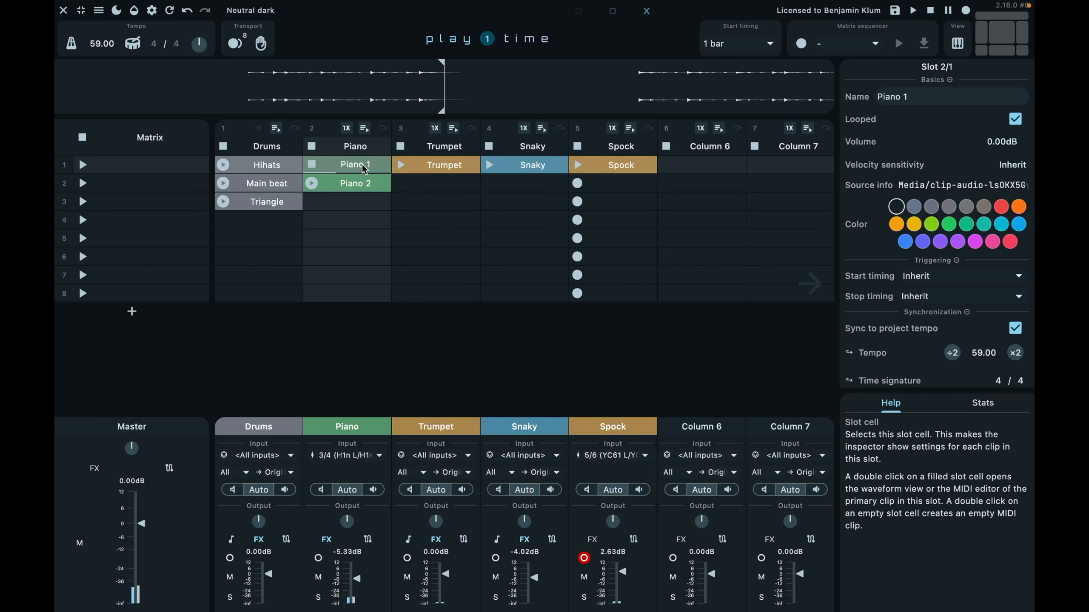
pyautogui.moveTo(363, 168); pyautogui.dragTo(342, 256)
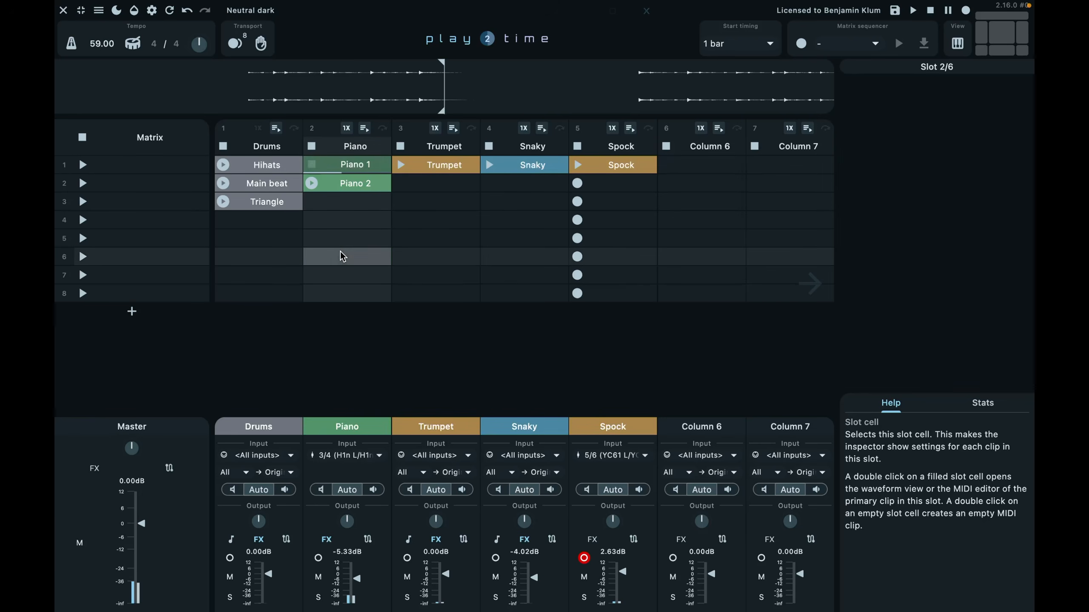
# - Name row 6 of the matrix "Intro"
pyautogui.doubleClick(179, 256)
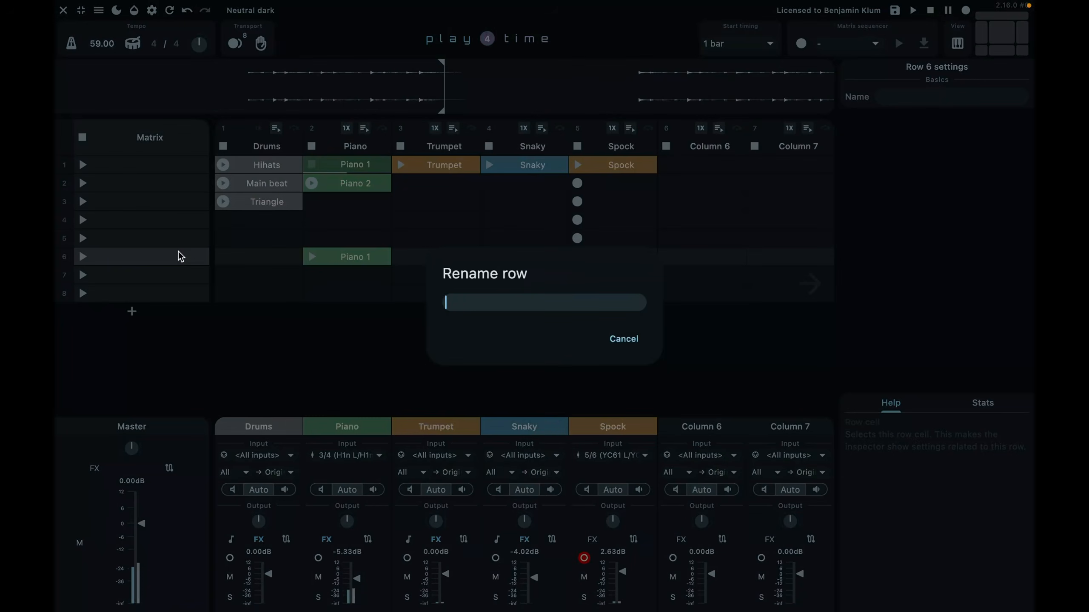
pyautogui.write('Intro')
pyautogui.press('Return')
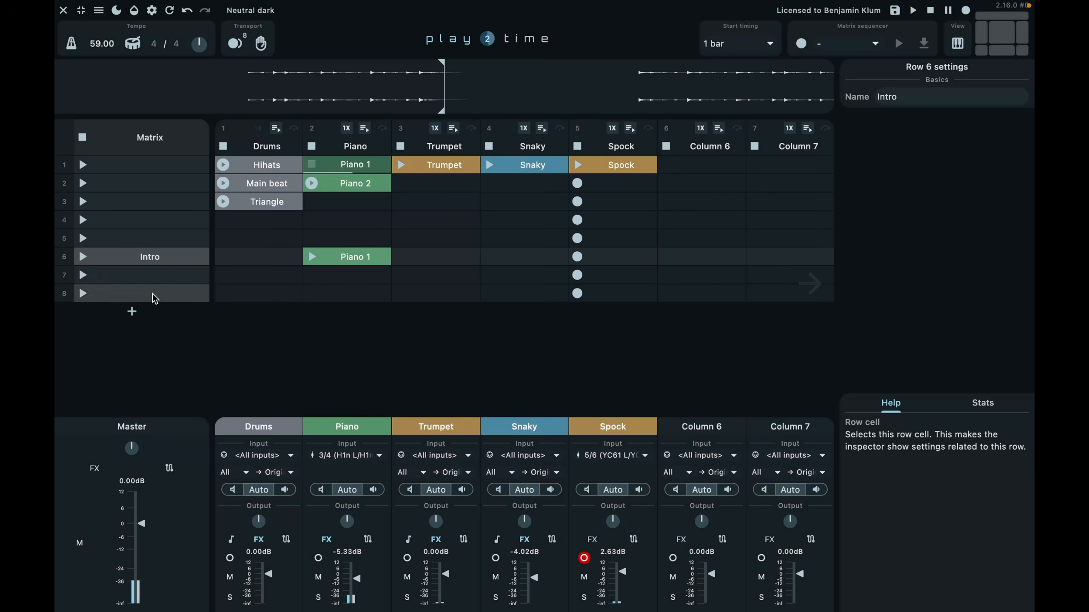
# - Add three new rows to the end of the matrix
pyautogui.click(133, 314)
pyautogui.click(133, 331)
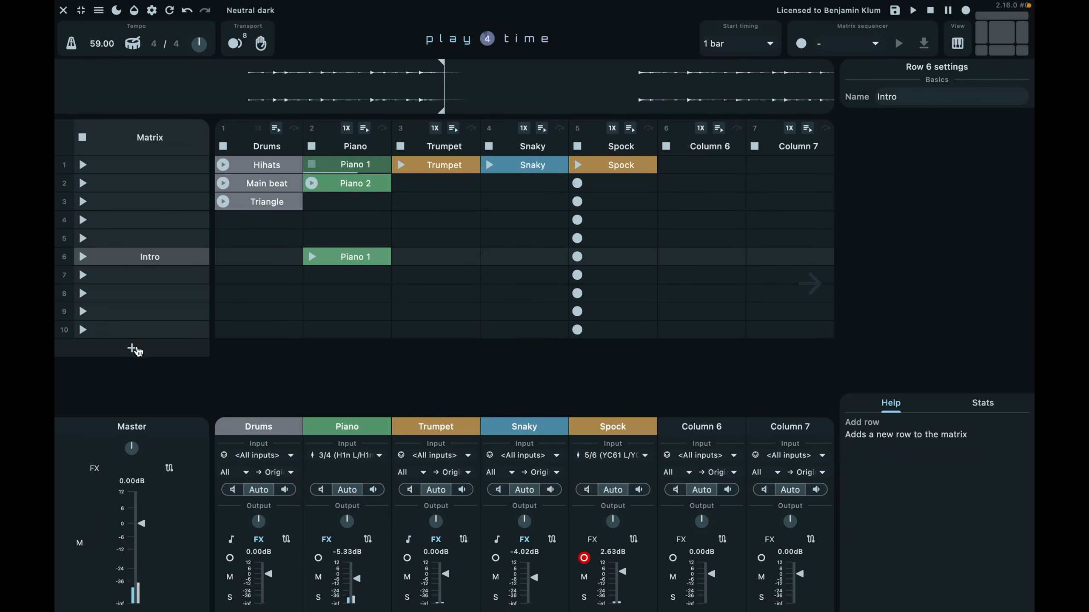
pyautogui.click(134, 349)
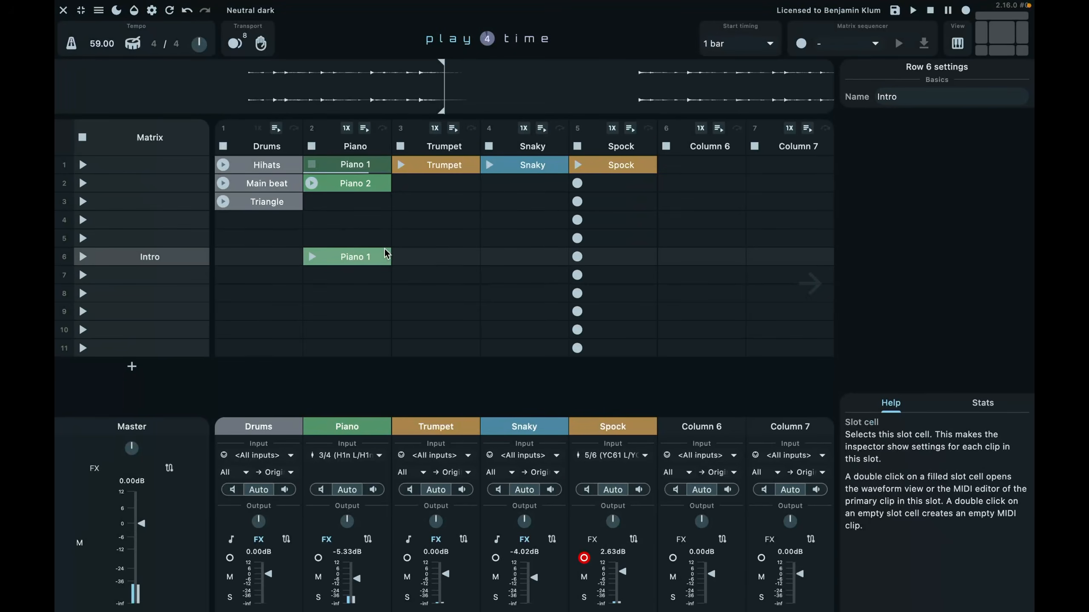
# - Play the Hihats, Main beat and Trumpet clips alongside Piano 1 and build a scene in row 7 from the currently playing clips
pyautogui.click(407, 168)
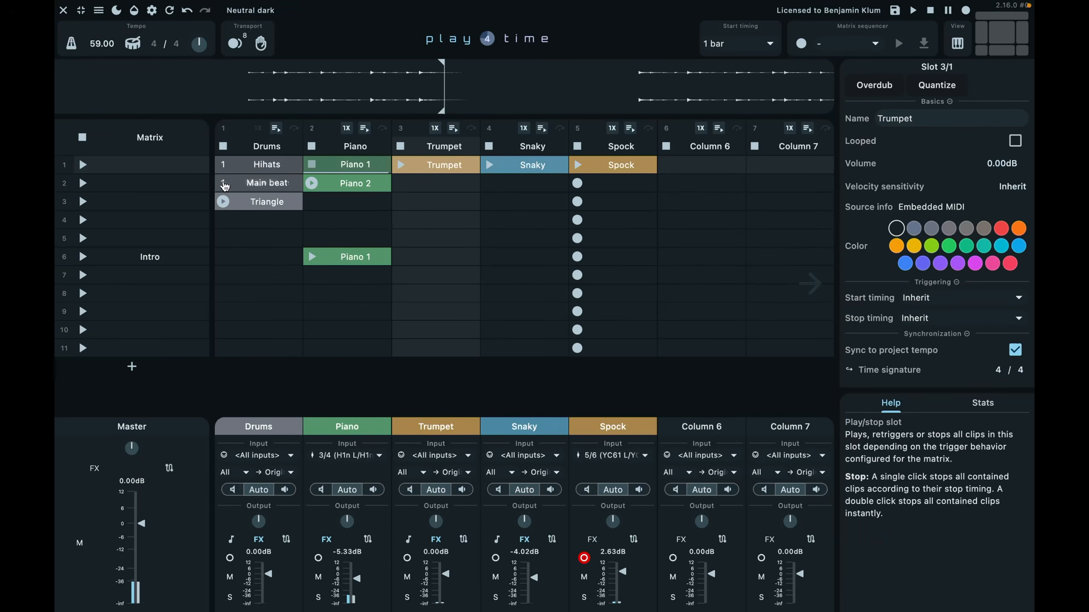
pyautogui.click(401, 166)
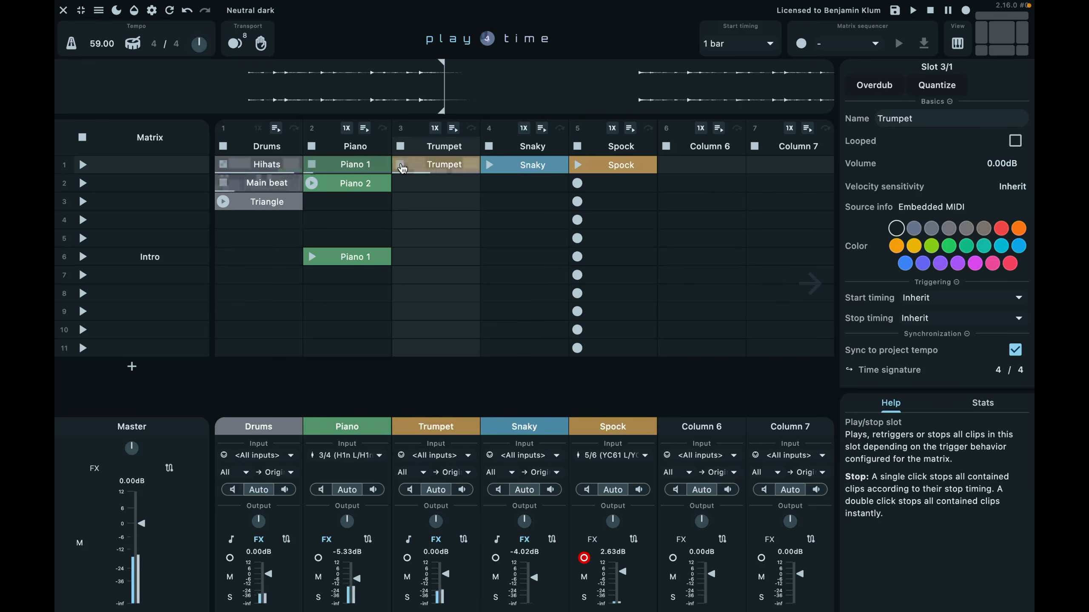
pyautogui.click(170, 277)
pyautogui.rightClick(172, 279)
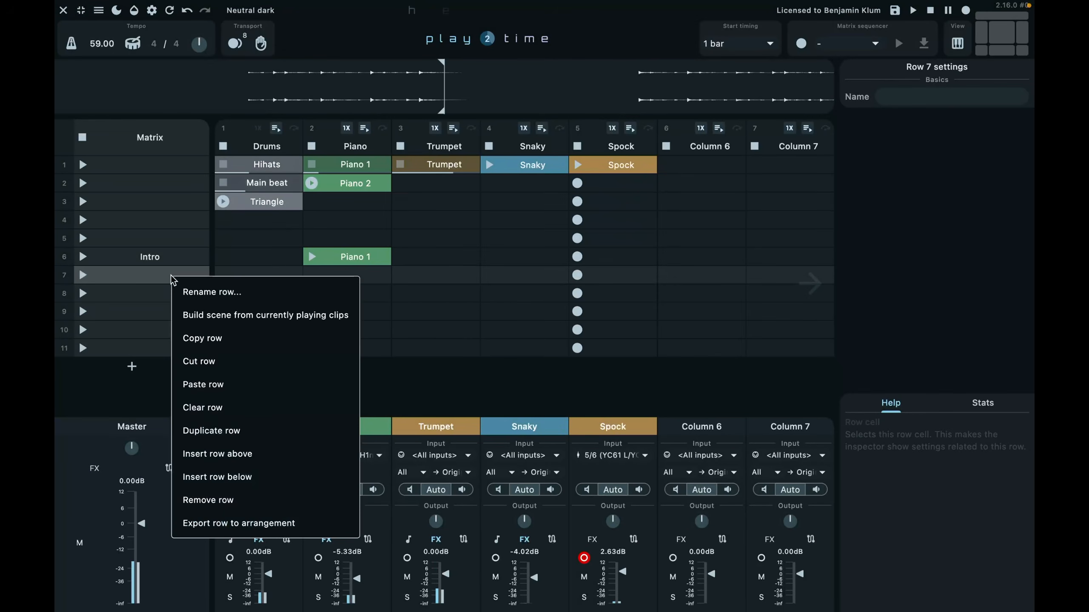
pyautogui.click(205, 323)
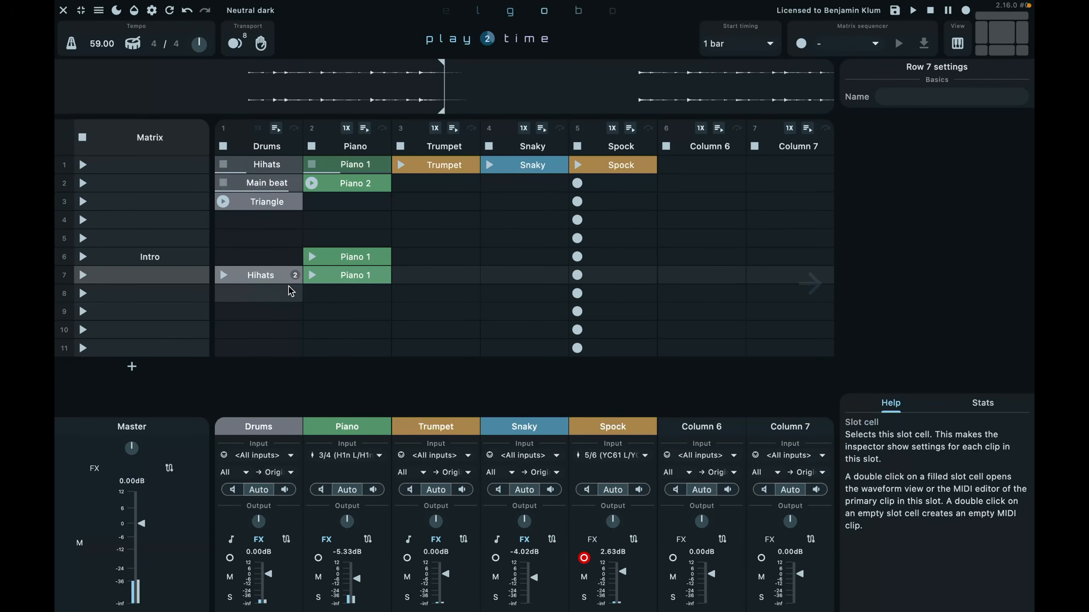
# - Play the row 7 scene and inspect the settings of the Hihats and Main beat clips in its Drums slot
pyautogui.click(281, 275)
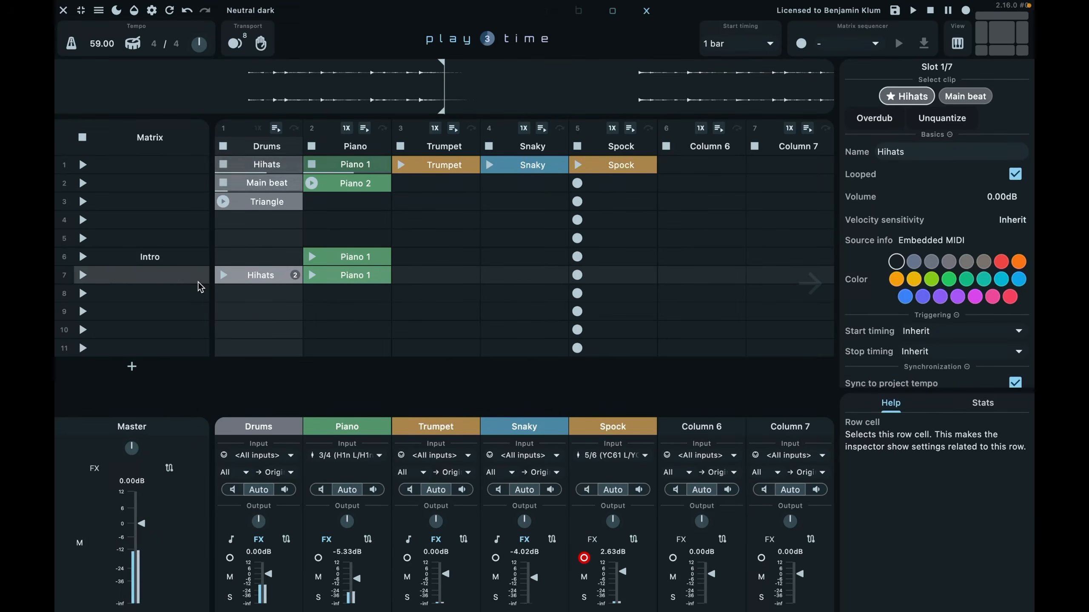
pyautogui.click(83, 274)
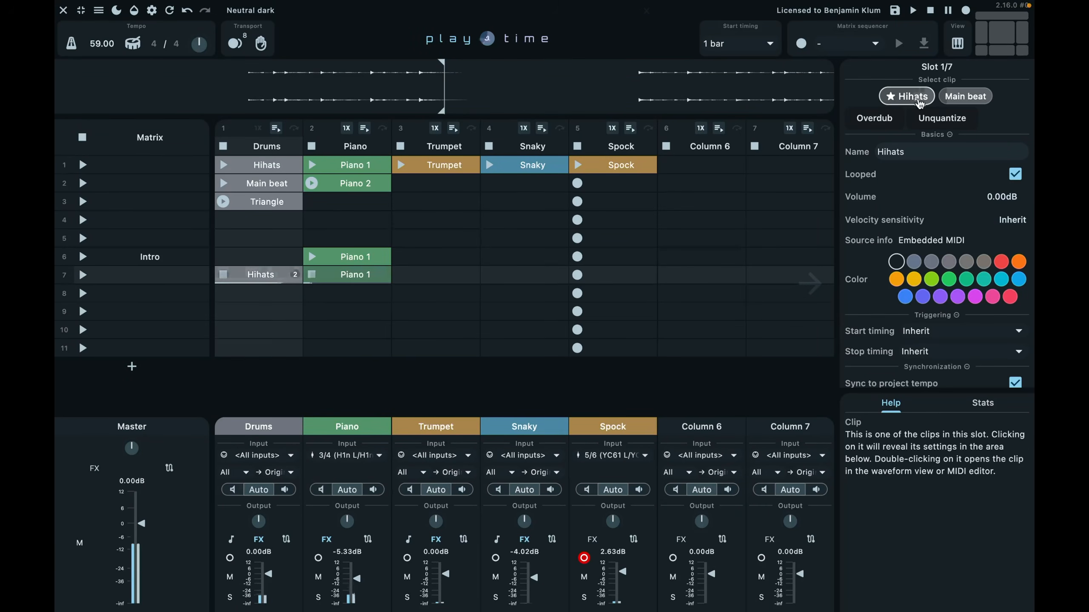
pyautogui.click(957, 103)
pyautogui.click(915, 96)
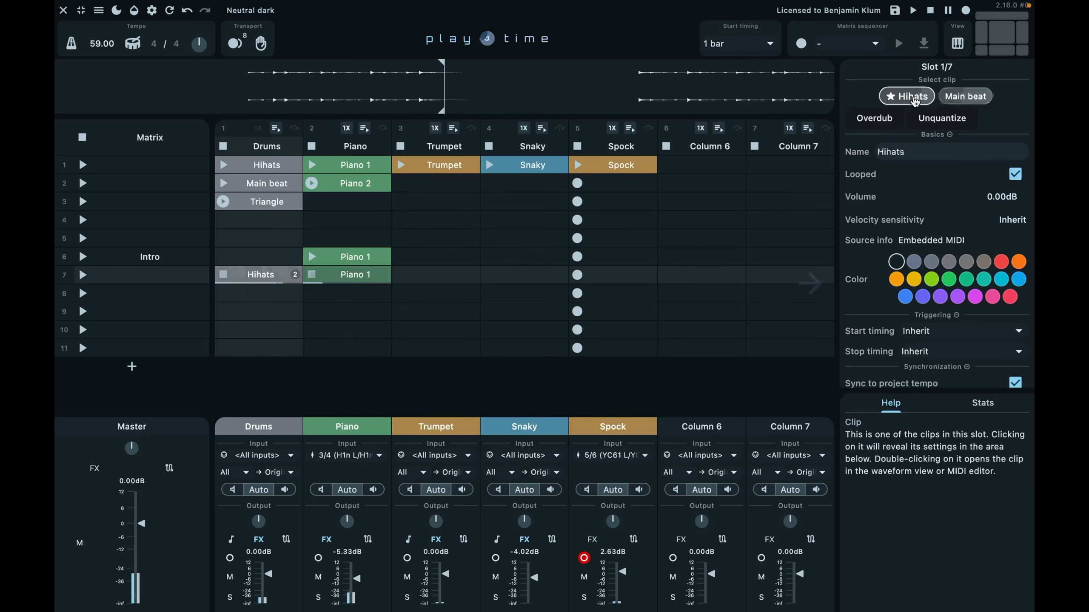
pyautogui.click(958, 98)
pyautogui.click(906, 96)
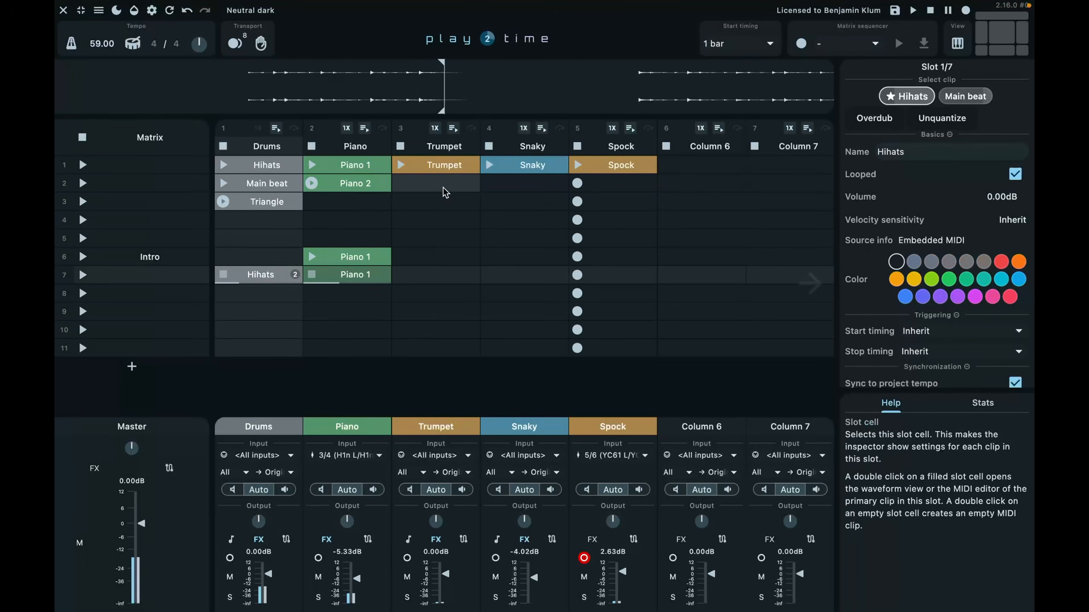
# - Copy the Trumpet clip into row 7, stop all matrix playback and name that row "Verse"
pyautogui.moveTo(435, 168); pyautogui.dragTo(422, 281)
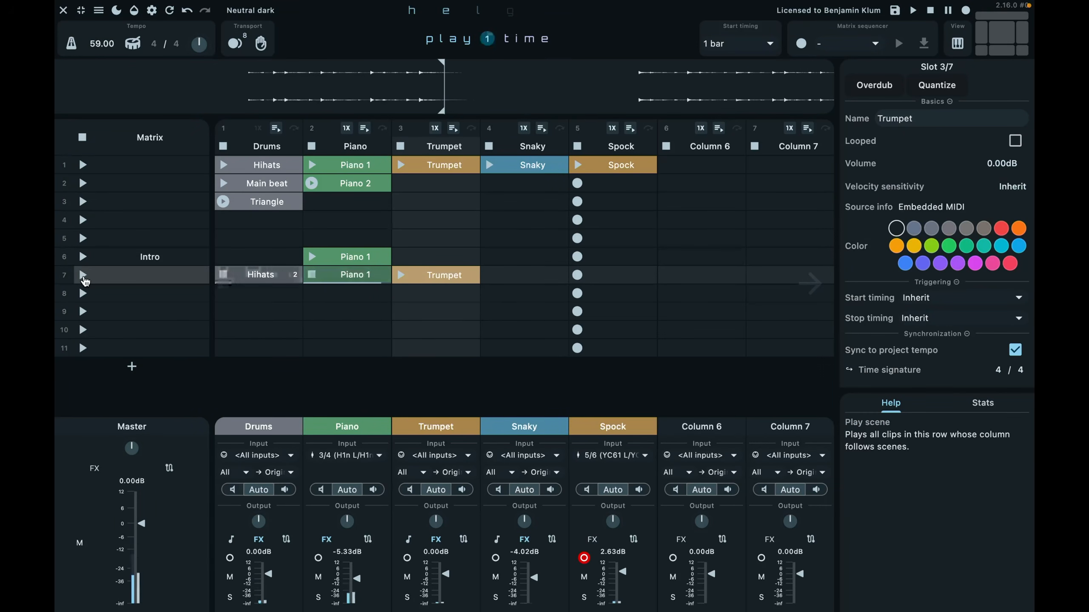
pyautogui.click(82, 137)
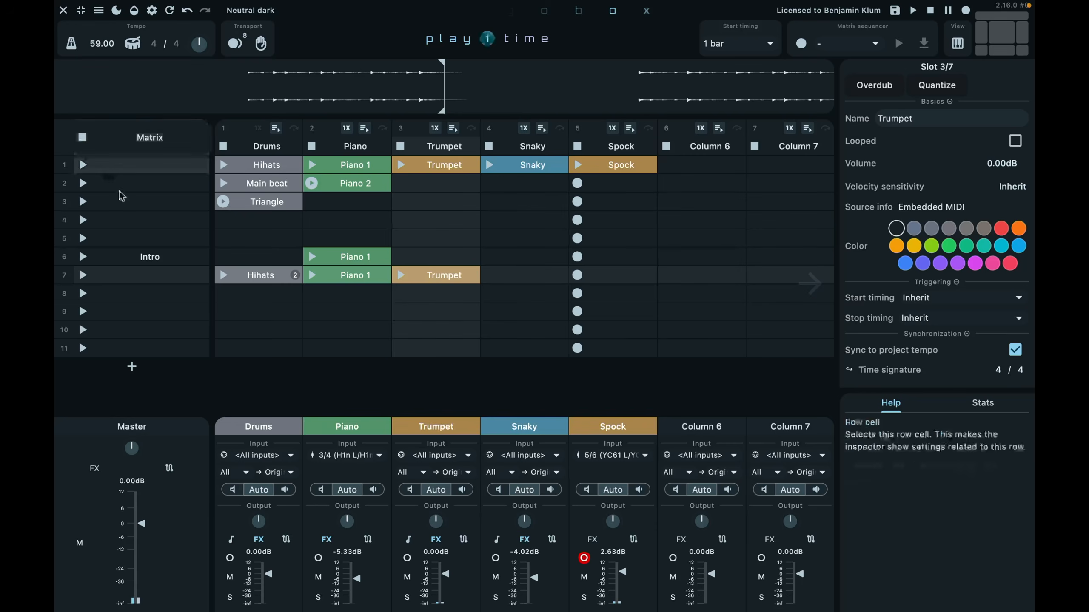
pyautogui.doubleClick(169, 279)
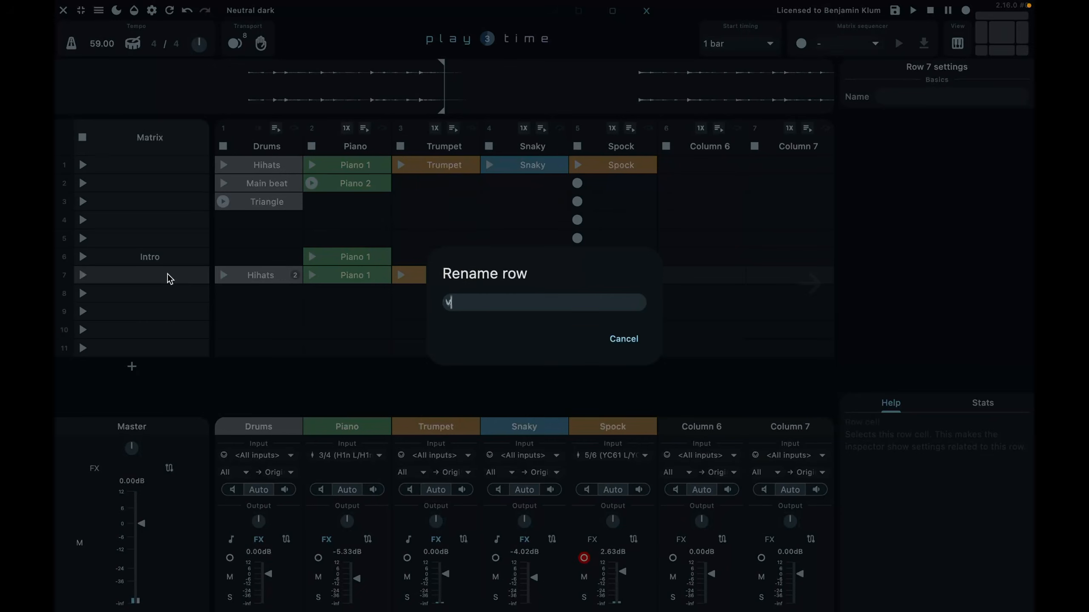
pyautogui.write('Verse')
pyautogui.press('Return')
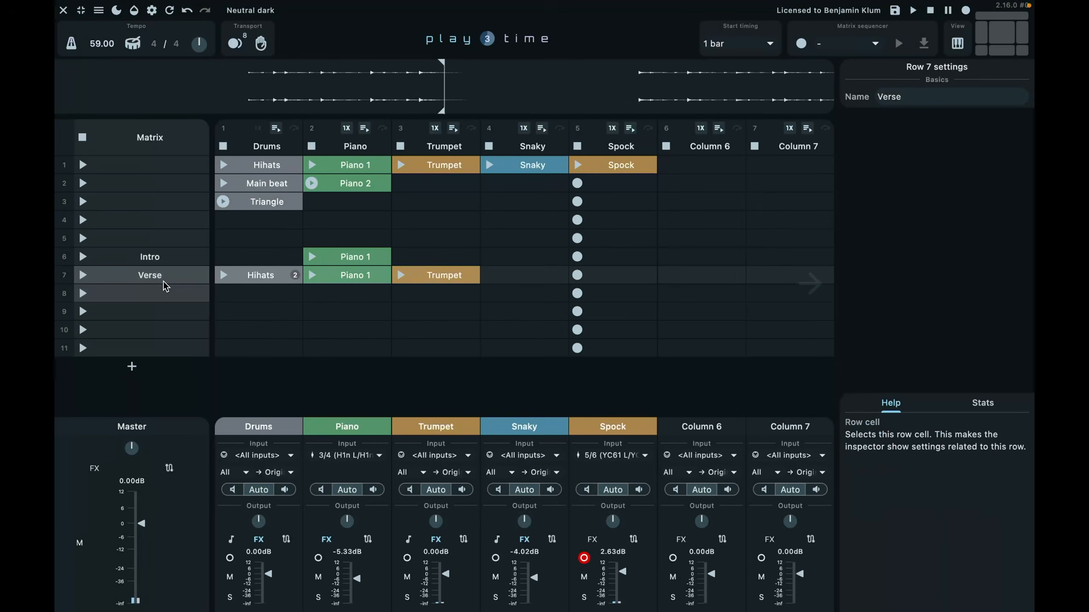
# - Name row 8 of the matrix "Chorus"
pyautogui.click(153, 300)
pyautogui.doubleClick(152, 300)
pyautogui.write('Chorus')
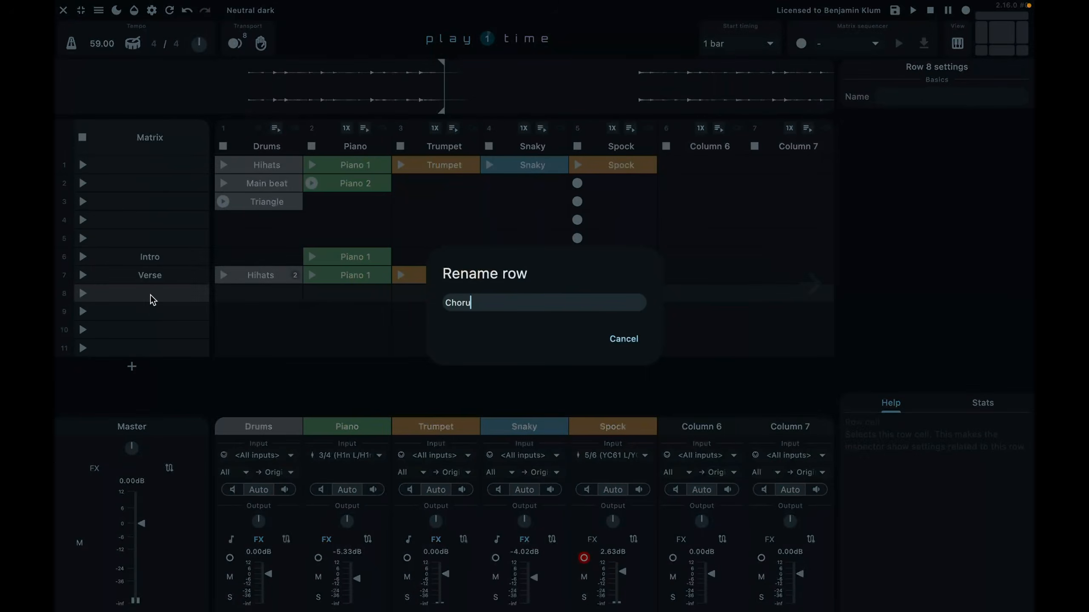
pyautogui.press('Return')
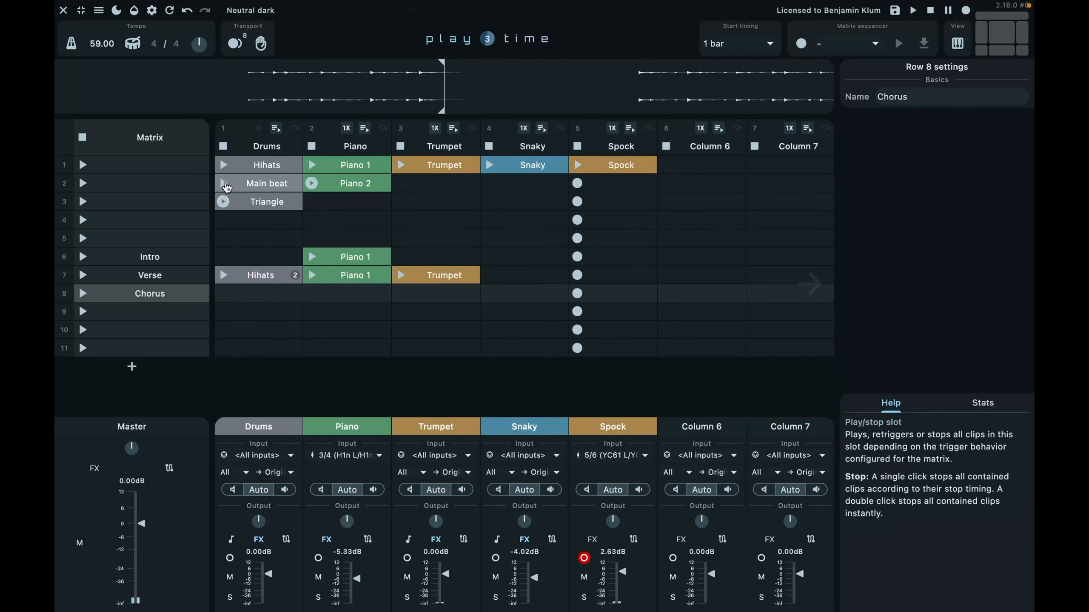
# - Play the Main beat, Hihats, Triangle, Piano 2, Snaky and Spock clips together
pyautogui.click(224, 185)
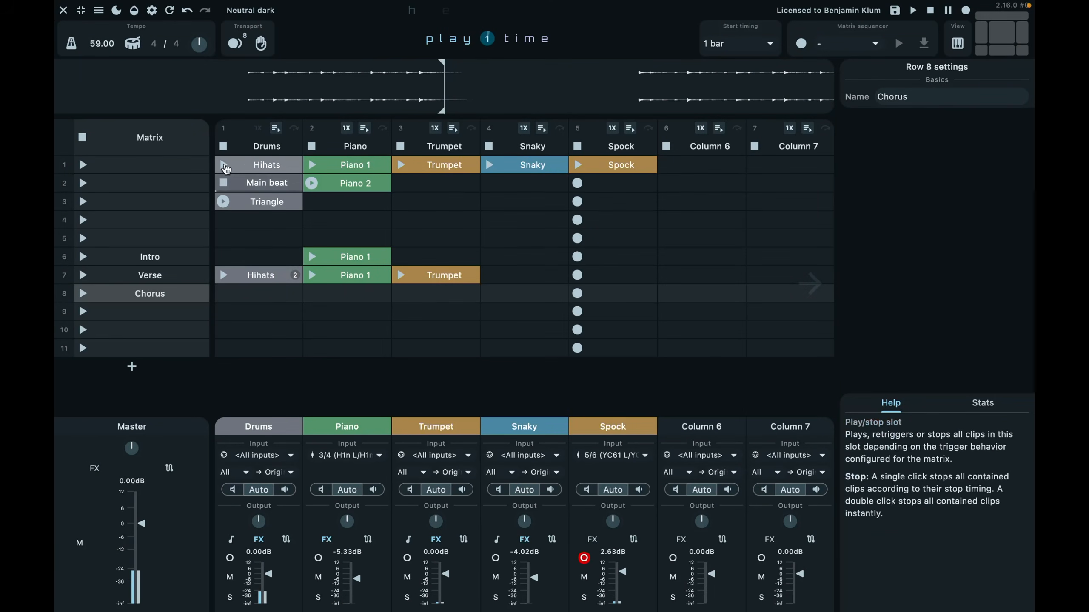
pyautogui.click(224, 165)
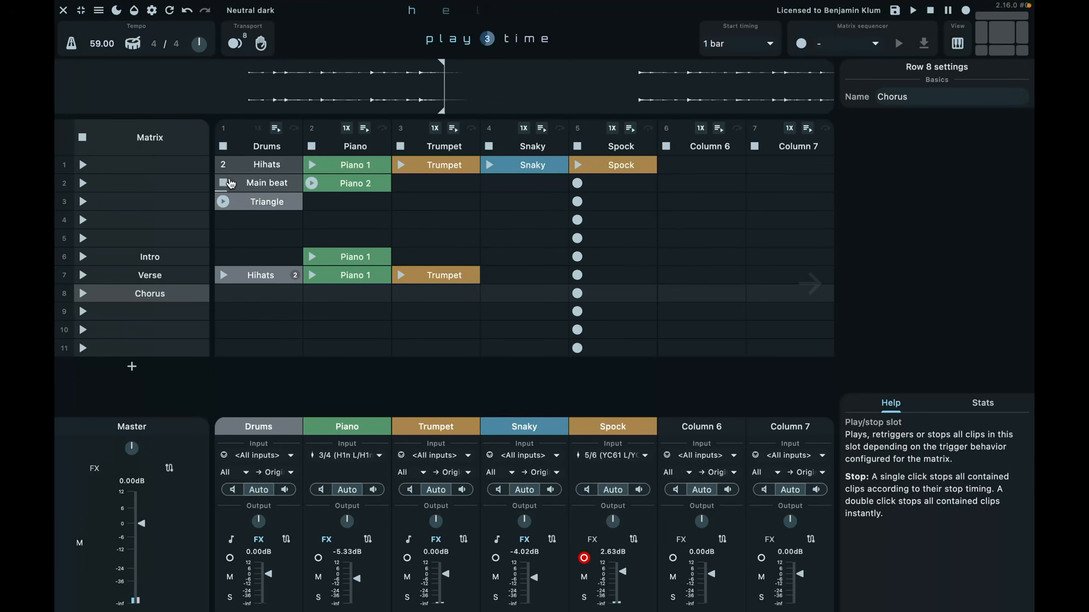
pyautogui.click(222, 202)
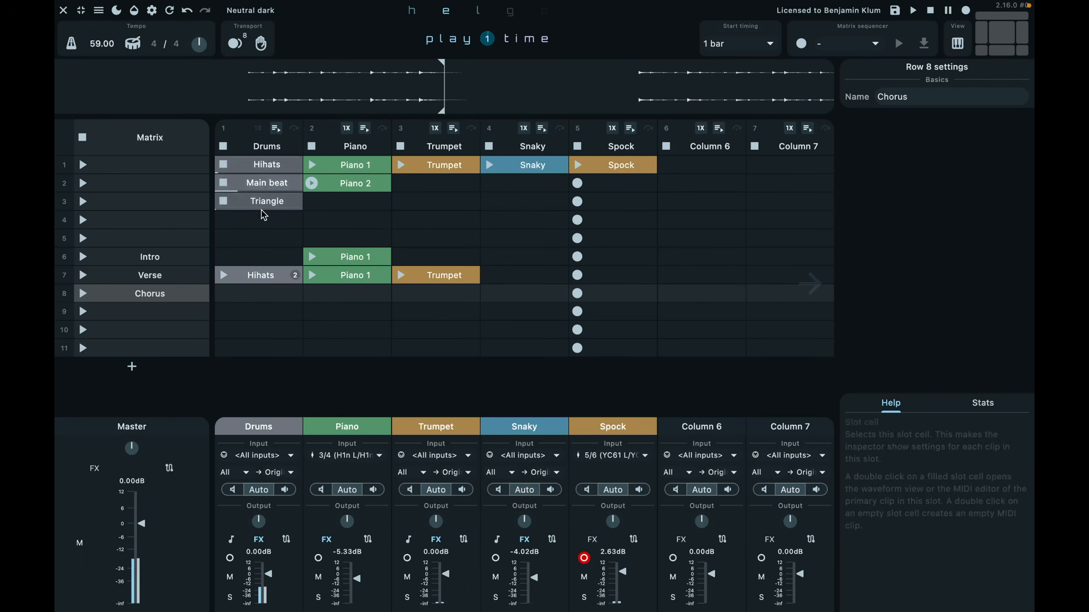
pyautogui.click(438, 173)
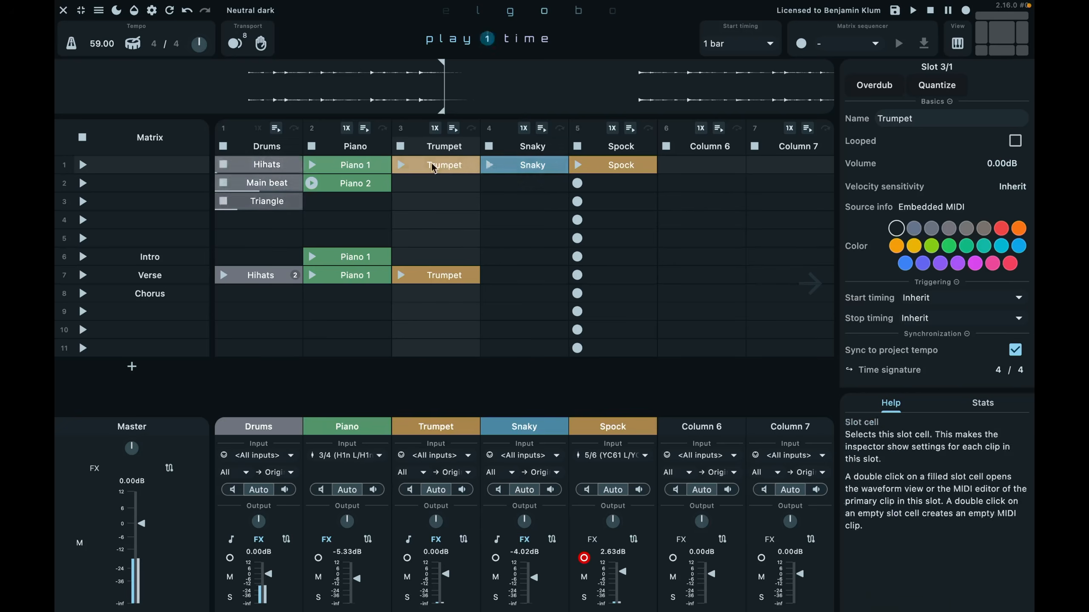
pyautogui.click(311, 187)
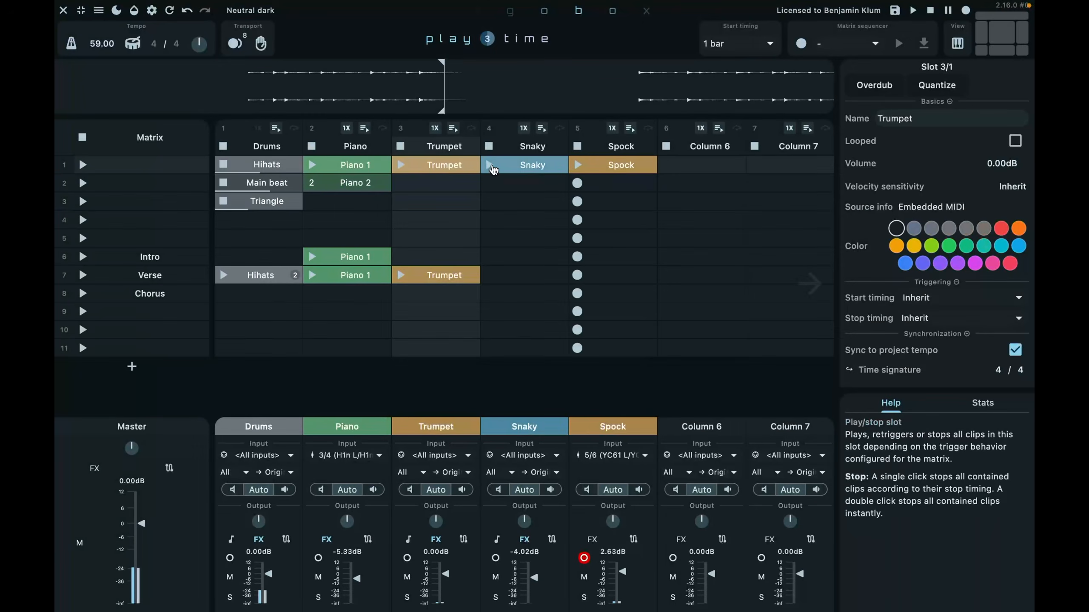
pyautogui.click(492, 167)
pyautogui.click(577, 165)
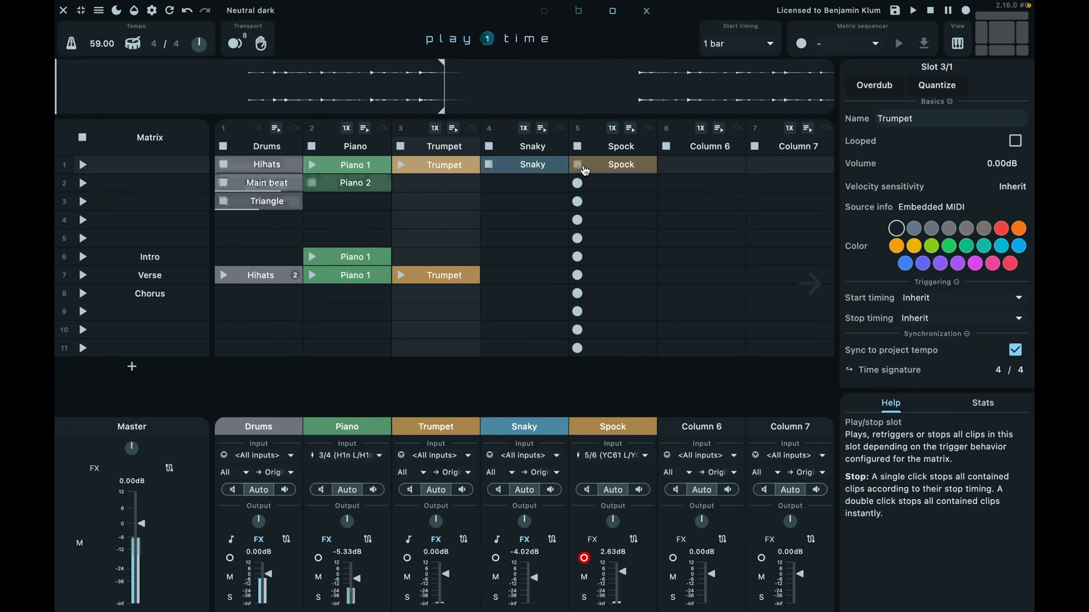
# - Build a scene in the Chorus row from the currently playing clips
pyautogui.click(168, 295)
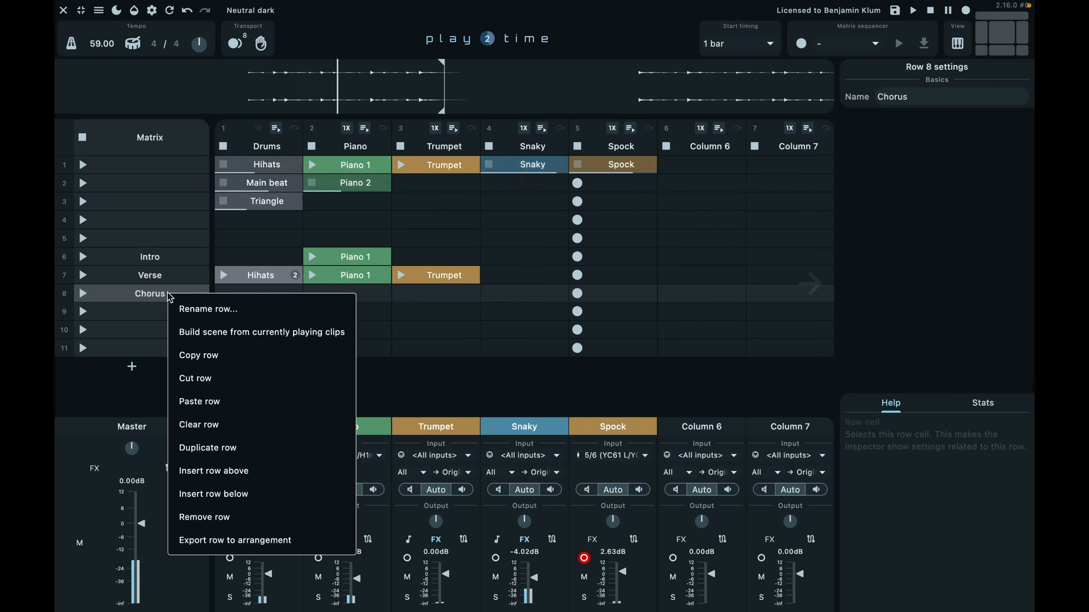
pyautogui.rightClick(170, 297)
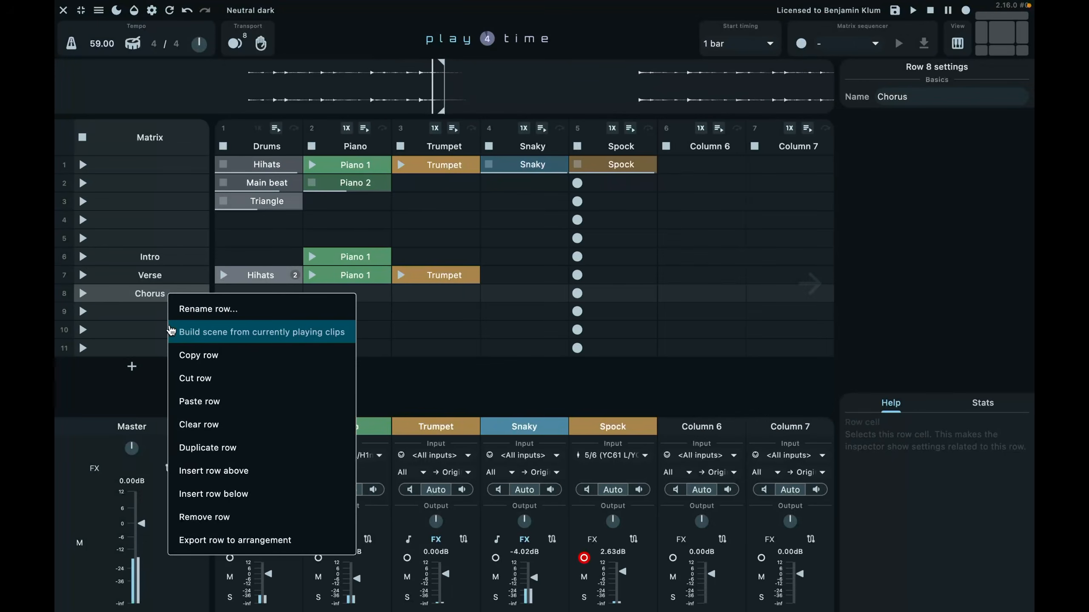
pyautogui.click(188, 333)
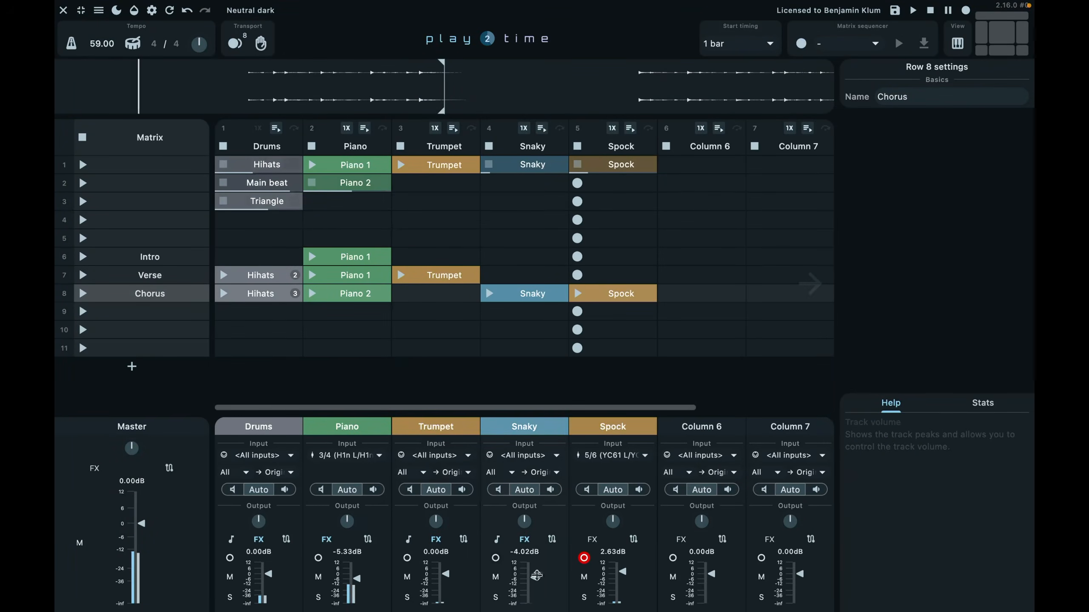
# - Lower the Snaky track's volume to -7.94 dB, then view its Diva instrument and close the plug-in window
pyautogui.moveTo(530, 576); pyautogui.dragTo(530, 579)
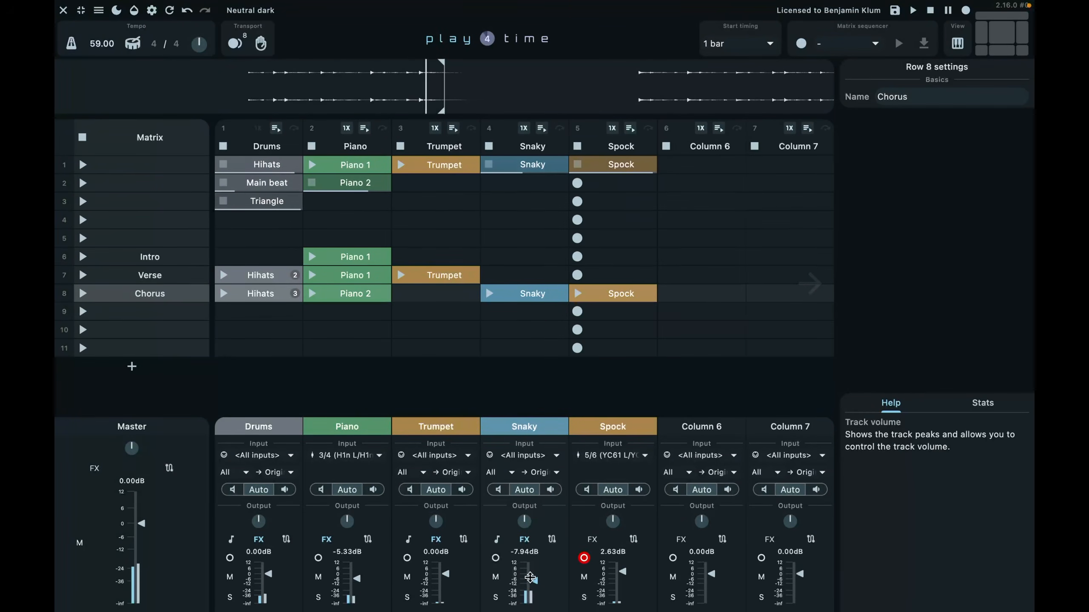
pyautogui.click(525, 541)
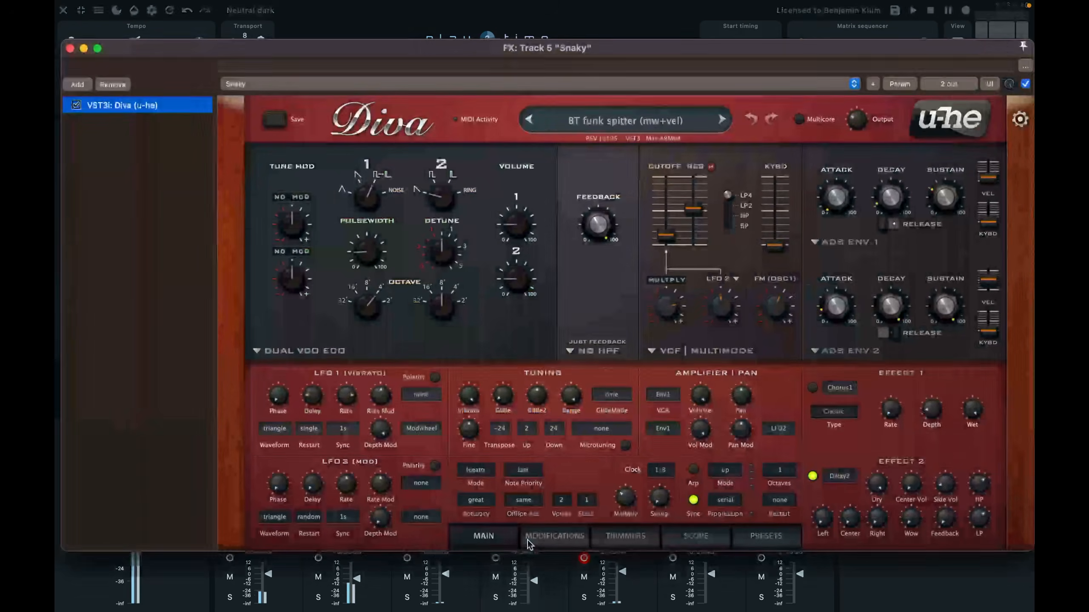
pyautogui.click(71, 49)
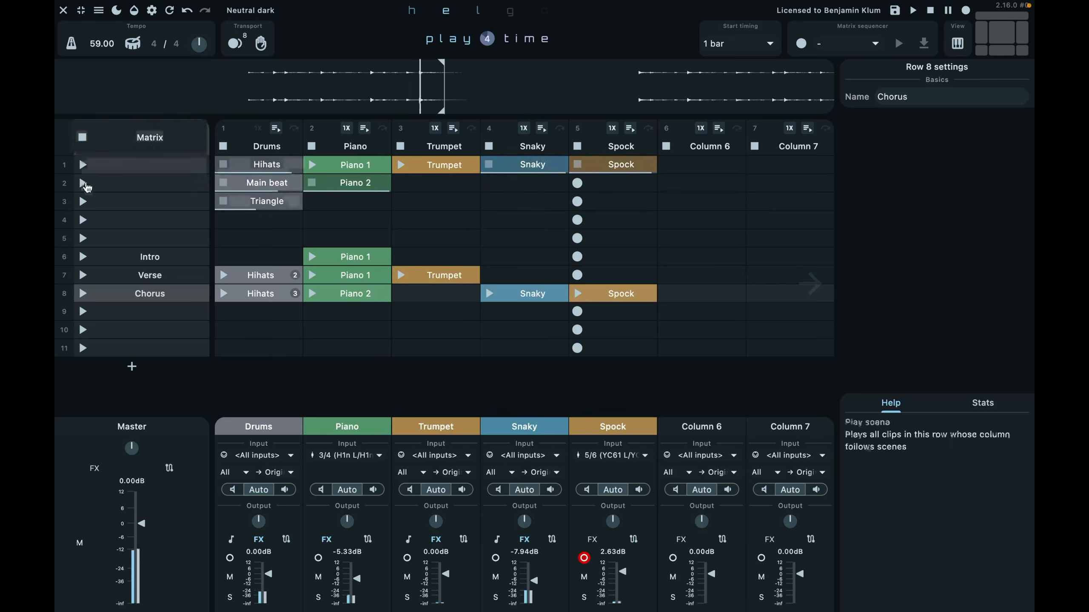
# - Play the Verse scene and select its row
pyautogui.click(83, 275)
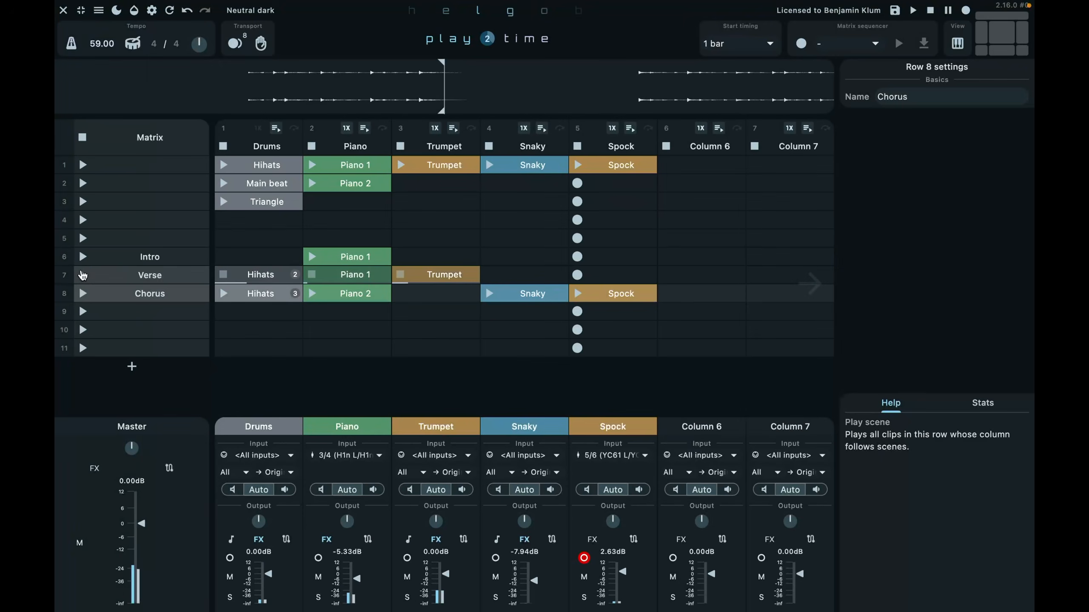
pyautogui.click(122, 279)
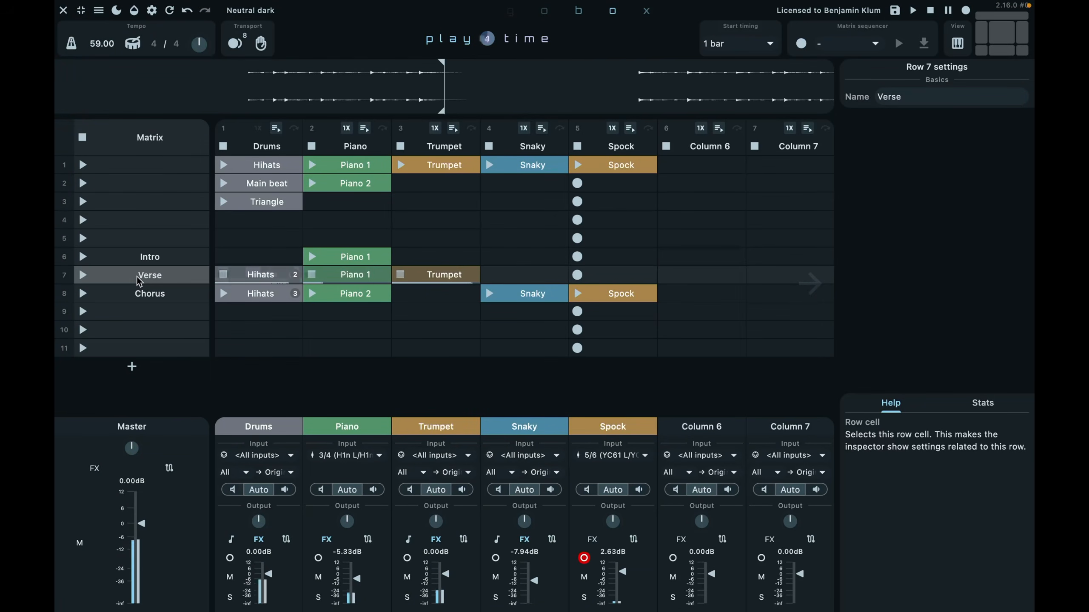
pyautogui.click(147, 315)
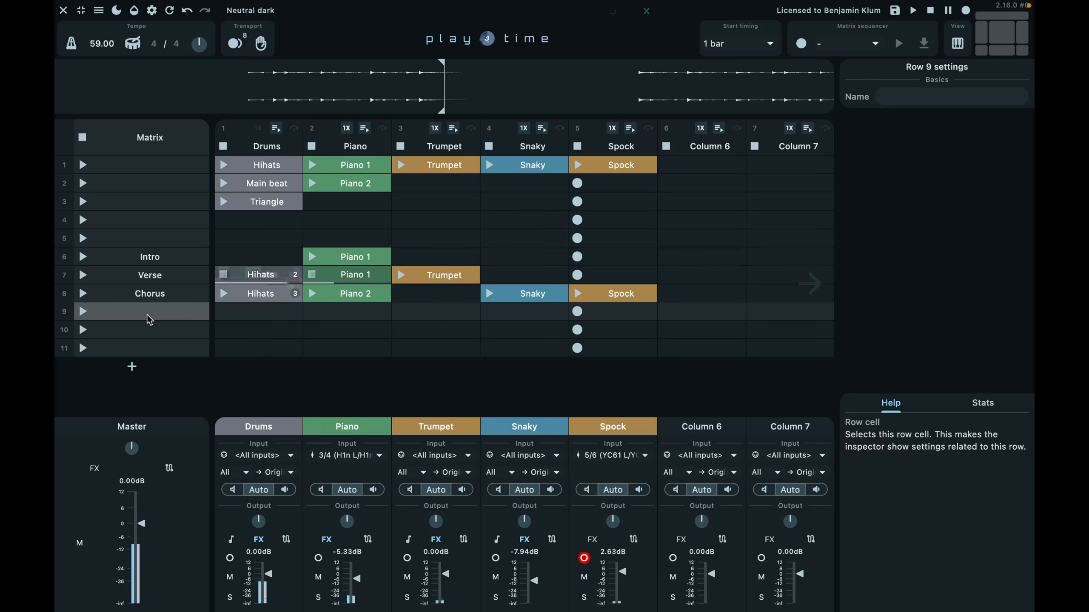
pyautogui.rightClick(148, 320)
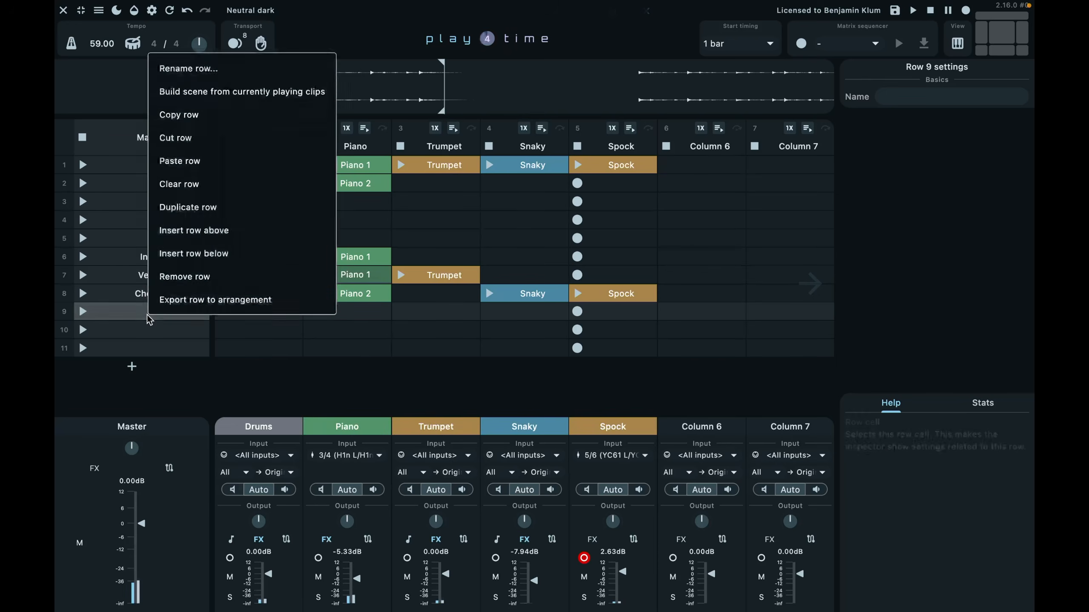
pyautogui.click(128, 266)
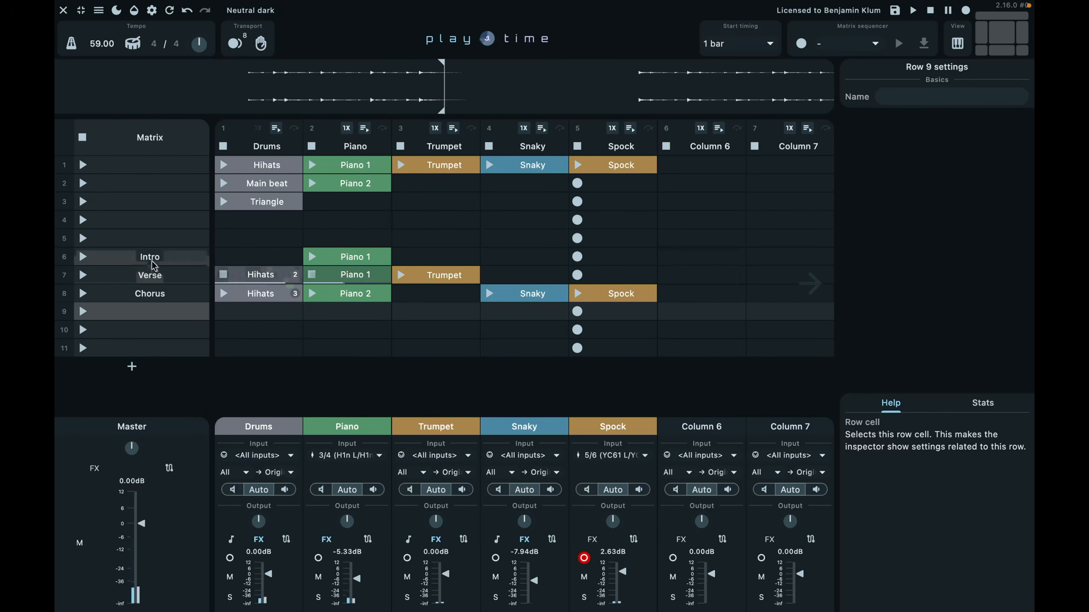
# - Copy the Verse row and paste its clips into row 9
pyautogui.click(154, 269)
pyautogui.rightClick(153, 272)
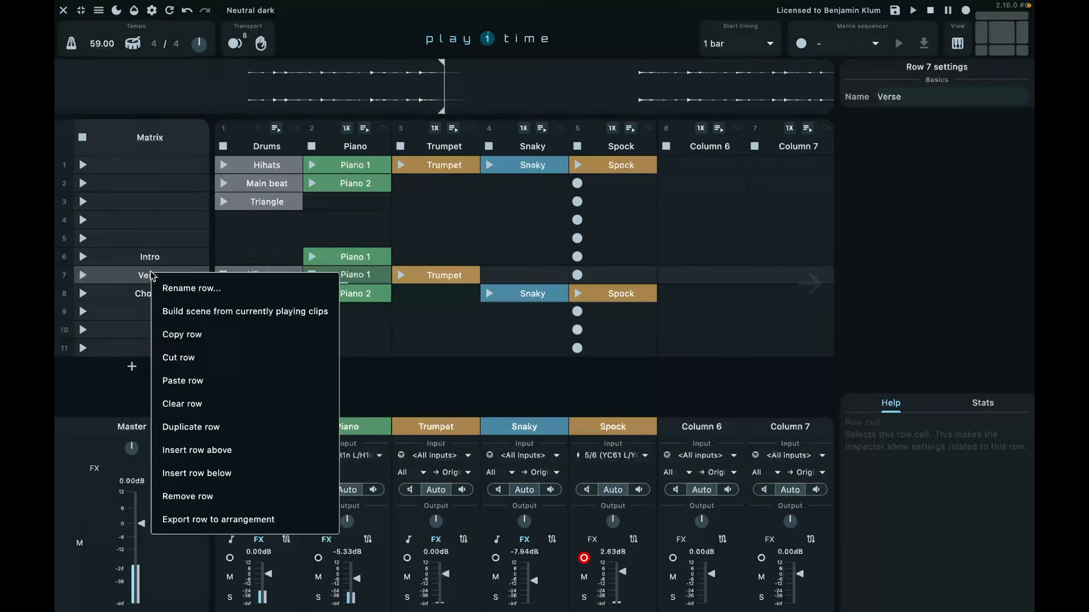
pyautogui.click(194, 334)
pyautogui.click(156, 313)
pyautogui.rightClick(155, 313)
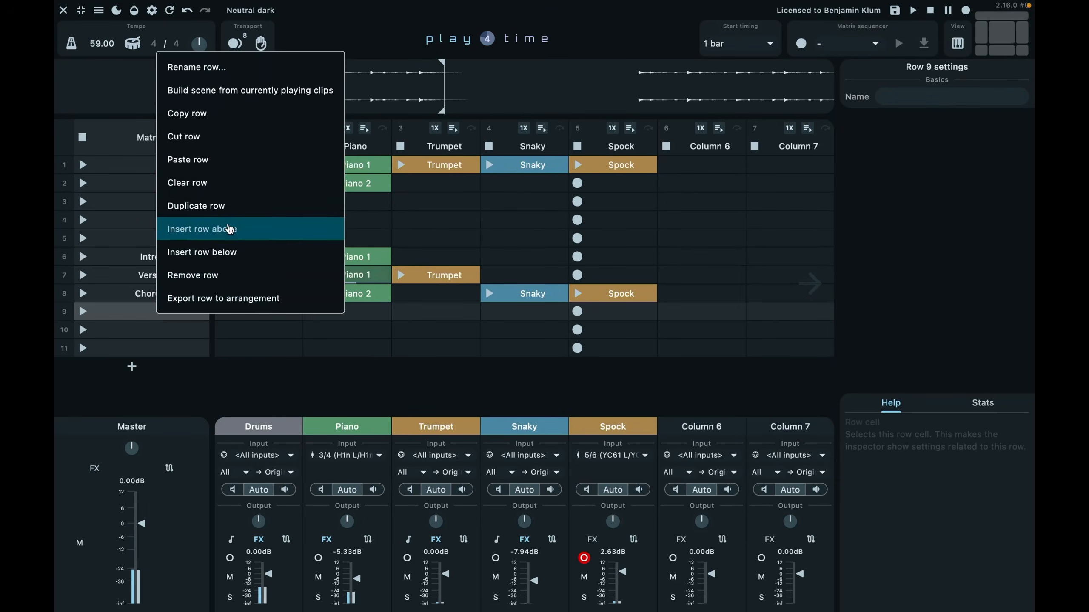
pyautogui.click(218, 163)
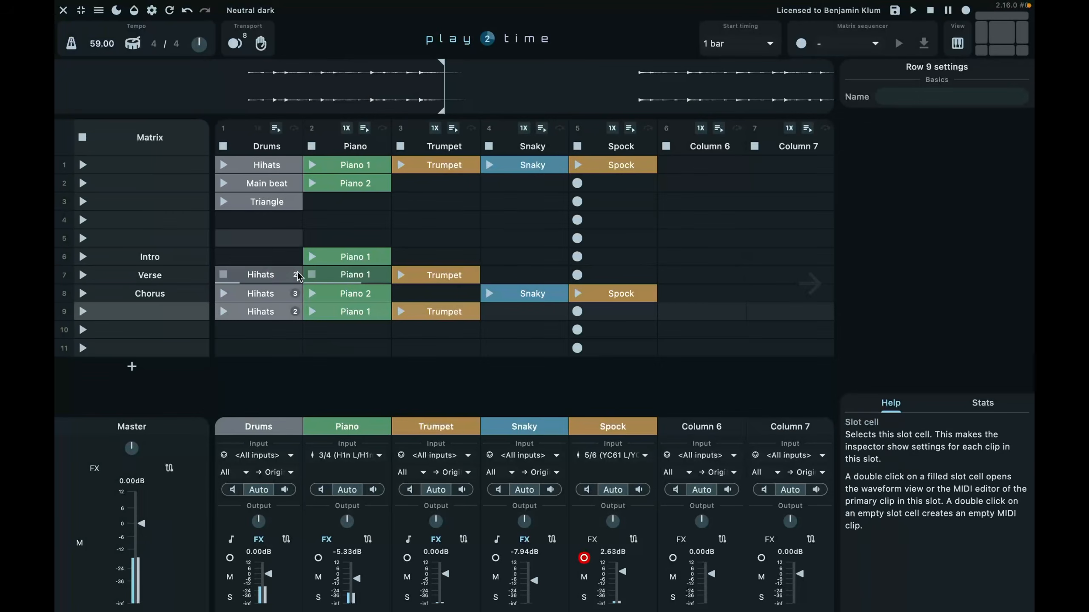
# - Delete the Trumpet clip from row 9 and save the project
pyautogui.click(430, 315)
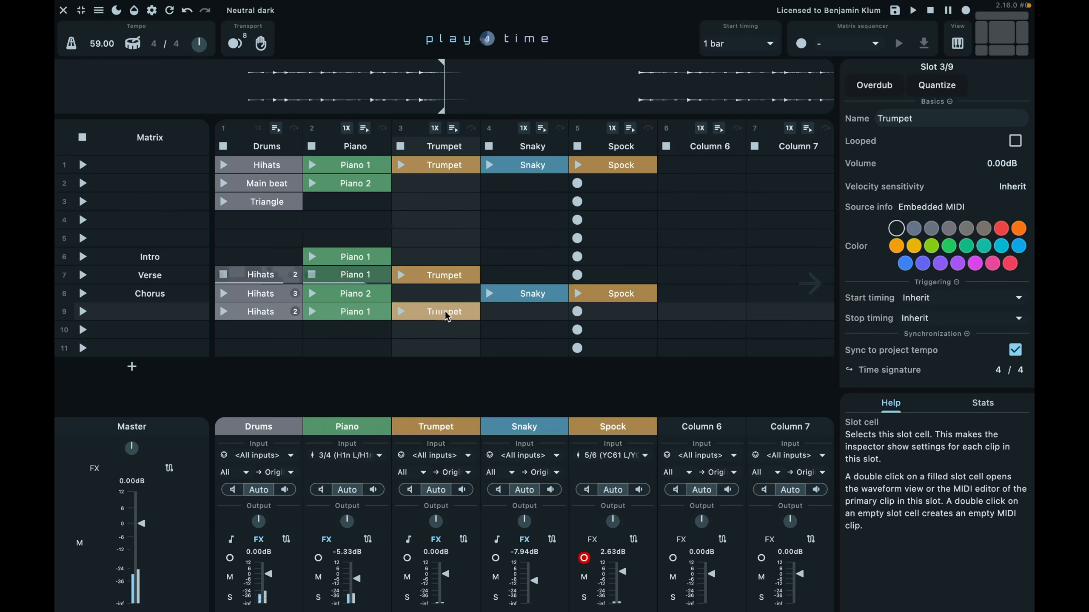
pyautogui.press('Delete')
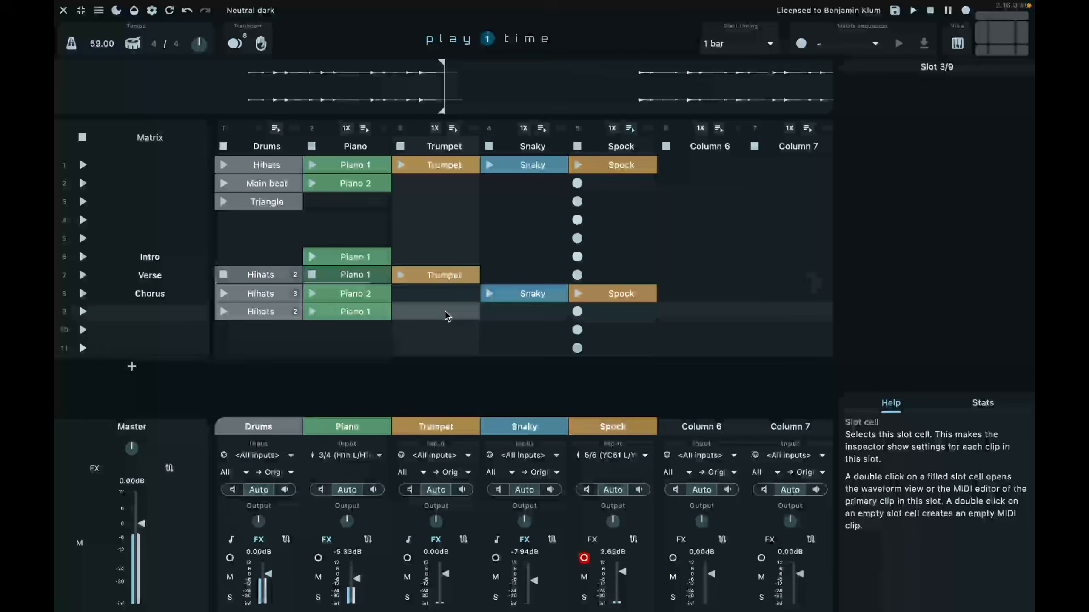
pyautogui.click(894, 12)
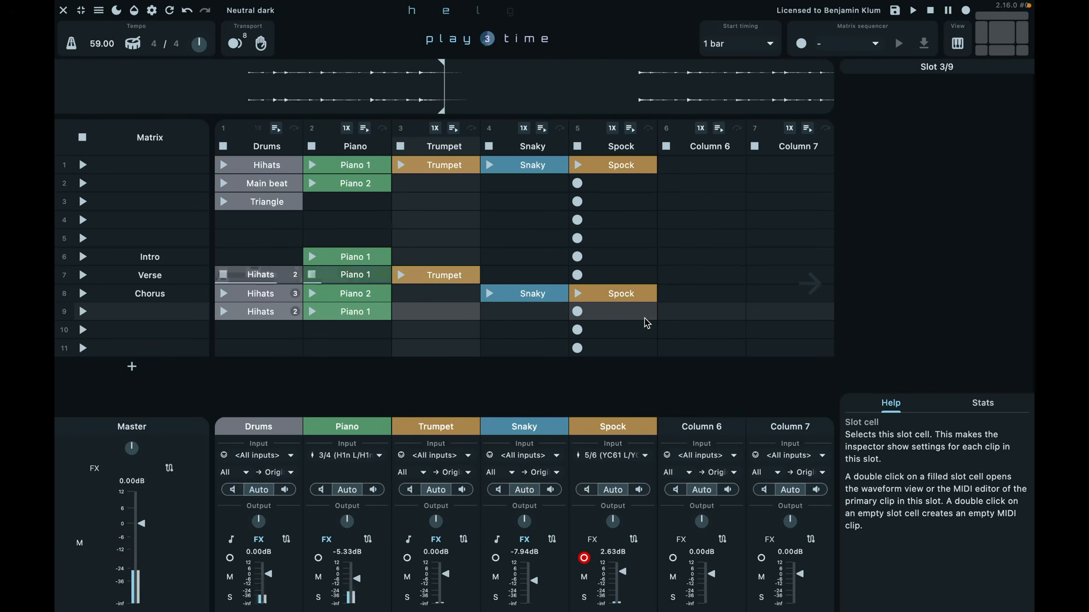
# - Rename the Column 6 track as XO
pyautogui.click(701, 150)
pyautogui.doubleClick(702, 150)
pyautogui.write('xo')
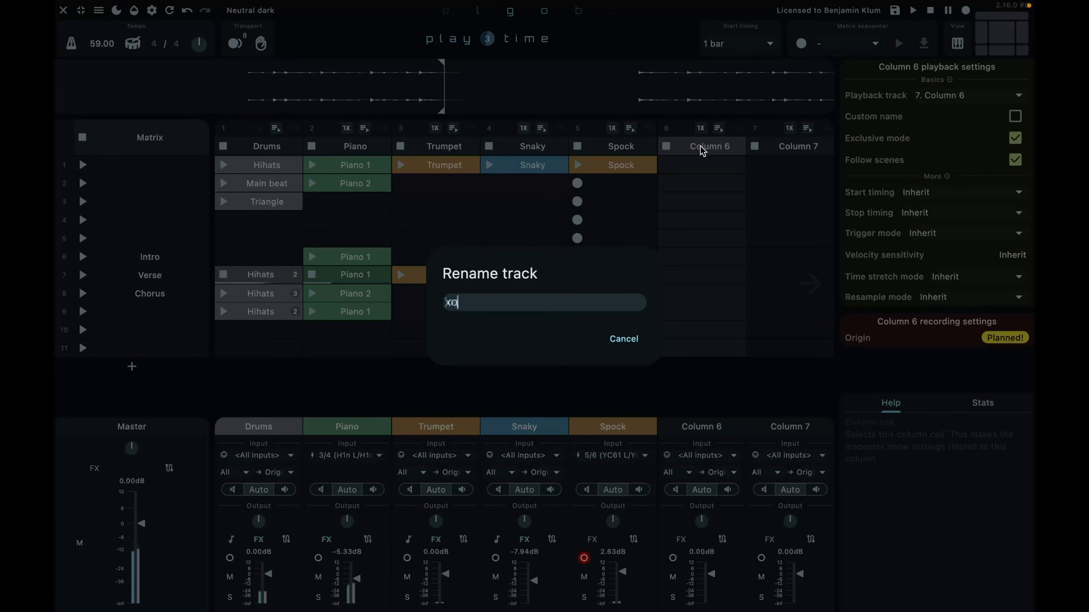
pyautogui.press('Return')
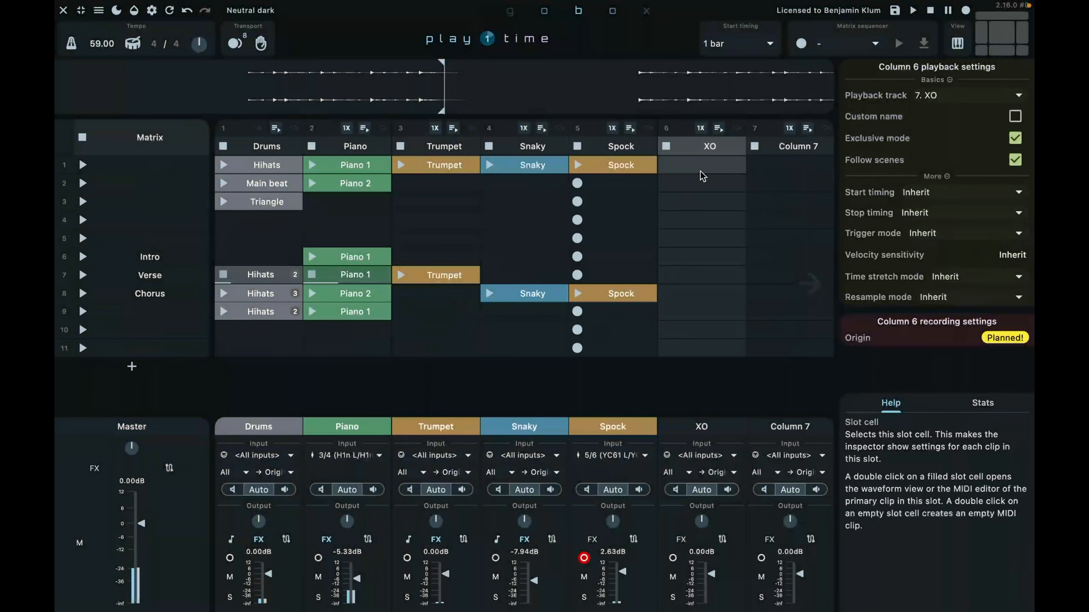
# - Disarm the Spock track and add the VST3i XO (XLN Audio) instrument to the XO track's FX chain
pyautogui.click(584, 558)
pyautogui.click(681, 540)
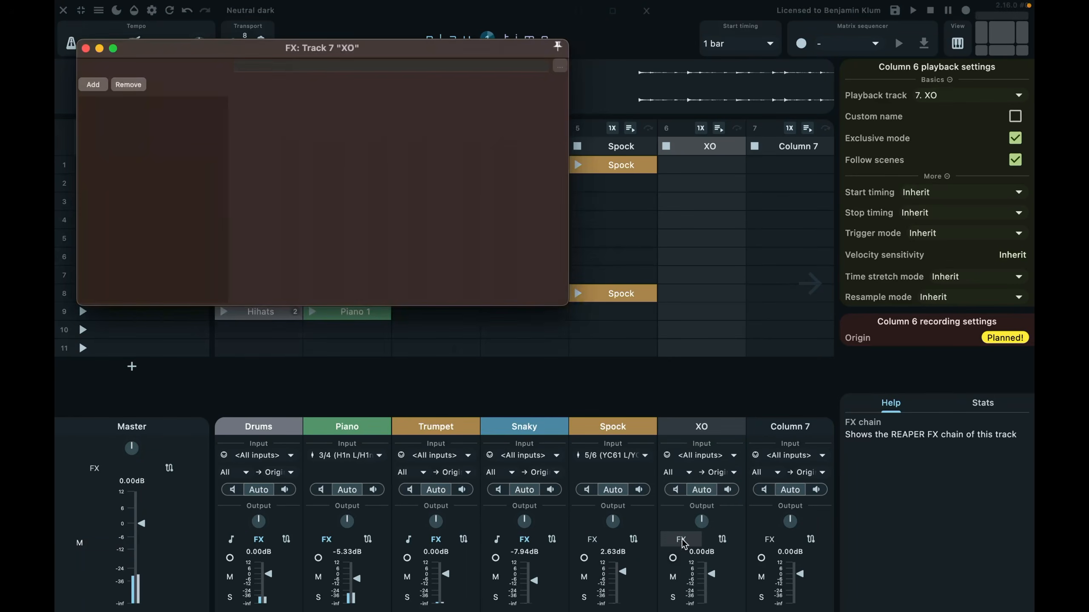
pyautogui.click(94, 85)
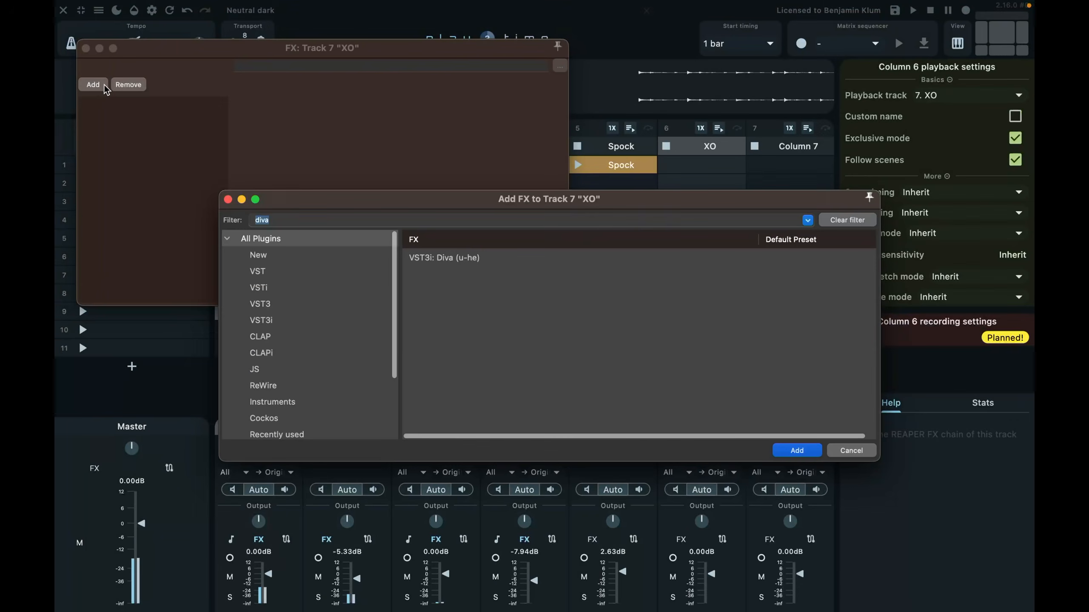
pyautogui.write('xo')
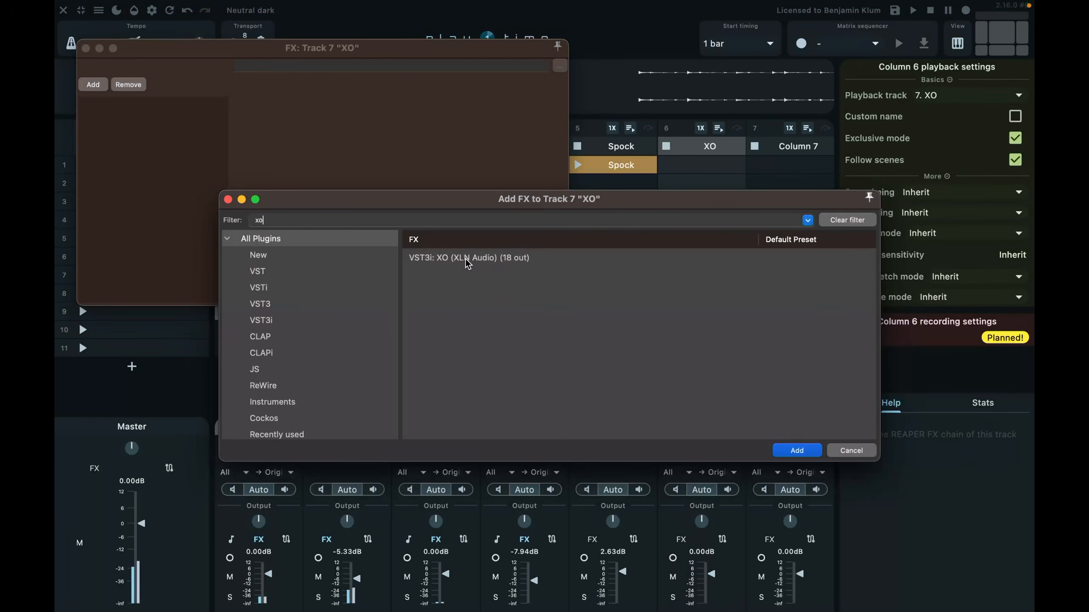
pyautogui.doubleClick(467, 259)
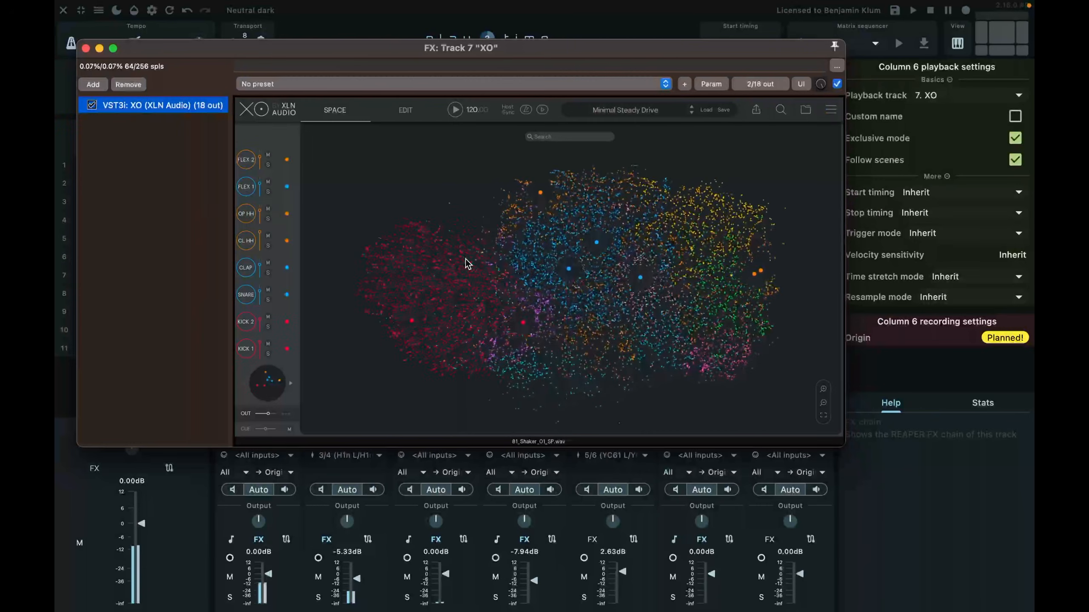
# - Sync XO to the host tempo, start its beat and lower the XO track's volume to -2.08 dB
pyautogui.click(525, 110)
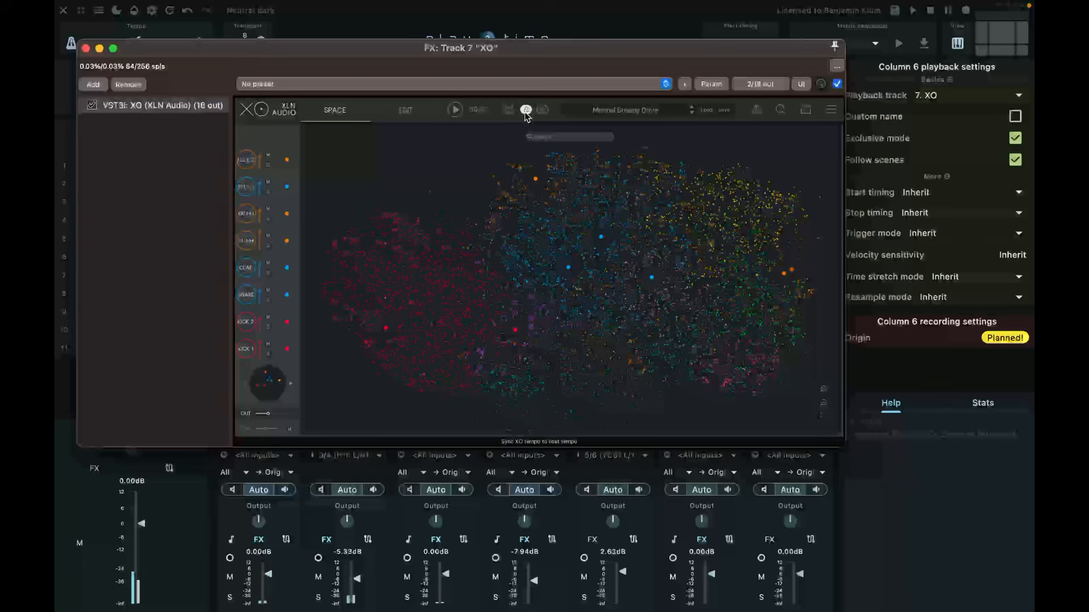
pyautogui.click(455, 111)
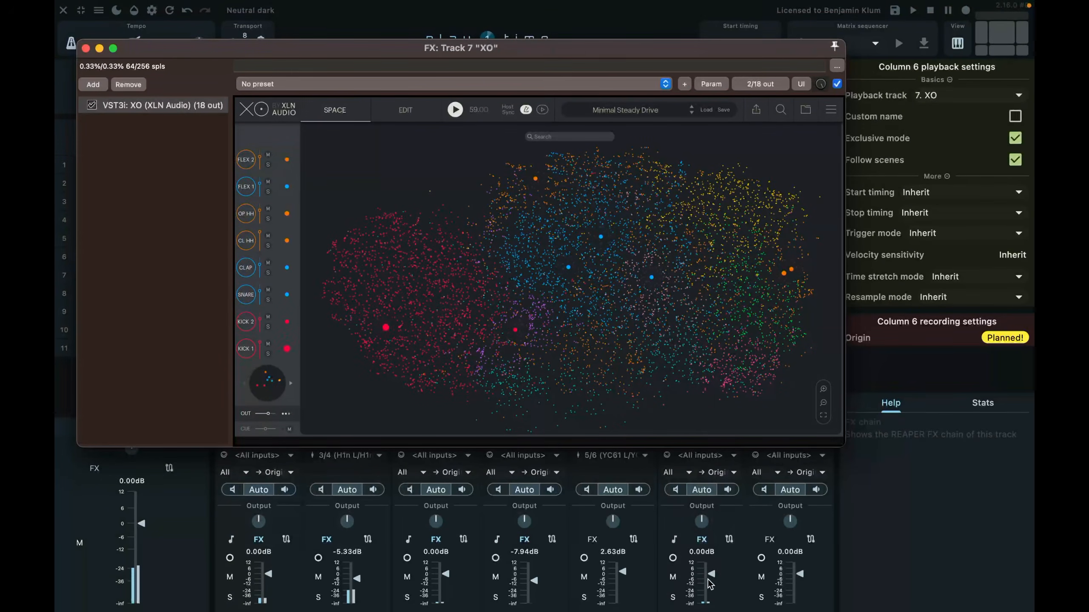
pyautogui.moveTo(711, 574); pyautogui.dragTo(707, 579)
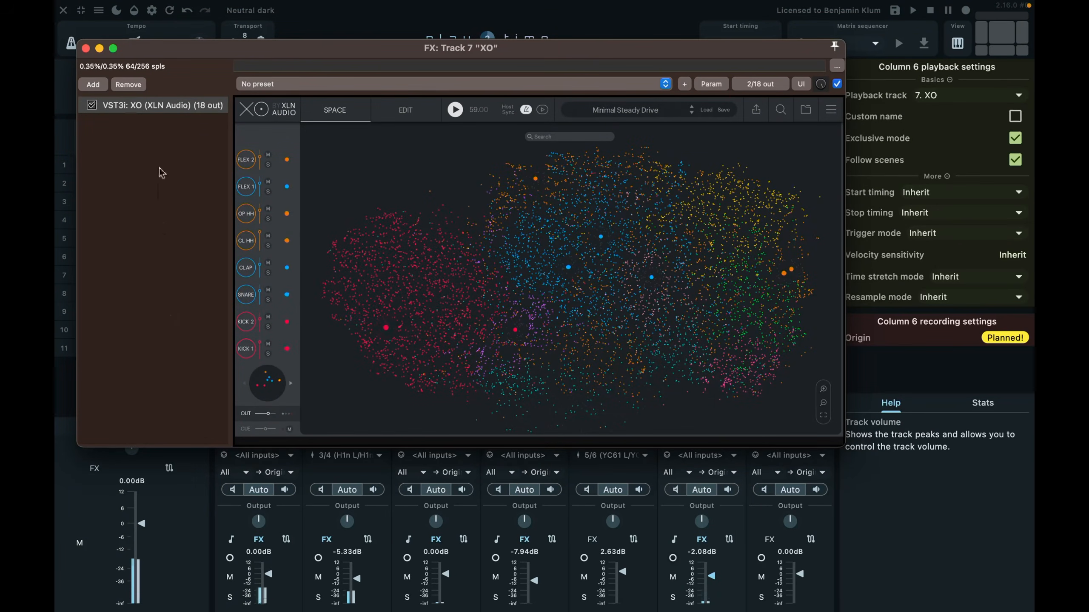
# - Pause the matrix playback, audition the "Are and Be" preset in XO and mute both Kick 1 and Kick 2
pyautogui.moveTo(172, 55); pyautogui.dragTo(173, 116)
pyautogui.click(260, 44)
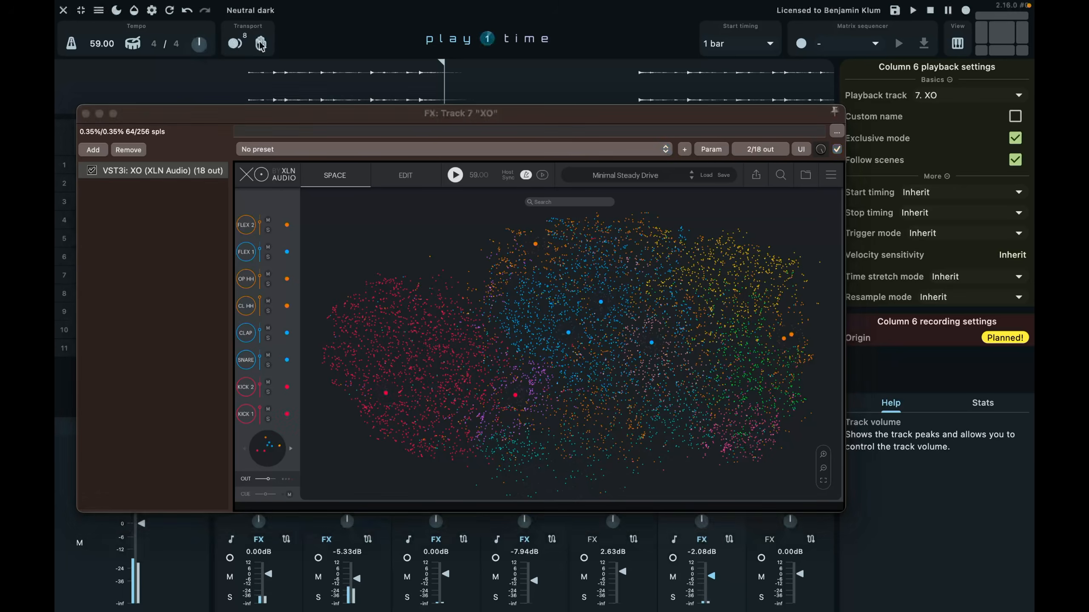
pyautogui.click(591, 173)
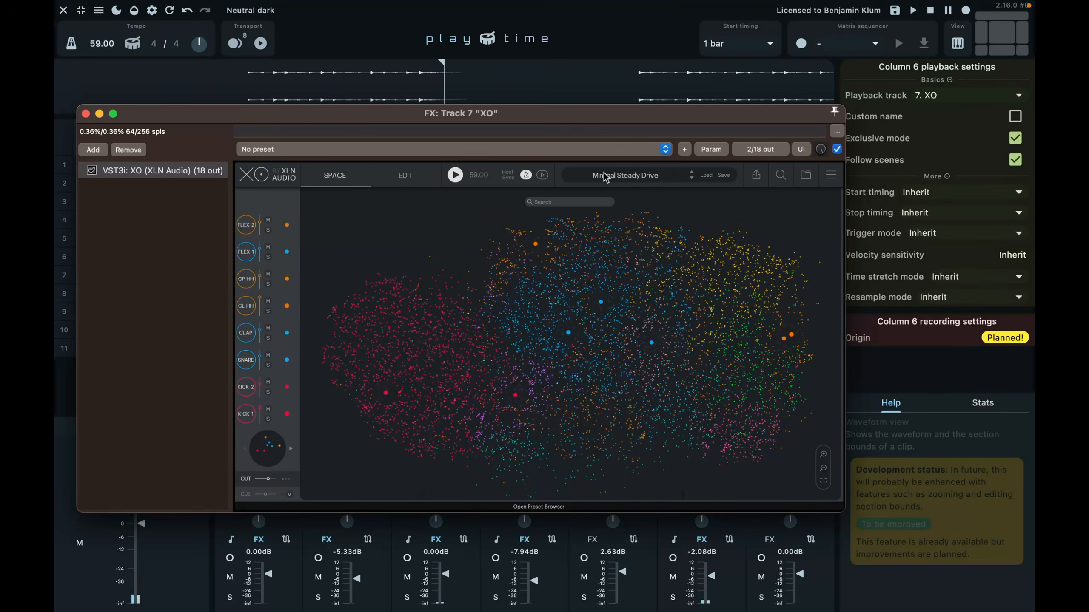
pyautogui.scroll(20, 521, 369)
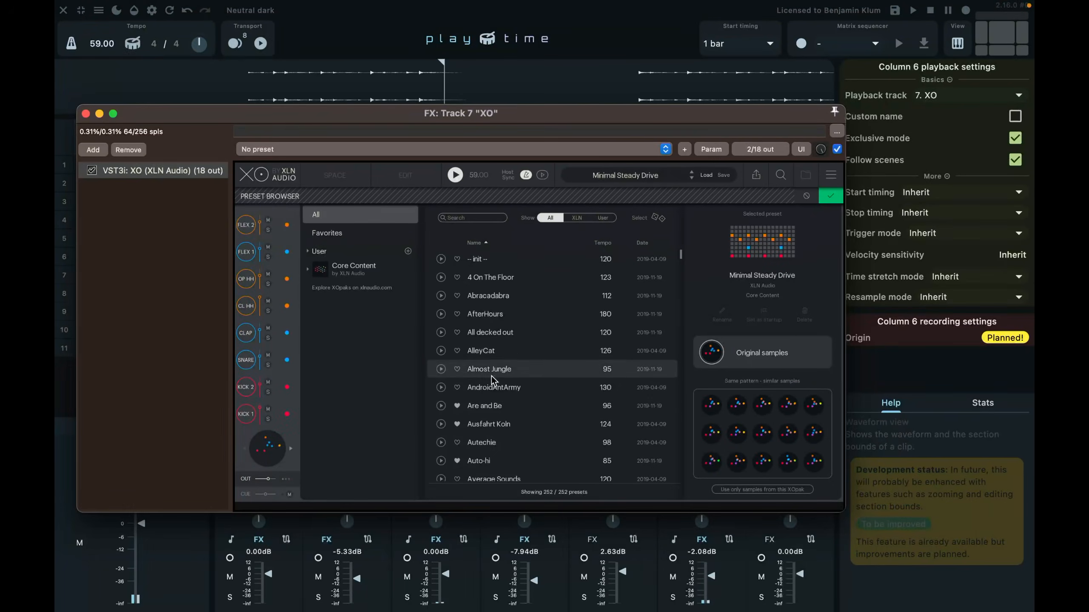
pyautogui.click(441, 407)
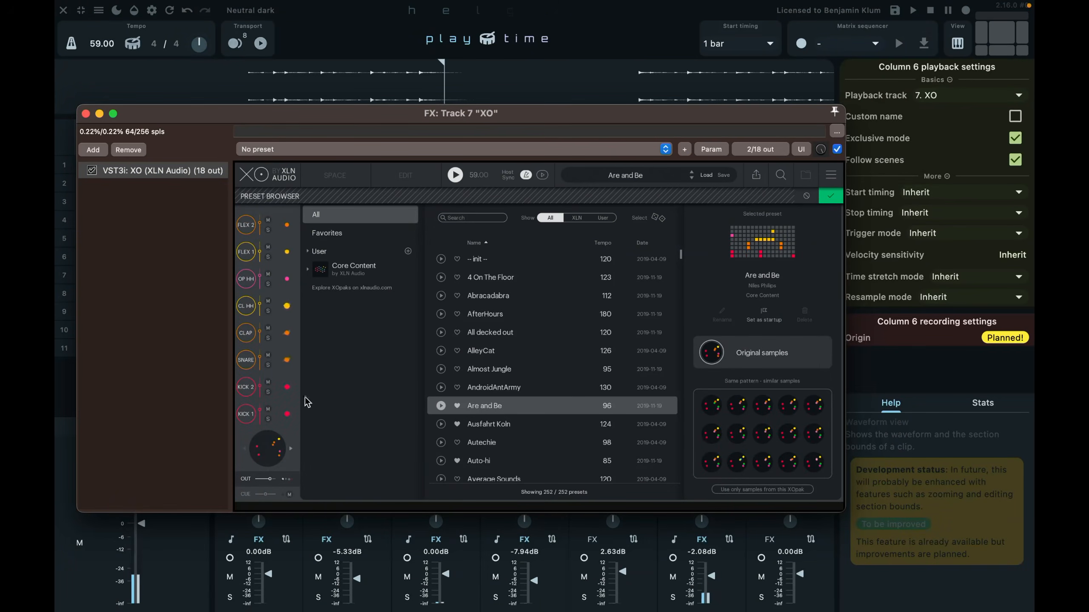
pyautogui.click(268, 382)
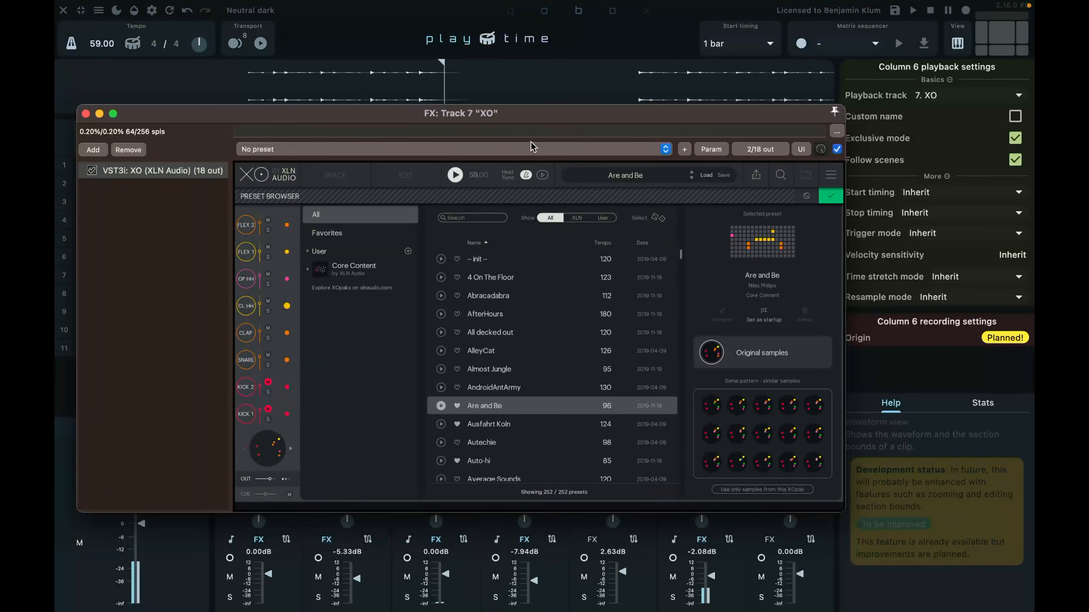
# - Export the XO beat as MIDI into row 1 of the XO column and close the plug-in window
pyautogui.moveTo(510, 116); pyautogui.dragTo(614, 215)
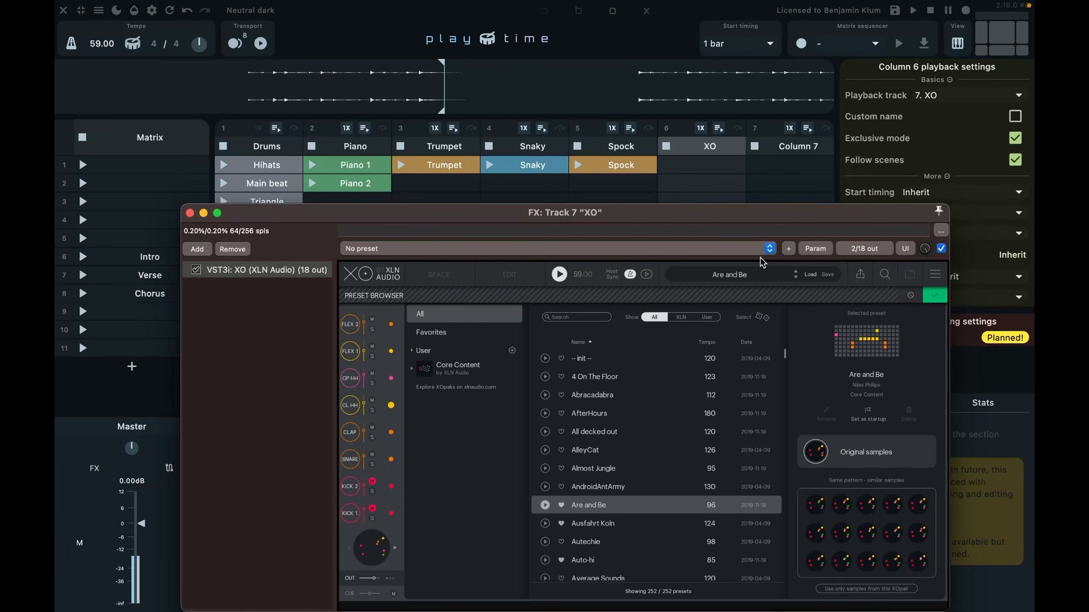
pyautogui.click(860, 274)
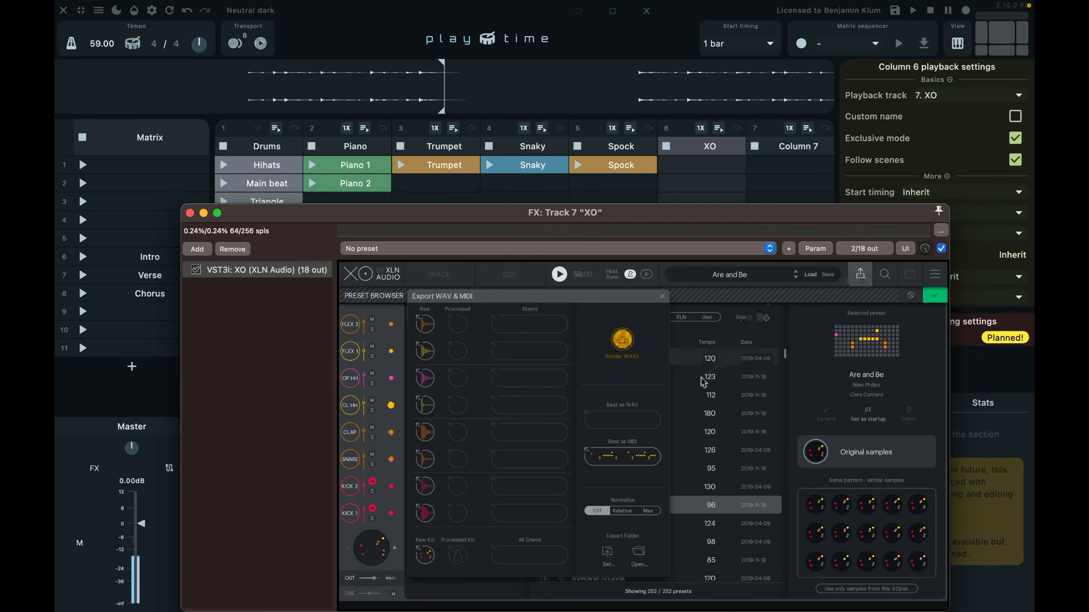
pyautogui.moveTo(630, 461); pyautogui.dragTo(694, 168)
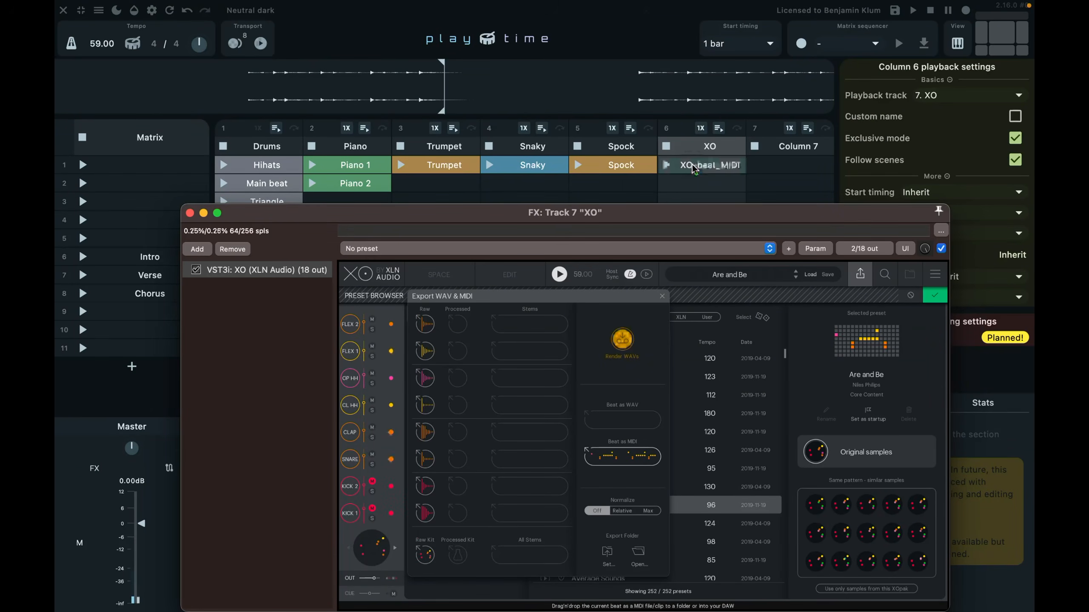
pyautogui.click(189, 213)
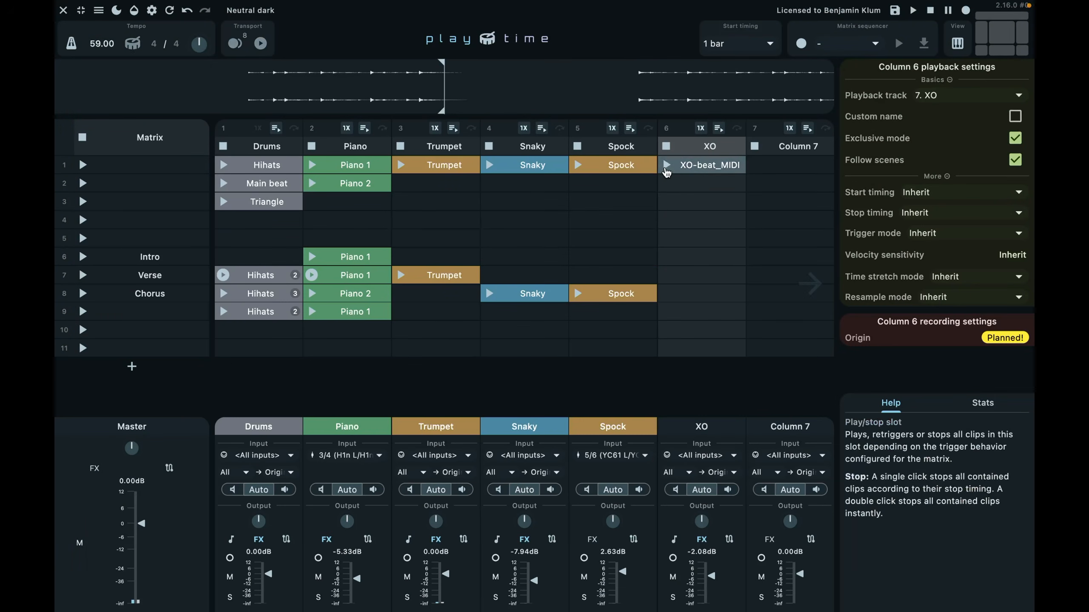
# - Play the XO-beat_MIDI clip, view its notes in the MIDI editor and close the editor
pyautogui.click(667, 166)
pyautogui.doubleClick(703, 167)
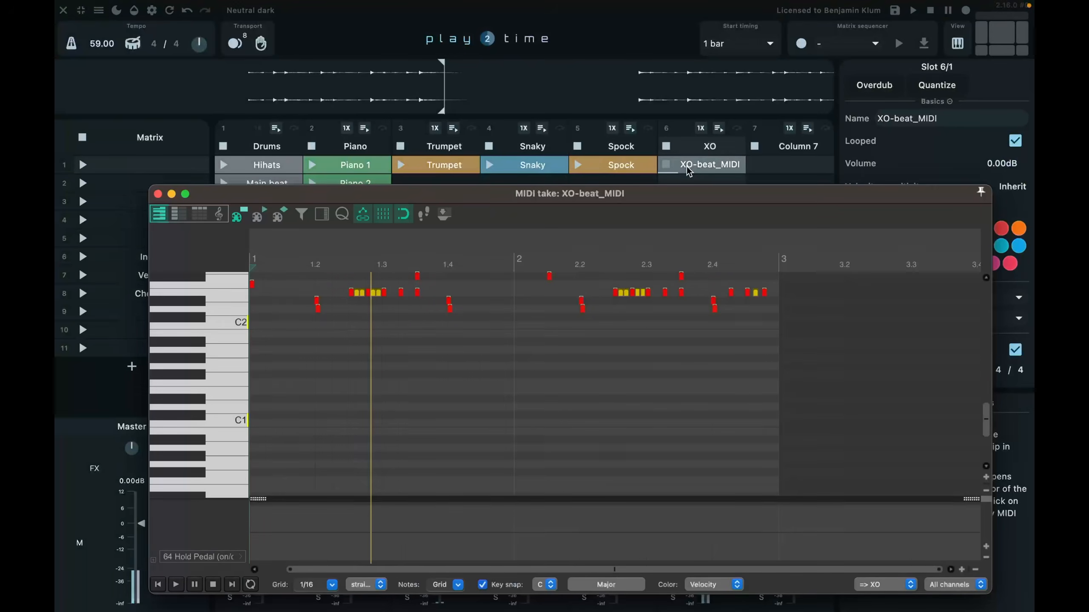
pyautogui.click(157, 194)
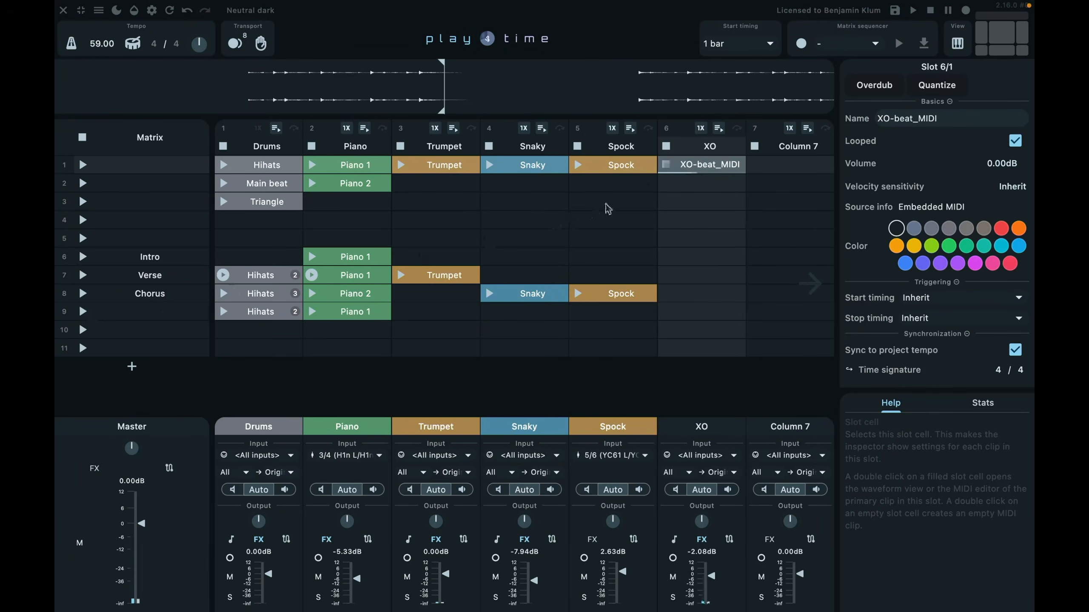
# - Move the XO-beat_MIDI clip to row 9 of its column and play the row 9 scene
pyautogui.moveTo(695, 165); pyautogui.dragTo(681, 311)
pyautogui.click(83, 312)
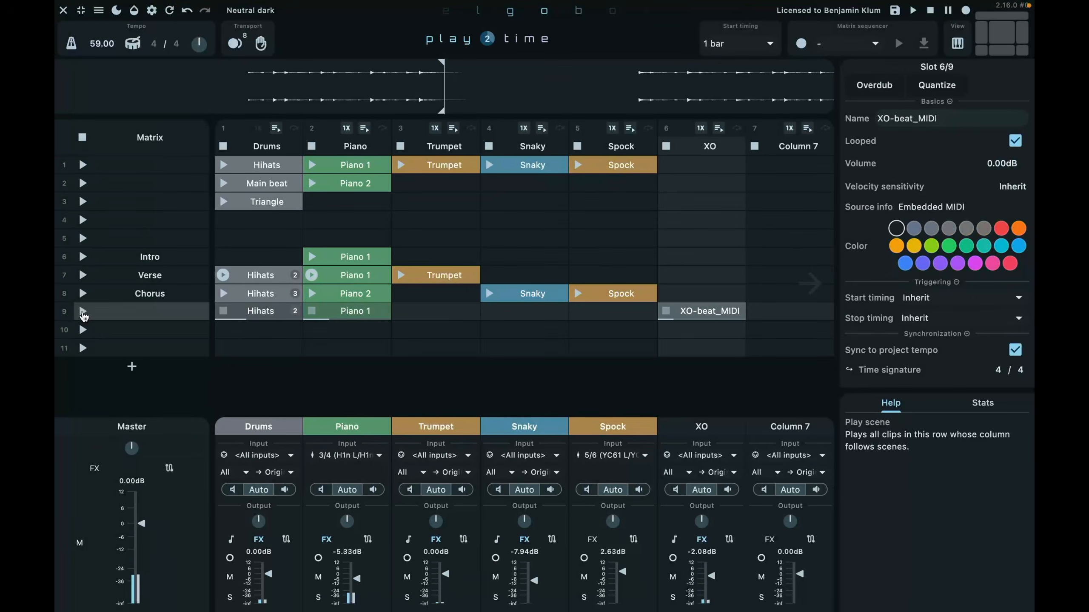
pyautogui.click(443, 318)
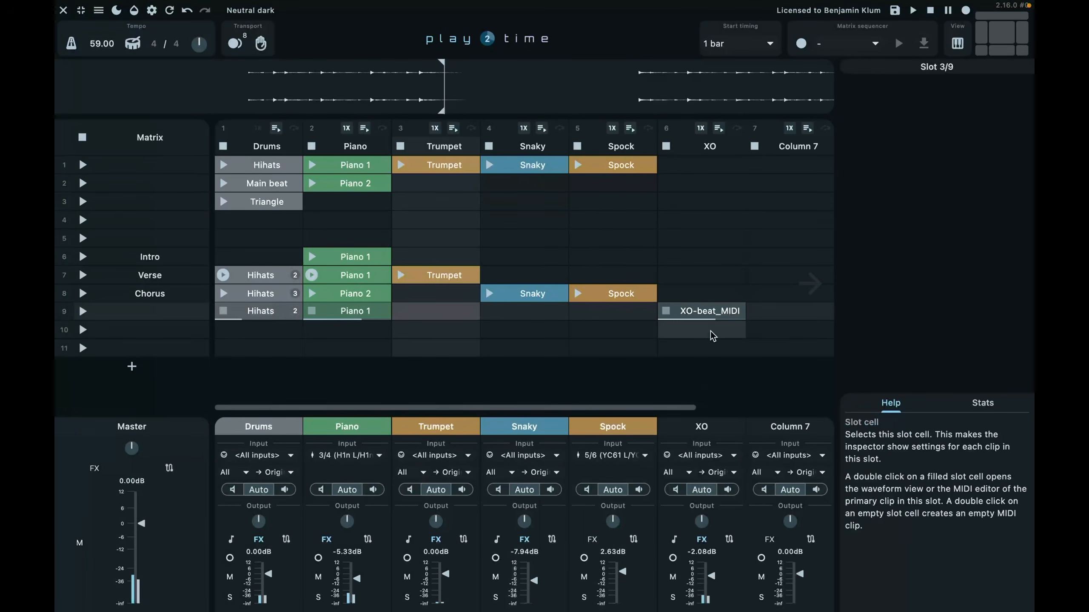
# - Rename the XO-beat_MIDI clip in row 9 as XO
pyautogui.click(713, 317)
pyautogui.press('F2')
pyautogui.write('XO')
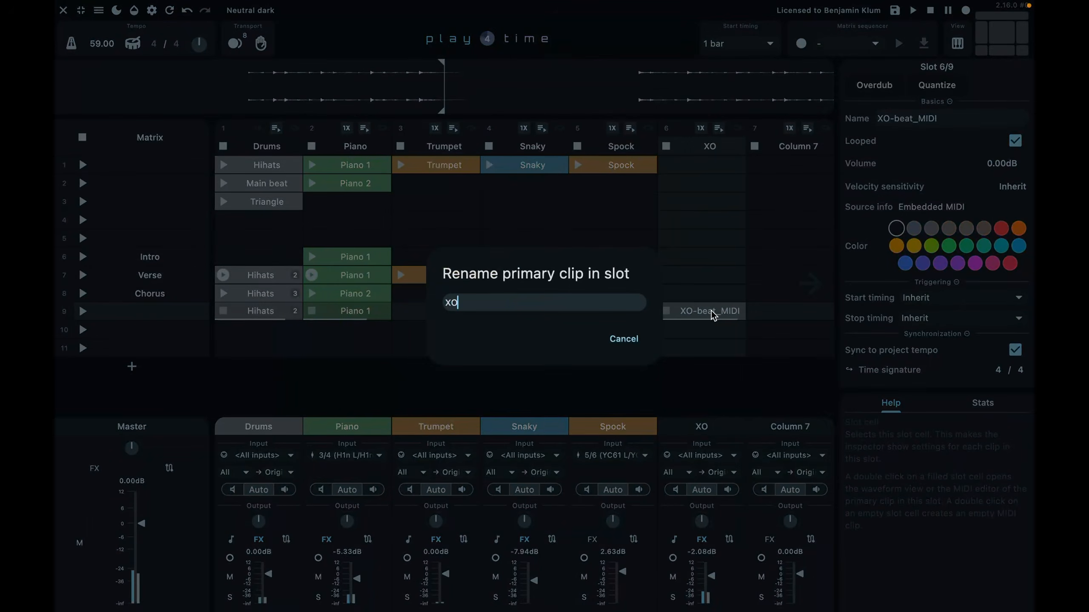
pyautogui.press('Return')
# - Arm the Snaky track and record a new clip into its row 9 slot
pyautogui.click(501, 312)
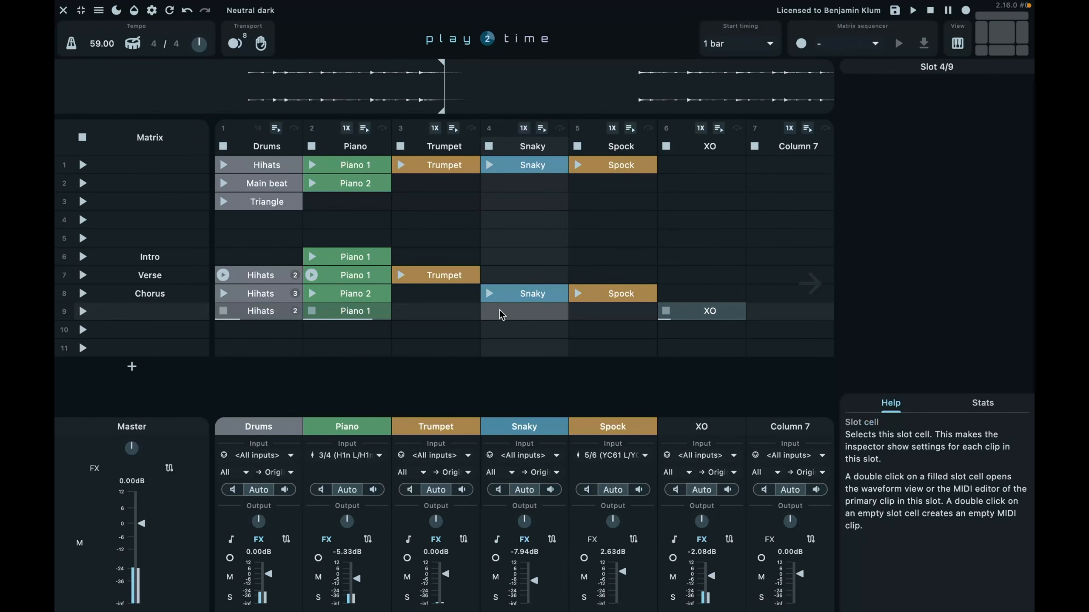
pyautogui.click(495, 559)
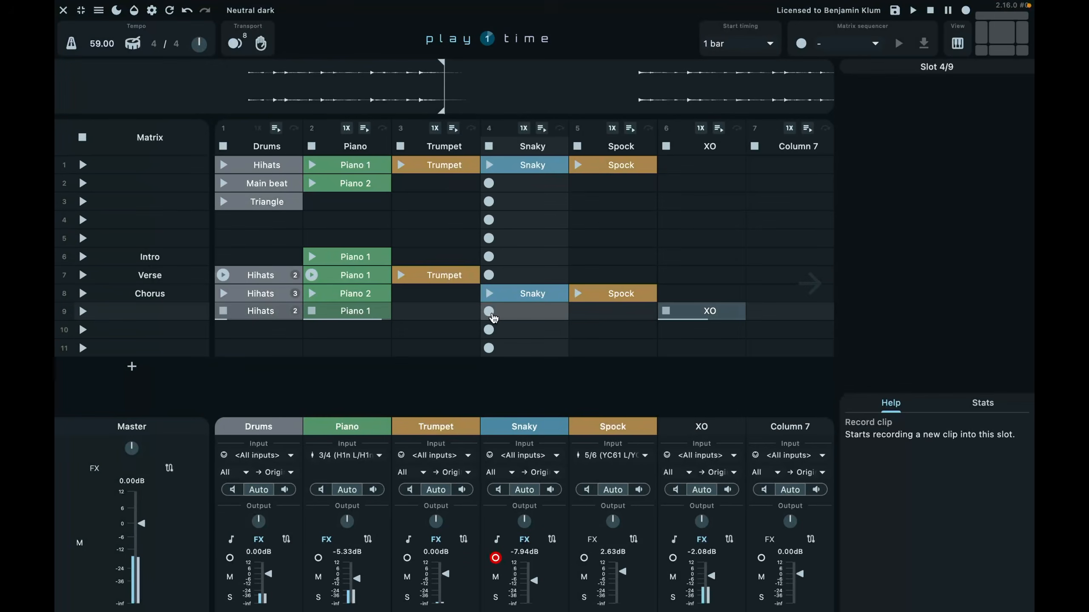
pyautogui.click(491, 314)
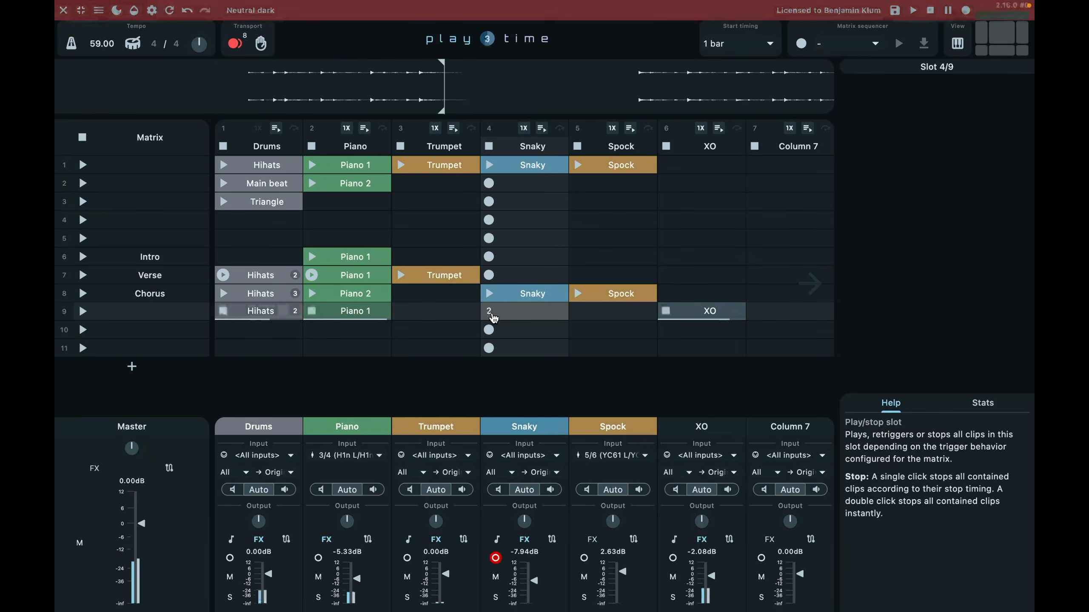
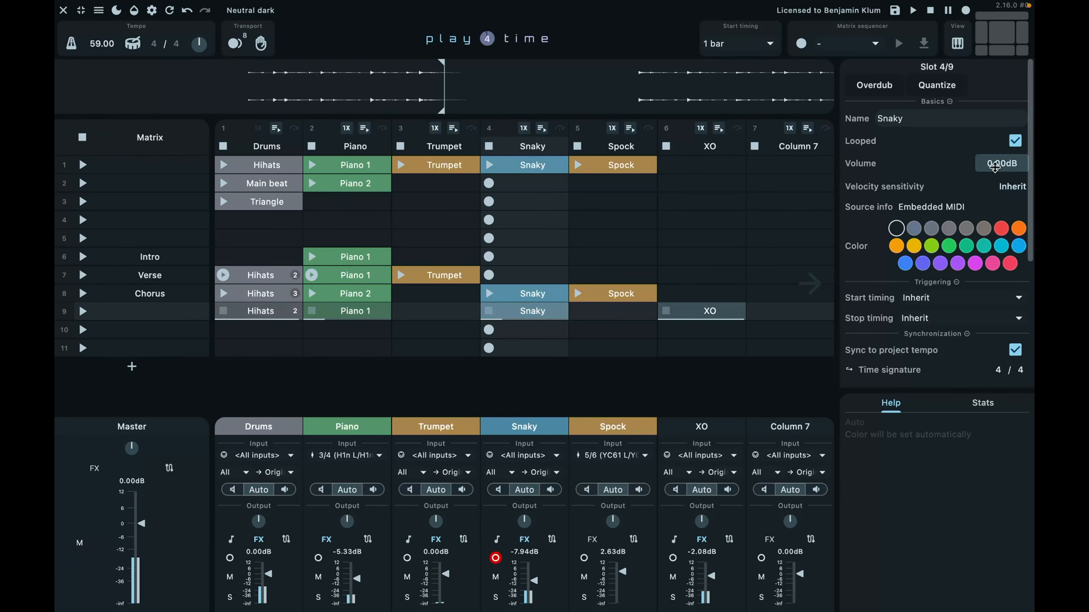
# - Raise the row 9 Snaky clip's volume to 6.58 dB and stop the clip
pyautogui.moveTo(994, 167); pyautogui.dragTo(995, 156)
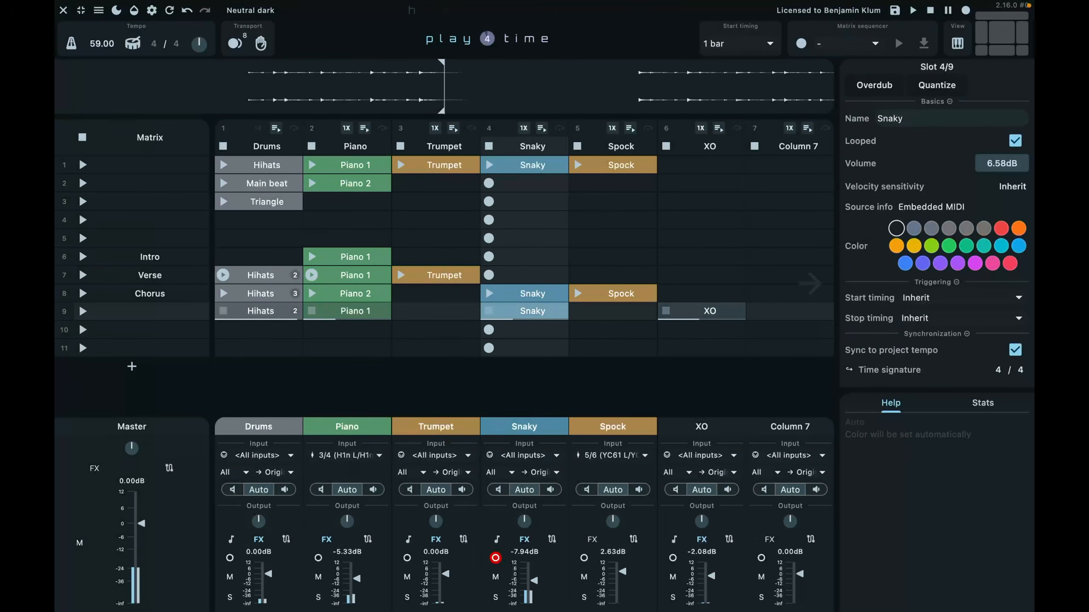
pyautogui.click(490, 315)
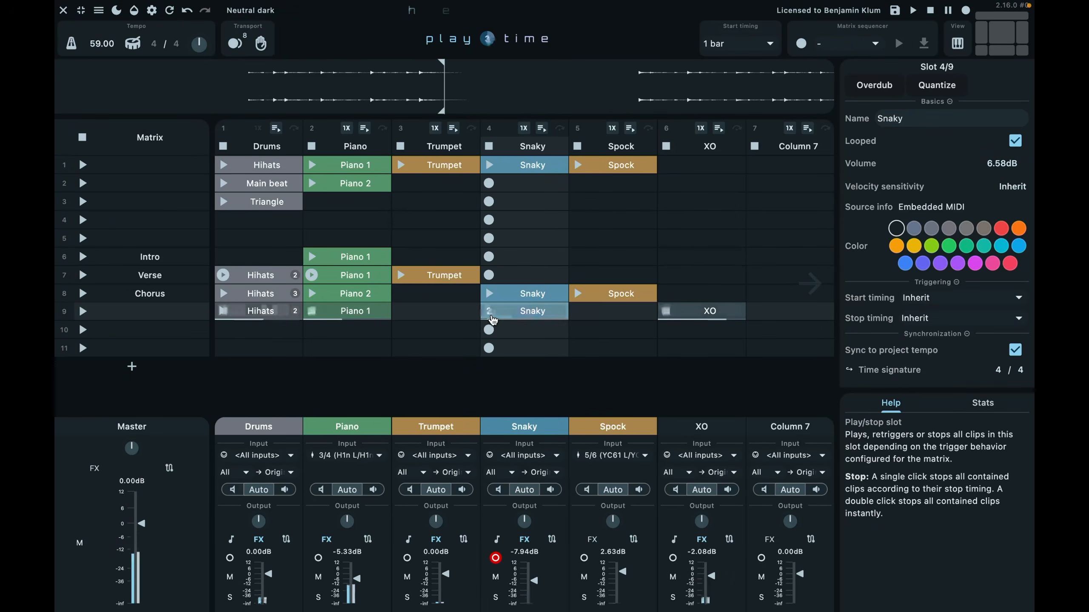
# - Reset the row 9 Snaky clip's volume to 0.00 dB, toggle its playback, and play the row 9 scene
pyautogui.doubleClick(1001, 167)
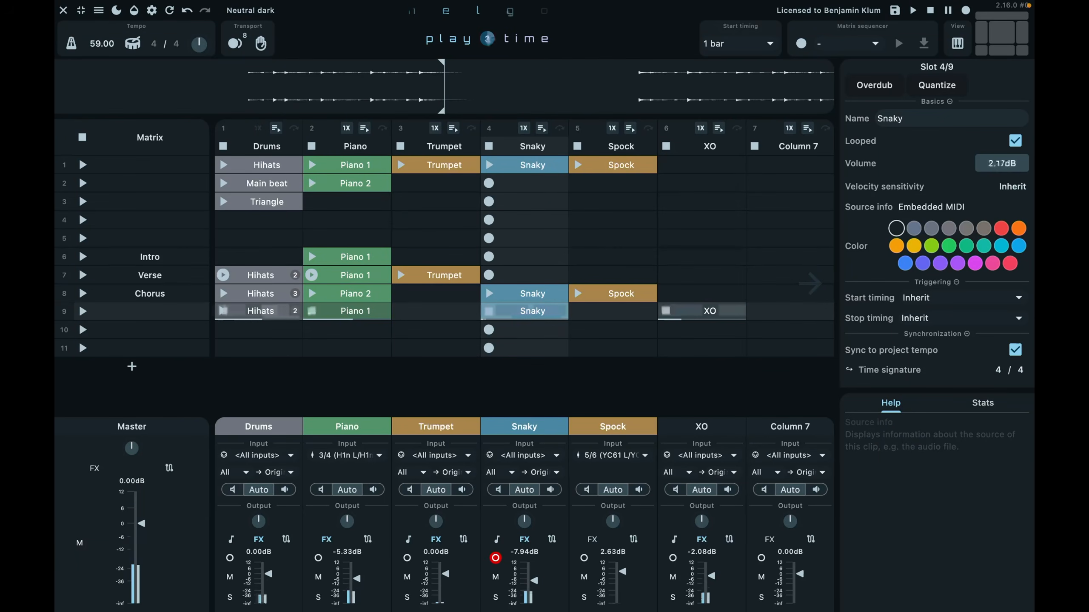
pyautogui.click(489, 318)
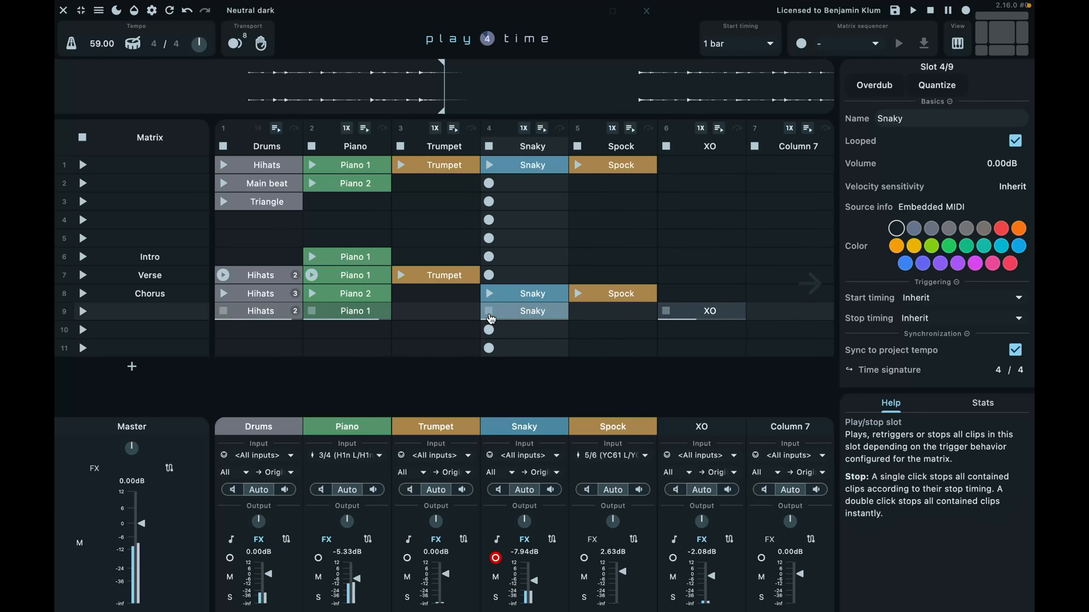
pyautogui.click(489, 312)
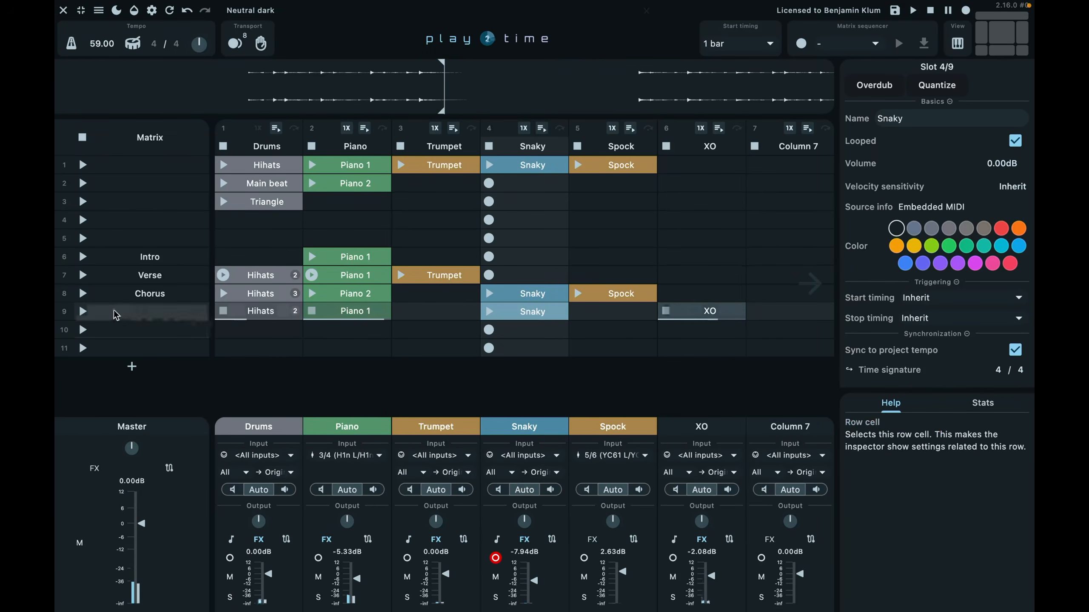
pyautogui.click(83, 311)
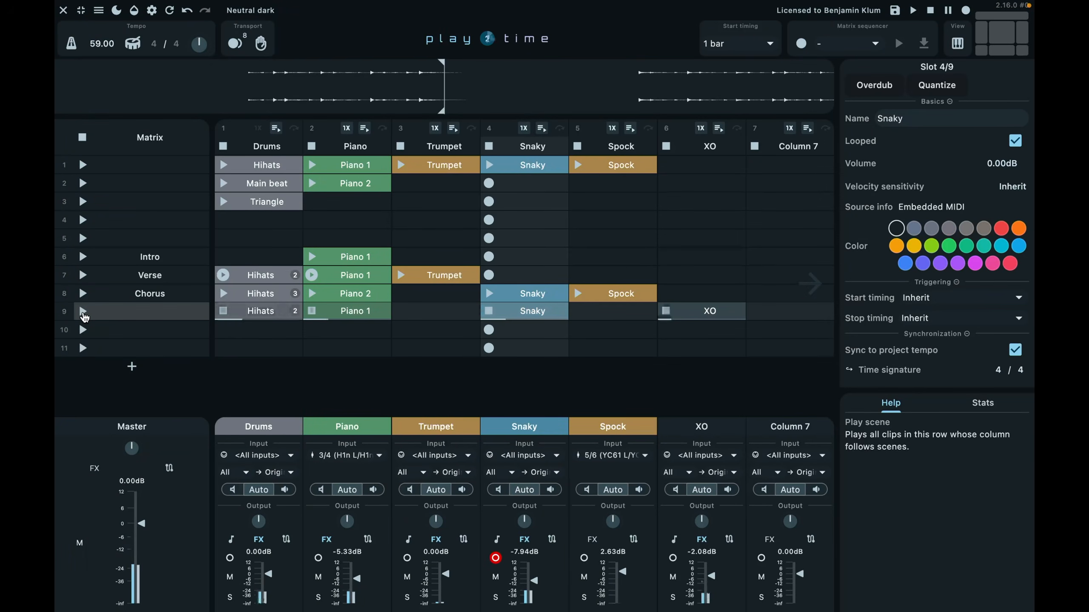
# - Name row 9 Verse 2 and rename row 7 from Verse to Verse 1
pyautogui.doubleClick(141, 316)
pyautogui.write('Verse')
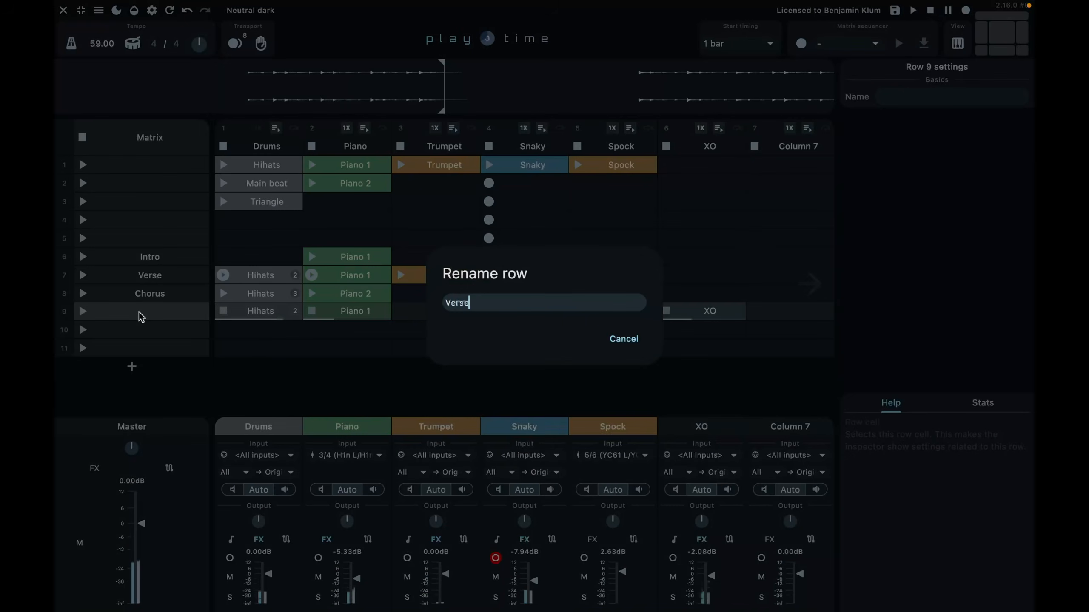
pyautogui.write(' 2')
pyautogui.press('Return')
pyautogui.doubleClick(166, 277)
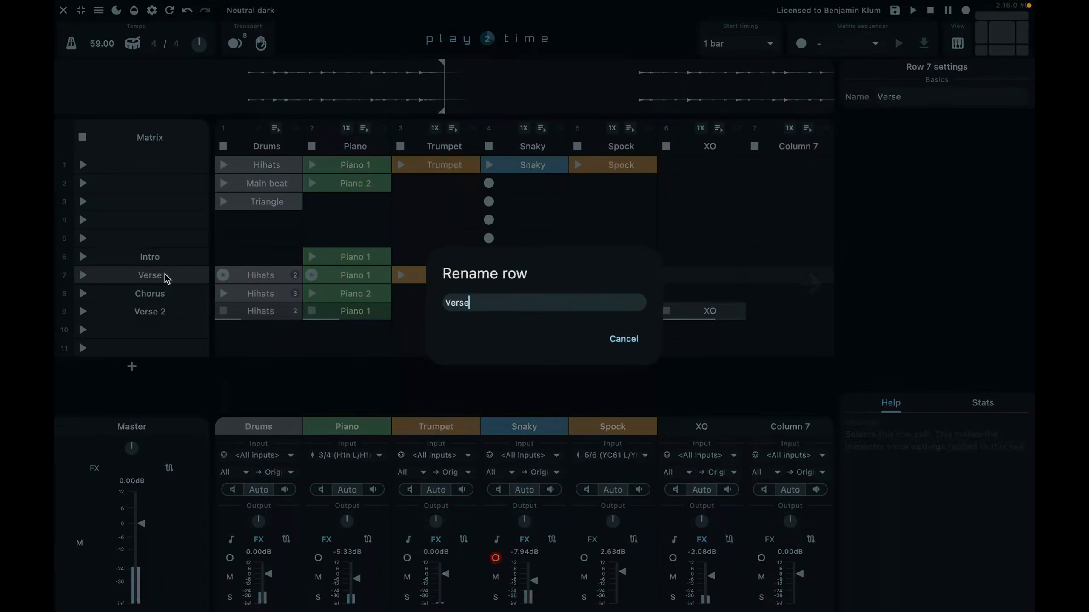
pyautogui.write('1')
pyautogui.press('Return')
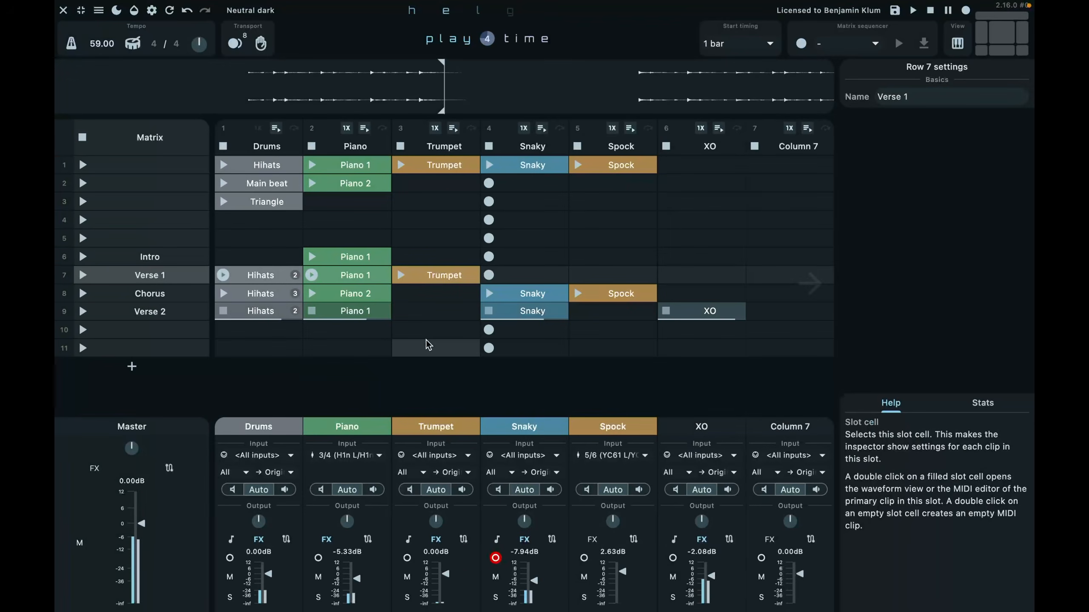
# - Copy the Chorus row's clips into row 10 and name that row Chorus 2
pyautogui.click(170, 293)
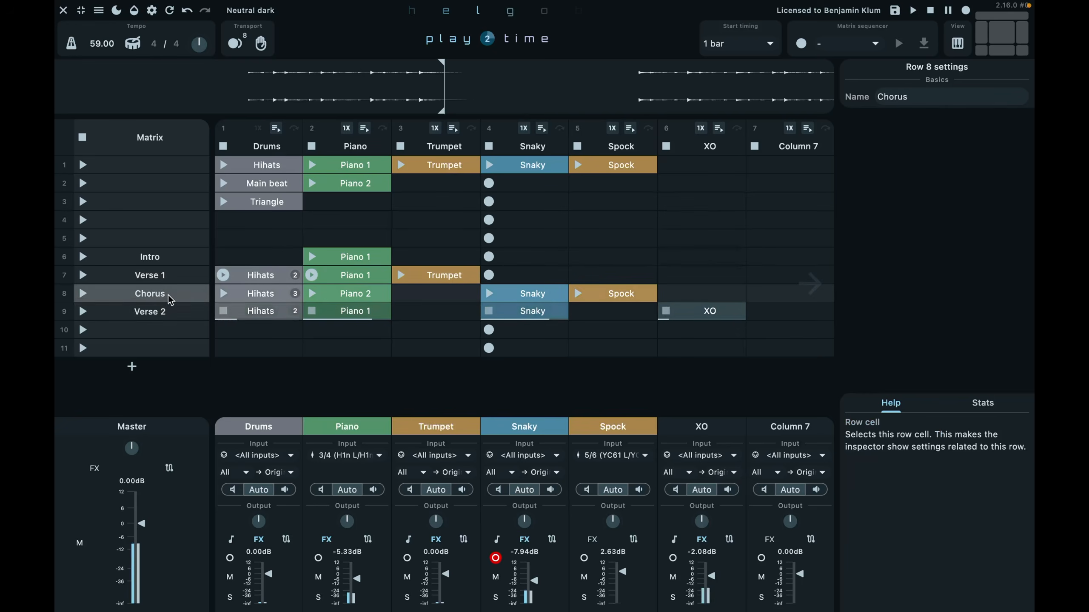
pyautogui.moveTo(170, 341); pyautogui.dragTo(165, 335)
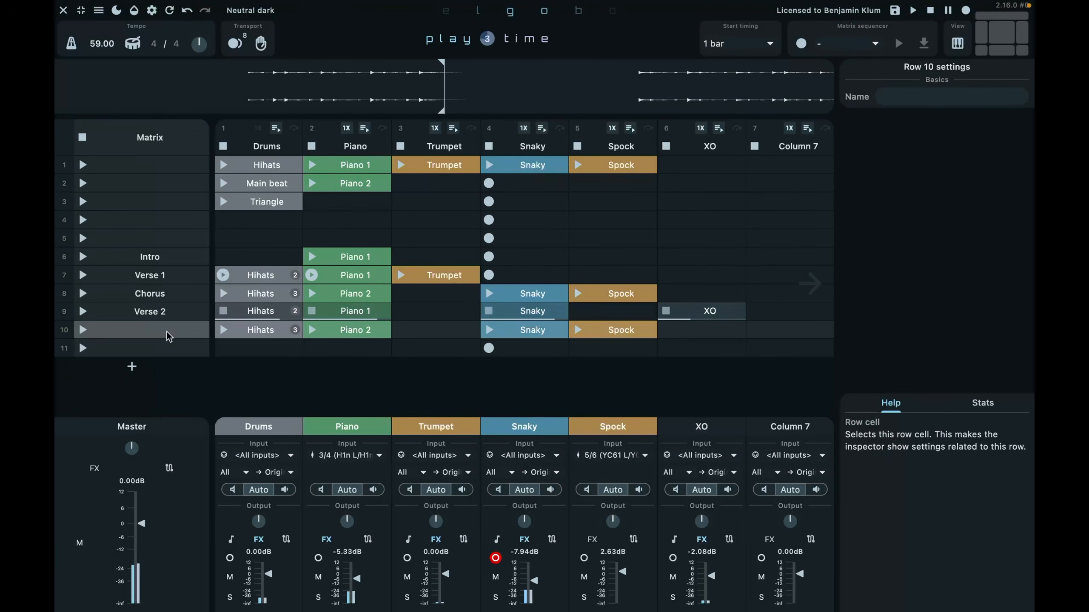
pyautogui.doubleClick(158, 335)
pyautogui.write('Chjor')
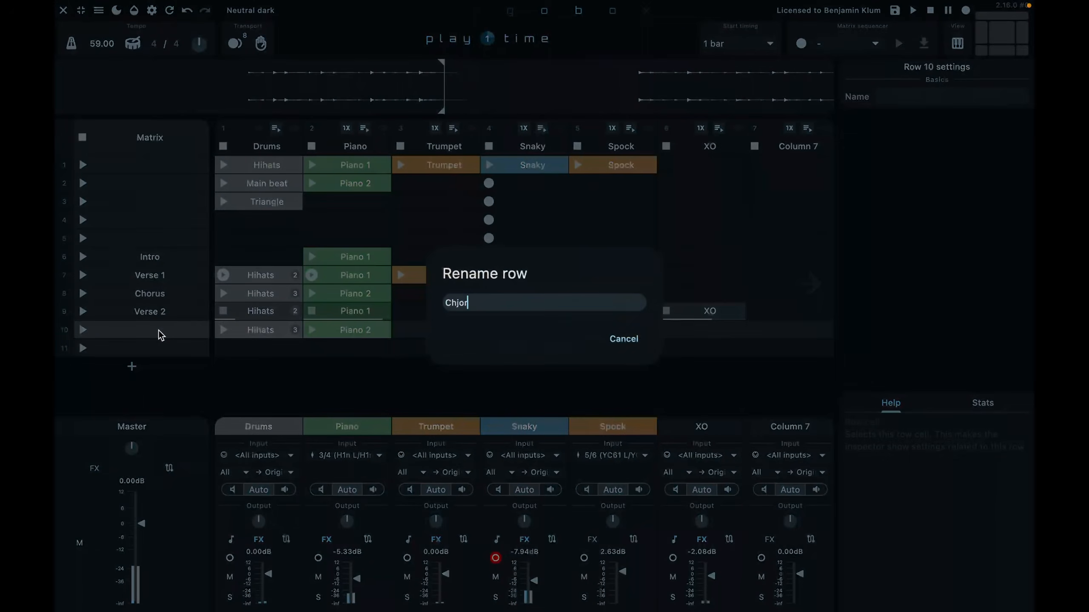
pyautogui.press('BackSpace')
pyautogui.press('BackSpace')
pyautogui.press('BackSpace')
pyautogui.write('orus 2')
pyautogui.press('Return')
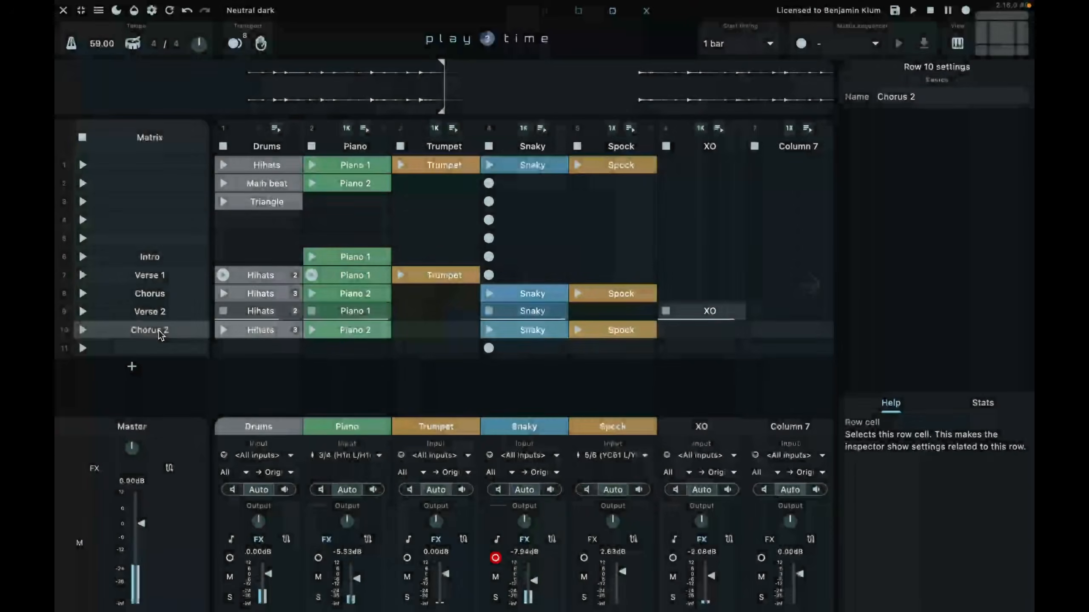
# - Rename row 8 as Chorus 1 and play the Chorus 2 scene
pyautogui.doubleClick(174, 294)
pyautogui.press('Right')
pyautogui.write('1')
pyautogui.press('Return')
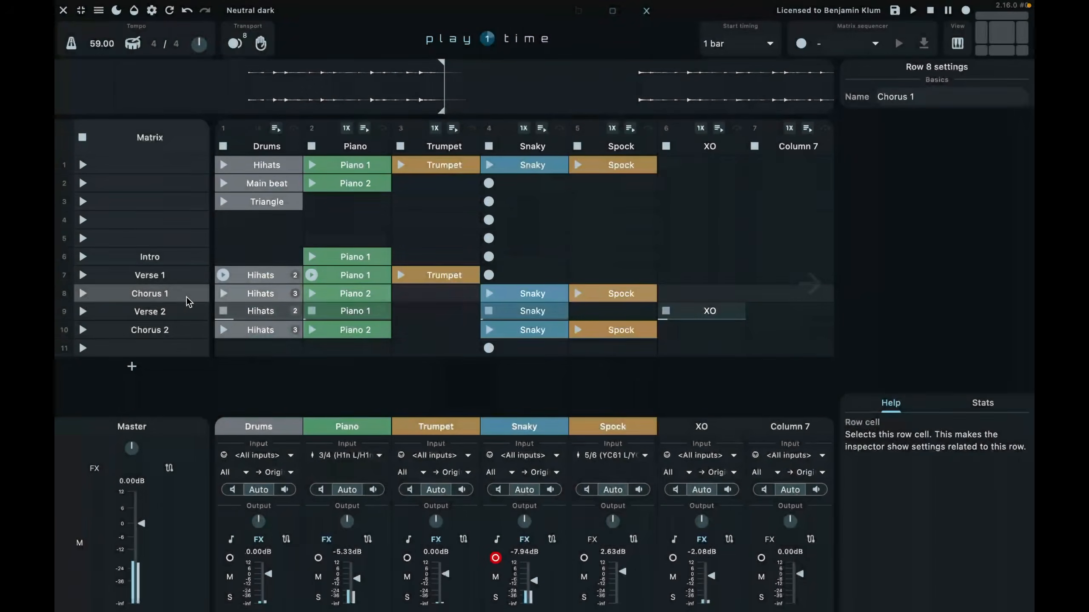
pyautogui.click(83, 330)
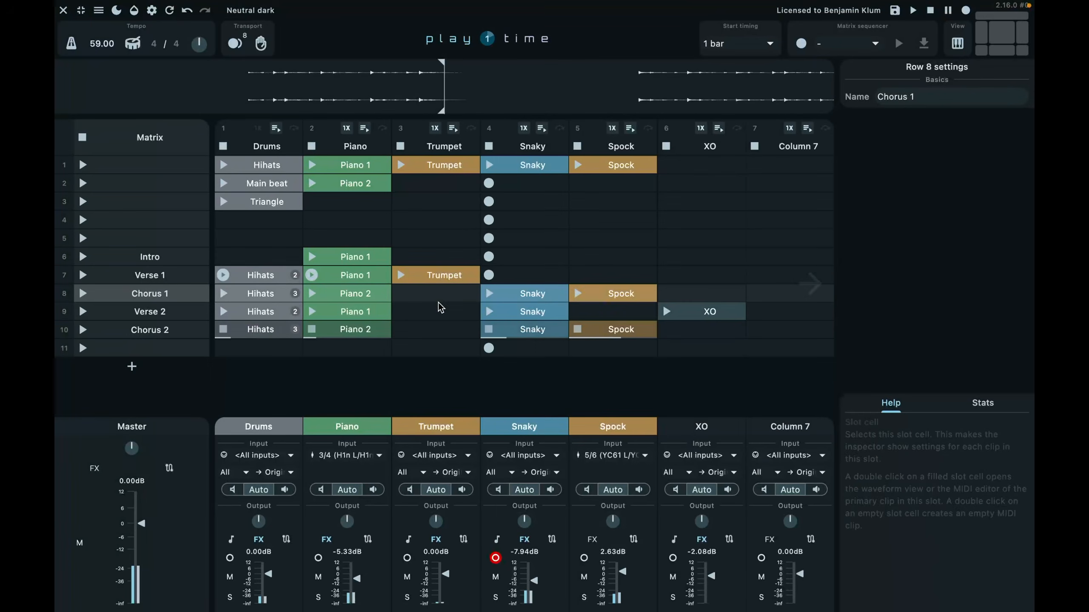
# - Copy the XO clip from the Verse 2 row into the Chorus 2 row and start its playback
pyautogui.click(705, 311)
pyautogui.click(698, 333)
pyautogui.press('super+v')
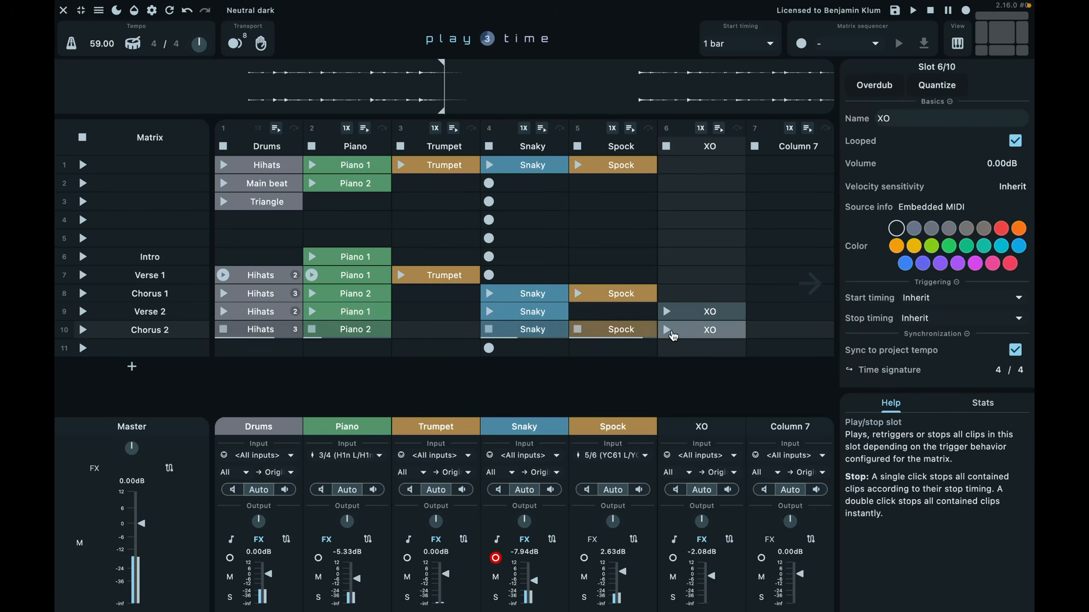
pyautogui.click(666, 332)
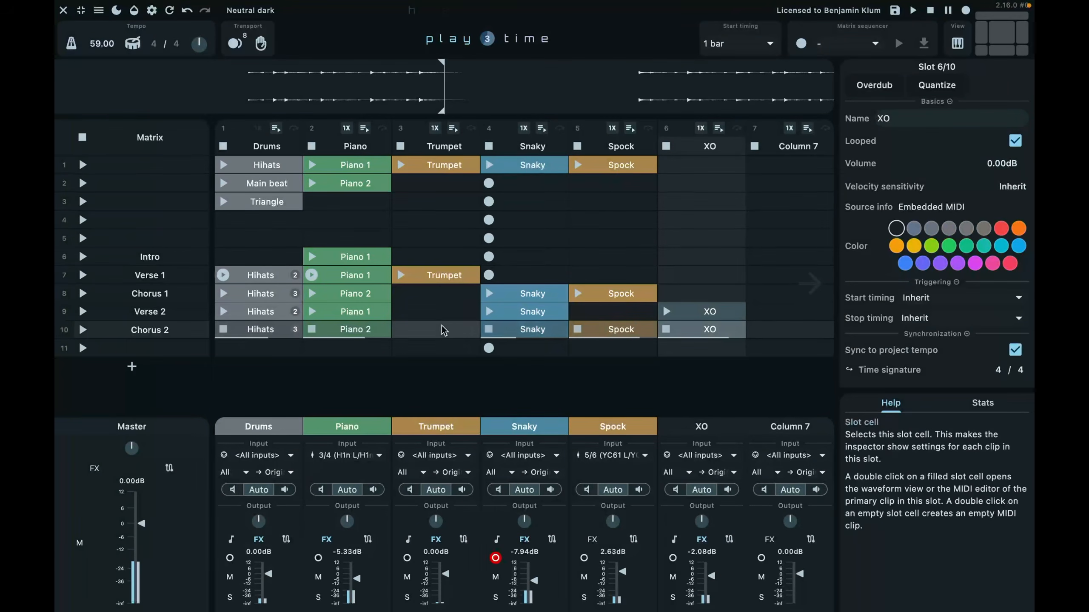
# - Move the XO column between Drums and Piano and color its track grey like the Drums track
pyautogui.click(716, 150)
pyautogui.moveTo(716, 151); pyautogui.dragTo(370, 162)
pyautogui.click(346, 426)
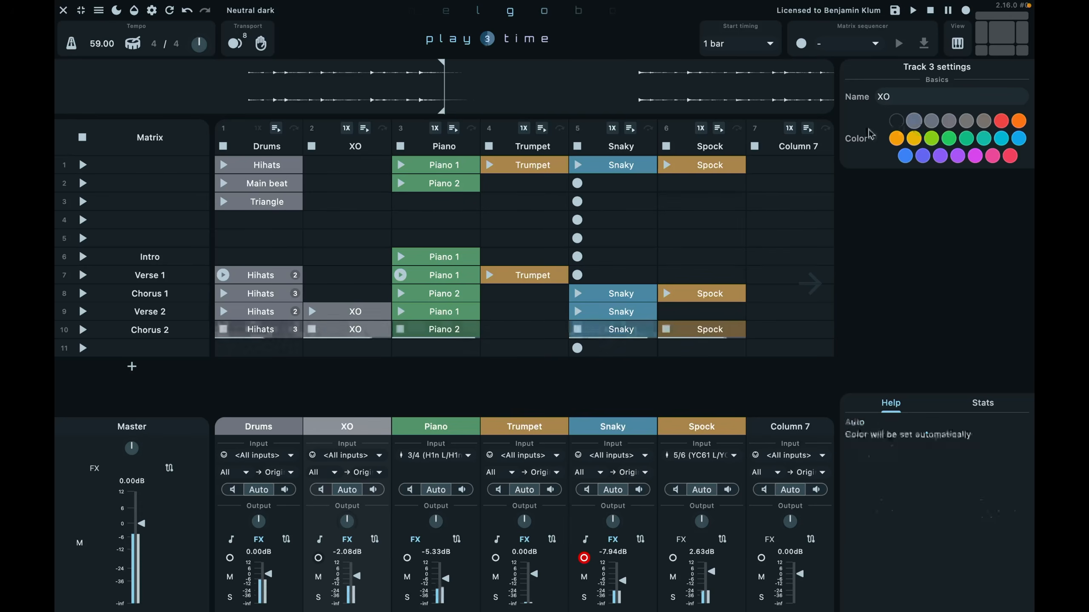
# - Insert a new column before Piano and set its track input to all MIDI inputs
pyautogui.click(446, 148)
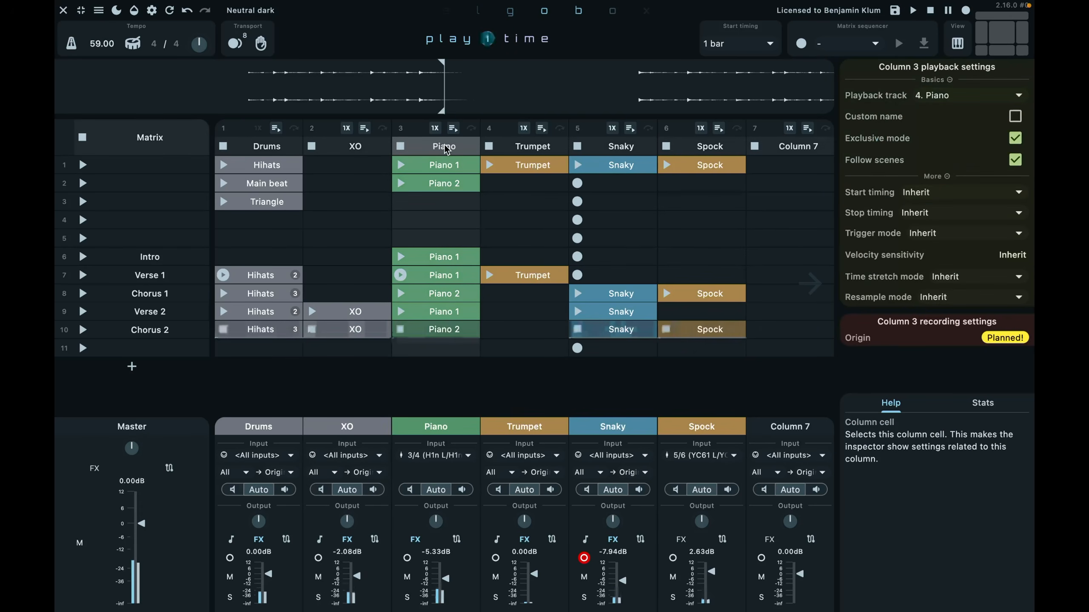
pyautogui.rightClick(446, 149)
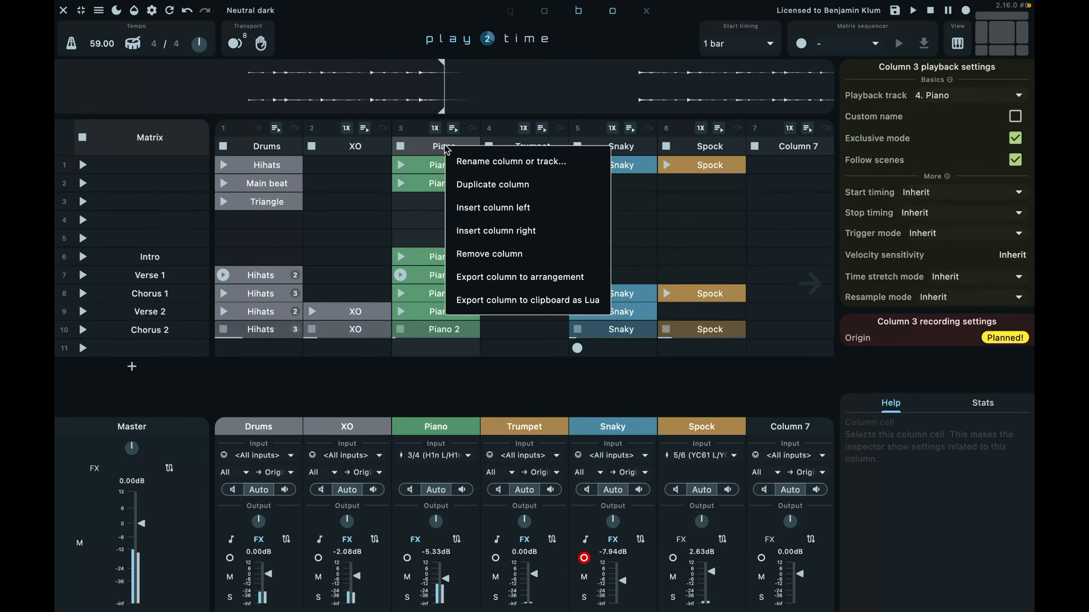
pyautogui.click(475, 206)
pyautogui.click(446, 457)
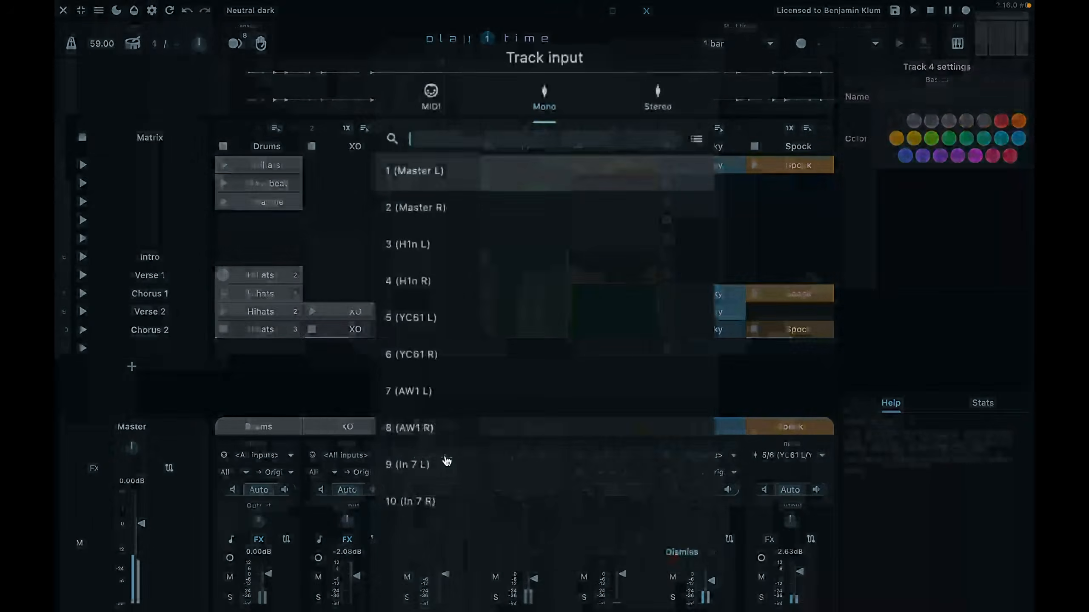
pyautogui.click(445, 121)
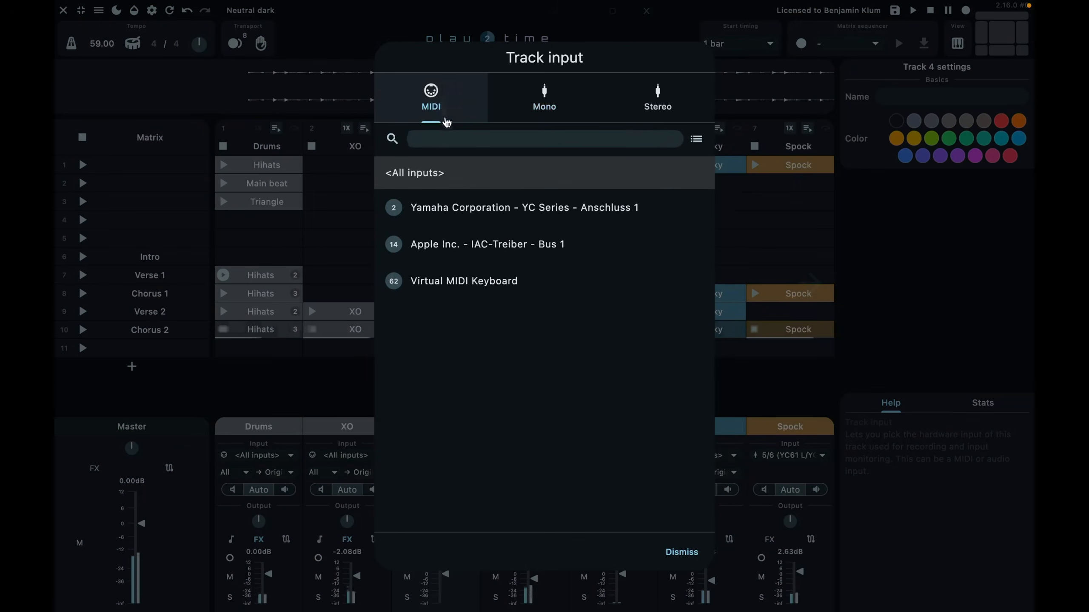
pyautogui.click(451, 171)
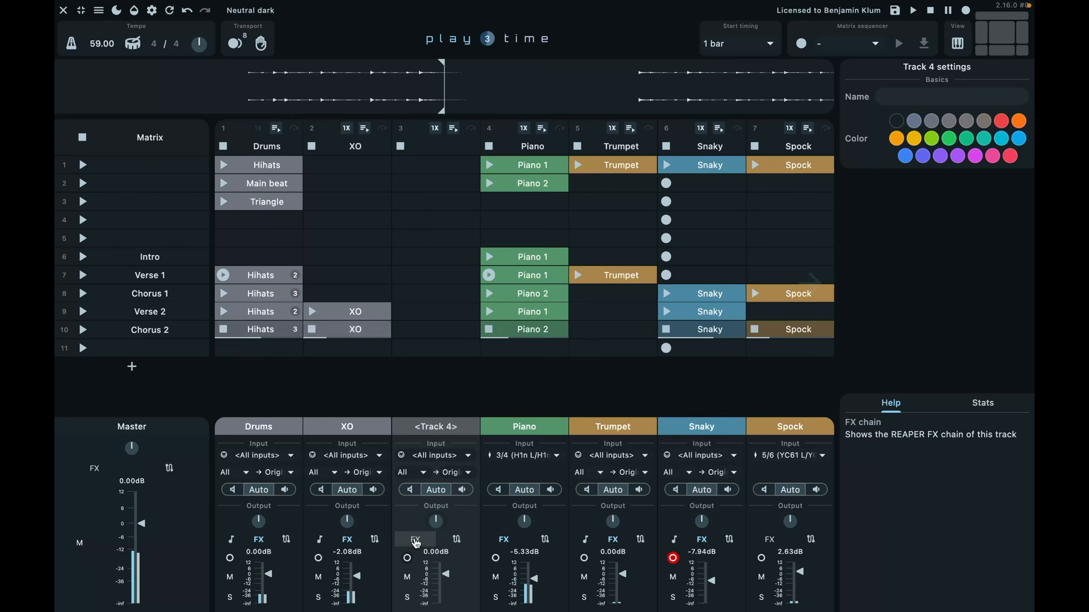
# - Rename the new column's track as Bass
pyautogui.doubleClick(436, 153)
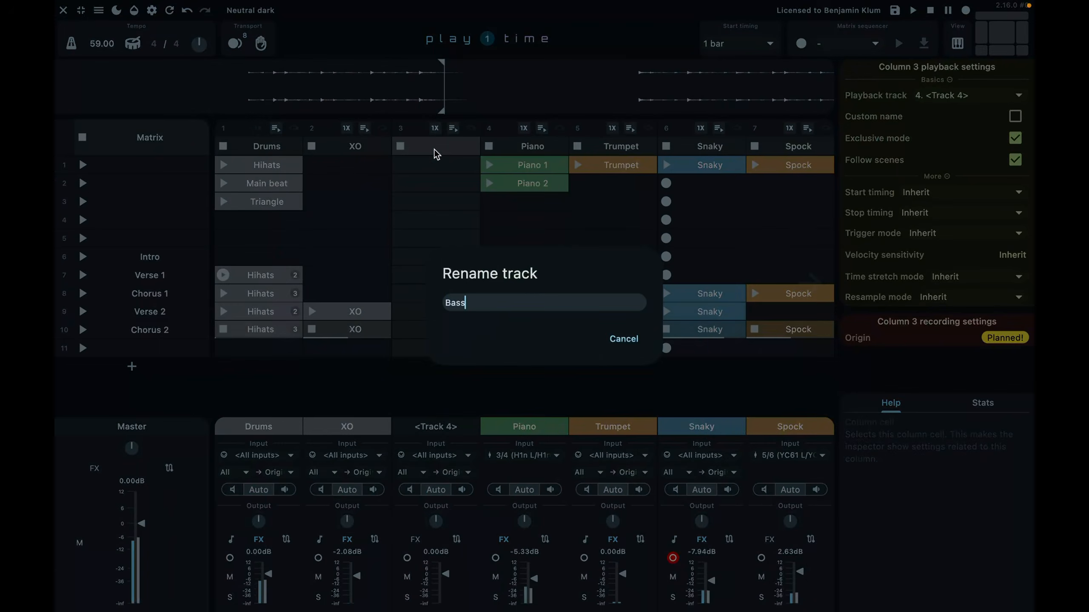
pyautogui.write('Bass')
pyautogui.press('Return')
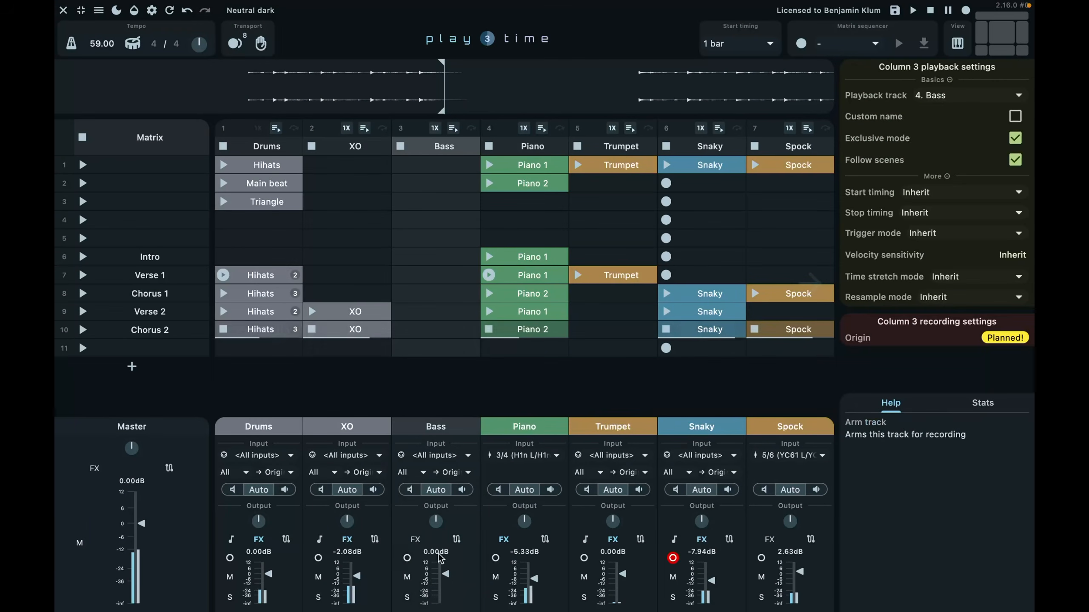
# - Arm the Bass track for recording and add the Diva instrument to its FX chain
pyautogui.click(406, 558)
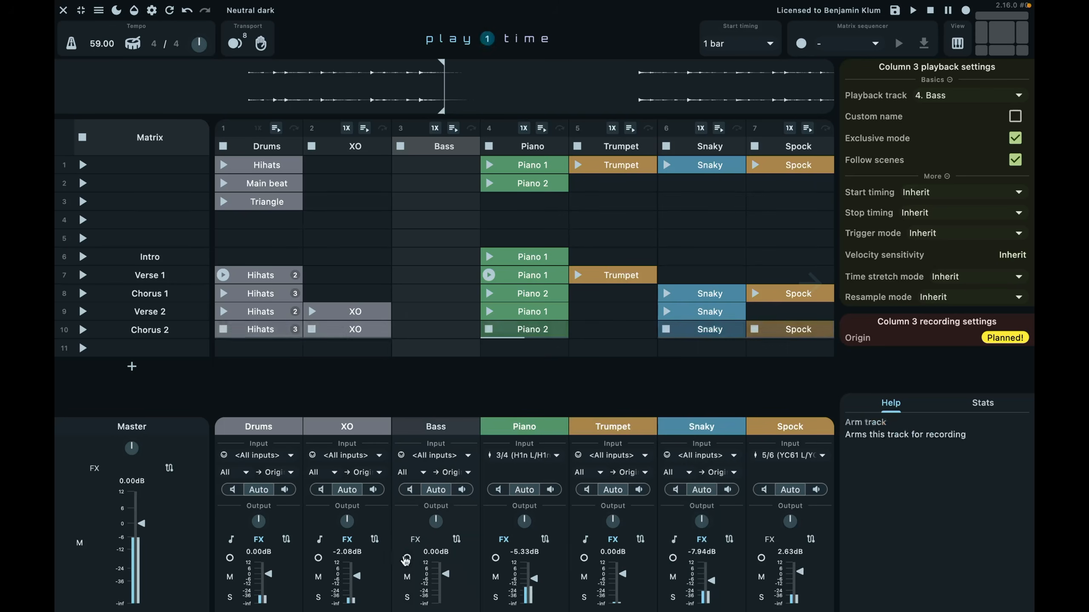
pyautogui.click(406, 558)
pyautogui.click(415, 539)
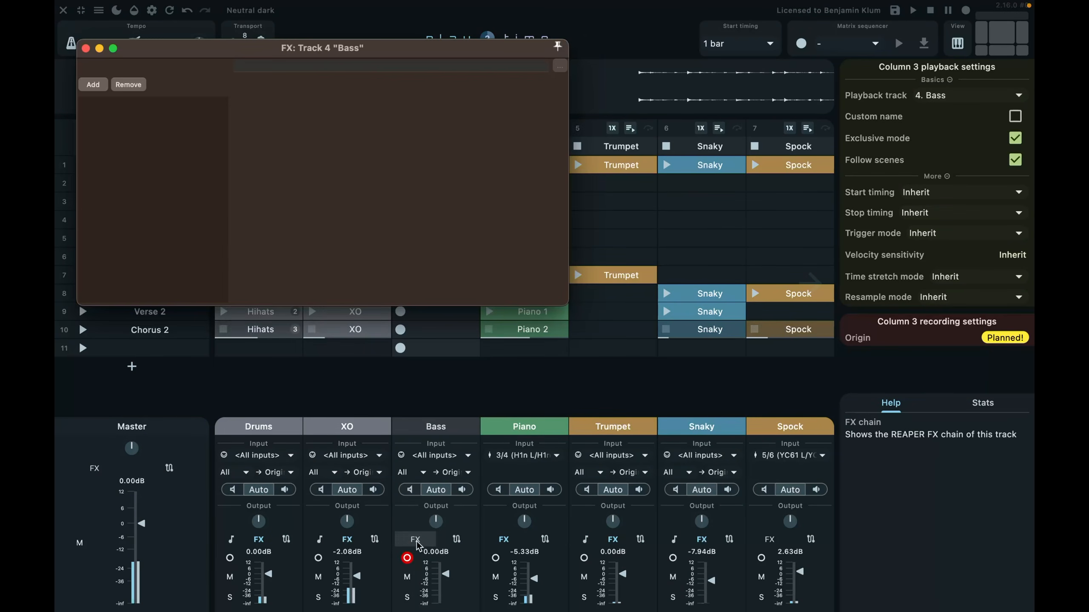
pyautogui.click(96, 85)
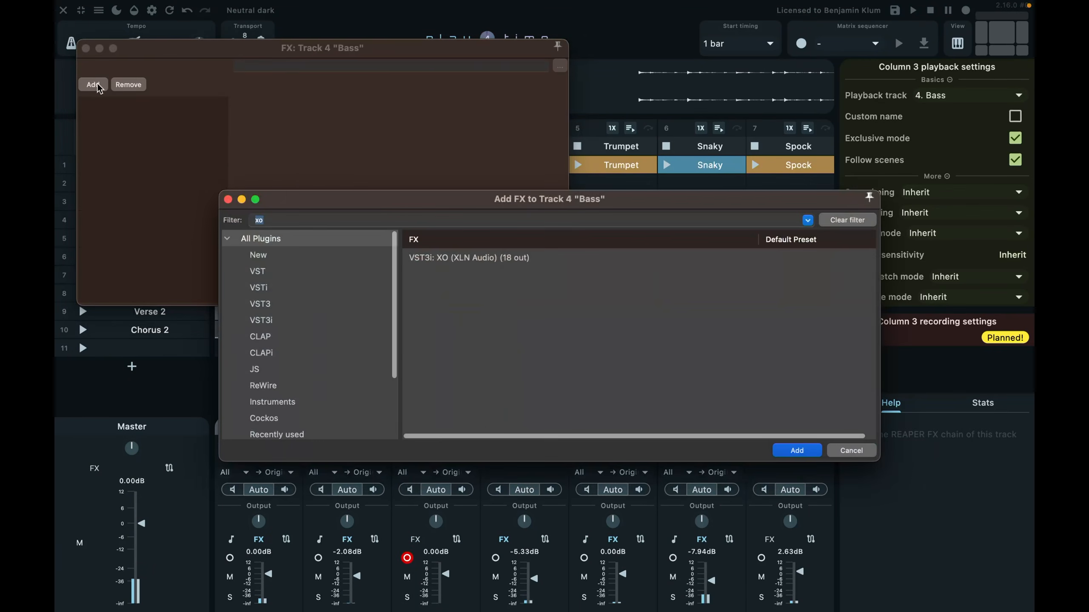
pyautogui.click(850, 224)
pyautogui.write('diva')
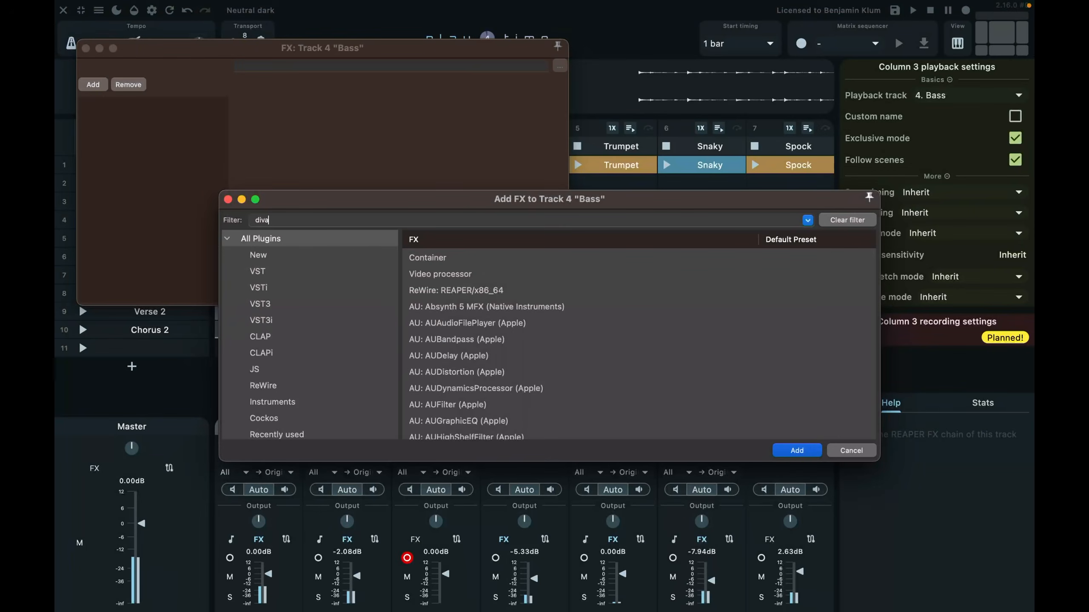
pyautogui.press('Return')
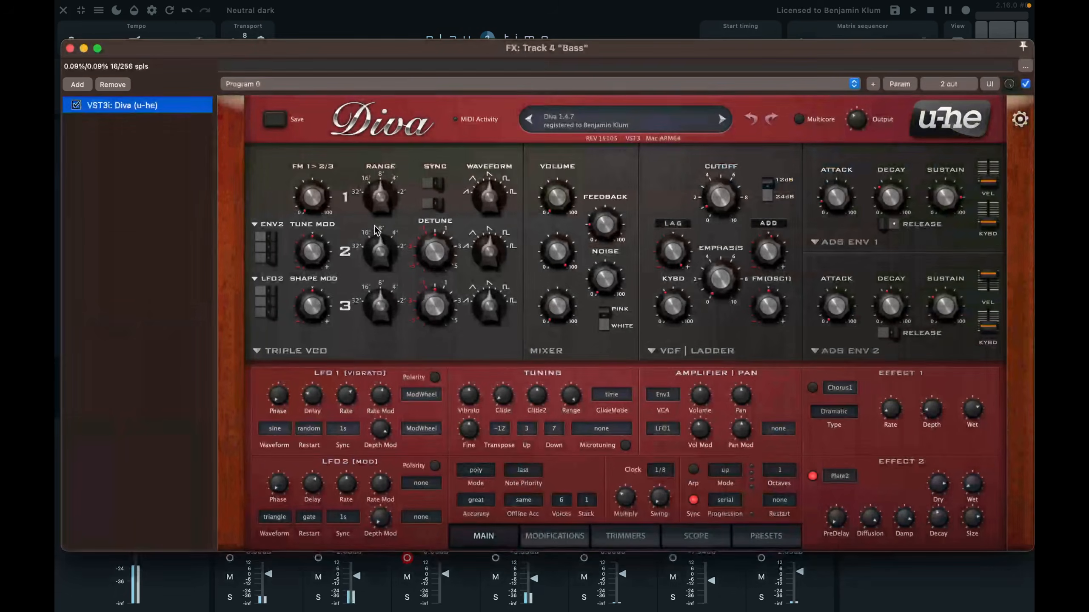
# - Load Diva's XS Low Funk preset on the Bass track and lower the track volume to -5.33 dB
pyautogui.click(283, 85)
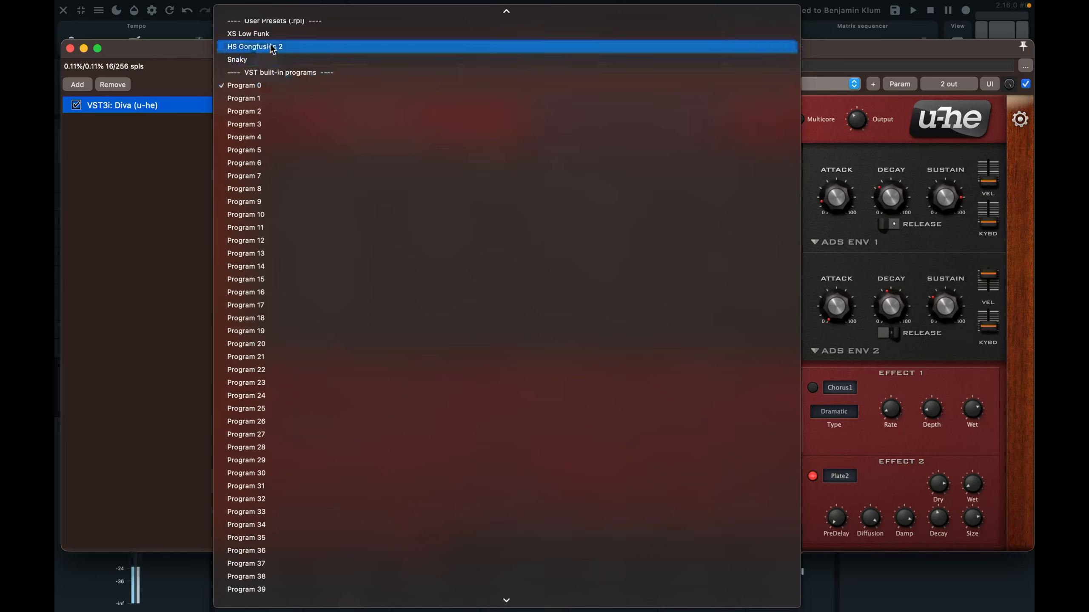
pyautogui.click(258, 34)
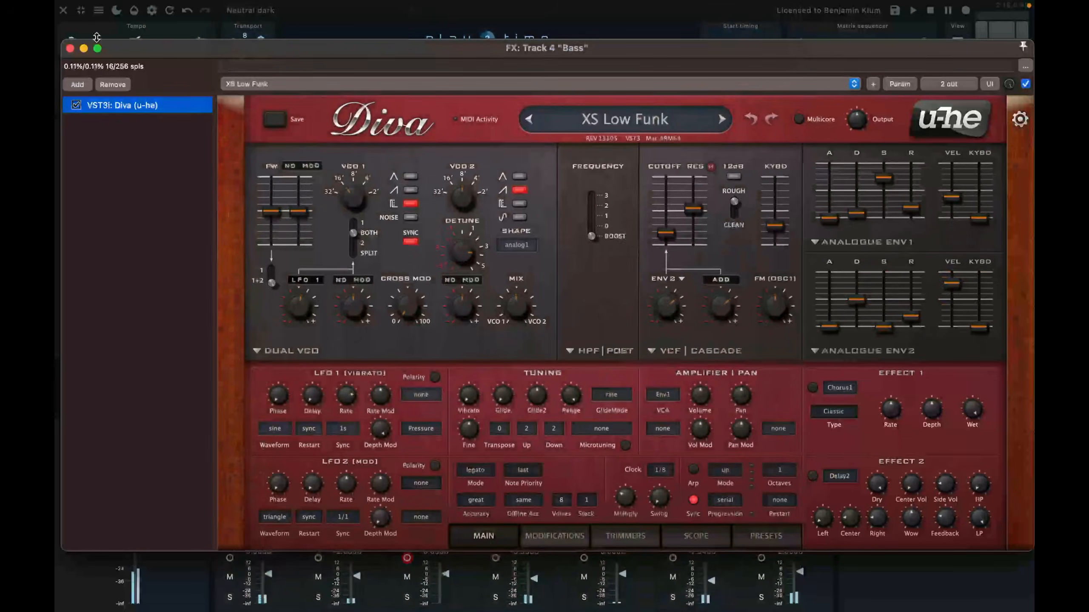
pyautogui.click(69, 48)
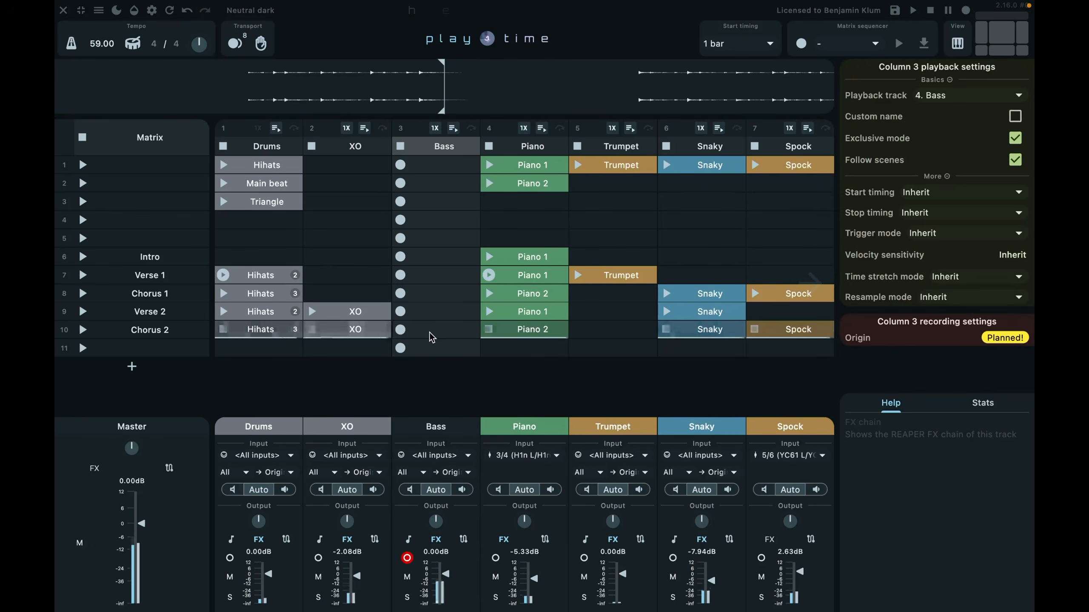
pyautogui.scroll(-3, 438, 584)
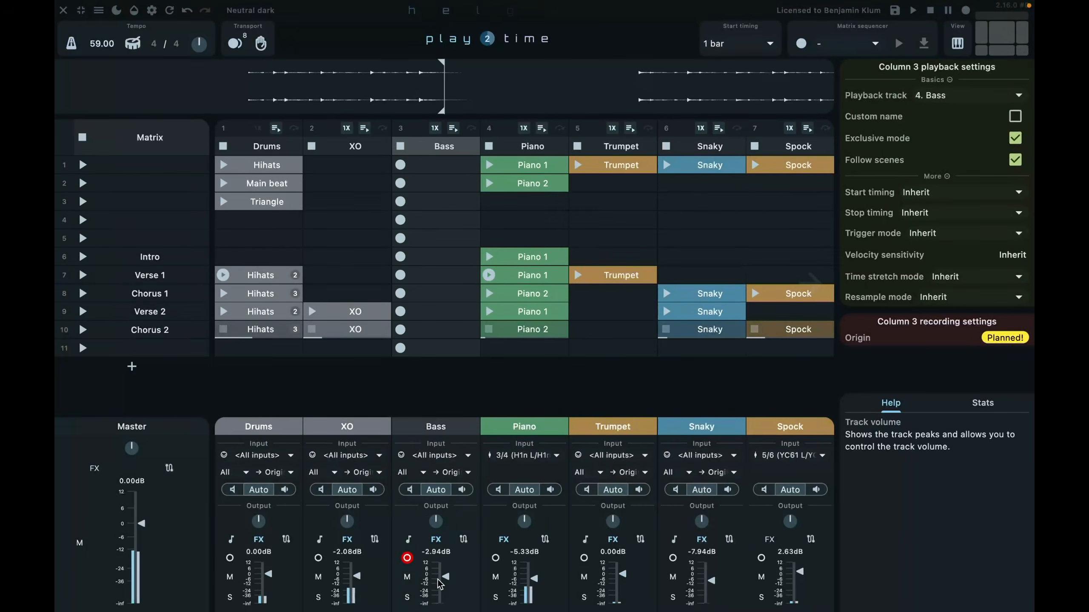
pyautogui.scroll(-1, 438, 584)
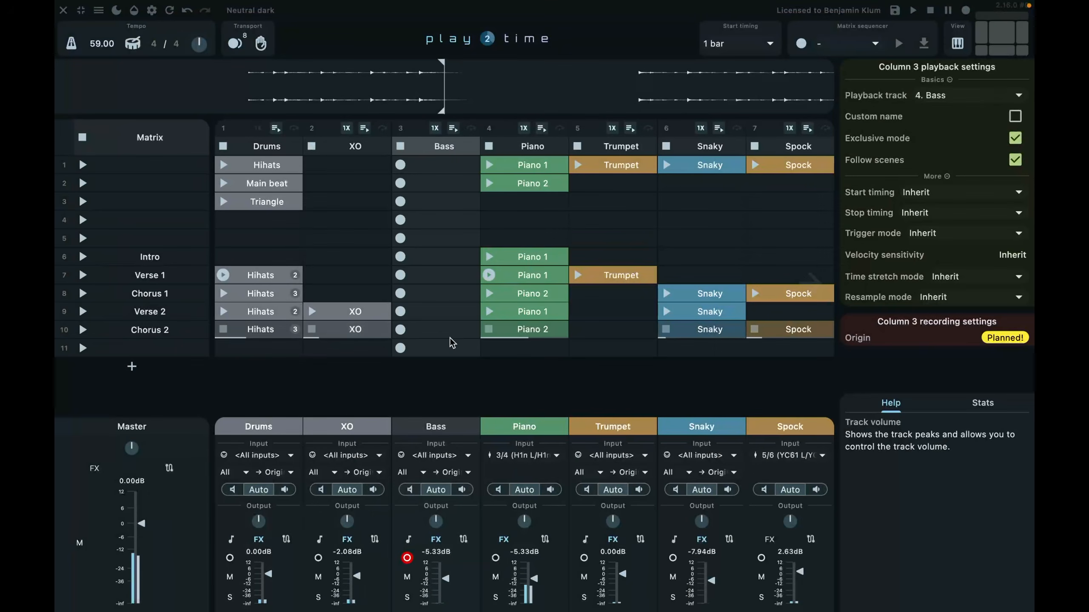
# - Record a MIDI clip into the Bass column's Chorus 2 slot and quantize it
pyautogui.click(414, 329)
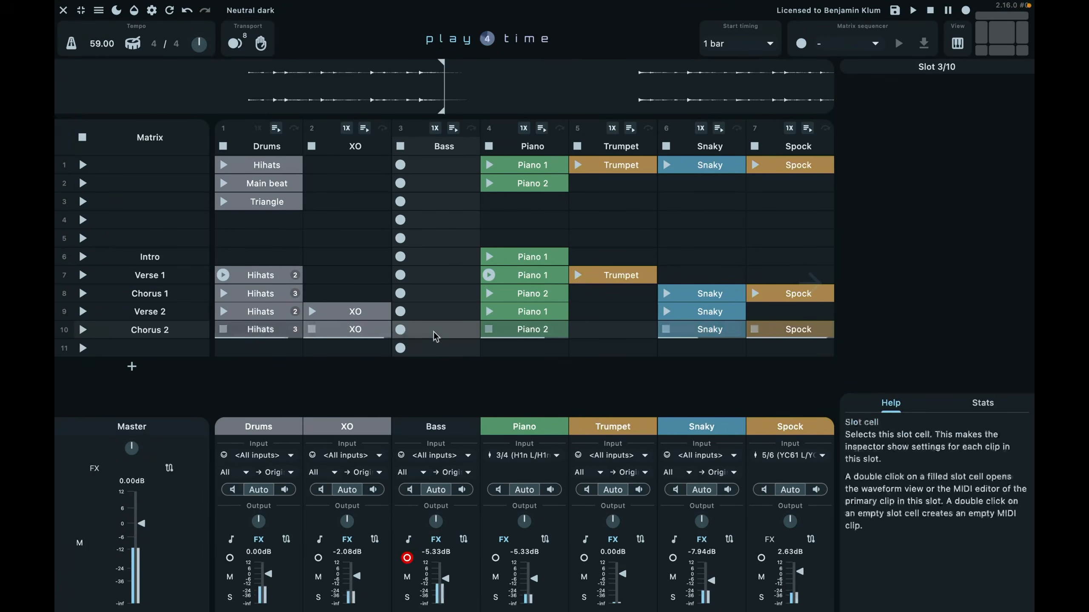
pyautogui.click(235, 45)
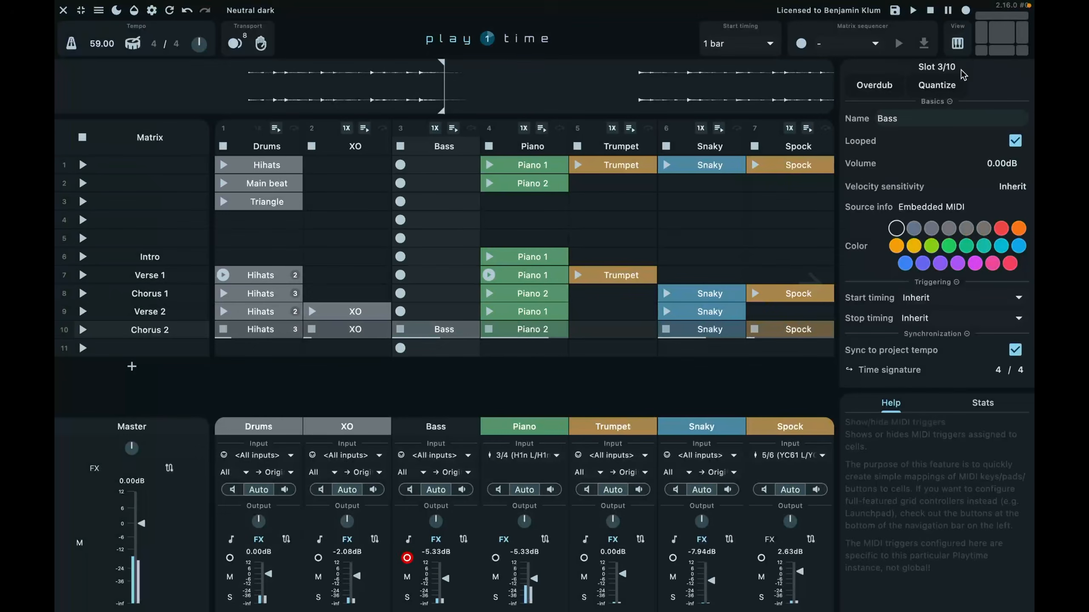
pyautogui.click(934, 87)
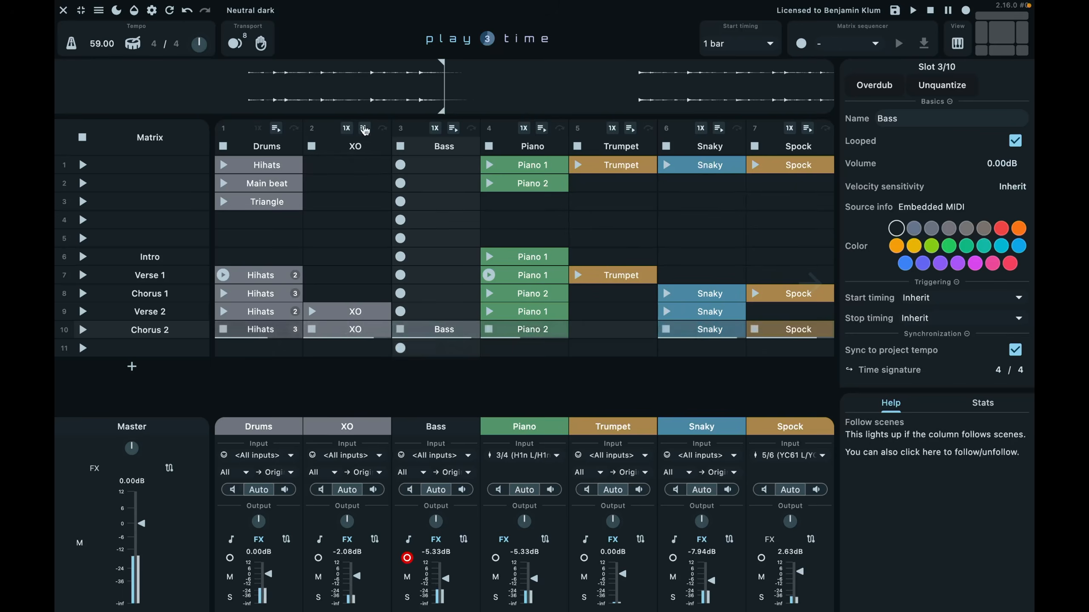
# - Stop the playback and save the REAPER project
pyautogui.click(261, 43)
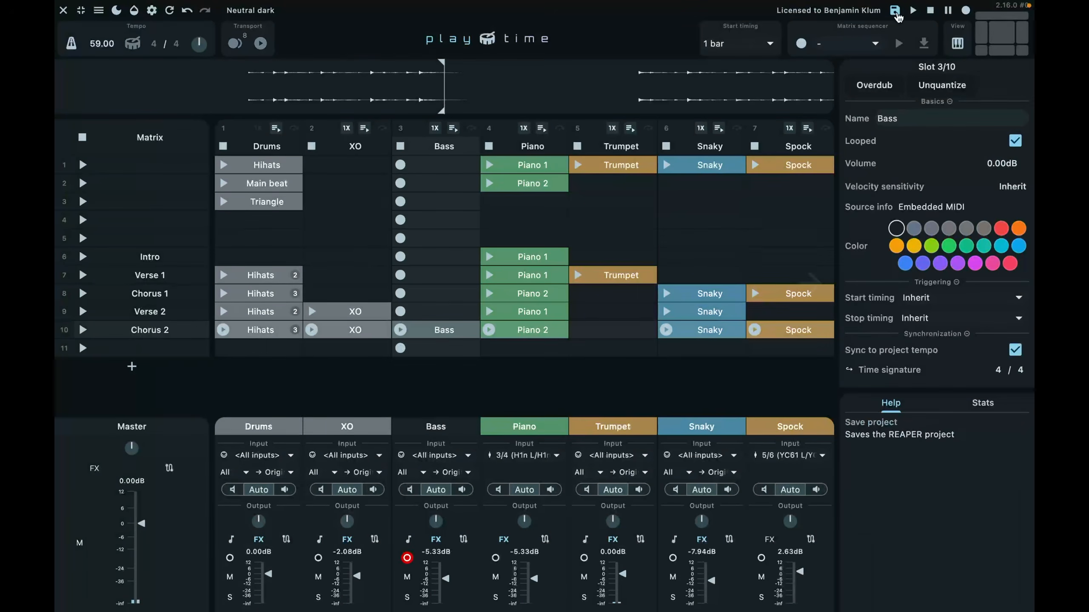
pyautogui.click(895, 13)
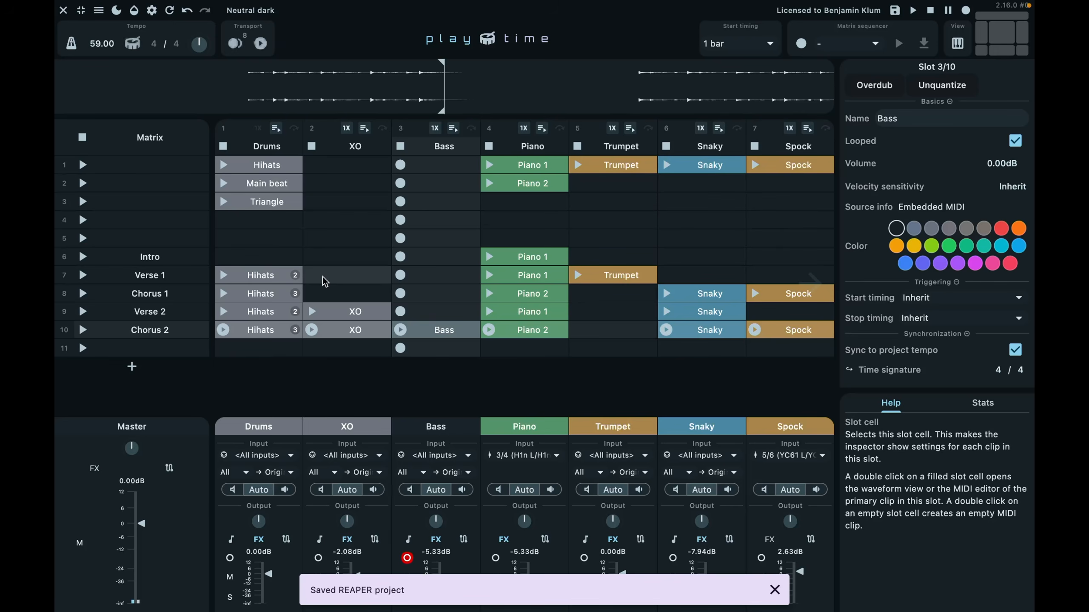
# - Hide the help and inspector areas and narrow the scene column to make room for more matrix columns
pyautogui.hscroll(3, 322, 276)
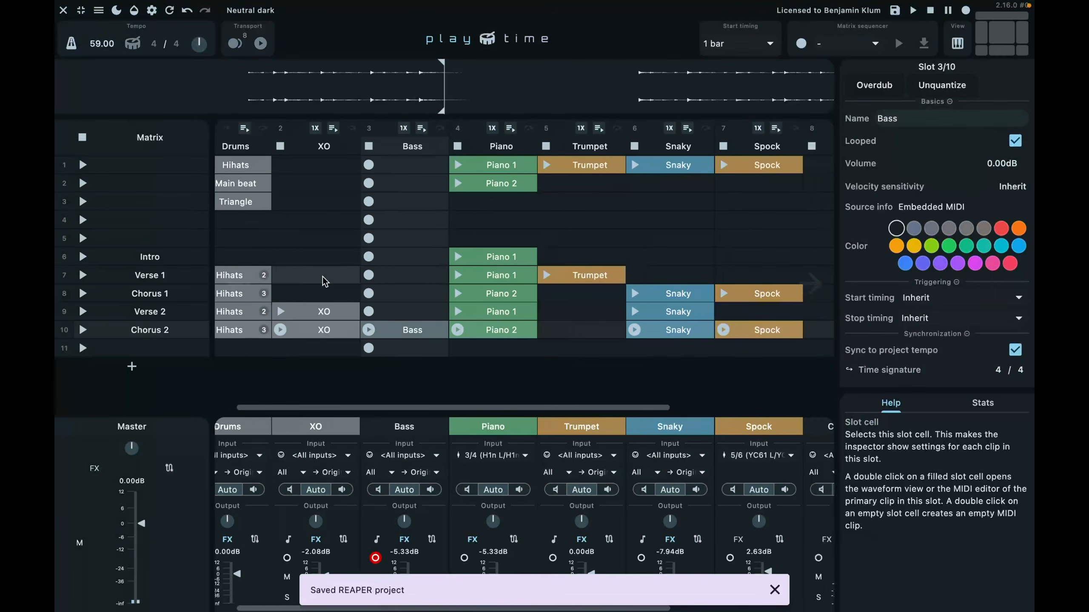
pyautogui.hscroll(3, 323, 281)
pyautogui.hscroll(-8, 322, 281)
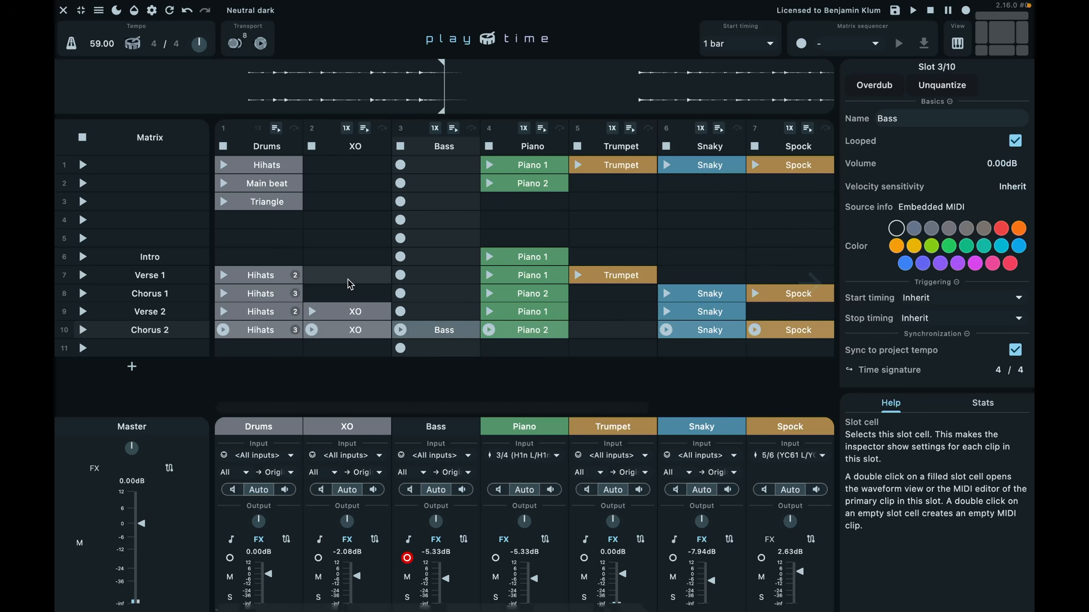
pyautogui.click(1023, 52)
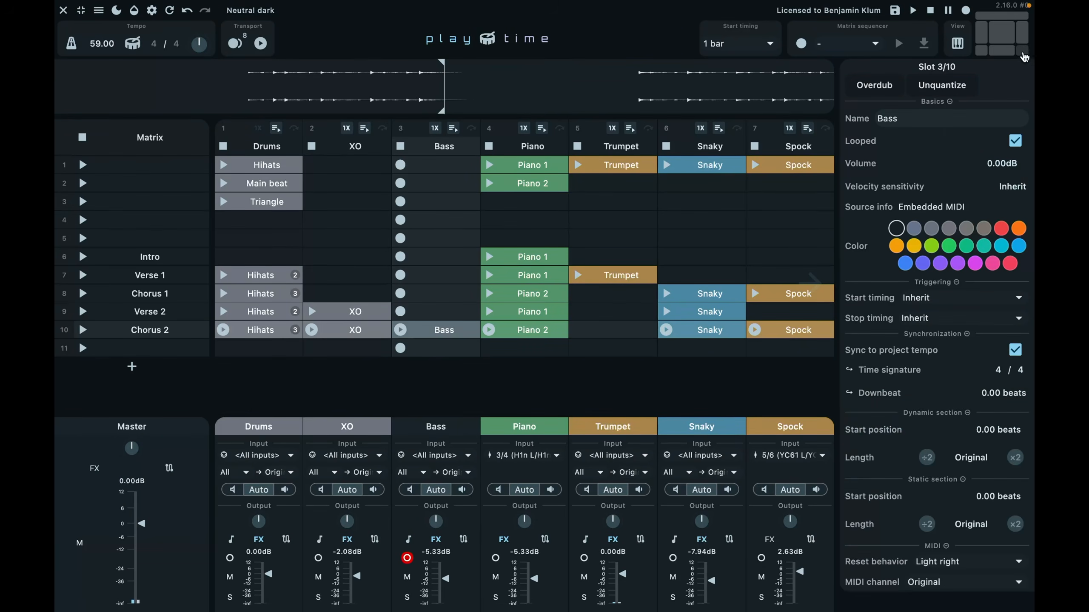
pyautogui.click(1023, 38)
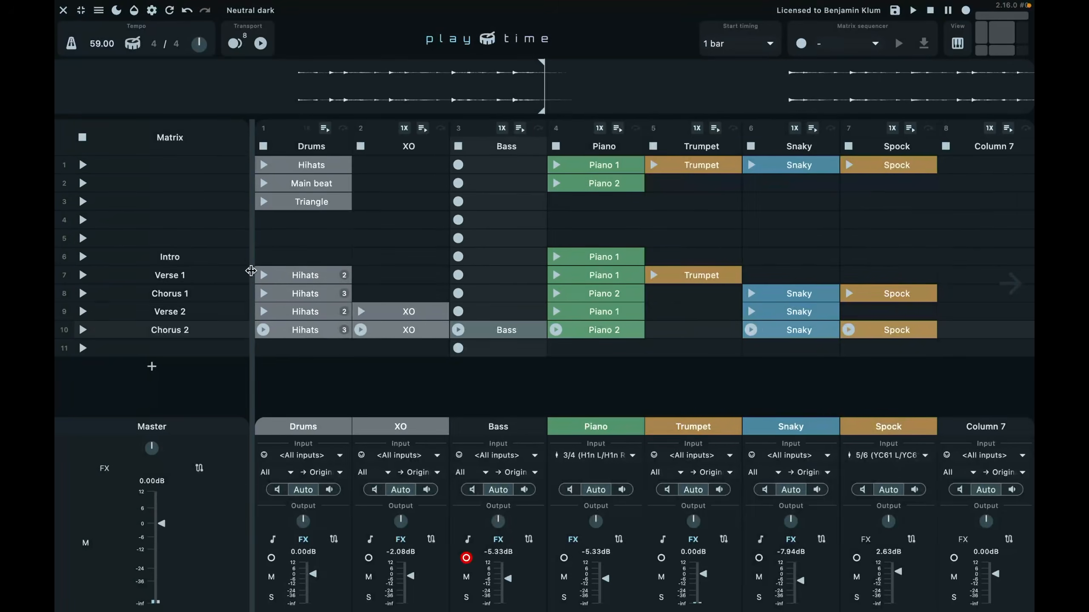
pyautogui.moveTo(251, 272); pyautogui.dragTo(154, 275)
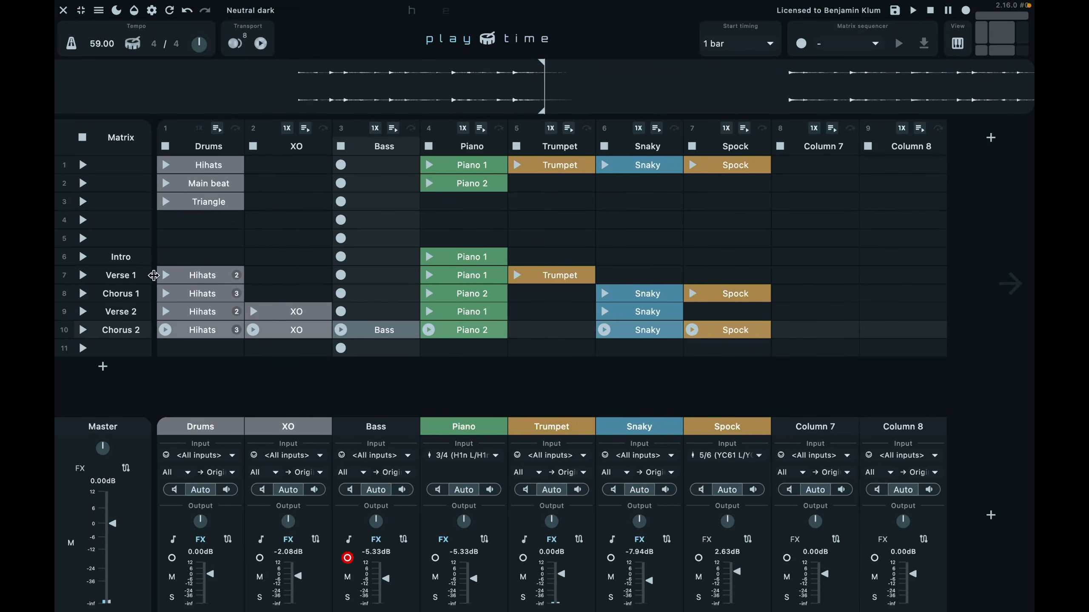
# - Rename the track of Column 7 to Lead
pyautogui.click(828, 150)
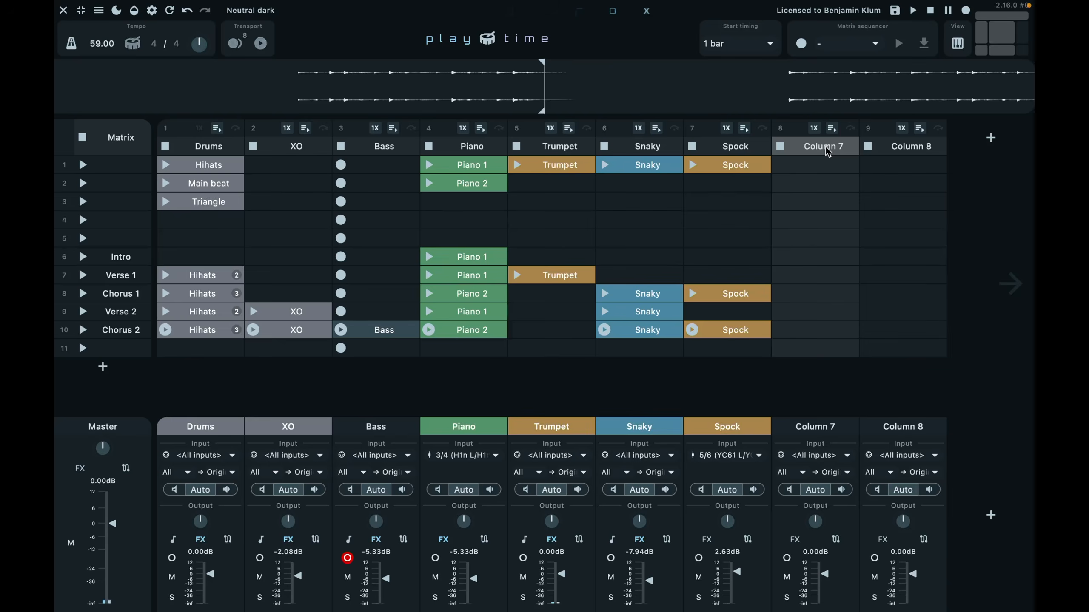
pyautogui.doubleClick(828, 147)
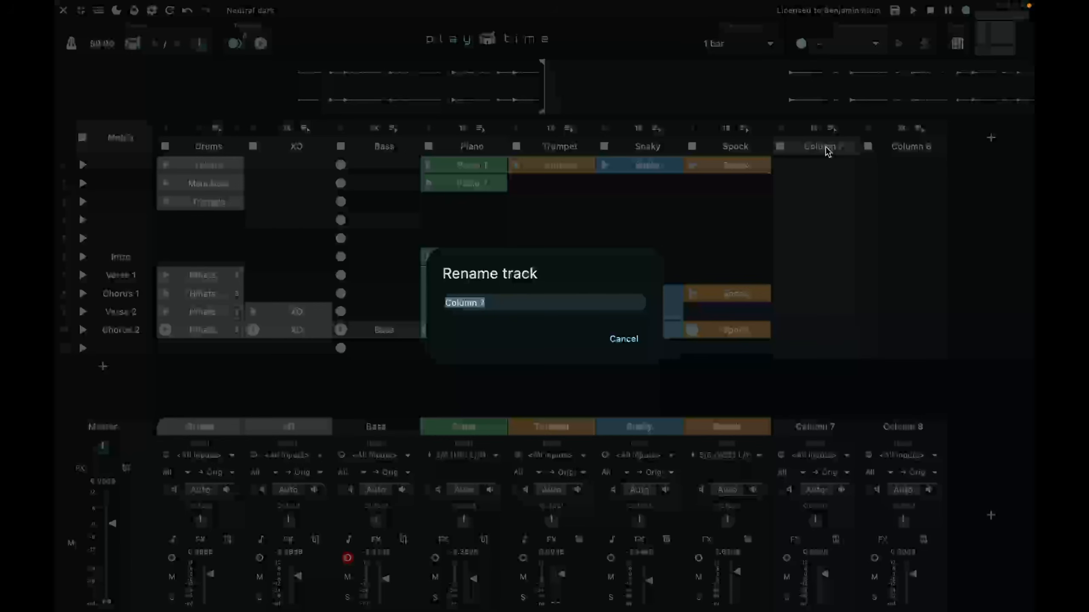
pyautogui.write('Lead')
pyautogui.press('Return')
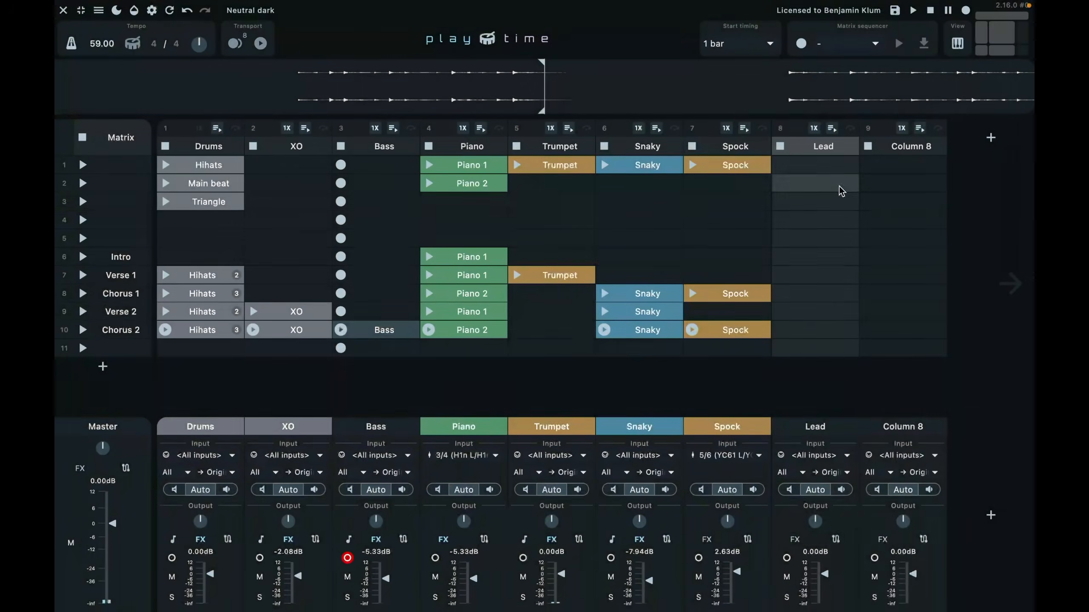
# - Arm the Lead track for recording and add the Diva instrument to its FX chain
pyautogui.click(786, 557)
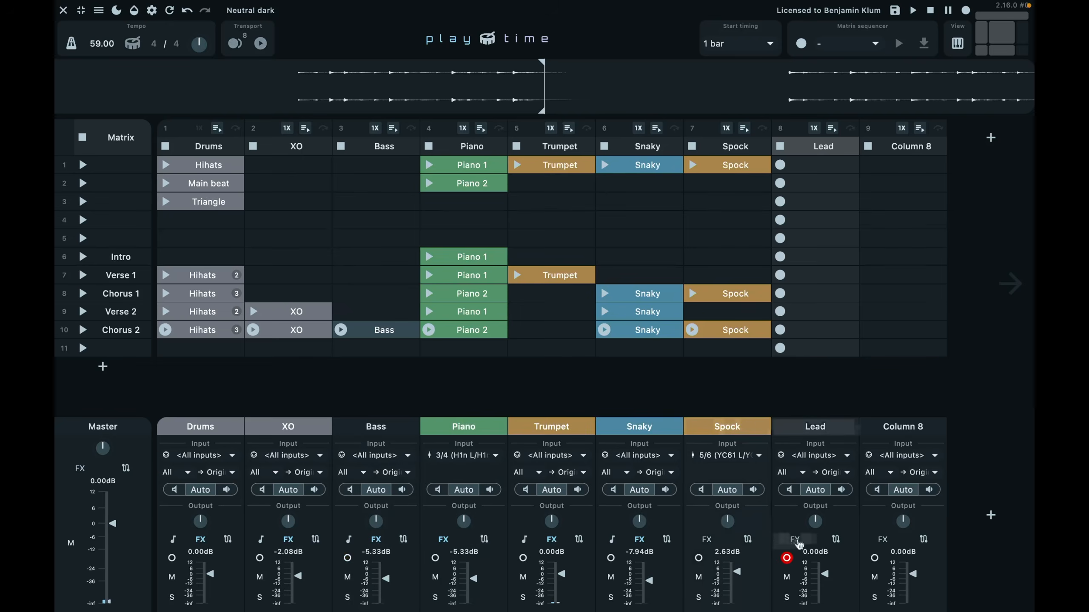
pyautogui.click(794, 539)
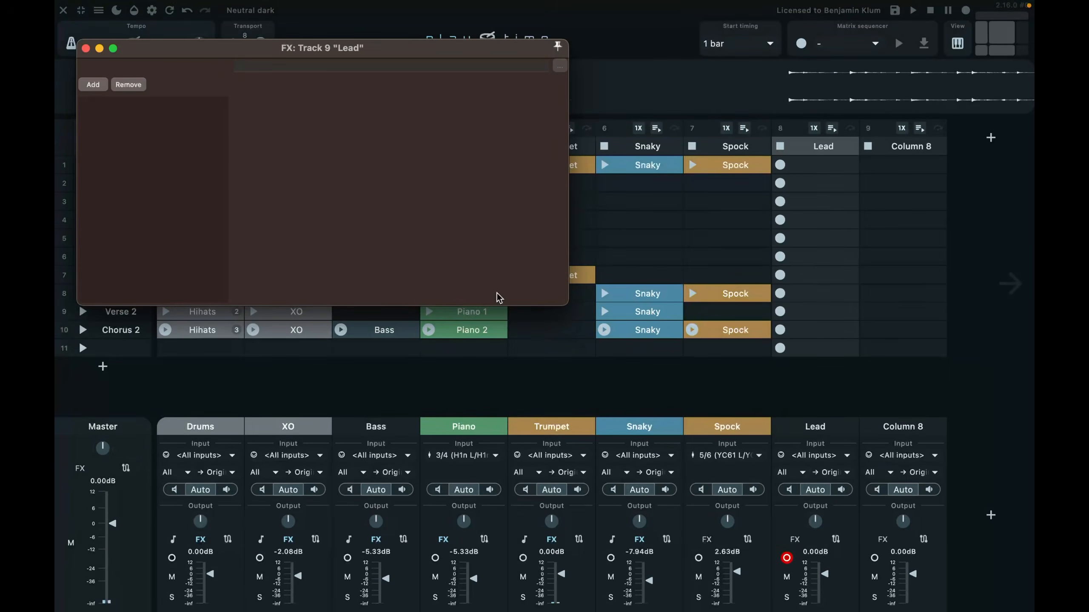
pyautogui.click(93, 85)
pyautogui.write('diva')
pyautogui.press('Down')
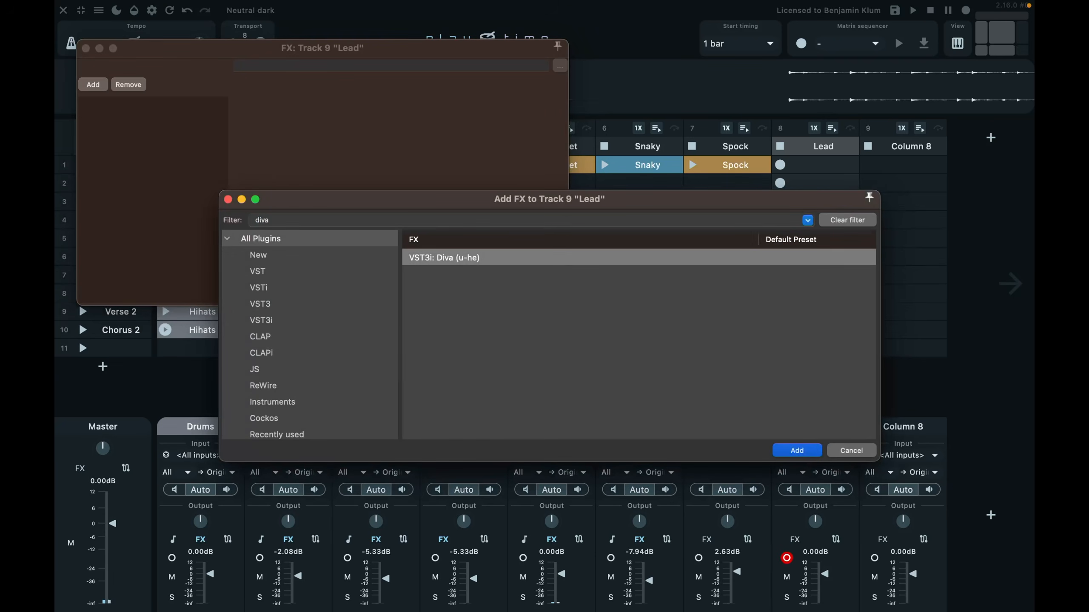
pyautogui.press('Return')
# - Load Diva's HS Gongfusion 2 preset on the Lead track and lower the track volume to -10.83 dB
pyautogui.click(369, 84)
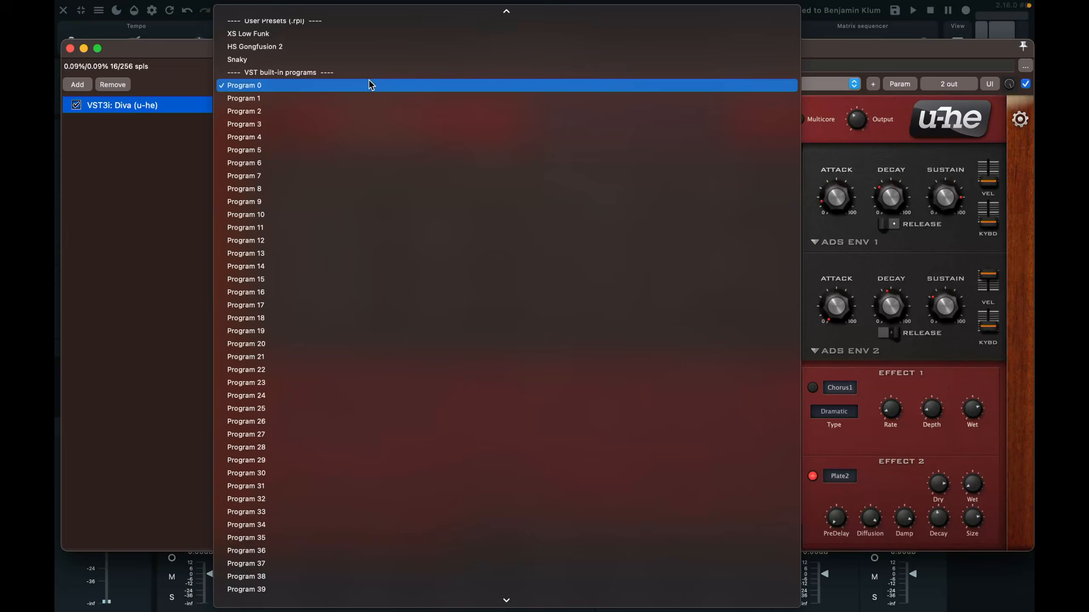
pyautogui.click(330, 52)
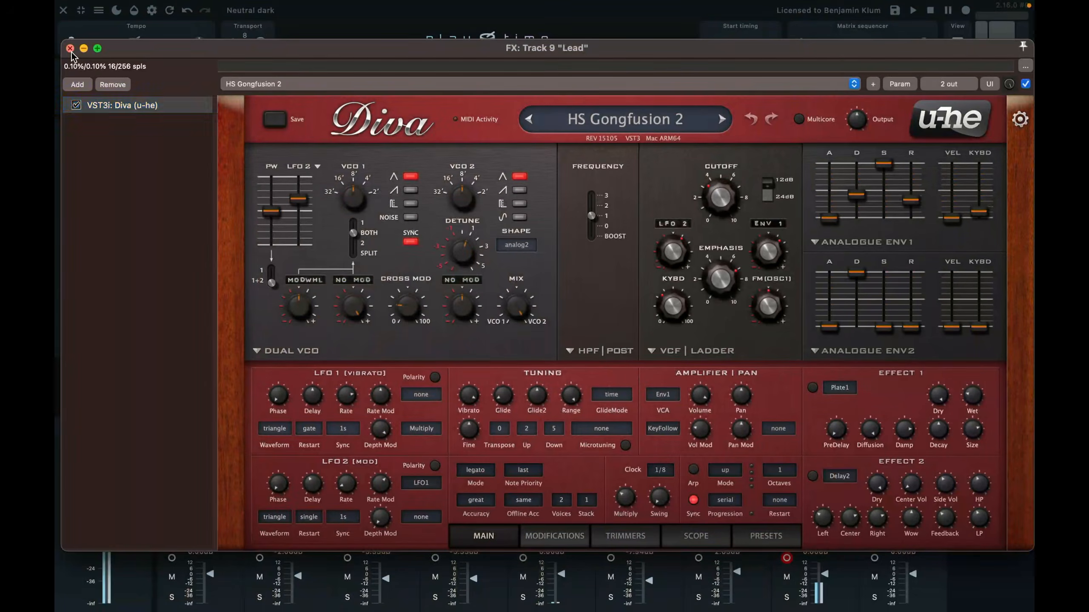
pyautogui.click(70, 48)
pyautogui.moveTo(824, 572); pyautogui.dragTo(823, 576)
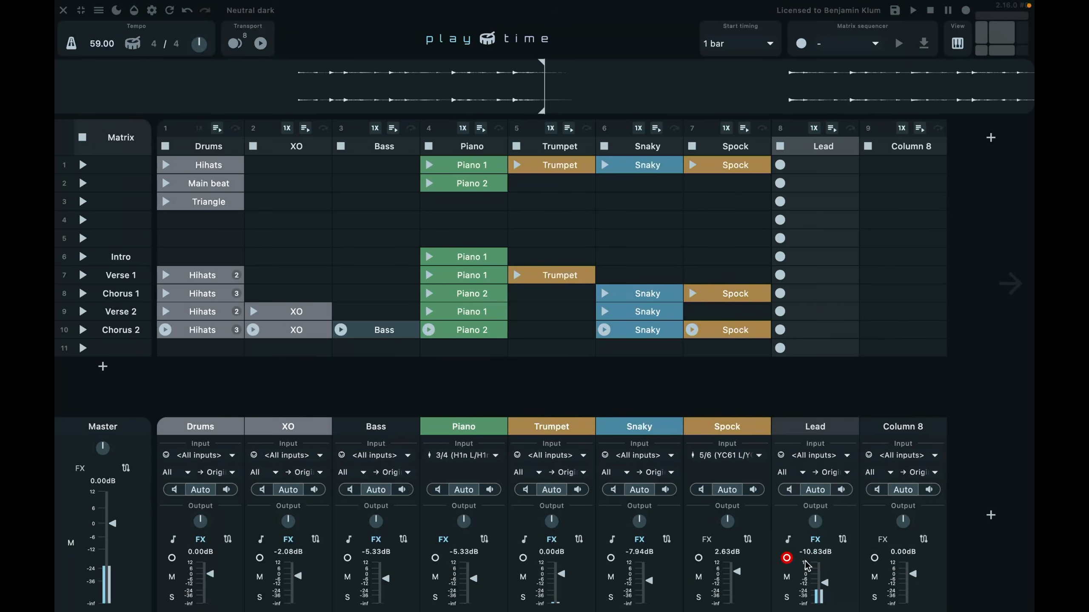
# - Add the ColourCopy delay effect after Diva in the Lead track's FX chain
pyautogui.click(815, 540)
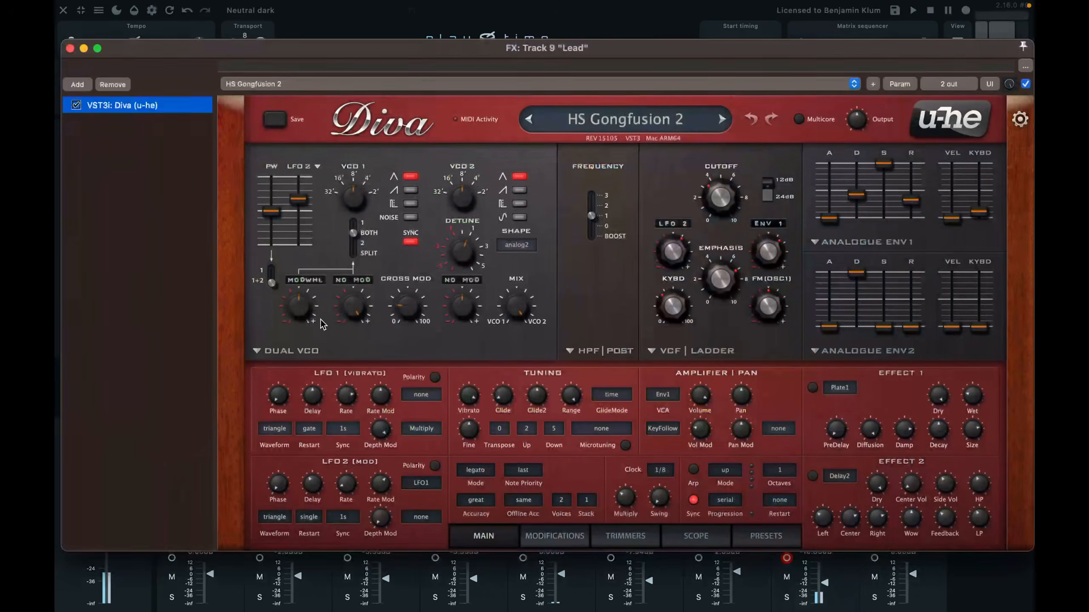
pyautogui.click(85, 85)
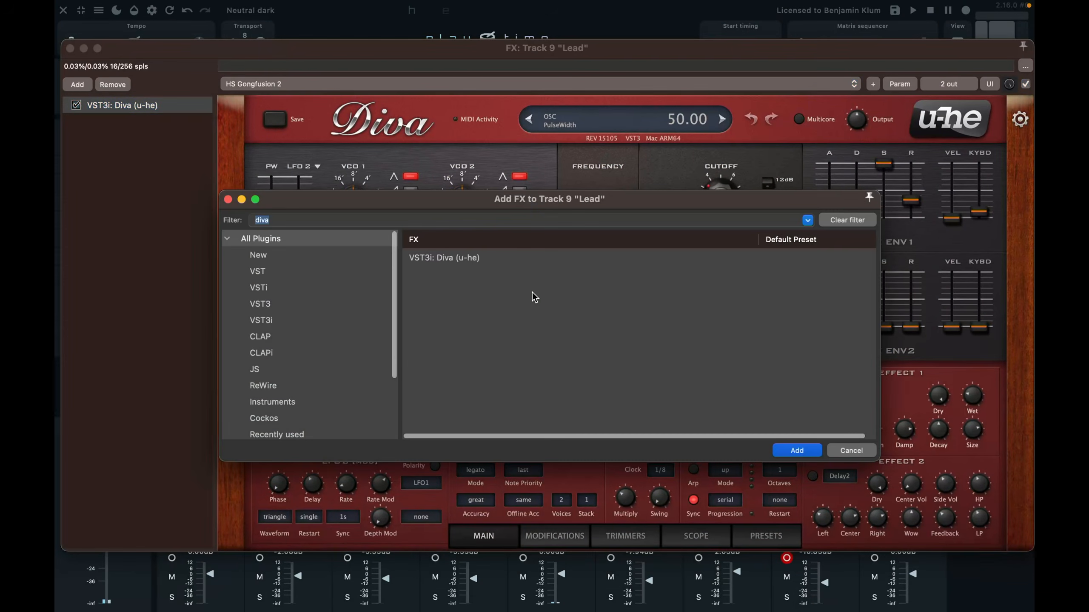
pyautogui.write('d')
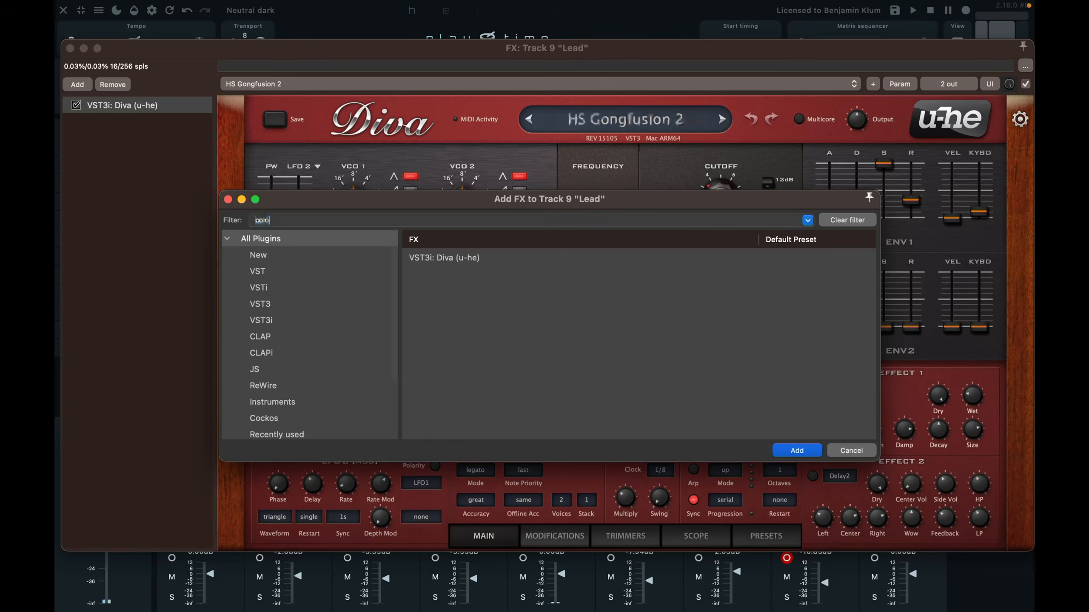
pyautogui.press('Return')
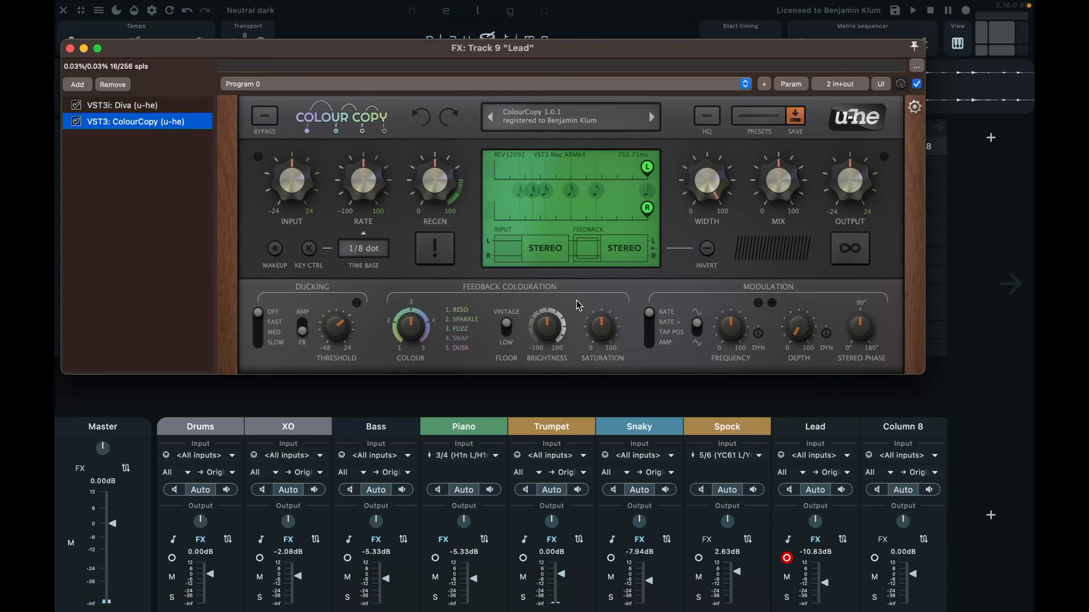
# - Keep ColourCopy's Program 0 preset and lower its delay regeneration to 22
pyautogui.click(423, 88)
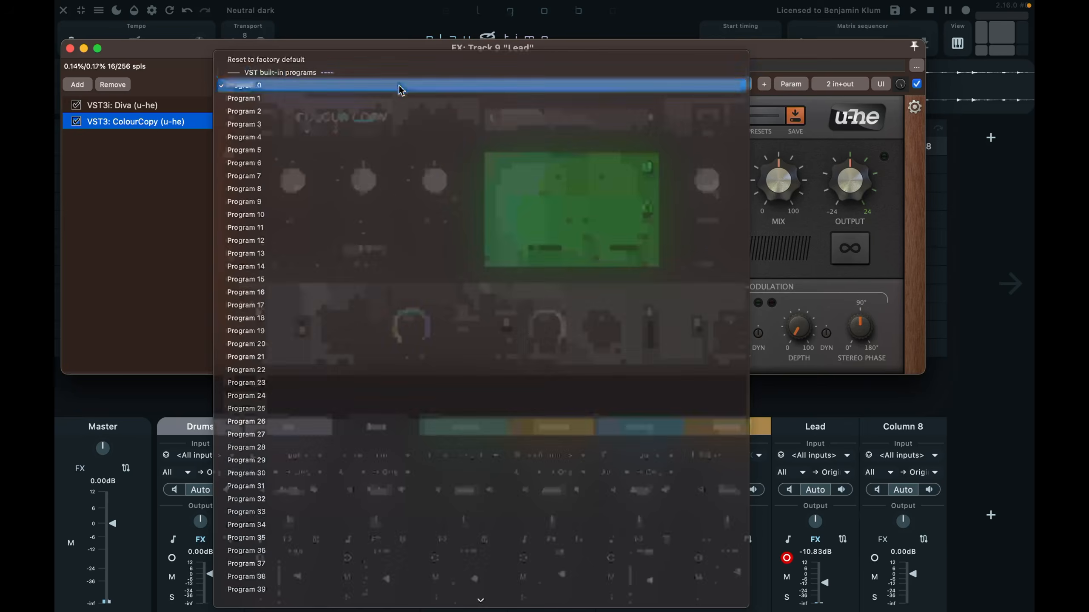
pyautogui.click(398, 86)
pyautogui.moveTo(433, 197); pyautogui.dragTo(434, 228)
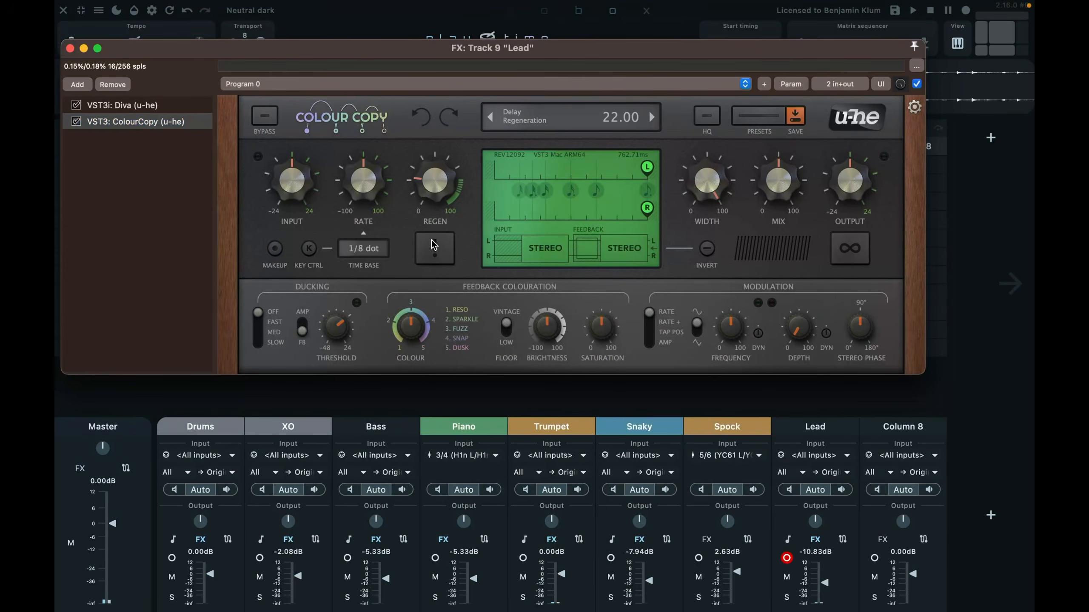
# - Set ColourCopy's delay time base to 1/4 and close the Lead track's FX window
pyautogui.click(384, 249)
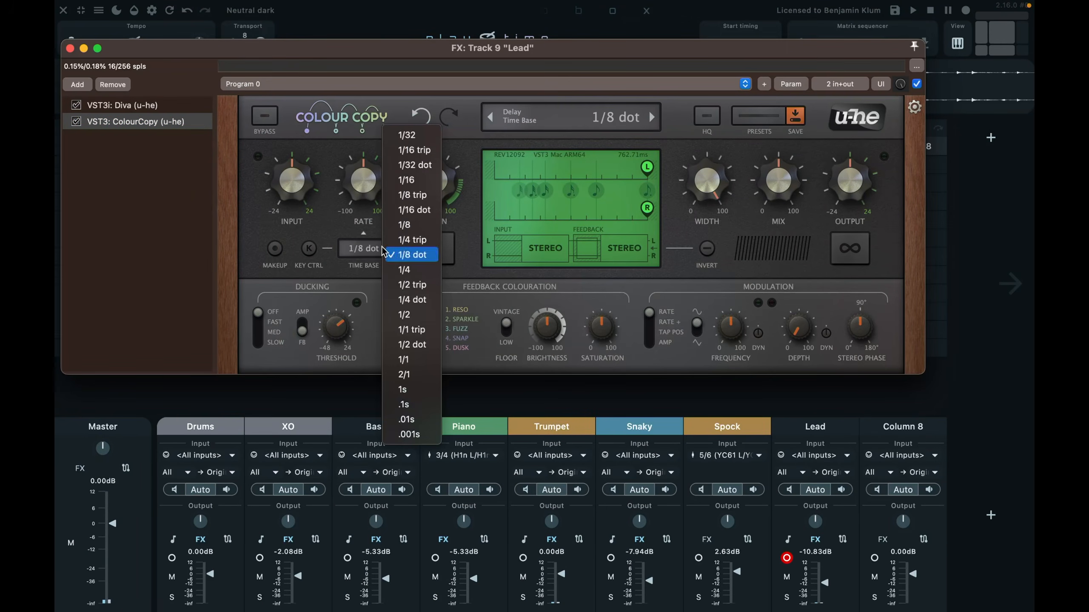
pyautogui.click(407, 269)
pyautogui.press('Escape')
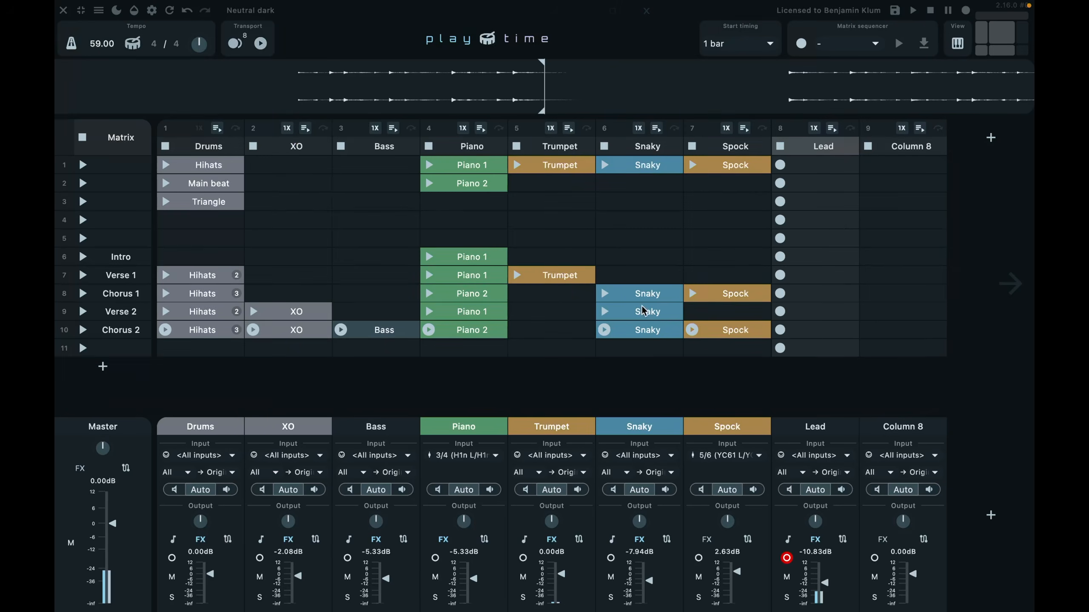
# - Play the Hihats and Main beat drum clips and record a new clip in the Lead column's first slot
pyautogui.click(84, 184)
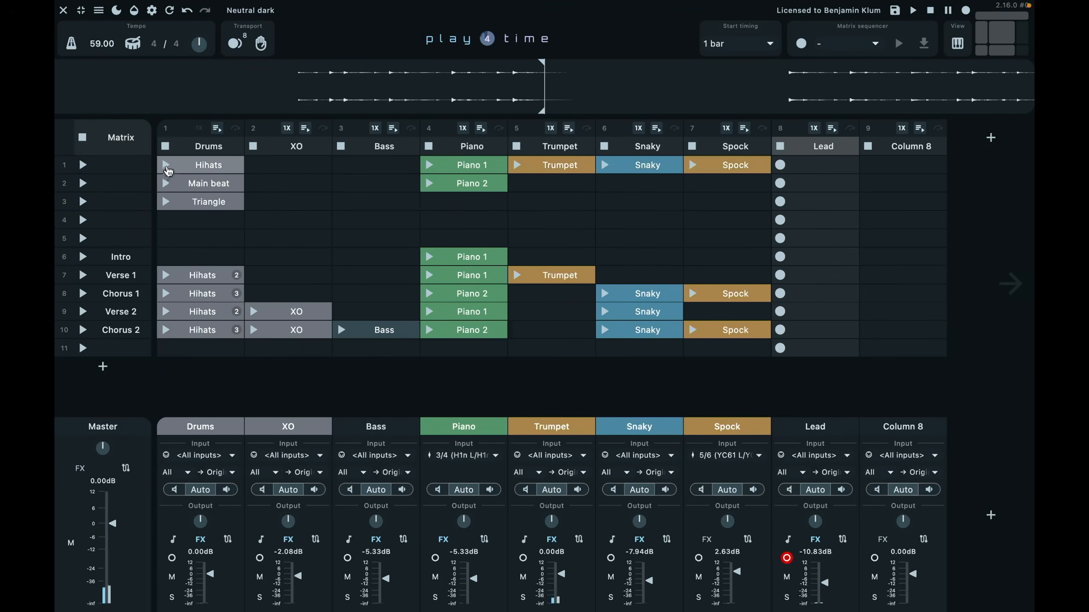
pyautogui.click(167, 167)
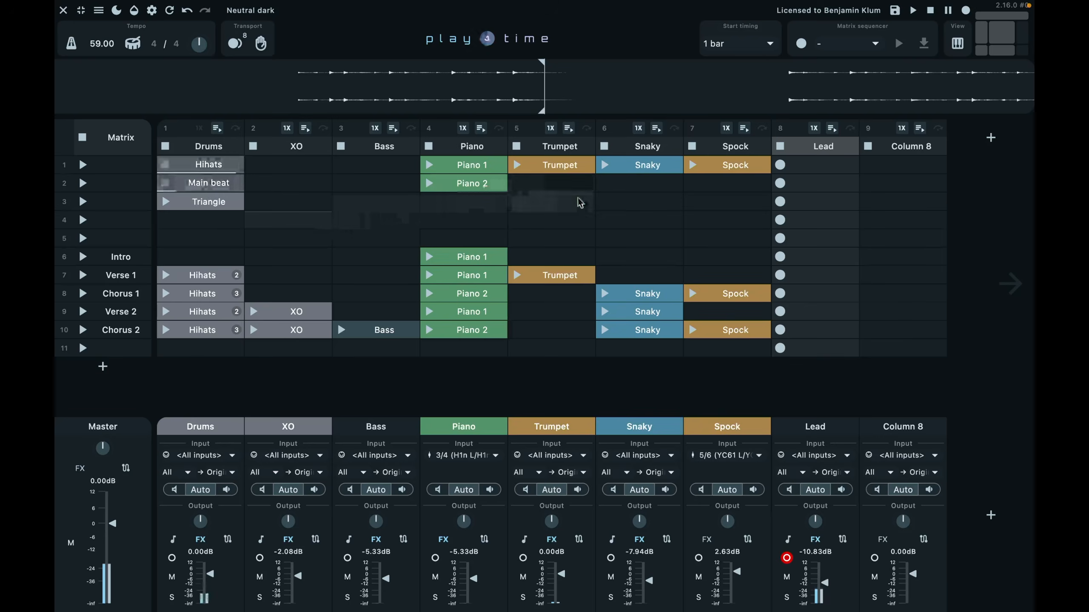
pyautogui.click(785, 170)
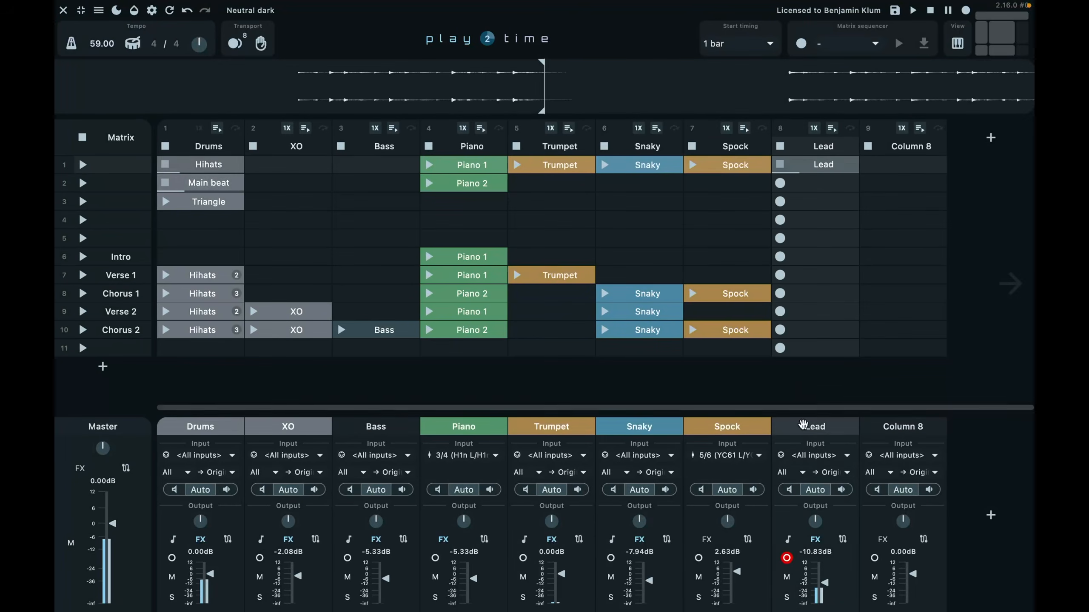
# - Colour the Lead track blue and quantize its newly recorded clip in row 1
pyautogui.click(1022, 38)
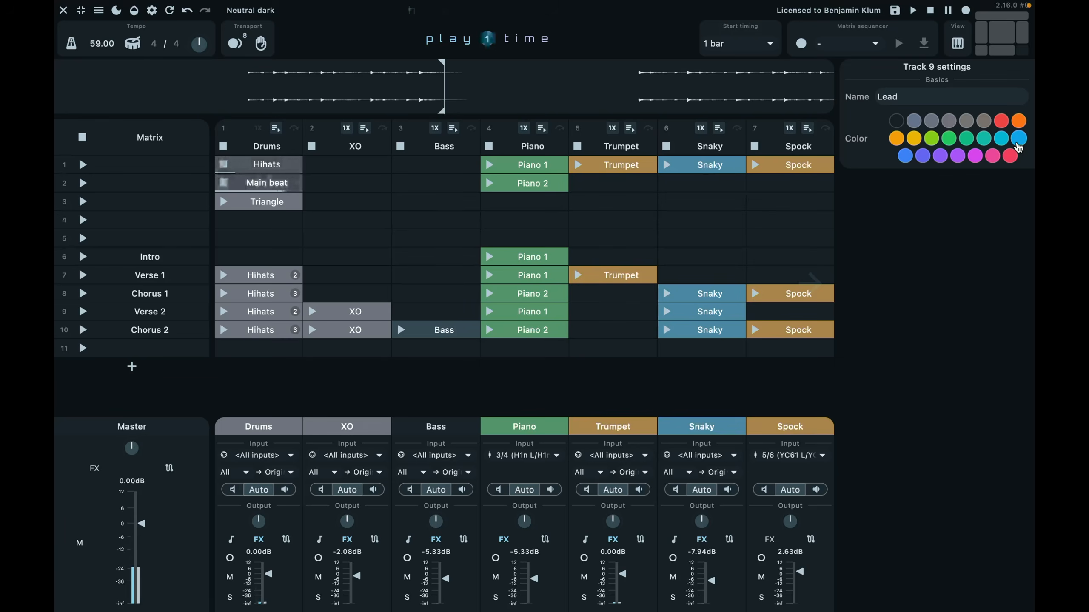
pyautogui.hscroll(2, 679, 310)
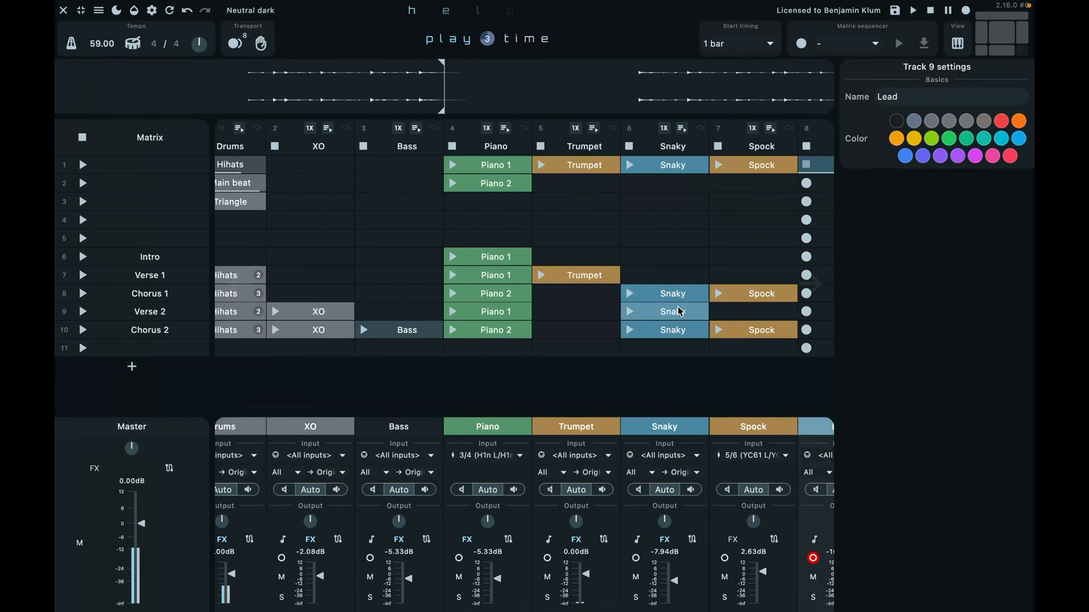
pyautogui.hscroll(10, 678, 310)
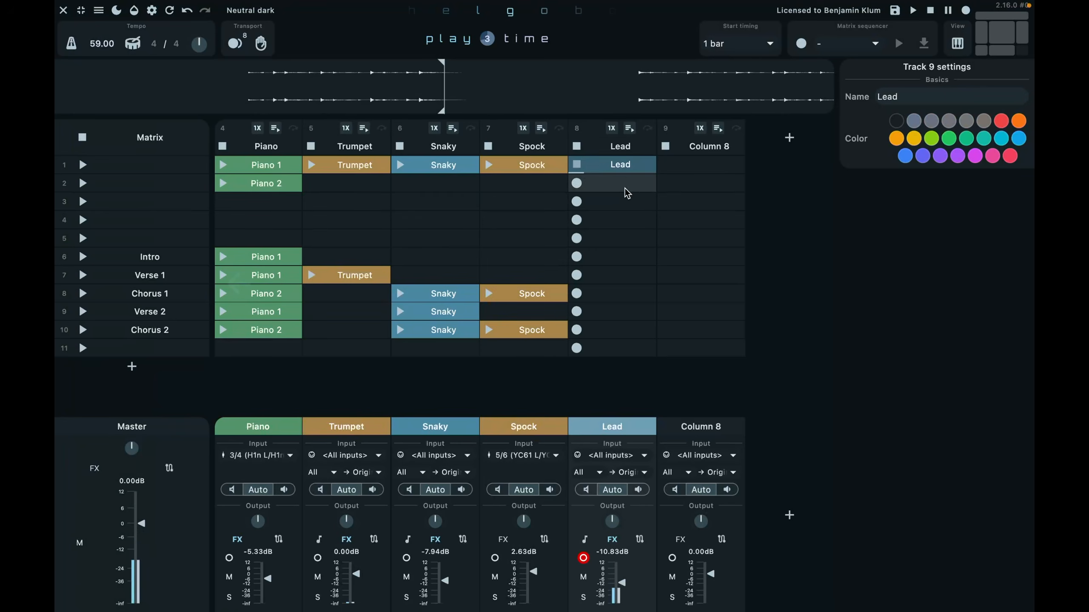
pyautogui.click(620, 165)
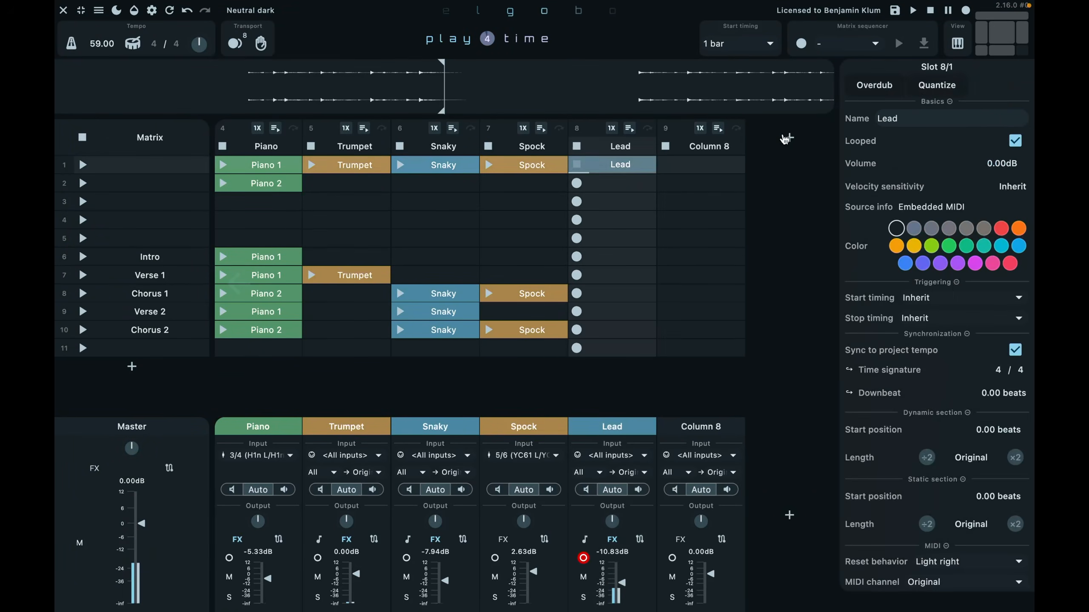
pyautogui.click(939, 86)
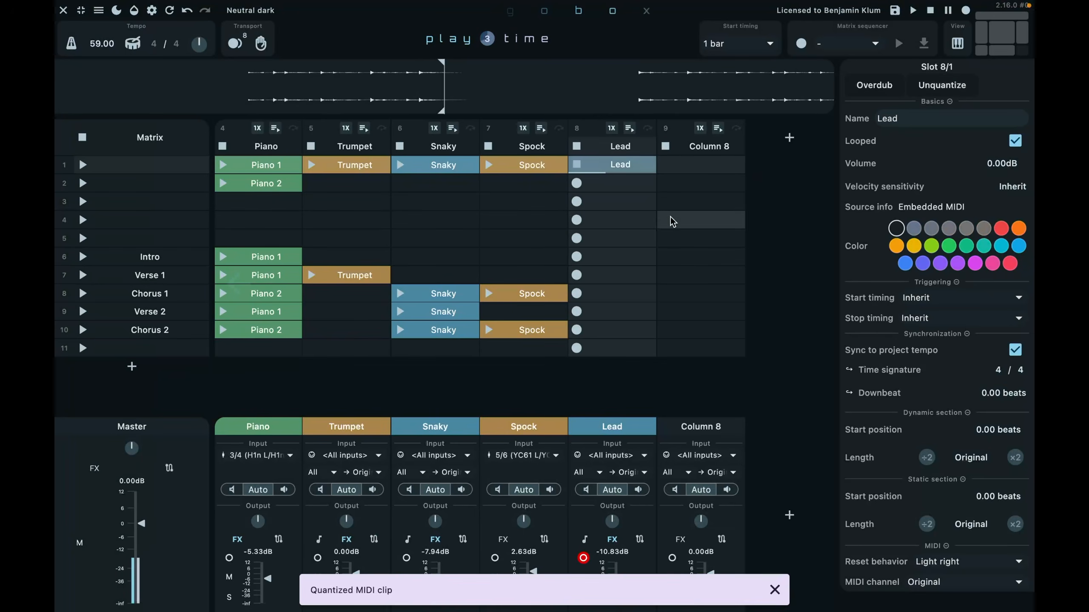
# - Disarm the Lead track for recording
pyautogui.hscroll(-5, 605, 209)
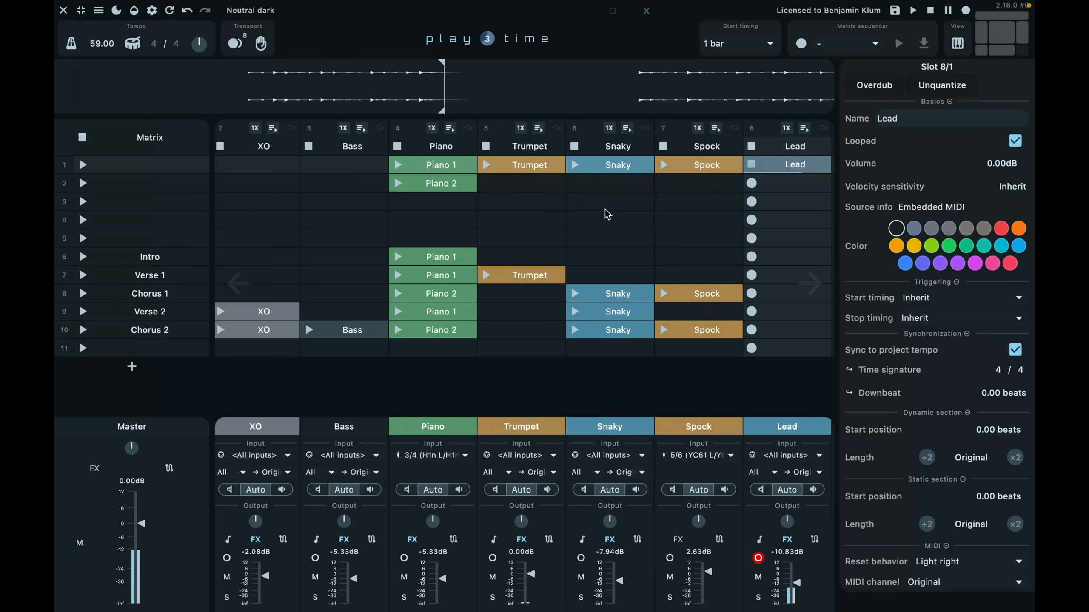
pyautogui.hscroll(3, 608, 215)
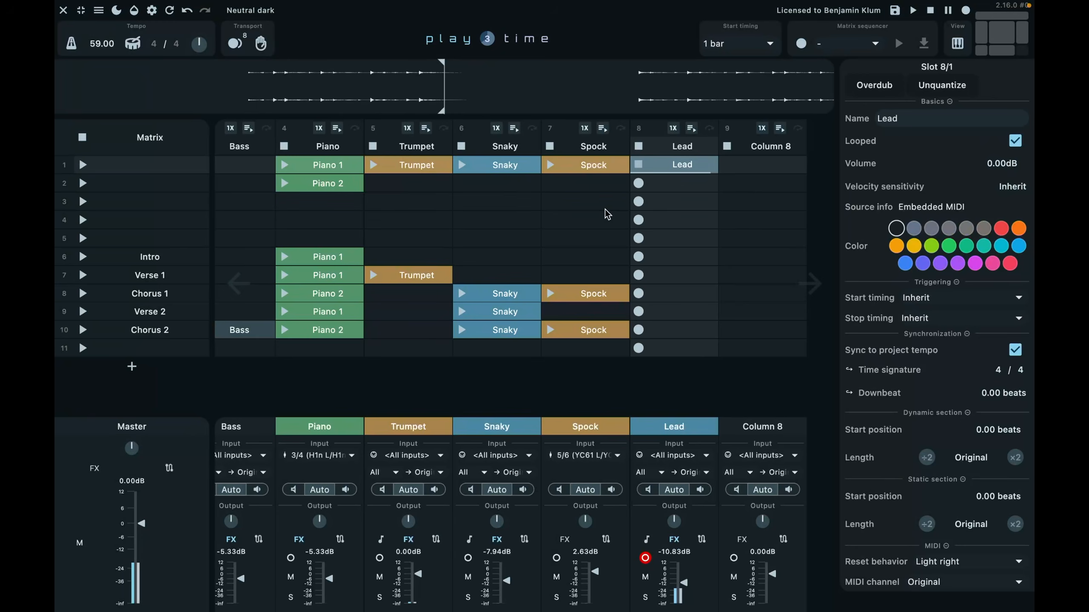
pyautogui.click(645, 557)
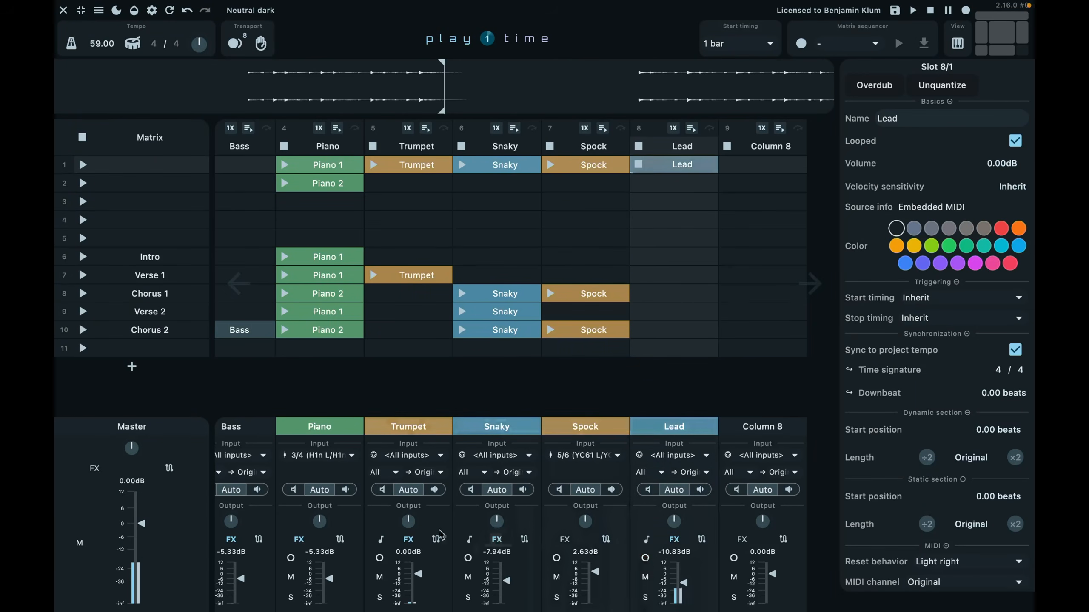
# - Give the Bass track a brownish grey colour and arm it for recording
pyautogui.hscroll(-3, 439, 534)
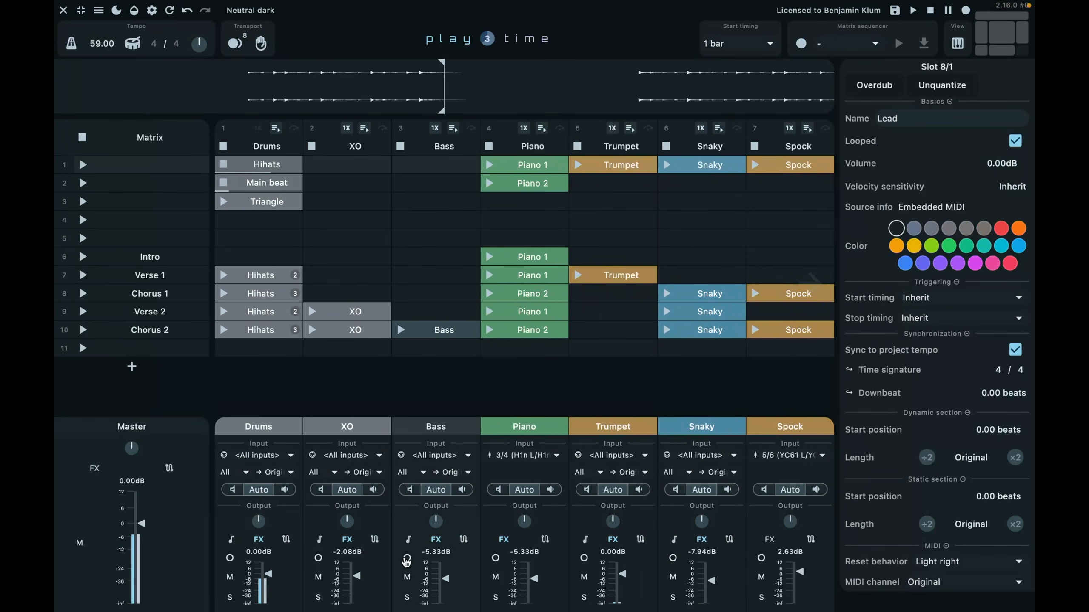
pyautogui.click(436, 426)
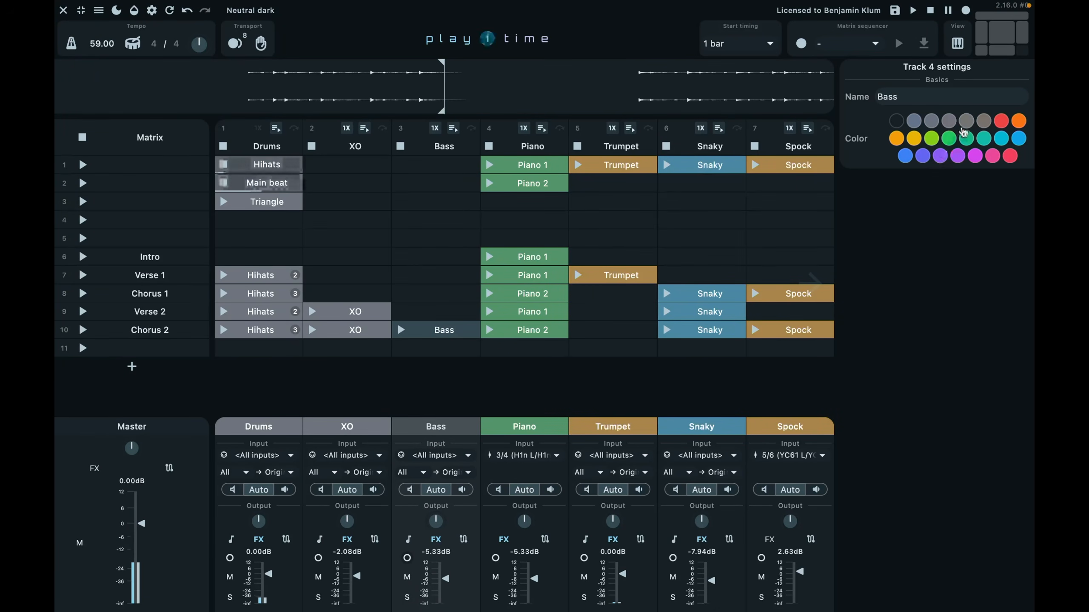
pyautogui.click(984, 120)
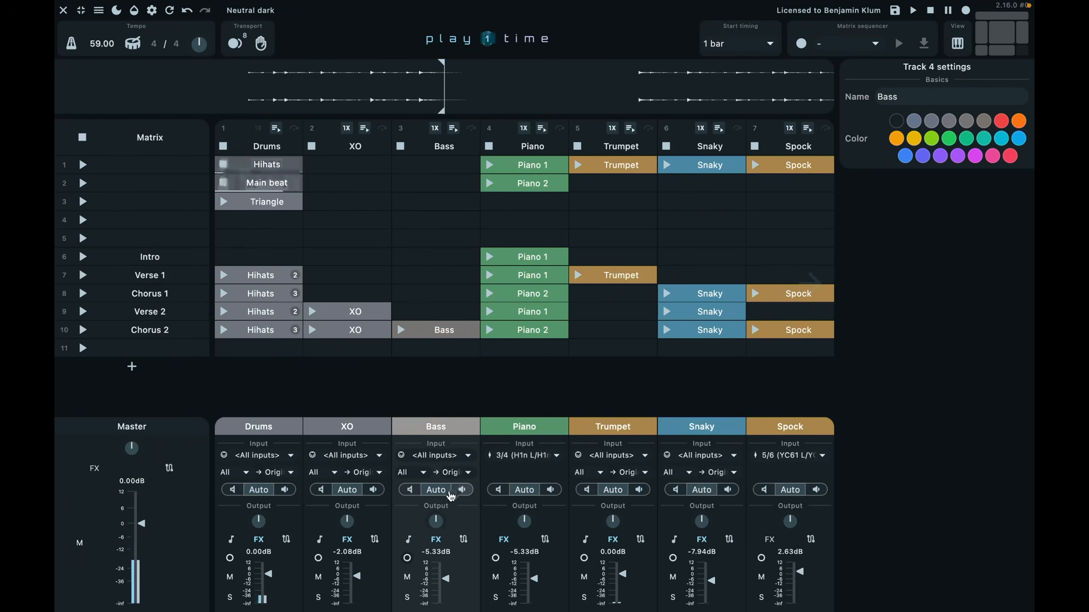
pyautogui.click(406, 558)
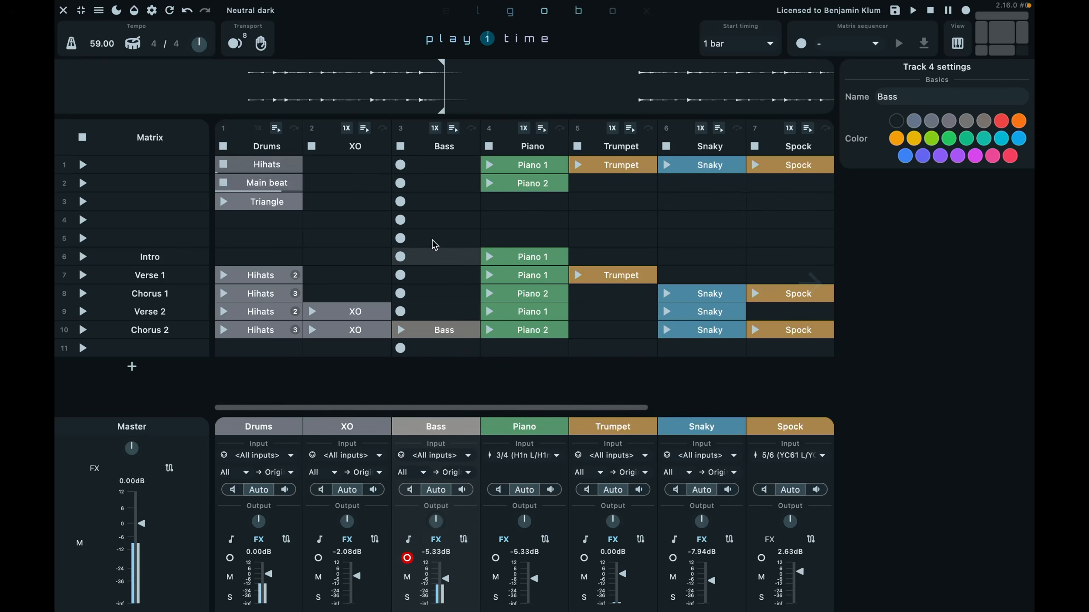
pyautogui.click(403, 169)
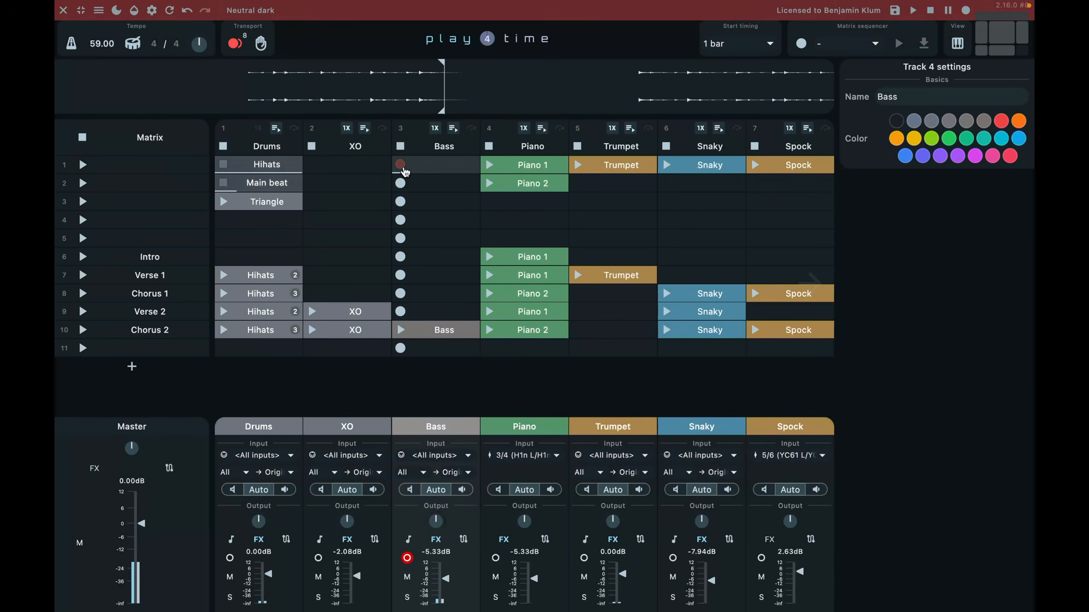
pyautogui.click(421, 171)
pyautogui.press('Delete')
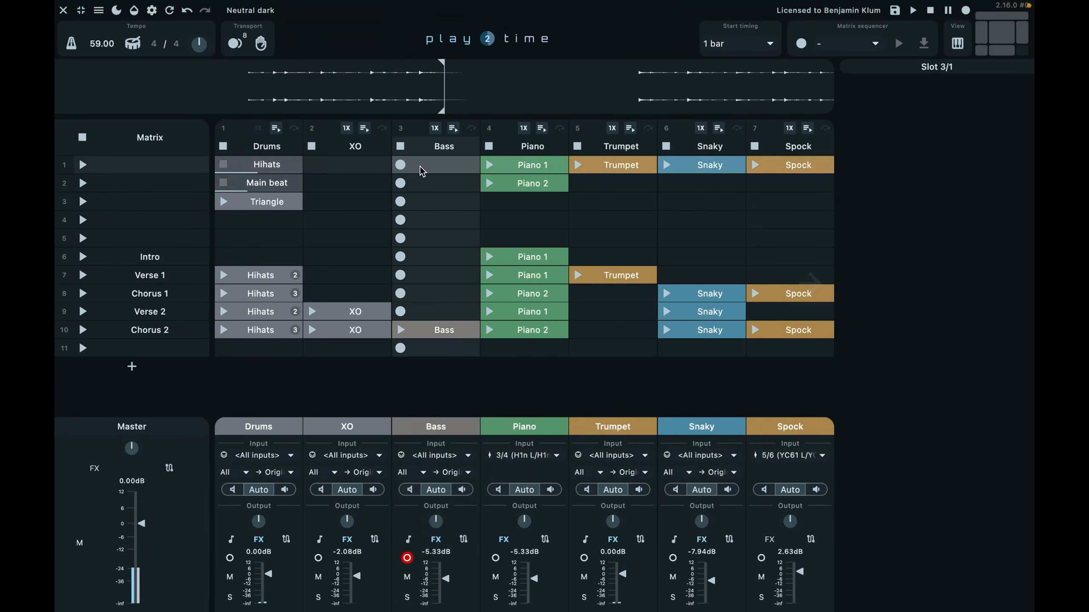
# - Record a new clip in the Bass column's first slot and review its notes in the MIDI editor
pyautogui.click(401, 166)
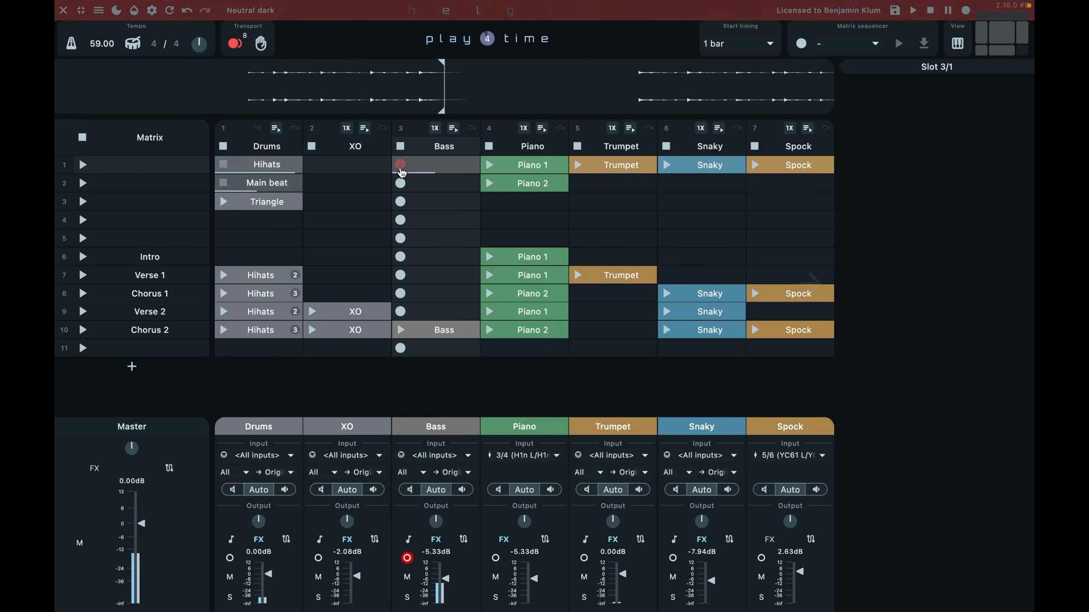
pyautogui.click(400, 167)
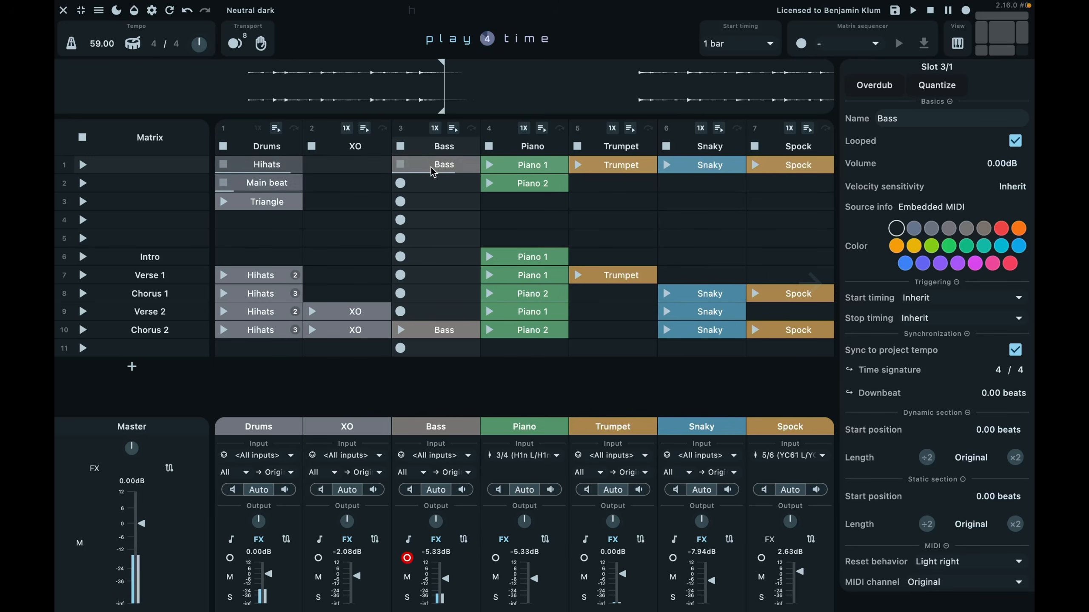
pyautogui.doubleClick(457, 165)
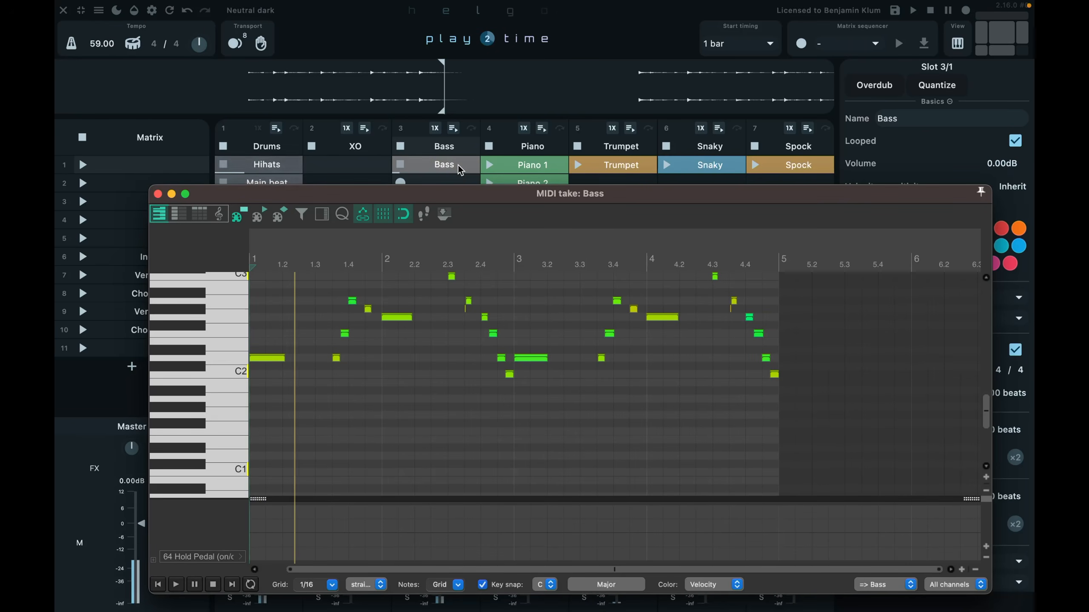
pyautogui.click(157, 194)
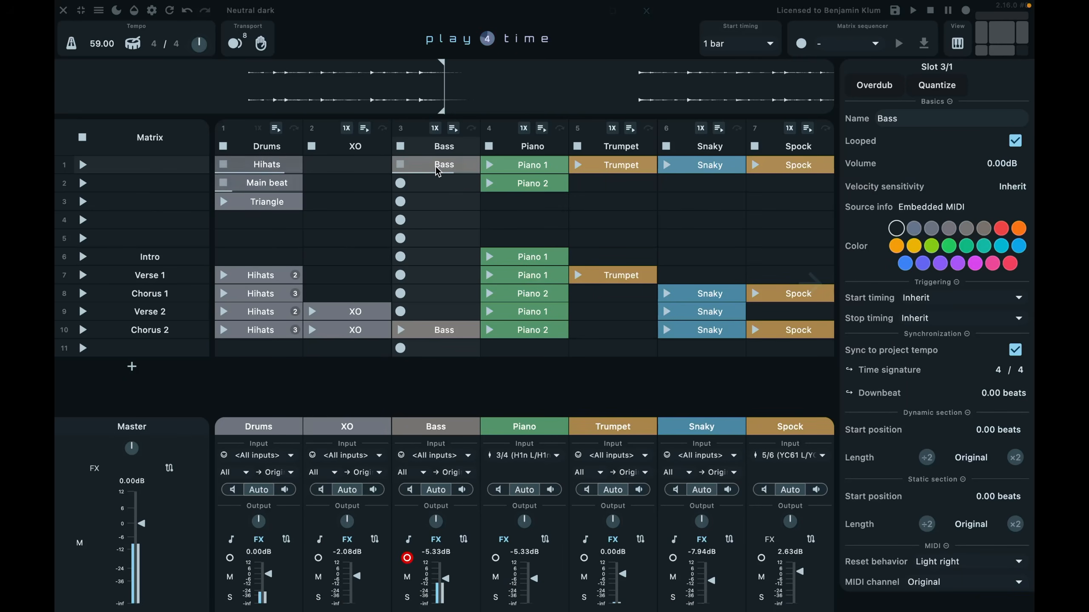
# - Rename the Bass clip in row 1 as Bass 1
pyautogui.press('F2')
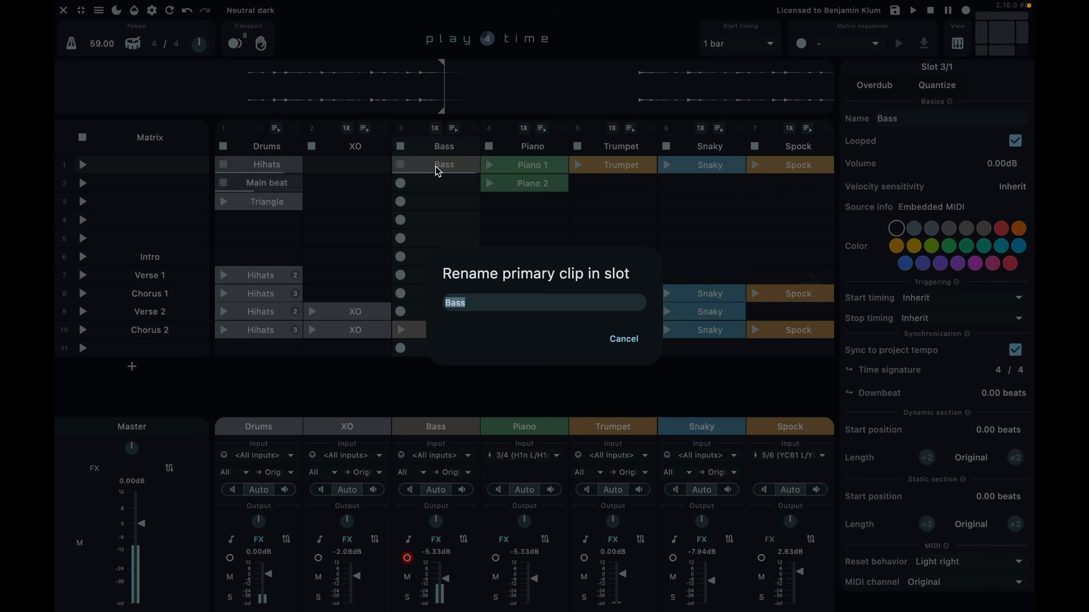
pyautogui.write('Chorus')
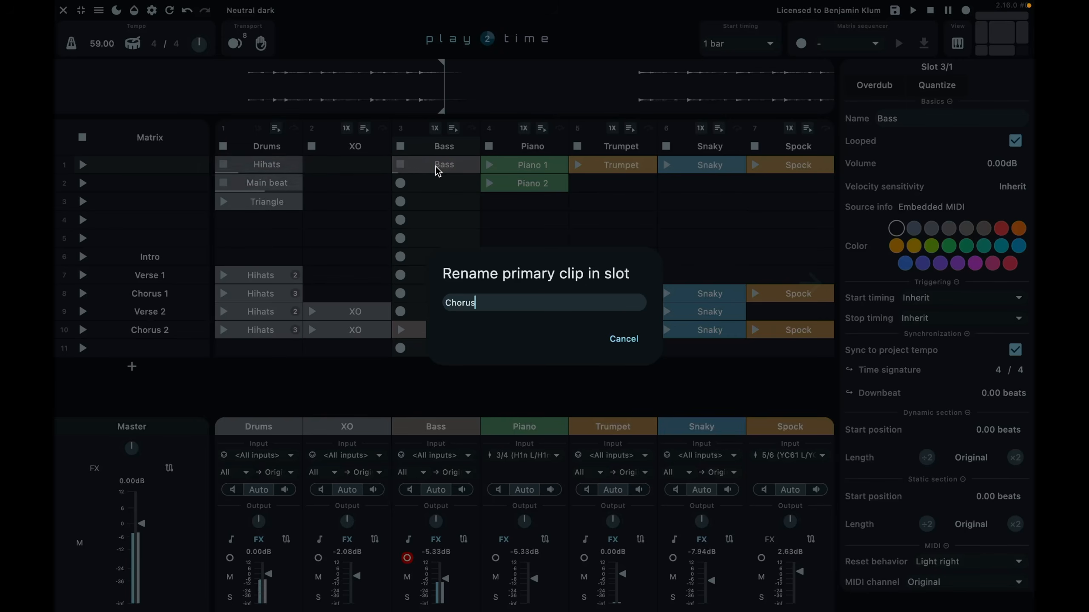
pyautogui.hotkey('ctrl', 'a')
pyautogui.write('Bass 1')
pyautogui.press('Return')
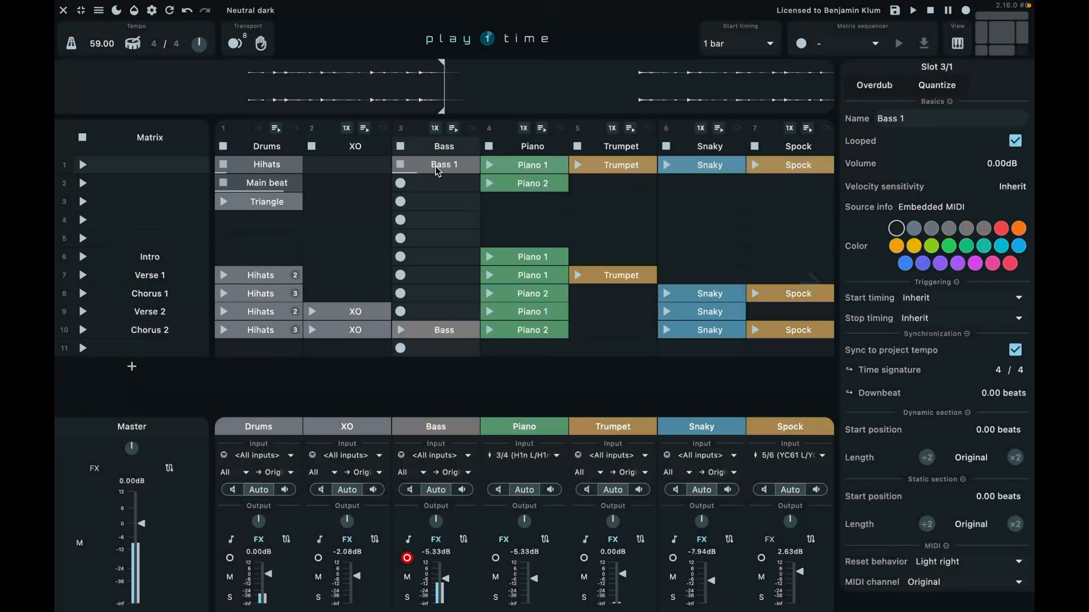
# - Rename the Bass clip in the Chorus 2 row as Bass 2 and reselect the Bass 1 clip
pyautogui.doubleClick(456, 330)
pyautogui.press('F2')
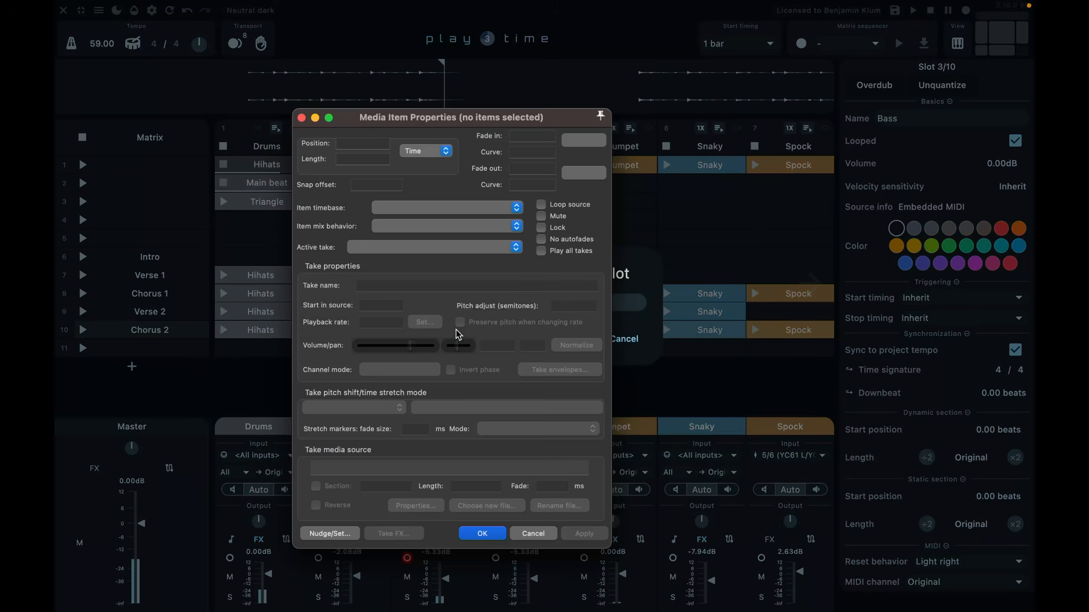
pyautogui.press('Escape')
pyautogui.write('2')
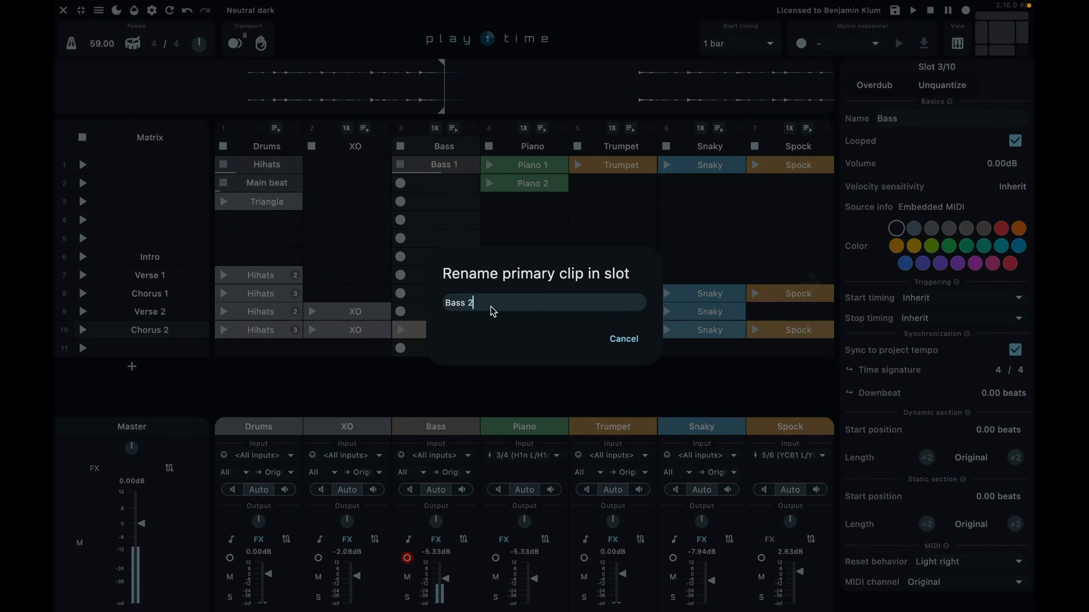
pyautogui.press('Return')
pyautogui.click(446, 164)
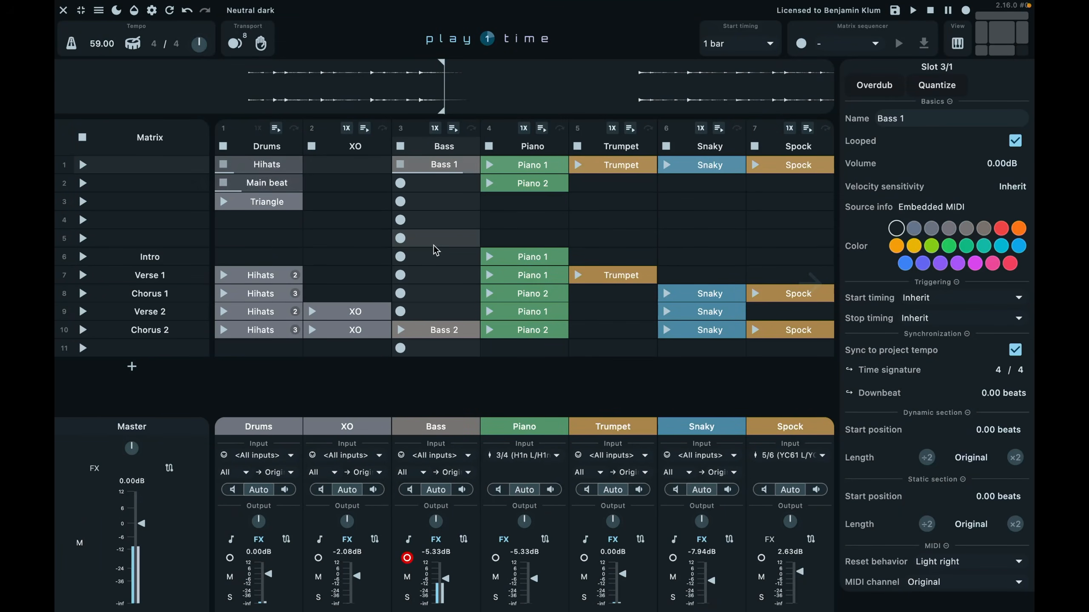
# - Rename the empty Column 8 track after the Lead column as Rhodes
pyautogui.hscroll(5, 470, 255)
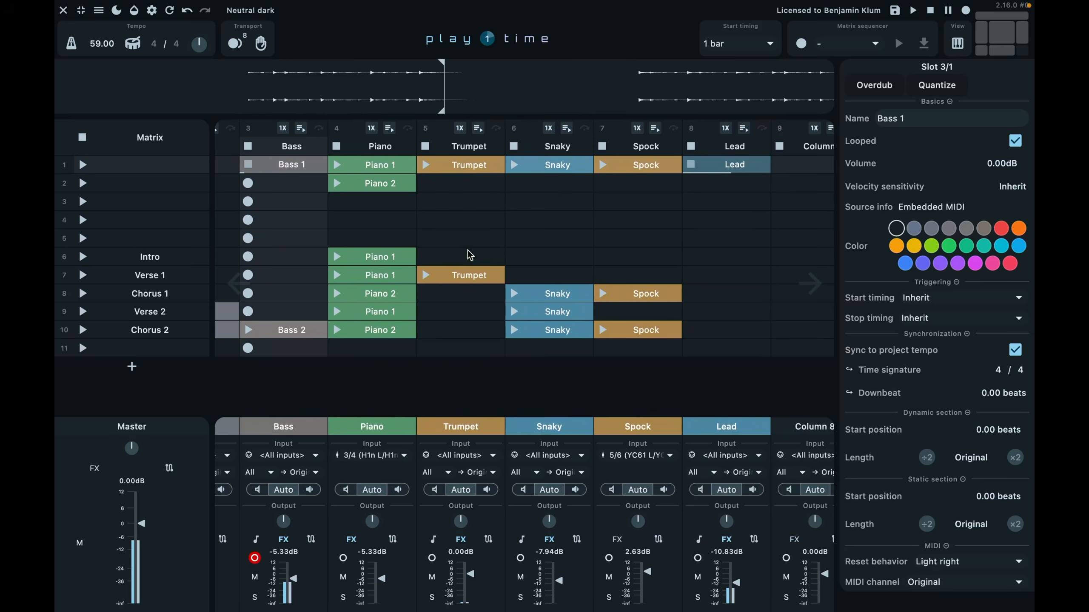
pyautogui.hscroll(2, 813, 171)
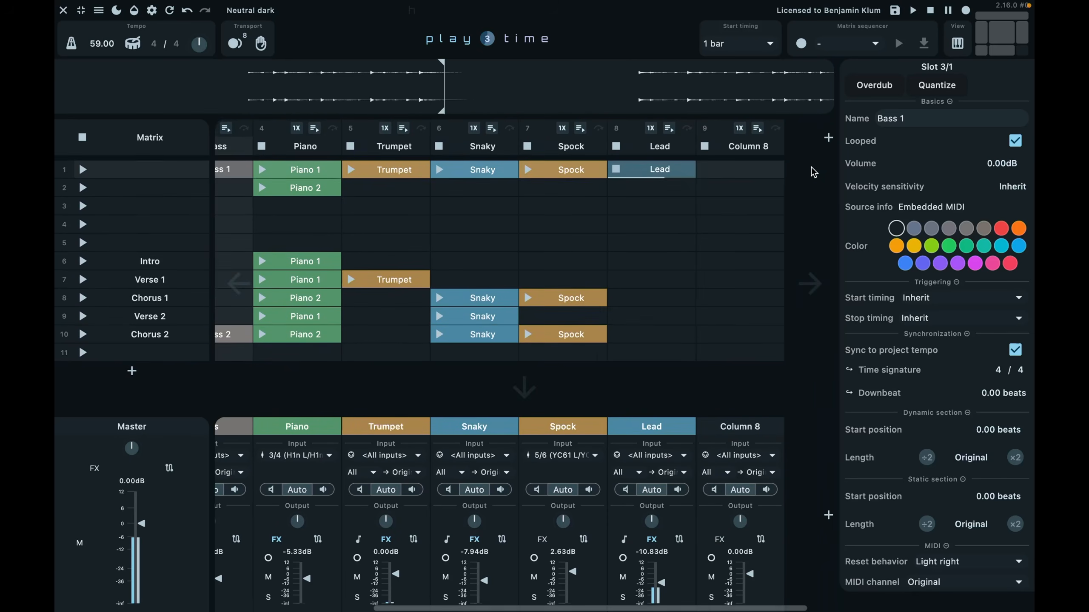
pyautogui.click(744, 146)
pyautogui.doubleClick(745, 148)
pyautogui.write('E-Piano')
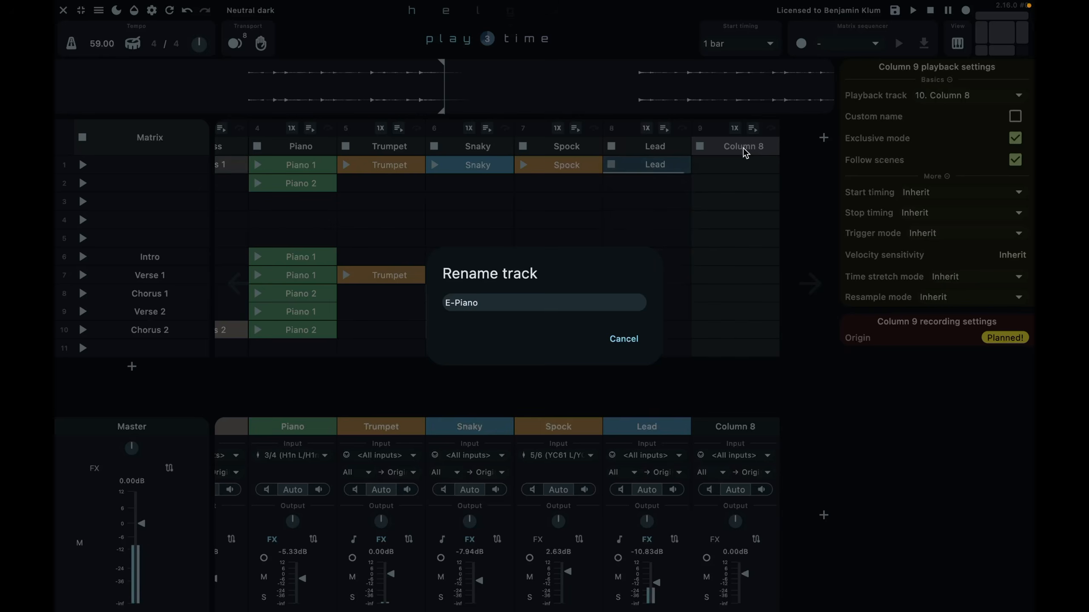
pyautogui.press('super+a')
pyautogui.write('R')
pyautogui.press('Return')
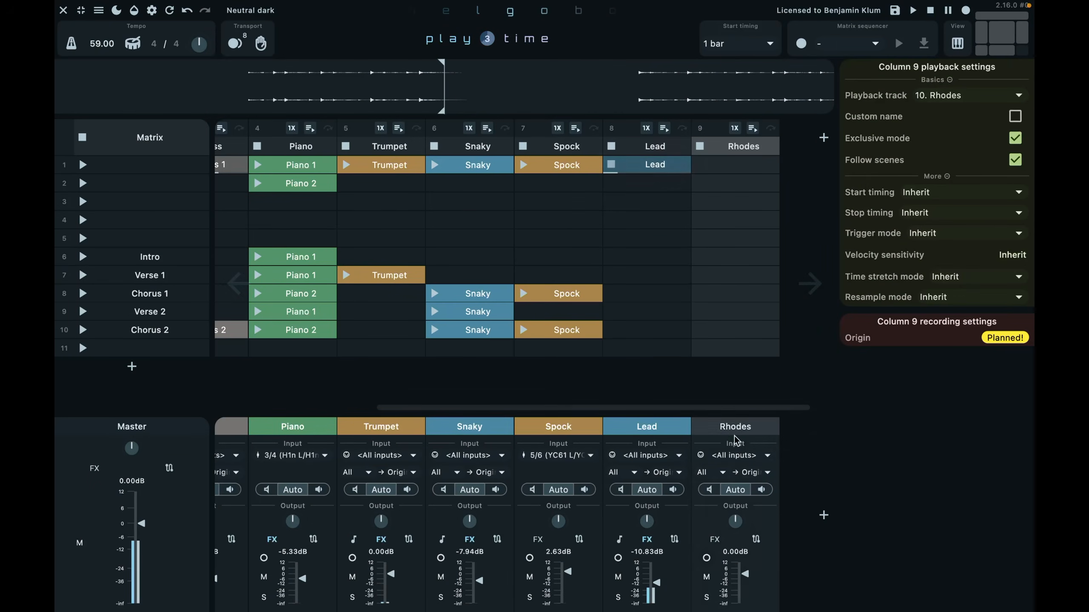
# - Arm the Rhodes track for recording
pyautogui.hscroll(-5, 707, 528)
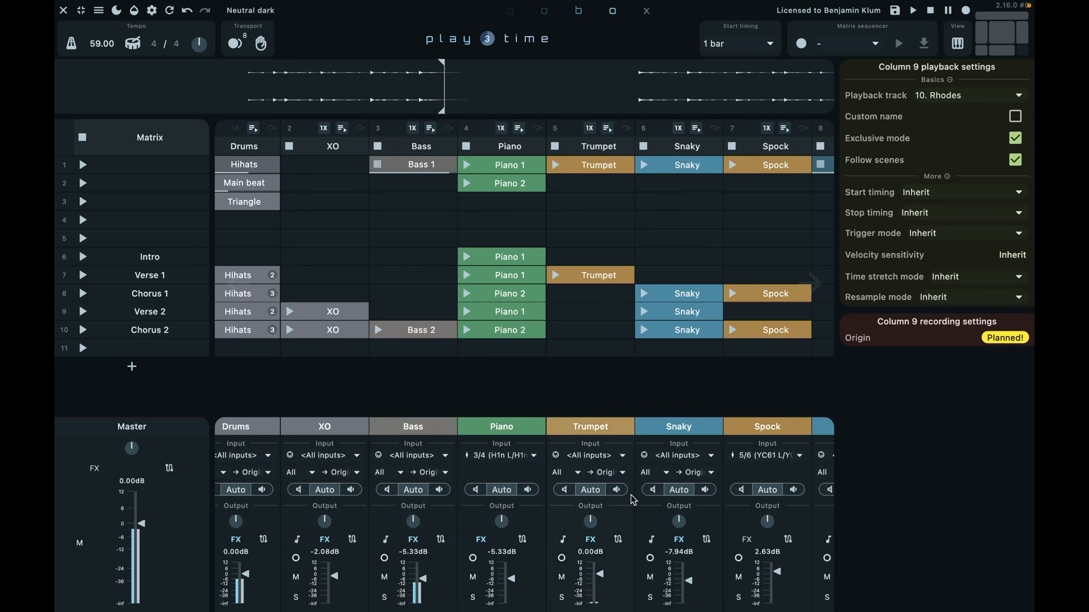
pyautogui.hscroll(5, 671, 507)
pyautogui.click(672, 558)
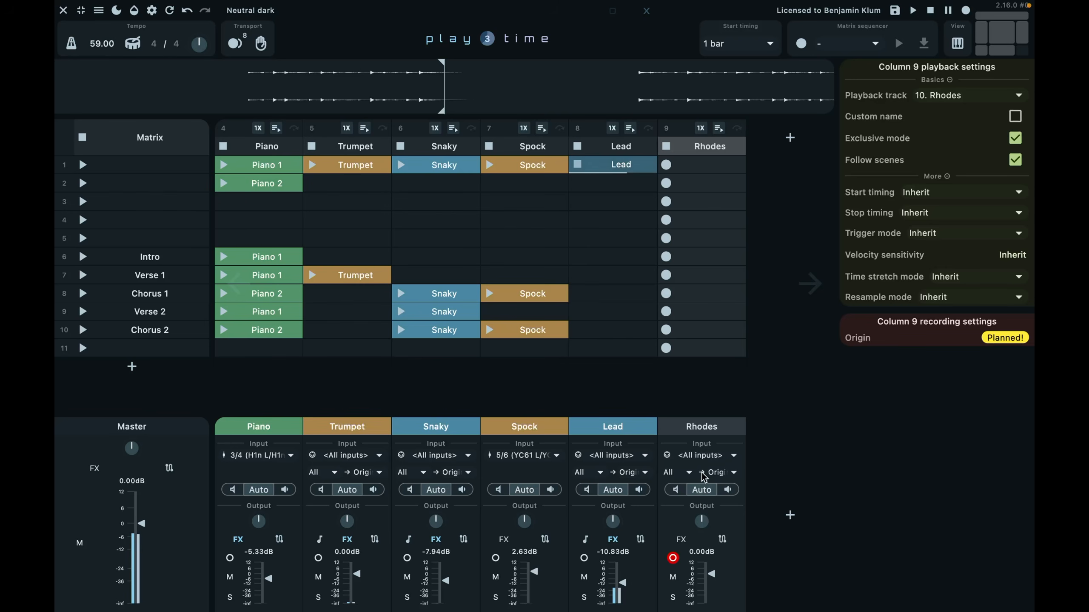
# - Add the VST3i Pianoteq 8 (Modartt) instrument to the Rhodes track's FX chain
pyautogui.click(682, 541)
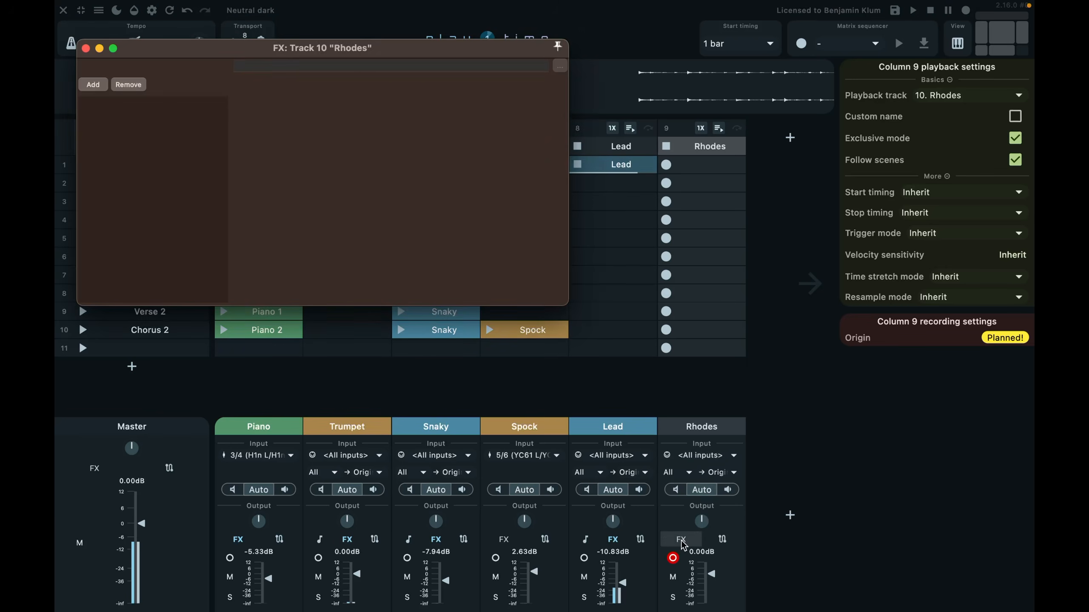
pyautogui.click(98, 89)
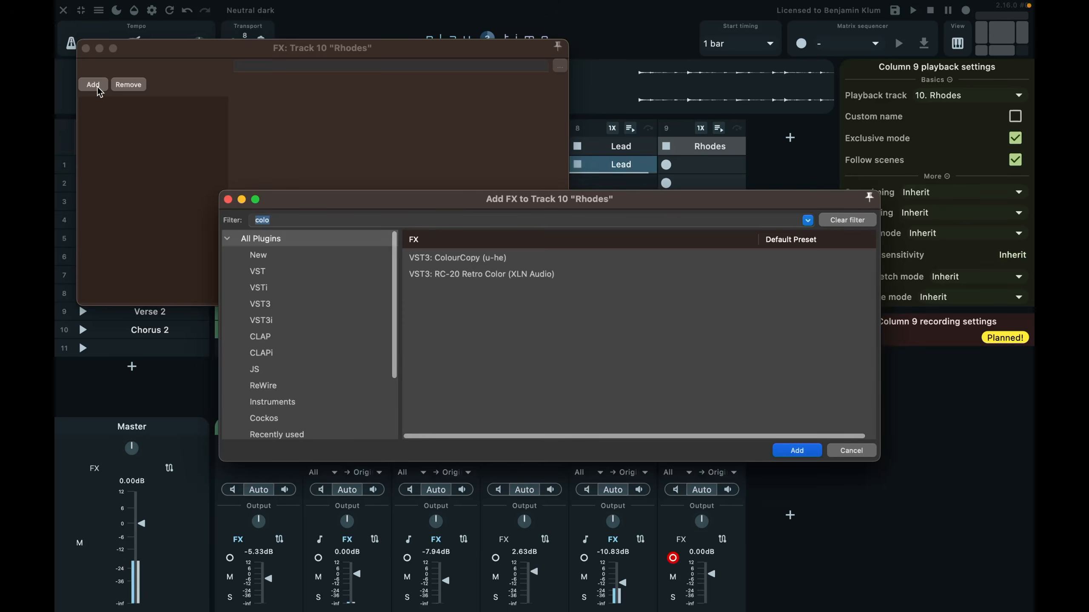
pyautogui.write('pianoteq')
pyautogui.press('Down')
pyautogui.press('Down')
pyautogui.press('Down')
pyautogui.press('Down')
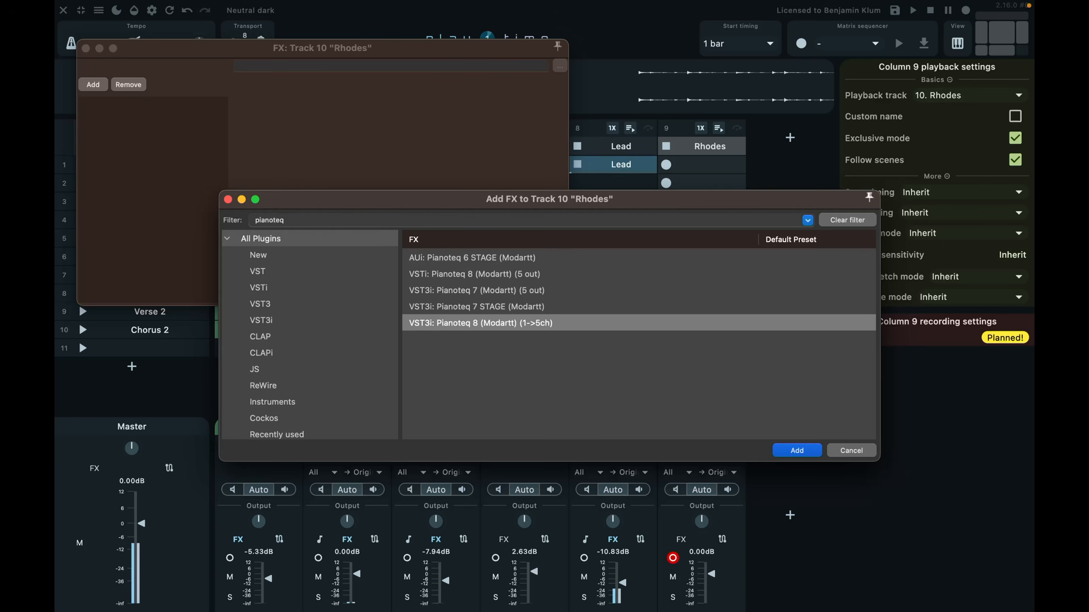
pyautogui.press('Return')
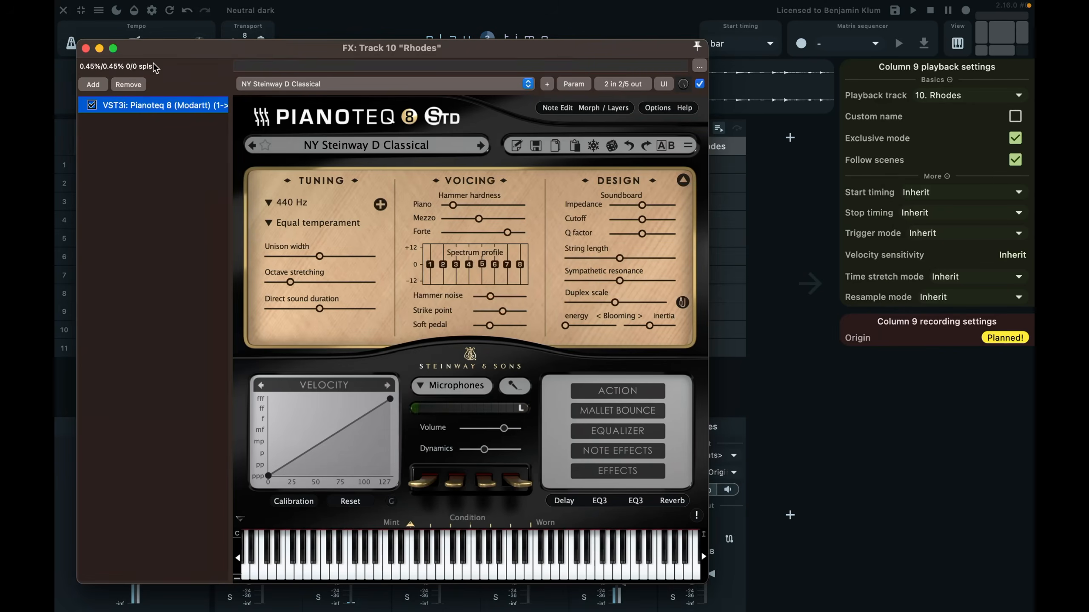
# - Load the MKI Tremo preset from Vintage Tines MKI in Pianoteq and switch off its Reverb
pyautogui.click(315, 85)
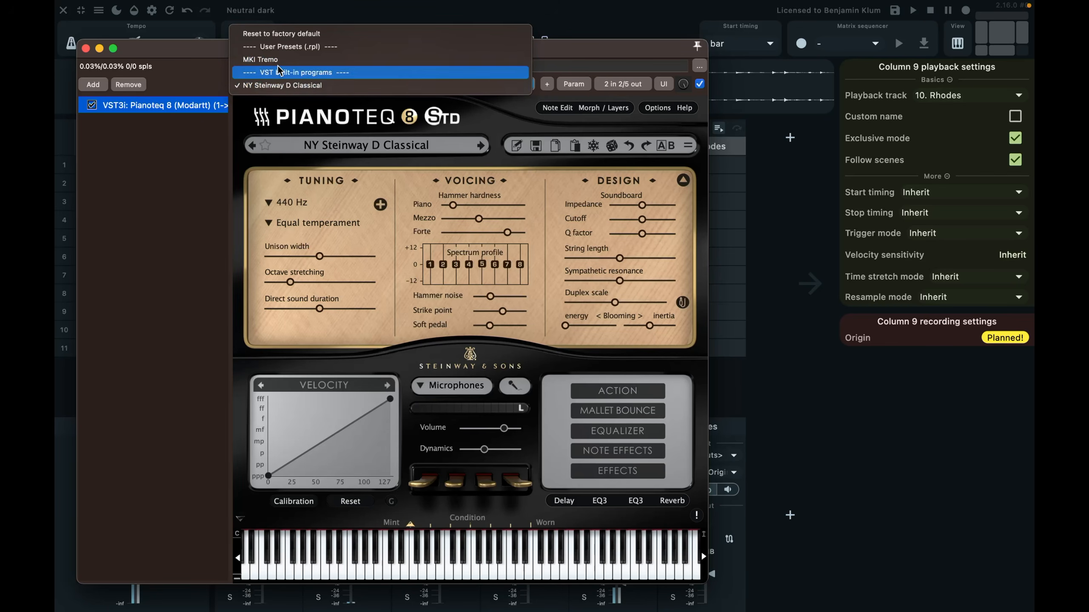
pyautogui.click(322, 149)
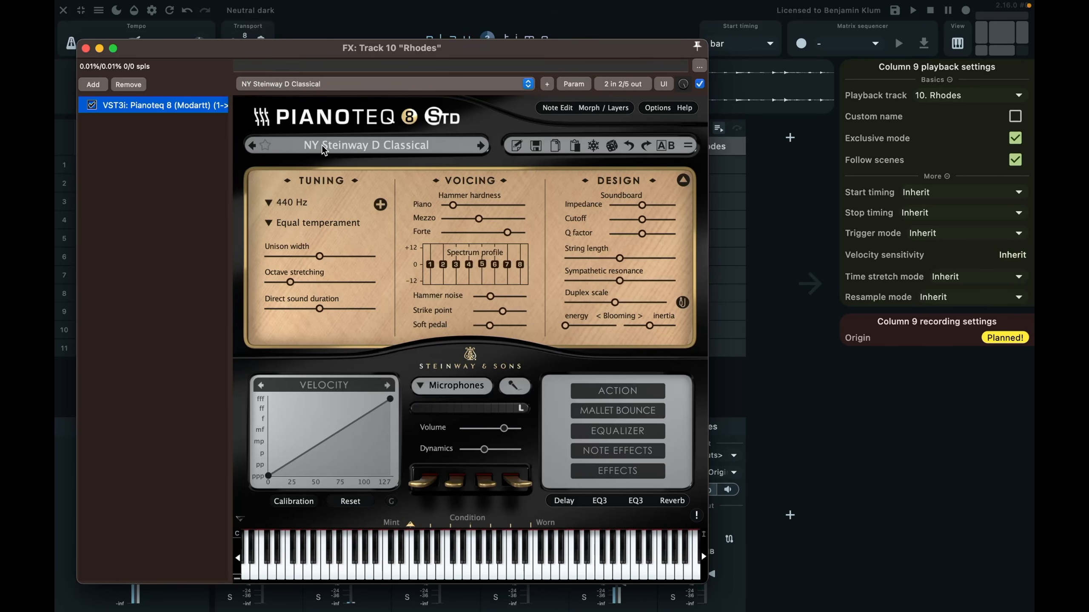
pyautogui.click(322, 146)
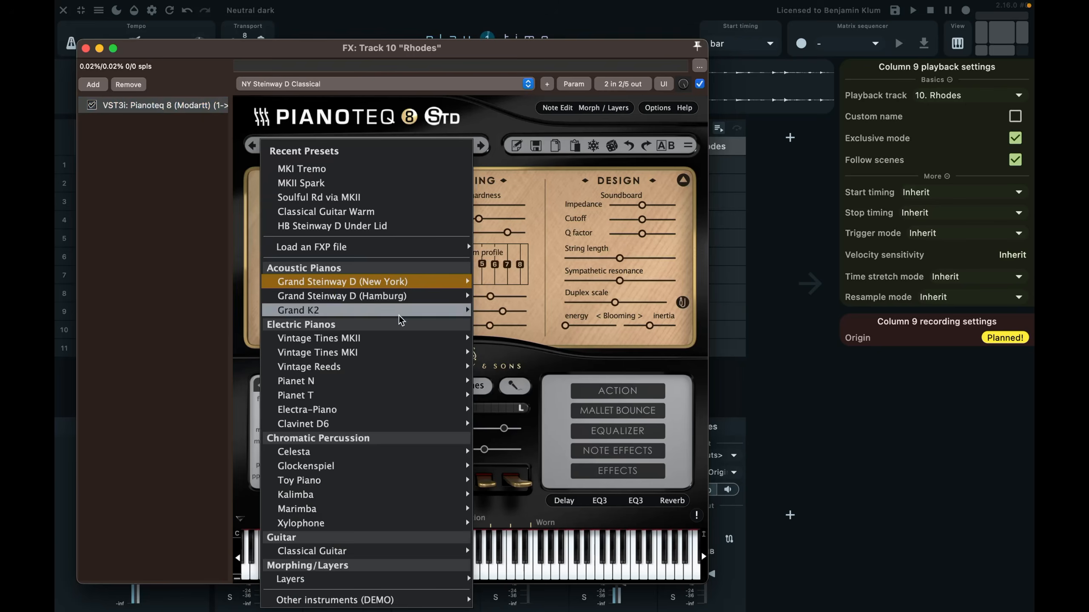
pyautogui.moveTo(410, 352)
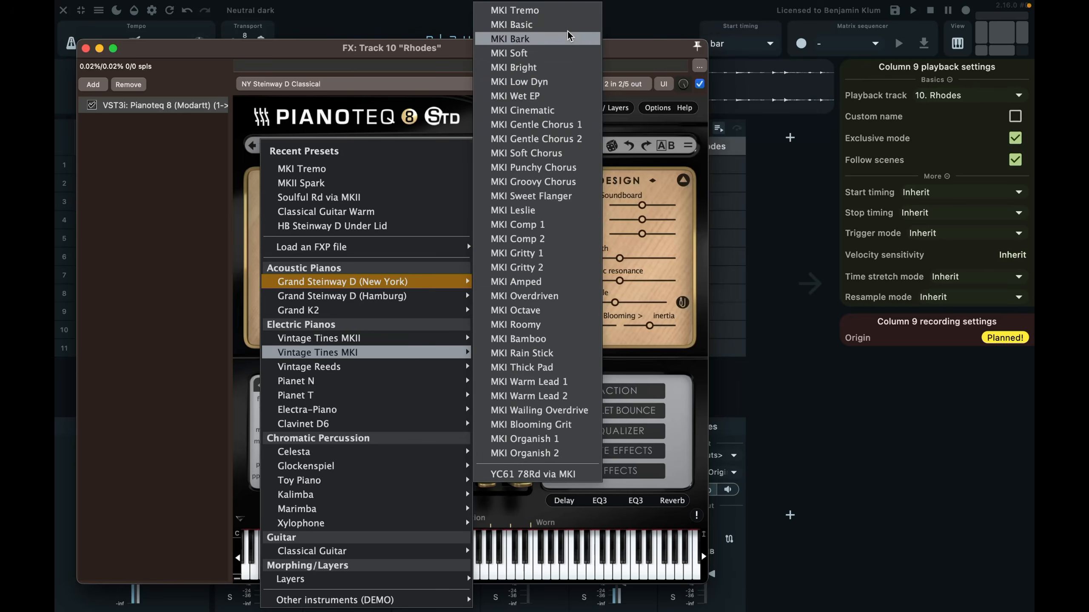
pyautogui.click(515, 10)
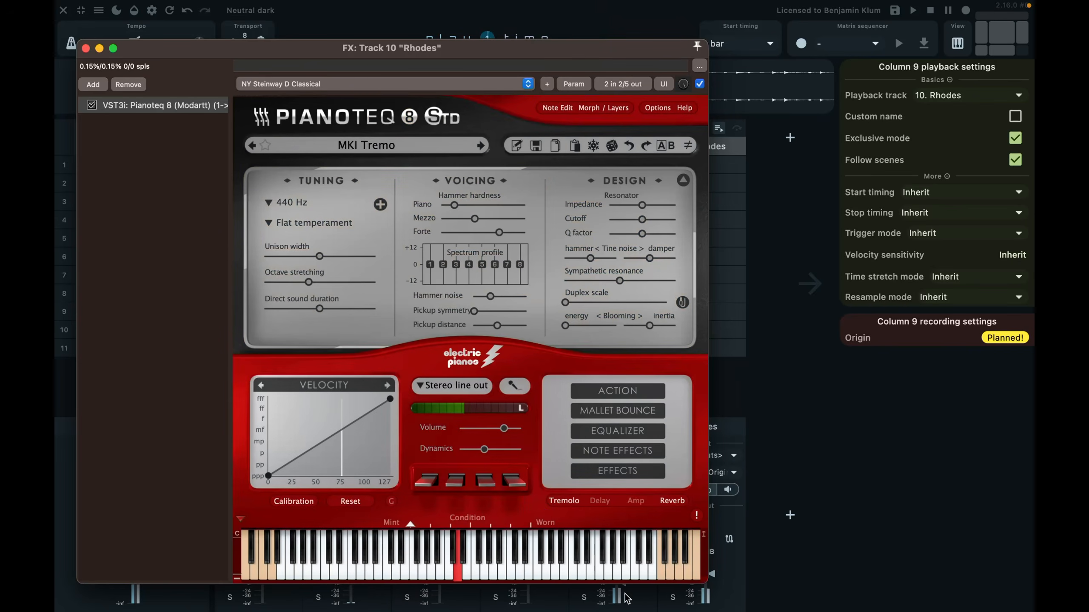
pyautogui.click(671, 501)
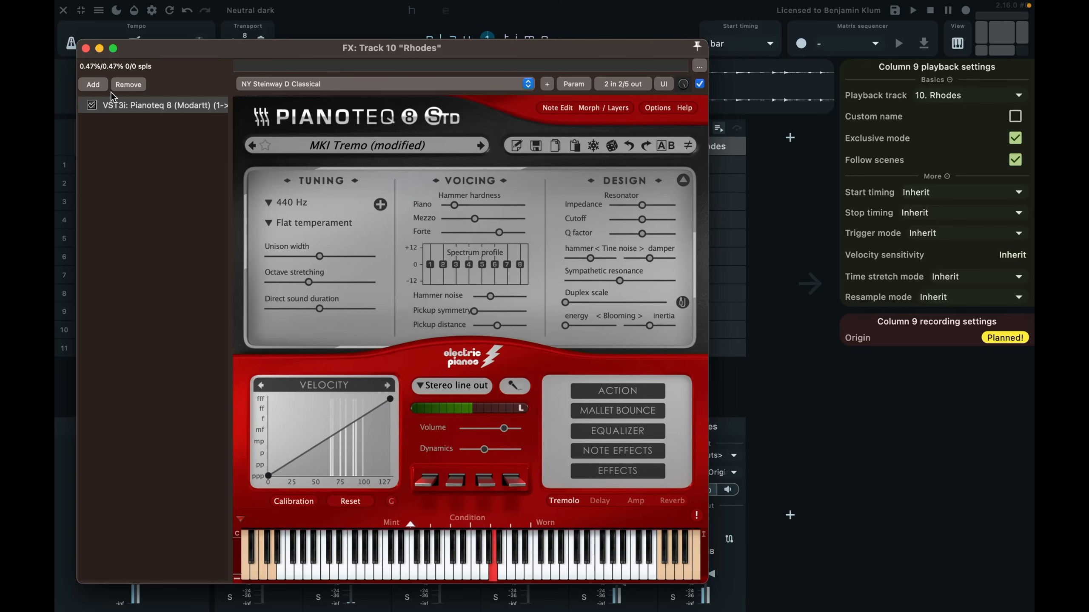
# - Add the VST3 RC-20 Retro Color effect to the Rhodes track, disable its Noise module and close the FX window
pyautogui.click(93, 85)
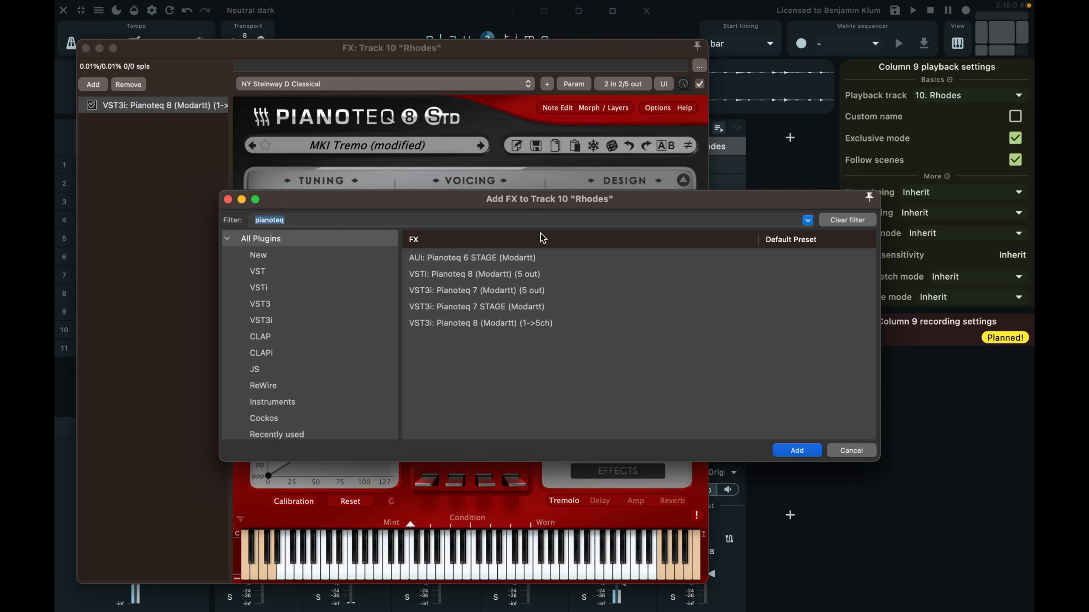
pyautogui.write('rc')
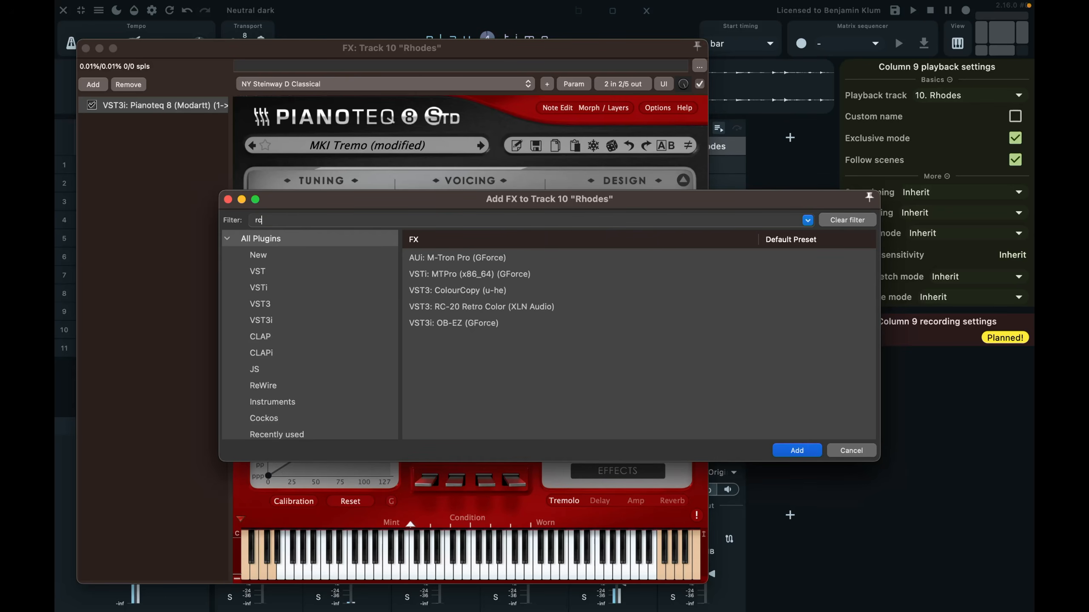
pyautogui.press('Down')
pyautogui.press('Down')
pyautogui.press('Down')
pyautogui.press('Down')
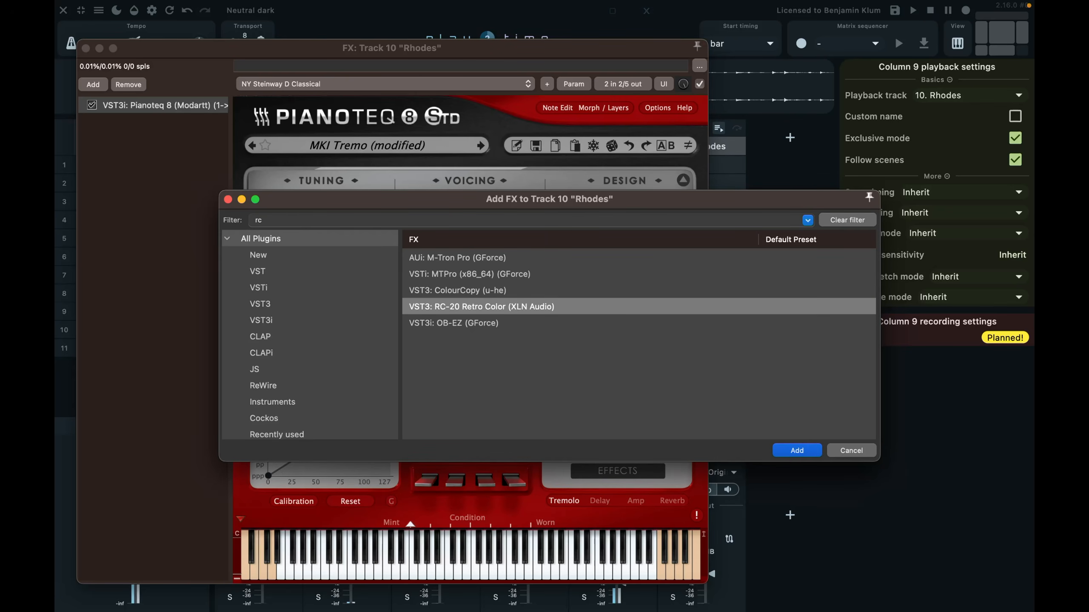
pyautogui.press('Return')
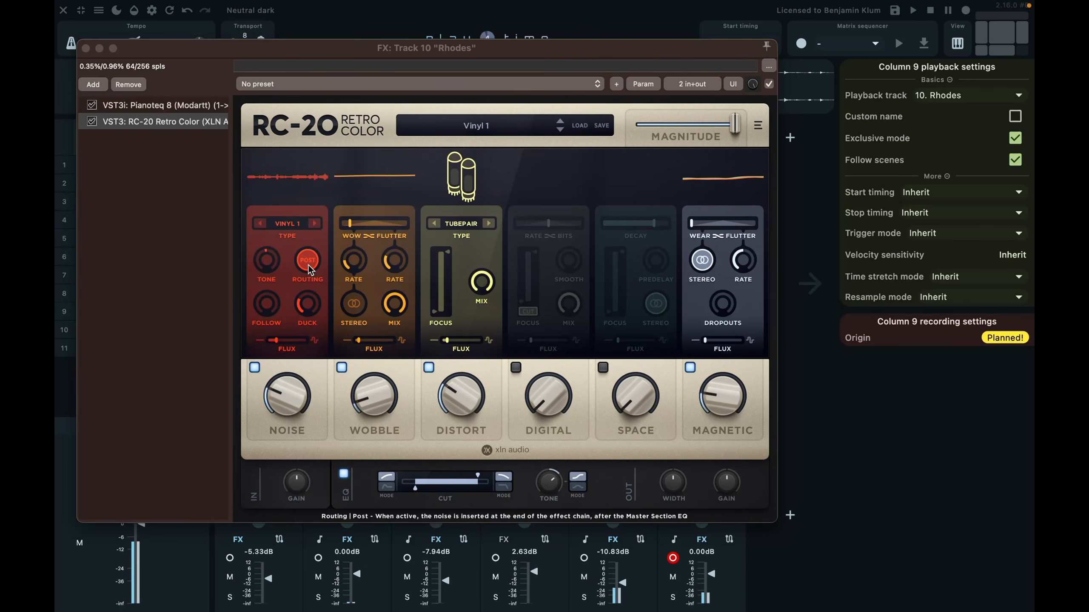
pyautogui.click(255, 368)
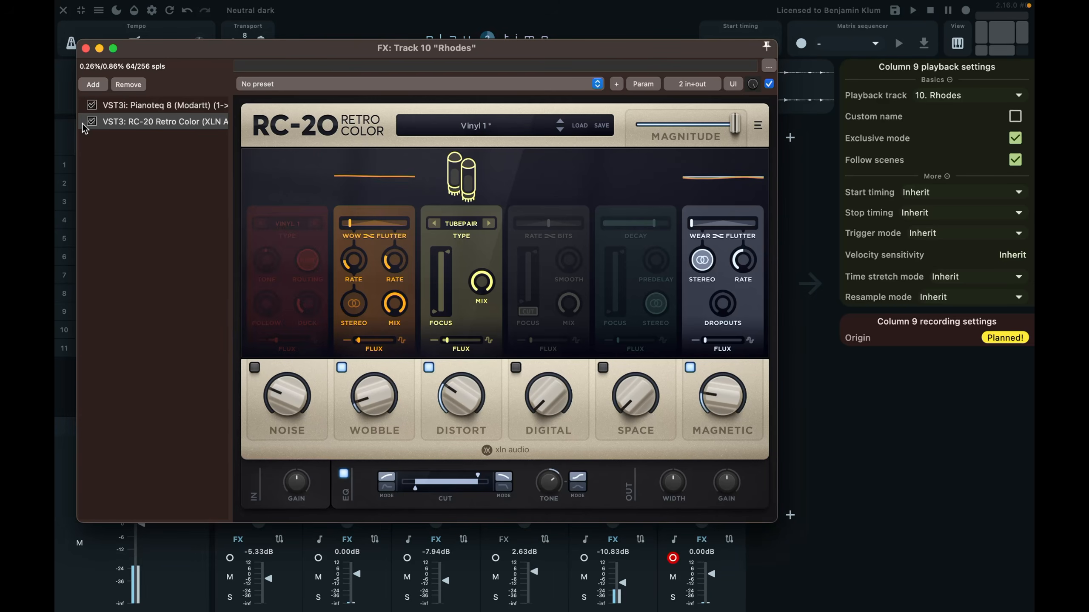
pyautogui.click(86, 48)
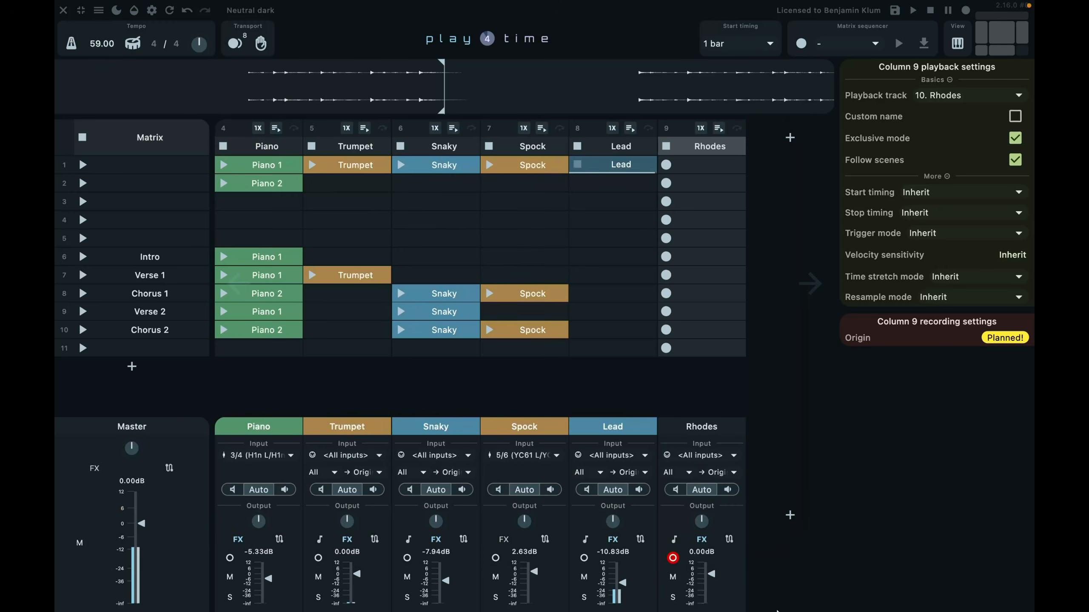
# - Set the Rhodes track volume to -2.94 dB and record a looped MIDI clip in its row 1 slot
pyautogui.moveTo(777, 610)
pyautogui.moveTo(714, 573); pyautogui.dragTo(714, 575)
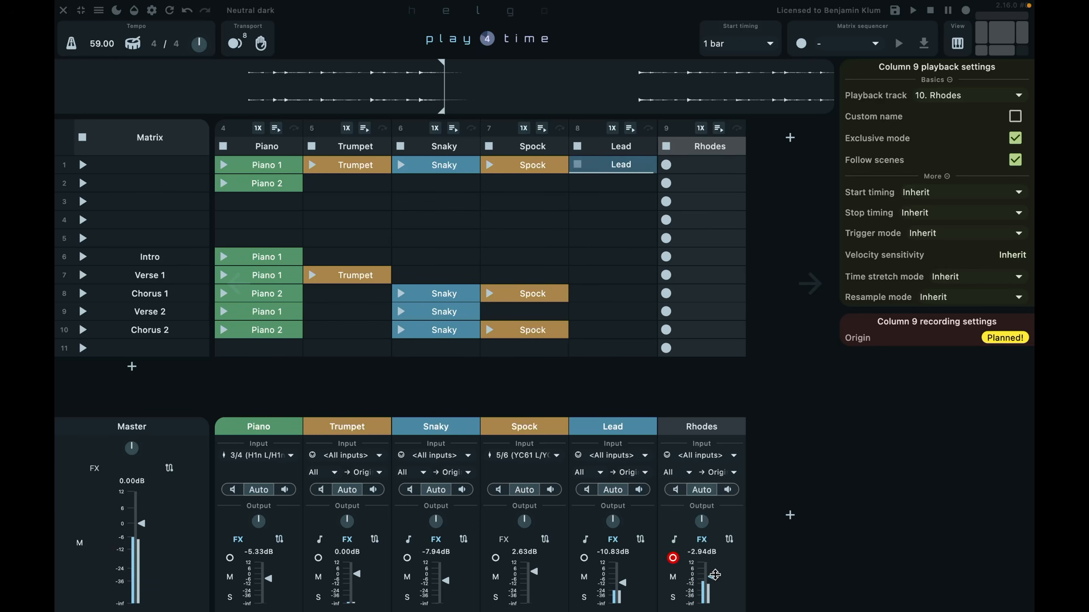
pyautogui.click(686, 167)
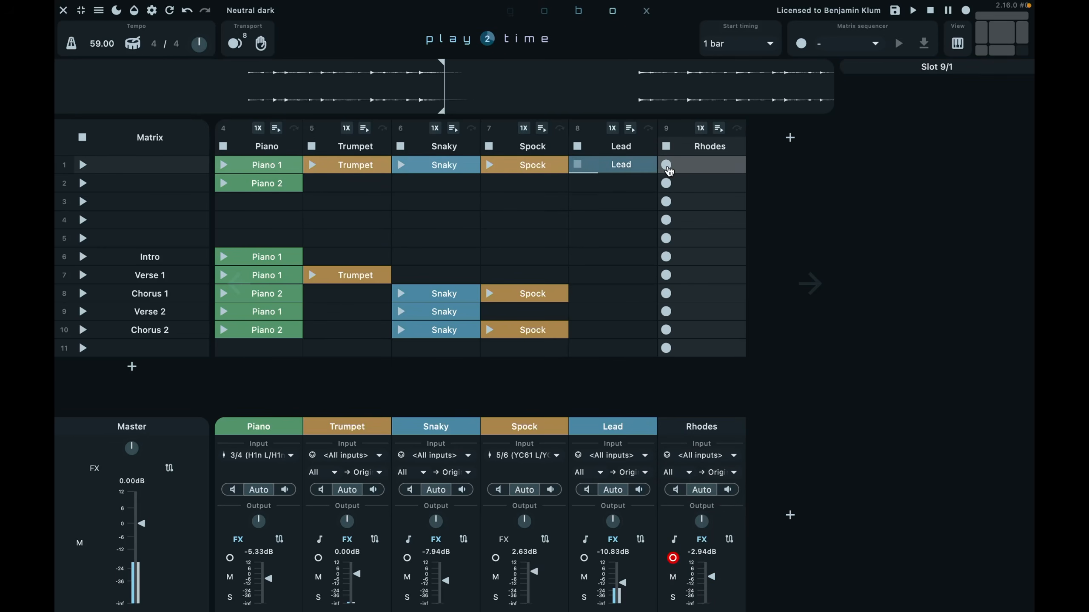
pyautogui.click(667, 165)
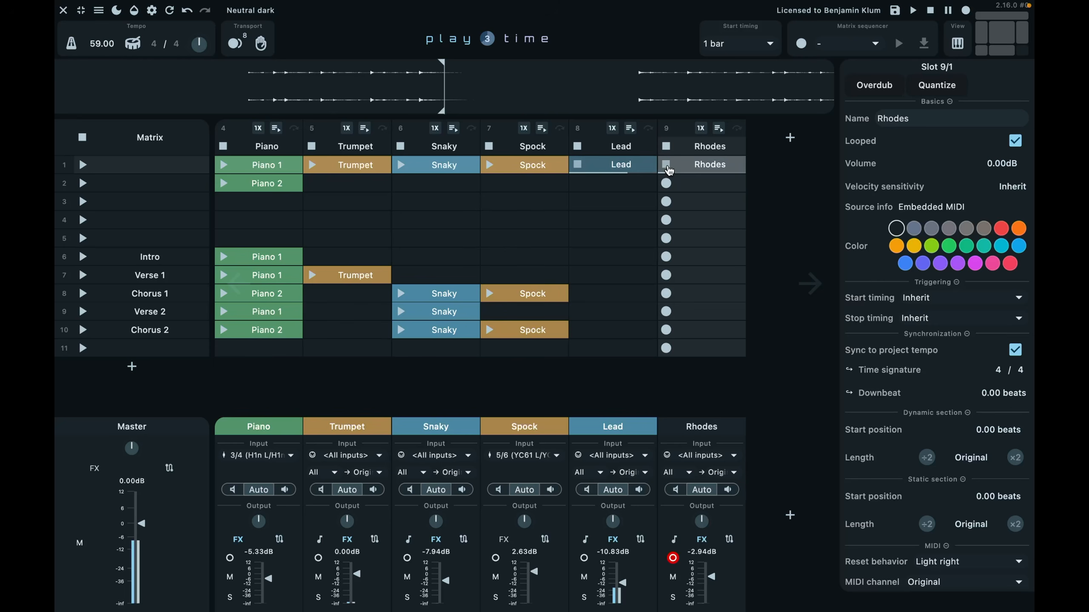
# - Stop and restart the Rhodes clip in row 1, and lower the Rhodes track volume to -5.63 dB
pyautogui.click(666, 167)
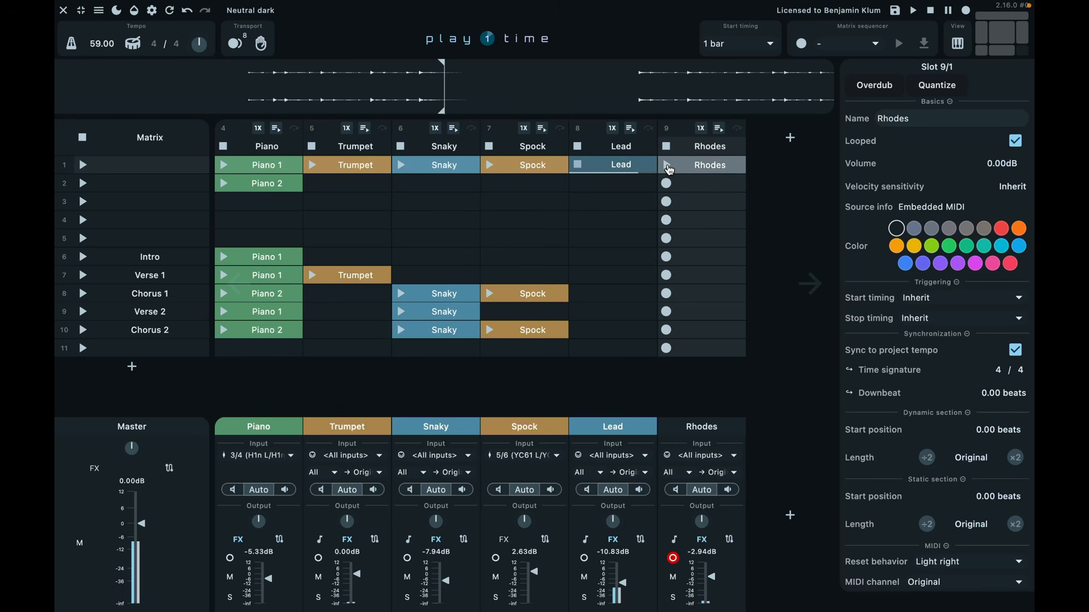
pyautogui.click(667, 167)
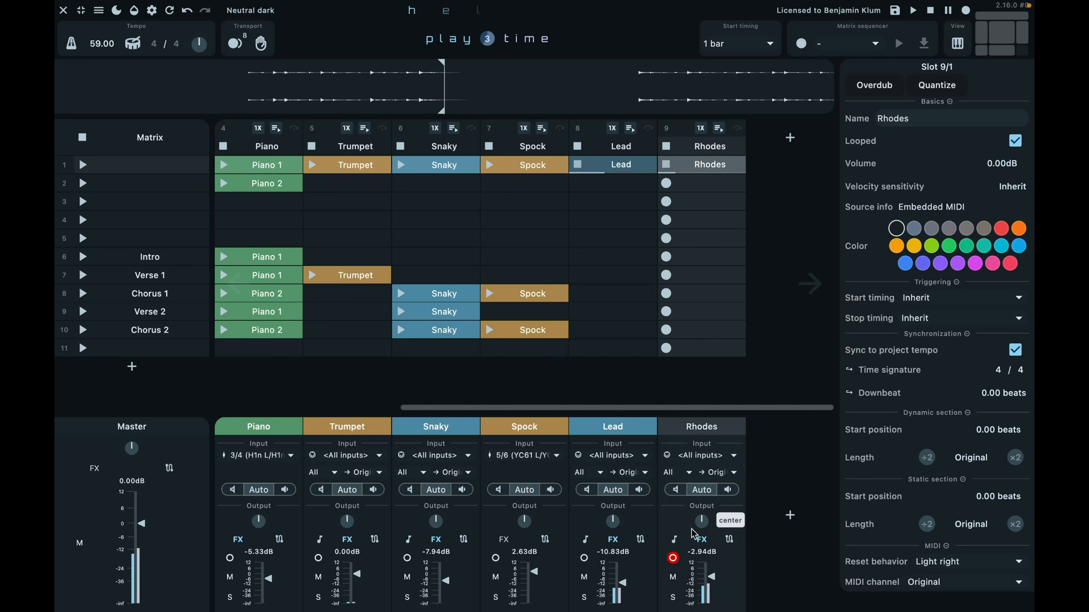
pyautogui.moveTo(710, 578); pyautogui.dragTo(708, 580)
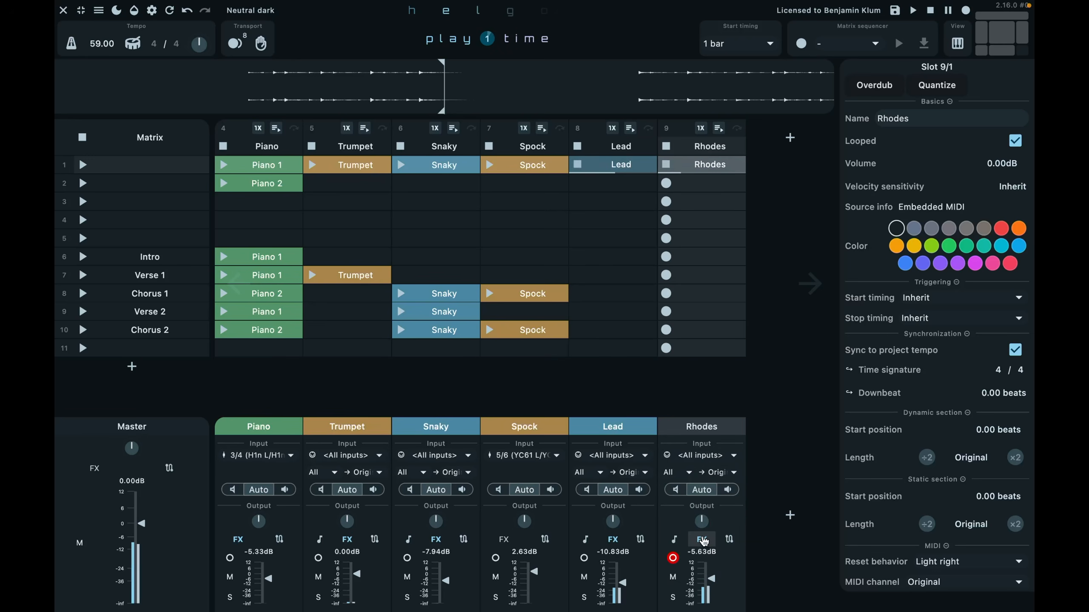
# - Color the Rhodes track green and move its column directly after the Piano column
pyautogui.click(692, 427)
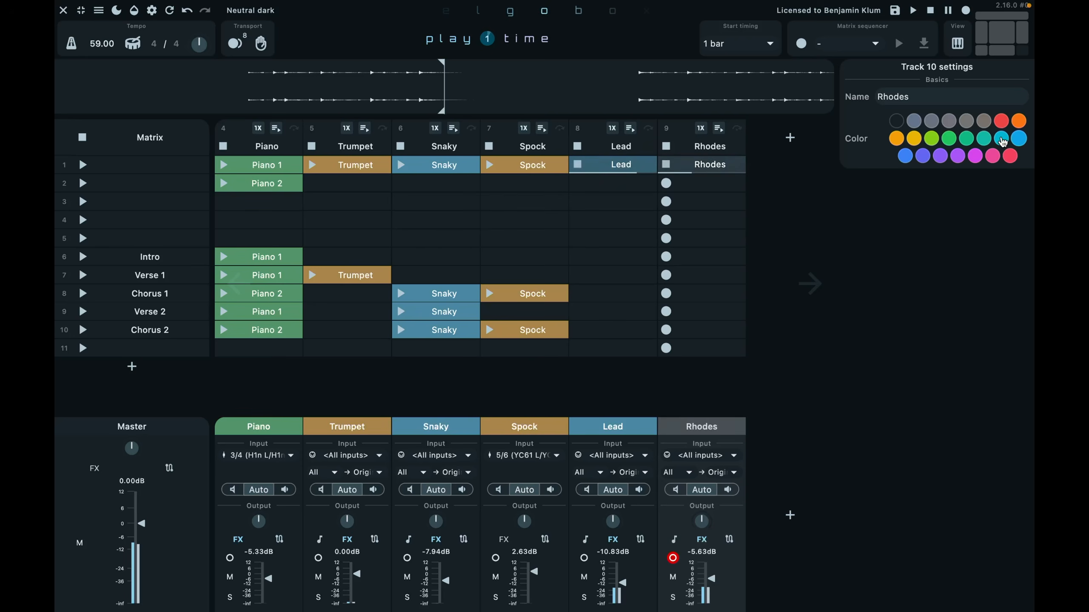
pyautogui.click(956, 144)
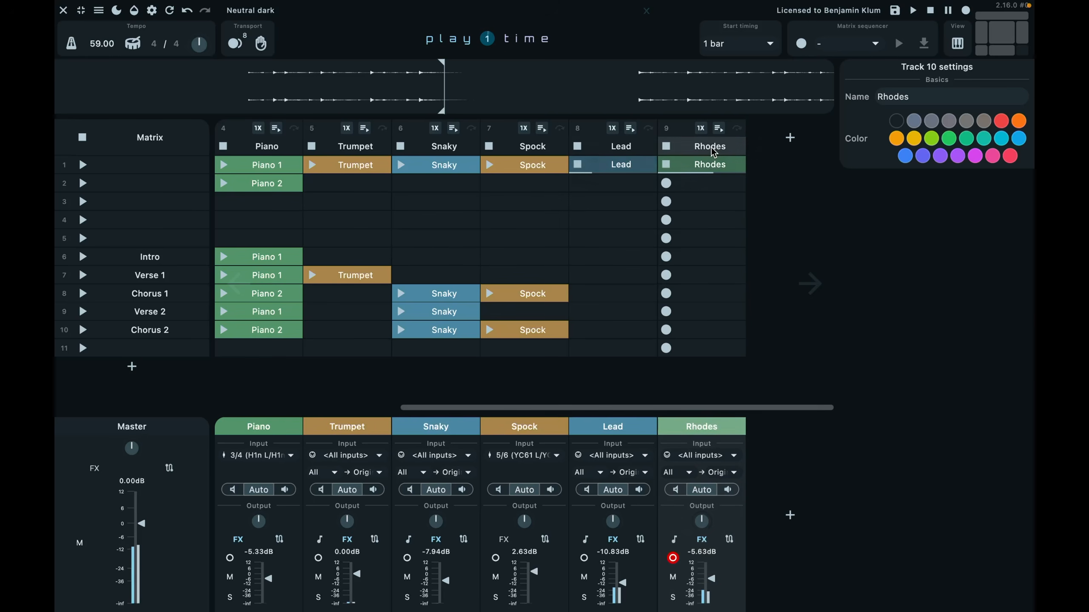
pyautogui.moveTo(711, 148); pyautogui.dragTo(363, 152)
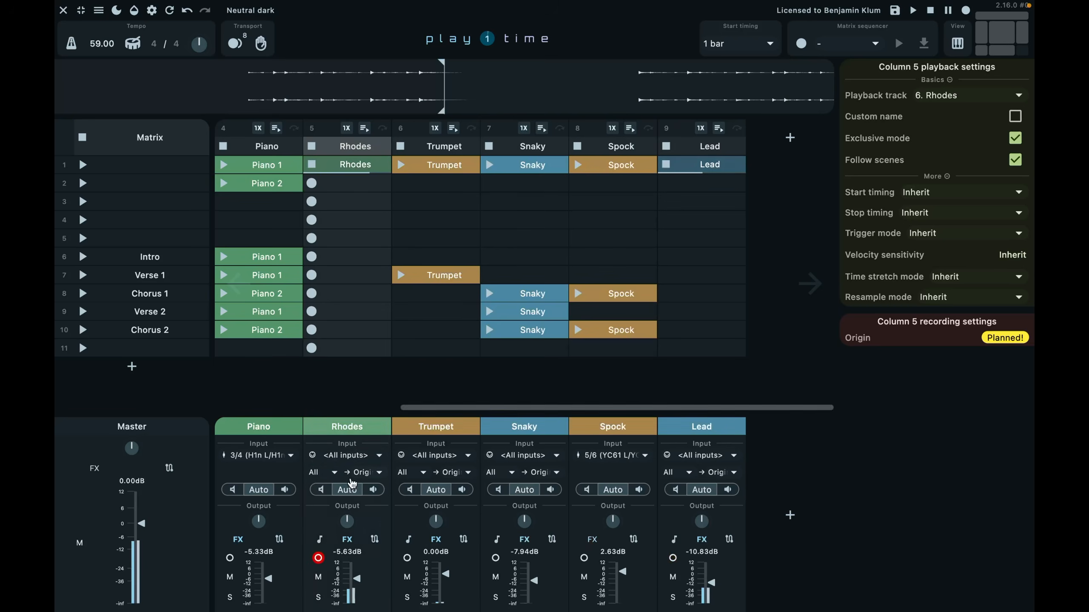
# - Enable Noise in the Rhodes track's RC-20 Retro Color effect, set its amount to 11% and close the FX window
pyautogui.click(346, 539)
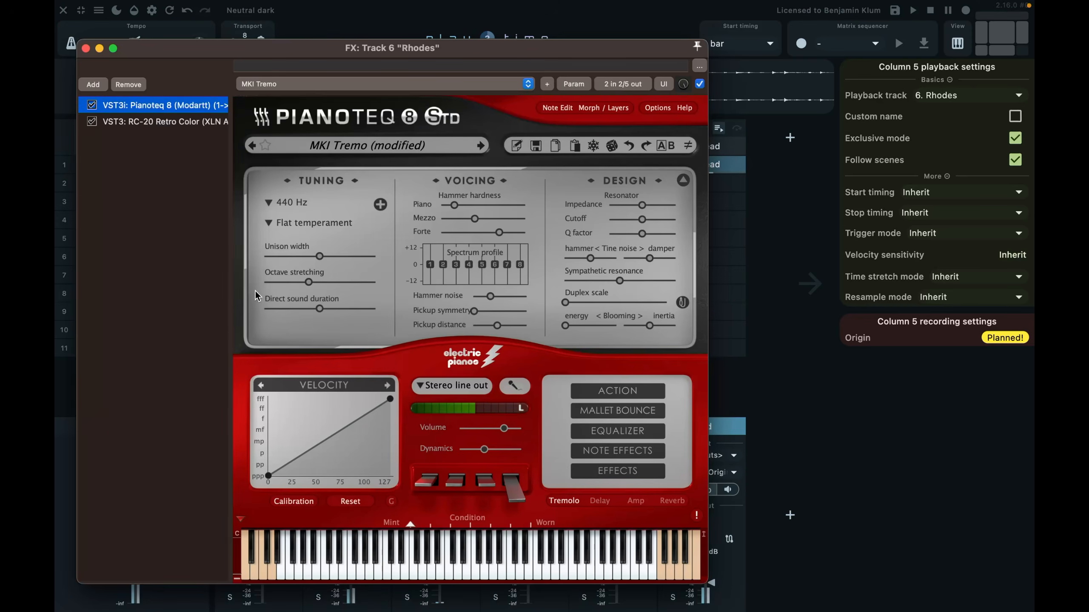
pyautogui.click(161, 122)
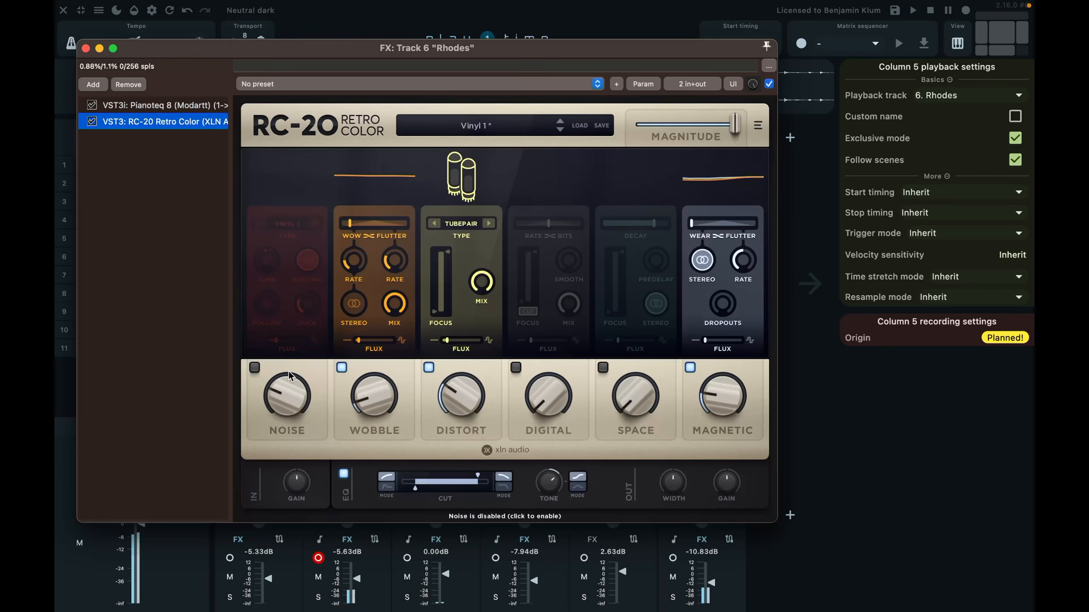
pyautogui.moveTo(277, 391); pyautogui.dragTo(286, 403)
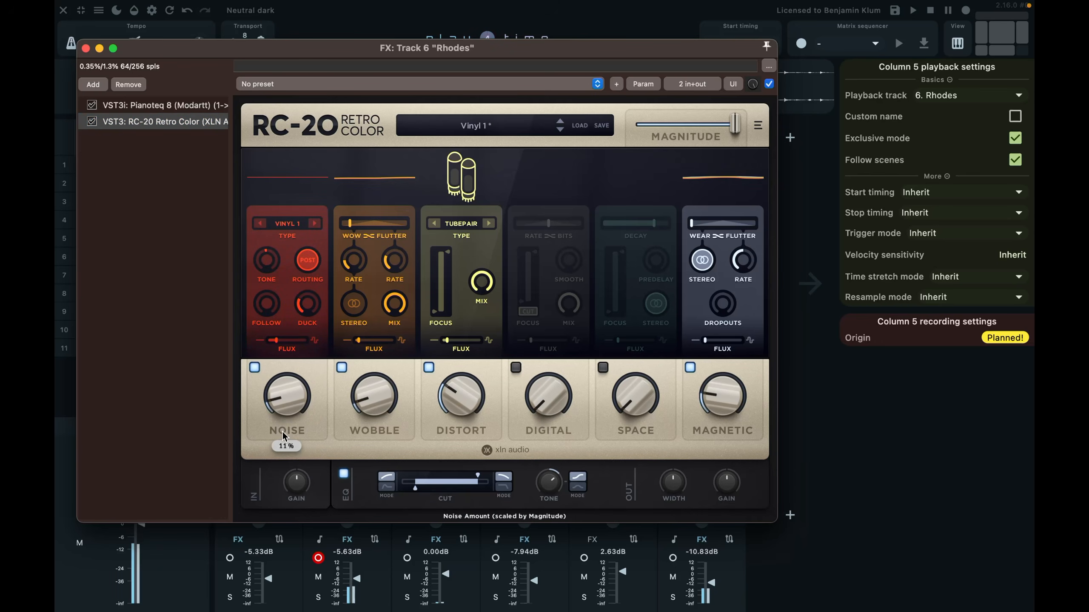
pyautogui.click(85, 48)
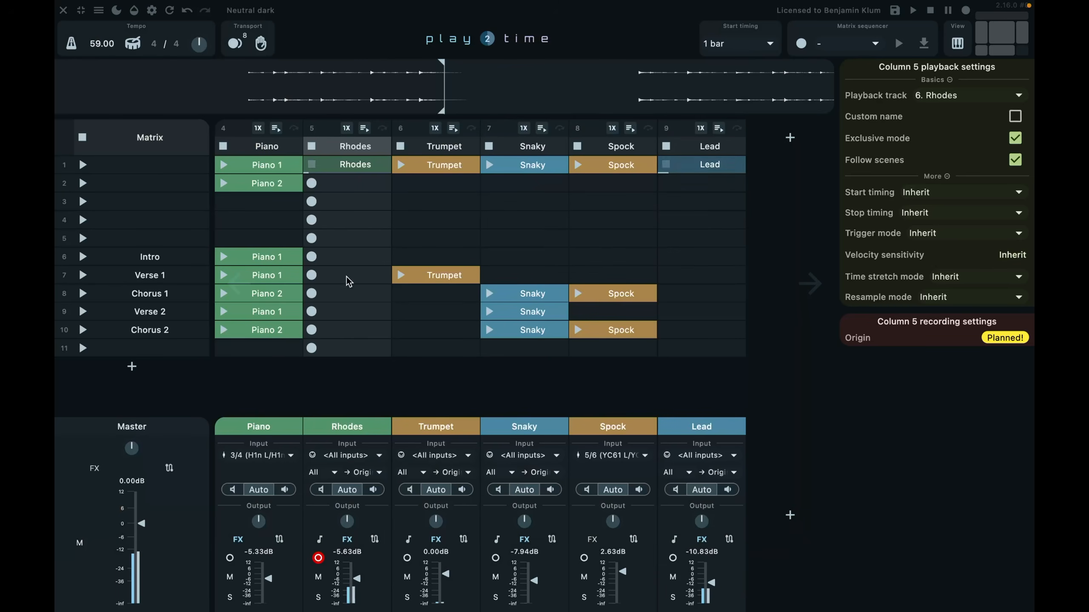
# - Examine the recorded notes and pedal data of the Rhodes clip in the MIDI editor and close it
pyautogui.doubleClick(351, 168)
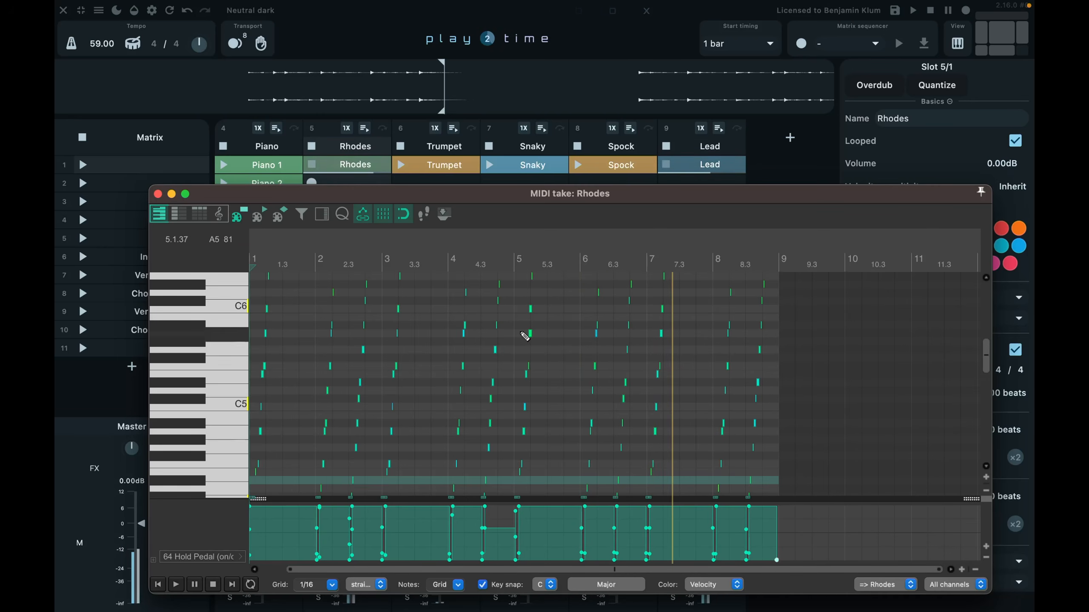
pyautogui.click(158, 195)
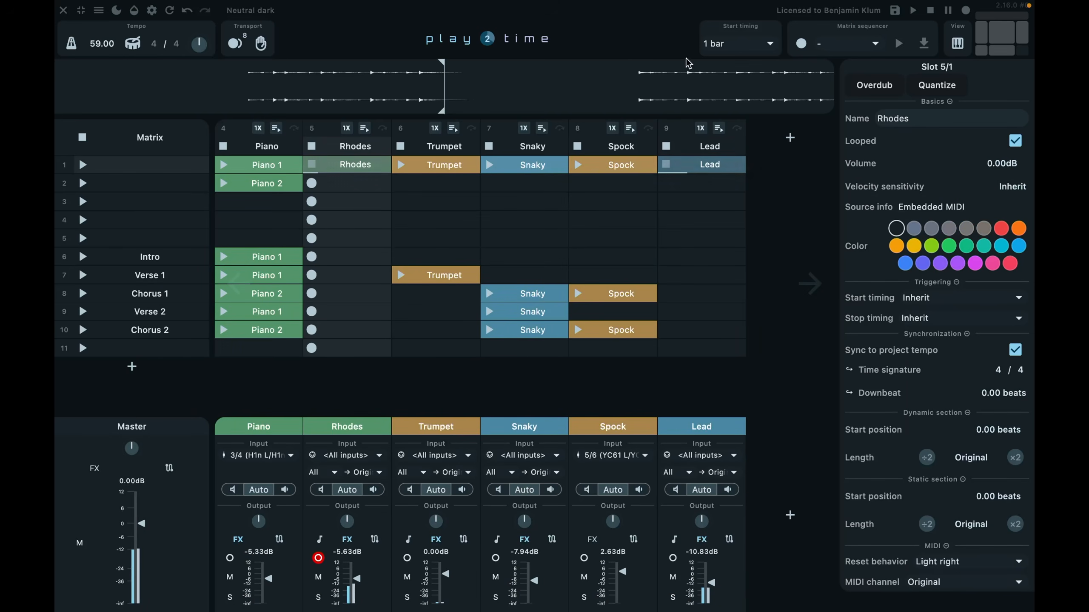
# - Name the empty row 11 below Chorus 2 Fairy Tale
pyautogui.click(159, 351)
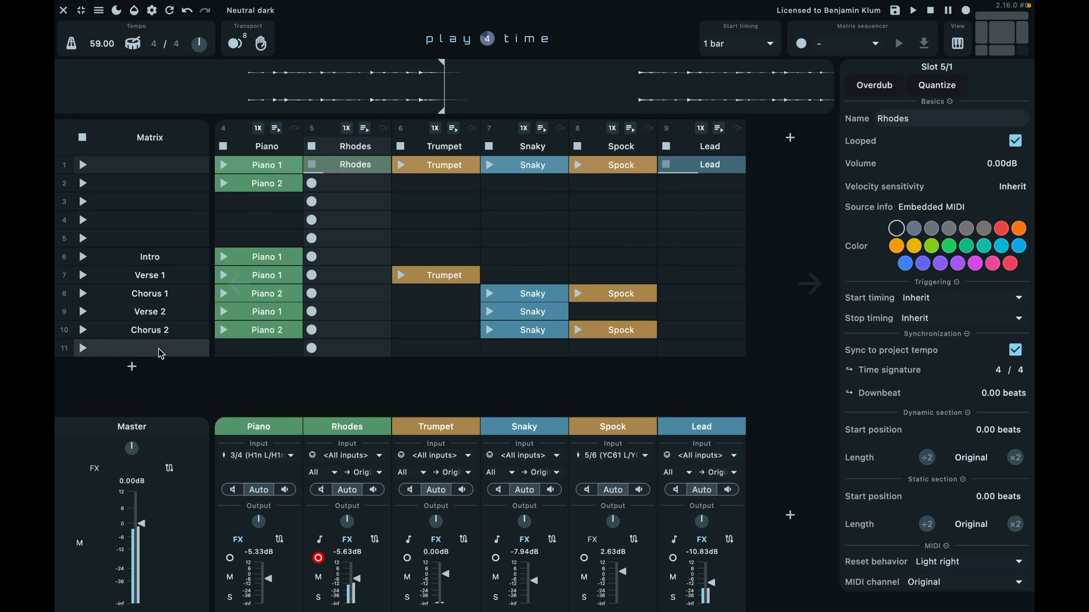
pyautogui.doubleClick(174, 354)
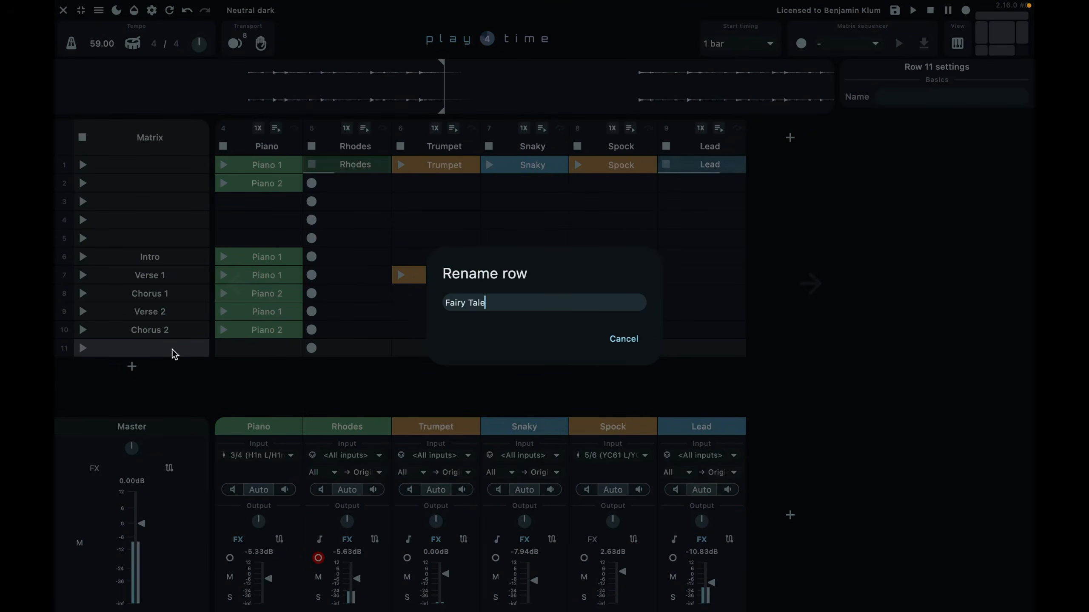
pyautogui.press('Return')
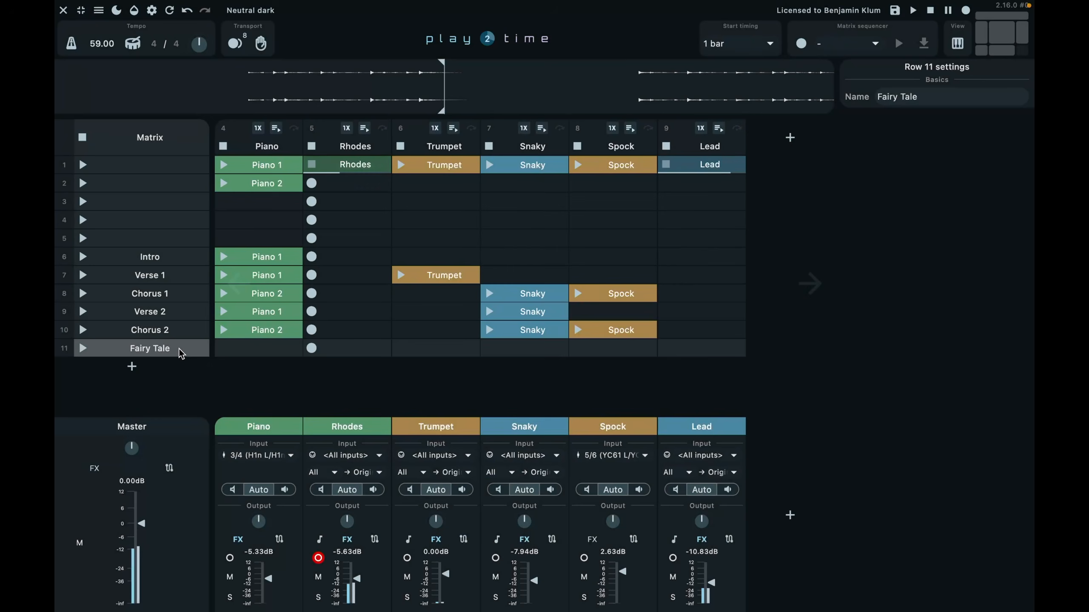
# - Build and launch the Fairy Tale scene from the currently playing clips and delete the Hihats and Main beat clips from its Drums slot
pyautogui.rightClick(182, 351)
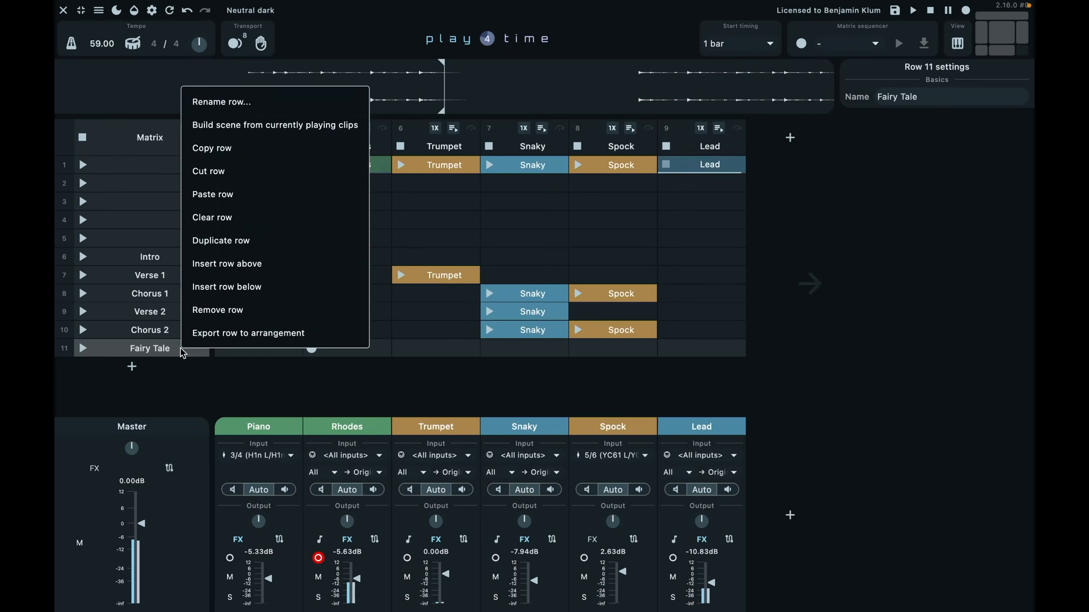
pyautogui.click(291, 131)
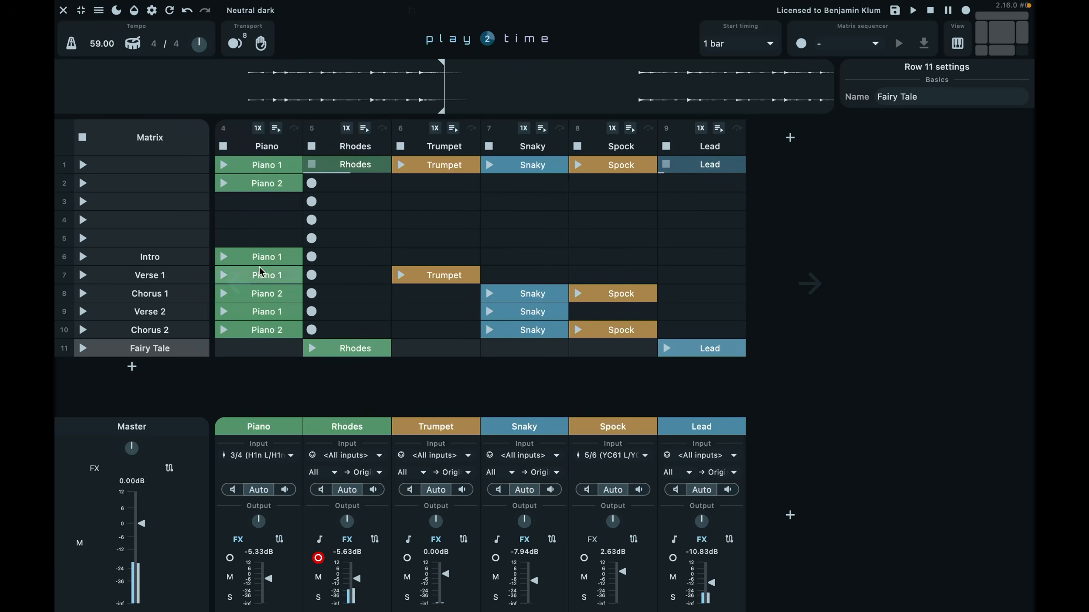
pyautogui.hscroll(-10, 365, 268)
pyautogui.click(83, 349)
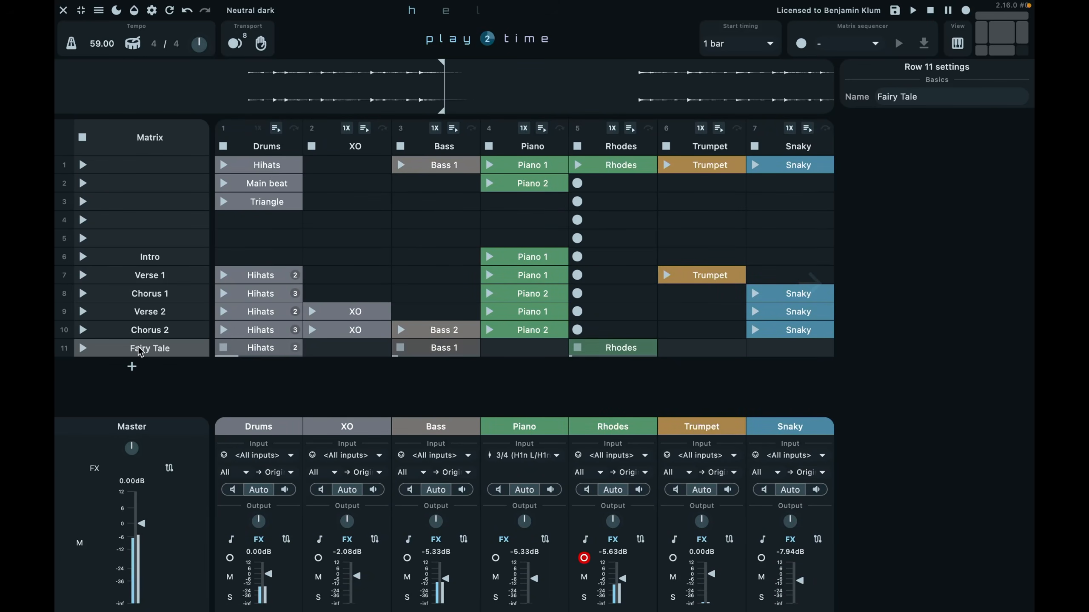
pyautogui.click(232, 352)
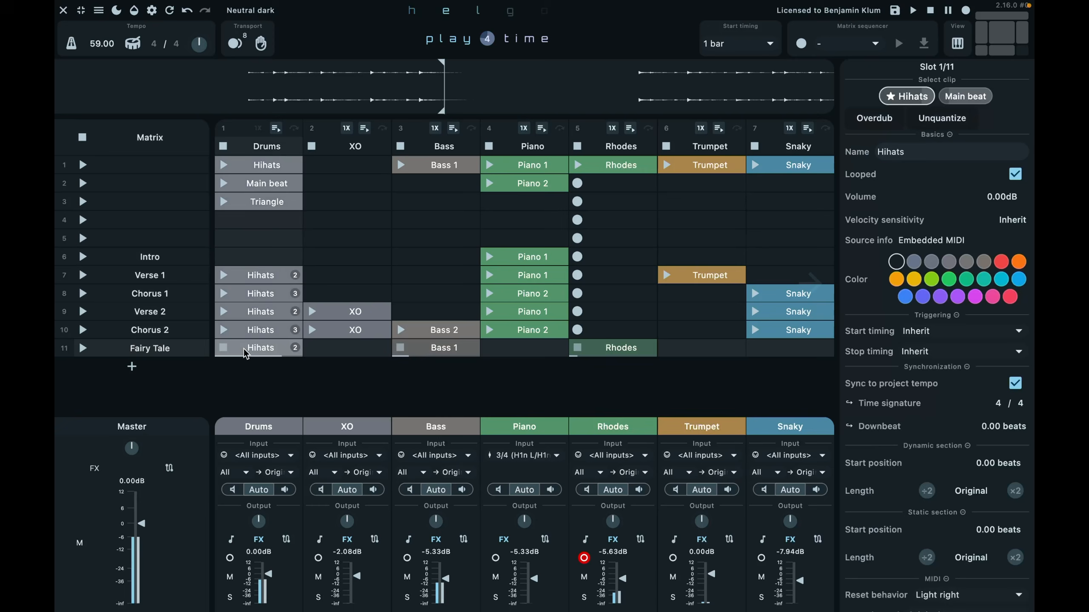
pyautogui.press('Delete')
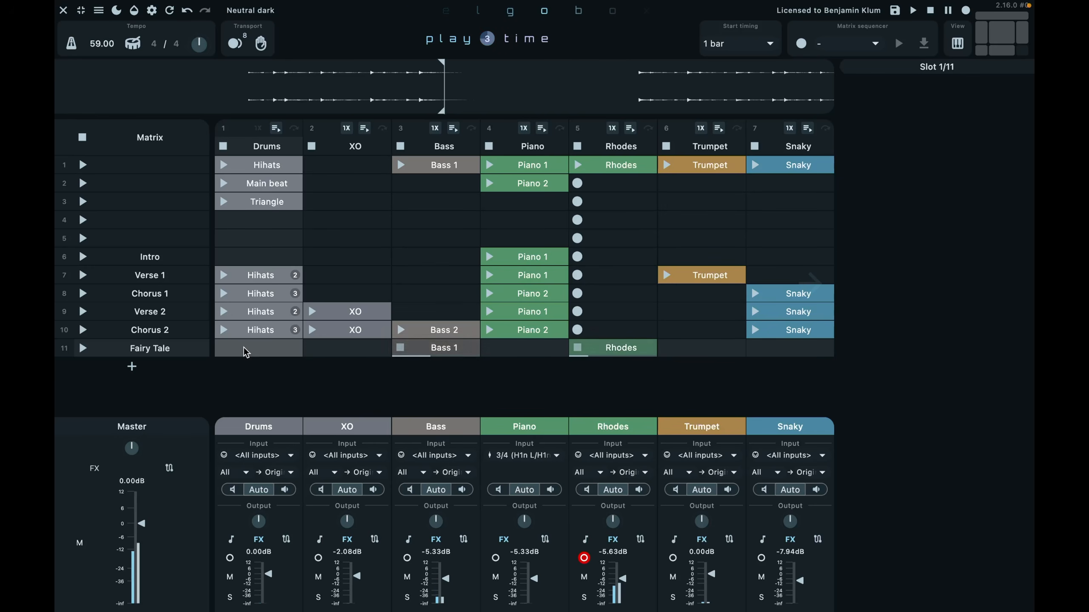
# - Set the Bass track's volume to -6.15 dB while the Fairy Tale scene plays
pyautogui.hscroll(5, 442, 343)
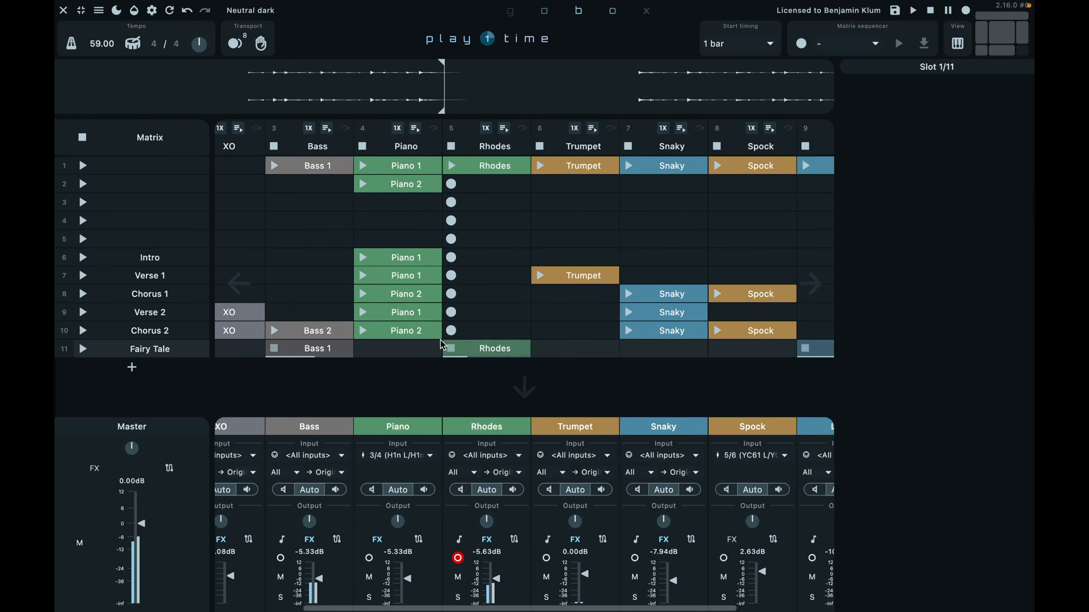
pyautogui.click(274, 353)
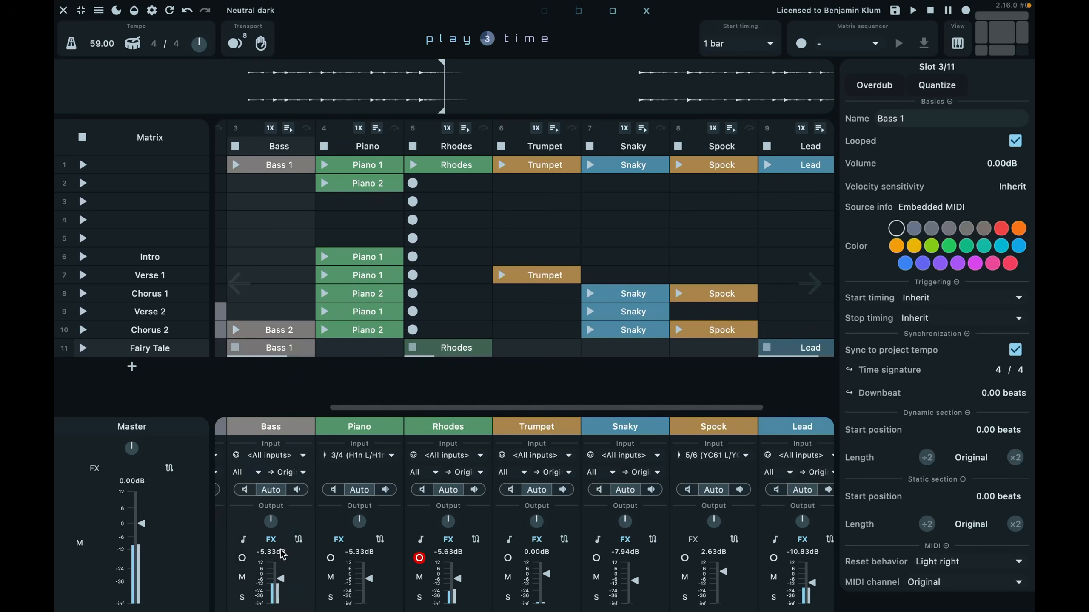
pyautogui.moveTo(280, 579); pyautogui.dragTo(282, 576)
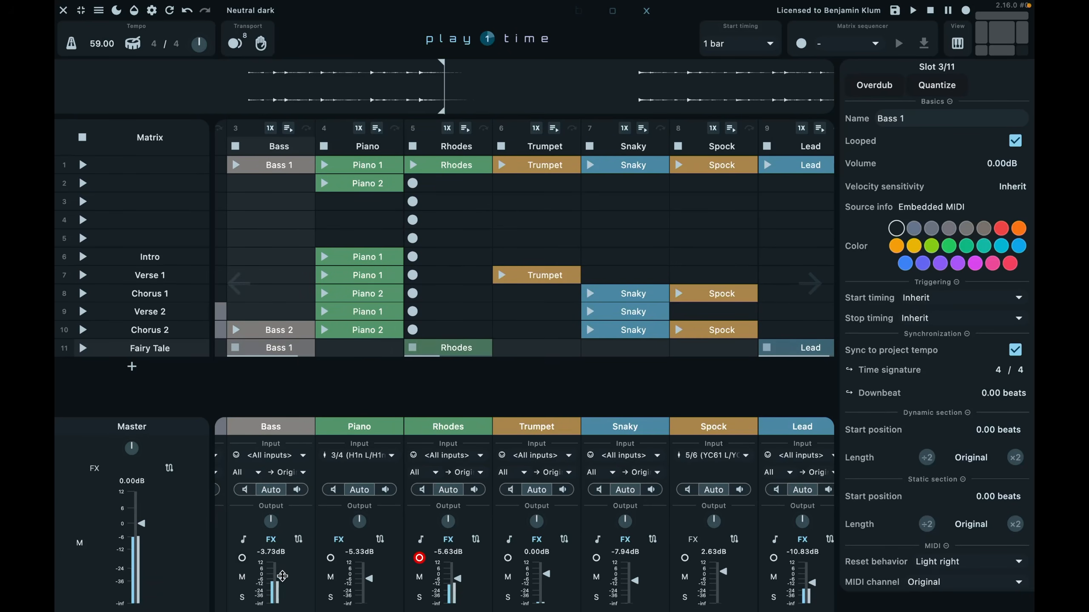
pyautogui.moveTo(282, 576); pyautogui.dragTo(282, 579)
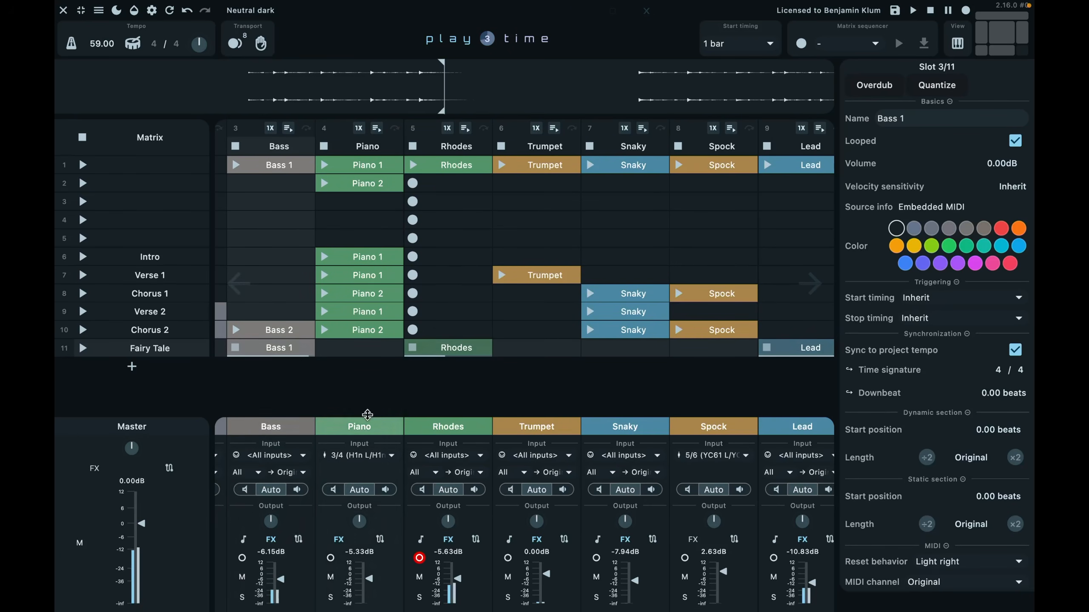
# - Lower the Rhodes track's volume to -8.48 dB and the Lead track's volume to -14.70 dB
pyautogui.hscroll(3, 744, 348)
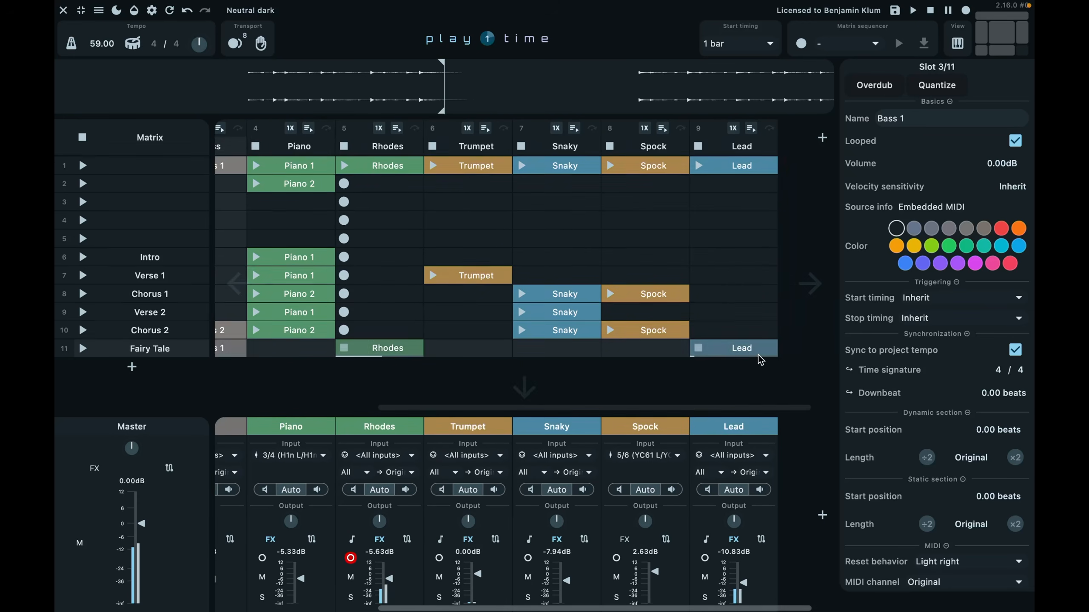
pyautogui.click(744, 348)
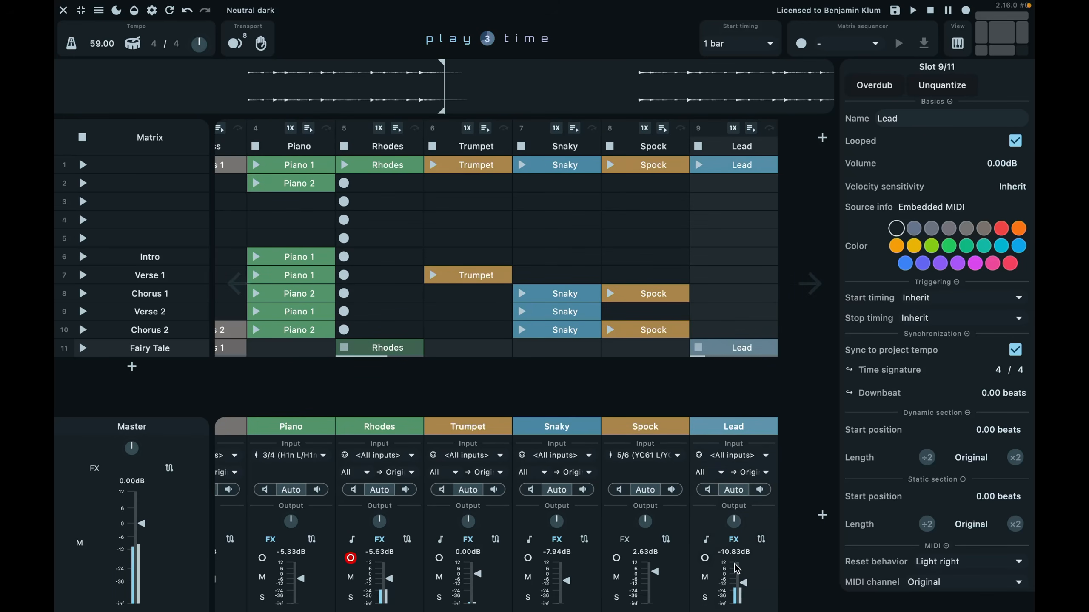
pyautogui.scroll(3, 745, 580)
pyautogui.hscroll(-5, 736, 594)
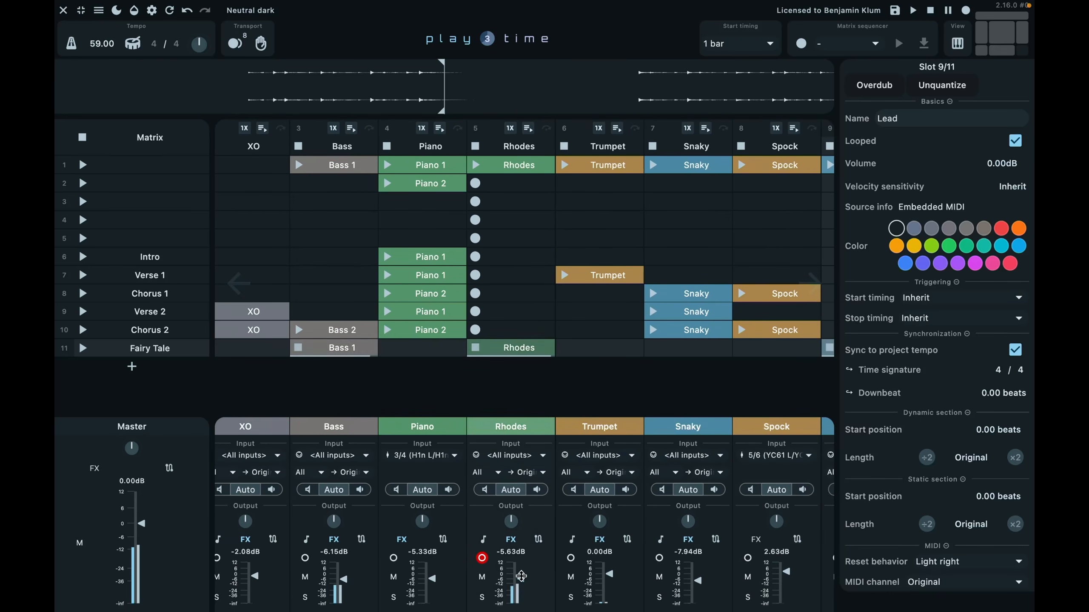
pyautogui.scroll(-3, 521, 576)
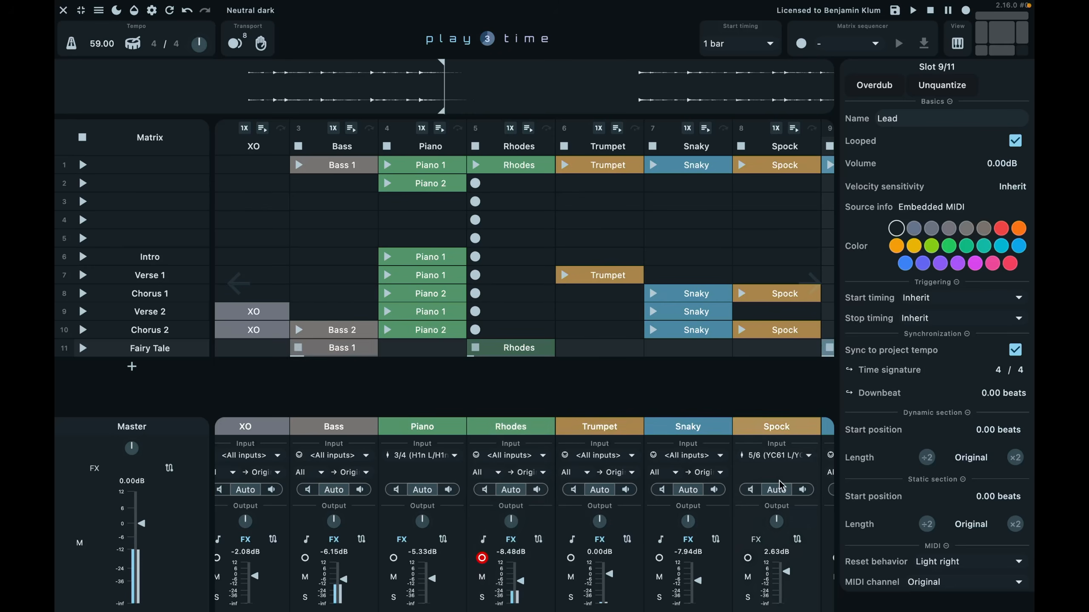
pyautogui.hscroll(5, 730, 575)
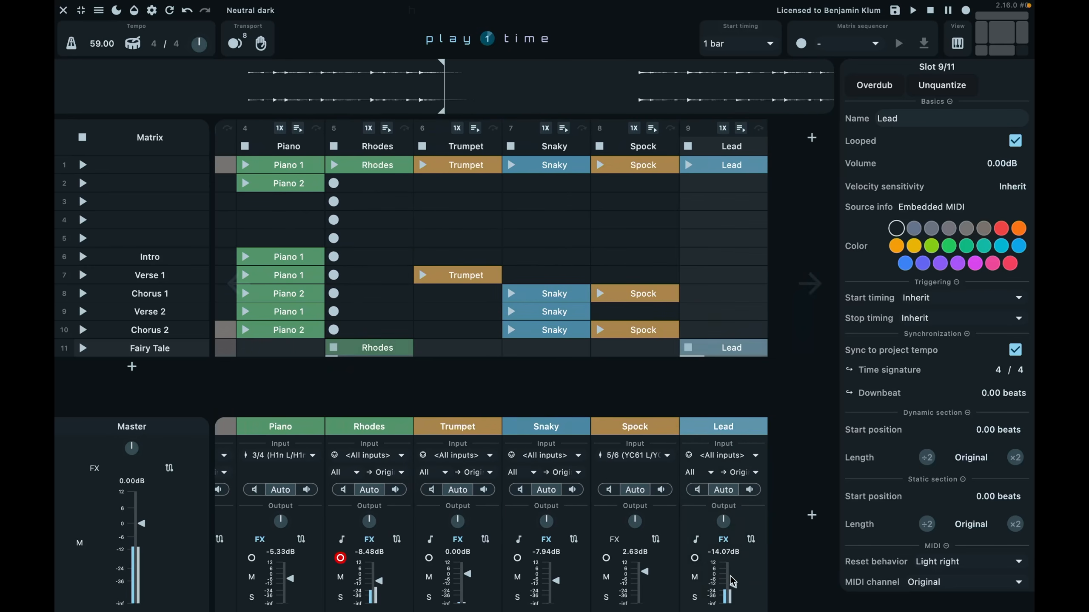
pyautogui.scroll(2, 729, 576)
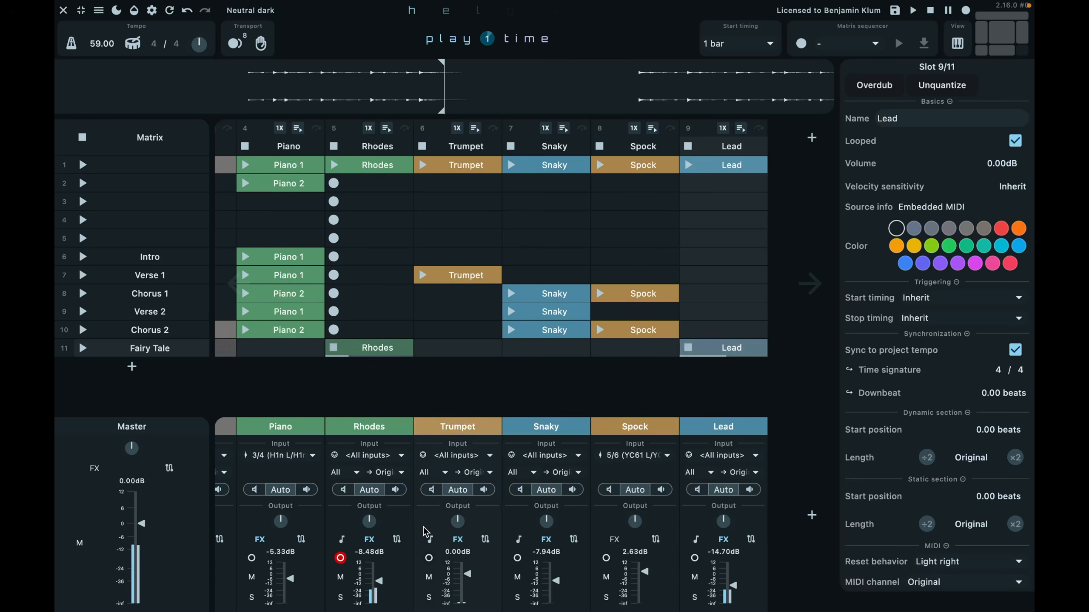
# - Add row 12 to the matrix and copy the Fairy Tale row's clips into it
pyautogui.hscroll(-5, 424, 531)
pyautogui.click(149, 349)
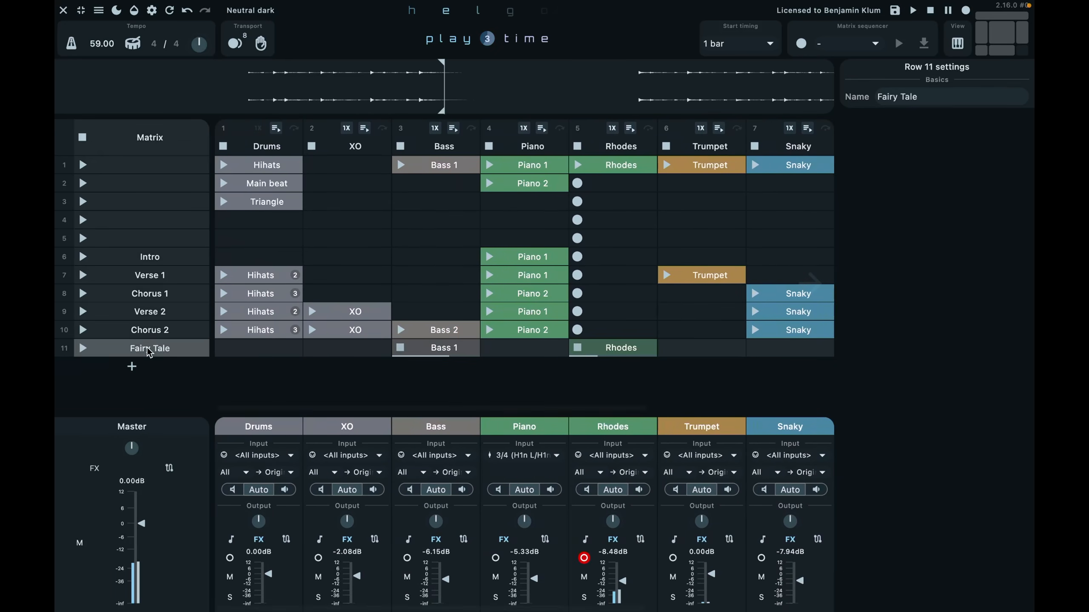
pyautogui.click(132, 366)
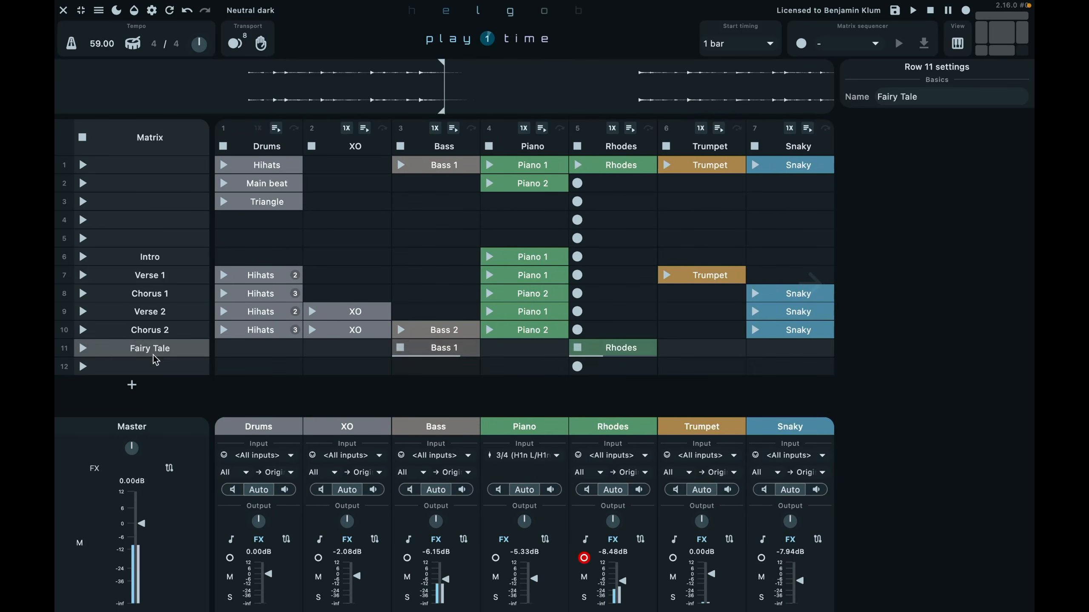
pyautogui.rightClick(157, 352)
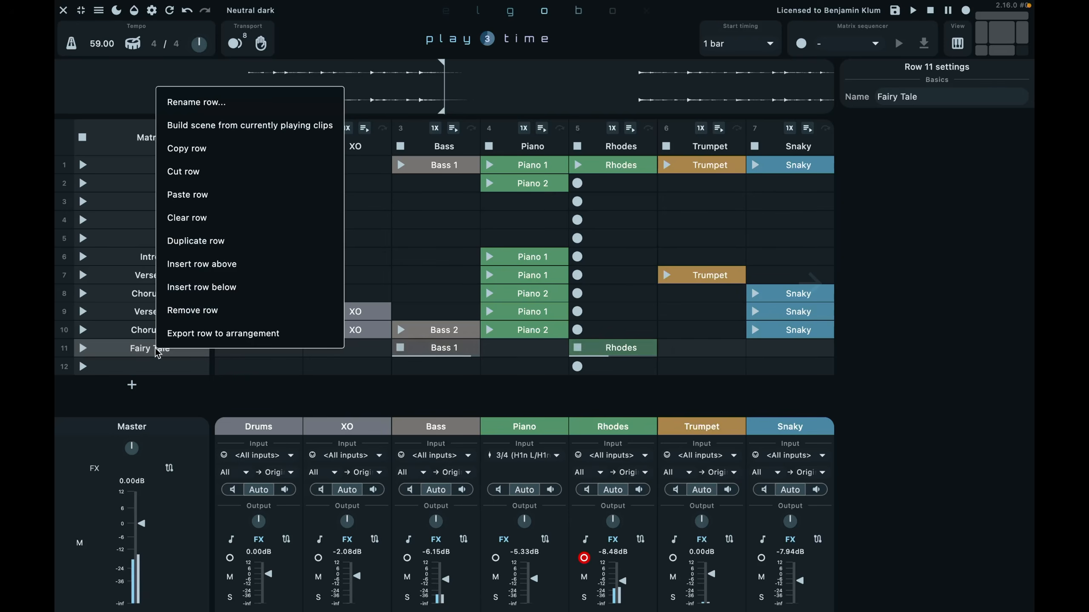
pyautogui.click(137, 350)
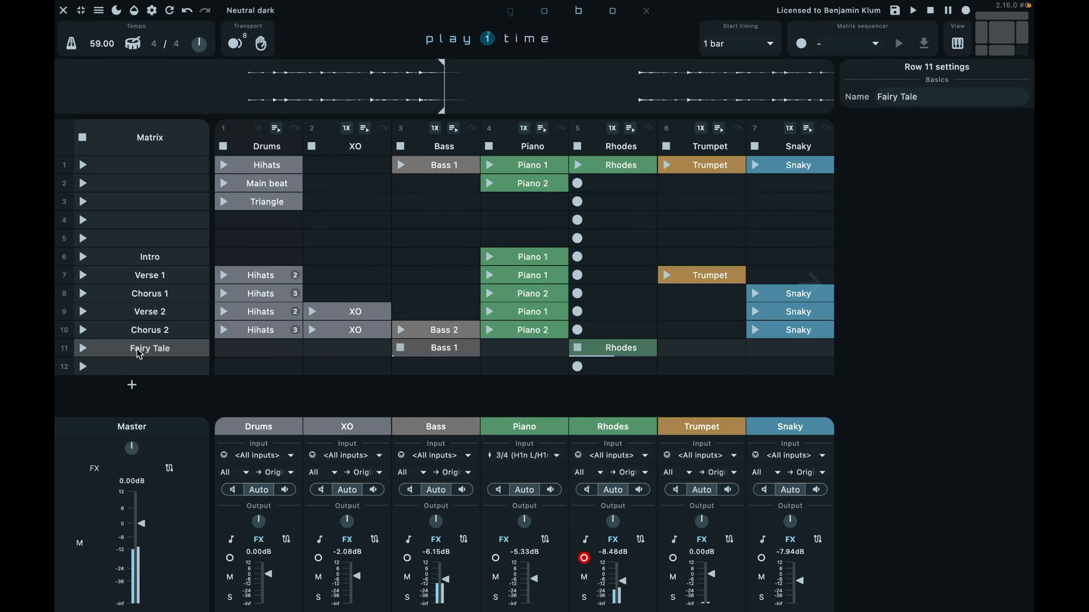
pyautogui.moveTo(139, 352); pyautogui.dragTo(158, 363)
# - Name row 12 Fairy Tale more
pyautogui.doubleClick(171, 370)
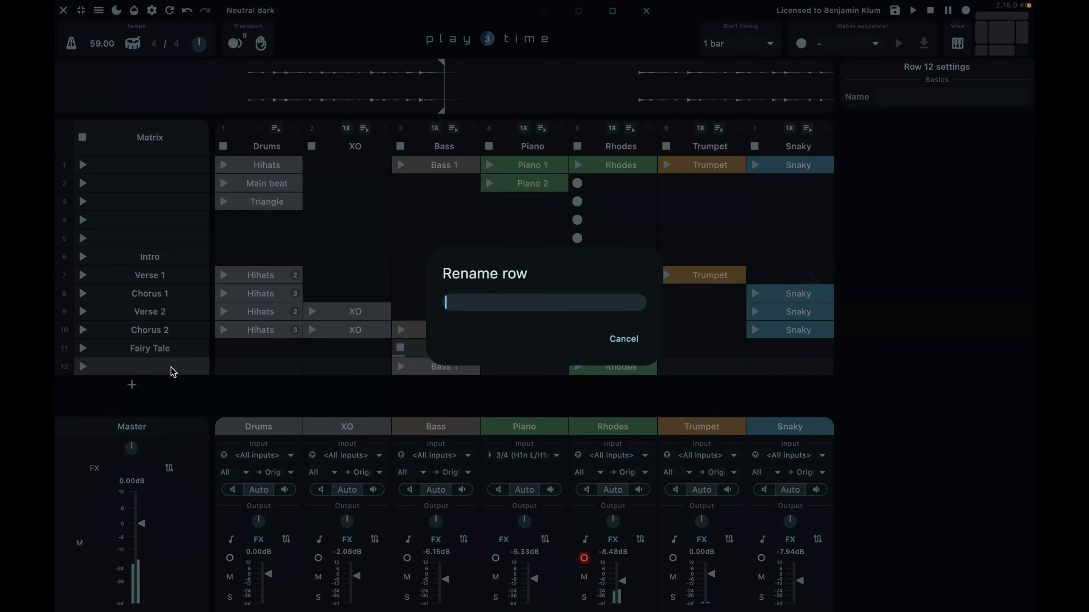
pyautogui.write('Fairy Tale more')
pyautogui.press('Return')
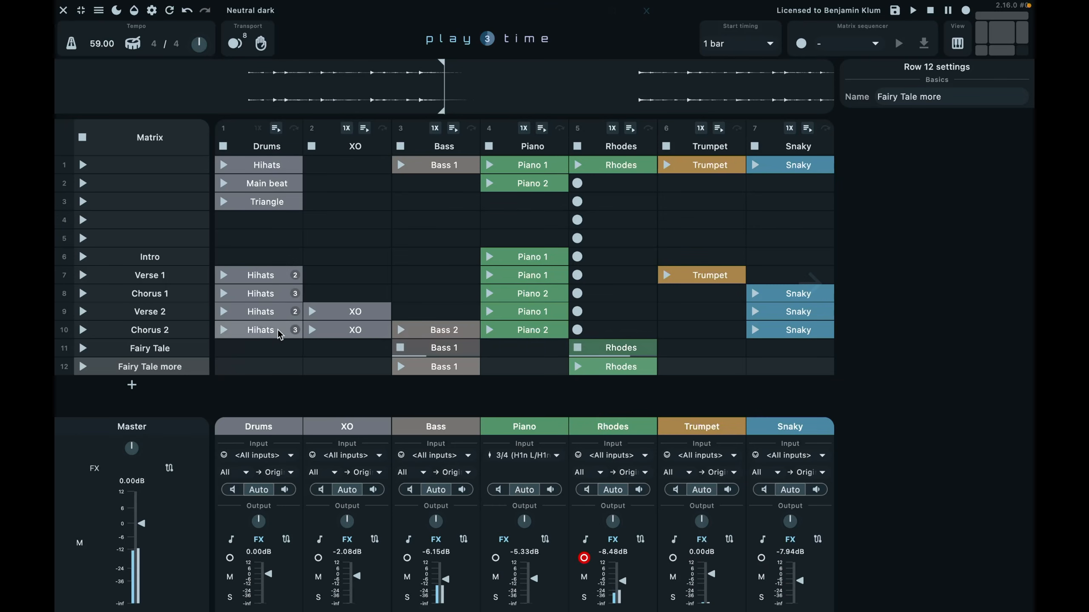
# - Copy the XO and Drums clips from Chorus 2 into the Fairy Tale more row and launch that scene
pyautogui.click(337, 332)
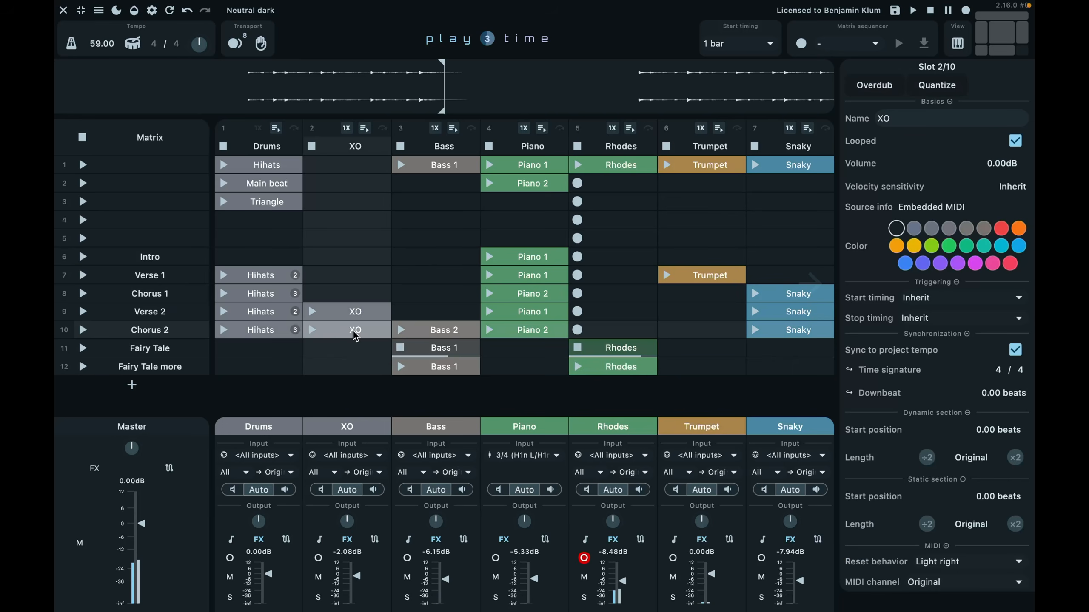
pyautogui.moveTo(356, 335); pyautogui.dragTo(345, 369)
pyautogui.moveTo(270, 333); pyautogui.dragTo(257, 369)
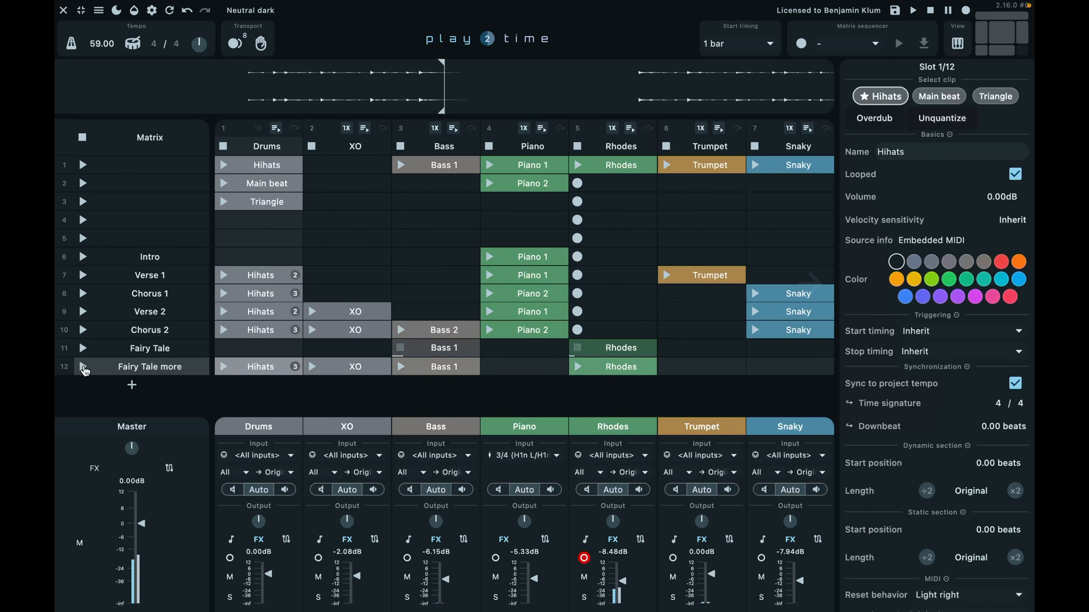
pyautogui.click(83, 367)
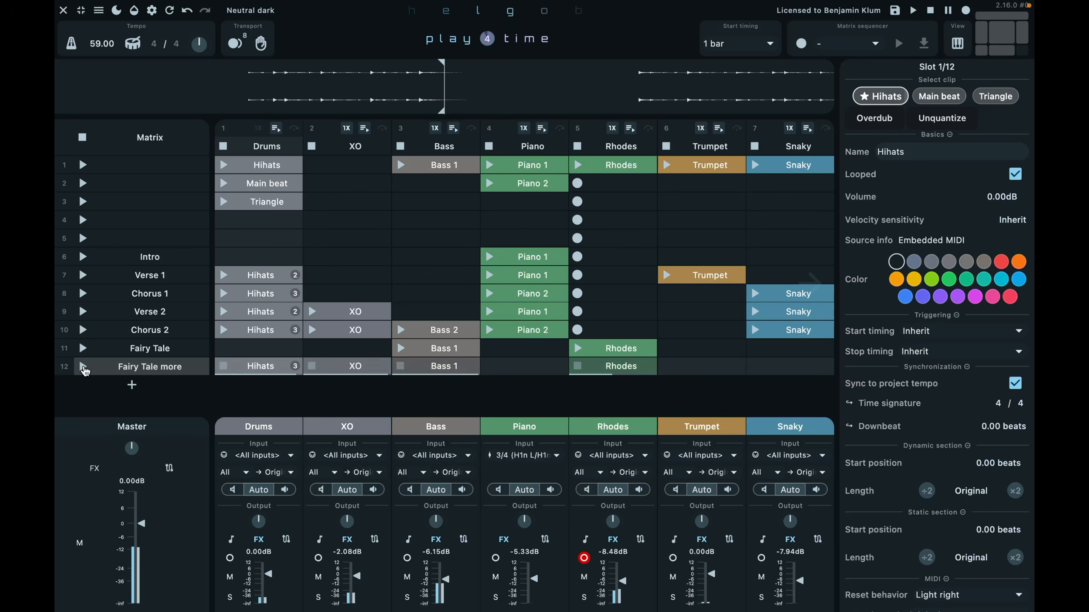
# - Add row 13, copy the Chorus 2 row's clips into it and name it Chorus 3
pyautogui.click(132, 385)
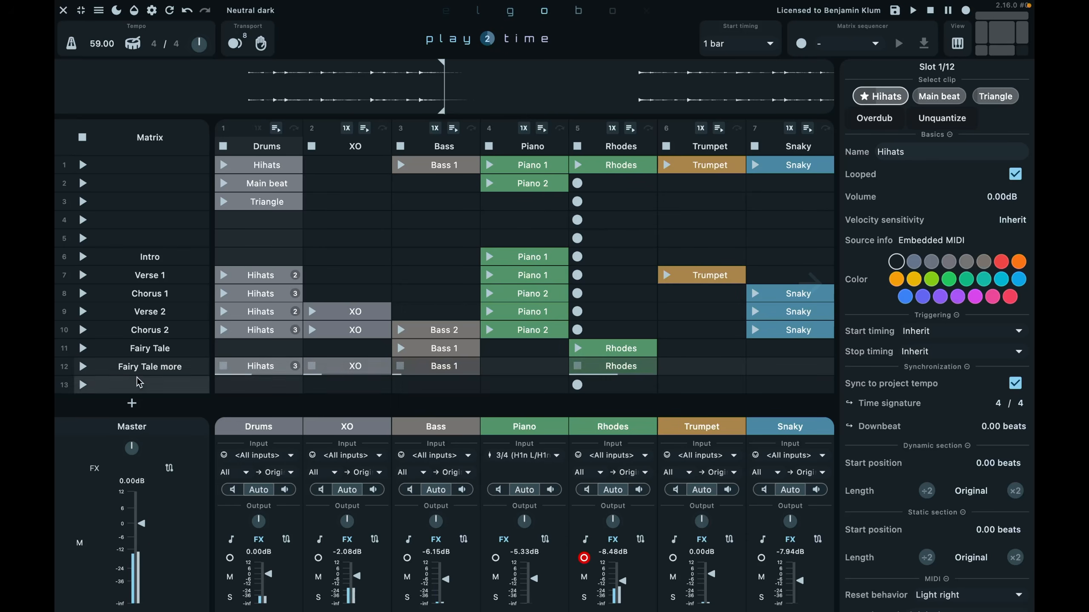
pyautogui.click(157, 330)
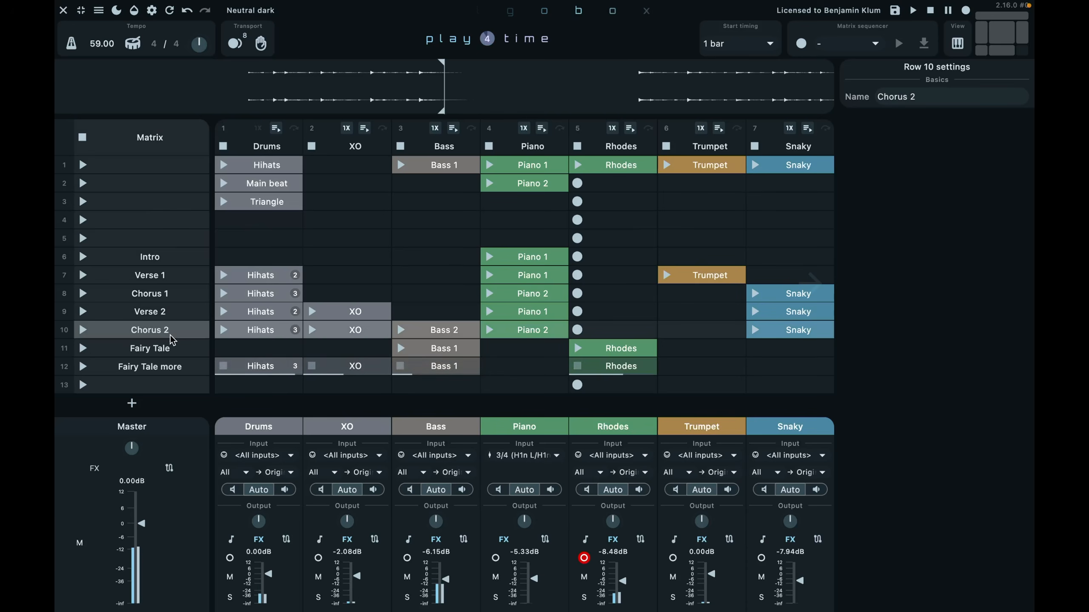
pyautogui.click(148, 385)
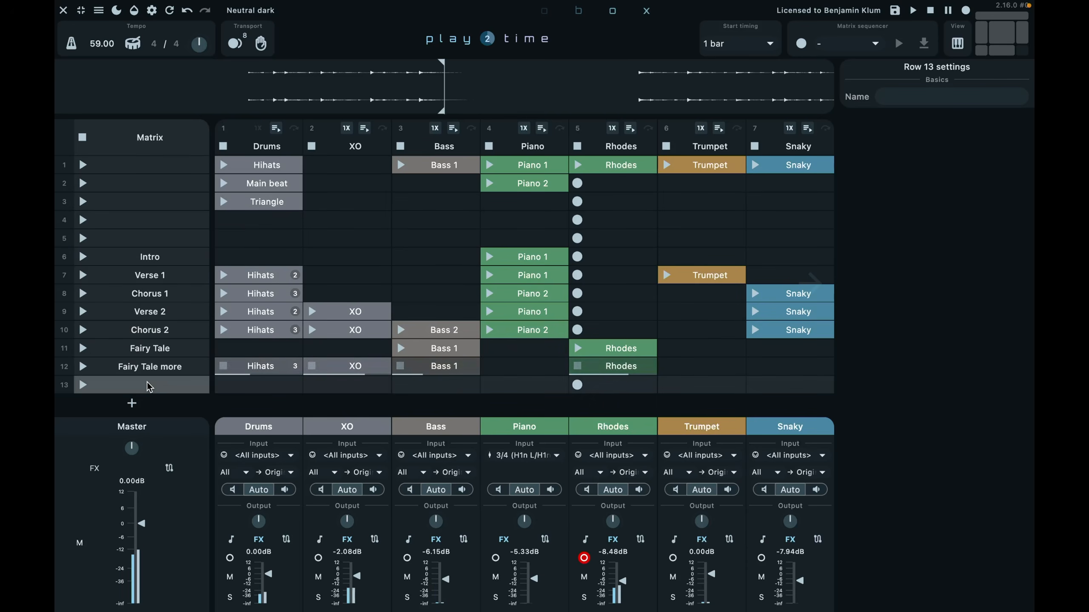
pyautogui.hotkey('ctrl', 'v')
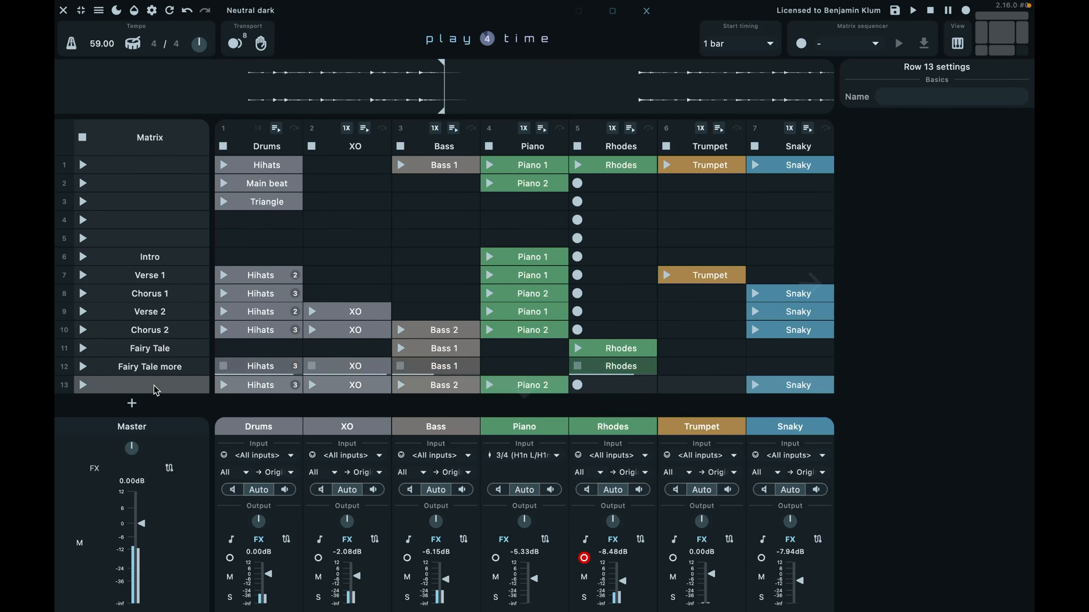
pyautogui.doubleClick(155, 386)
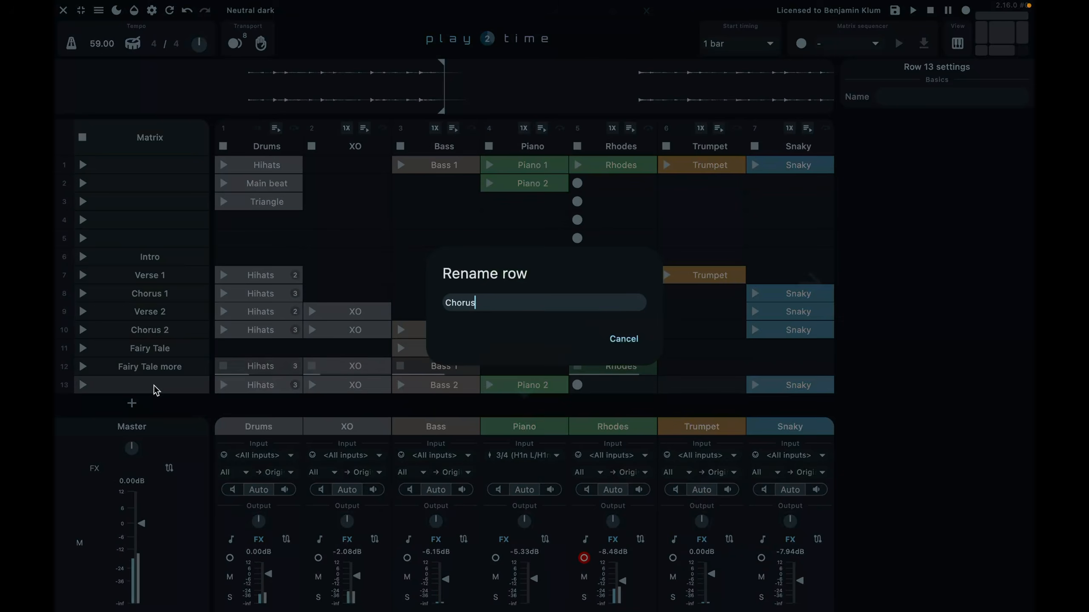
pyautogui.press('Return')
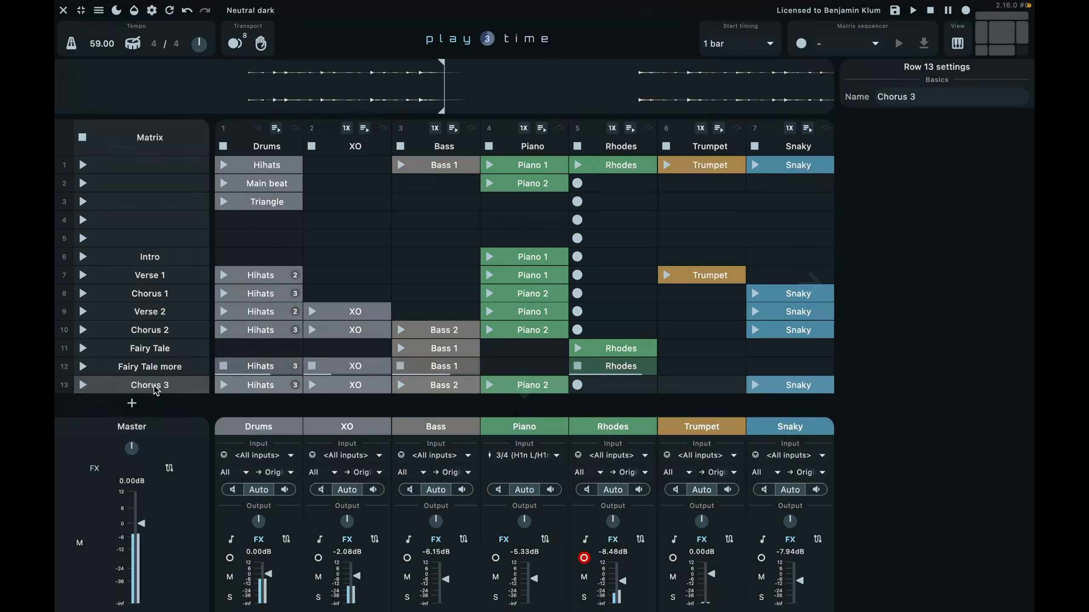
# - Play the Chorus 3 scene and check its clips across all tracks from Drums to Lead
pyautogui.click(84, 386)
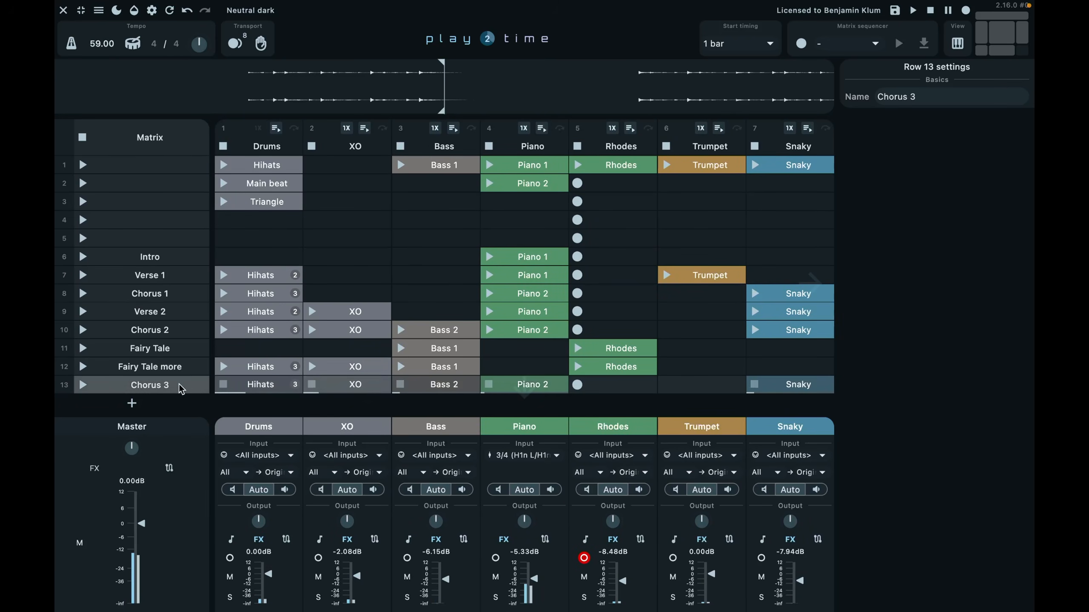
pyautogui.hscroll(5, 458, 392)
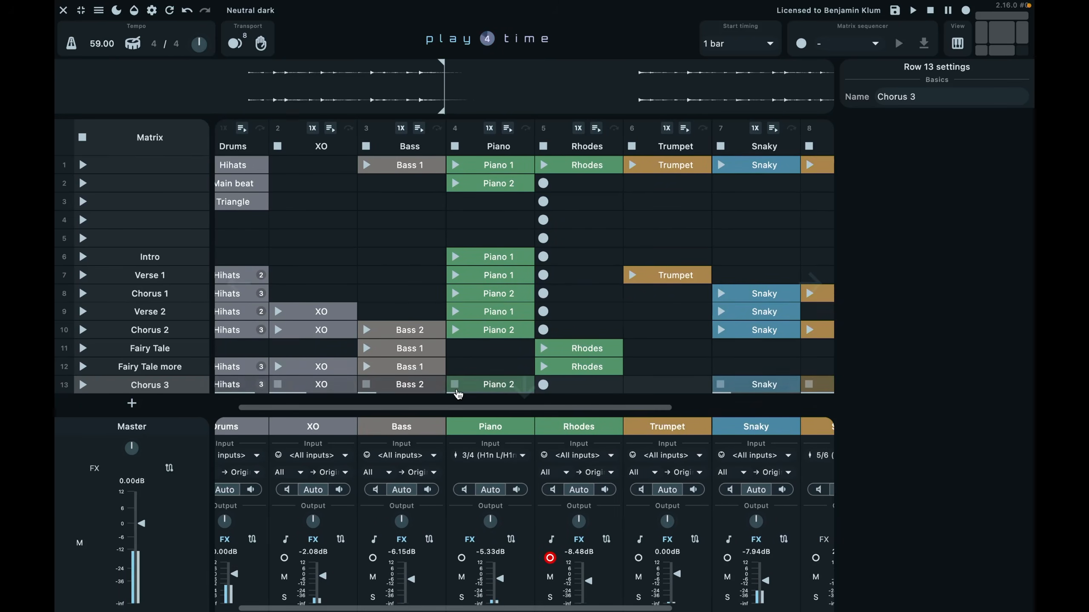
pyautogui.hscroll(3, 456, 389)
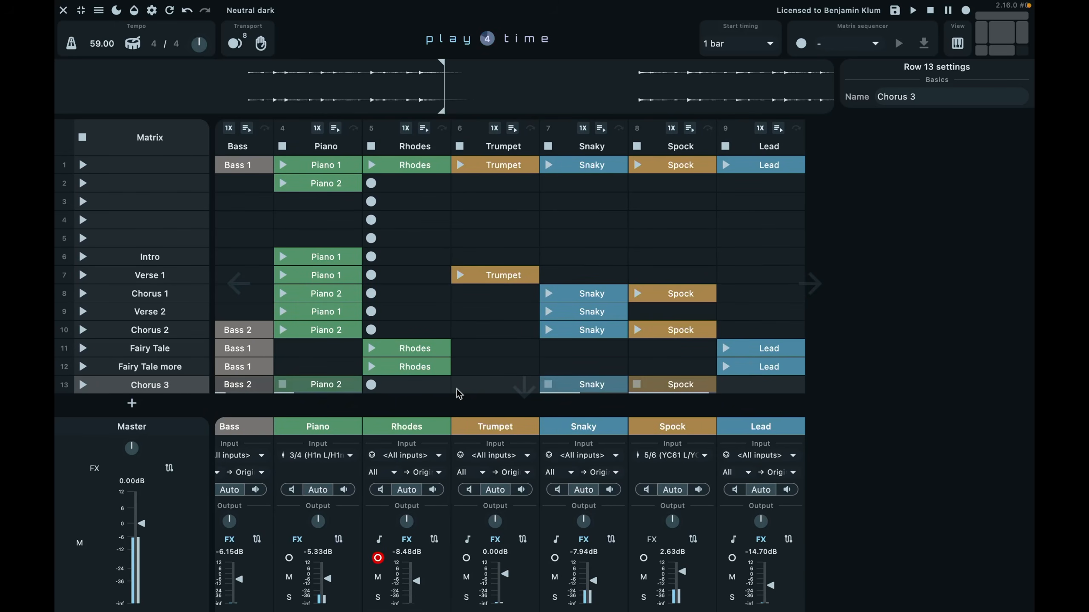
pyautogui.hscroll(-7, 456, 389)
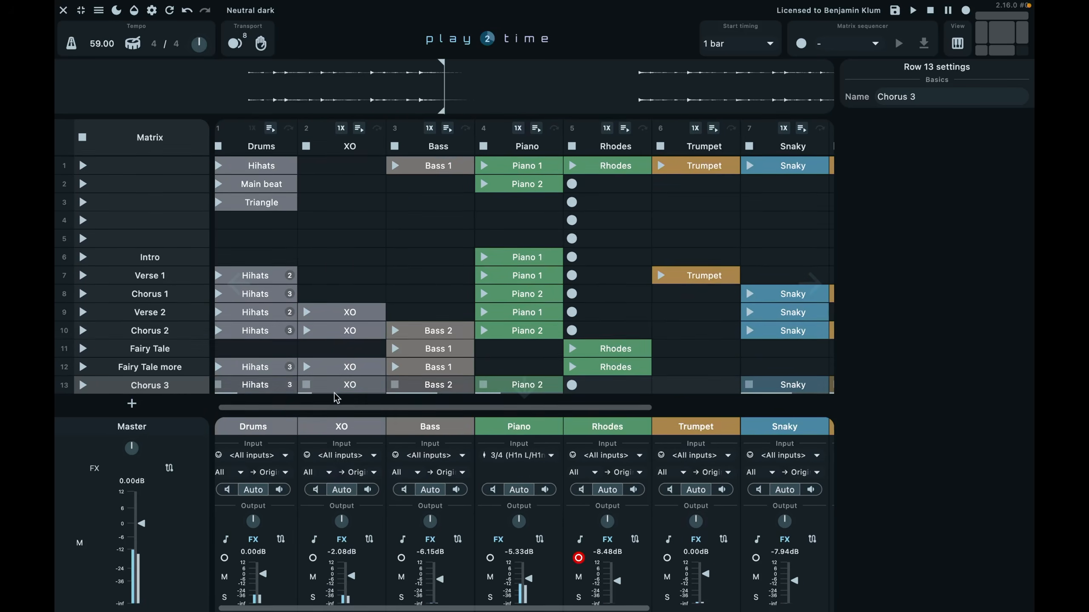
# - Add row 14 at the end of the matrix and paste a copy of the Intro row into it
pyautogui.rightClick(156, 381)
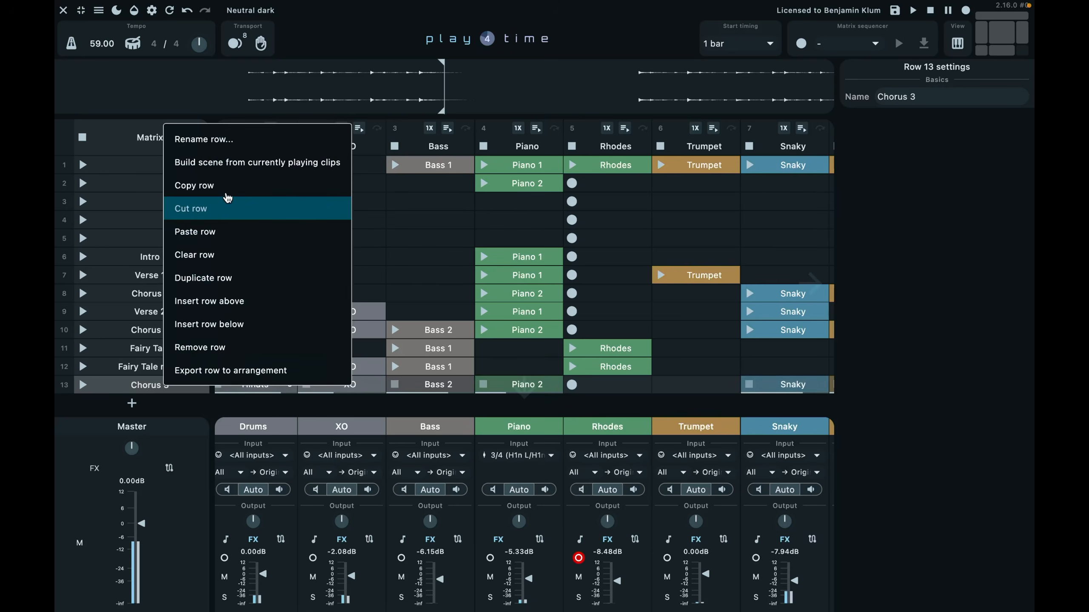
pyautogui.click(151, 388)
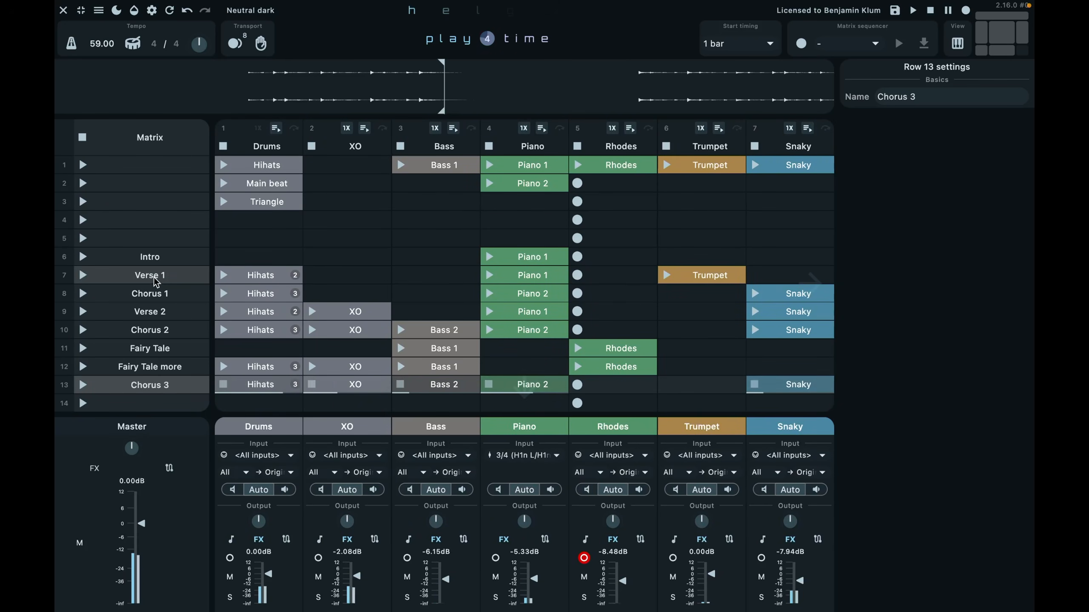
pyautogui.click(148, 258)
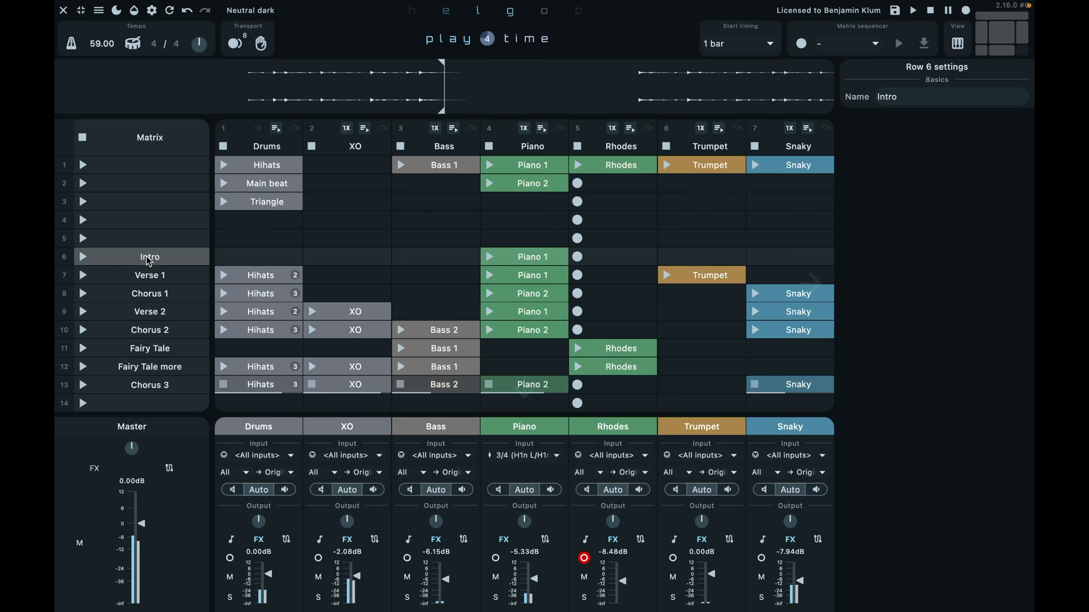
pyautogui.rightClick(148, 260)
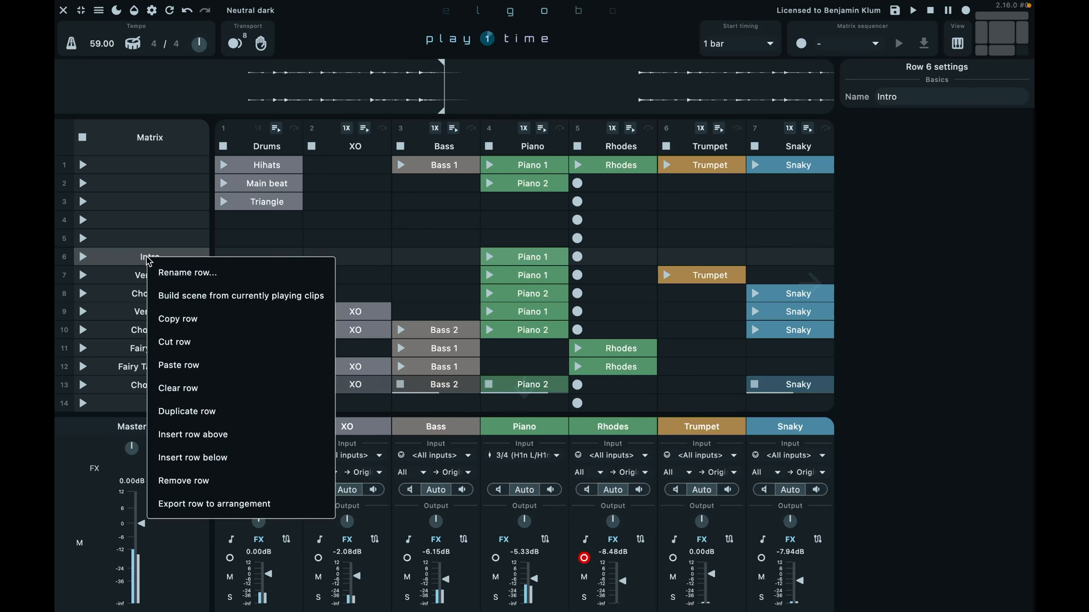
pyautogui.click(176, 317)
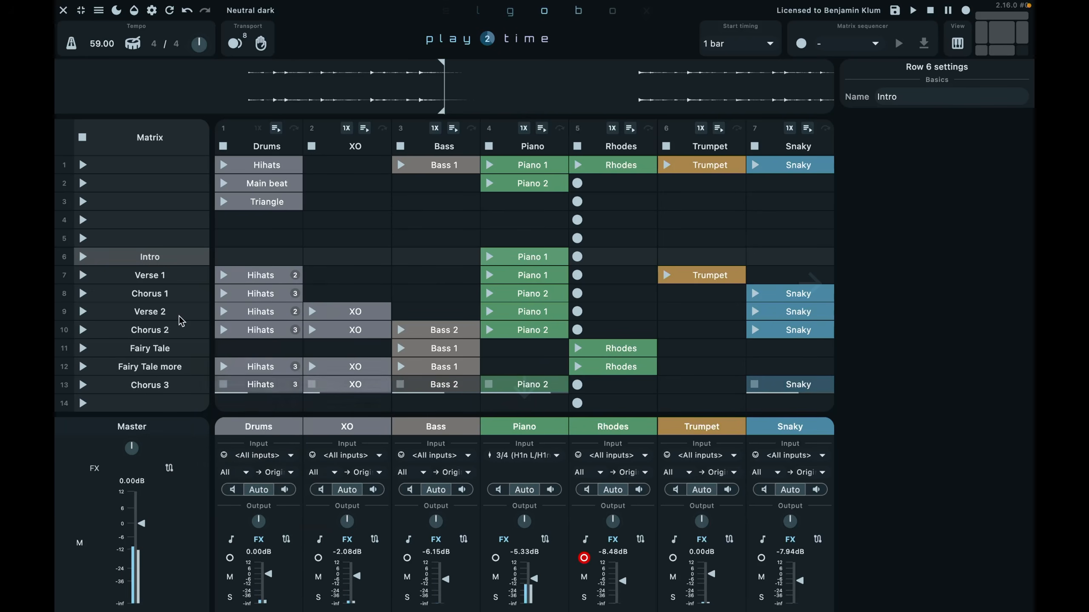
pyautogui.click(158, 405)
pyautogui.rightClick(158, 405)
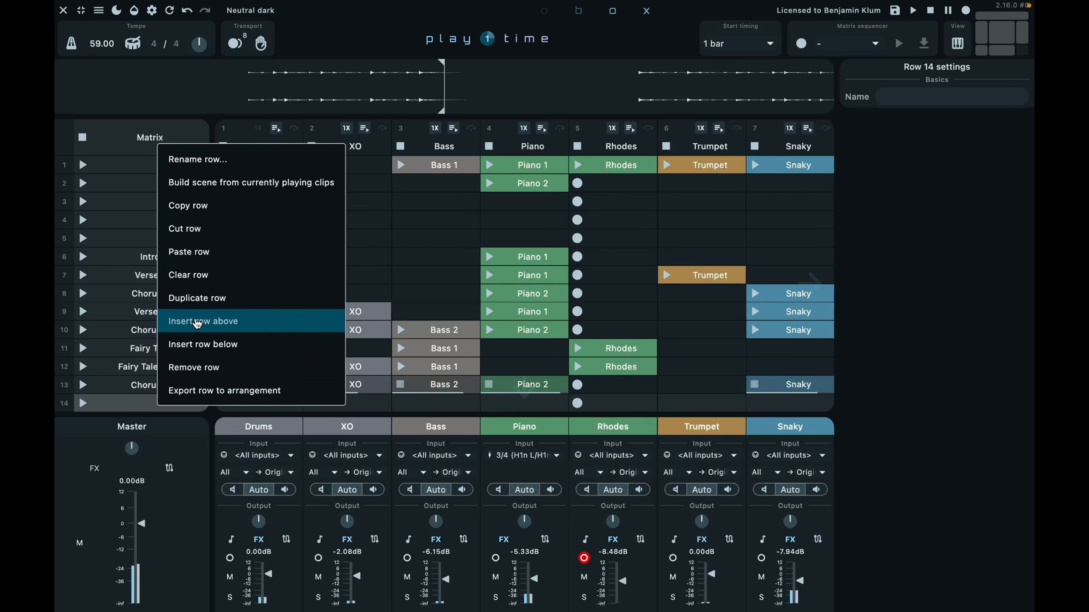
pyautogui.click(201, 252)
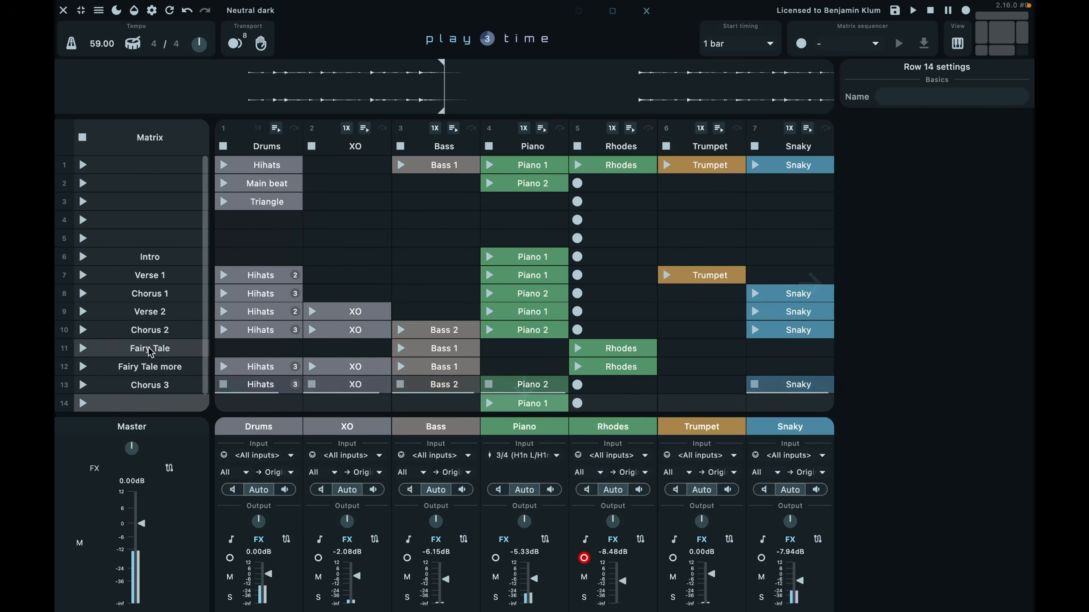
# - Name row 14 Outro and launch its scene
pyautogui.doubleClick(158, 405)
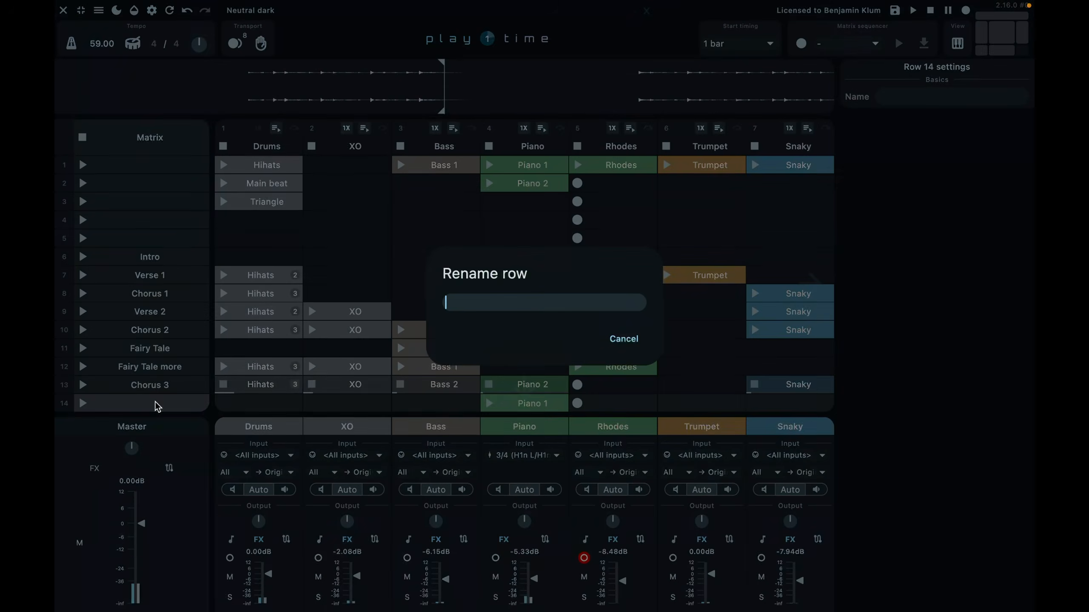
pyautogui.press('Return')
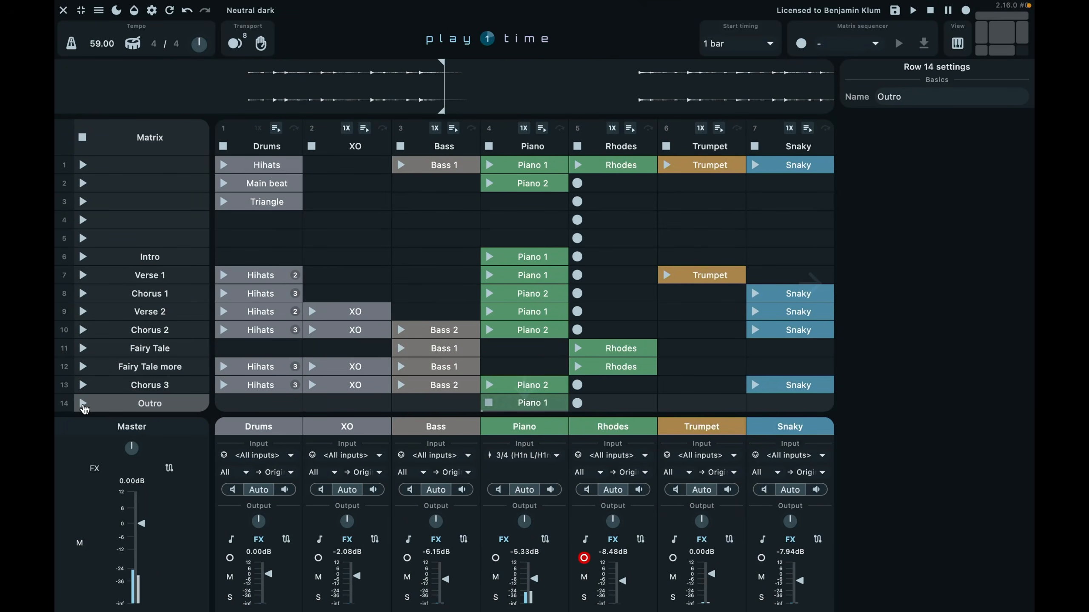
# - Copy the Trumpet clip from the Verse 1 row into the Outro row and play it with the scene
pyautogui.hscroll(3, 415, 395)
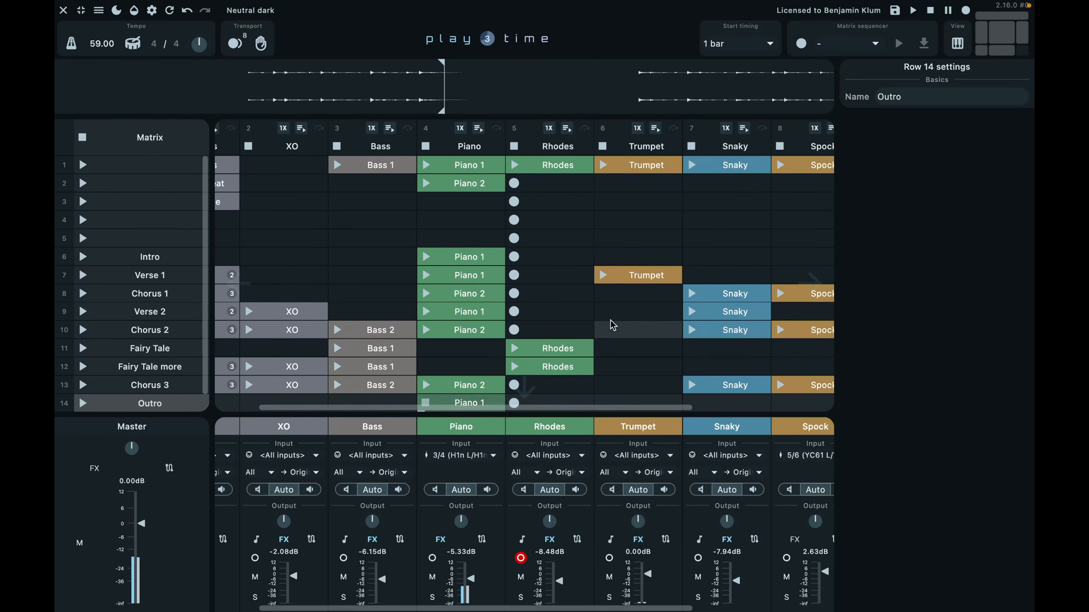
pyautogui.click(638, 277)
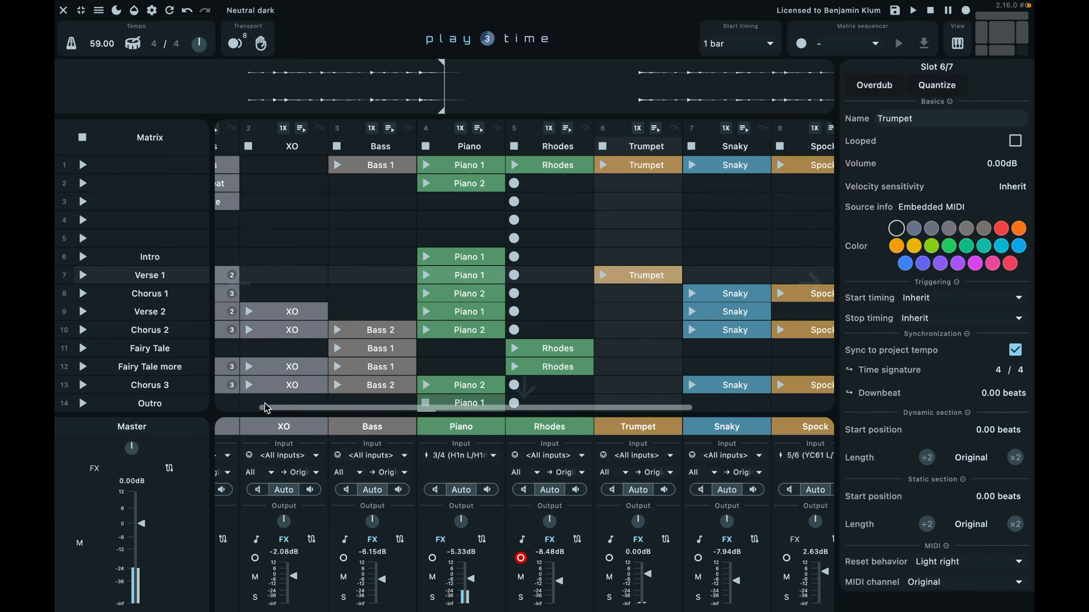
pyautogui.hscroll(3, 639, 333)
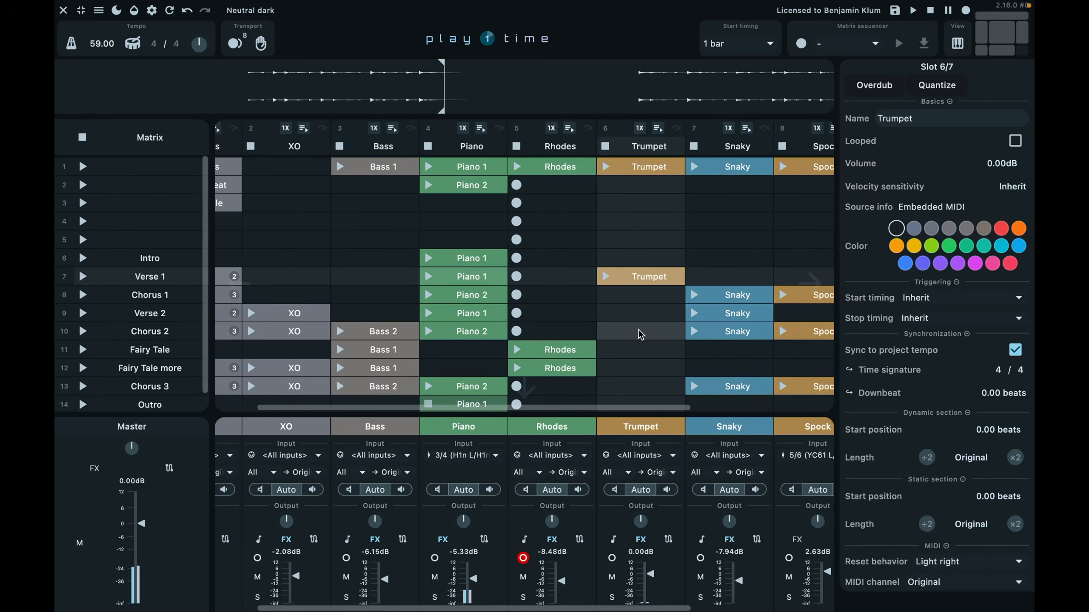
pyautogui.hscroll(-1, 603, 341)
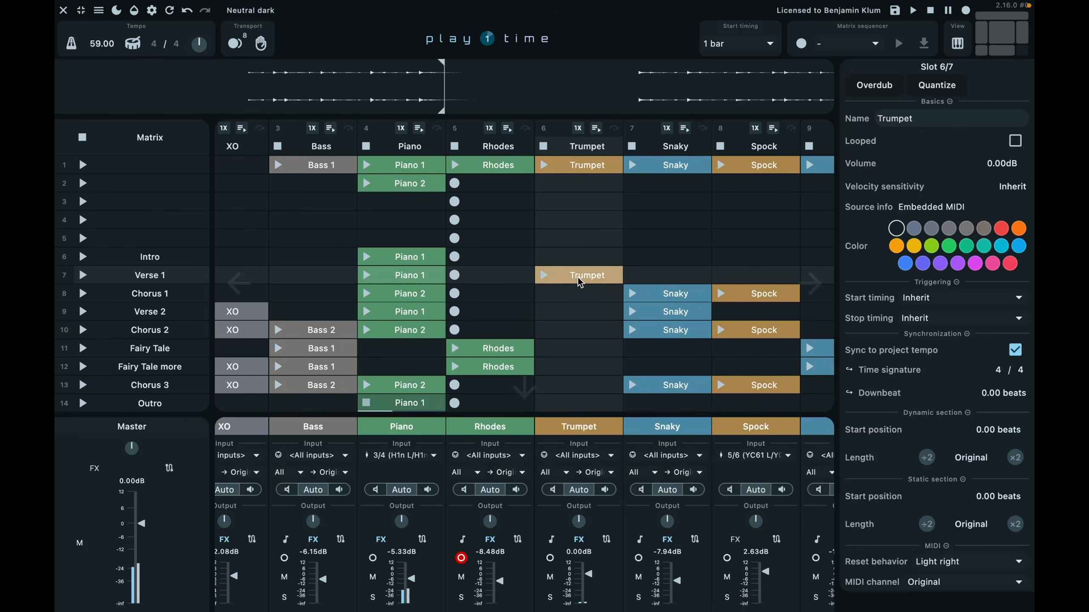
pyautogui.hscroll(2, 579, 283)
pyautogui.hscroll(-5, 579, 283)
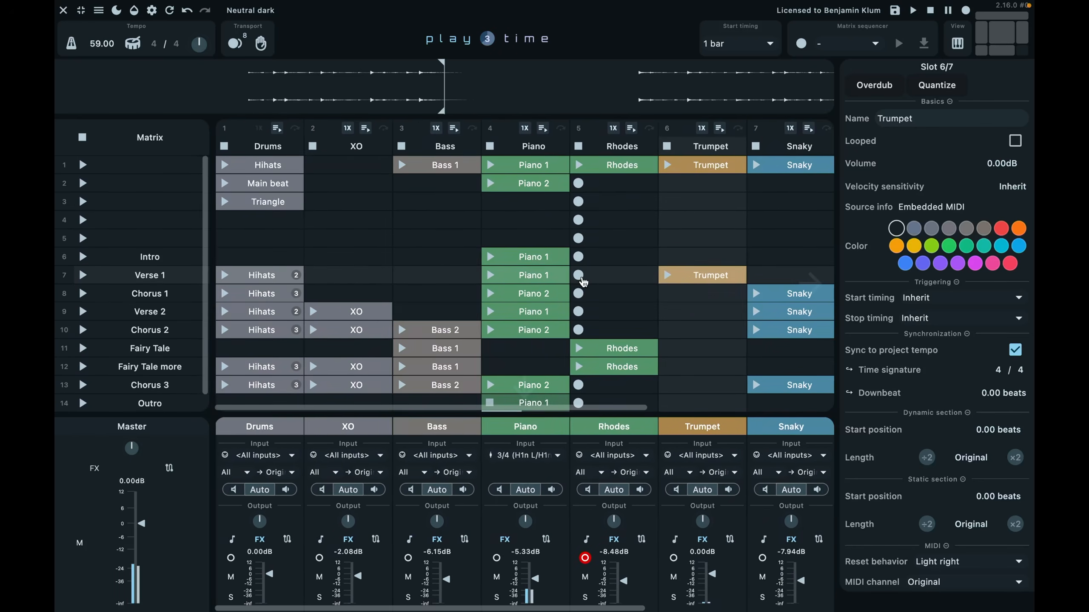
pyautogui.click(709, 260)
pyautogui.click(701, 274)
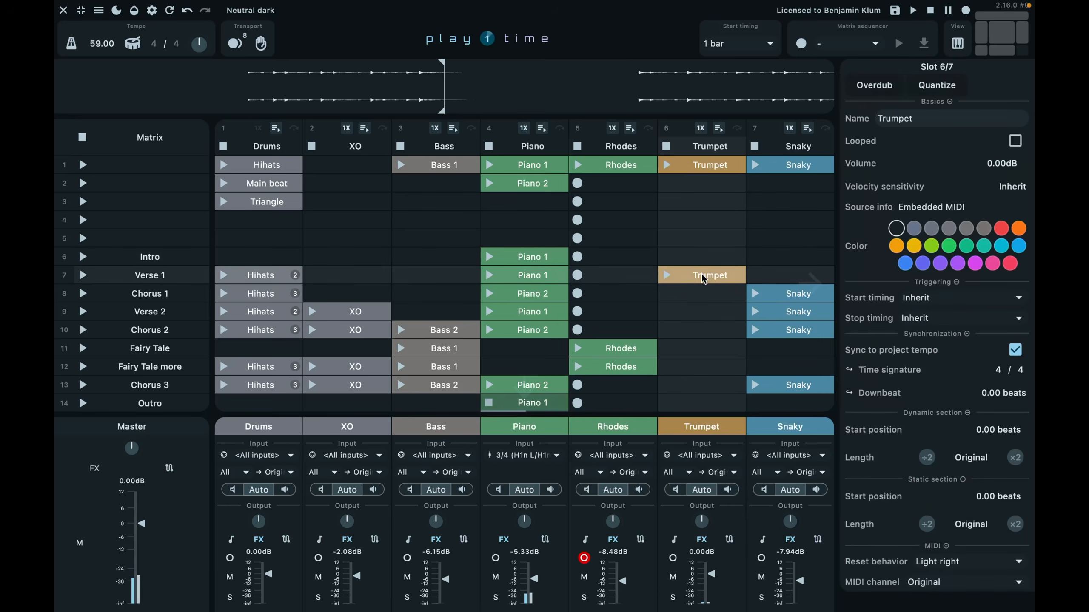
pyautogui.hscroll(5, 557, 384)
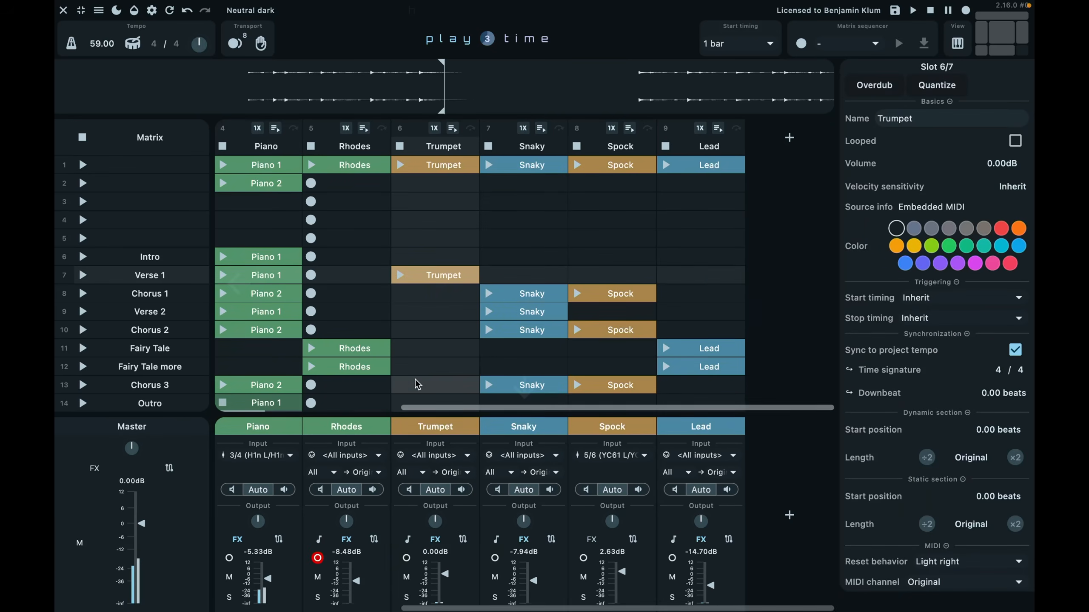
pyautogui.click(412, 400)
pyautogui.press('super+v')
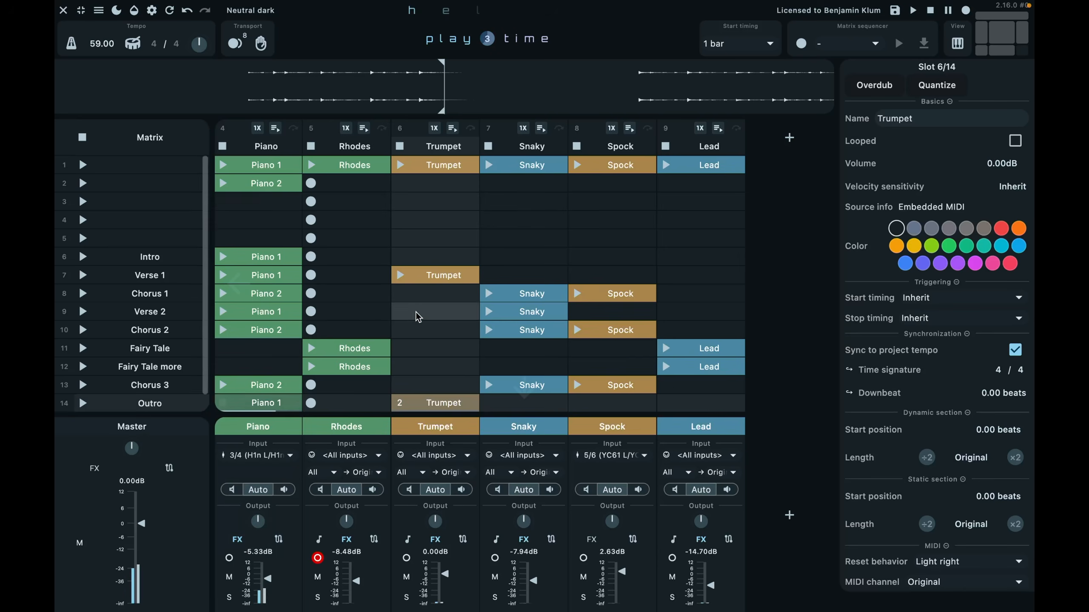
# - Check the Piano 1 clip's settings in the Outro row and stop playback
pyautogui.hscroll(-5, 418, 313)
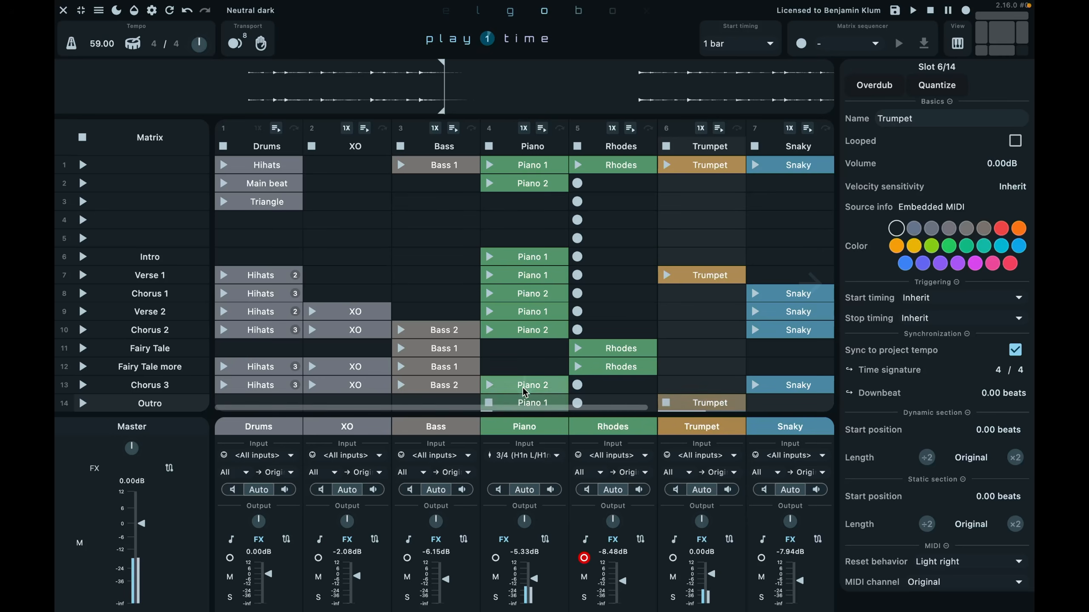
pyautogui.click(522, 404)
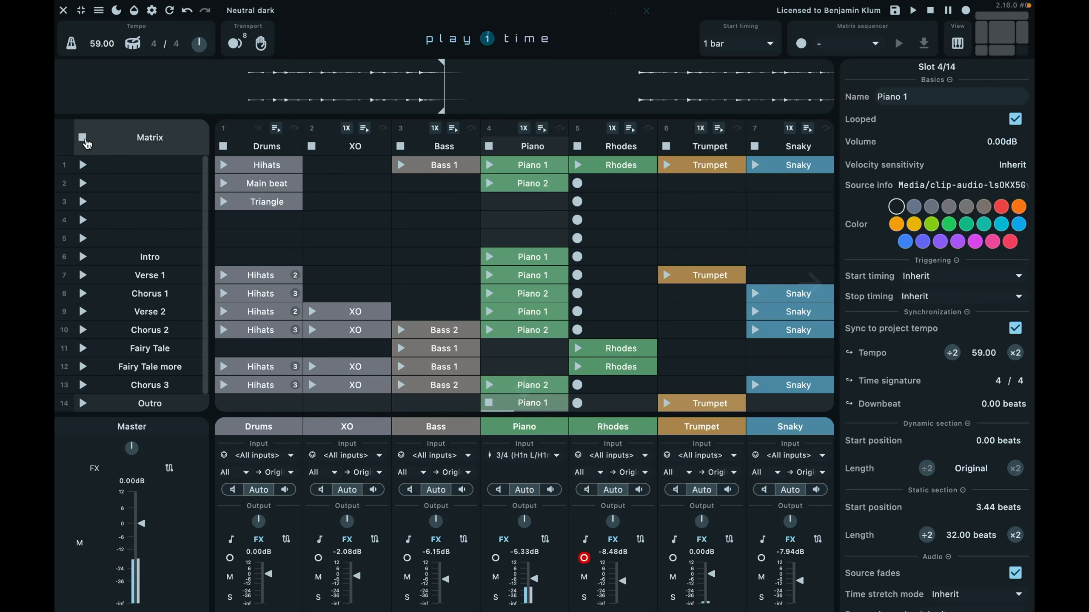
pyautogui.click(262, 43)
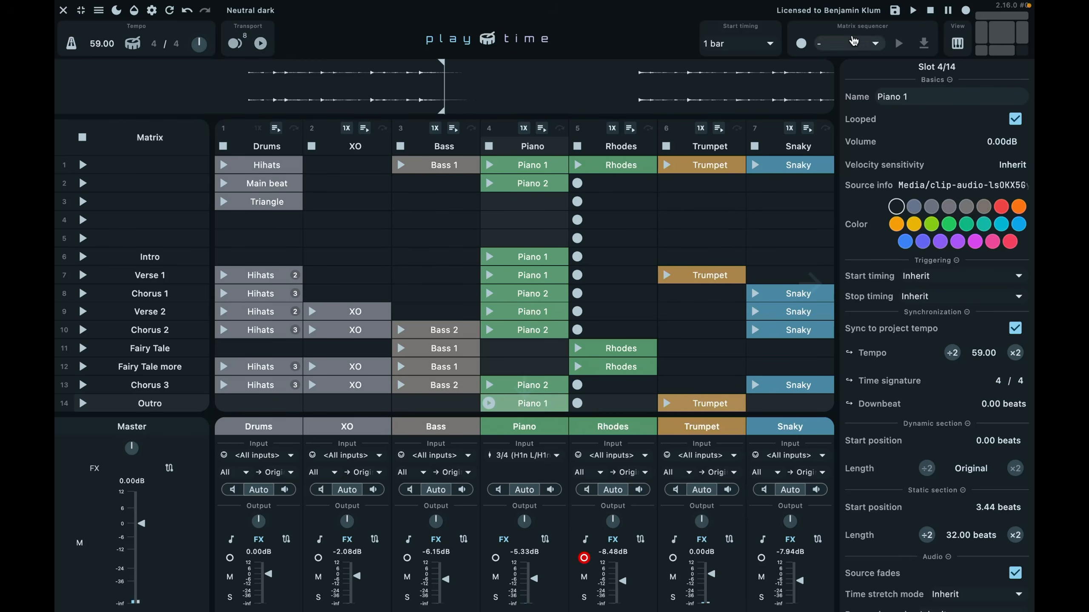
pyautogui.click(894, 15)
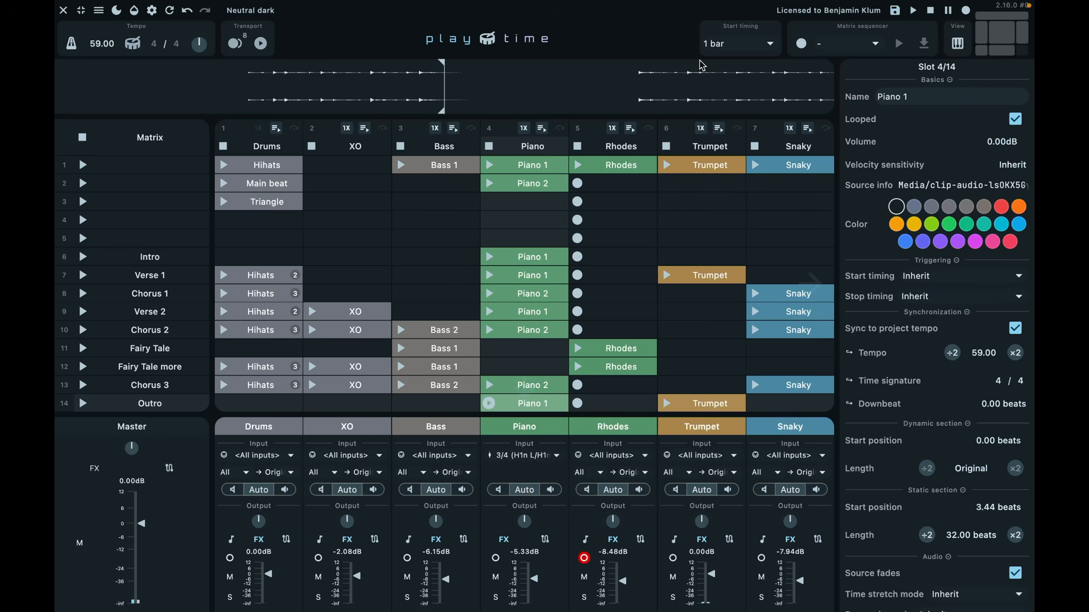
# - Show the matrix's global playback and recording settings, and audition the Verse 1 scene and row 1
pyautogui.click(148, 139)
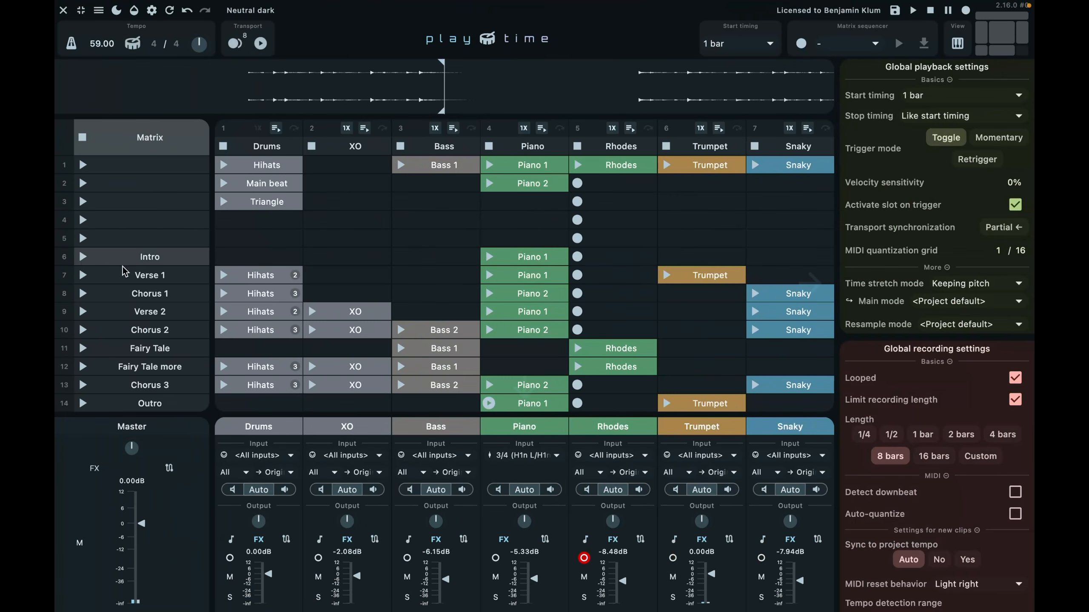
pyautogui.click(83, 275)
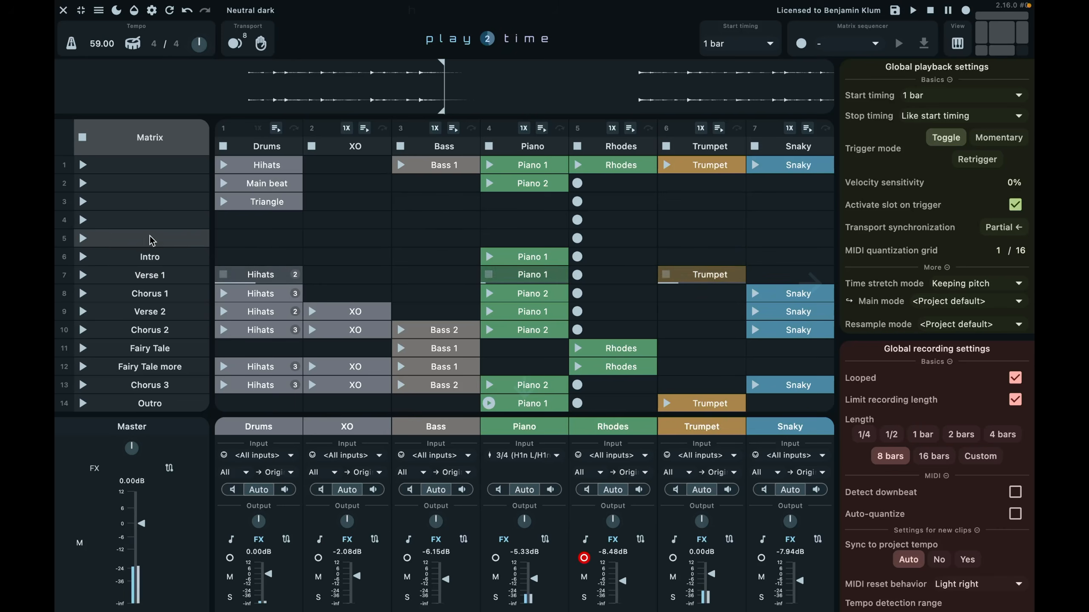
pyautogui.click(88, 170)
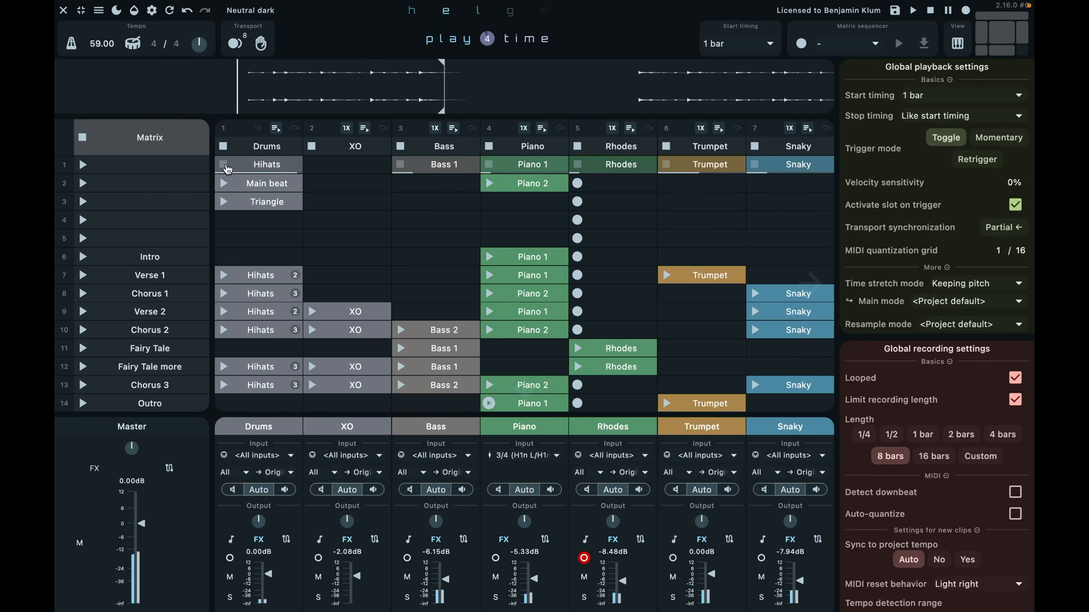
pyautogui.click(90, 283)
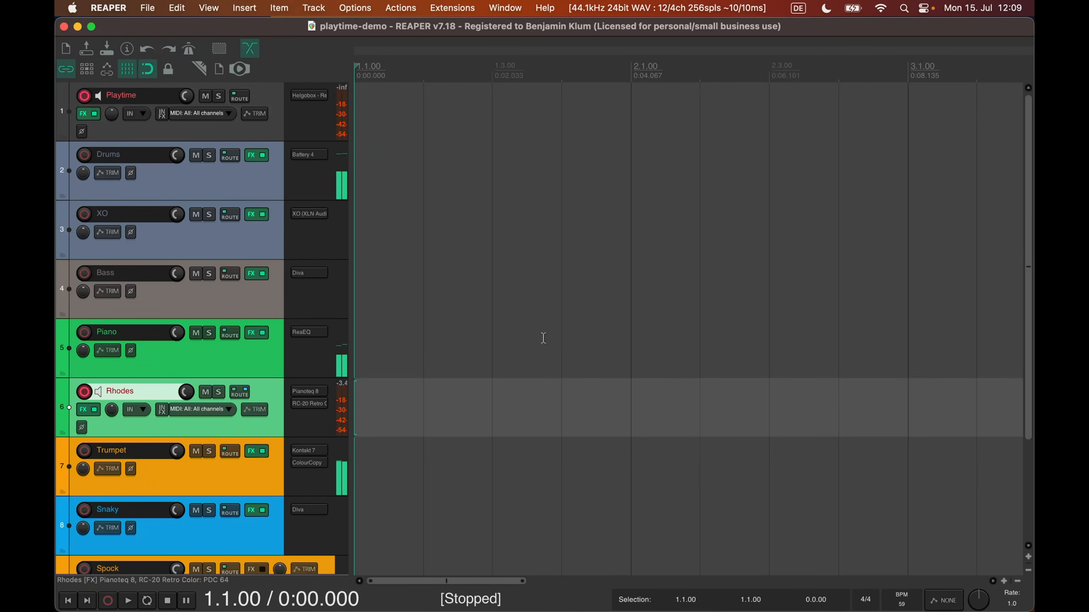
# - In REAPER, start the project timeline while the Verse 1 scene plays, and stop it again
pyautogui.scroll(-1, 543, 338)
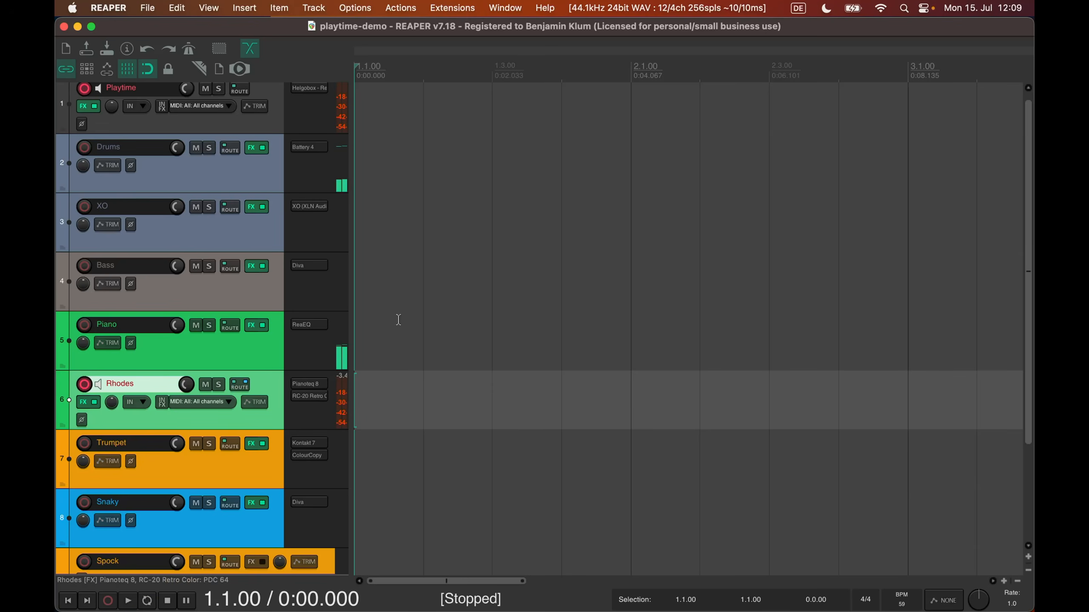
pyautogui.click(133, 601)
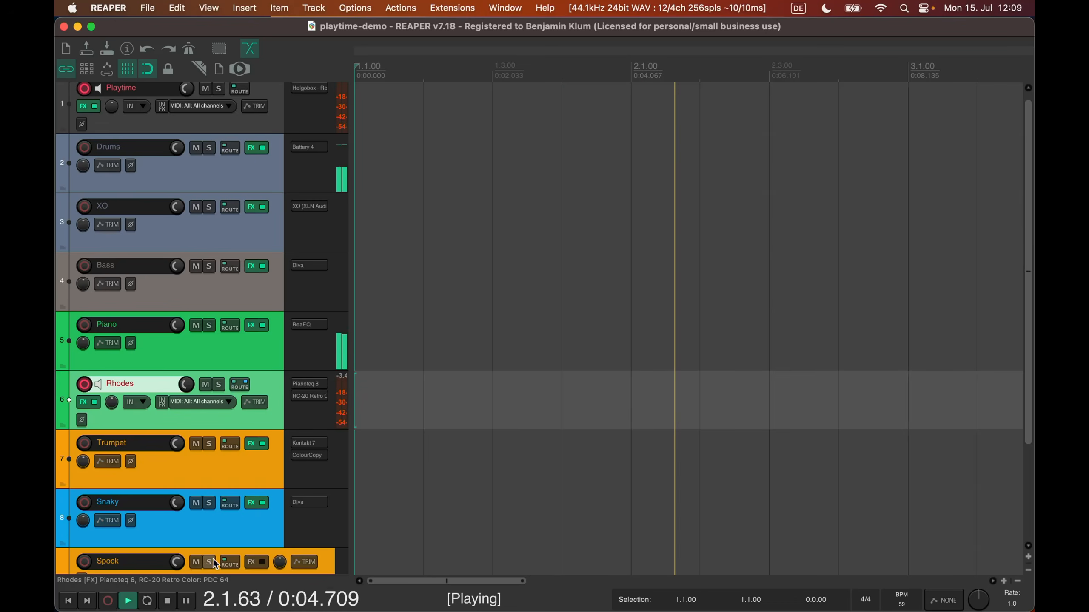
pyautogui.click(167, 600)
pyautogui.moveTo(1028, 186); pyautogui.dragTo(1023, 15)
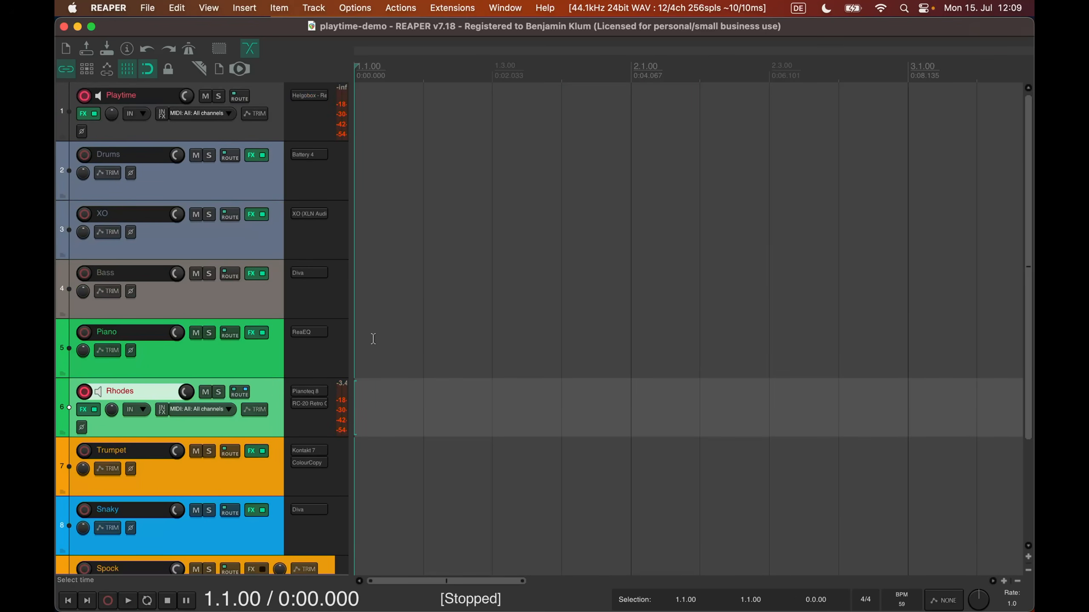
# - Switch back to Playtime and launch the Intro scene, stopping the matrix once before restarting the scene
pyautogui.hotkey('ctrl', 'Right')
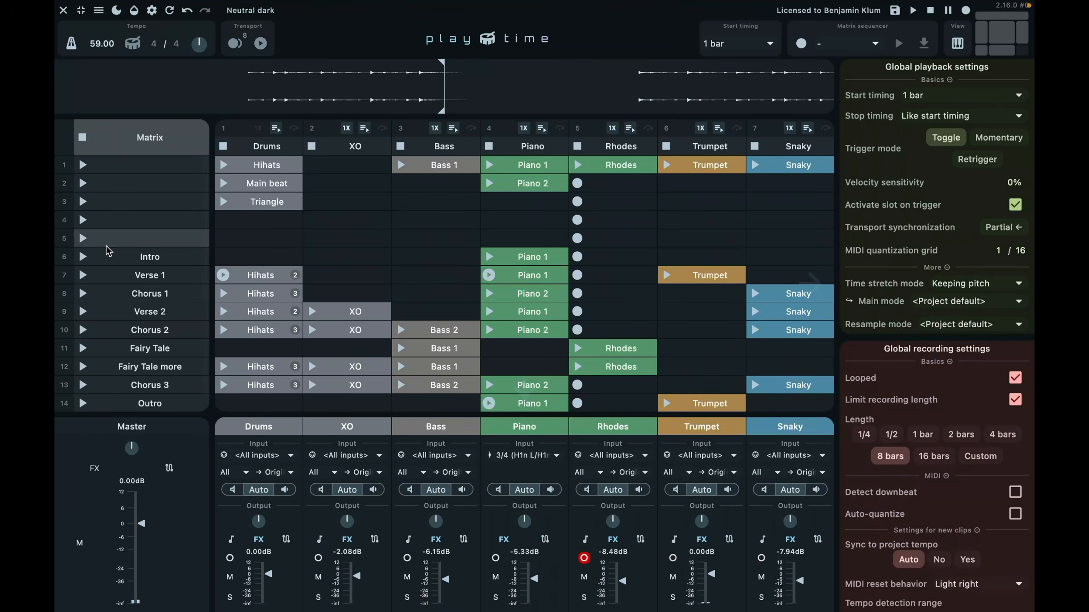
pyautogui.click(83, 260)
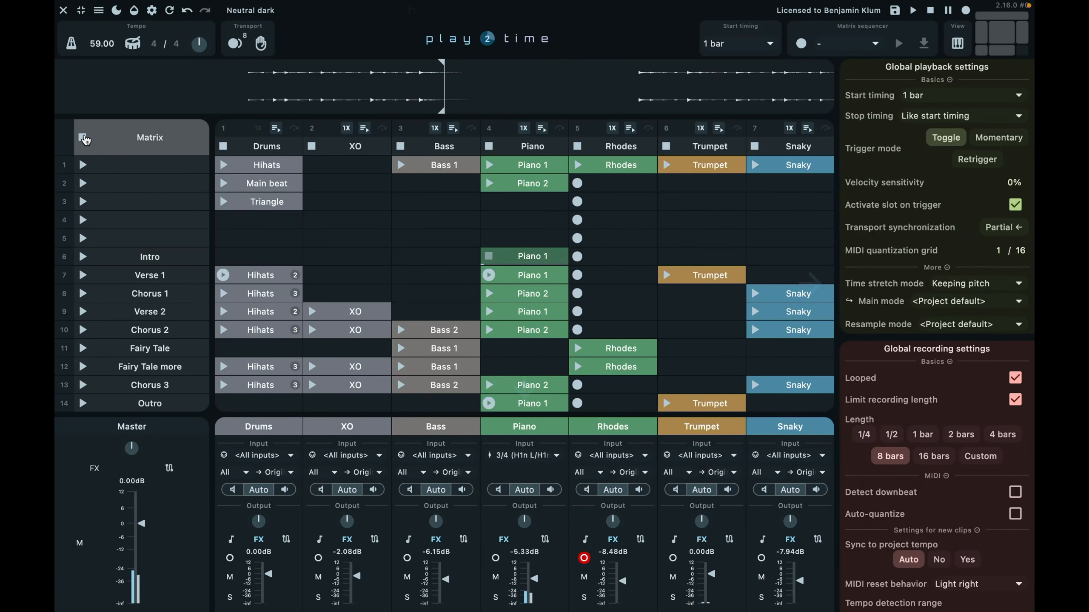
pyautogui.click(83, 138)
pyautogui.click(83, 257)
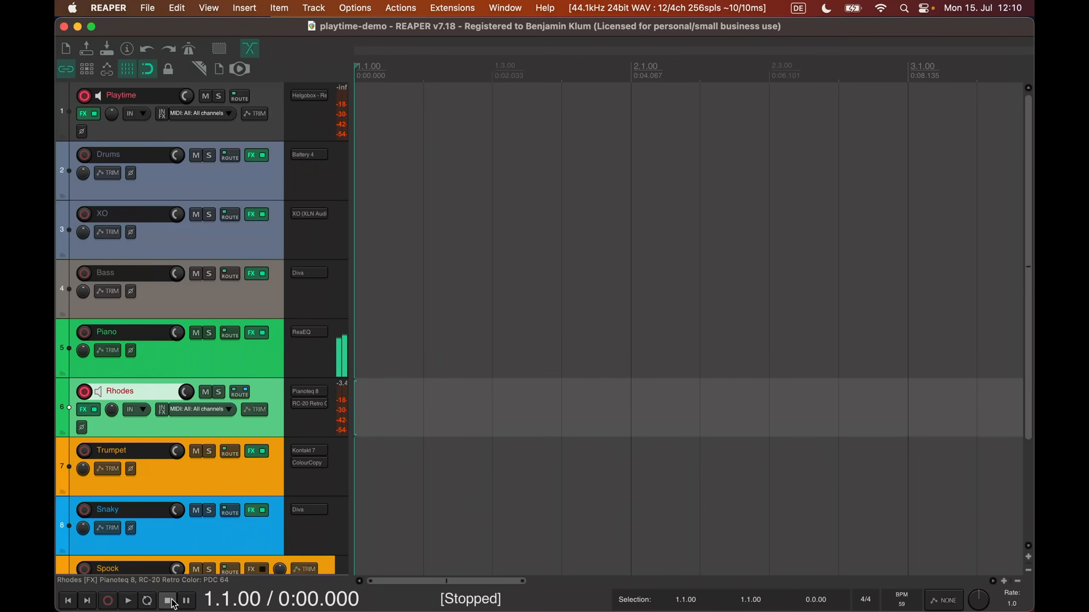
# - In REAPER, play the timeline alongside the Intro scene with the metronome enabled and jump to position 3.3.00
pyautogui.click(129, 604)
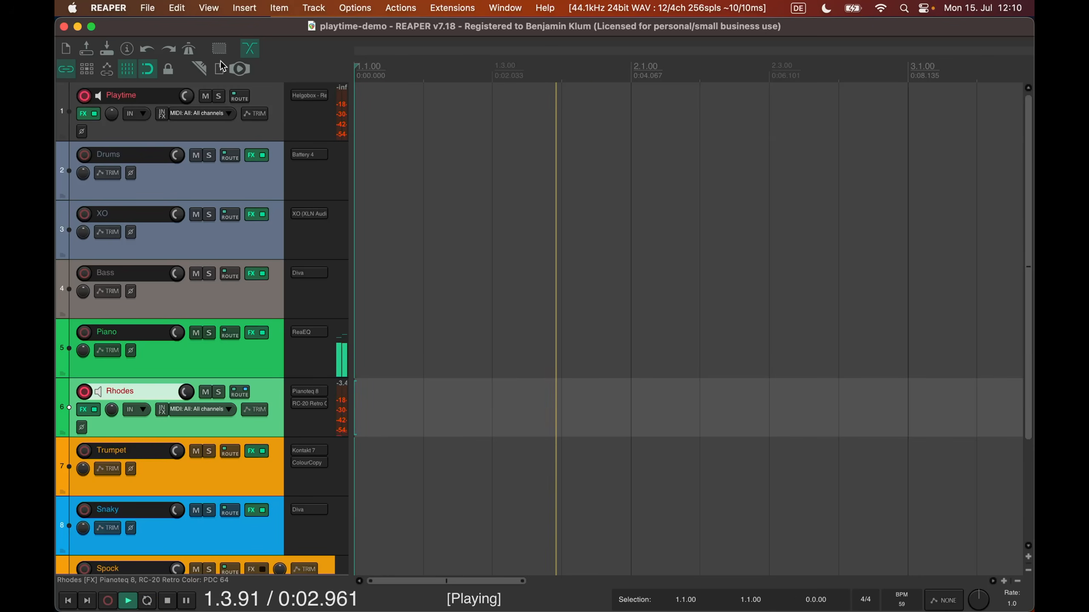
pyautogui.click(189, 49)
pyautogui.hscroll(5, 770, 149)
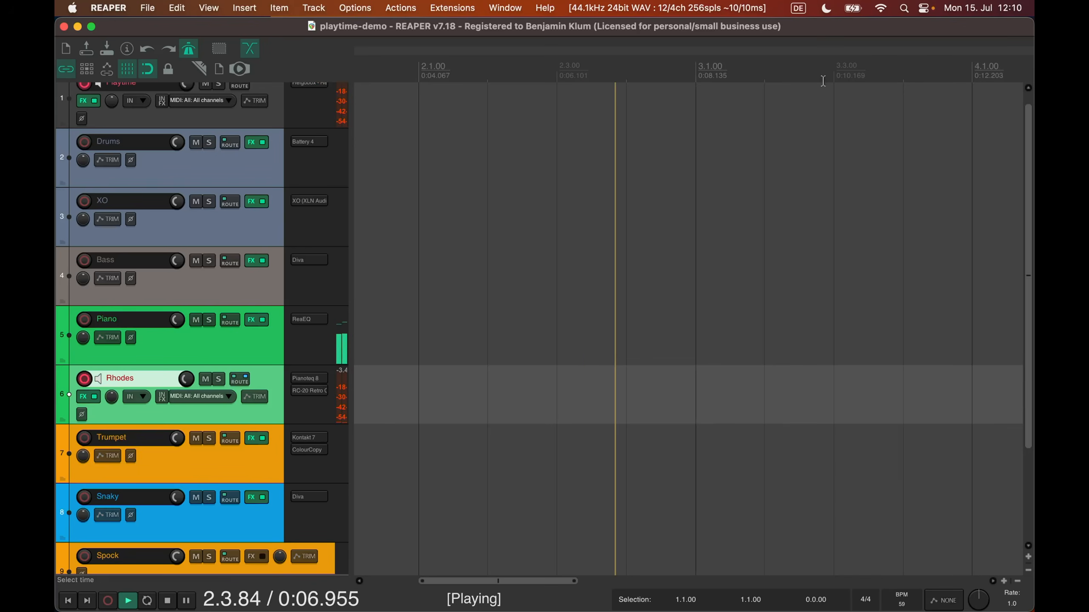
pyautogui.click(833, 70)
pyautogui.hscroll(5, 686, 146)
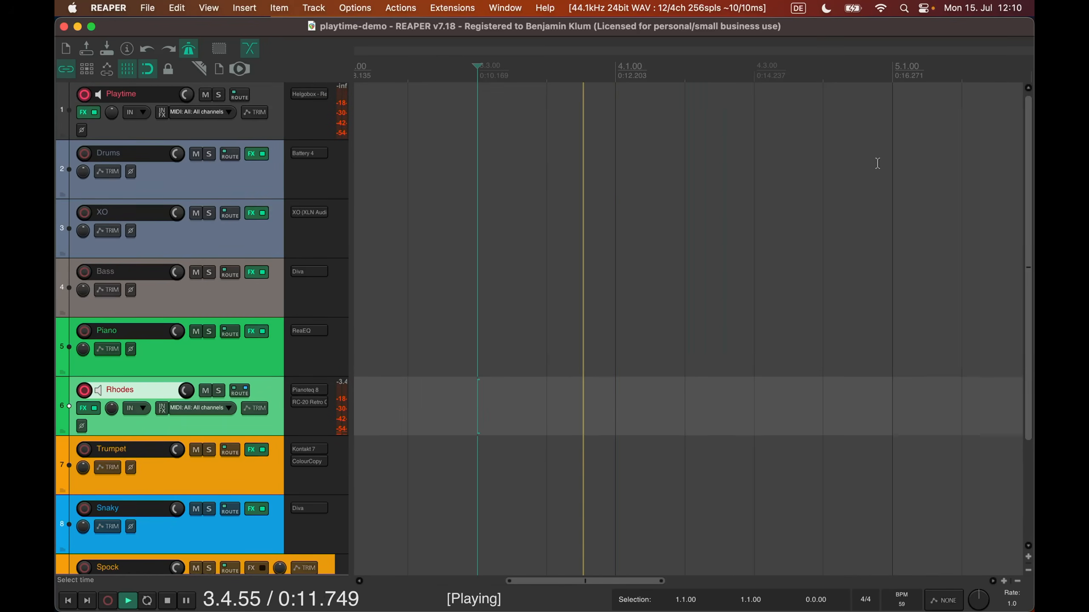
pyautogui.scroll(-4, 513, 192)
pyautogui.hscroll(-1, 514, 193)
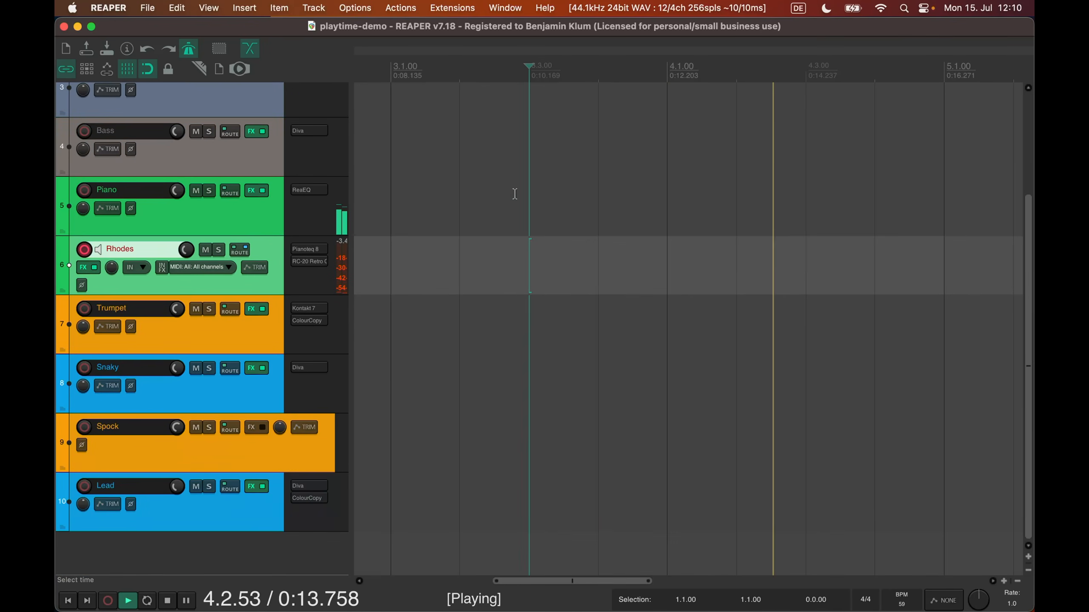
# - Switch to Playtime and use its arrangement transport to stop, restart and stop REAPER's playback
pyautogui.scroll(4, 515, 193)
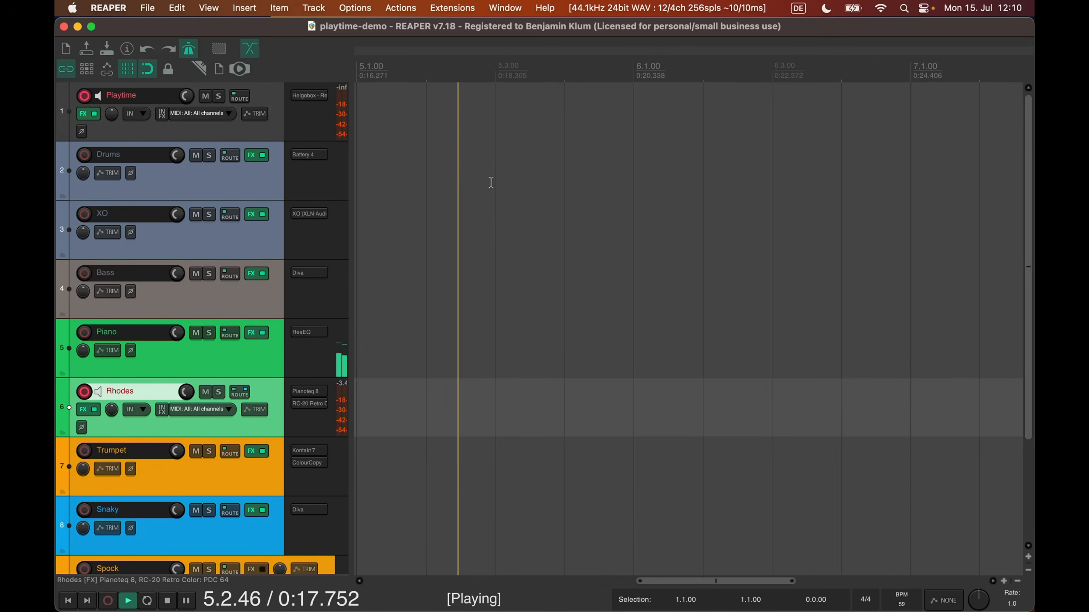
pyautogui.hotkey('ctrl', 'Right')
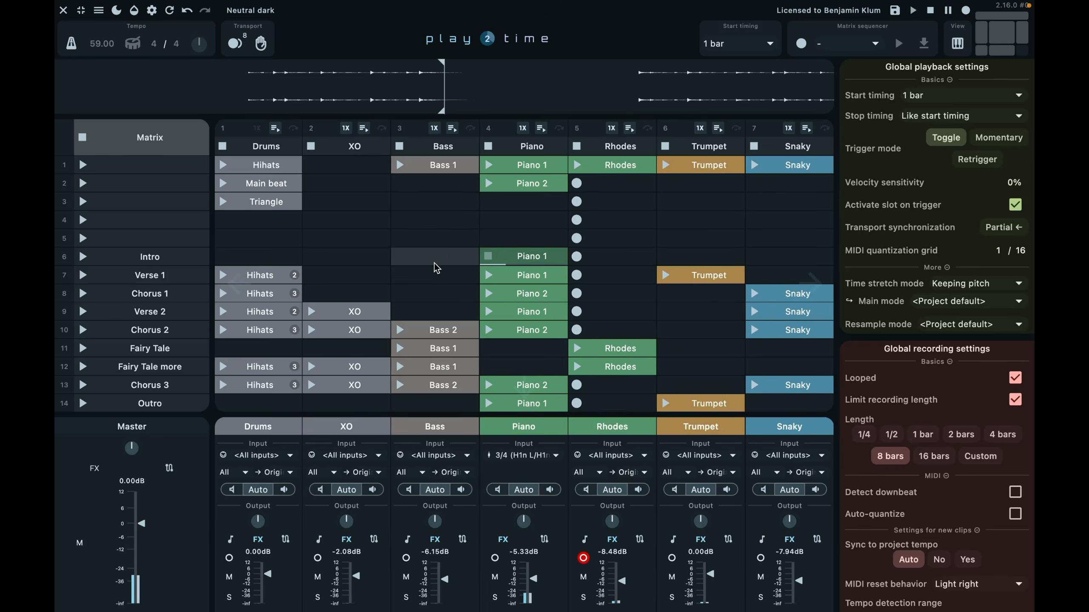
pyautogui.hscroll(3, 441, 263)
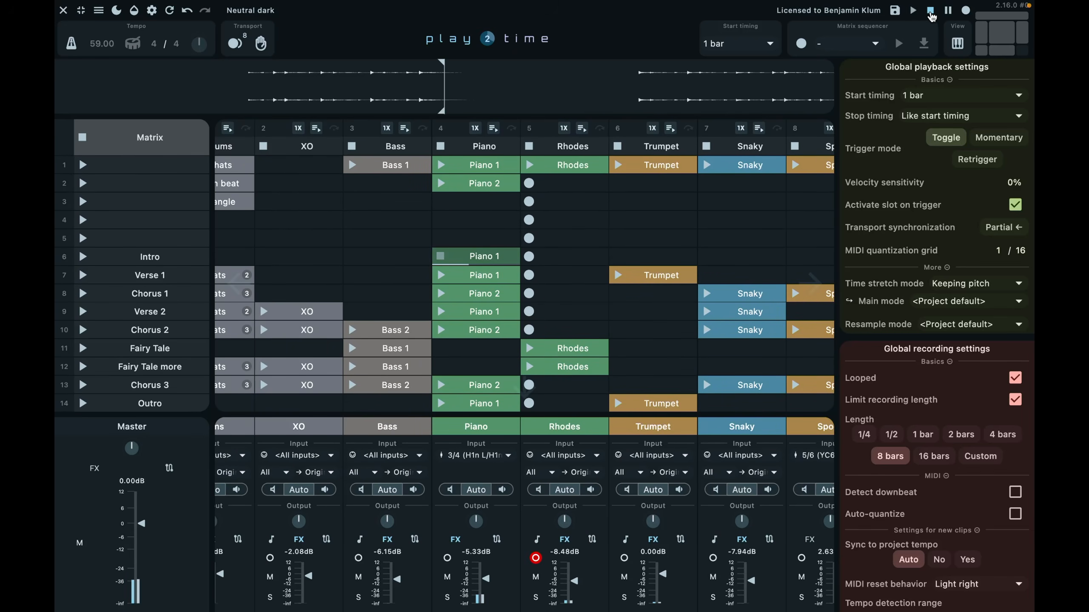
pyautogui.click(930, 10)
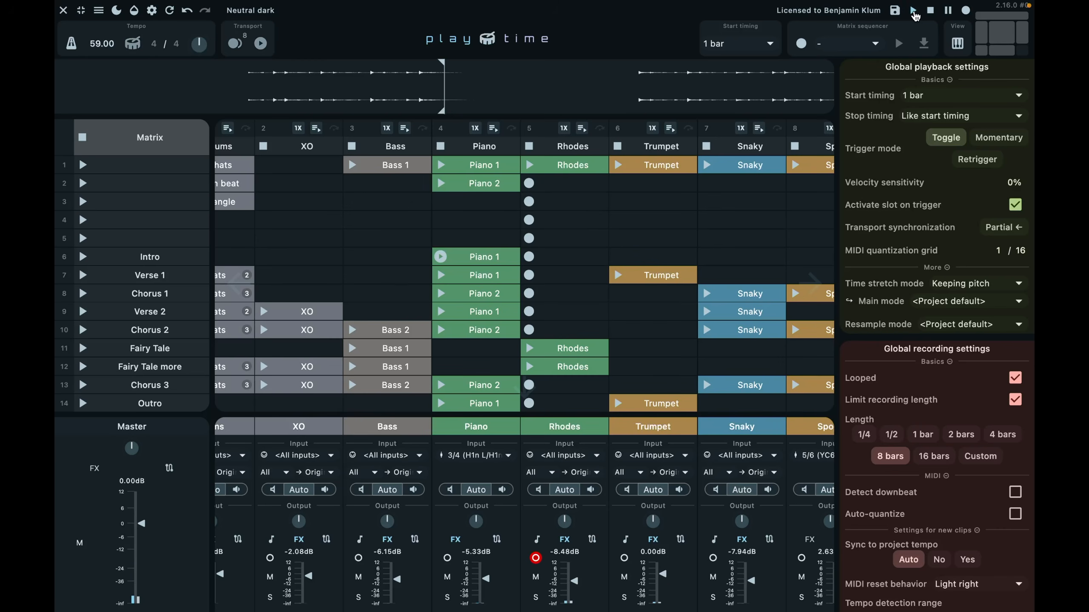
pyautogui.click(914, 13)
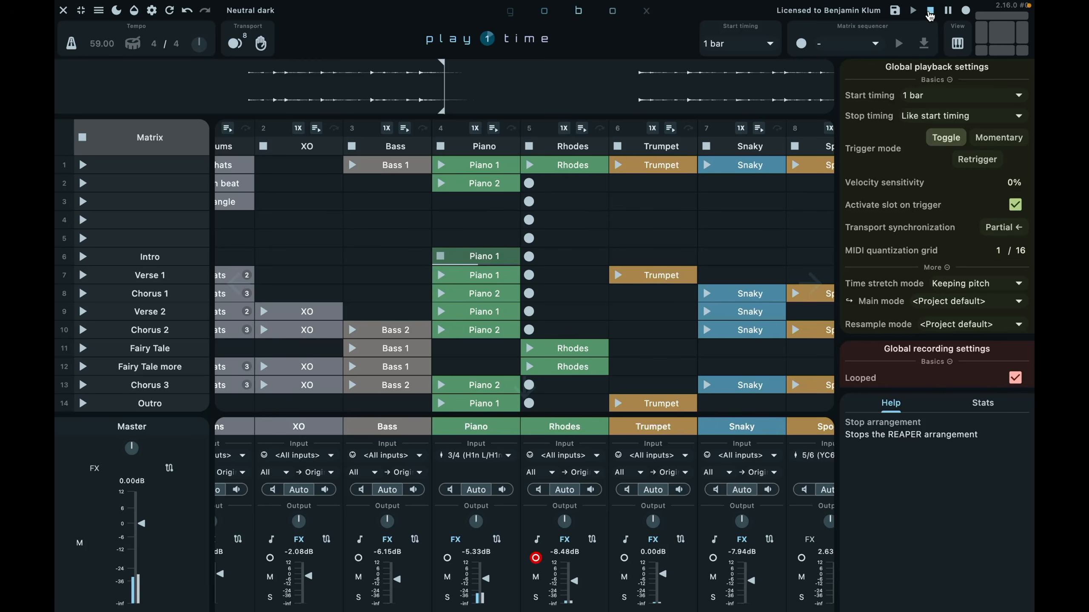
pyautogui.click(929, 14)
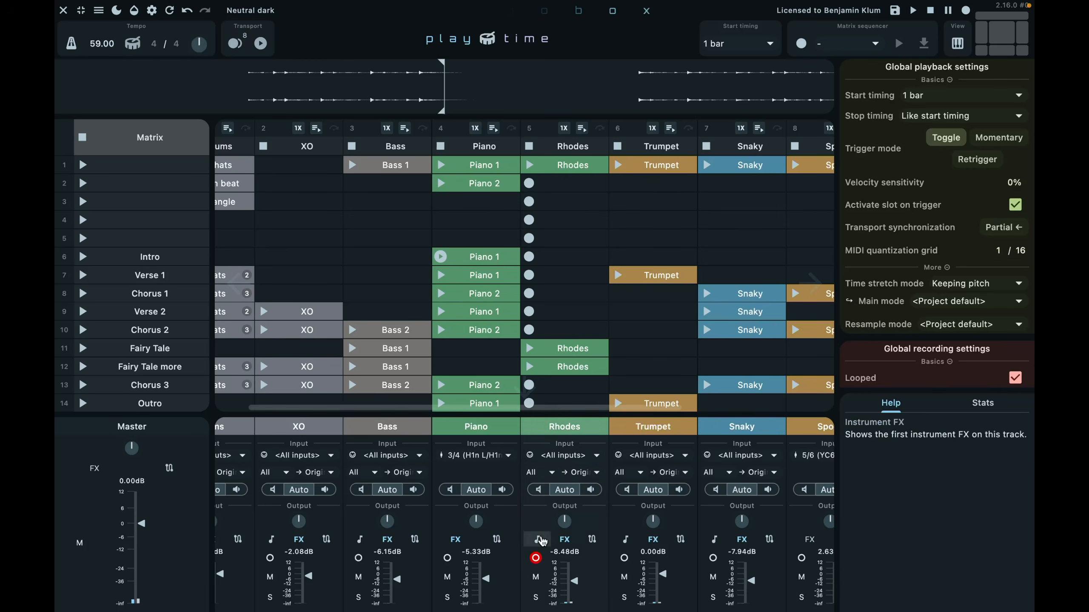
# - Disarm the Rhodes column for recording and export the whole matrix to the REAPER arrangement
pyautogui.click(537, 558)
pyautogui.hotkey('ctrl', 'Left')
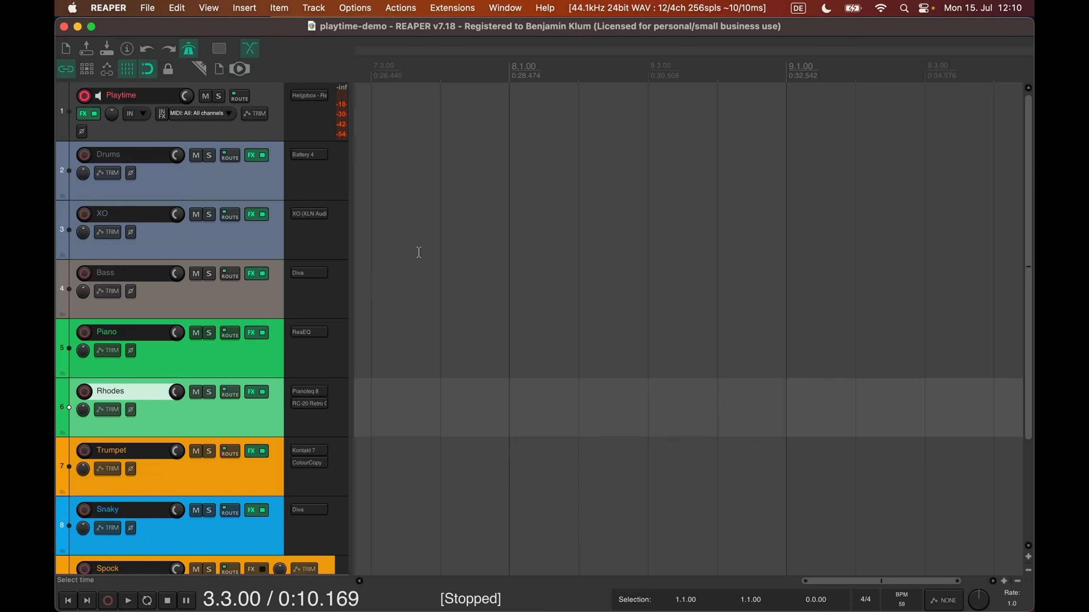
pyautogui.hotkey('ctrl', 'Right')
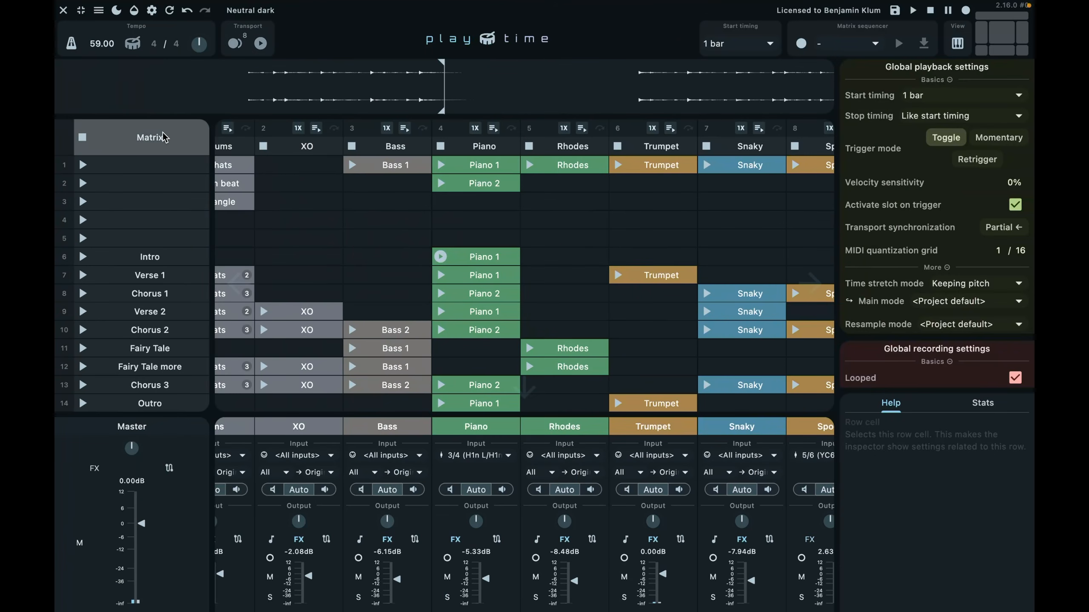
pyautogui.rightClick(164, 138)
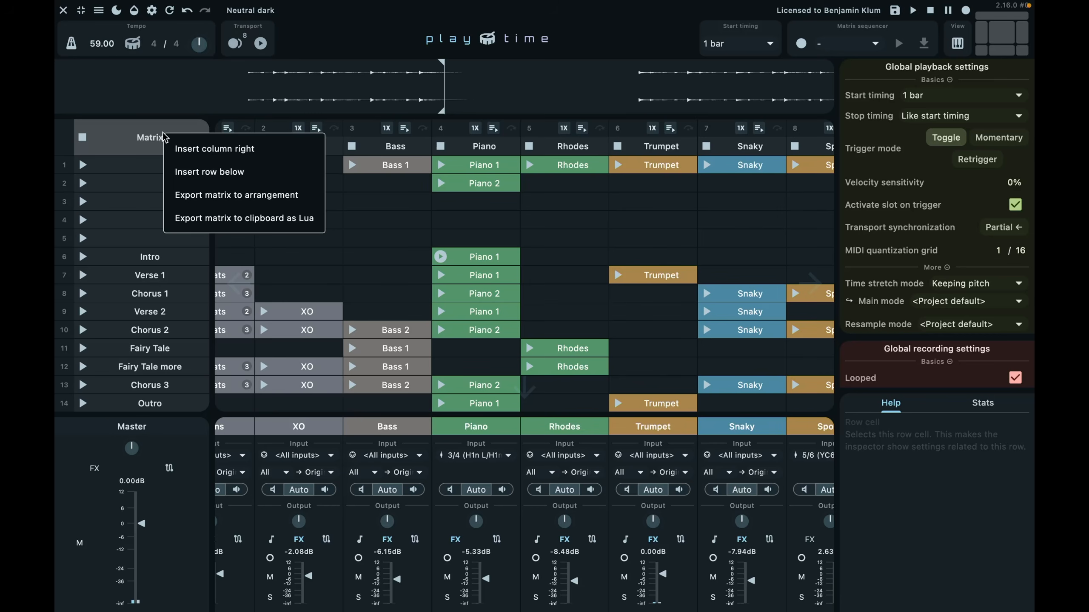
pyautogui.click(219, 195)
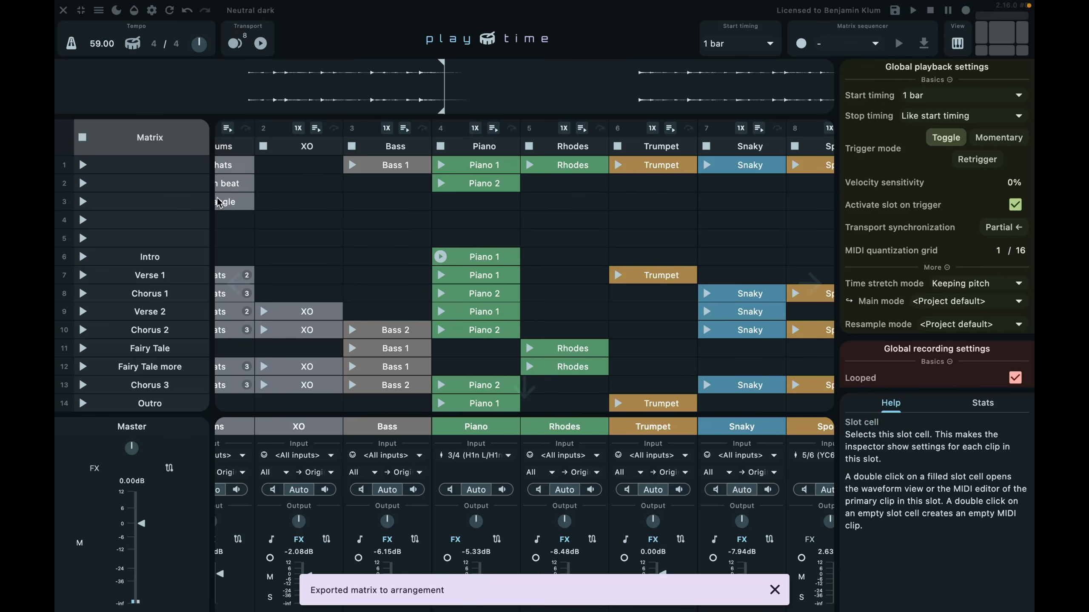
# - In REAPER, bring the exported sections from Row 1 to Outro into view and play from the start of Verse 1
pyautogui.hotkey('ctrl', 'Left')
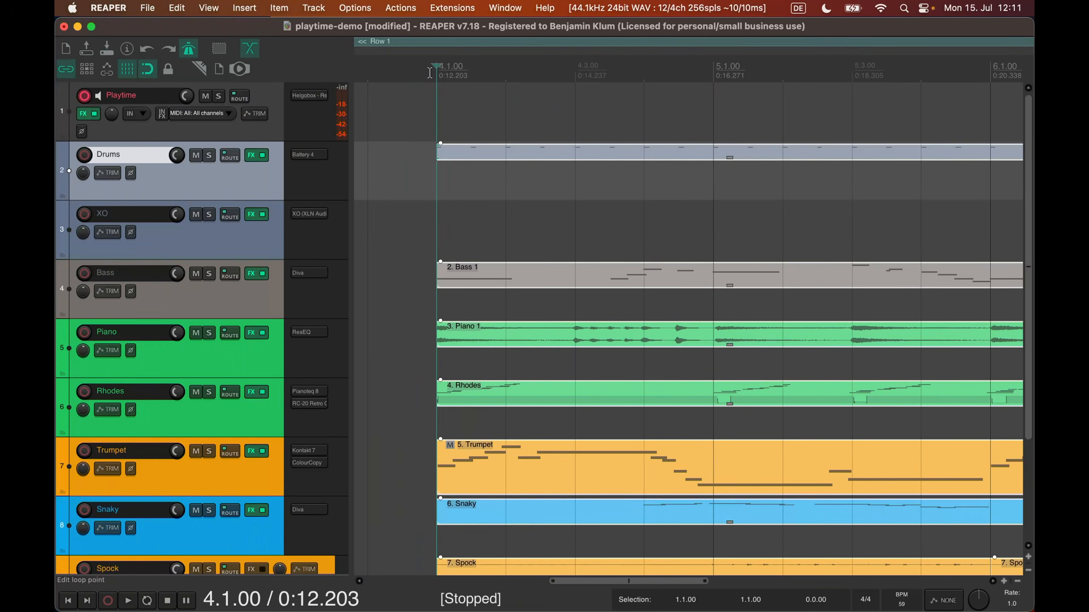
pyautogui.scroll(-1, 436, 147)
pyautogui.scroll(-3, 436, 148)
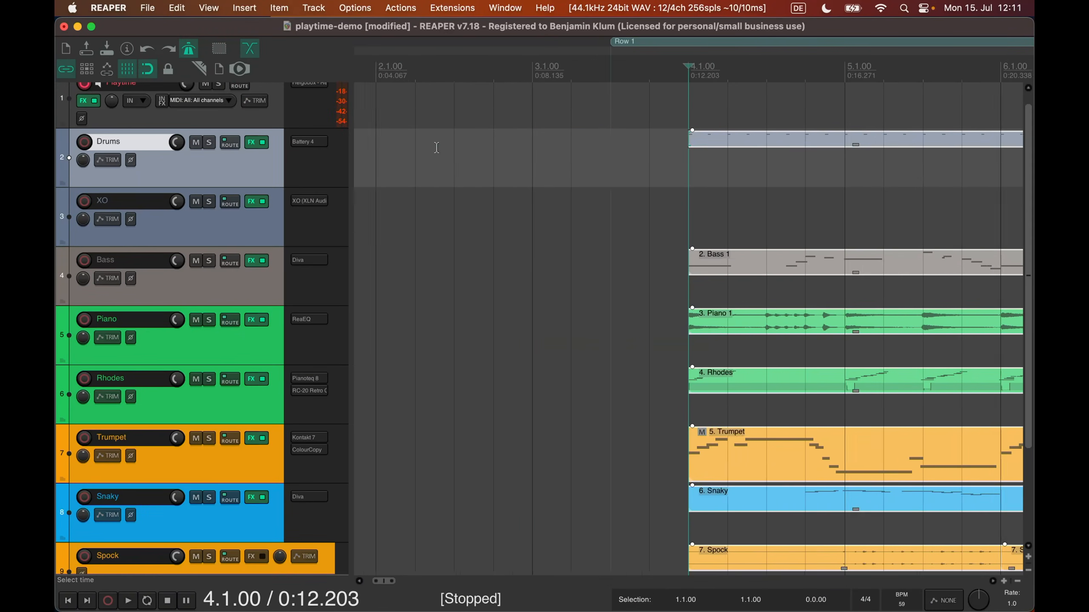
pyautogui.scroll(-10, 436, 147)
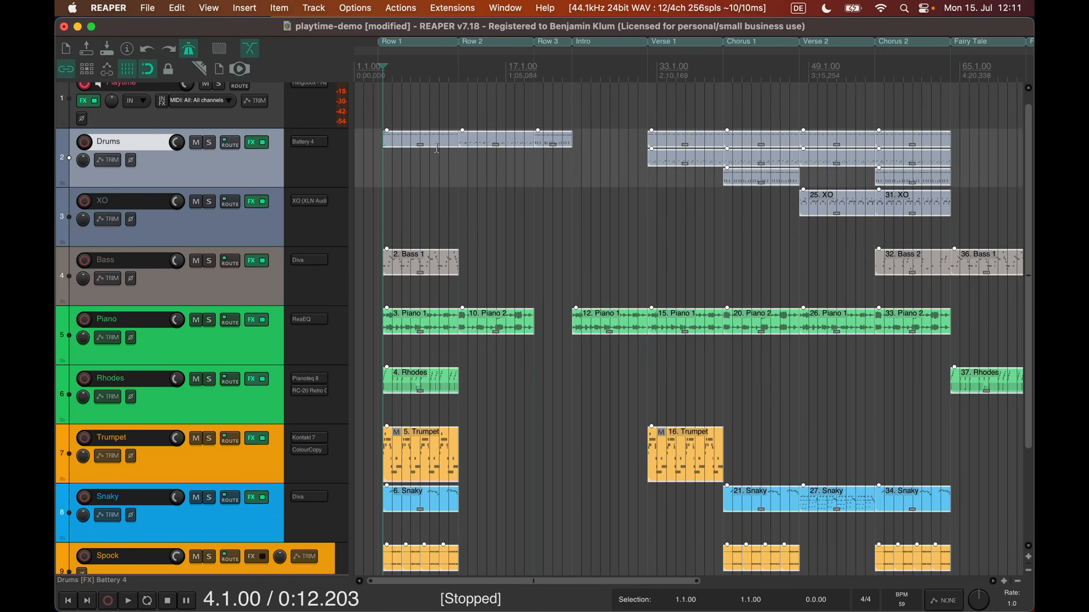
pyautogui.scroll(-6, 436, 147)
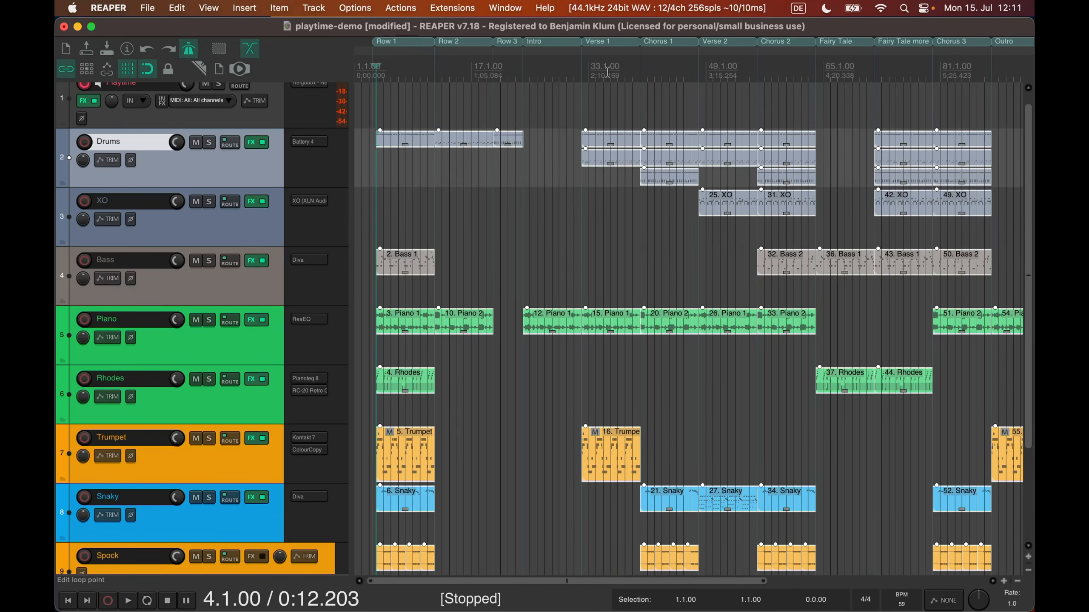
pyautogui.click(585, 74)
pyautogui.press('space')
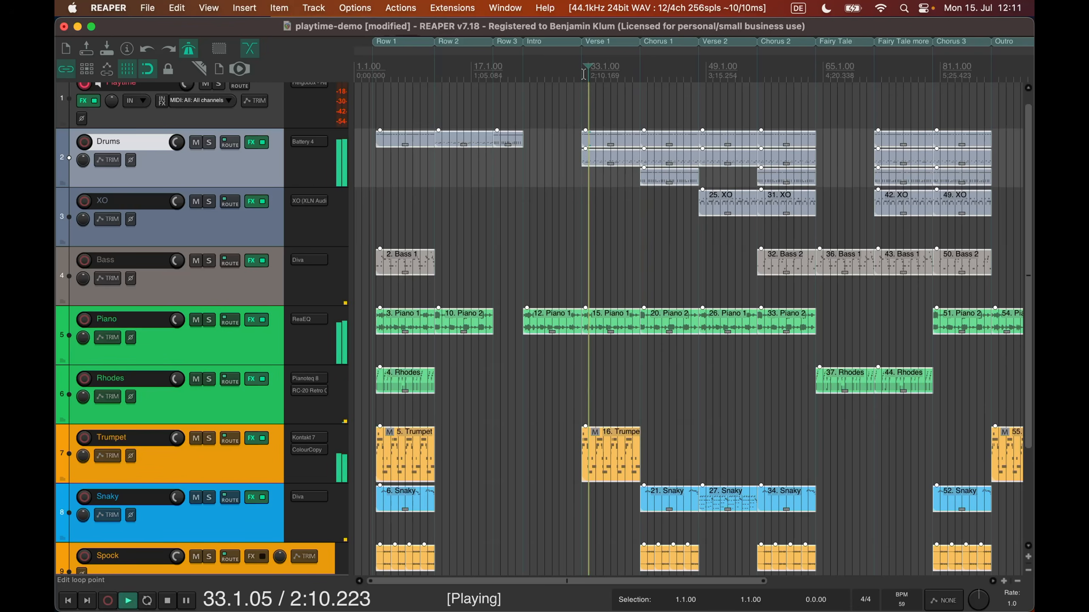
pyautogui.press('space')
pyautogui.click(581, 73)
pyautogui.press('space')
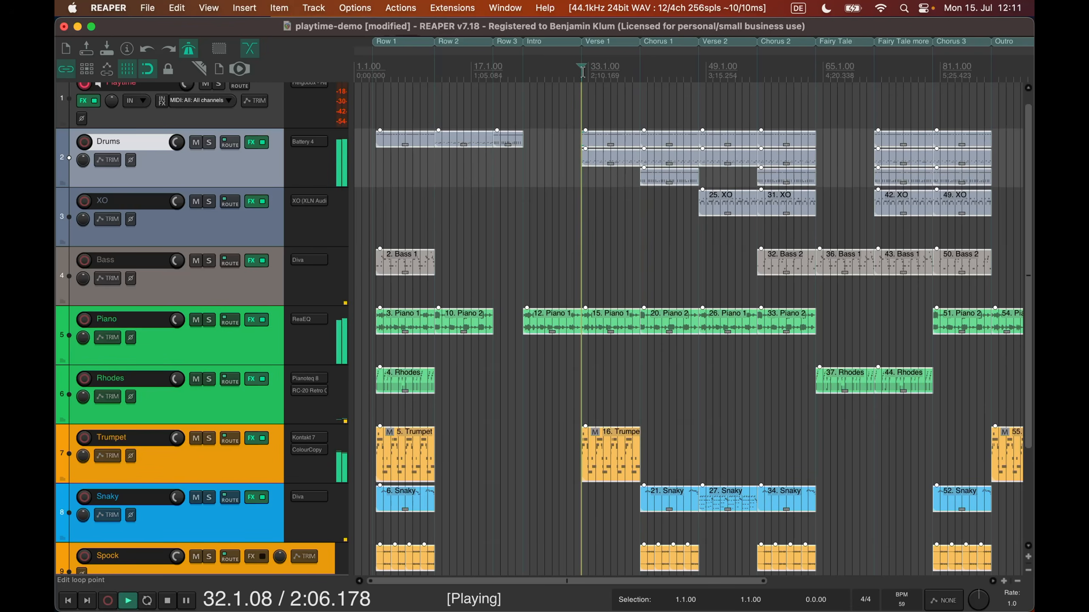
# - Continue the arrangement playback from the start of Chorus 1, look over the tracks, and stop
pyautogui.click(640, 72)
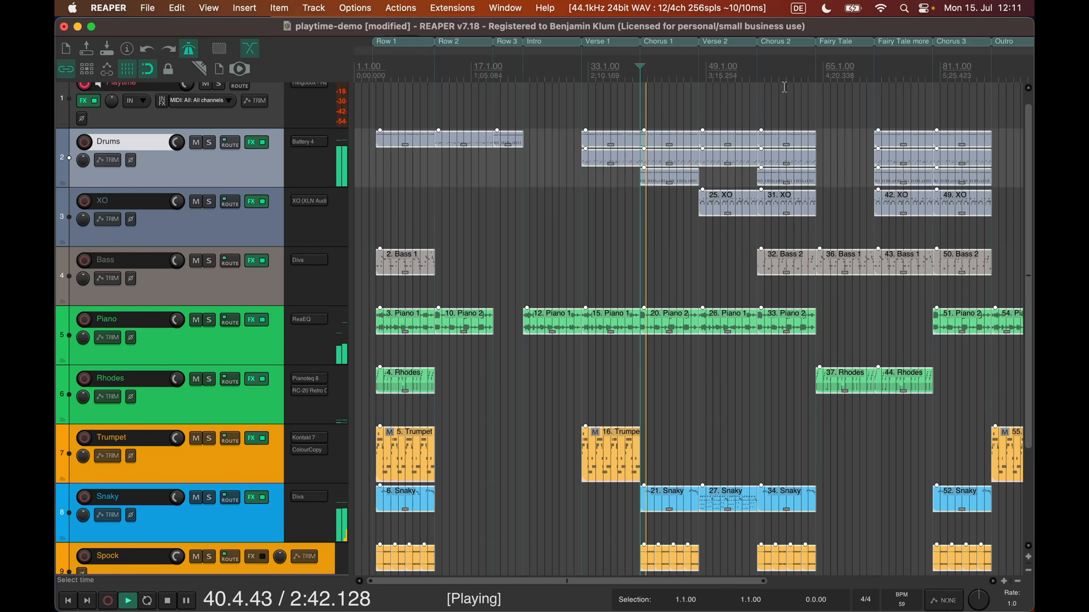
pyautogui.scroll(-5, 786, 91)
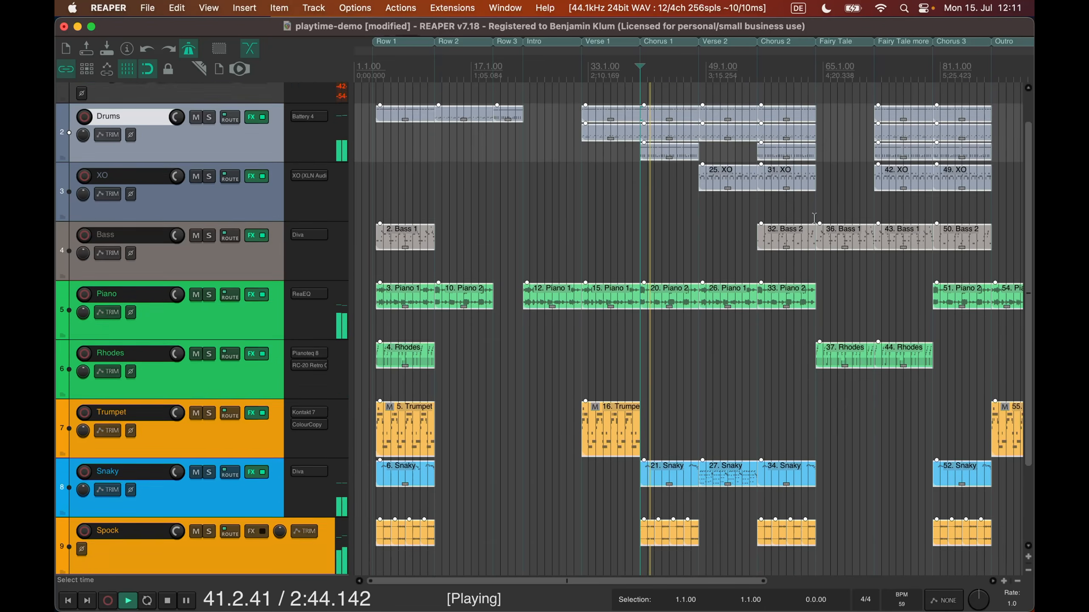
pyautogui.scroll(5, 814, 212)
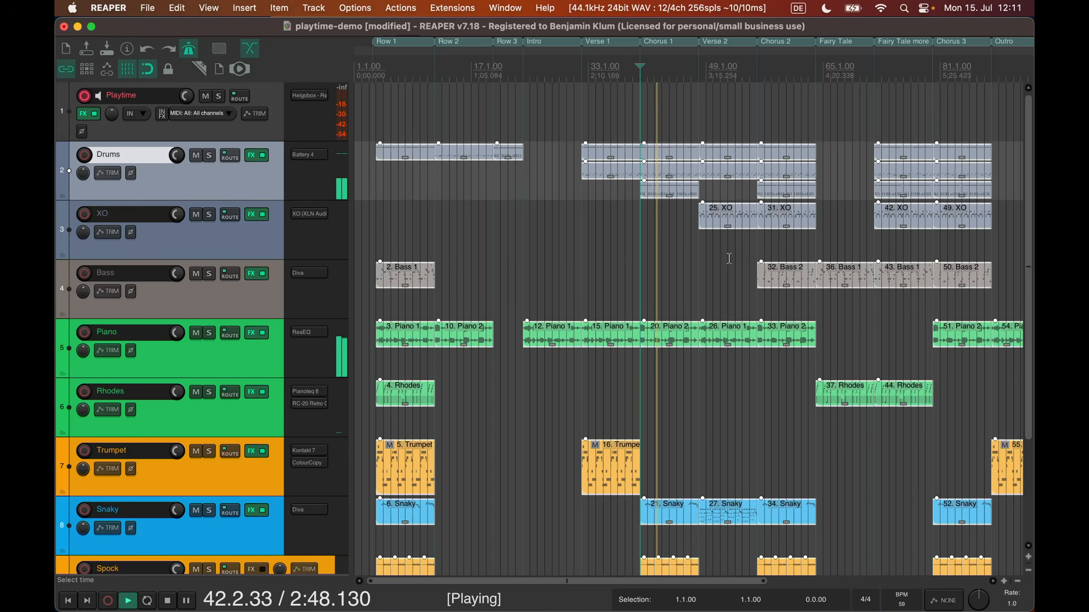
pyautogui.press('space')
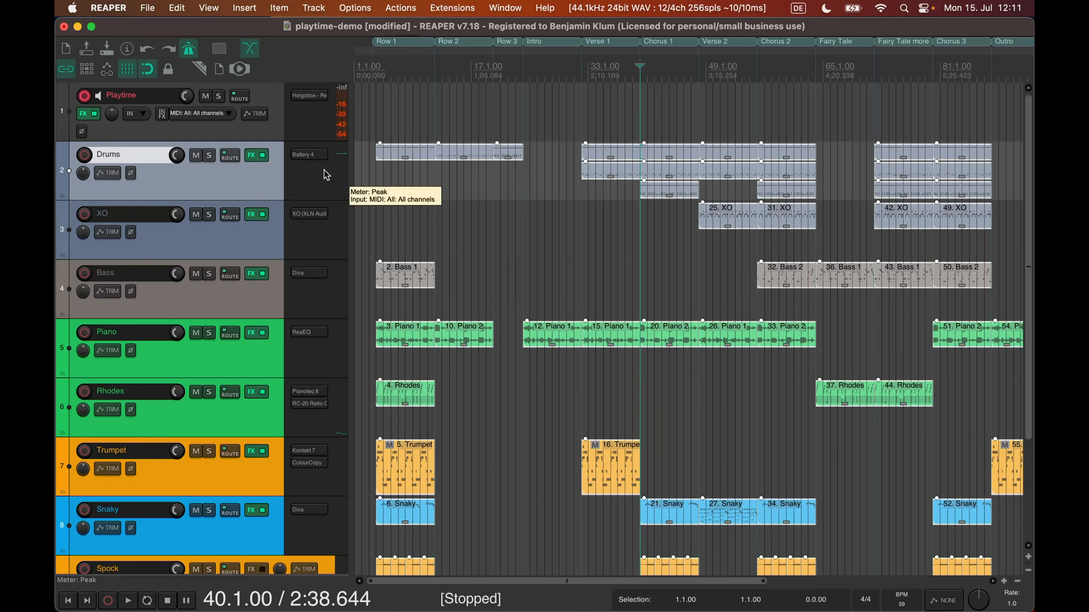
# - Audition the arrangement from the start of Chorus 2, stop it, and deselect the exported items with the edit cursor at 10.1.00
pyautogui.click(238, 69)
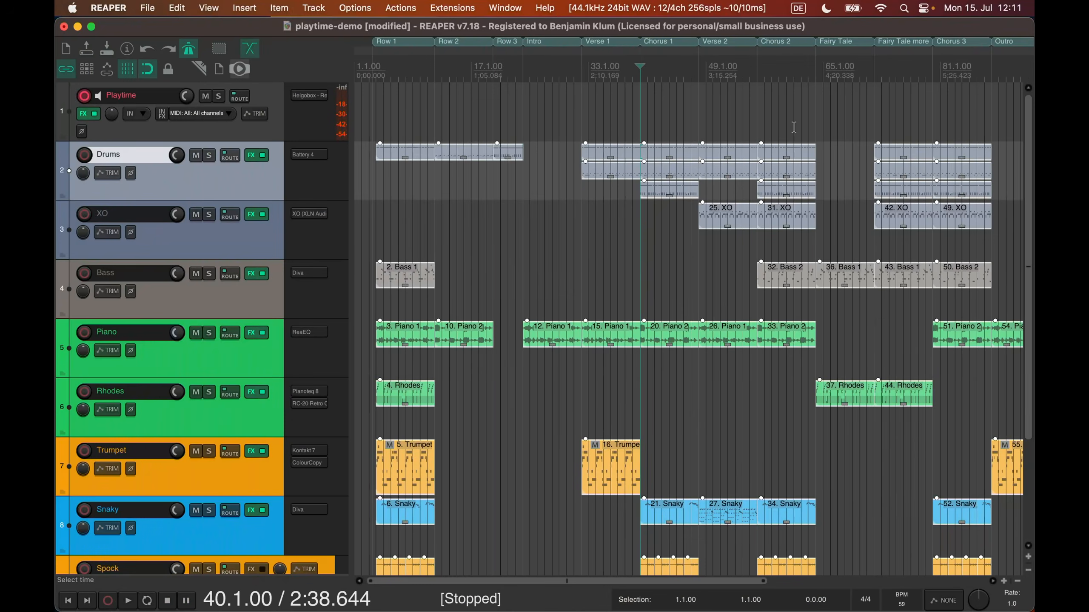
pyautogui.click(762, 63)
pyautogui.press('space')
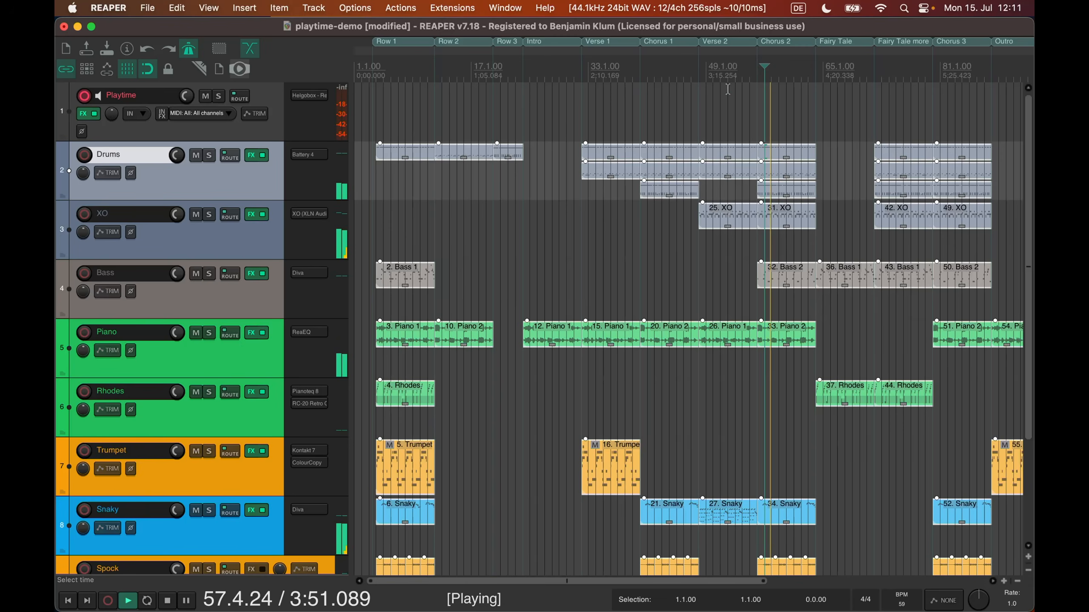
pyautogui.press('space')
pyautogui.click(415, 123)
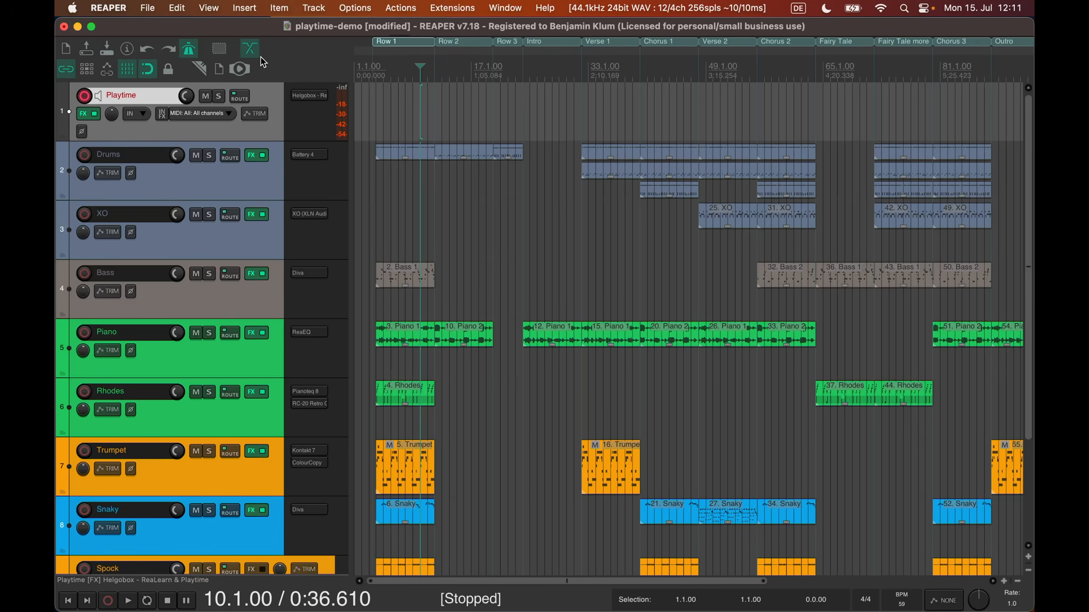
# - Open Playtime again and hide the inspector, the column mixer and the master section, leaving only the matrix
pyautogui.click(242, 69)
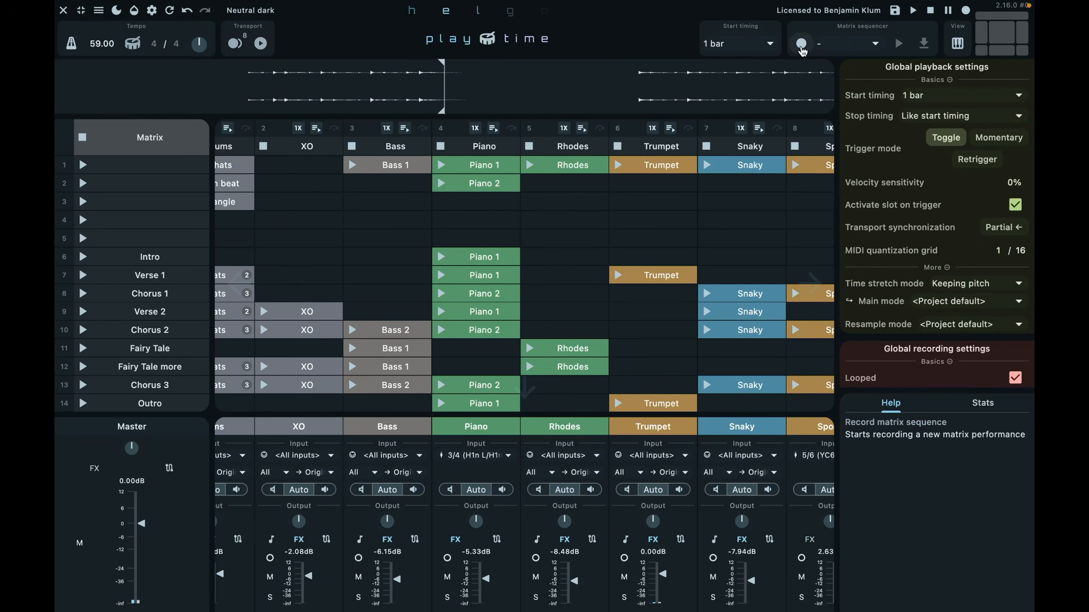
pyautogui.hscroll(-3, 475, 260)
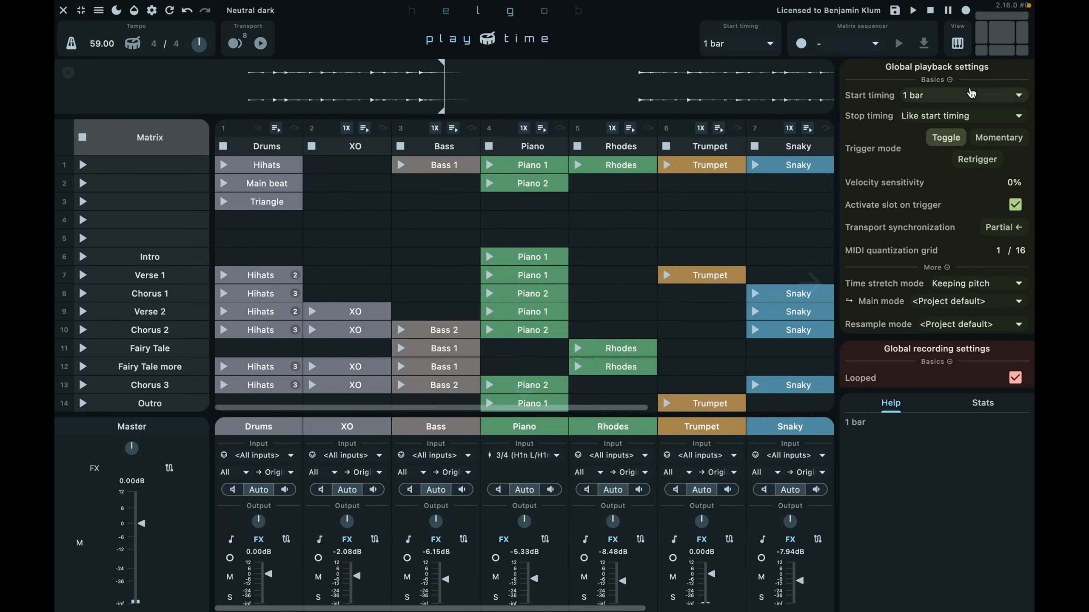
pyautogui.click(1022, 41)
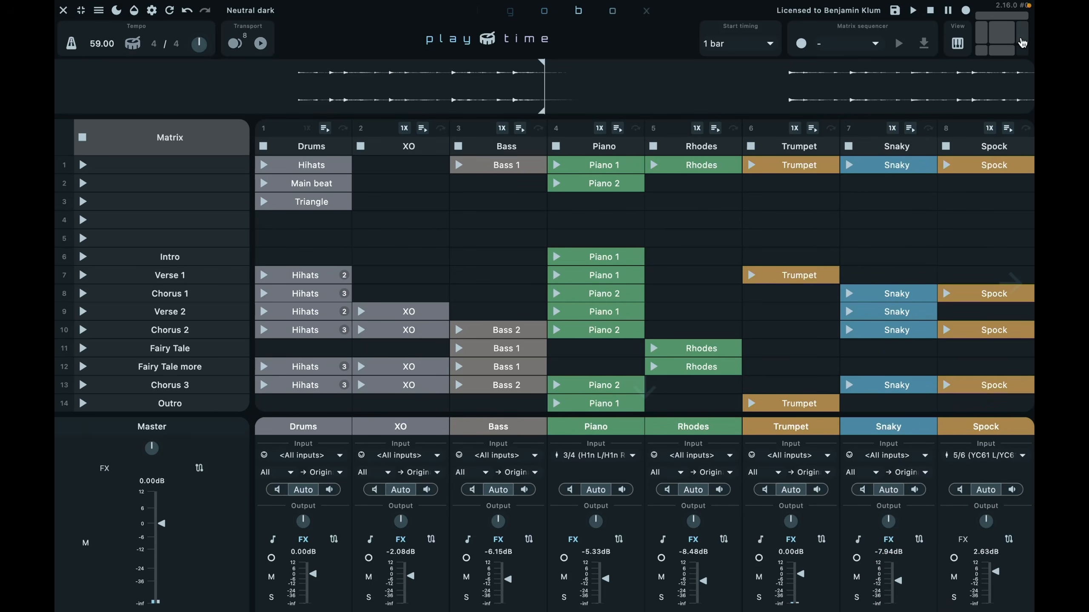
pyautogui.click(1003, 54)
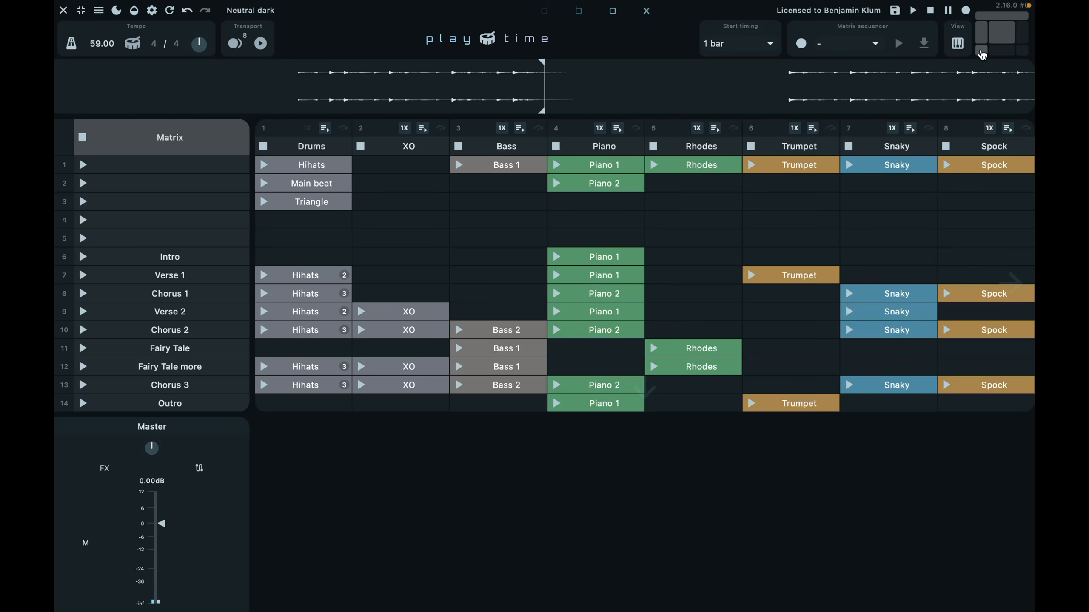
pyautogui.click(982, 55)
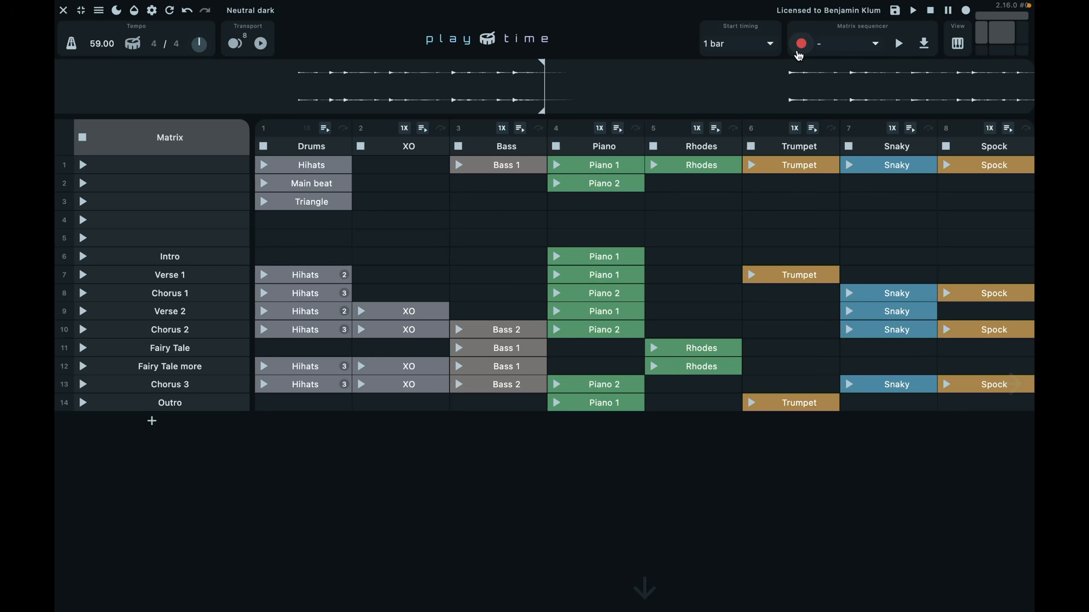
# - Record a matrix sequence by launching the Intro, Verse 1 and Chorus 1 scenes in turn
pyautogui.click(84, 260)
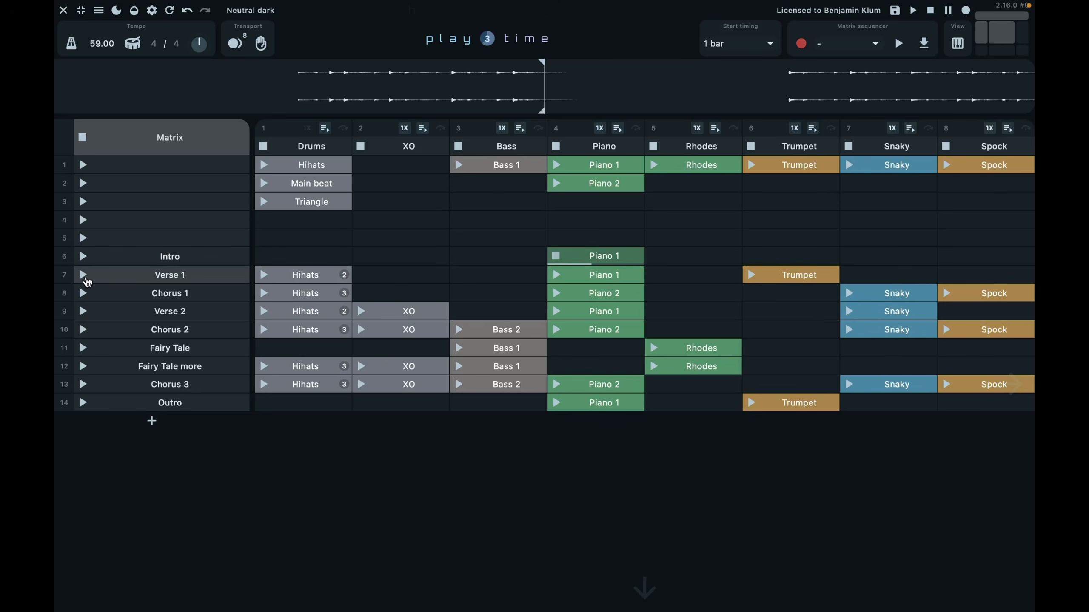
pyautogui.click(85, 279)
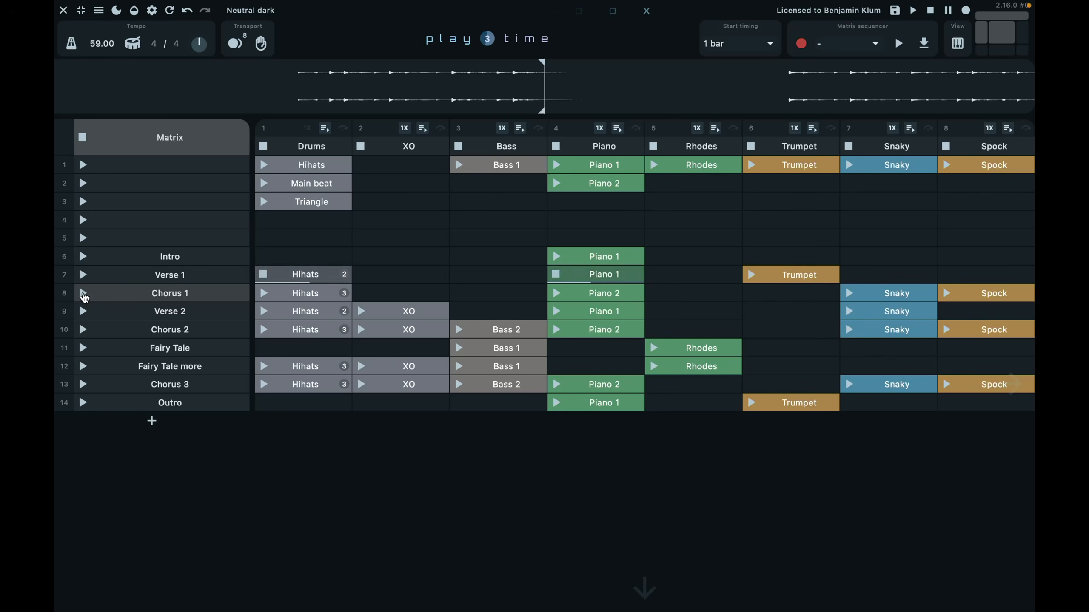
pyautogui.click(83, 295)
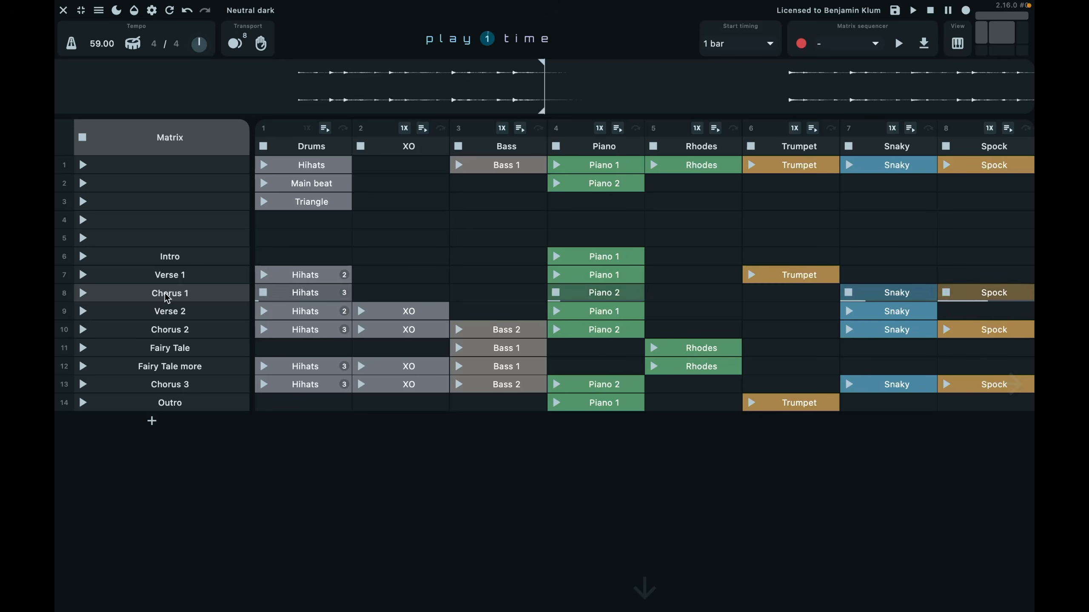
pyautogui.hscroll(5, 380, 299)
pyautogui.hscroll(-4, 381, 298)
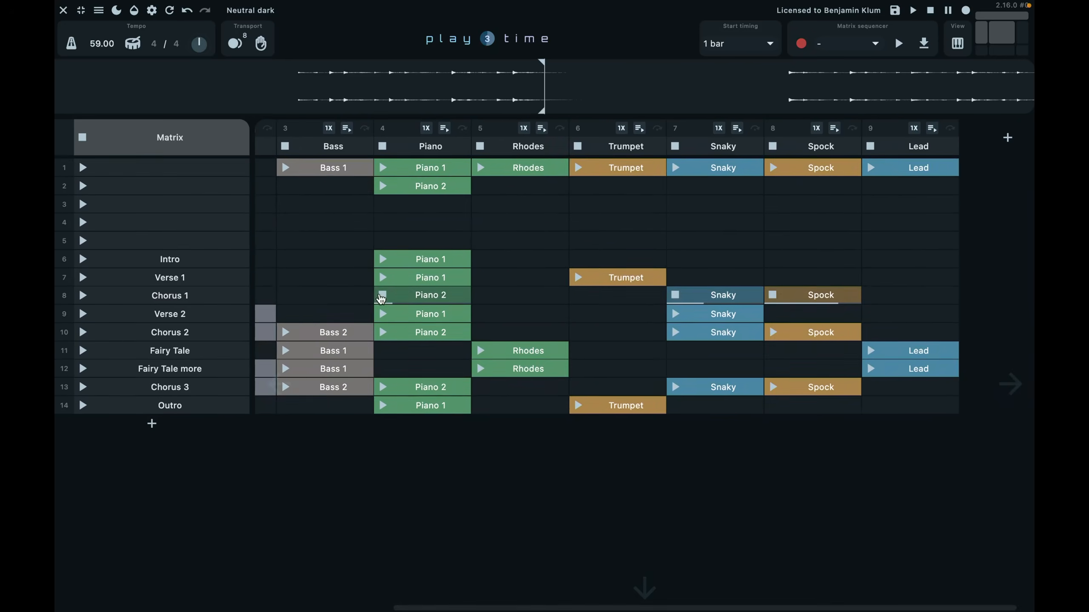
pyautogui.hscroll(-1, 381, 298)
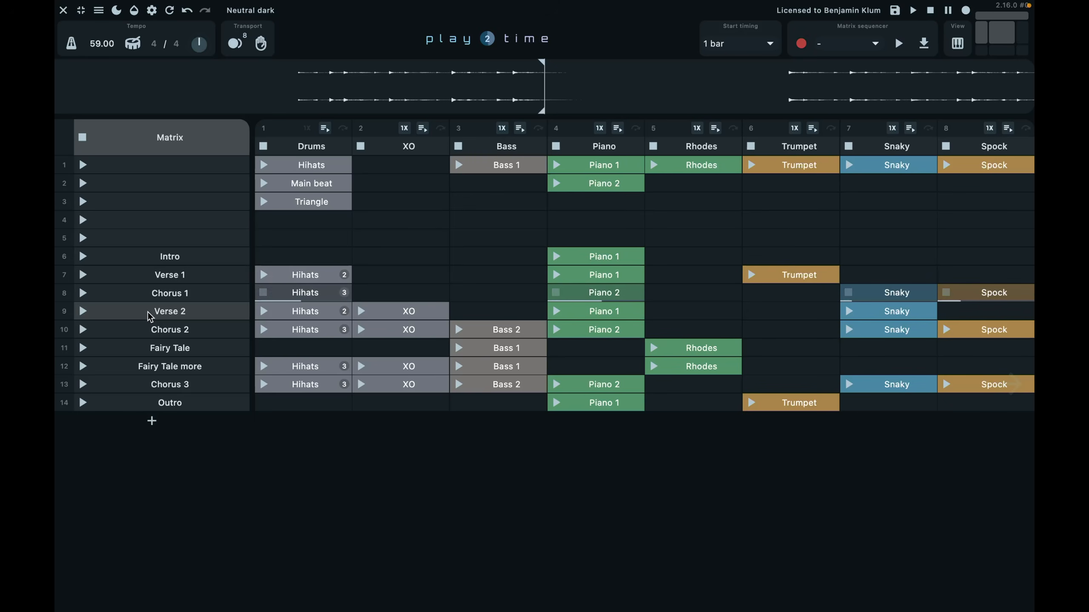
# - Switch to REAPER and look through the exported tracks and sections up to the Outro while the matrix keeps playing
pyautogui.hotkey('ctrl', 'Left')
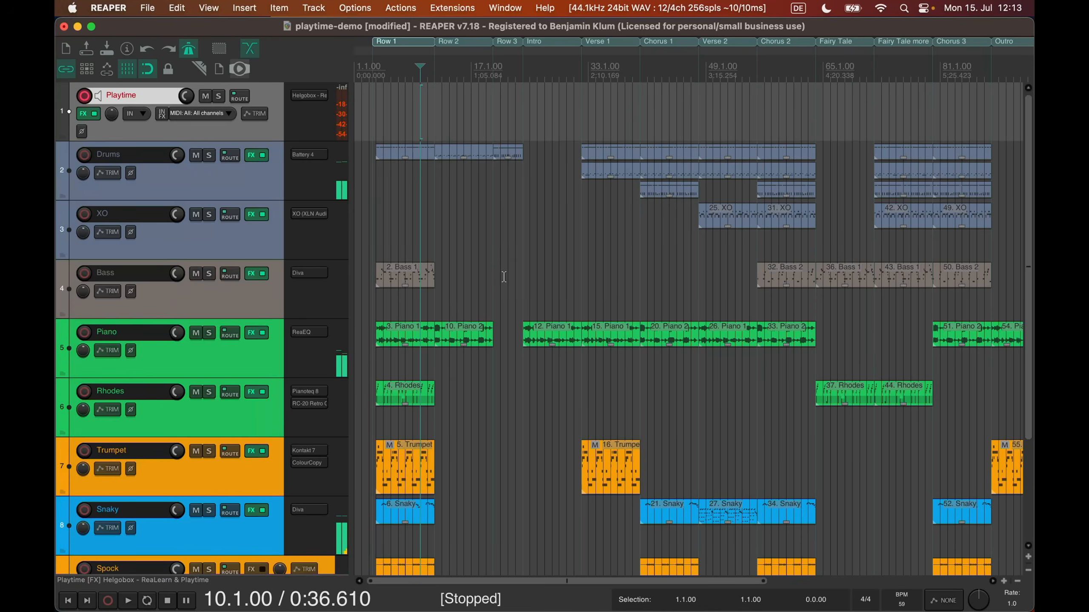
pyautogui.scroll(-1, 503, 276)
pyautogui.hscroll(1, 503, 277)
pyautogui.scroll(-2, 503, 277)
pyautogui.hscroll(4, 503, 276)
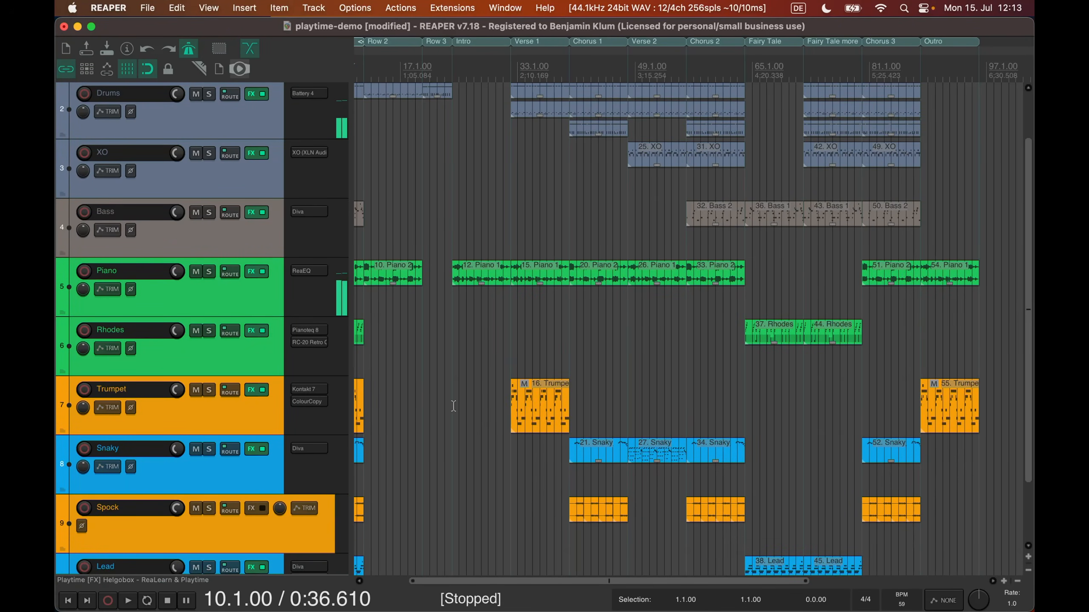
# - Switch back to Playtime and launch the Verse 2 scene to continue the matrix sequence recording
pyautogui.hotkey('ctrl', 'Right')
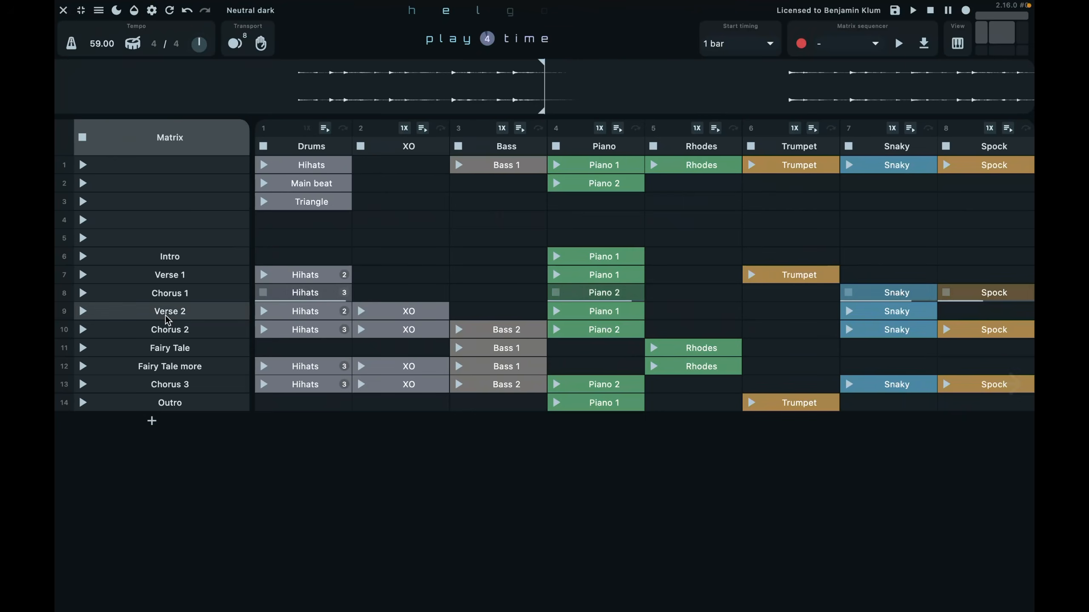
pyautogui.click(86, 315)
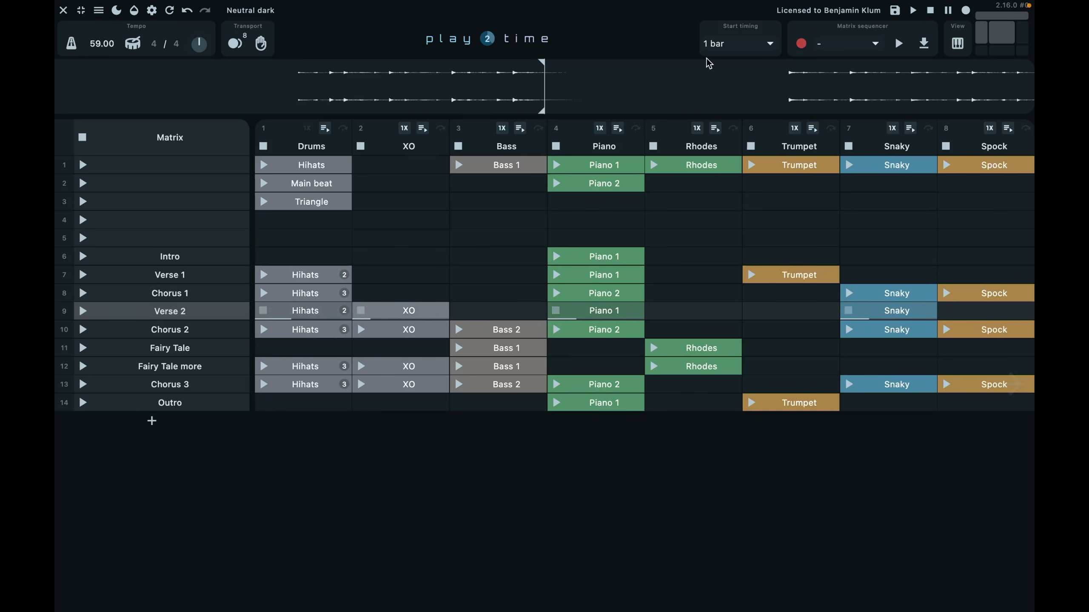
# - Show the column mixer and the master section and raise the Snaky column's volume to -5.43 dB
pyautogui.click(999, 50)
pyautogui.click(980, 50)
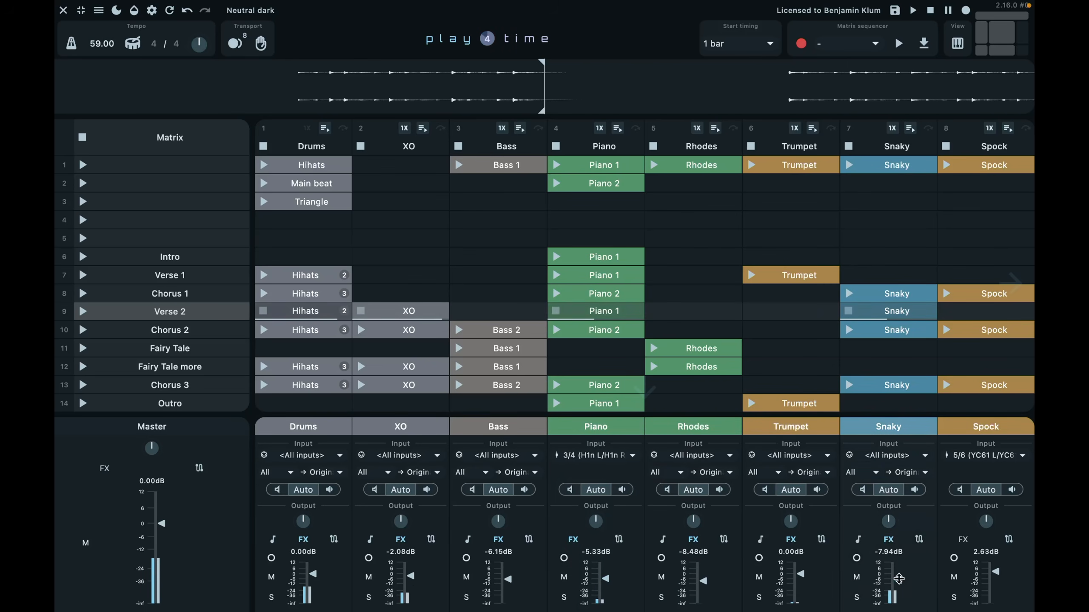
pyautogui.scroll(3, 899, 579)
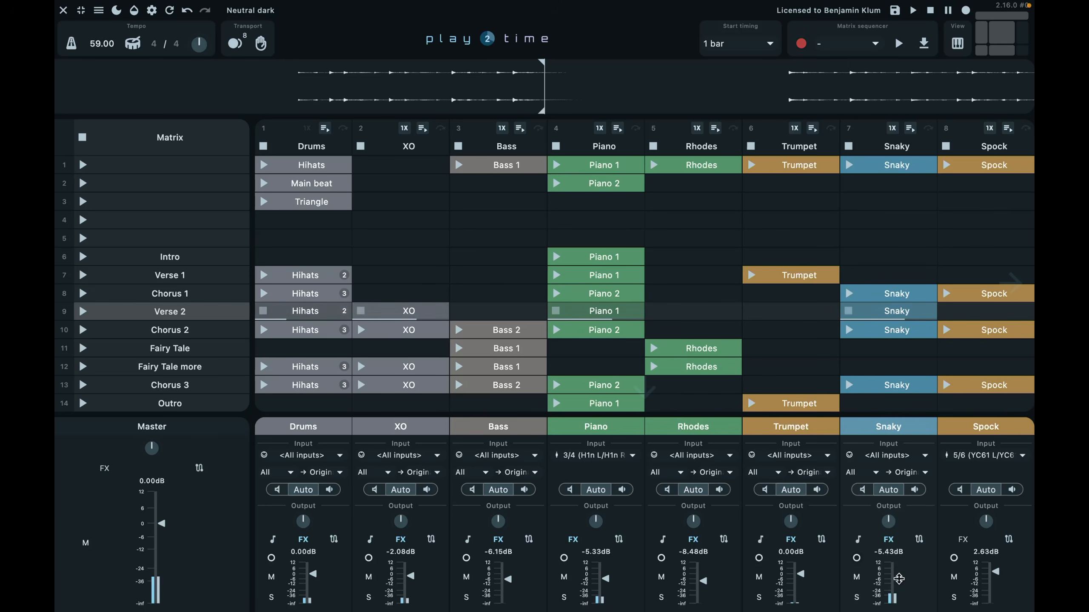
# - Launch the Chorus 2, Fairy Tale, Fairy Tale more and Chorus 3 scenes in turn, showing the inspector again during Chorus 2
pyautogui.click(84, 331)
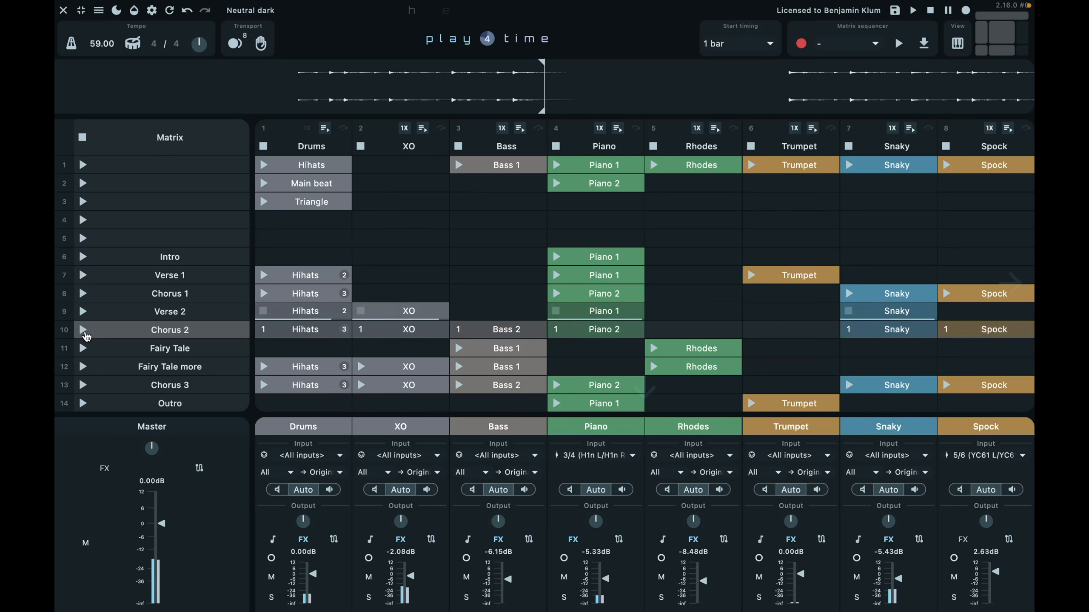
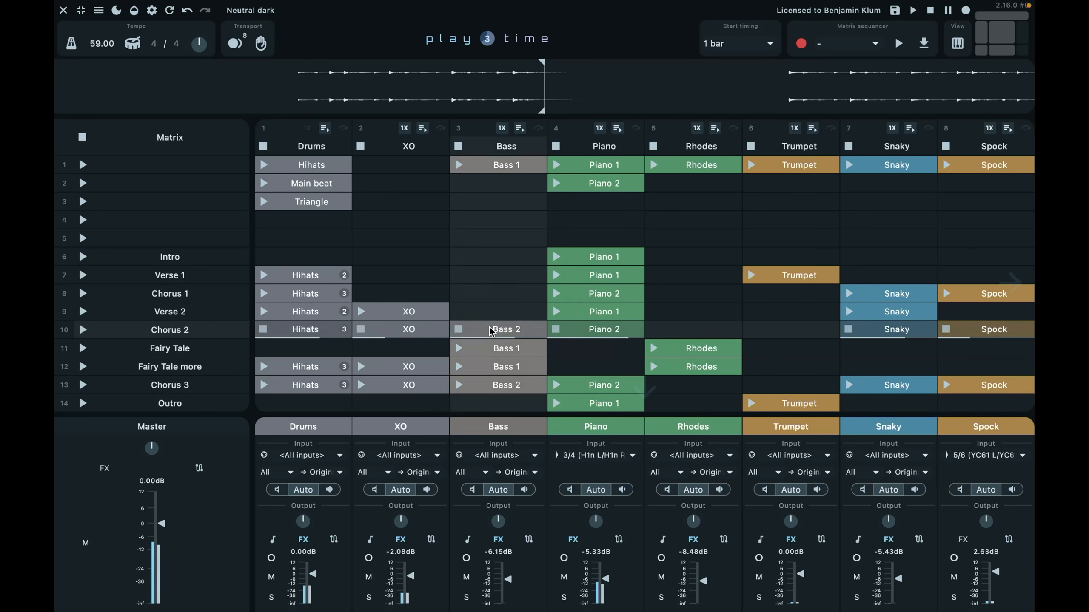
pyautogui.click(1022, 38)
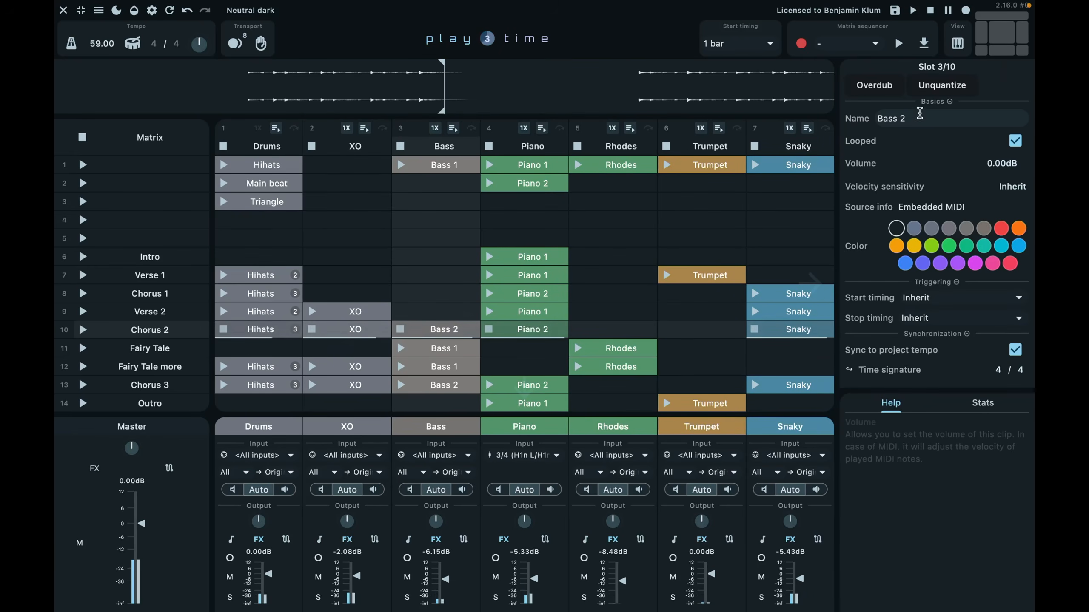
pyautogui.click(83, 351)
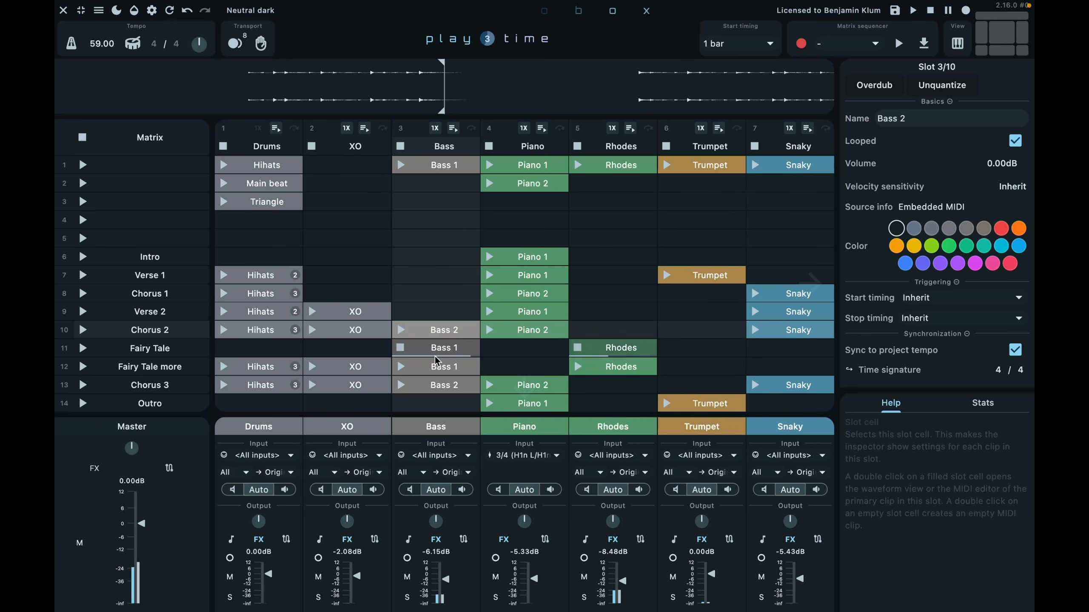
pyautogui.click(169, 368)
pyautogui.click(83, 366)
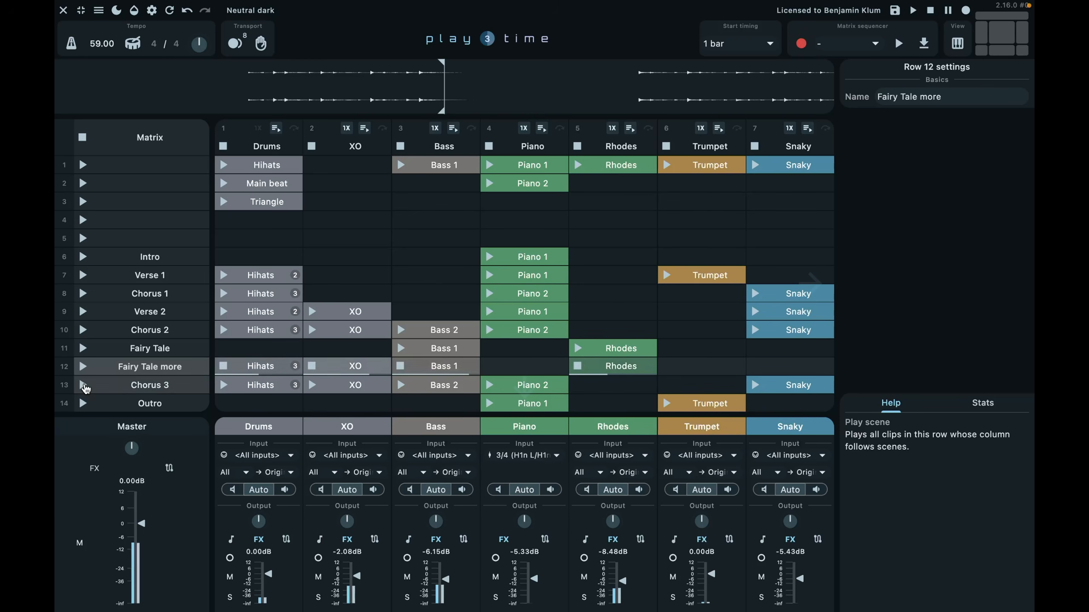
pyautogui.click(84, 385)
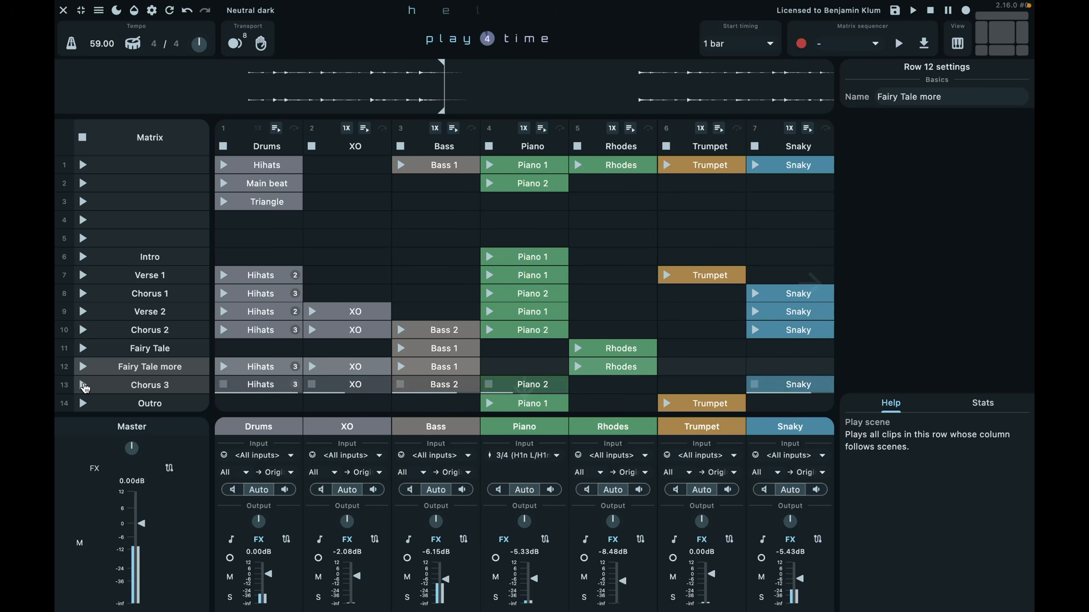
# - Launch the Outro scene and finish recording the matrix sequence
pyautogui.hscroll(5, 271, 394)
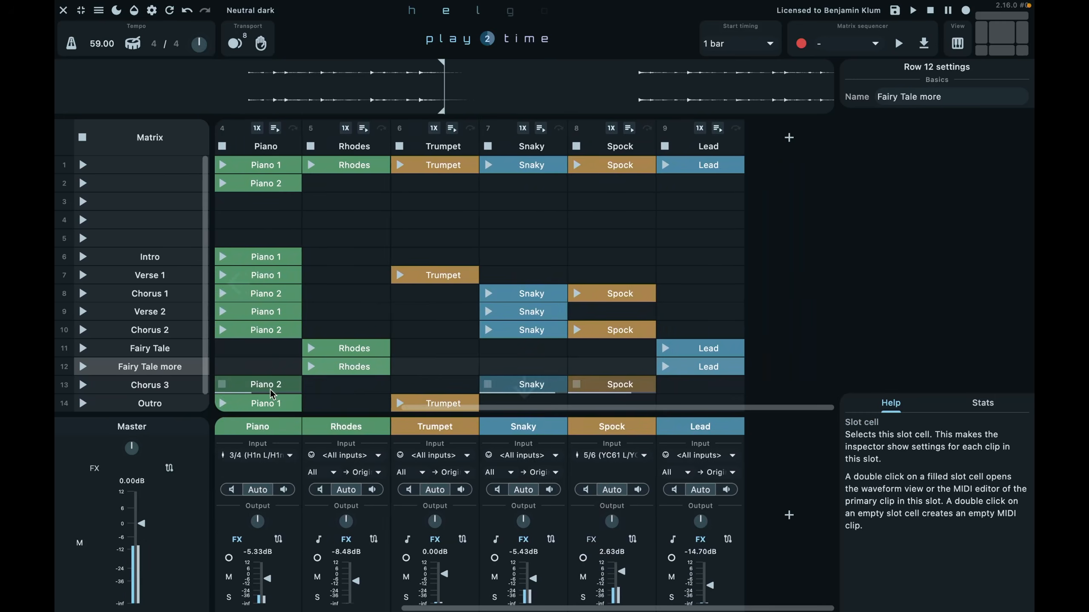
pyautogui.hscroll(-5, 272, 394)
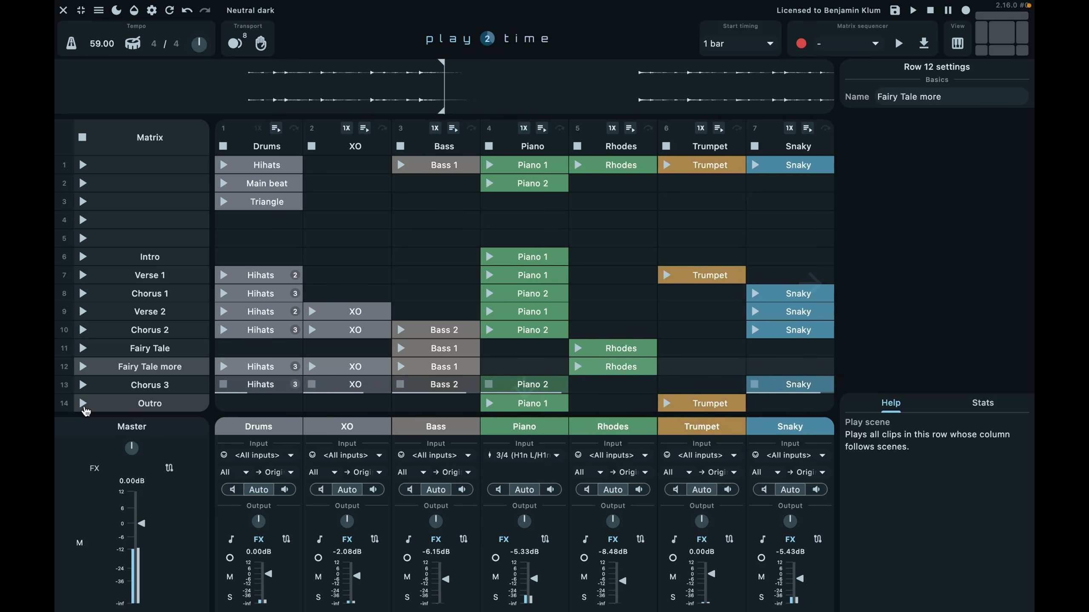
pyautogui.click(85, 407)
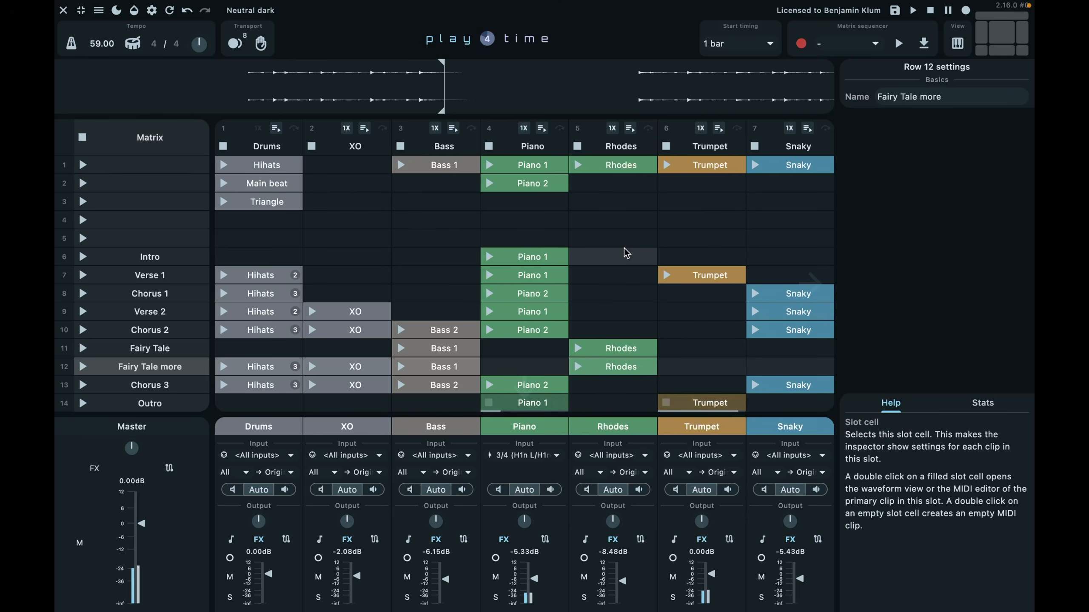
pyautogui.click(805, 50)
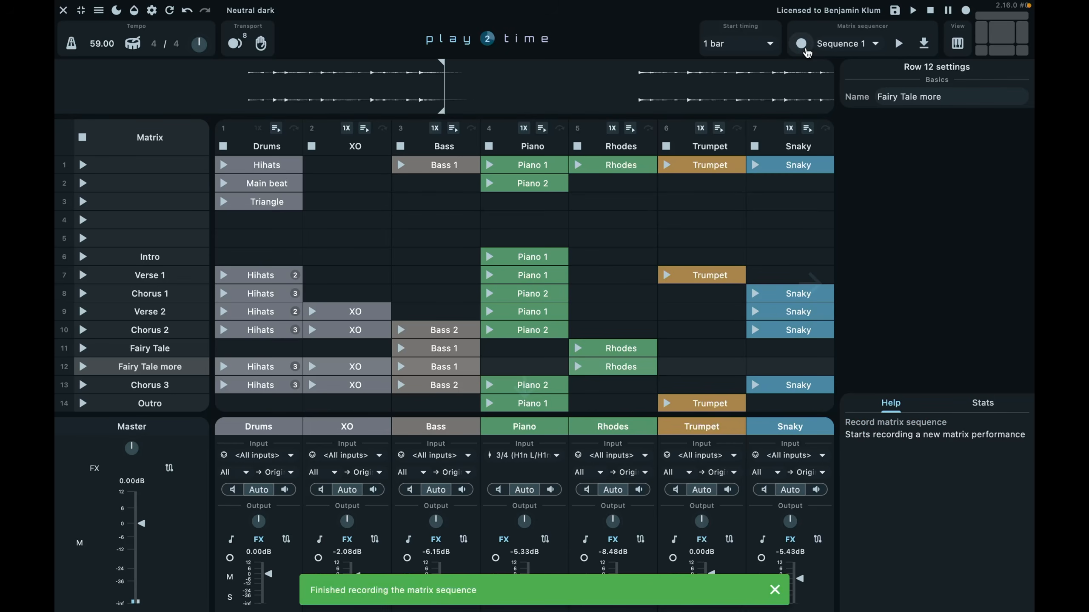
# - Check the list of recorded sequences and write Sequence 1 to the REAPER arrangement, replacing the existing items on the tracks
pyautogui.click(848, 45)
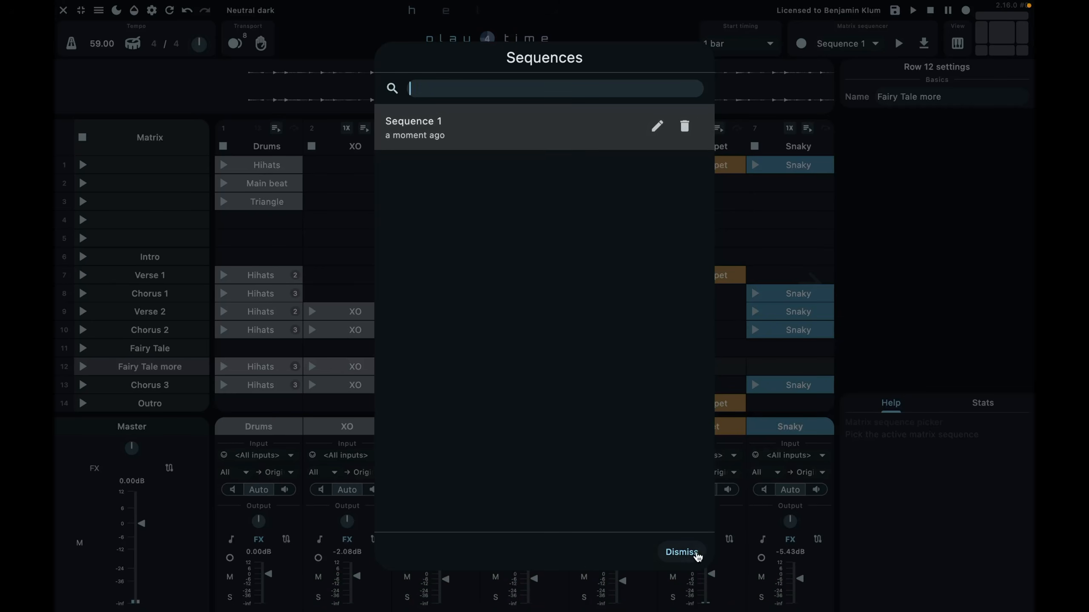
pyautogui.click(681, 552)
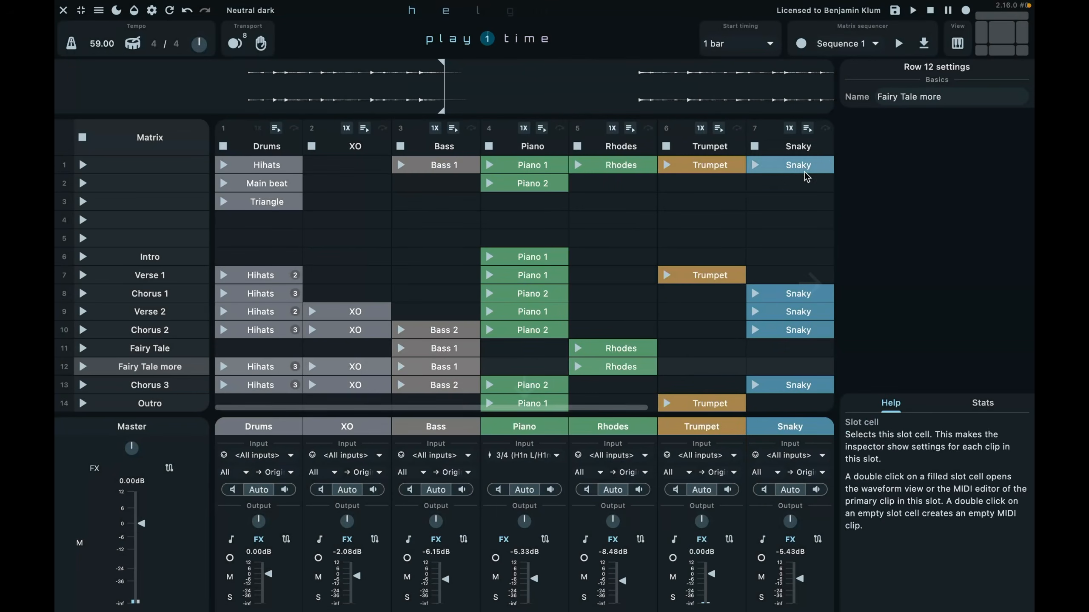
pyautogui.click(924, 46)
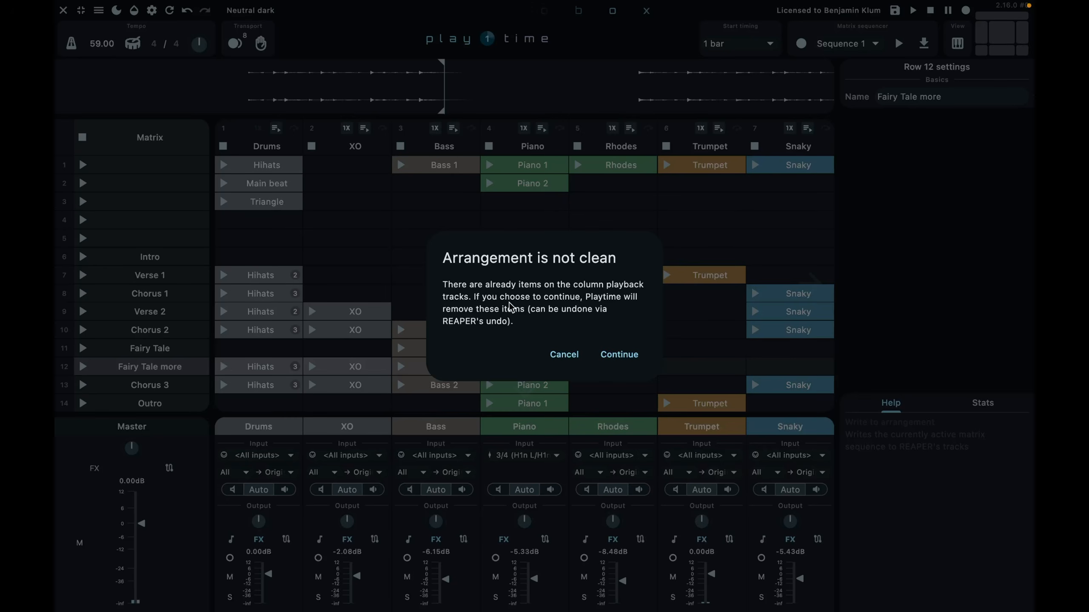
pyautogui.click(615, 361)
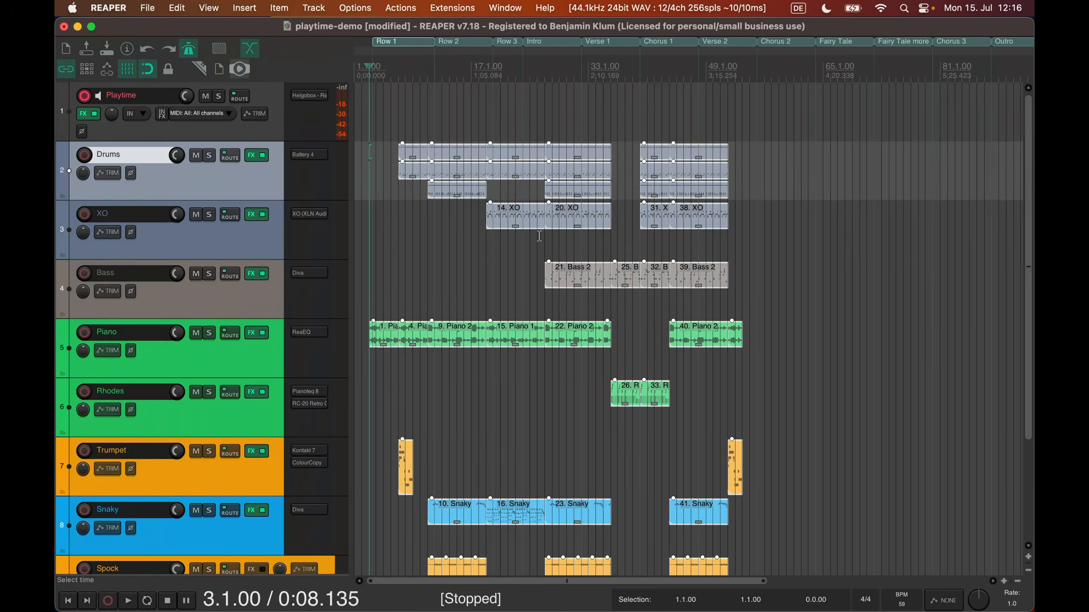
pyautogui.rightClick(406, 44)
pyautogui.click(397, 43)
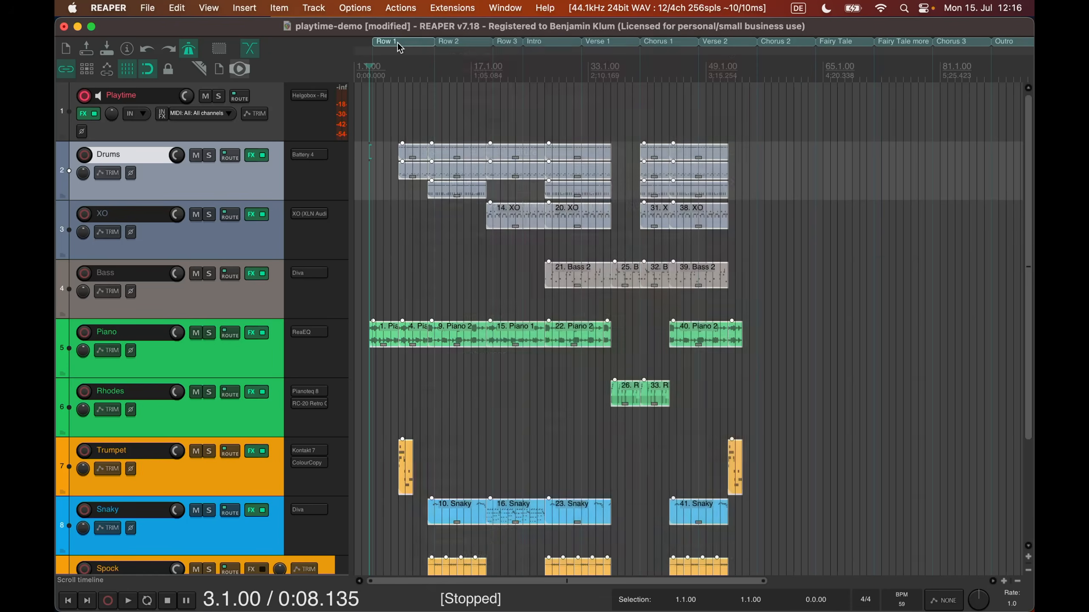
pyautogui.click(403, 43)
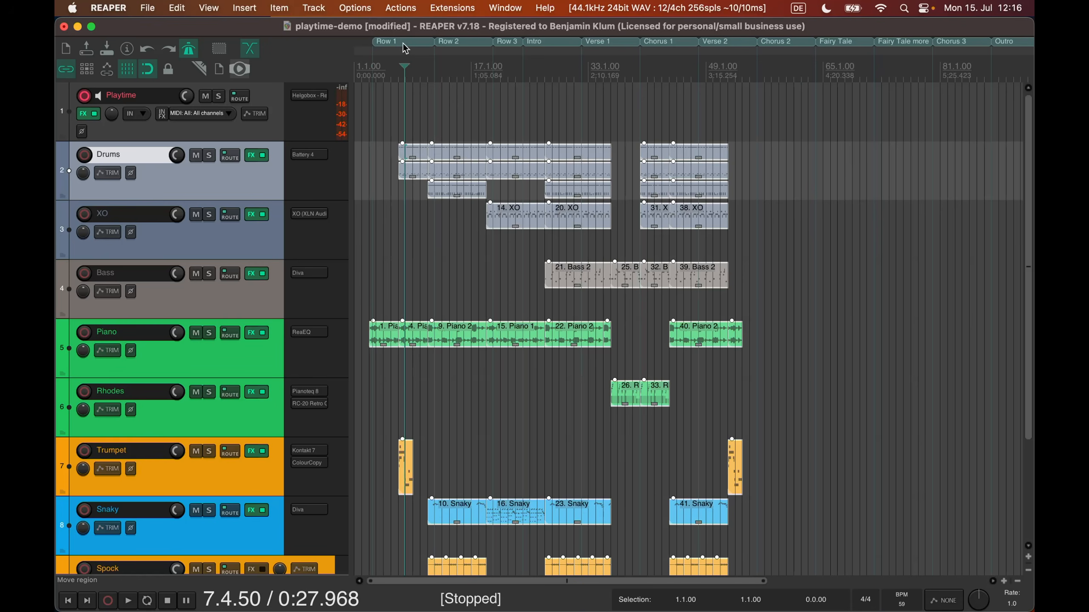
pyautogui.rightClick(403, 42)
pyautogui.click(394, 42)
# - Delete all regions left over from the earlier export, from Row 1 through Outro
pyautogui.keyDown('alt'); pyautogui.click(394, 42); pyautogui.keyUp('alt')
pyautogui.keyDown('alt'); pyautogui.click(453, 41); pyautogui.keyUp('alt')
pyautogui.keyDown('alt'); pyautogui.click(504, 42); pyautogui.keyUp('alt')
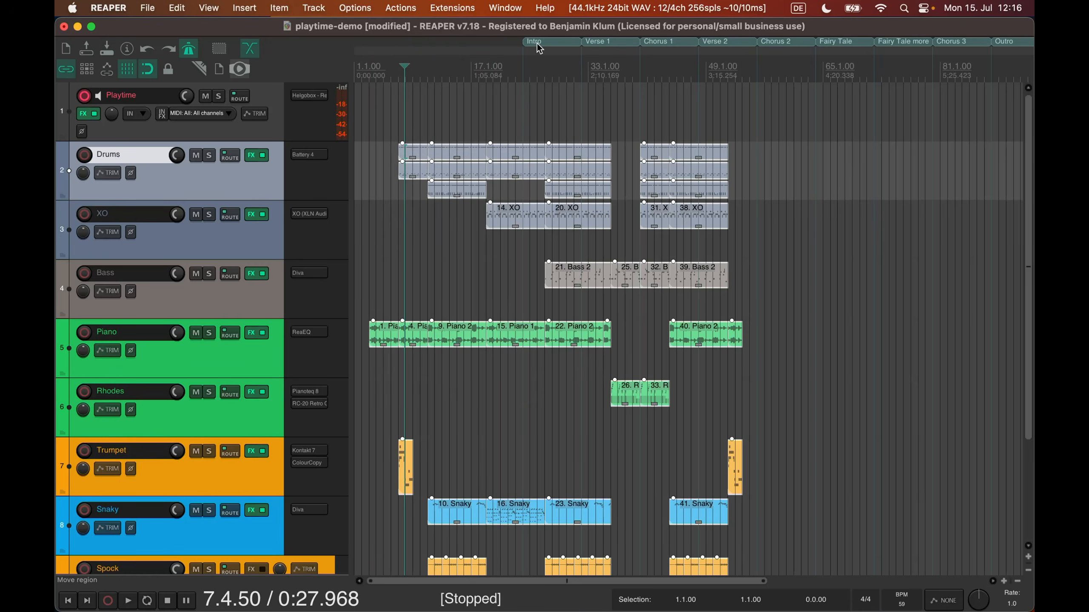
pyautogui.keyDown('alt'); pyautogui.click(535, 42); pyautogui.keyUp('alt')
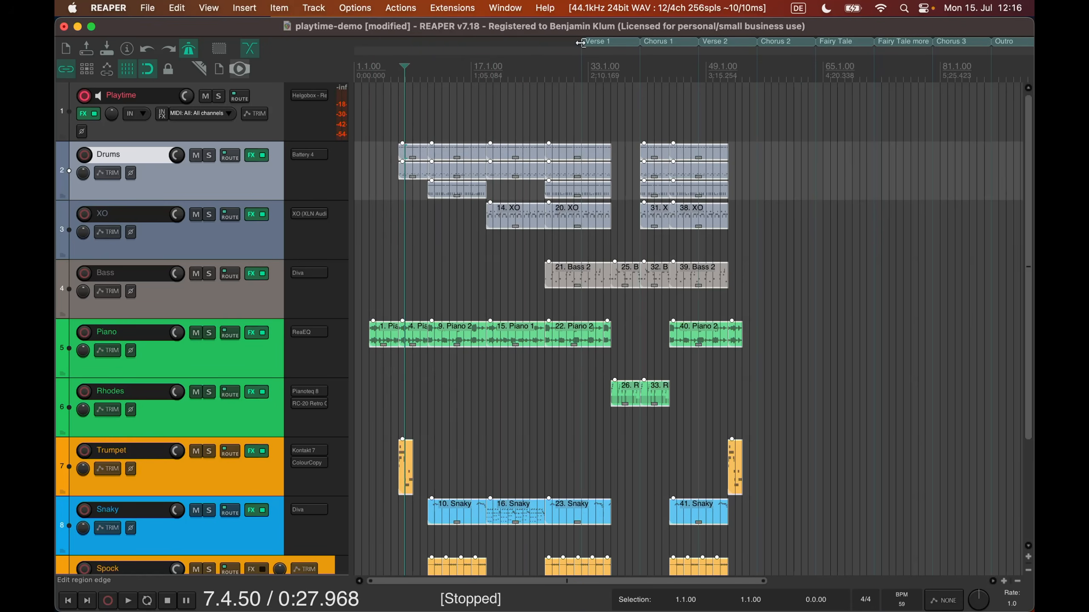
pyautogui.keyDown('alt'); pyautogui.click(622, 42); pyautogui.keyUp('alt')
pyautogui.keyDown('alt'); pyautogui.click(662, 43); pyautogui.keyUp('alt')
pyautogui.keyDown('alt'); pyautogui.click(715, 43); pyautogui.keyUp('alt')
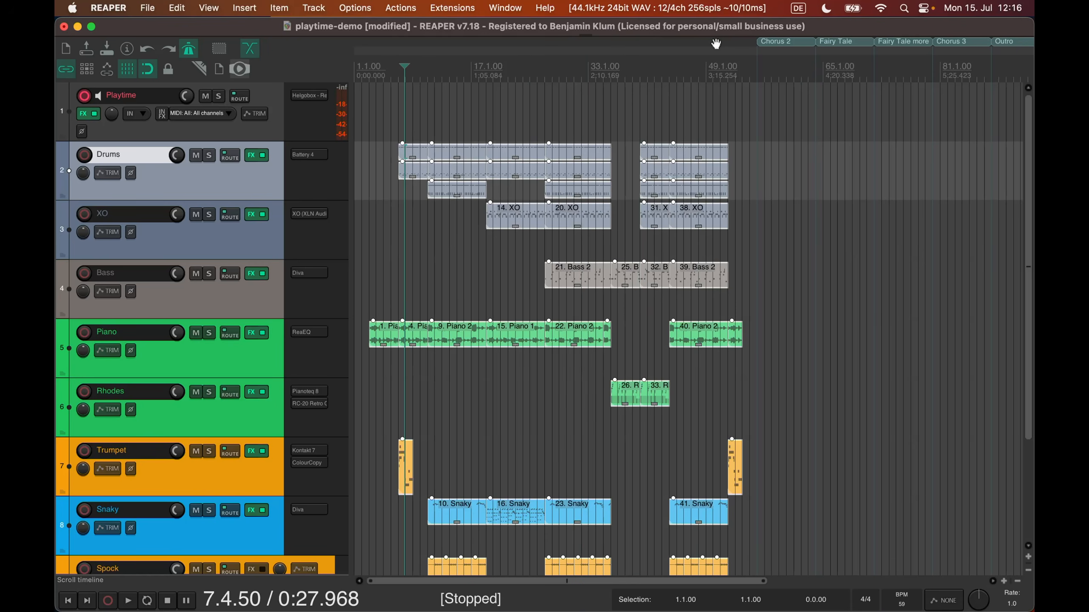
pyautogui.keyDown('alt'); pyautogui.click(772, 42); pyautogui.keyUp('alt')
pyautogui.keyDown('alt'); pyautogui.click(838, 42); pyautogui.keyUp('alt')
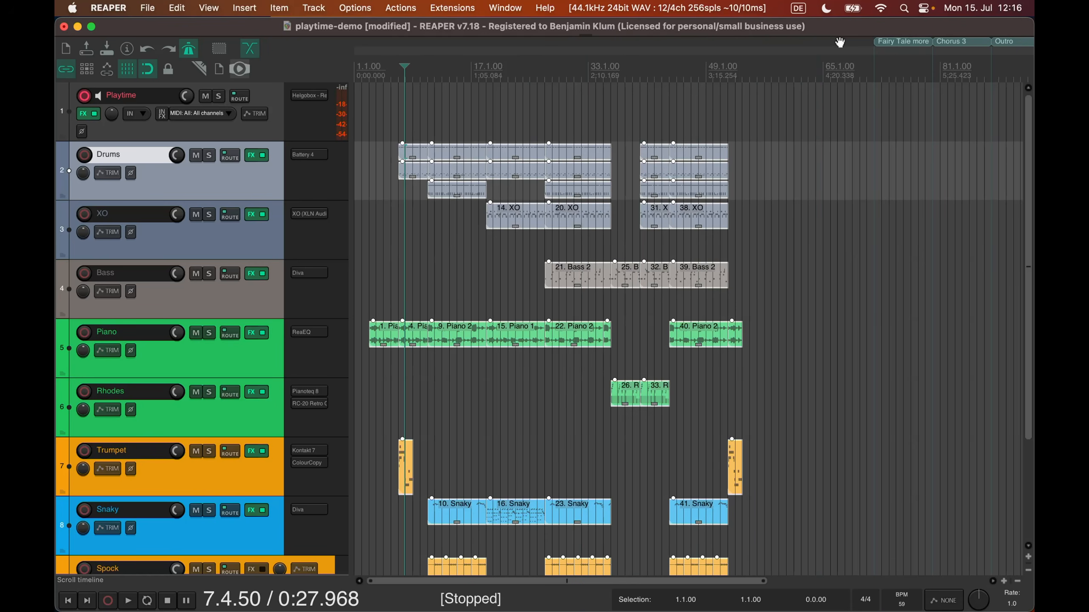
pyautogui.keyDown('alt'); pyautogui.click(947, 42); pyautogui.keyUp('alt')
pyautogui.keyDown('alt'); pyautogui.click(909, 43); pyautogui.keyUp('alt')
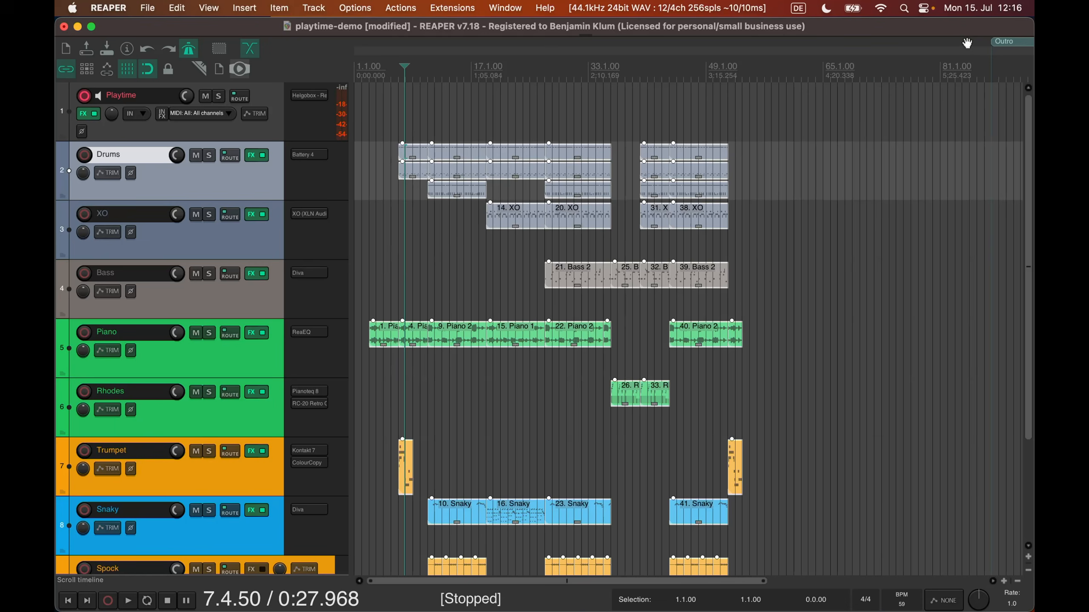
pyautogui.keyDown('alt'); pyautogui.click(1008, 42); pyautogui.keyUp('alt')
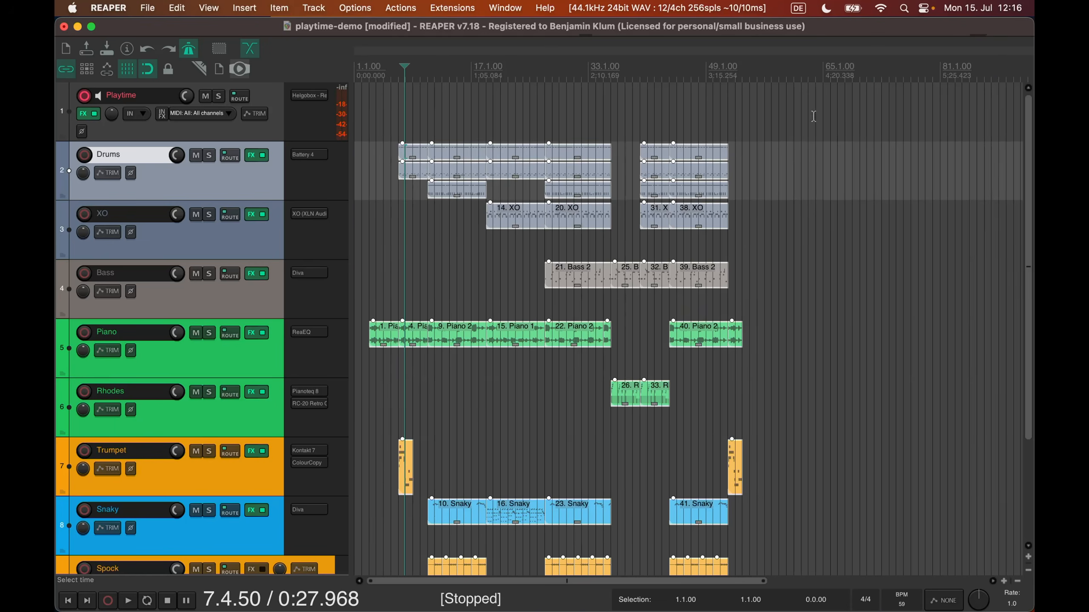
# - Play the new arrangement from 3.1.00 and turn off the metronome
pyautogui.click(367, 129)
pyautogui.press('space')
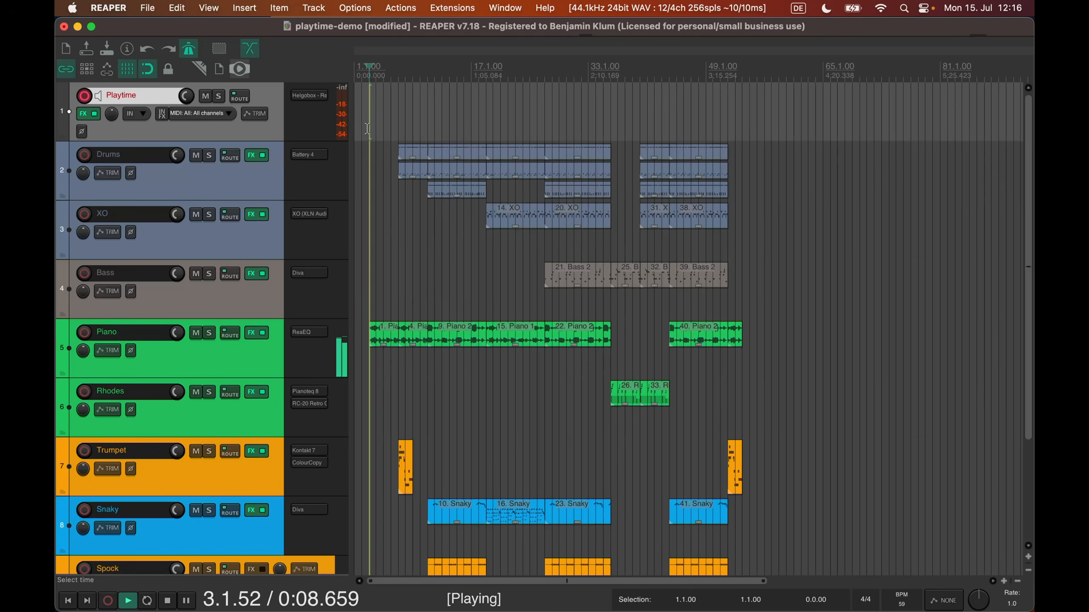
pyautogui.click(190, 51)
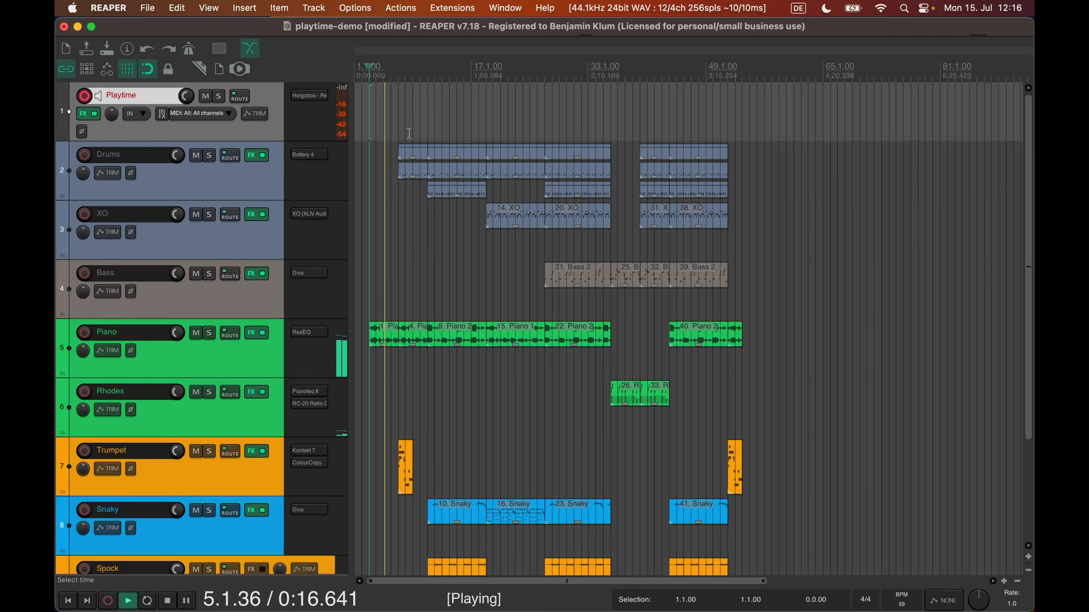
# - Speed up playback to a rate of 2.2 to run ahead through the arrangement, and reset the rate to 1.0
pyautogui.scroll(-1, 980, 601)
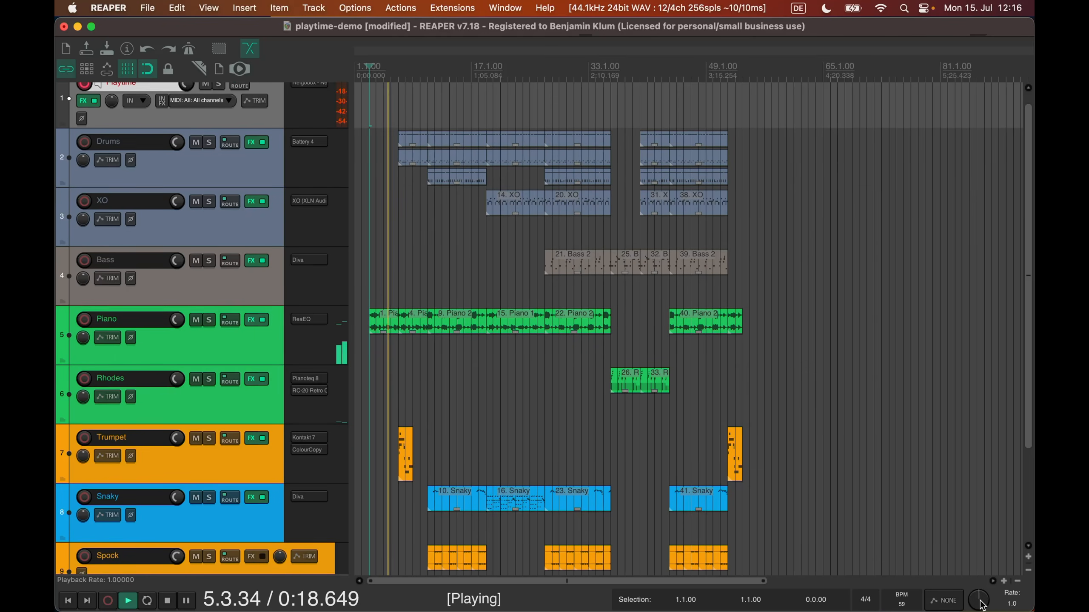
pyautogui.moveTo(979, 600); pyautogui.dragTo(979, 564)
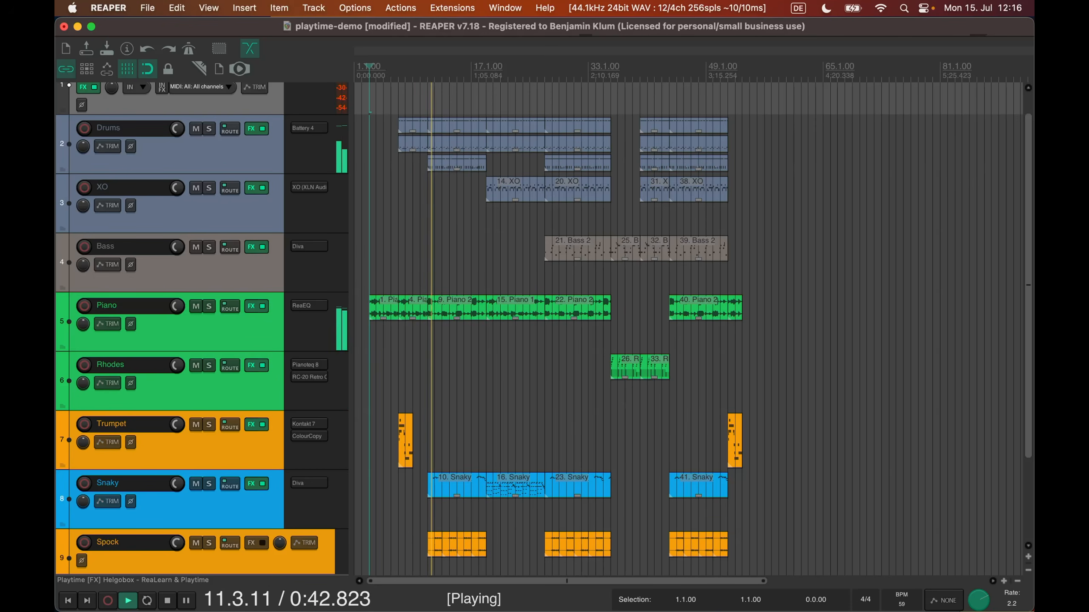
pyautogui.doubleClick(980, 601)
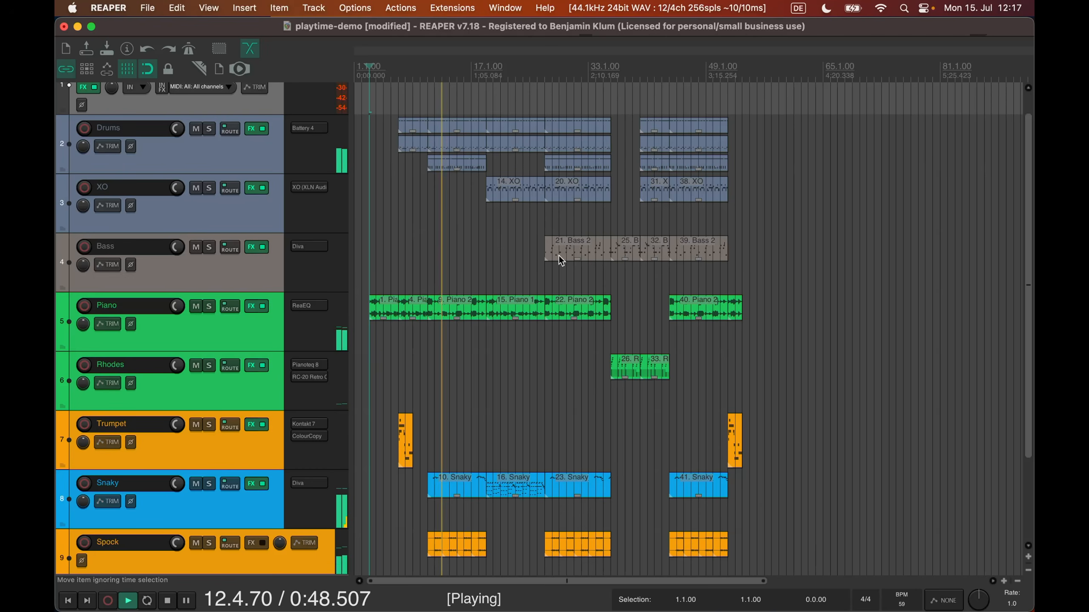
# - Audition the arrangement from about bar 37 in the first Rhodes section, stop playback and switch back to Playtime
pyautogui.click(617, 68)
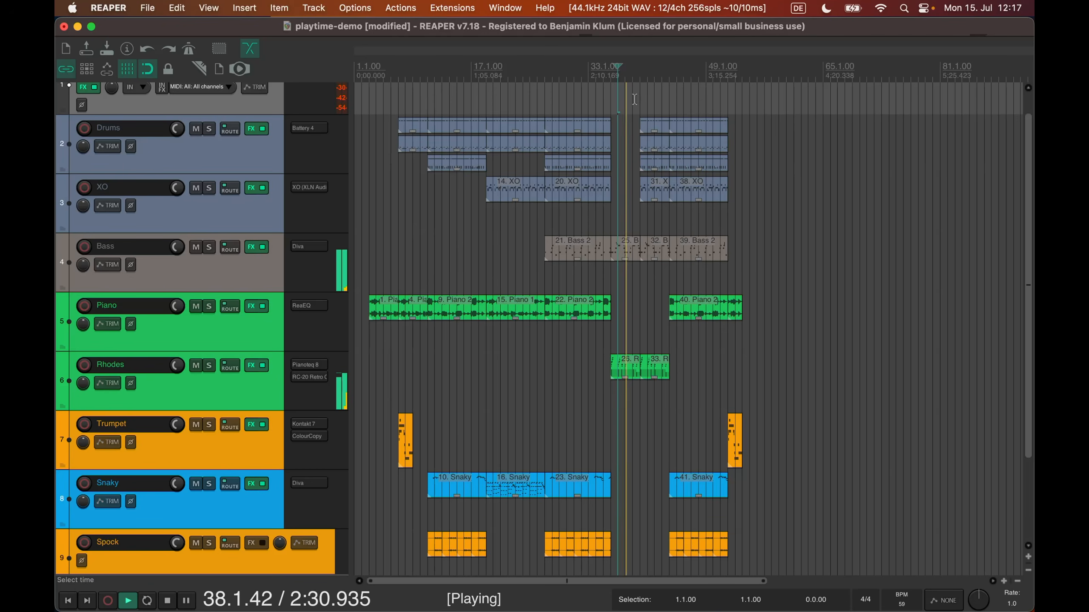
pyautogui.scroll(8, 627, 368)
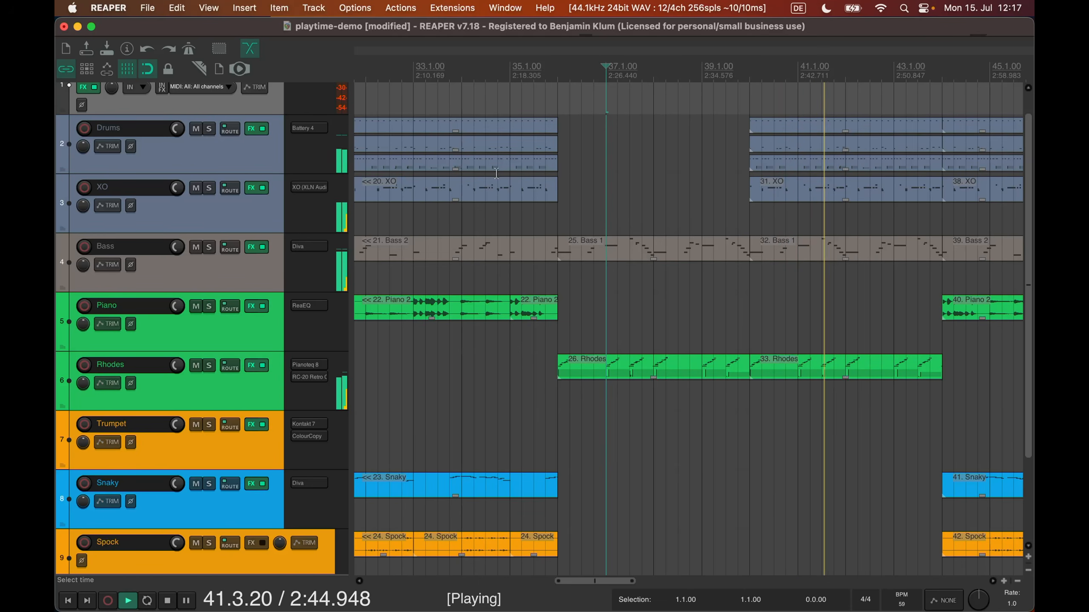
pyautogui.press('space')
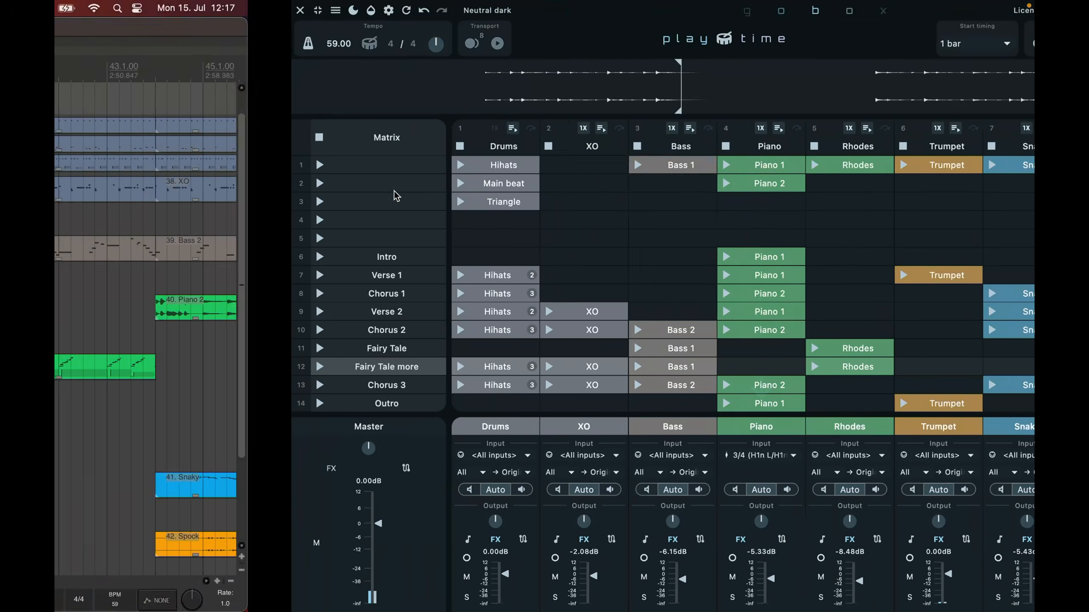
pyautogui.click(536, 217)
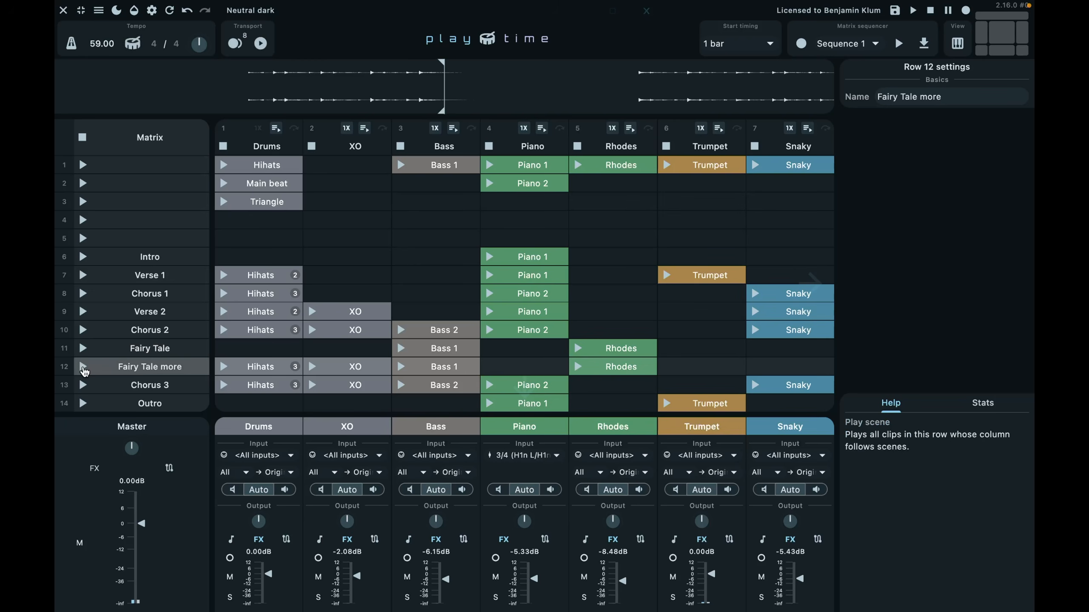
# - Launch the Fairy Tale scene, add the XO clip from the Verse 2 row, and close the waveform view
pyautogui.click(84, 348)
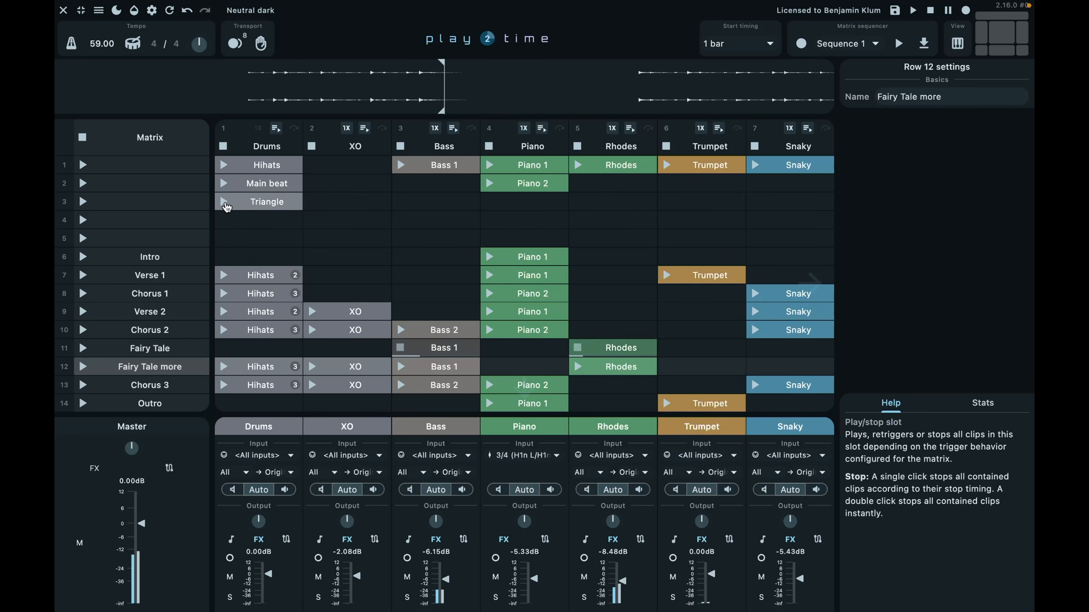
pyautogui.click(312, 312)
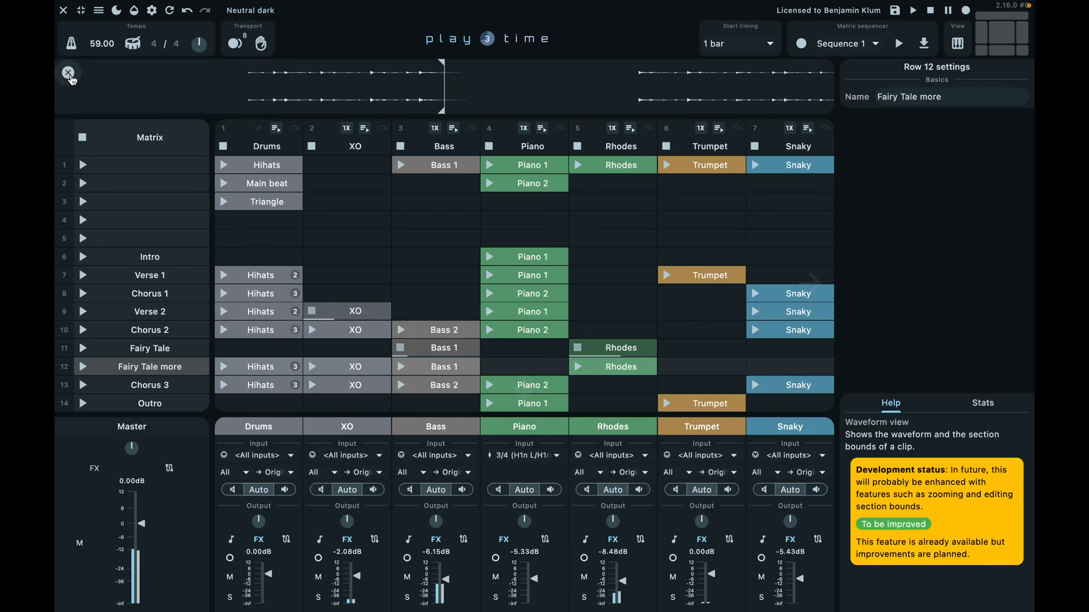
pyautogui.click(69, 73)
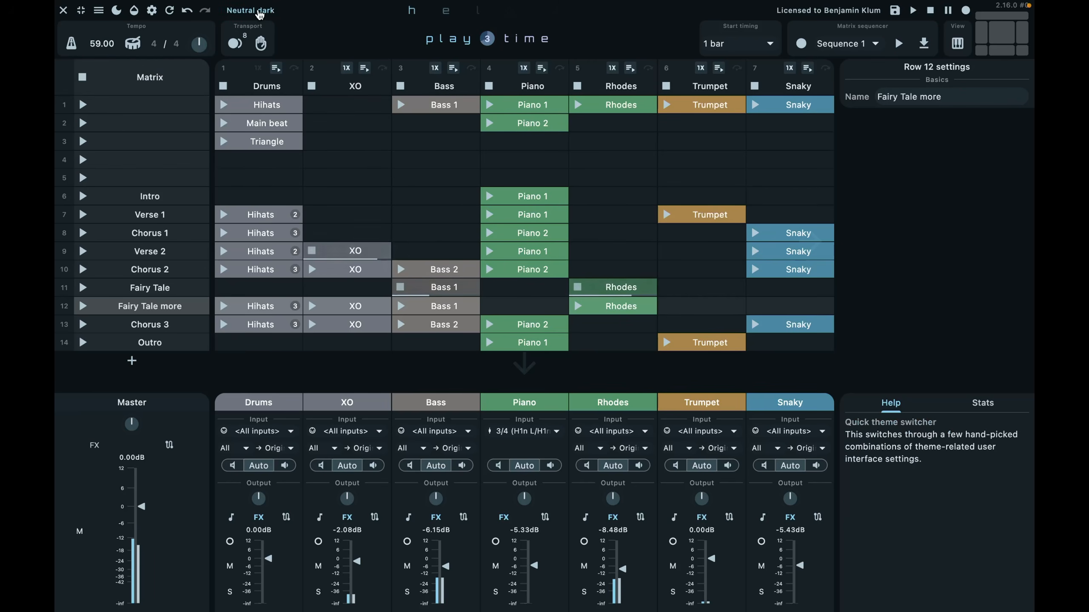
# - Switch the theme from Neutral light through REAPER (experimental) and Nightfall to Tron
pyautogui.click(258, 12)
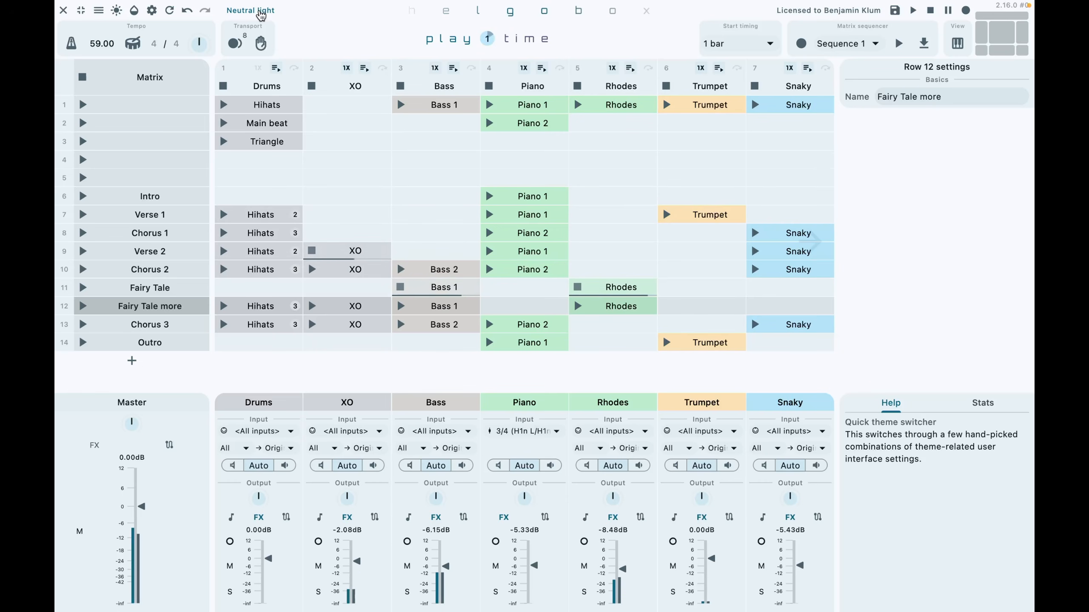
pyautogui.click(261, 12)
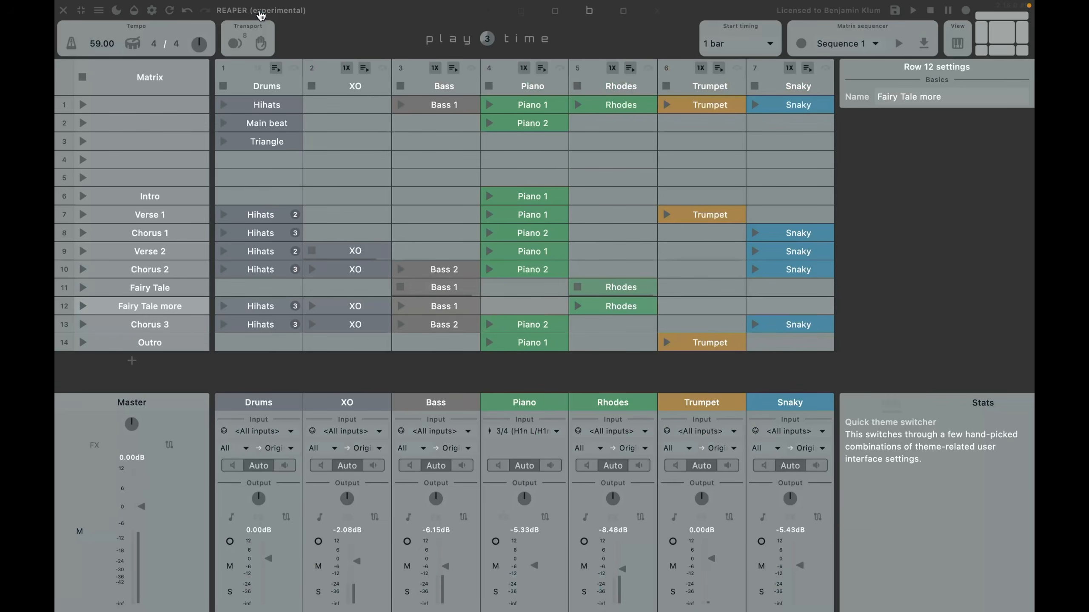
pyautogui.click(261, 11)
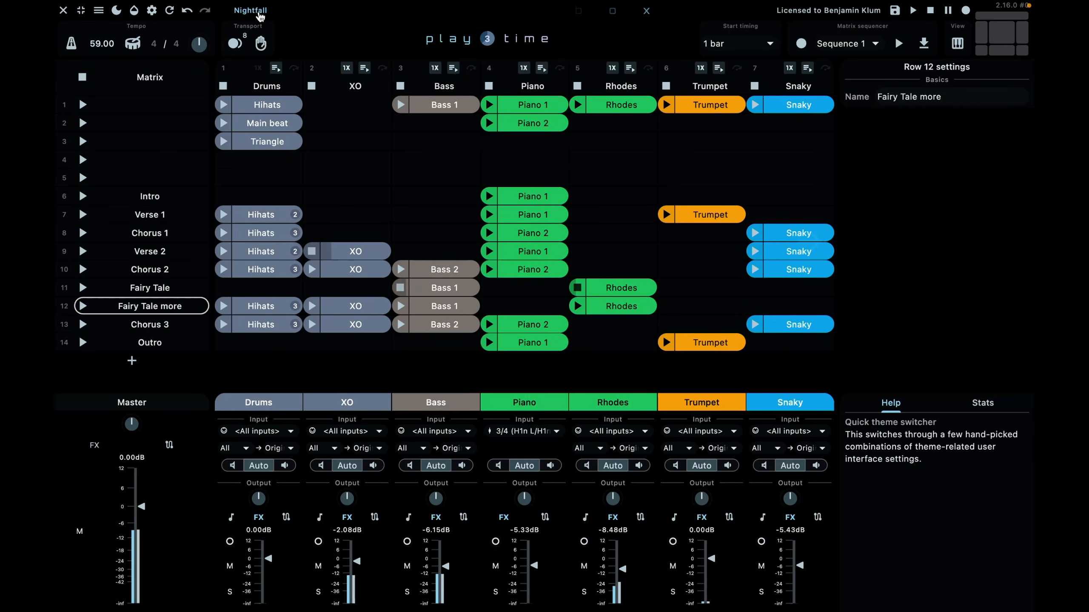
pyautogui.click(260, 12)
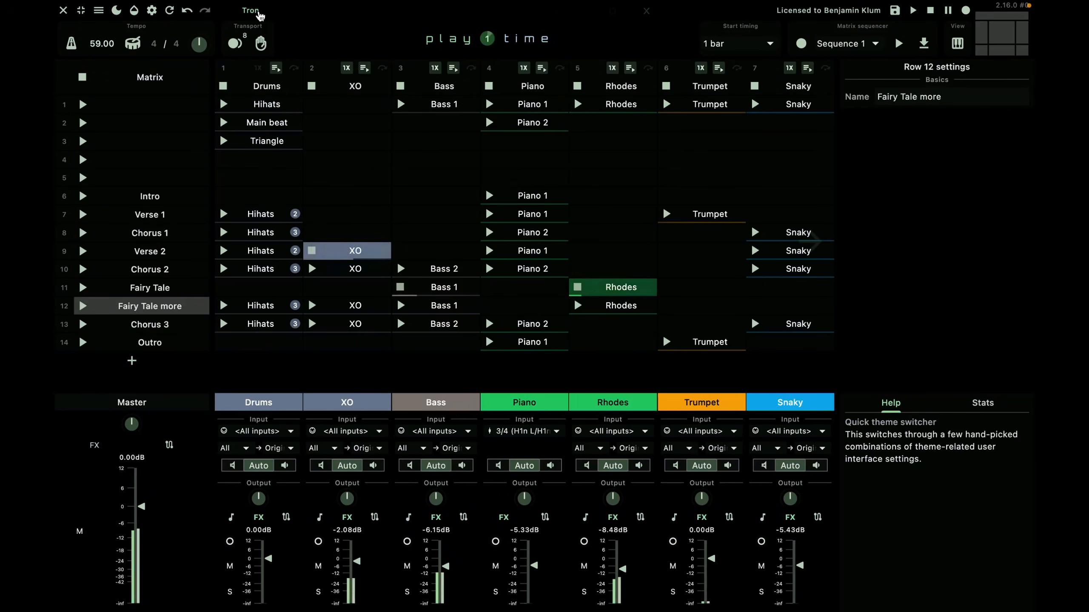
# - Hide the inspector, the help area and the scene column so that more clip columns fit
pyautogui.click(1023, 52)
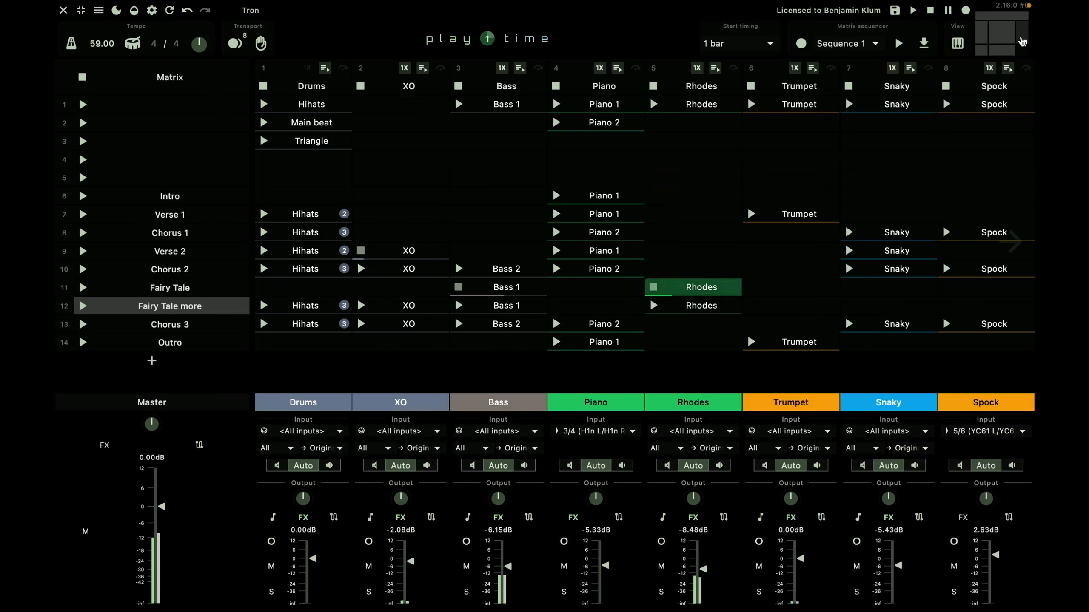
pyautogui.click(981, 55)
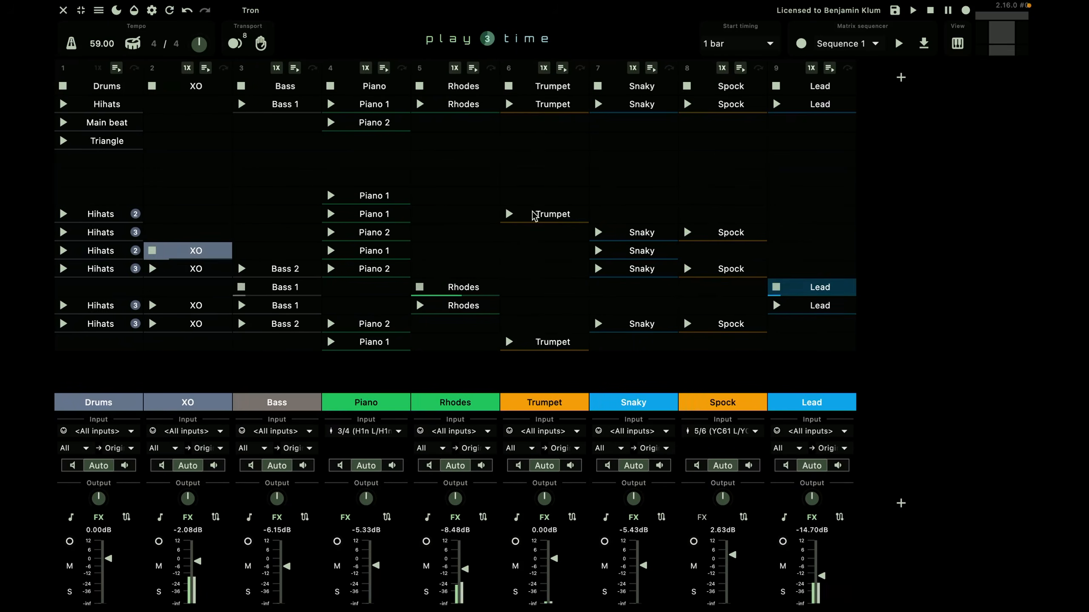
# - Cycle through the Hercules and Cherry blossom themes and return to Neutral dark
pyautogui.click(252, 12)
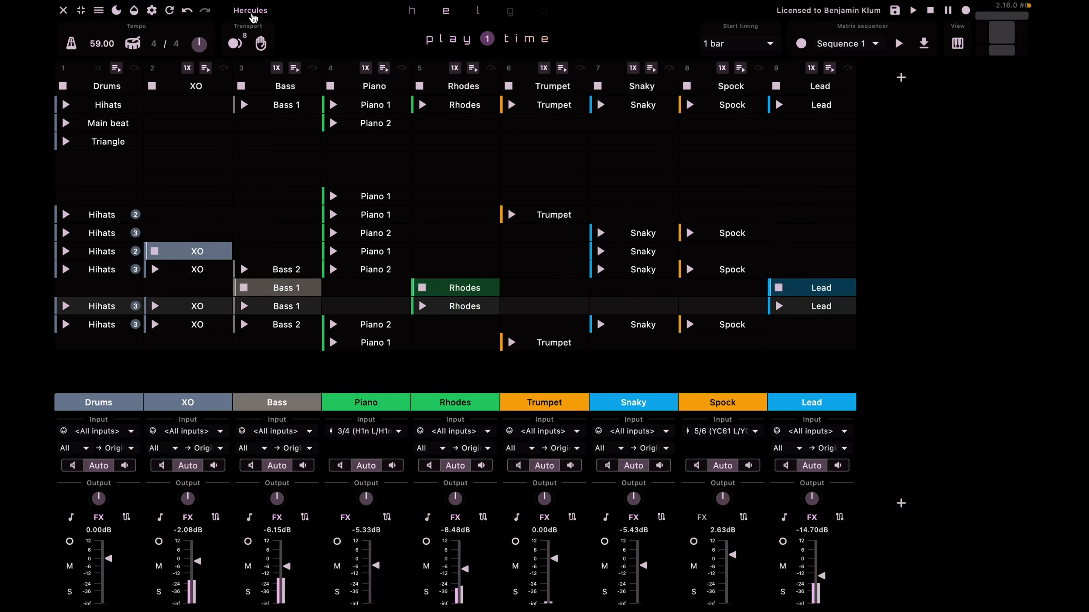
pyautogui.click(251, 11)
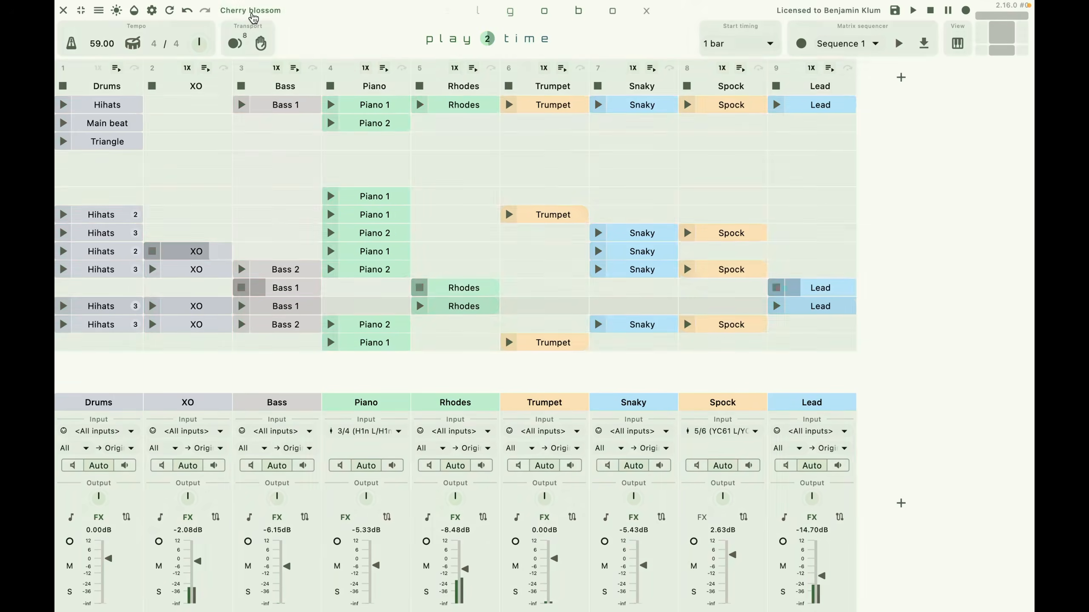
pyautogui.click(253, 13)
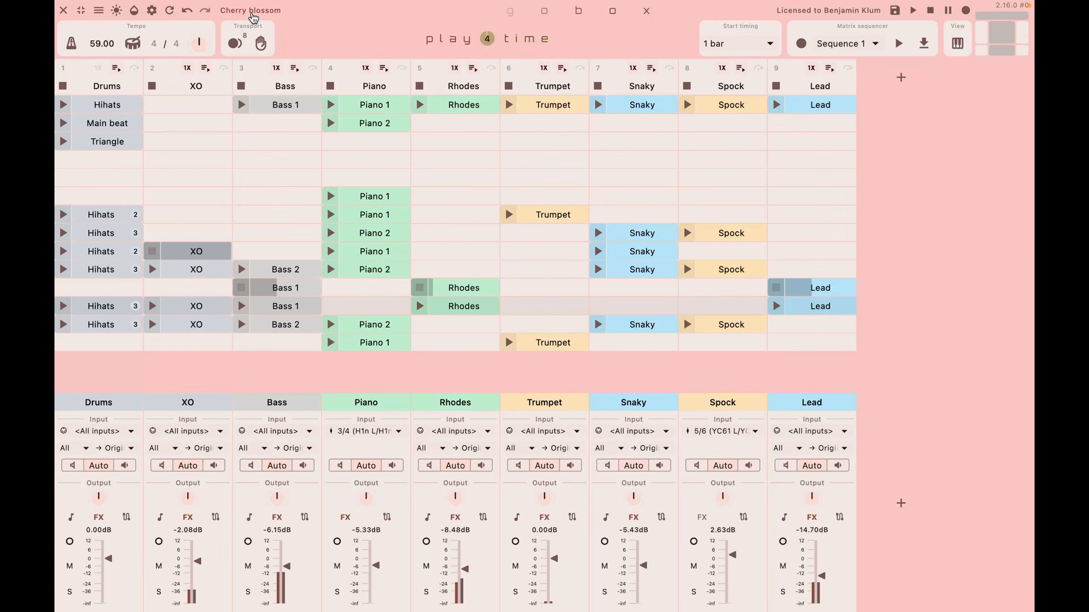
pyautogui.click(253, 16)
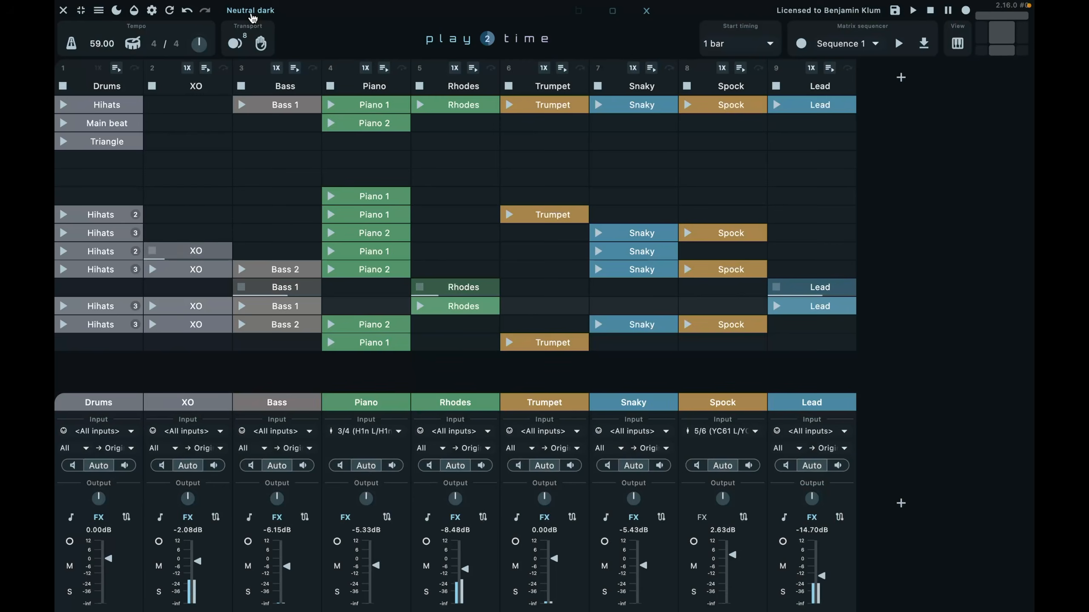
# - Set Playtime's cell height to Jumbo in the appearance settings and close the settings
pyautogui.click(152, 11)
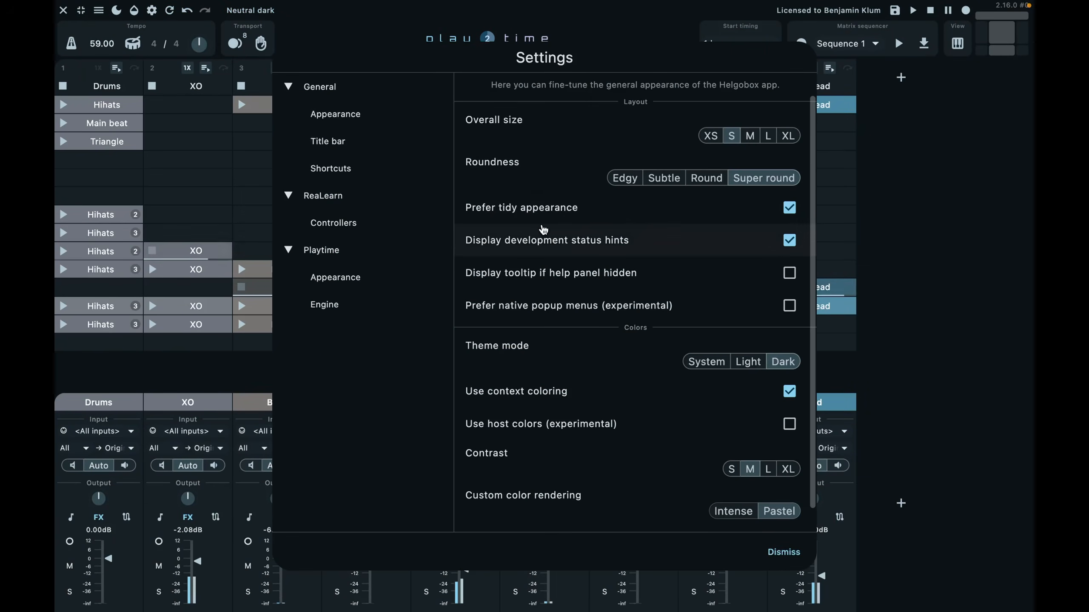
pyautogui.scroll(2, 537, 182)
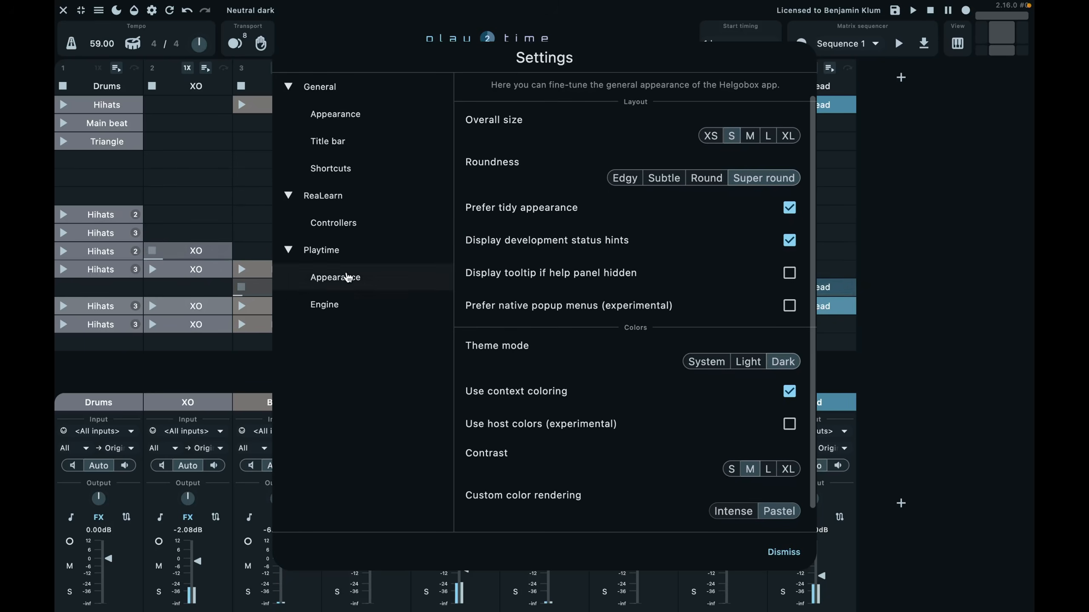
pyautogui.click(346, 278)
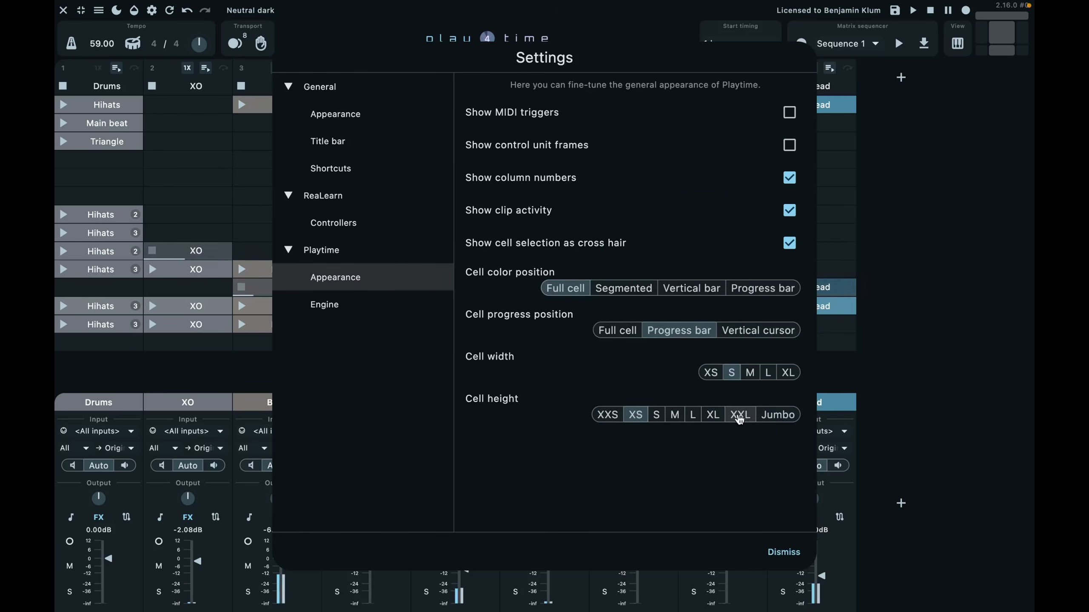
pyautogui.click(753, 422)
pyautogui.click(778, 419)
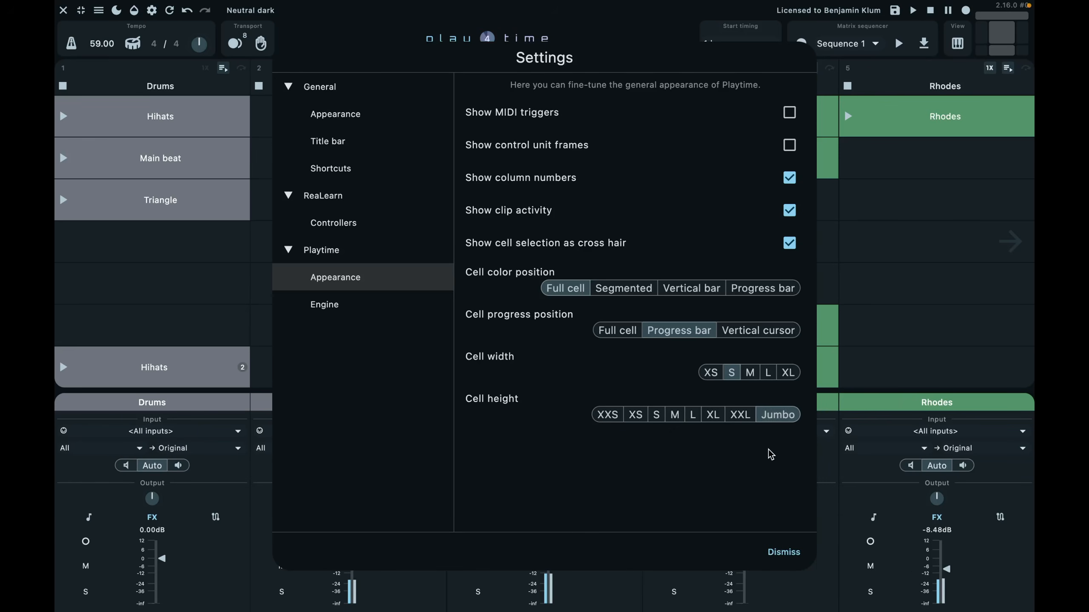
pyautogui.click(782, 552)
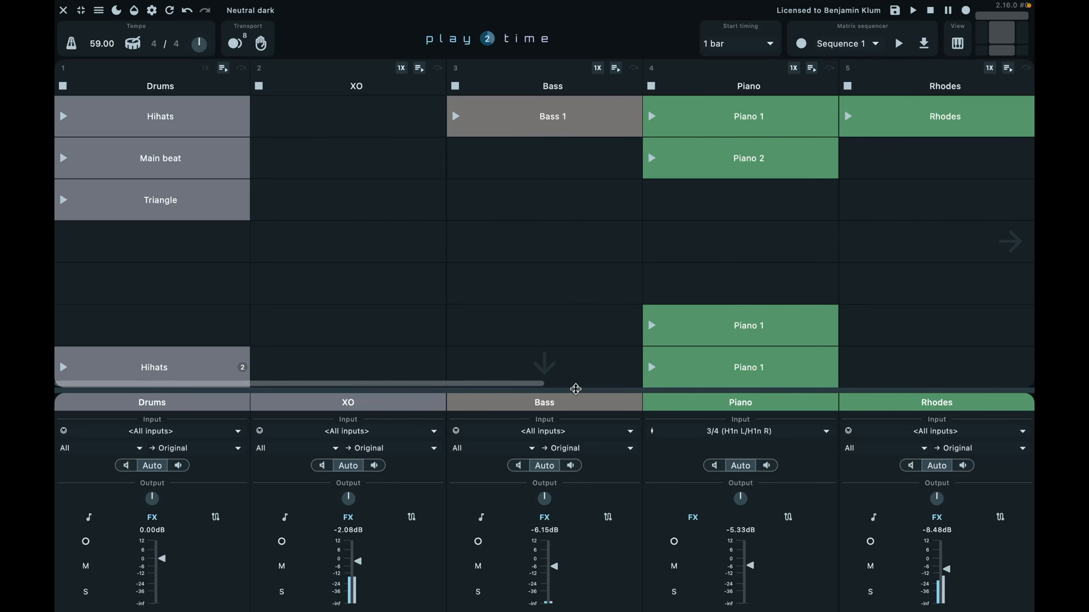
# - Shrink the mixer to its compact layout and hide it to leave more room for the clip matrix
pyautogui.moveTo(570, 391); pyautogui.dragTo(565, 506)
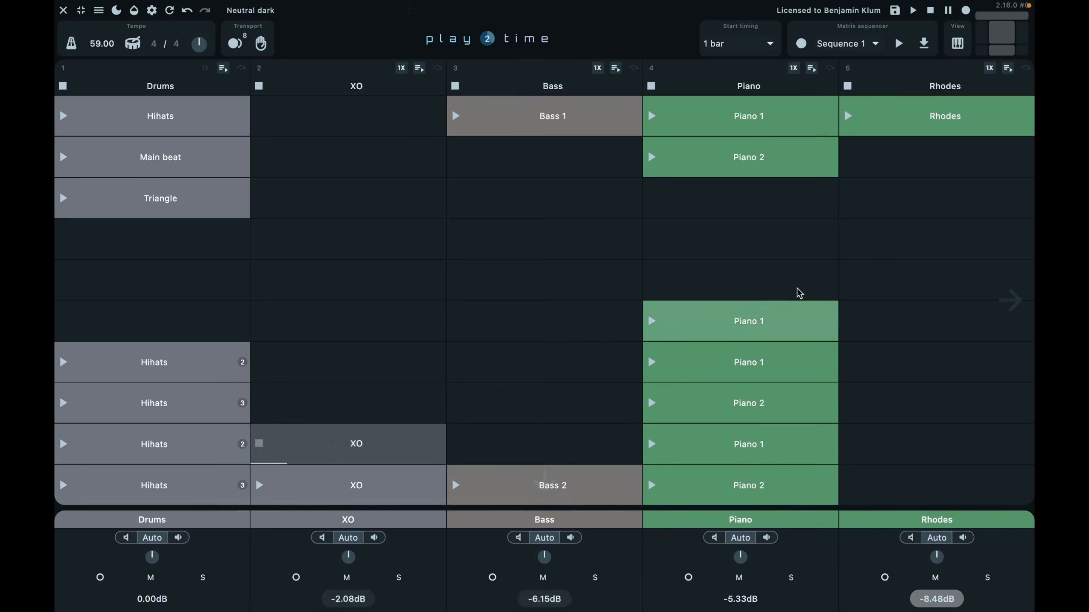
pyautogui.click(1001, 51)
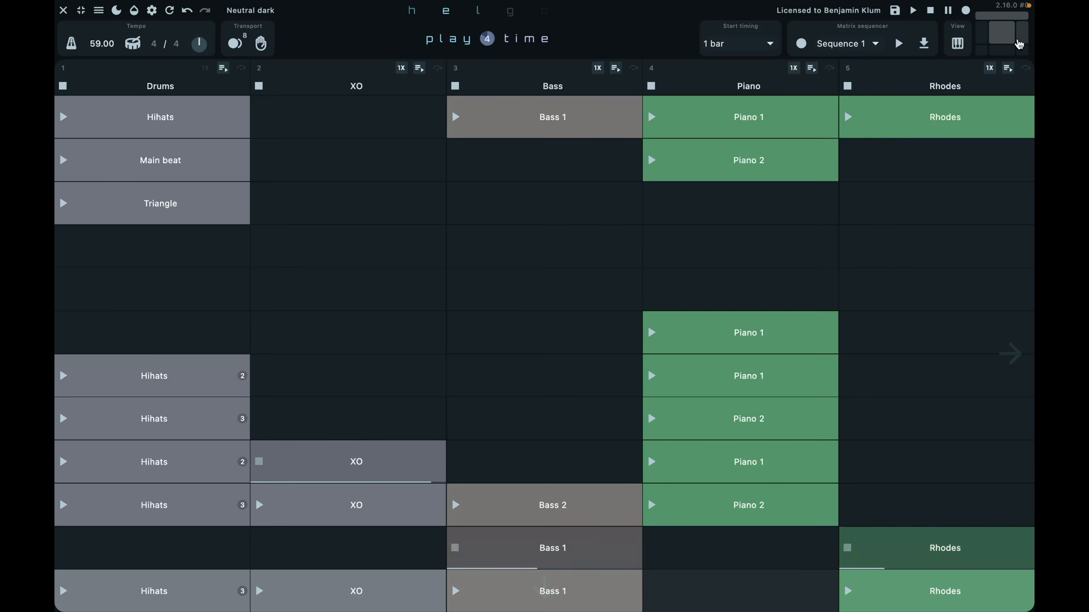
# - Show the inspector, help and scene column again and set the matrix's start timing to 2 bars
pyautogui.click(1021, 45)
pyautogui.click(1022, 49)
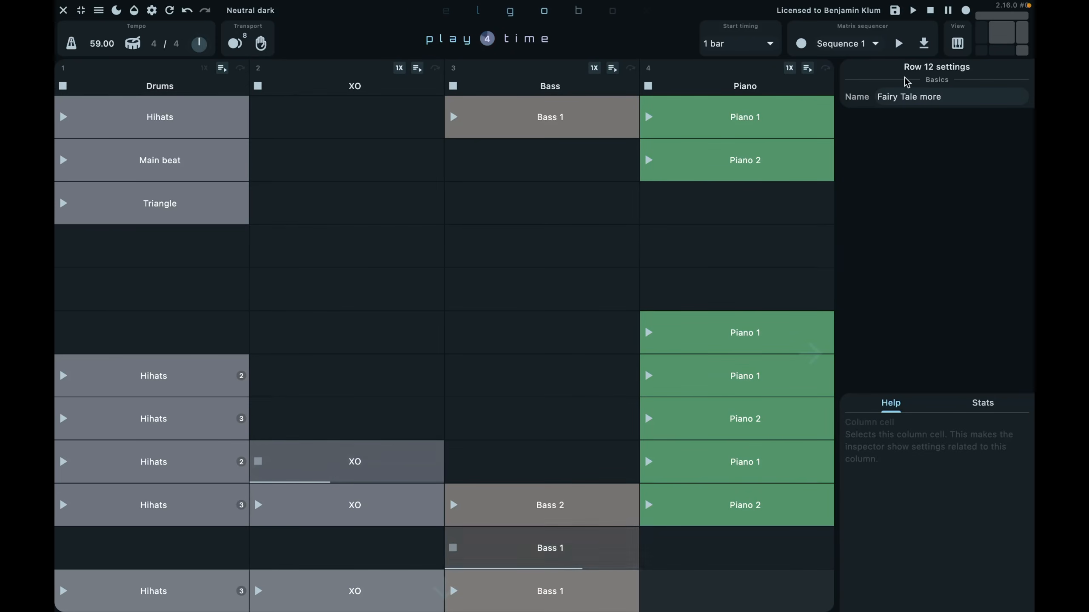
pyautogui.click(977, 40)
pyautogui.click(141, 78)
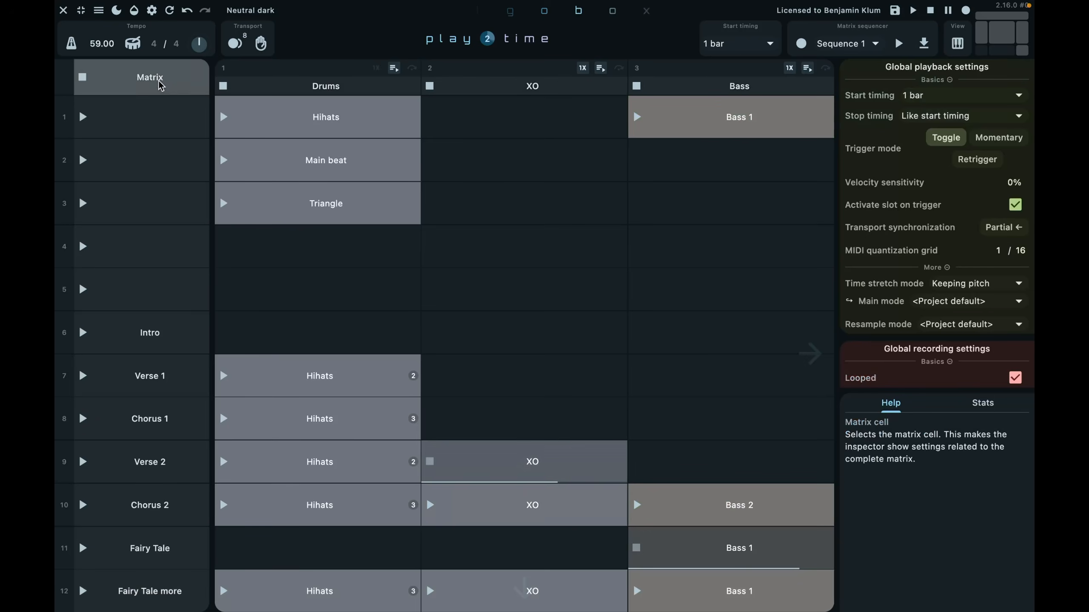
pyautogui.click(928, 101)
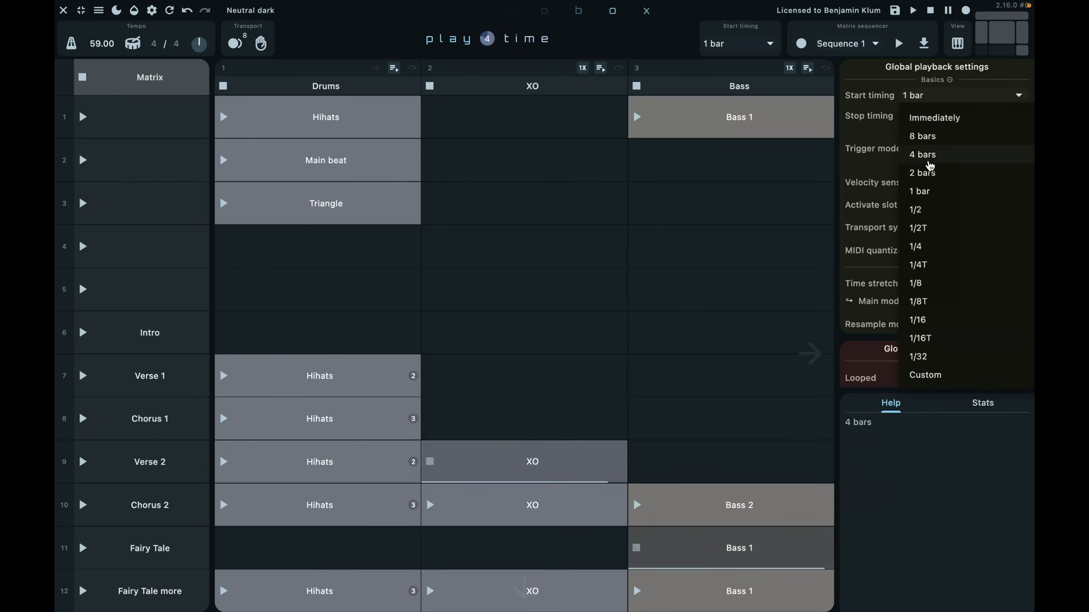
pyautogui.click(928, 174)
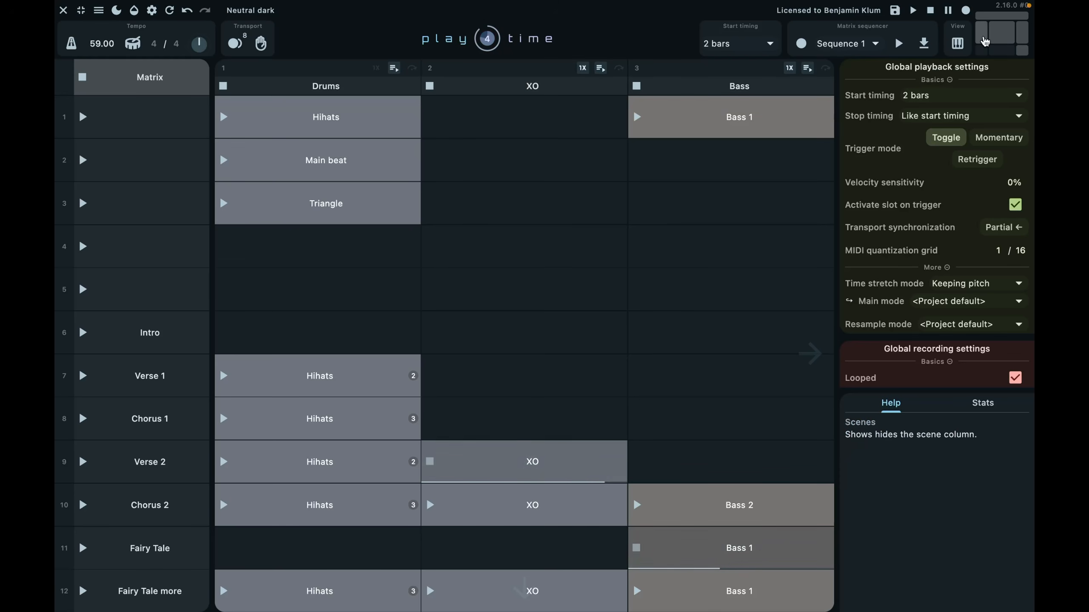
# - Hide the scene column, the inspector and the help area so only the clip grid fills the window
pyautogui.click(984, 41)
pyautogui.click(1024, 41)
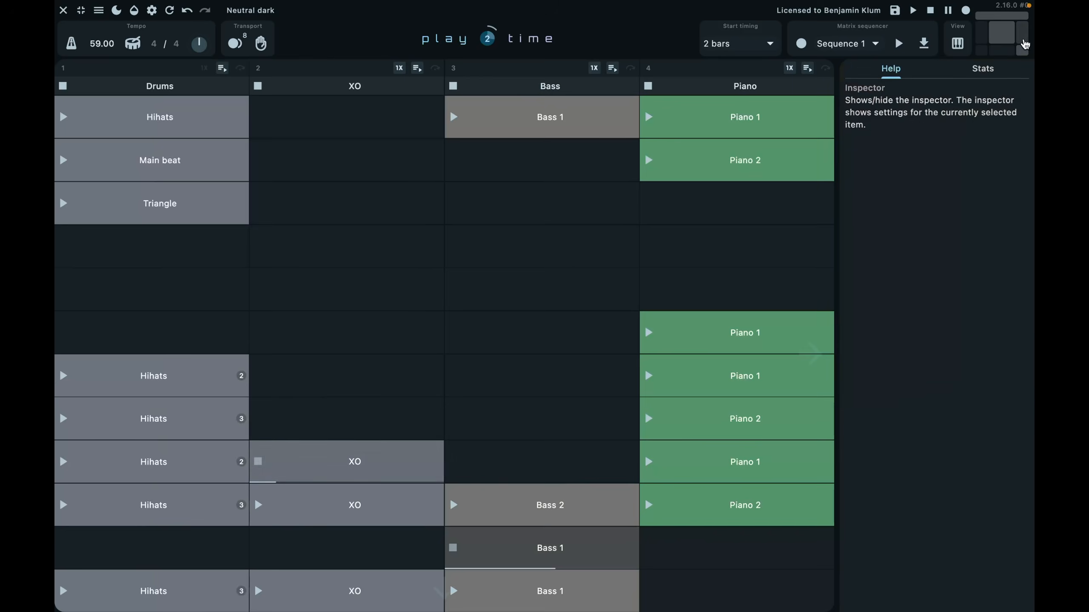
pyautogui.click(1023, 51)
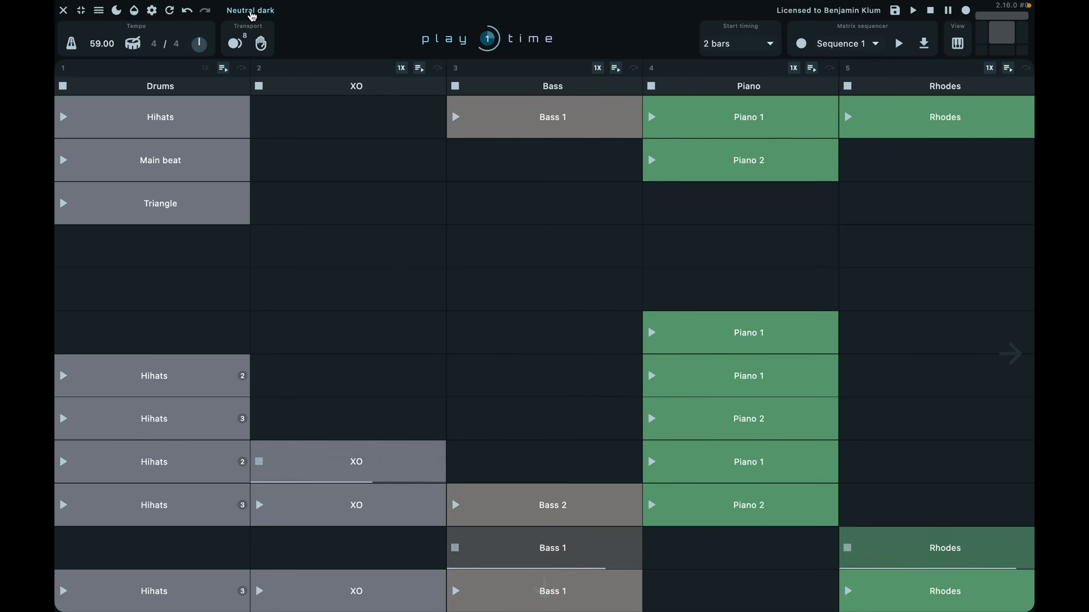
# - Cycle through the themes to Hercules and hide the toolbar with the tempo and transport controls
pyautogui.click(253, 11)
pyautogui.click(253, 11)
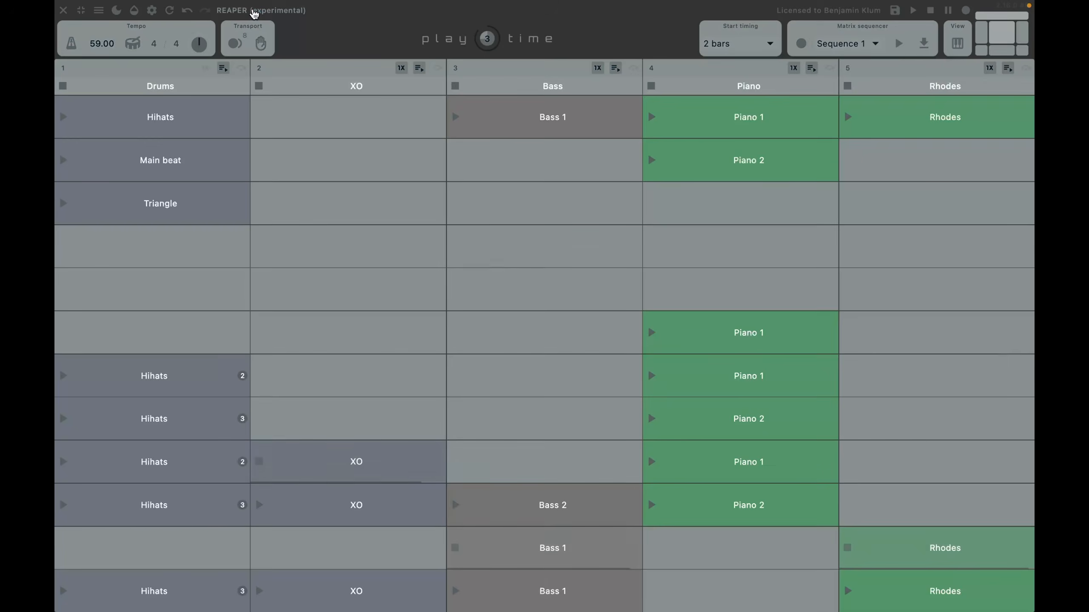
pyautogui.click(253, 10)
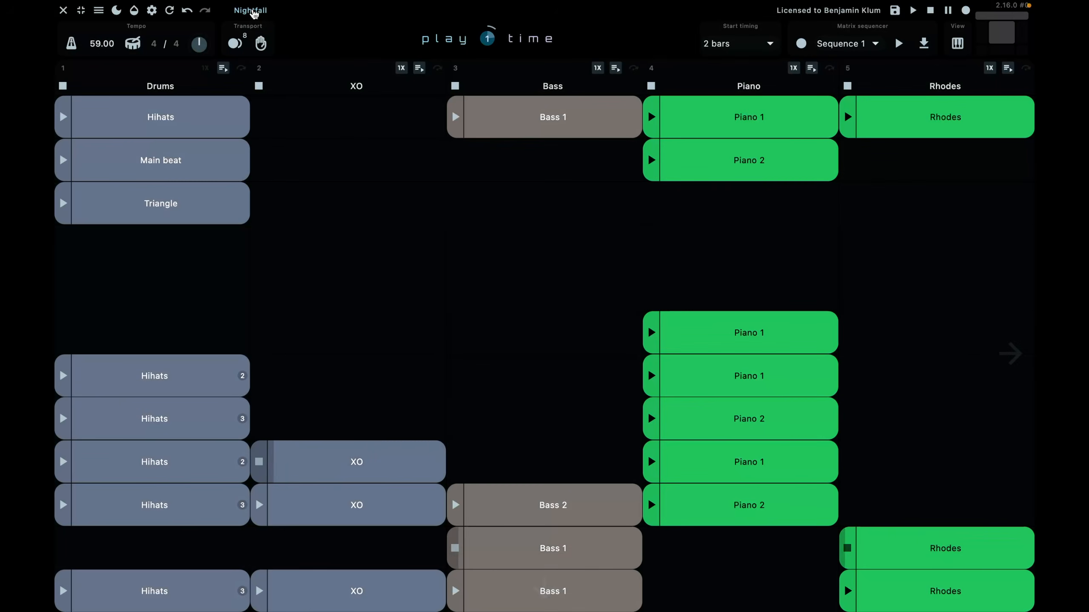
pyautogui.click(253, 11)
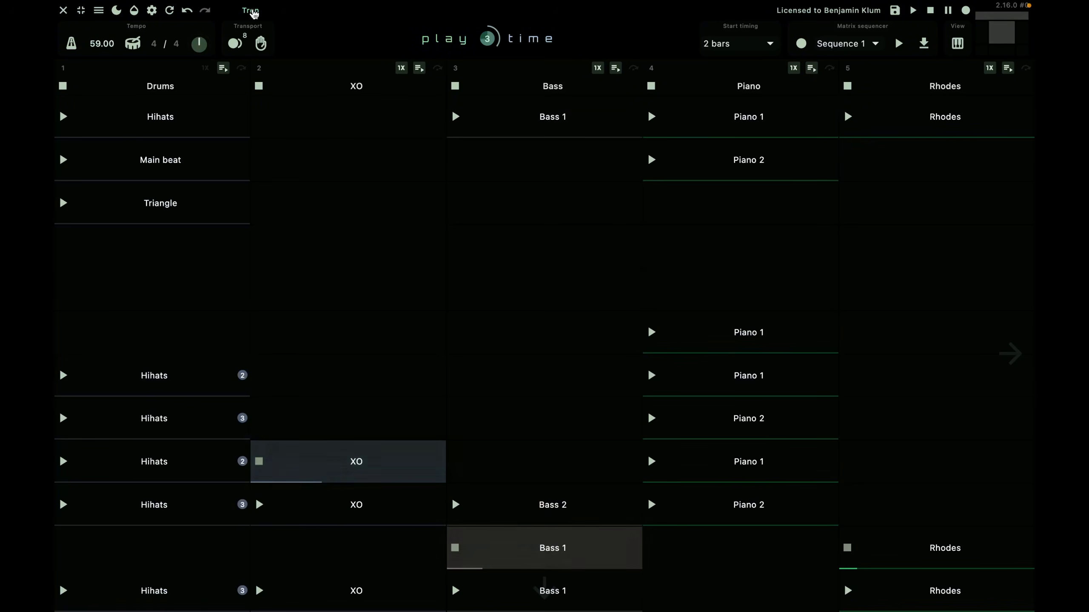
pyautogui.hscroll(1, 512, 205)
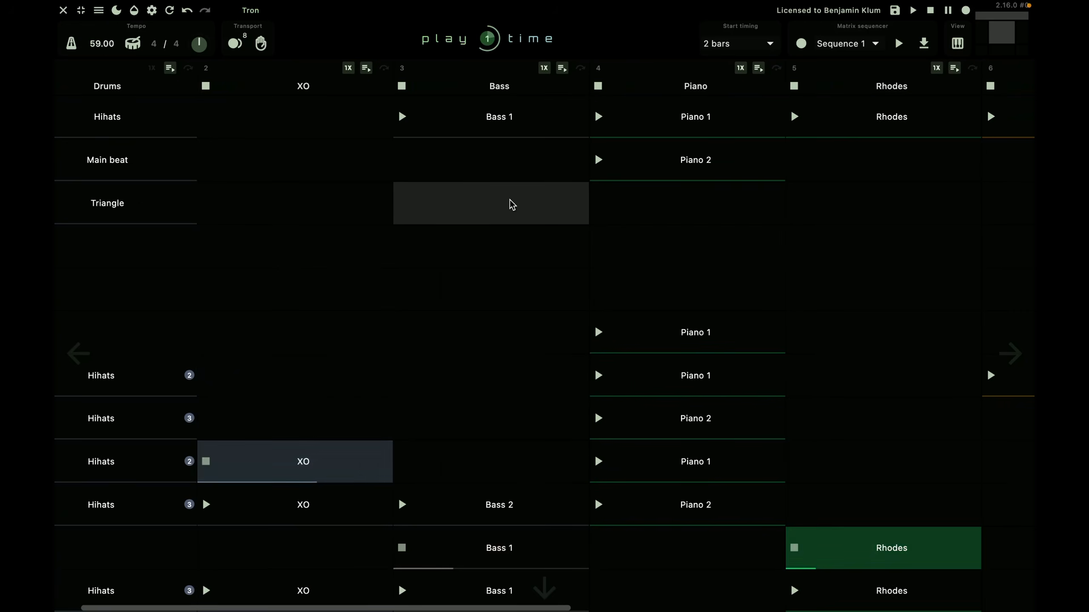
pyautogui.click(263, 14)
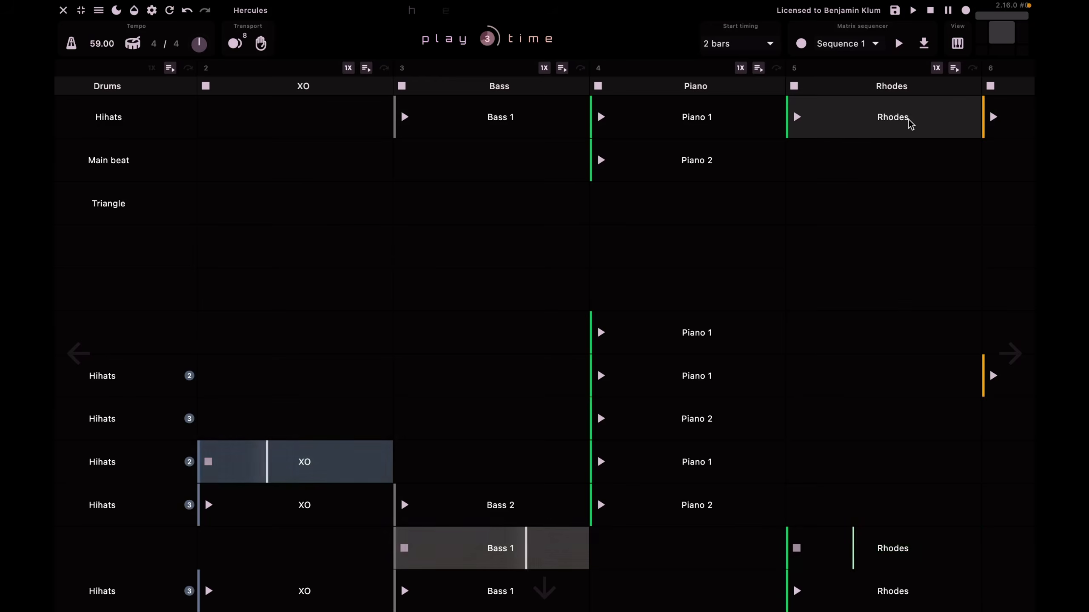
pyautogui.click(1002, 29)
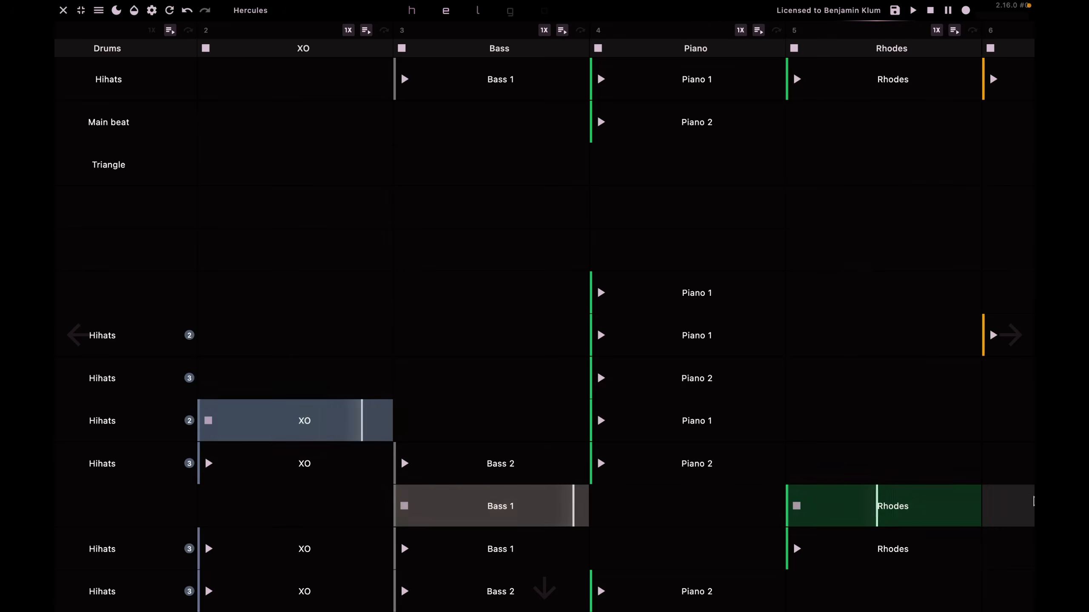
# - Select the Piano 1 cell in the Verse 1 row and turn off showing the cell selection as a cross hair
pyautogui.click(755, 353)
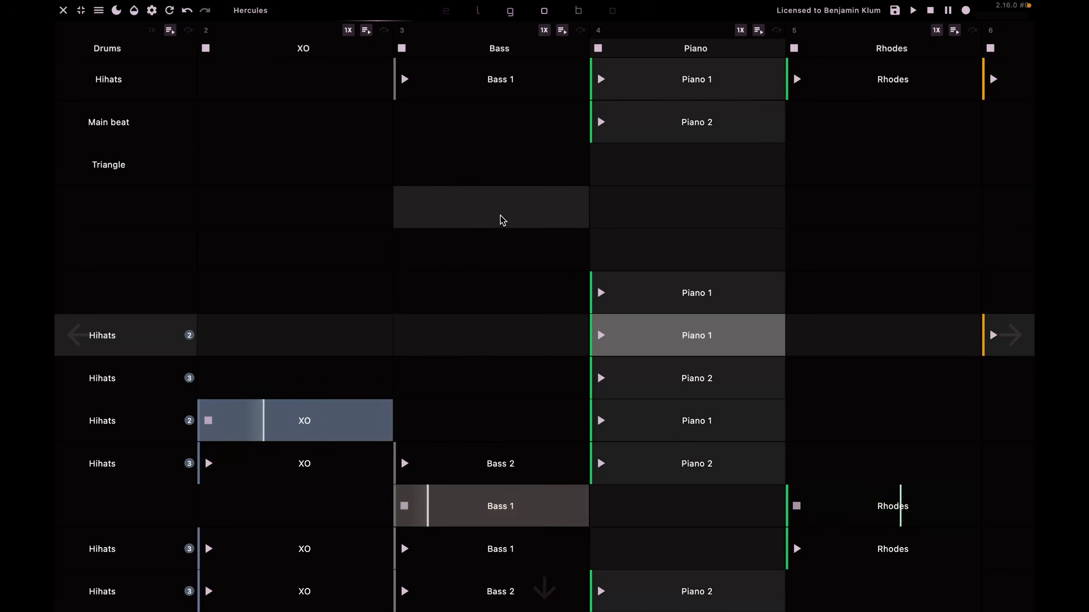
pyautogui.click(152, 11)
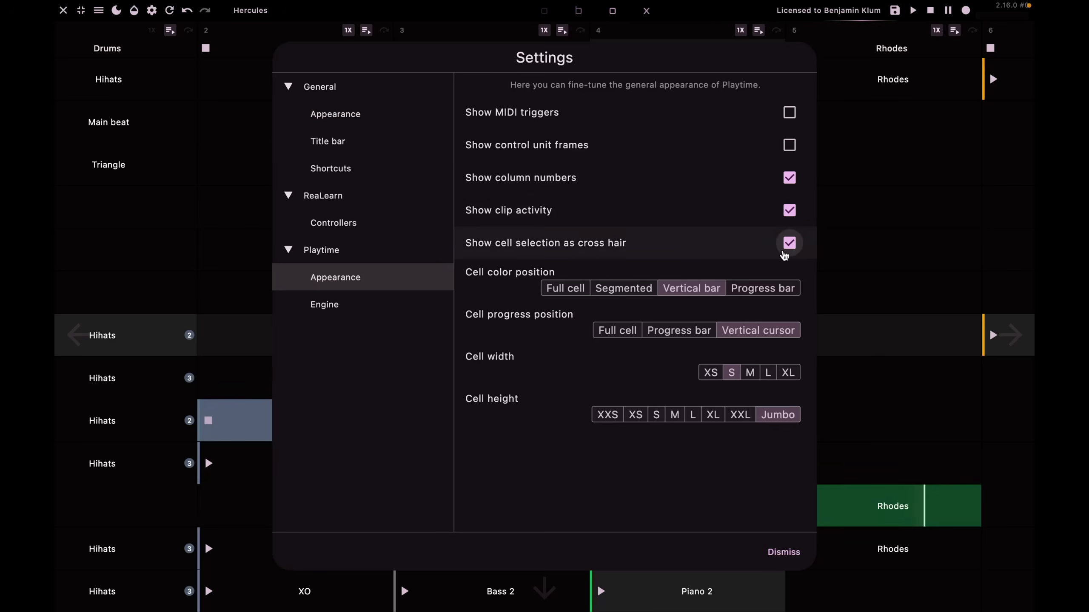
pyautogui.click(789, 243)
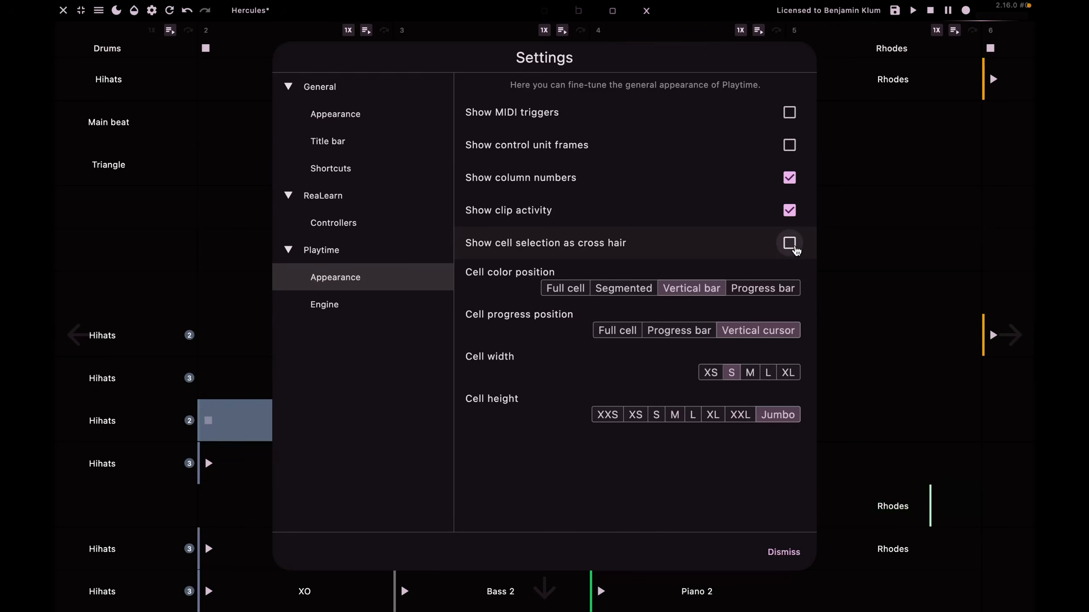
# - Turn off showing clip activity and column numbers in Playtime's appearance settings, and toggle MIDI triggers on and off again
pyautogui.click(880, 251)
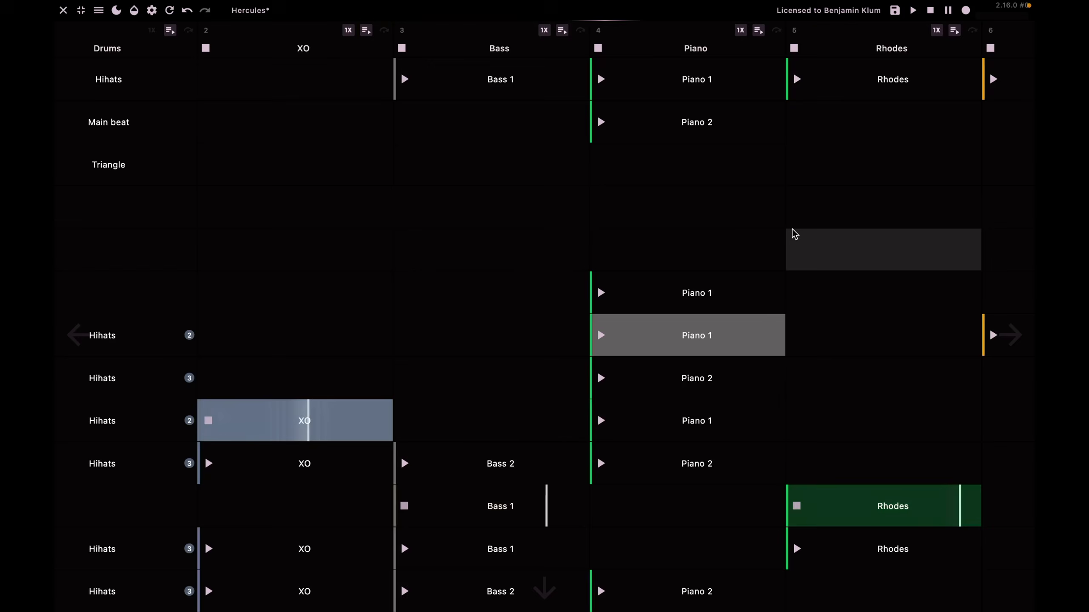
pyautogui.click(153, 11)
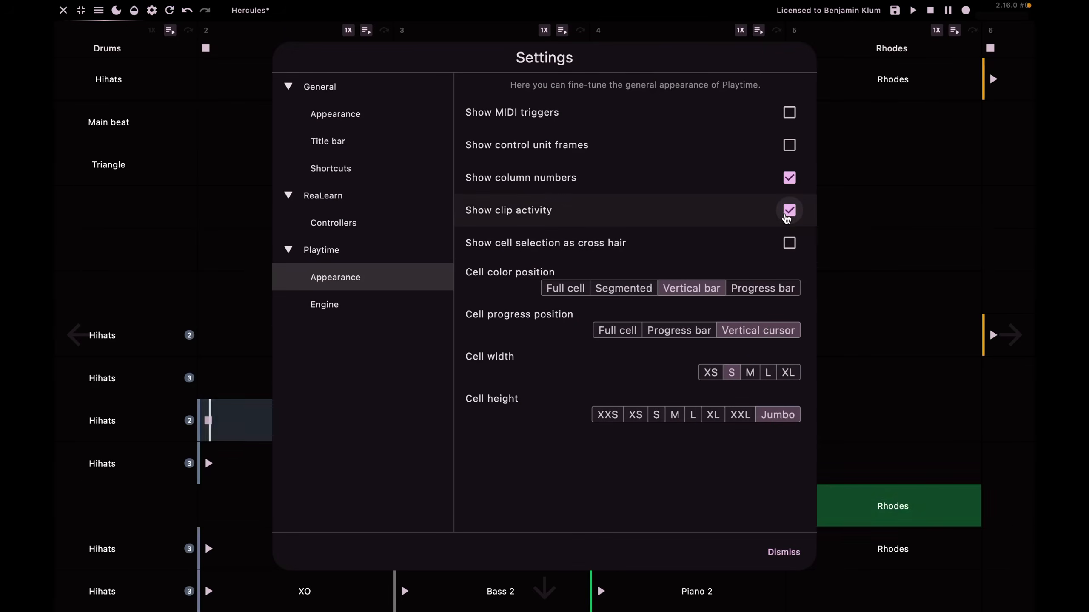
pyautogui.click(789, 211)
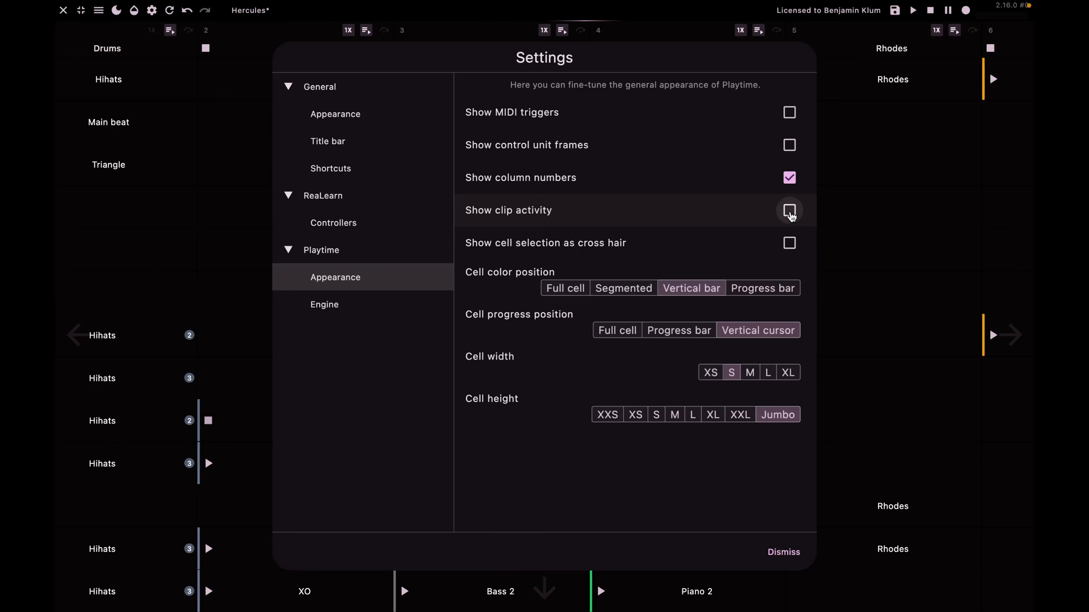
pyautogui.click(789, 177)
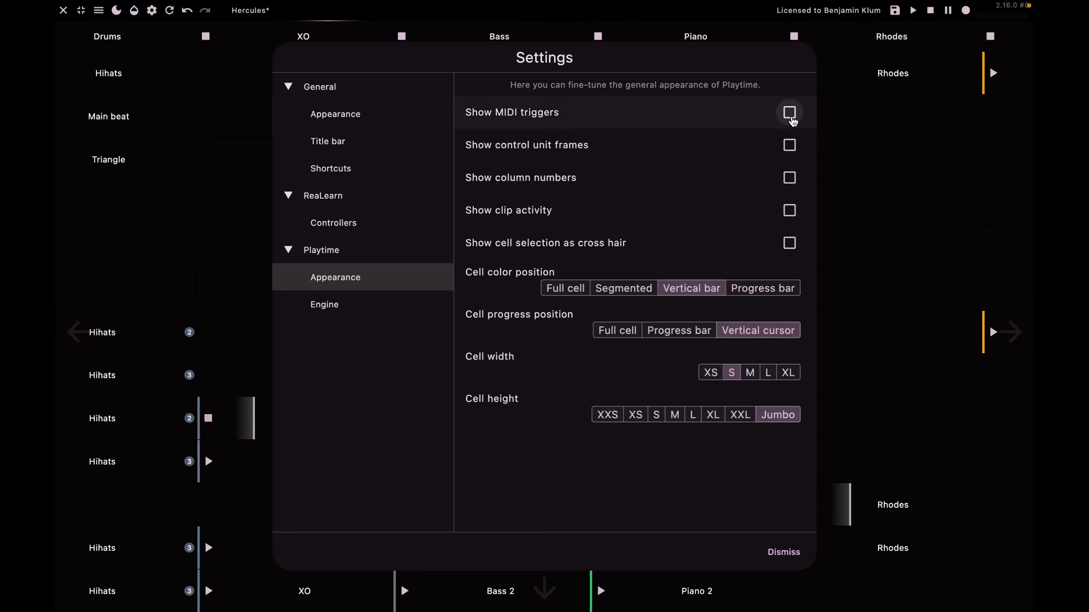
pyautogui.click(790, 119)
pyautogui.click(791, 119)
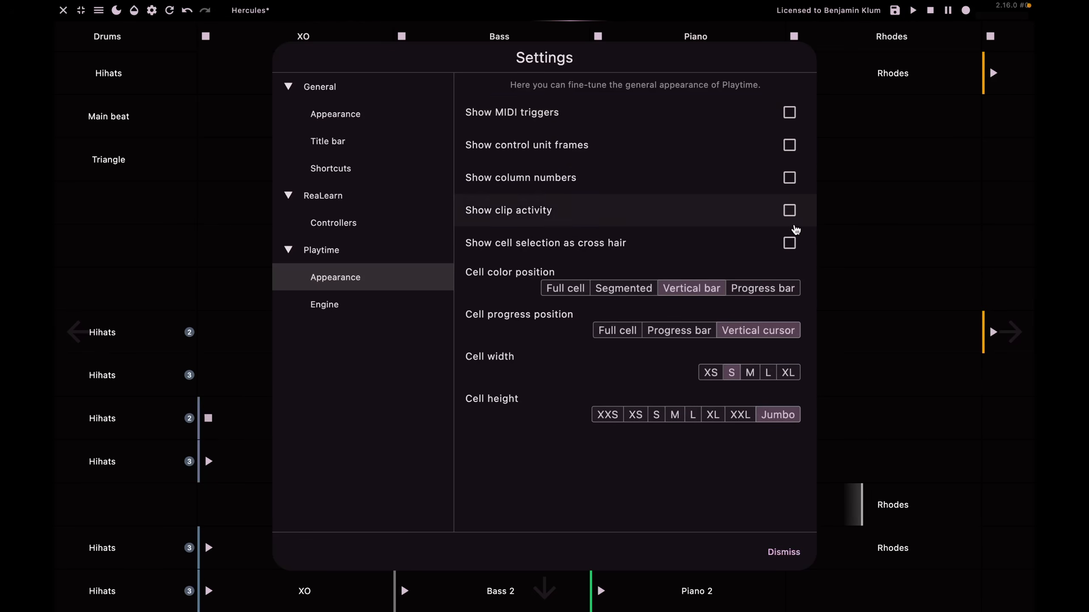
# - Try the Progress bar and Full cell options for the cell color position and set it to Segmented
pyautogui.click(748, 289)
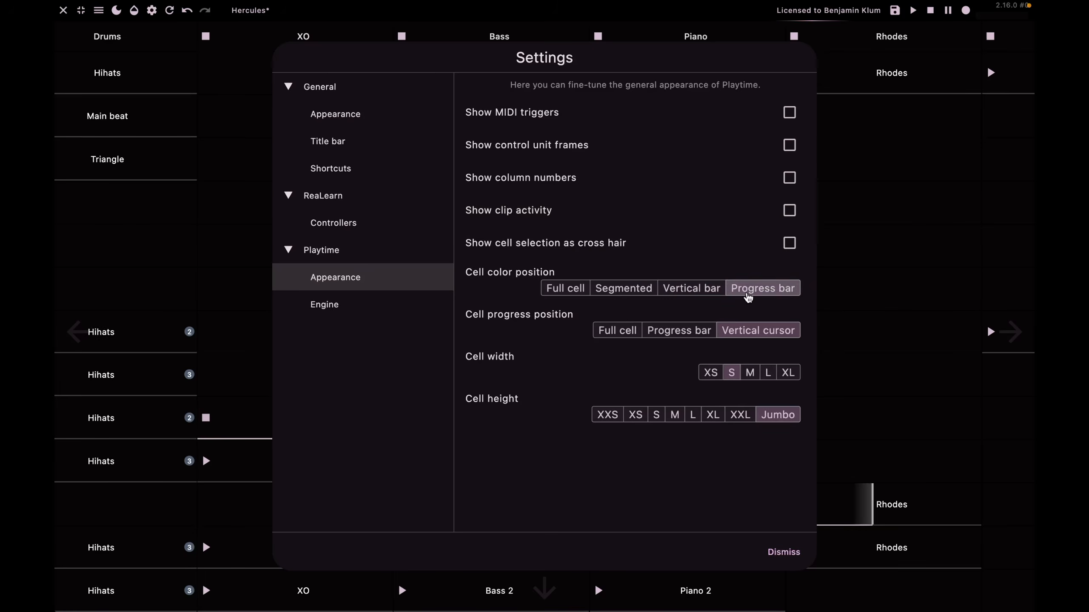
pyautogui.click(624, 290)
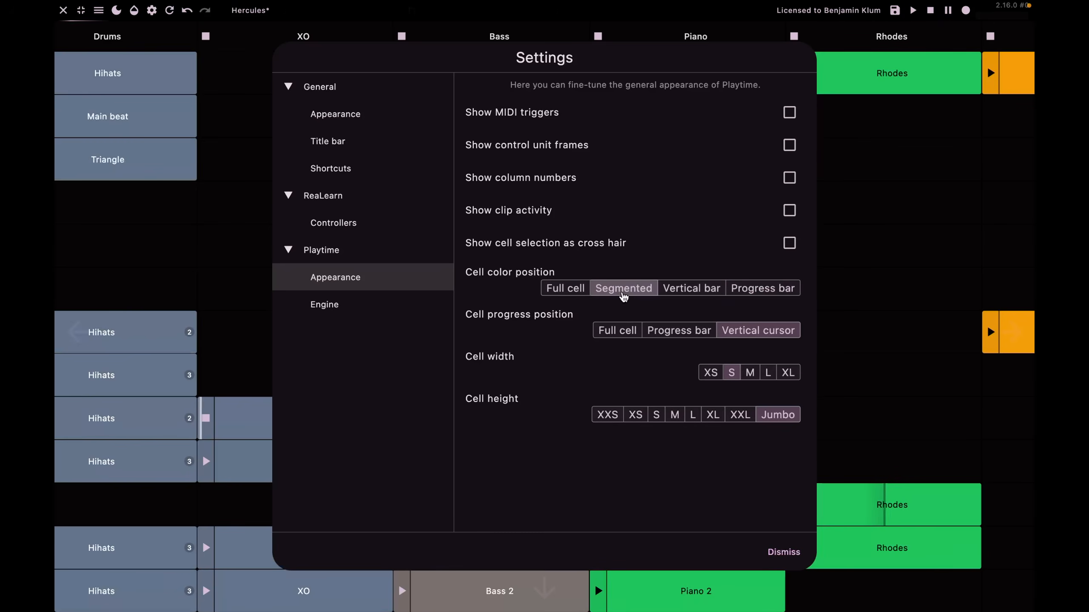
pyautogui.click(574, 288)
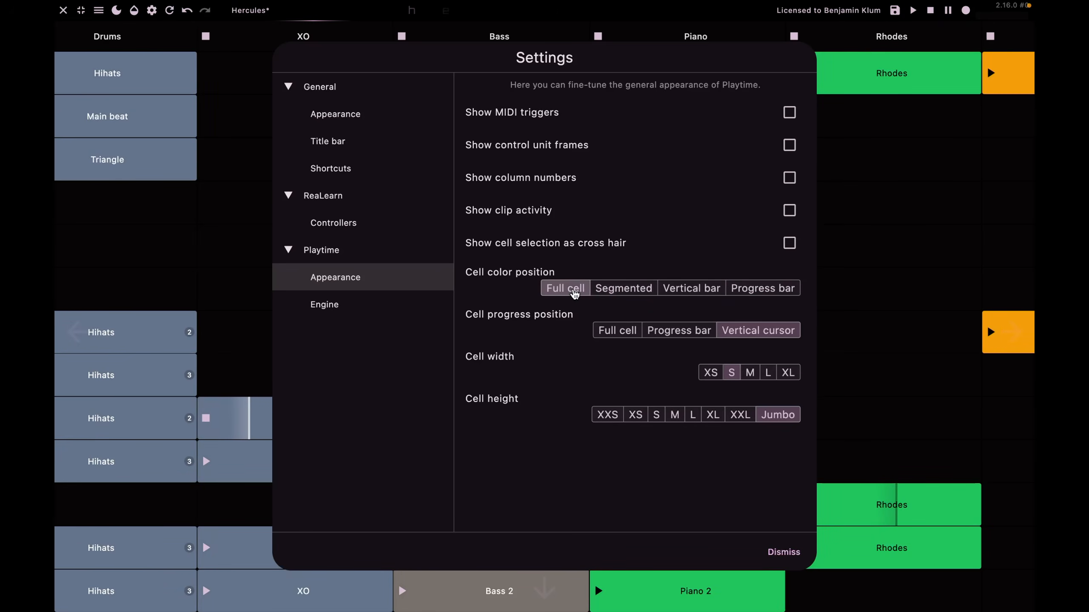
pyautogui.click(617, 292)
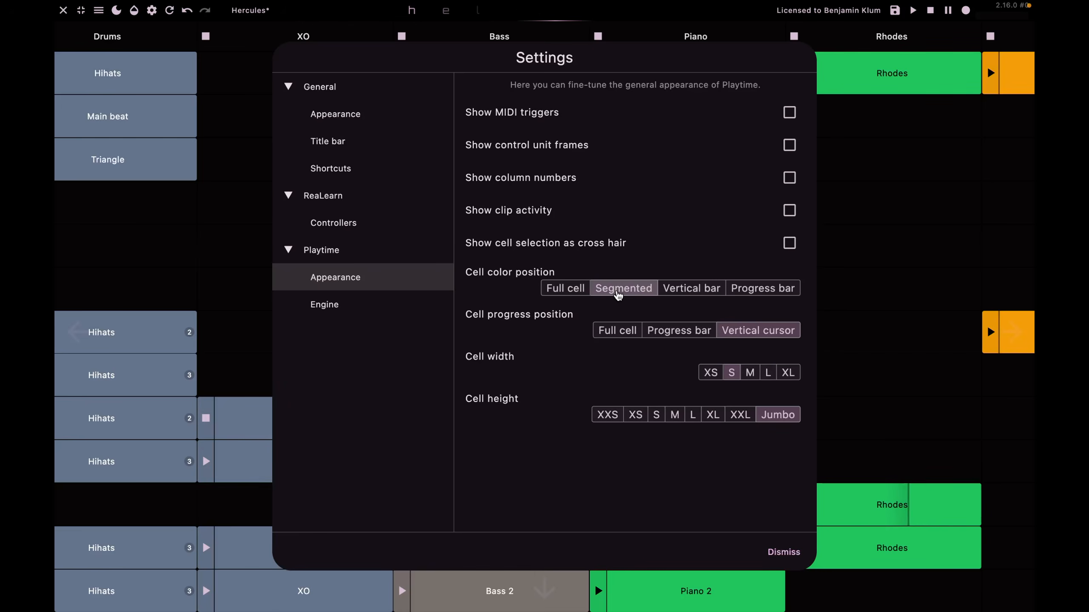
# - Try cell widths L and XL, set the cell width to XS and close the settings
pyautogui.click(768, 373)
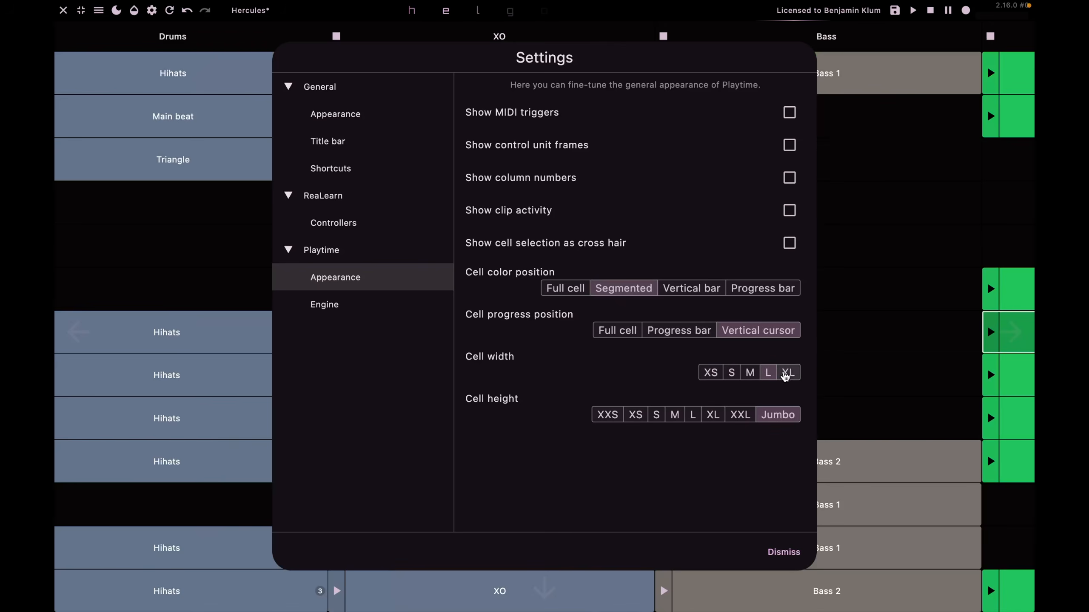
pyautogui.click(787, 373)
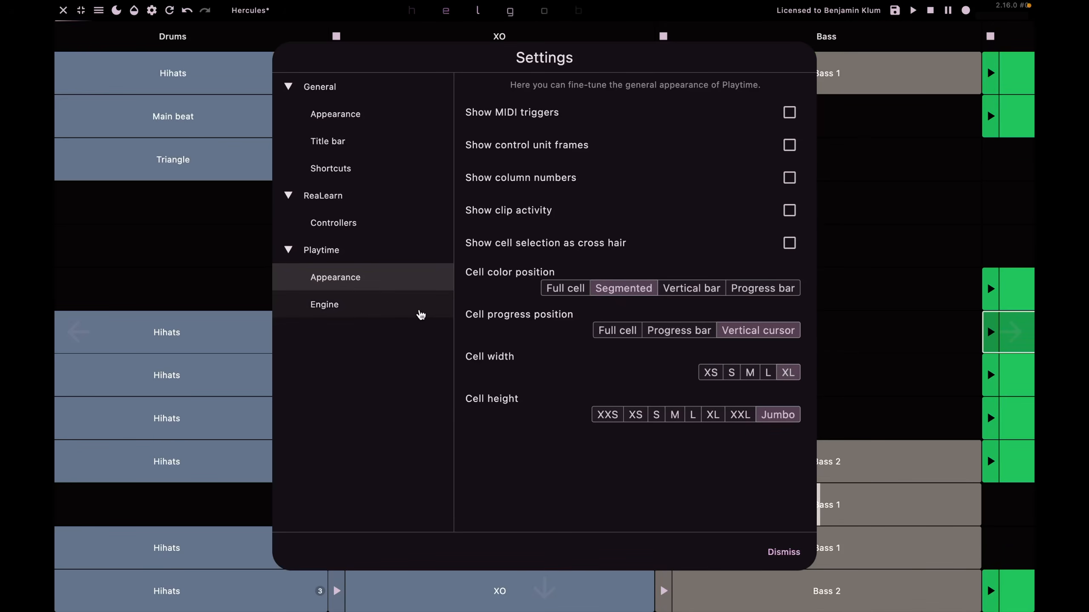
pyautogui.click(712, 373)
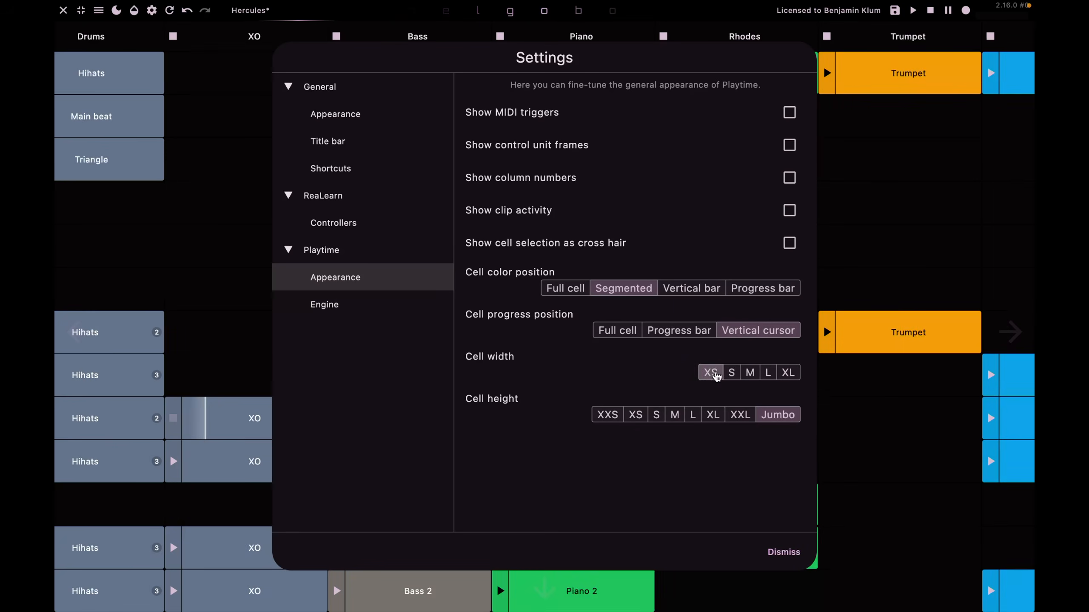
pyautogui.click(900, 298)
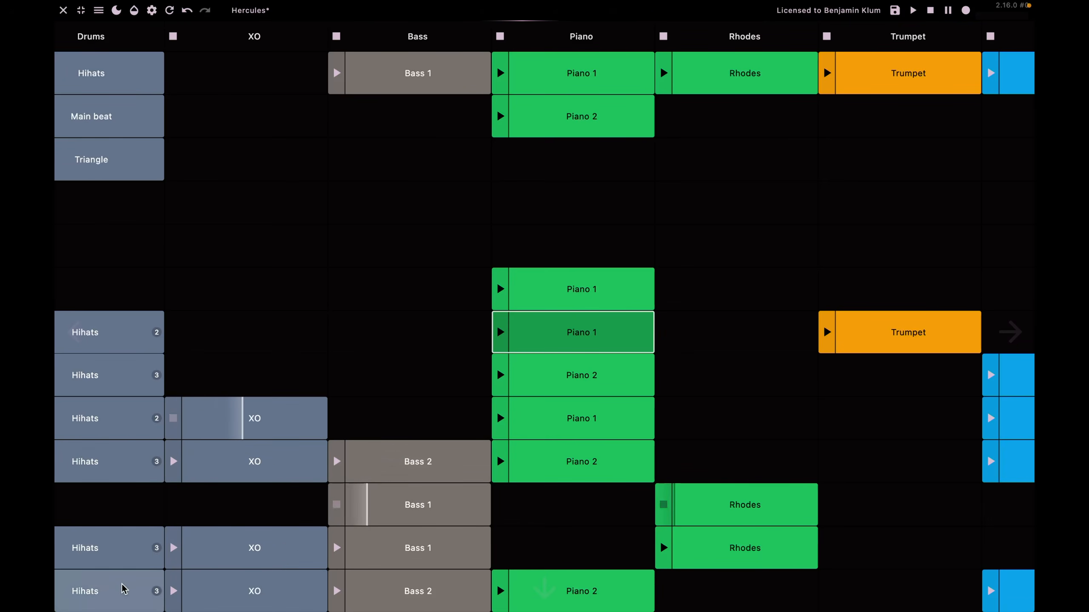
# - Show the tempo and transport toolbar and the scene column again, and launch the Fairy Tale more scene
pyautogui.click(1006, 17)
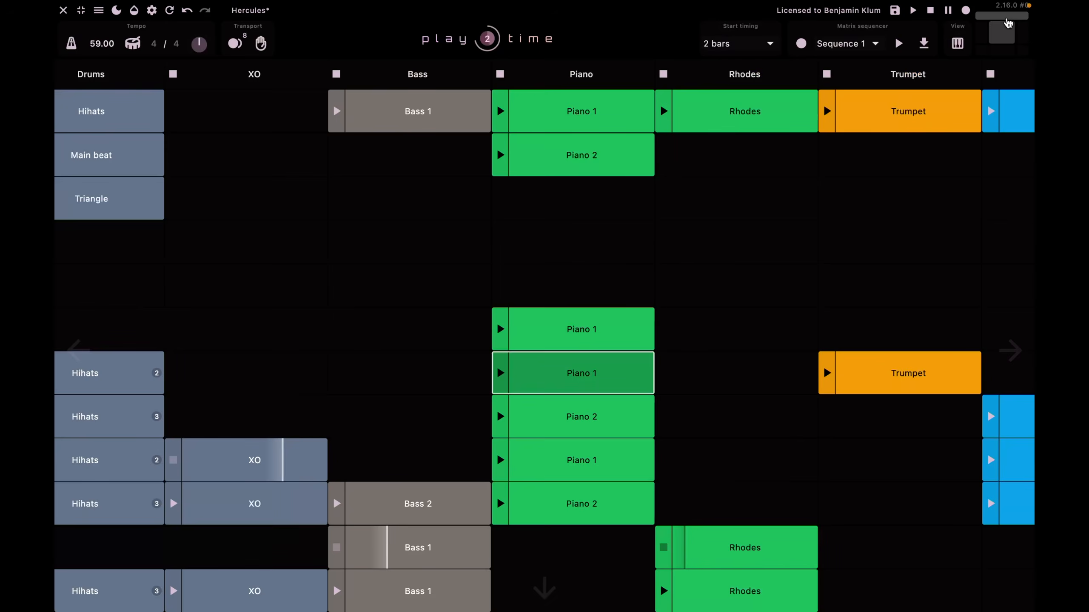
pyautogui.click(982, 40)
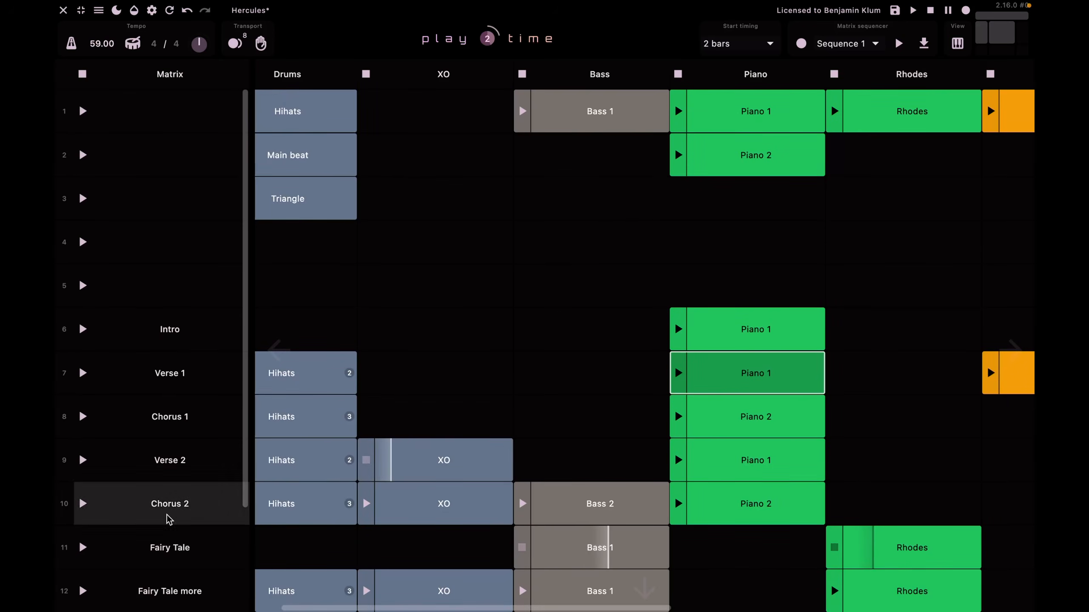
pyautogui.scroll(1, 168, 518)
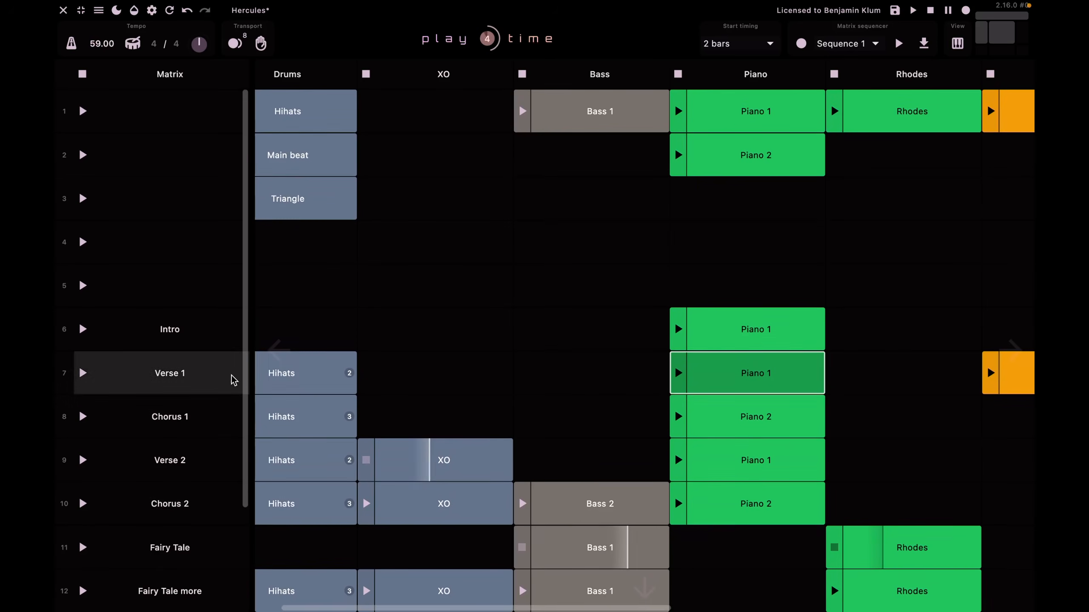
pyautogui.moveTo(245, 381); pyautogui.dragTo(248, 433)
pyautogui.scroll(2, 248, 430)
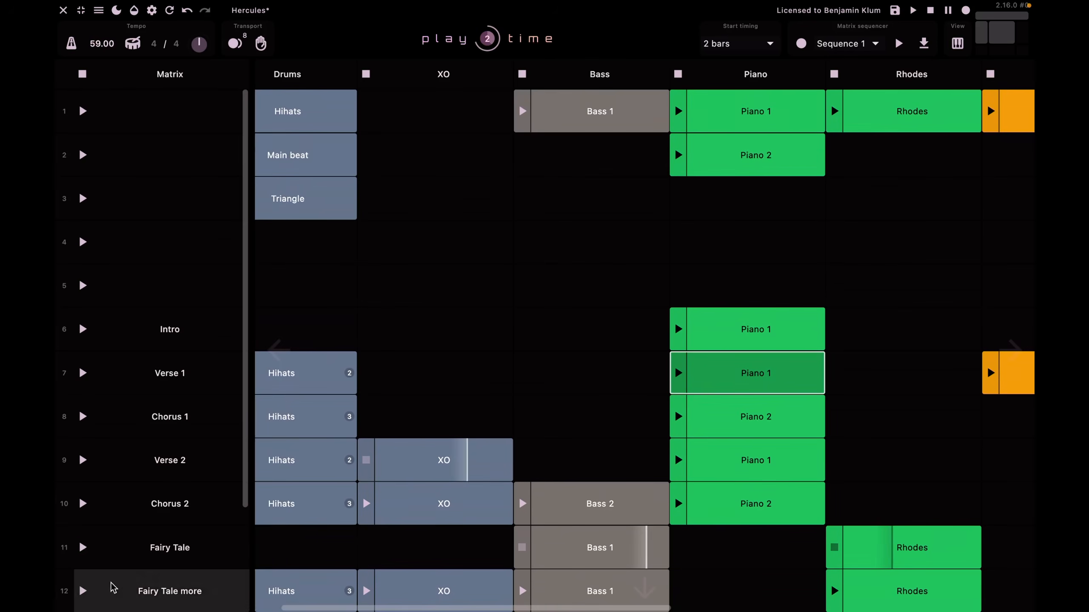
pyautogui.click(84, 592)
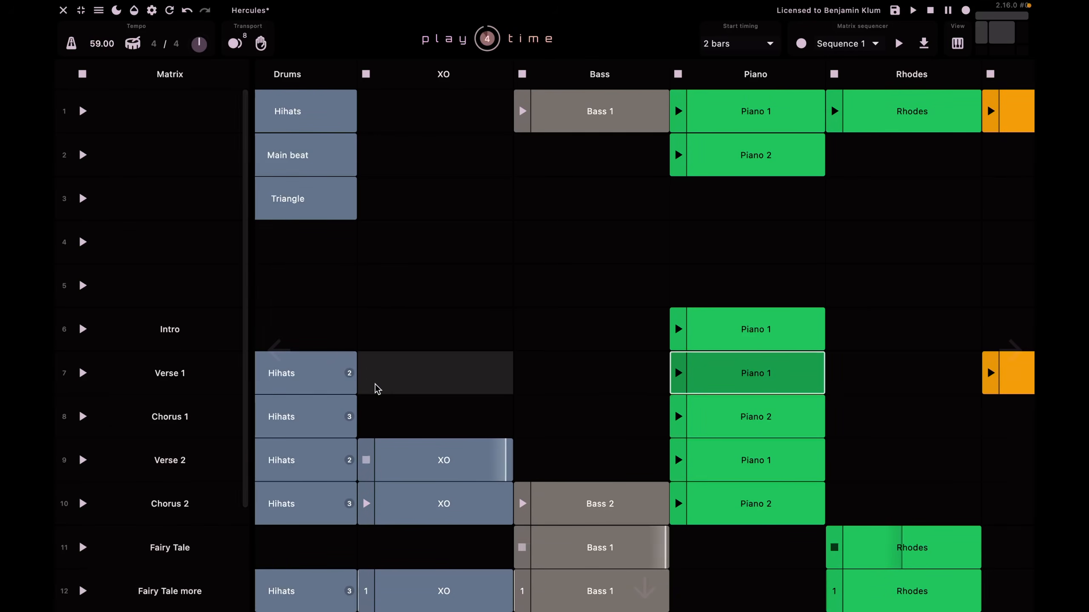